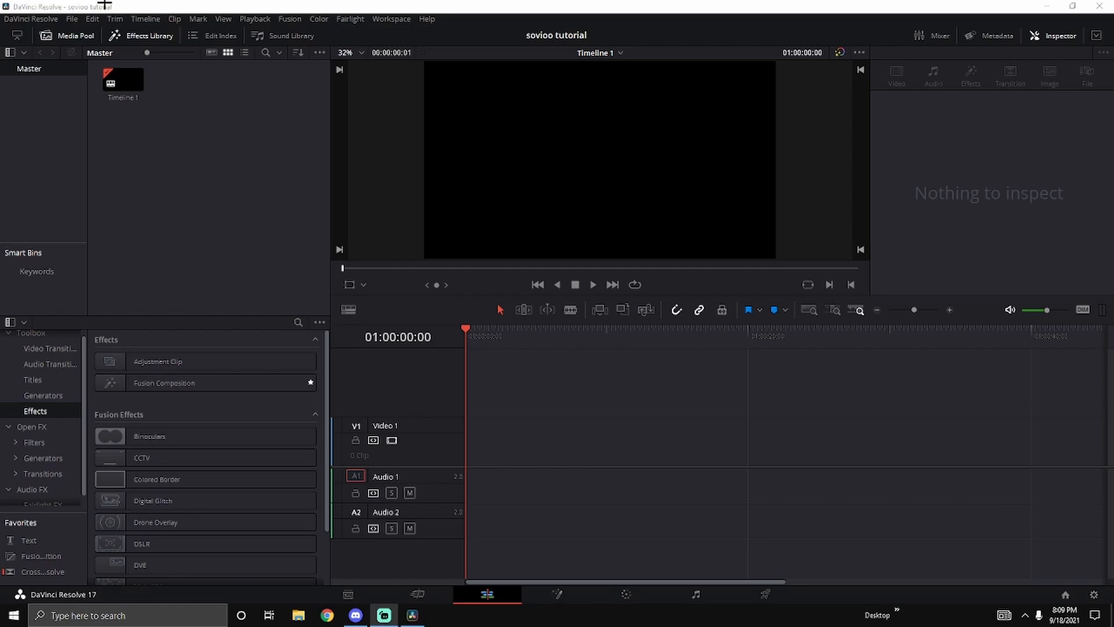
# Step: Review the project's master settings for timeline resolution and frame rate, leaving them as they are
pyautogui.click(72, 15)
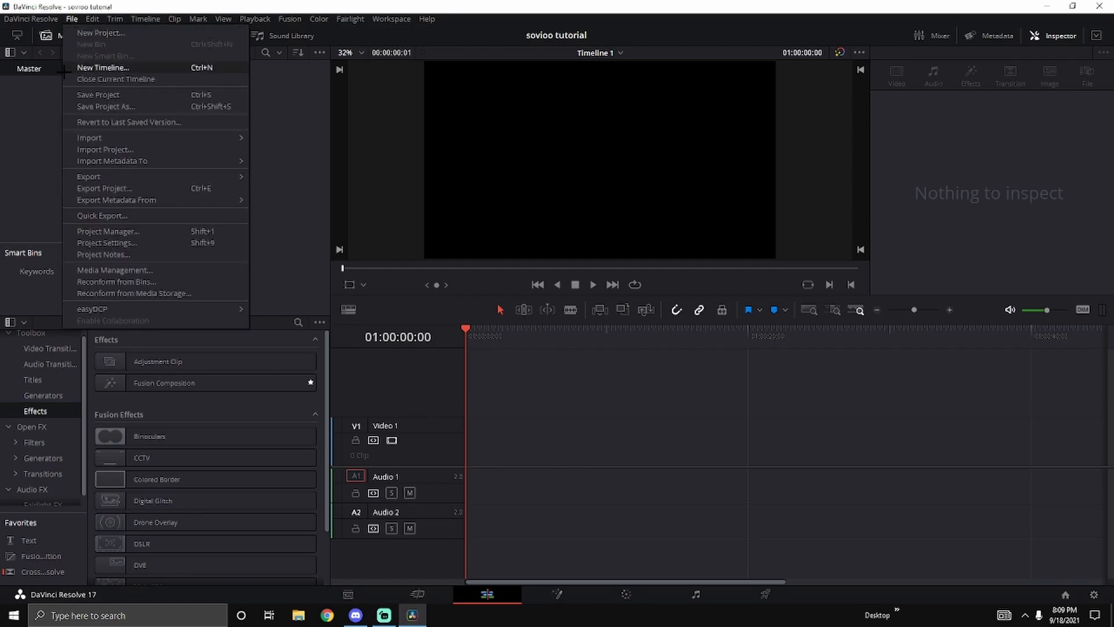
pyautogui.click(131, 243)
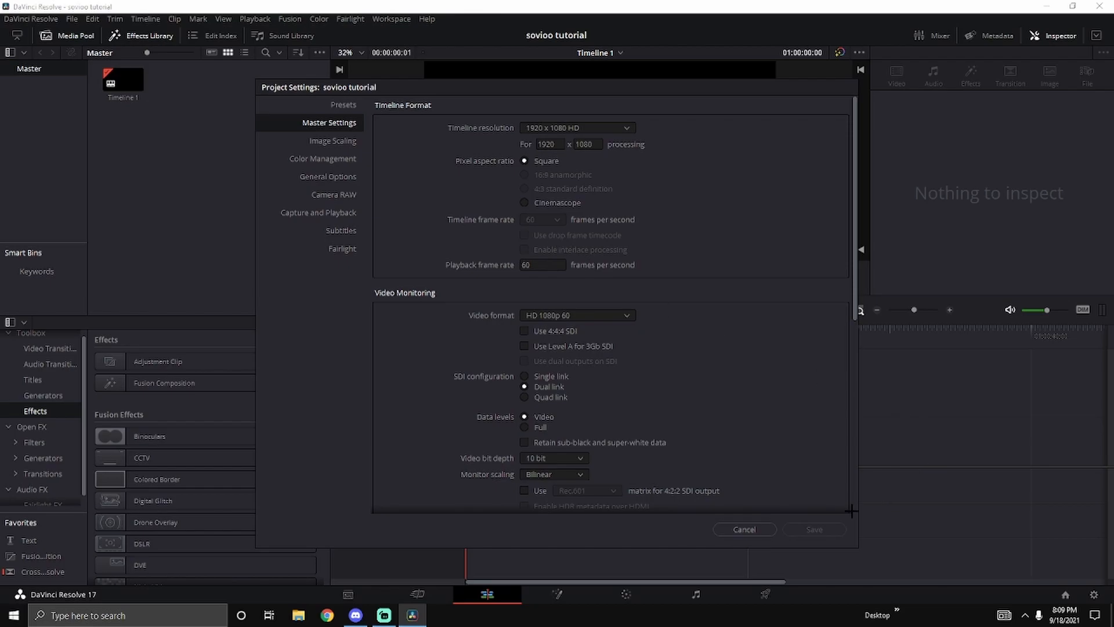
pyautogui.click(763, 528)
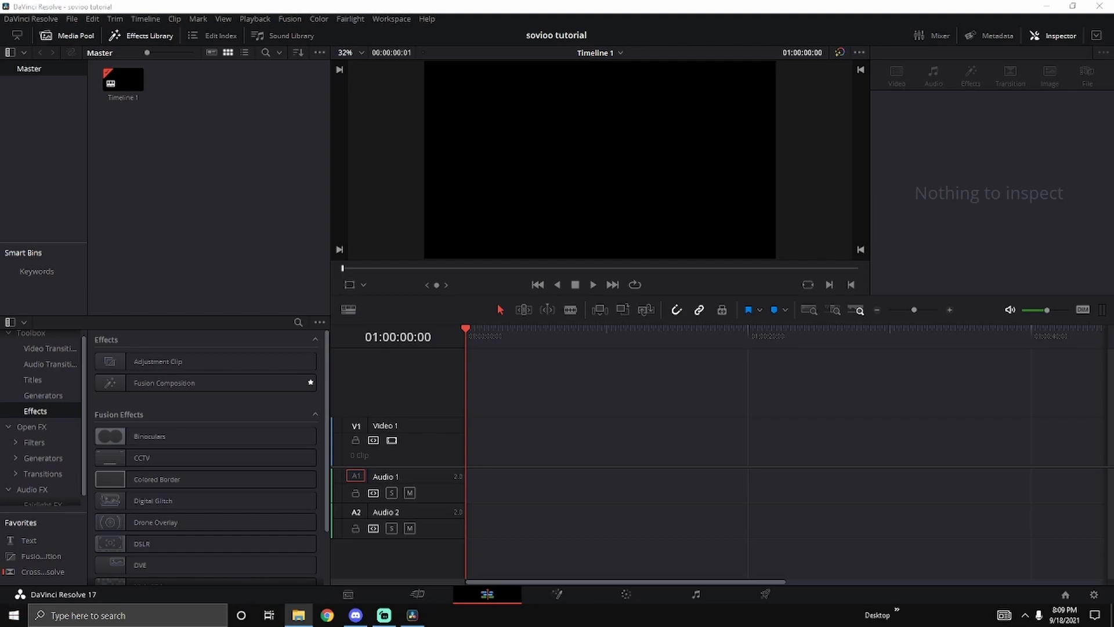
# Step: Import the Young Thug & Gunna song and the gameplay clips into the Master bin
pyautogui.moveTo(0, 264); pyautogui.dragTo(192, 189)
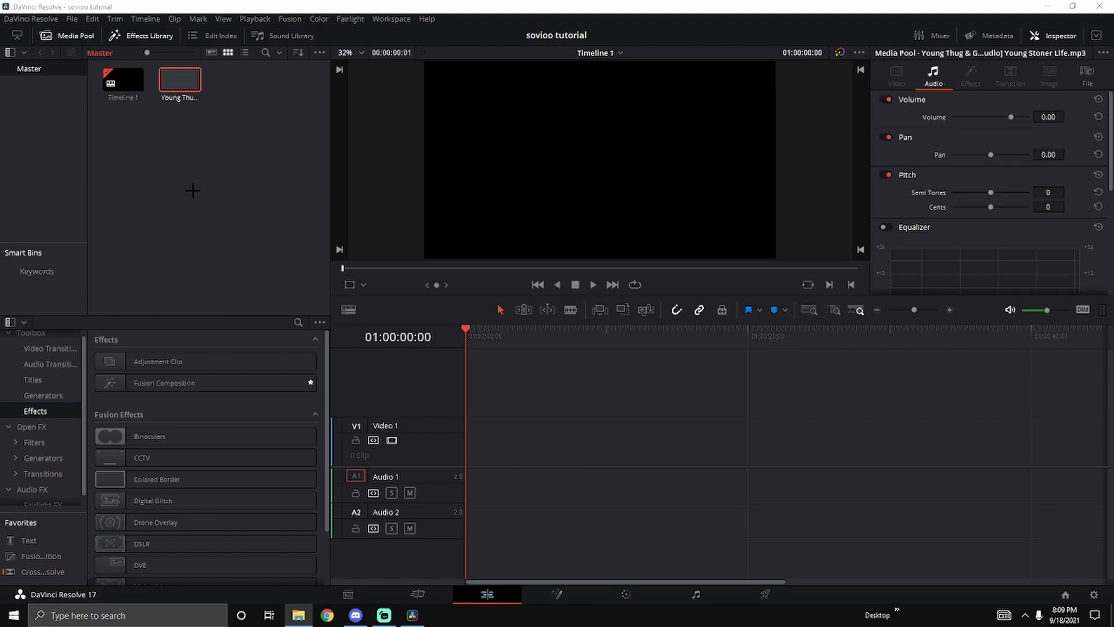
pyautogui.moveTo(0, 174); pyautogui.dragTo(235, 156)
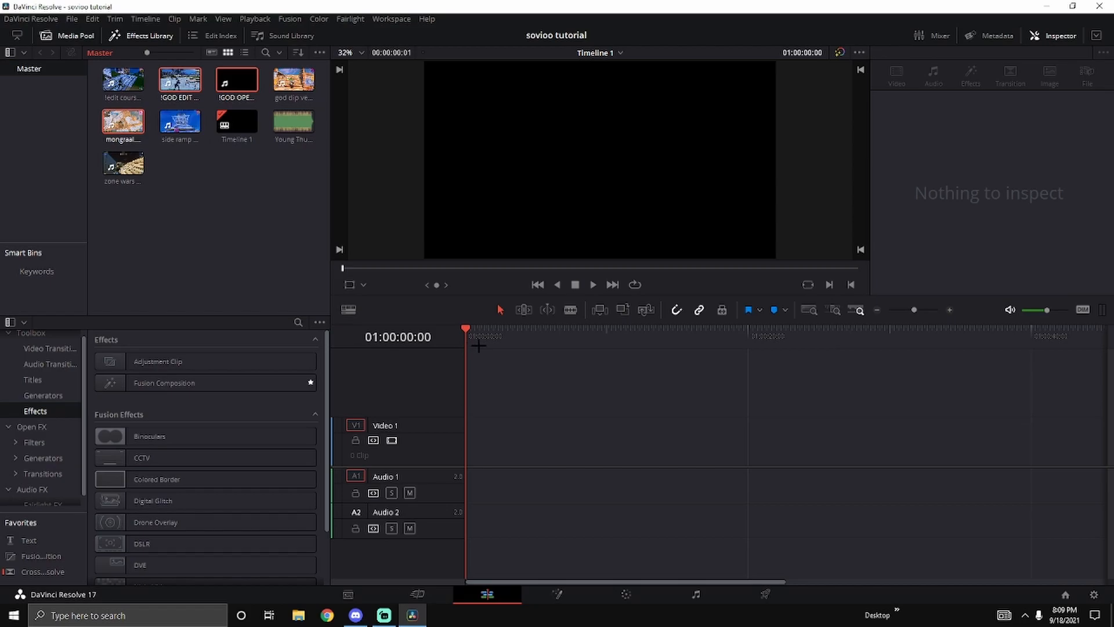
# Step: Set the Timeline Proxy Mode to Quarter Resolution
pyautogui.click(255, 19)
pyautogui.moveTo(332, 58)
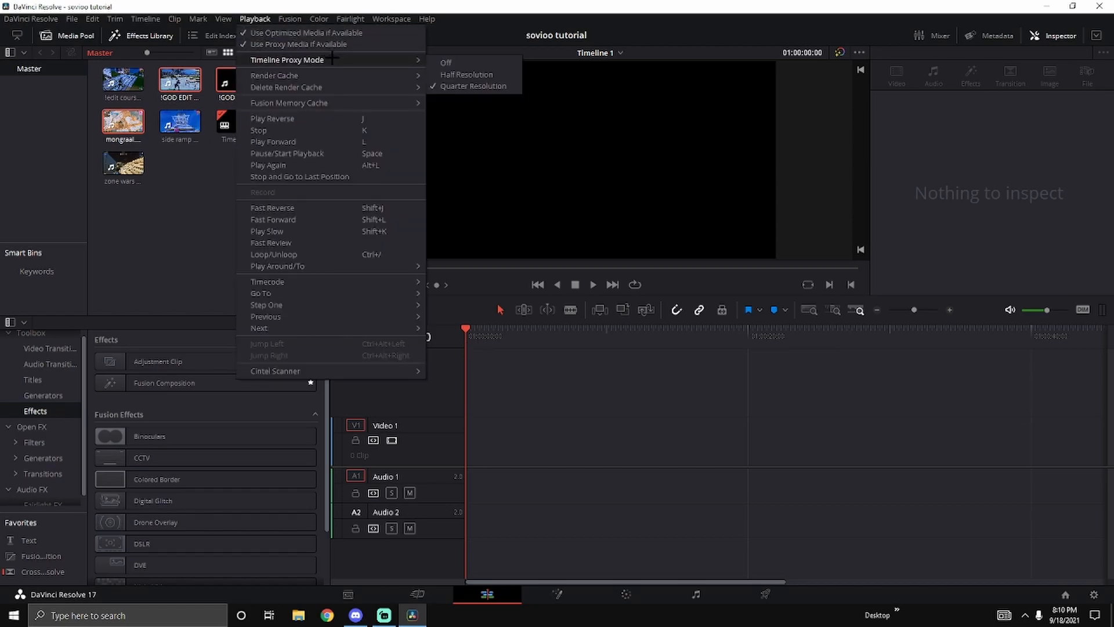
pyautogui.click(466, 86)
pyautogui.click(255, 20)
pyautogui.click(502, 348)
# Step: Place the song at the start of Audio 2 and add a marker to it on the beat at 01:00:16:16
pyautogui.moveTo(293, 122); pyautogui.dragTo(468, 519)
pyautogui.click(703, 336)
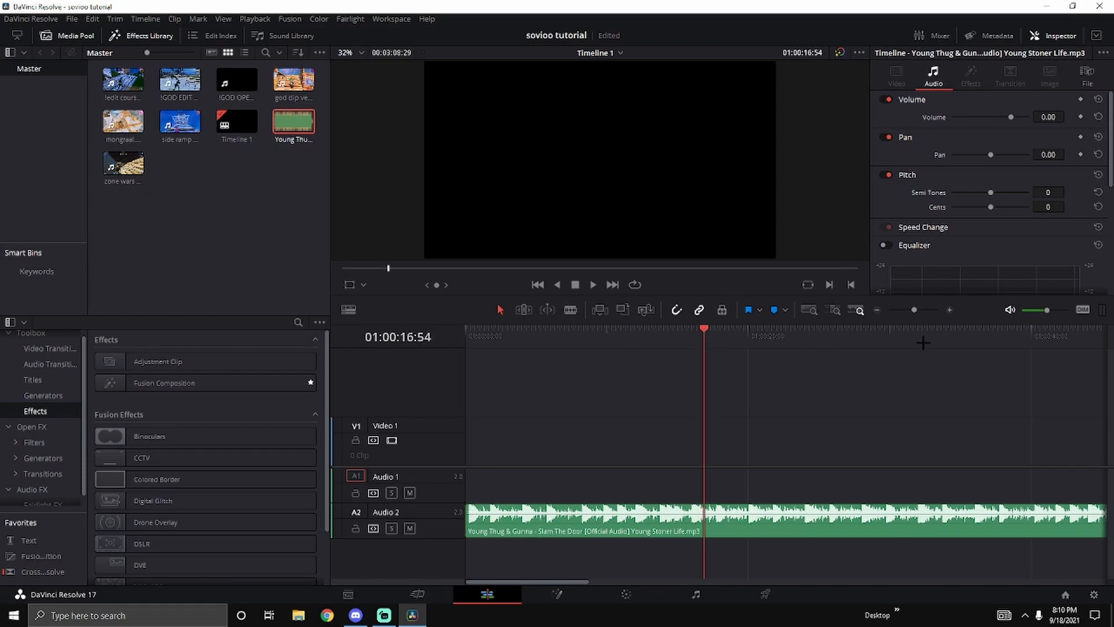
pyautogui.click(949, 310)
pyautogui.moveTo(745, 328); pyautogui.dragTo(771, 342)
pyautogui.press('space')
pyautogui.click(950, 310)
pyautogui.click(952, 310)
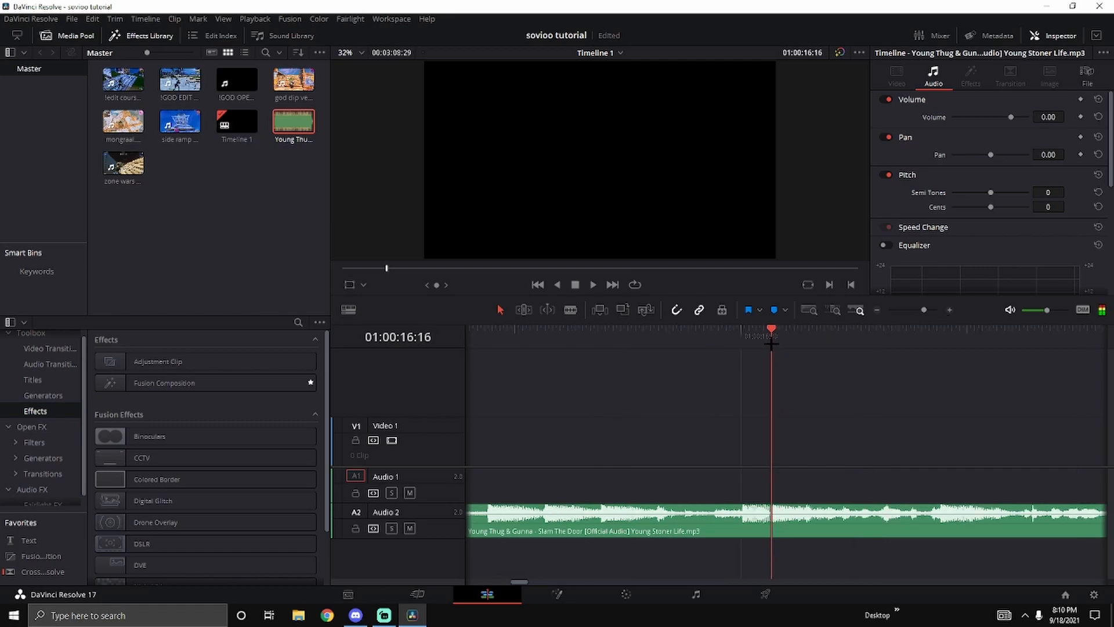
pyautogui.click(806, 526)
pyautogui.press('m')
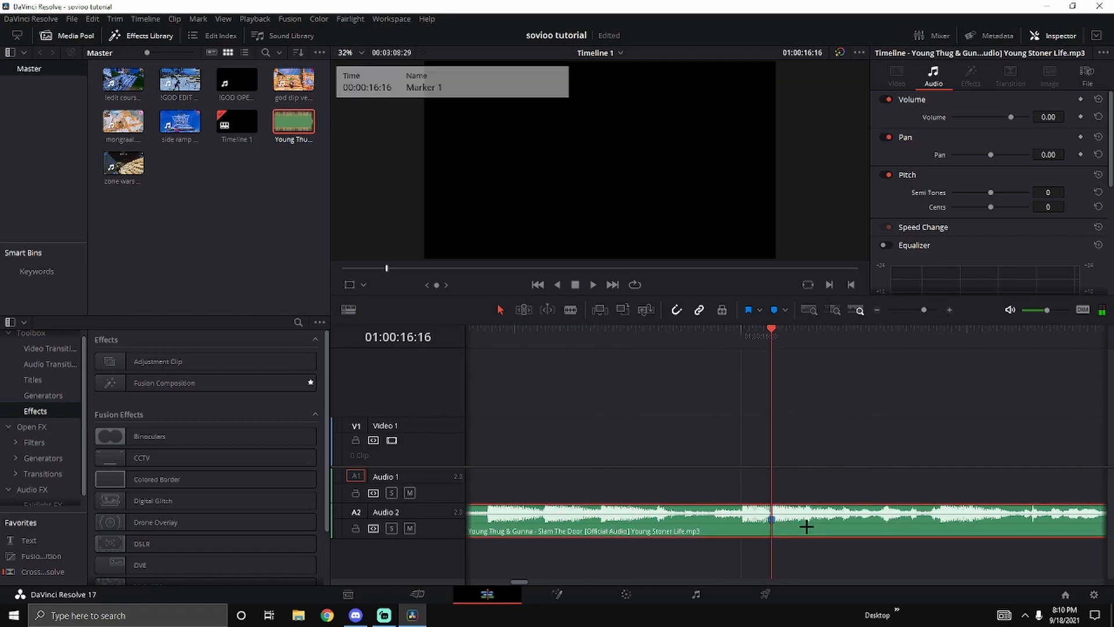
# Step: Place the "!edit course 1 pump.mp4" clip on Video 1 starting at 01:00:02:31
pyautogui.moveTo(777, 342); pyautogui.dragTo(753, 343)
pyautogui.click(777, 342)
pyautogui.click(878, 314)
pyautogui.moveTo(602, 330); pyautogui.dragTo(536, 341)
pyautogui.hotkey('ctrl', '-')
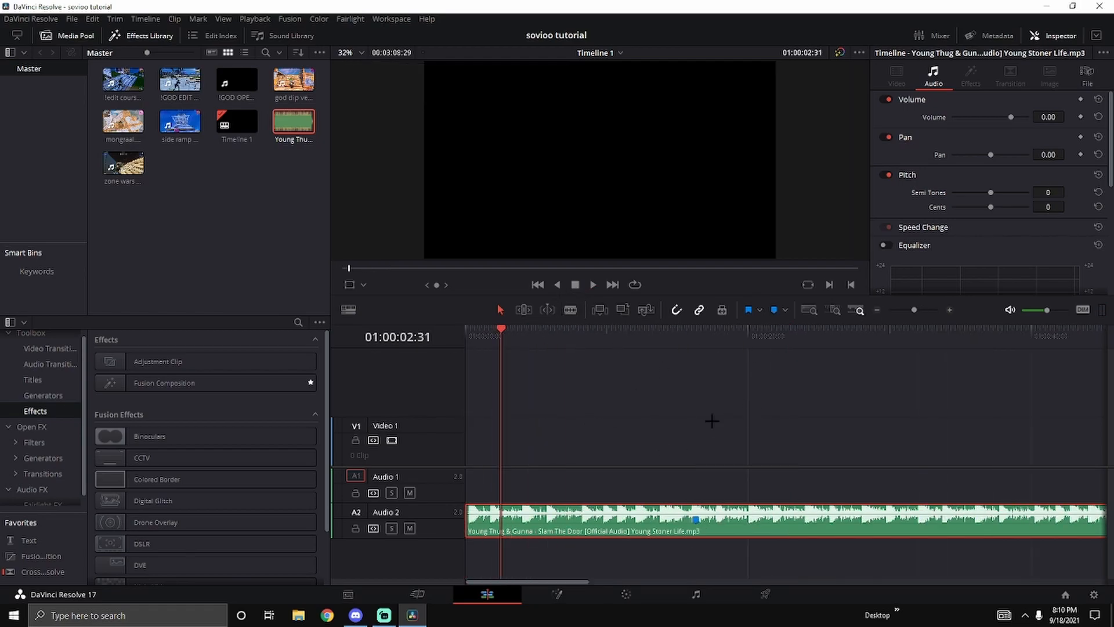
pyautogui.moveTo(123, 81); pyautogui.dragTo(503, 436)
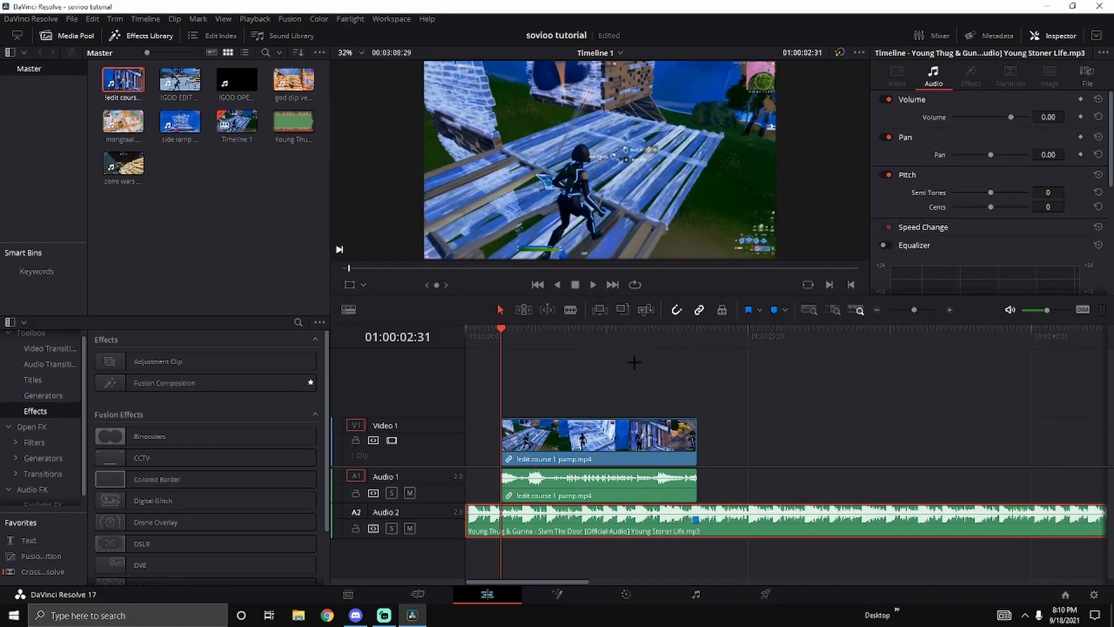
# Step: Find the shotgun hit in the gameplay clip and add a clip marker there at 01:00:13:34
pyautogui.click(650, 343)
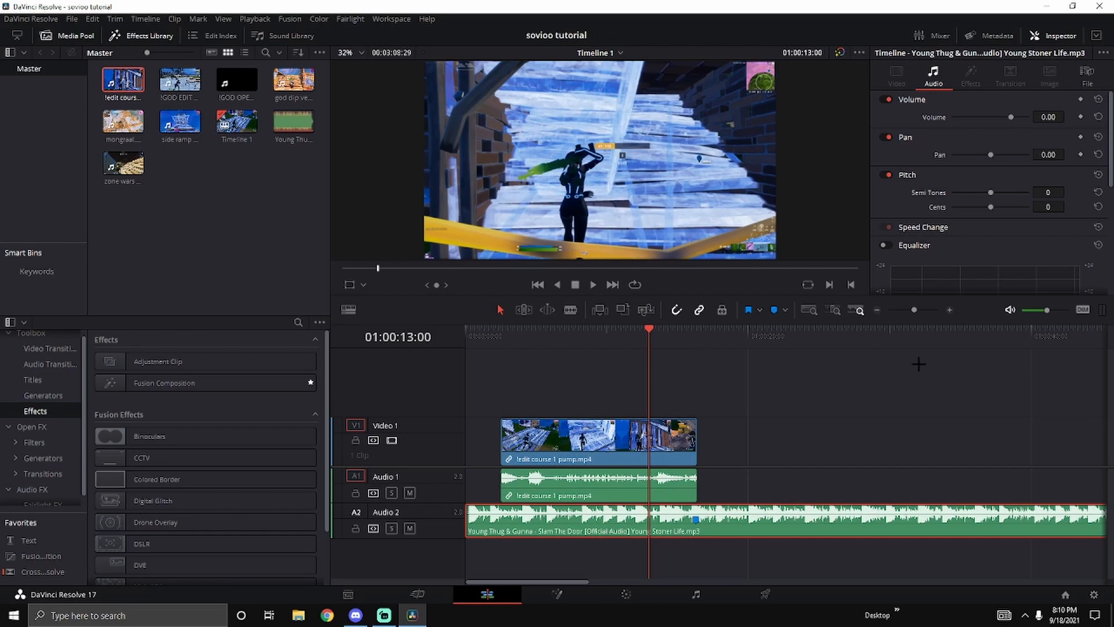
pyautogui.click(950, 310)
pyautogui.click(949, 310)
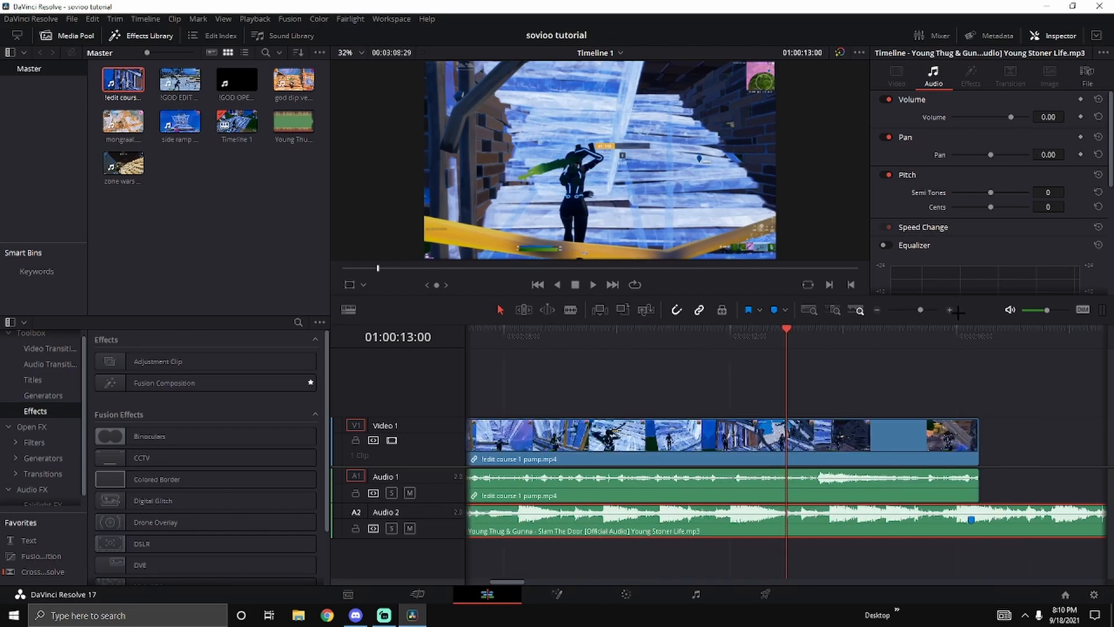
pyautogui.moveTo(788, 348); pyautogui.dragTo(818, 343)
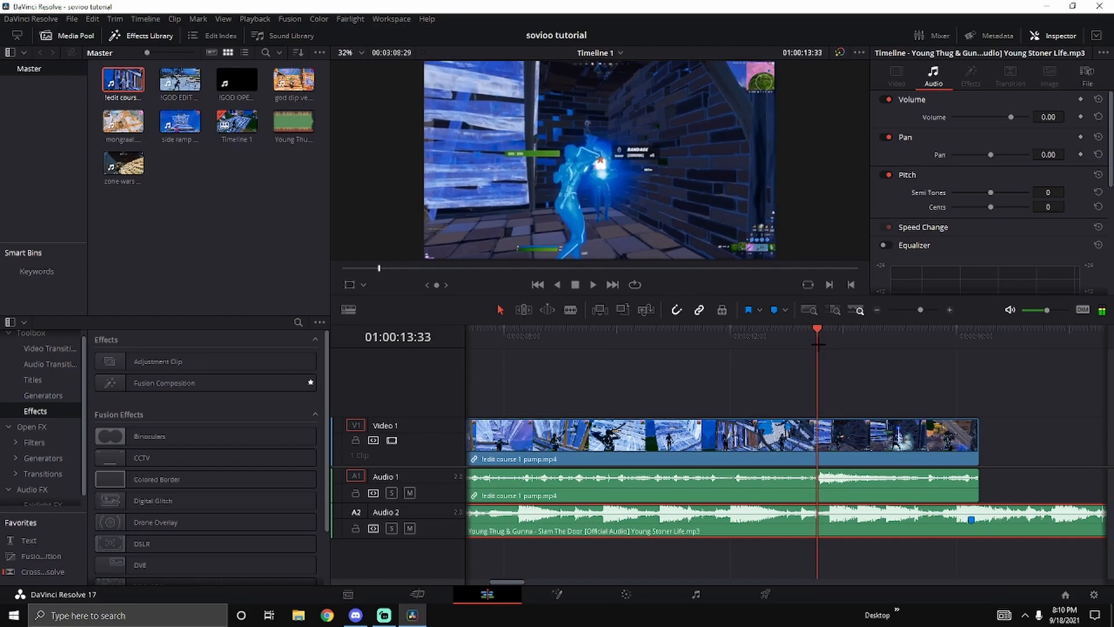
pyautogui.press('Left')
pyautogui.press('Right')
pyautogui.press('Right')
pyautogui.click(851, 481)
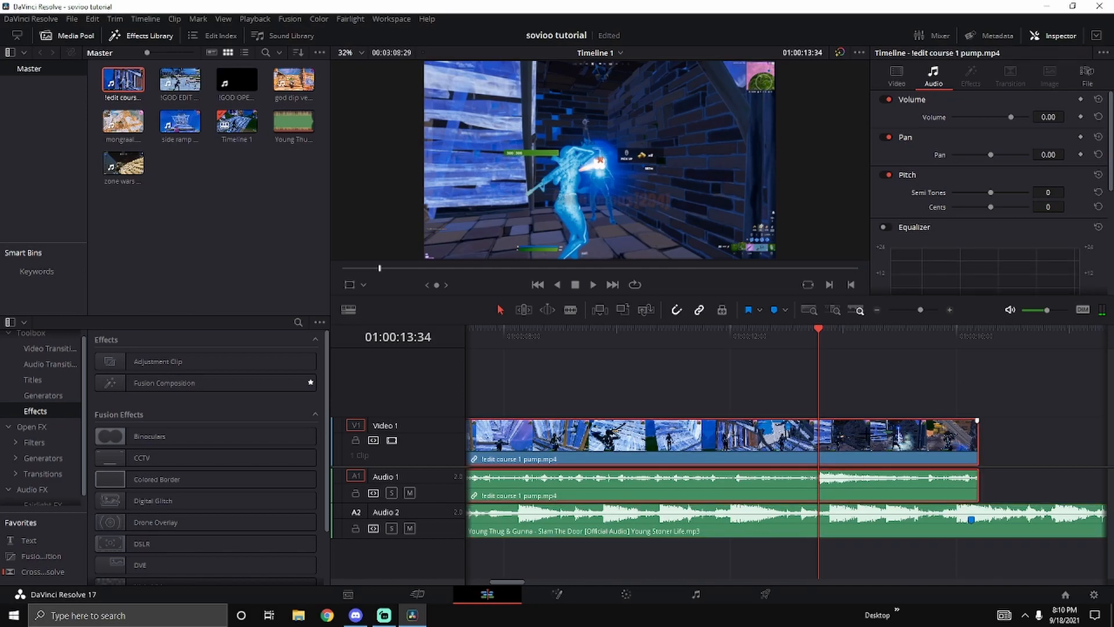
pyautogui.press('m')
# Step: Move the gameplay clip along the timeline so its marker lines up with the song's beat marker at 01:00:16:16
pyautogui.click(875, 310)
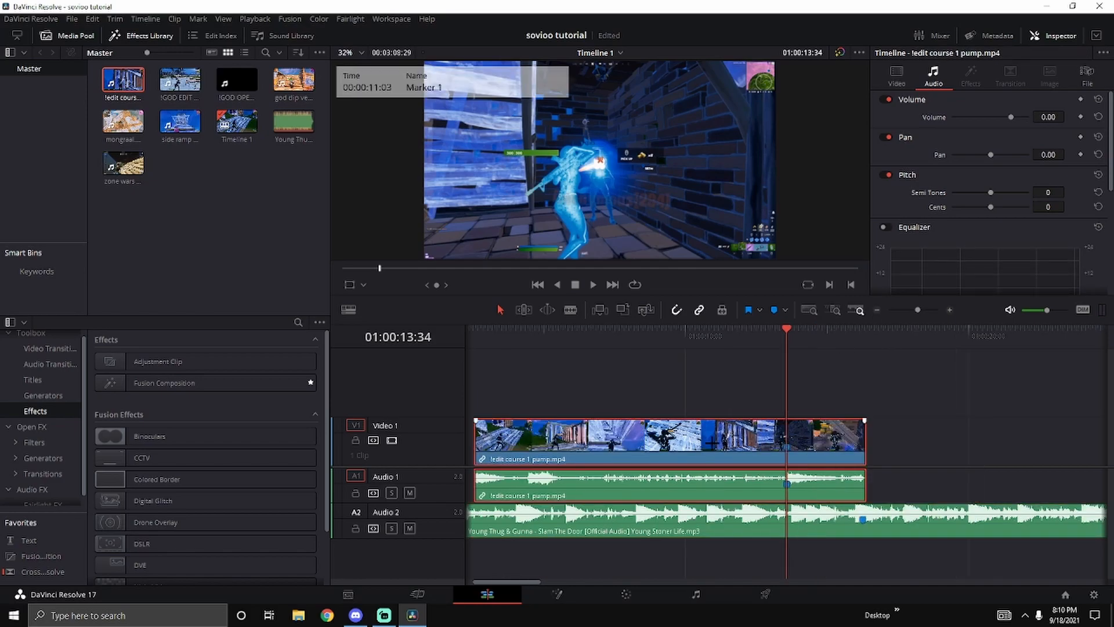
pyautogui.moveTo(705, 443); pyautogui.dragTo(784, 444)
pyautogui.click(872, 335)
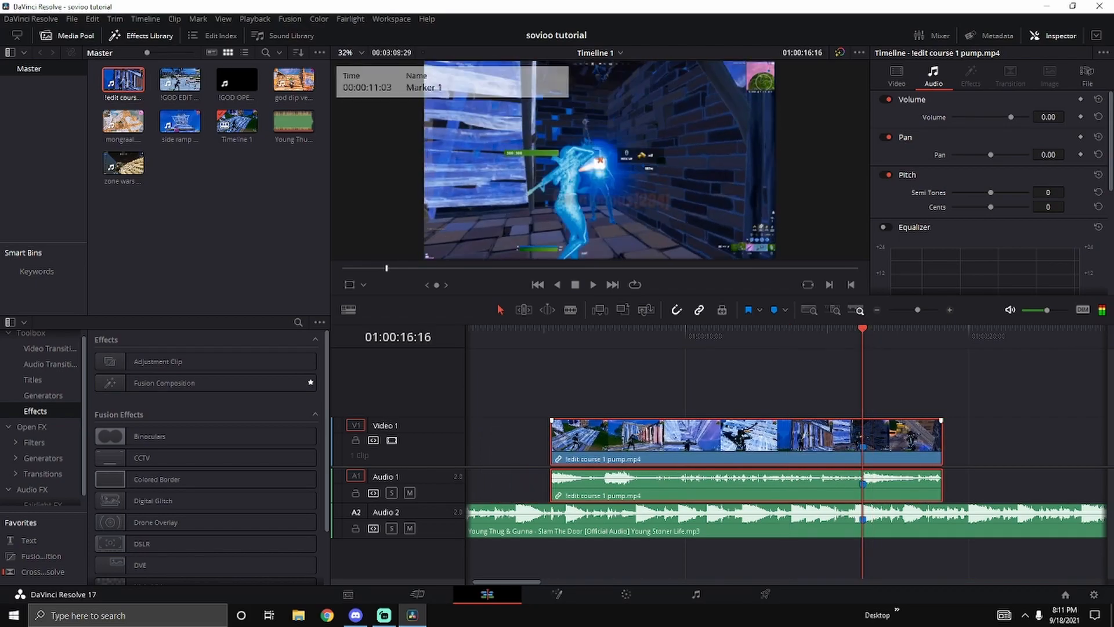
# Step: Try splitting the gameplay clip at 01:00:09:39
pyautogui.click(875, 310)
pyautogui.doubleClick(538, 447)
pyautogui.moveTo(914, 310); pyautogui.dragTo(920, 311)
pyautogui.moveTo(494, 580); pyautogui.dragTo(508, 579)
pyautogui.moveTo(641, 332); pyautogui.dragTo(736, 331)
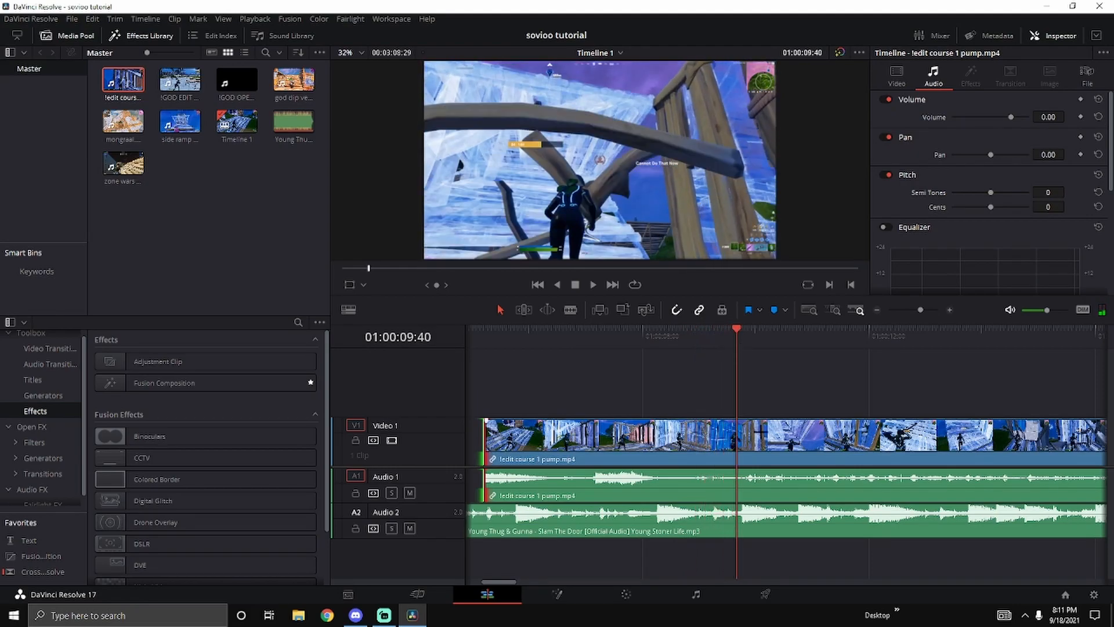
pyautogui.press('Left')
pyautogui.click(782, 437)
pyautogui.hotkey('ctrl', 'b')
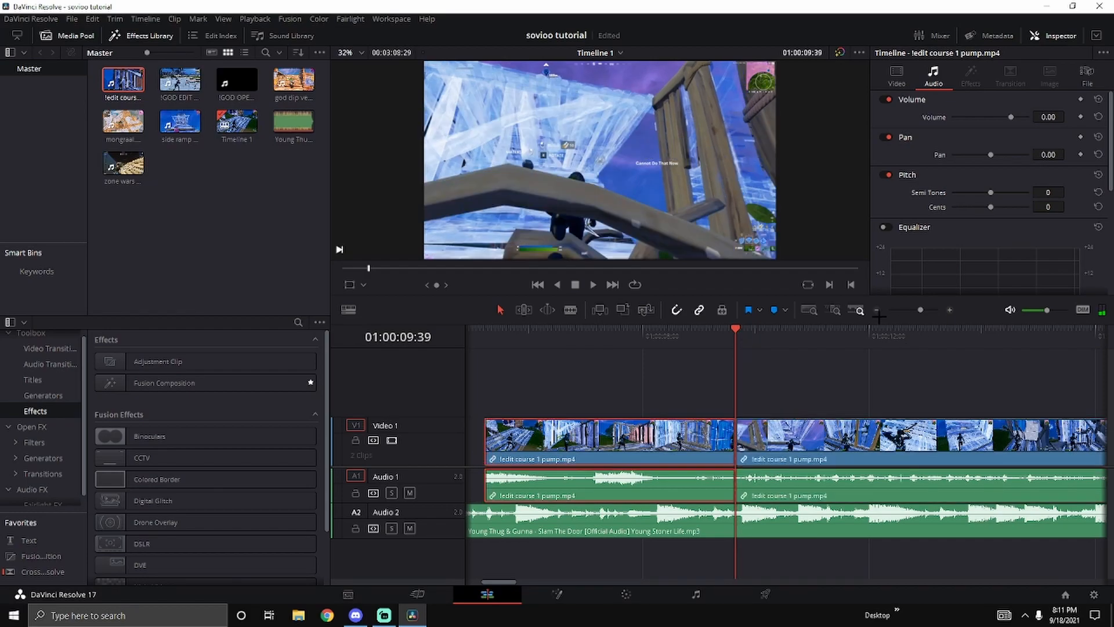
# Step: Play back the gameplay just after the cut and undo the split
pyautogui.click(876, 309)
pyautogui.click(749, 351)
pyautogui.press('space')
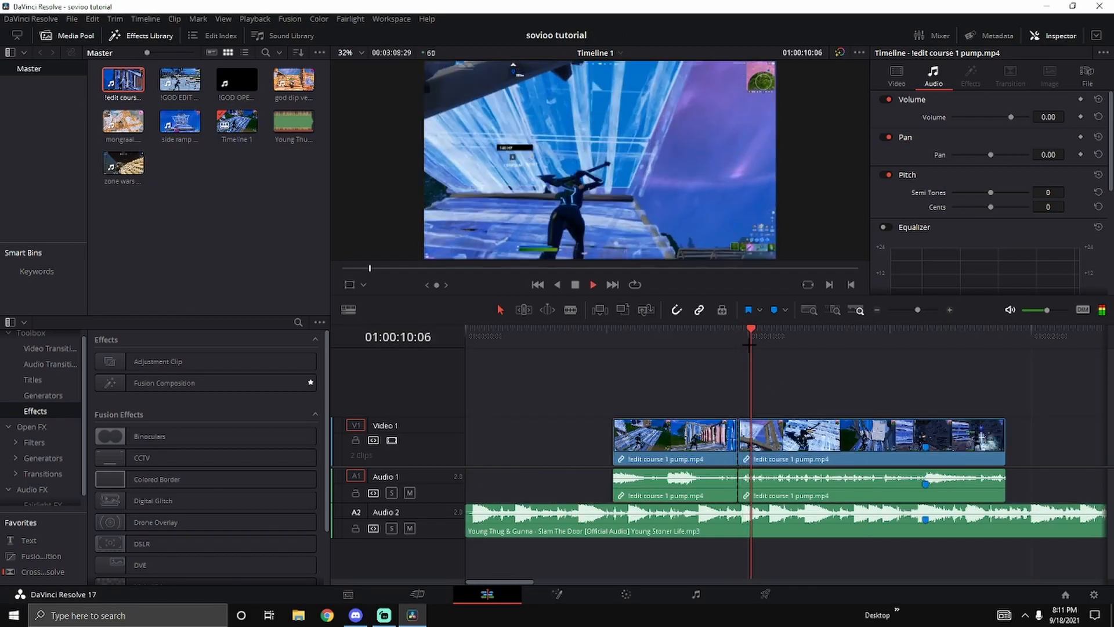
pyautogui.press('space')
# Step: Split the gameplay clip at 01:00:09:43 and delete the portion before the cut
pyautogui.moveTo(614, 333); pyautogui.dragTo(693, 332)
pyautogui.click(674, 449)
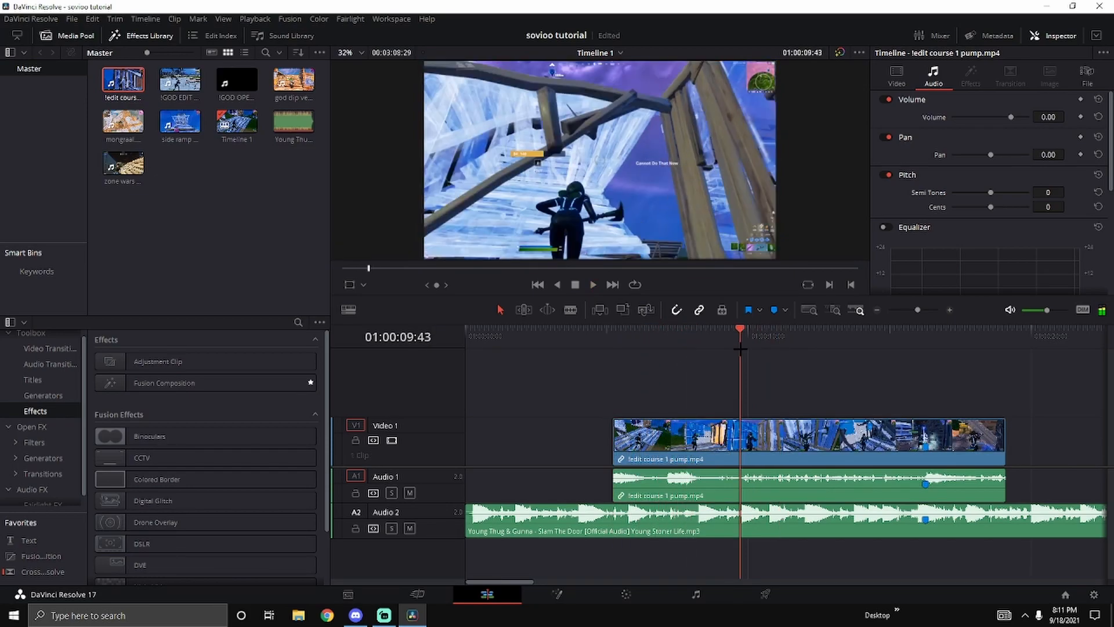
pyautogui.click(790, 442)
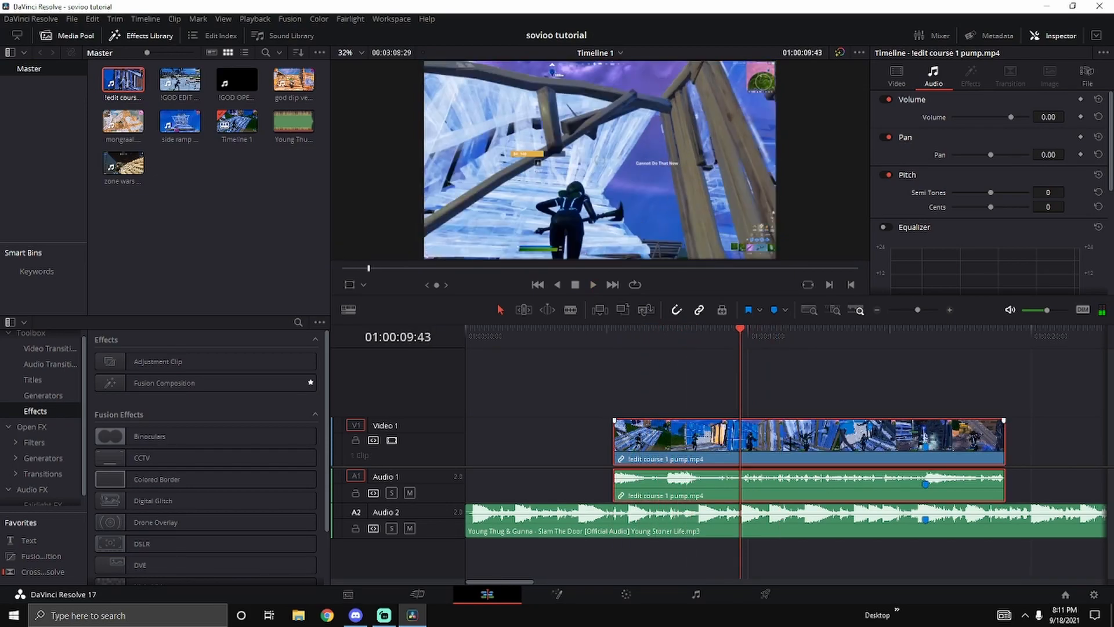
pyautogui.hotkey('ctrl', 'b')
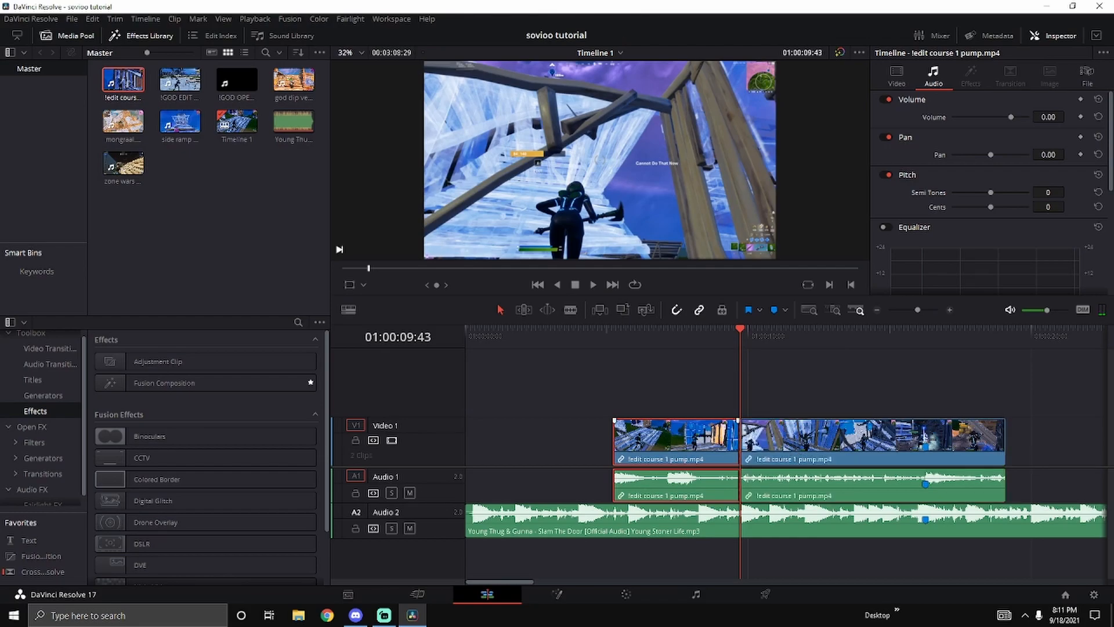
pyautogui.press('BackSpace')
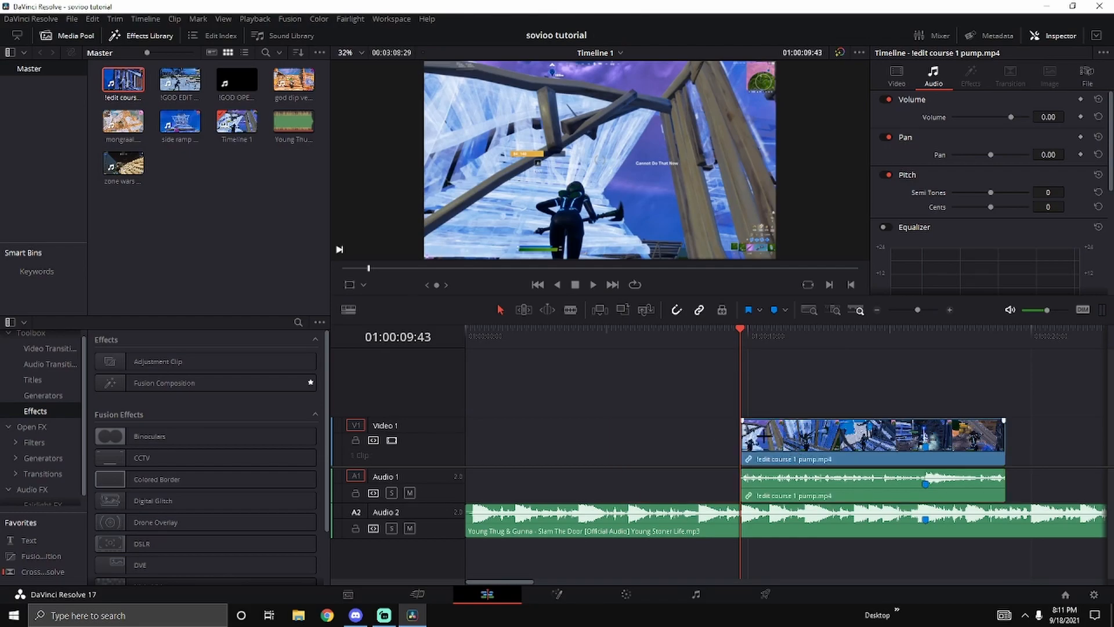
# Step: Split the song on Audio 2 at 01:00:09:43 and delete the portion before the cut
pyautogui.click(757, 514)
pyautogui.hotkey('ctrl', 'b')
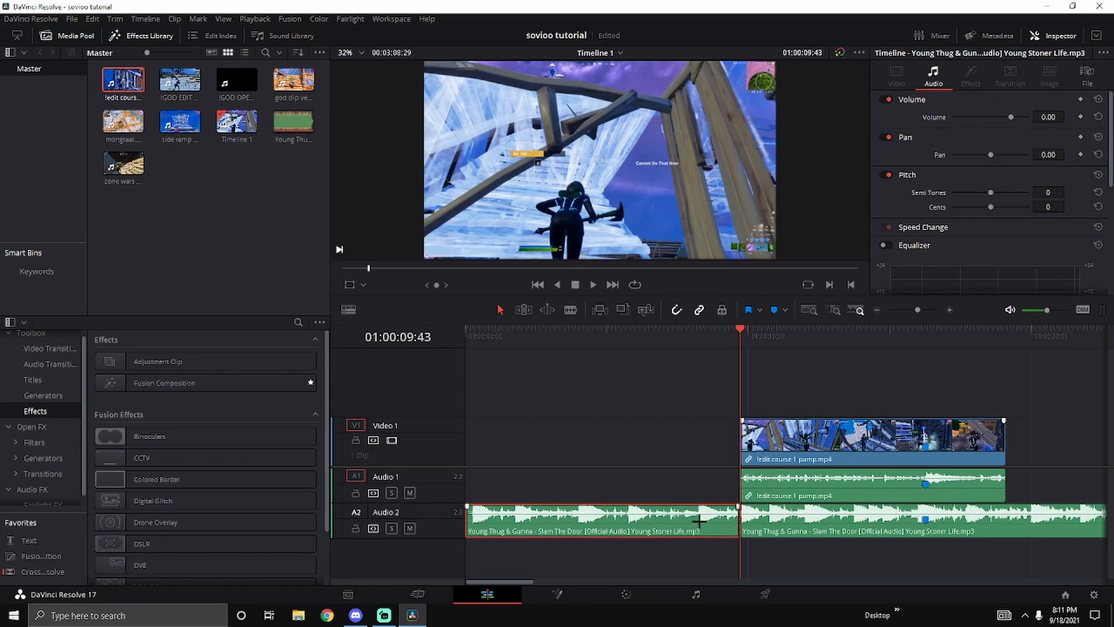
pyautogui.press('BackSpace')
# Step: Move the trimmed gameplay clip and song together to the start of the timeline
pyautogui.moveTo(868, 563); pyautogui.dragTo(778, 355)
pyautogui.click(878, 310)
pyautogui.moveTo(676, 442); pyautogui.dragTo(540, 444)
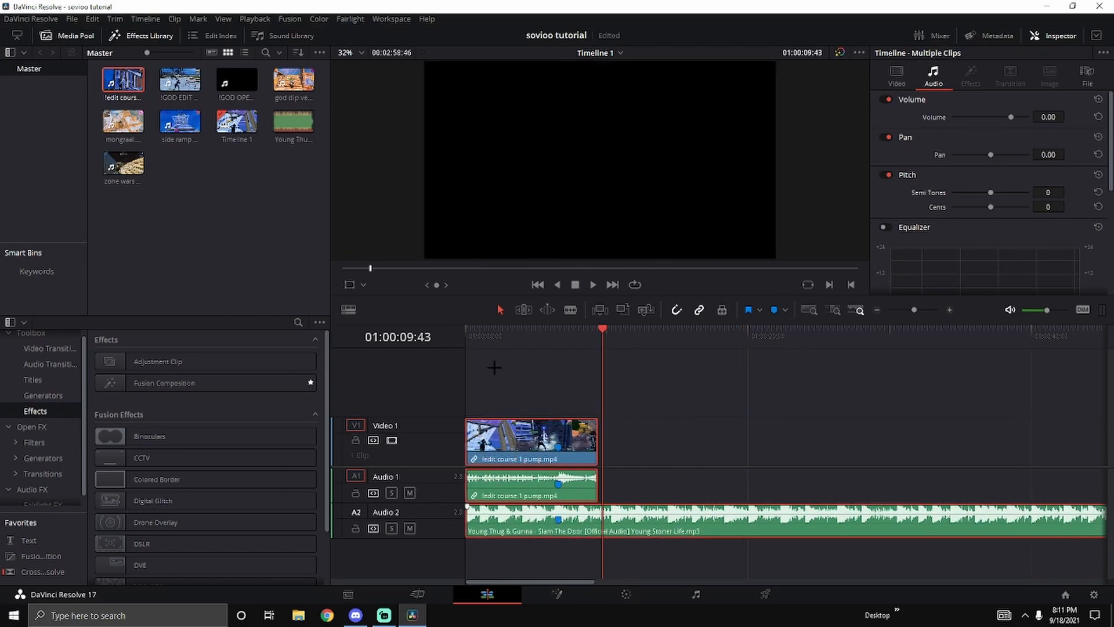
# Step: Play back the synced gameplay and song from the start of the timeline
pyautogui.click(481, 336)
pyautogui.click(642, 468)
pyautogui.press('space')
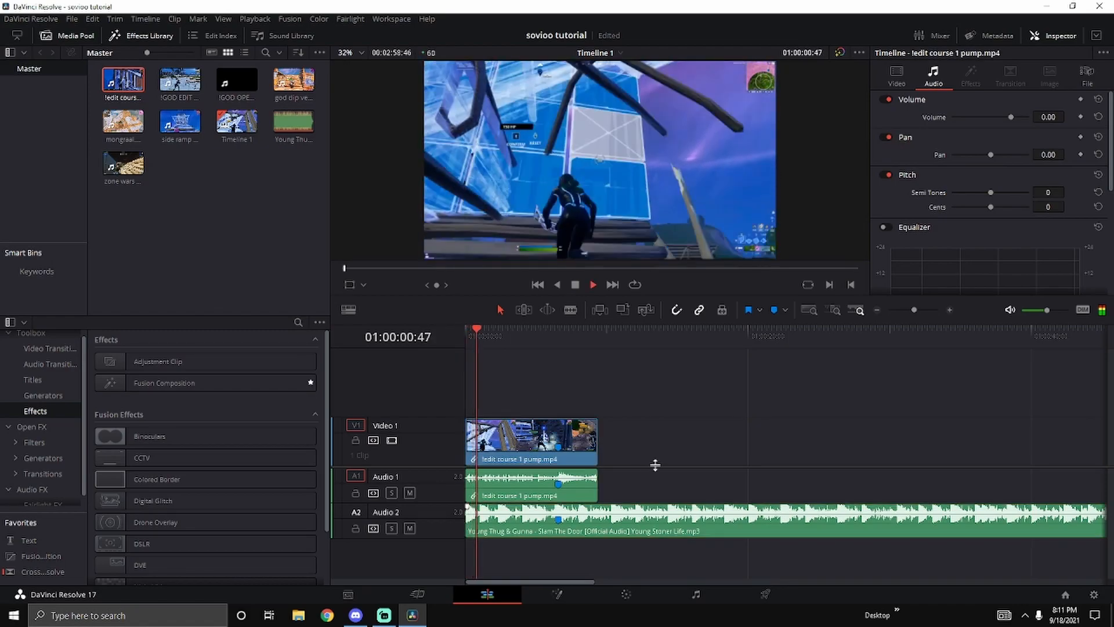
pyautogui.click(467, 336)
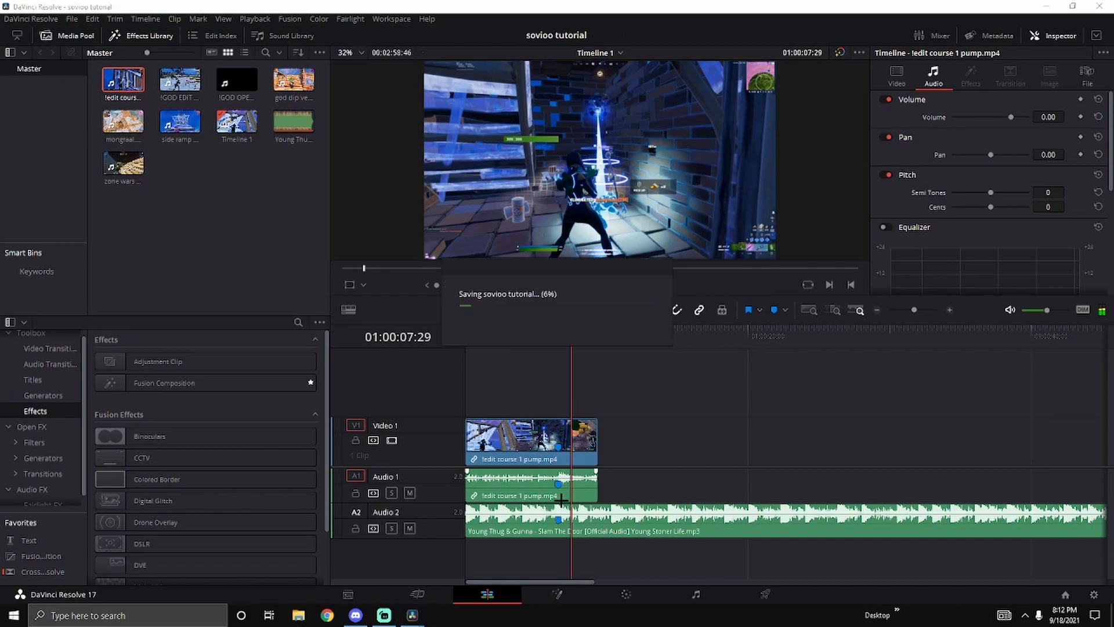
# Step: Add "joshyy ident.mov" from File Explorer to Video 1, after the gameplay clip with a gap between them
pyautogui.click(950, 310)
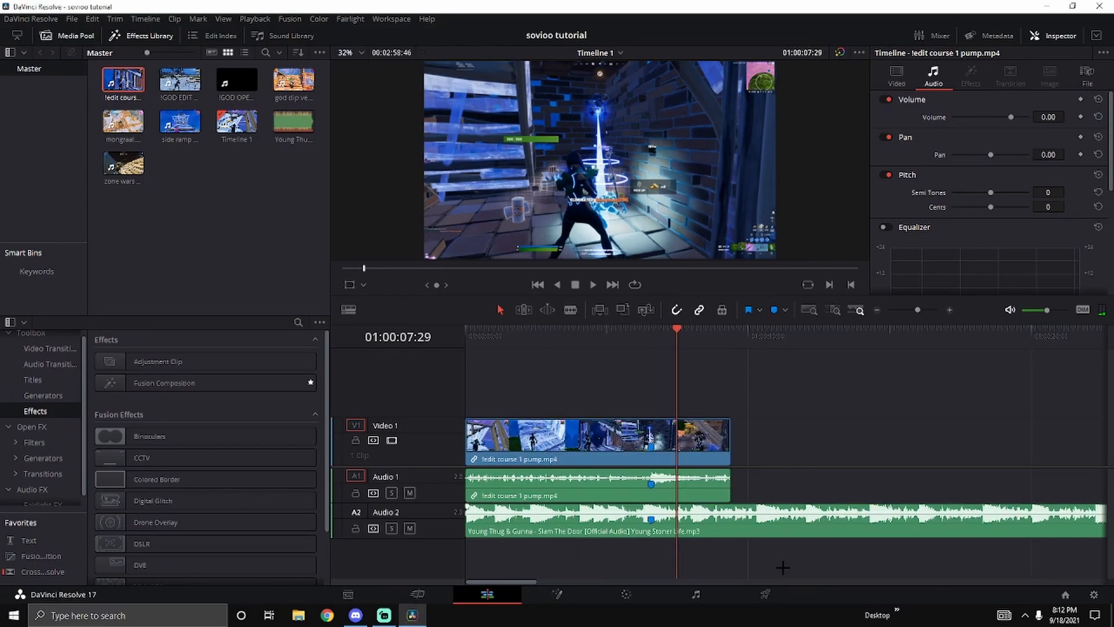
pyautogui.moveTo(492, 582)
pyautogui.mouseDown()
pyautogui.moveTo(511, 581)
pyautogui.moveTo(480, 582)
pyautogui.mouseUp()
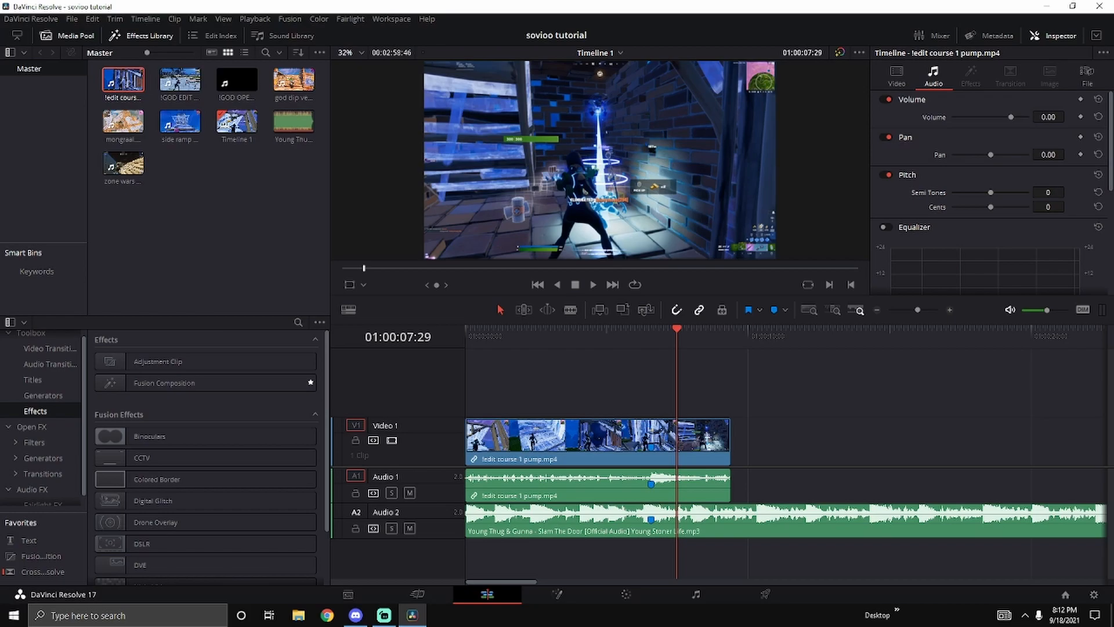
pyautogui.press('super+e')
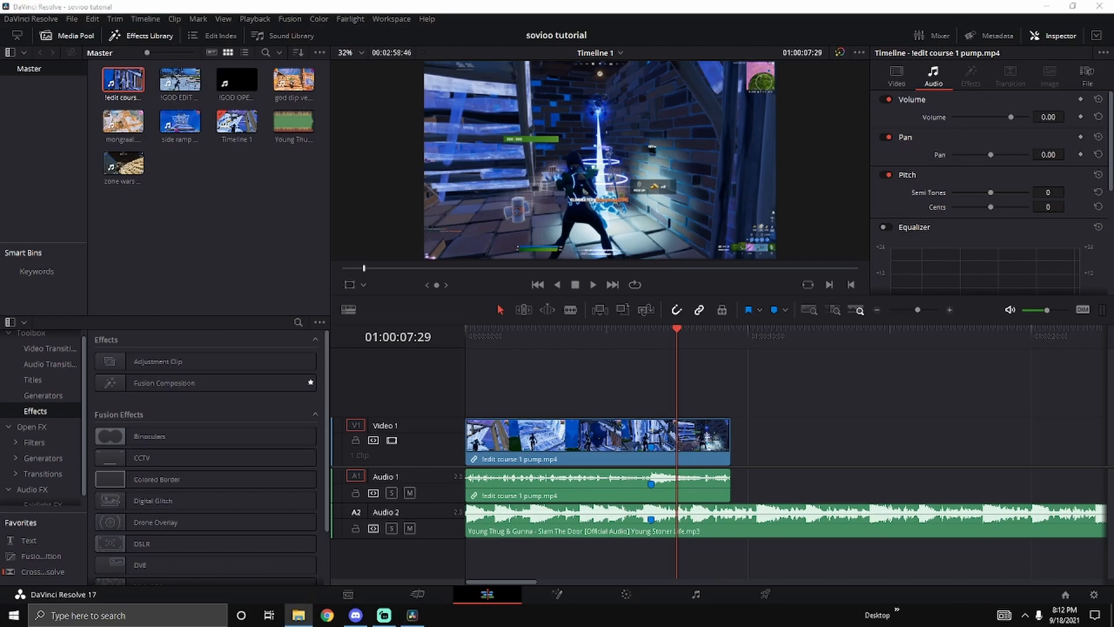
pyautogui.moveTo(0, 232); pyautogui.dragTo(808, 447)
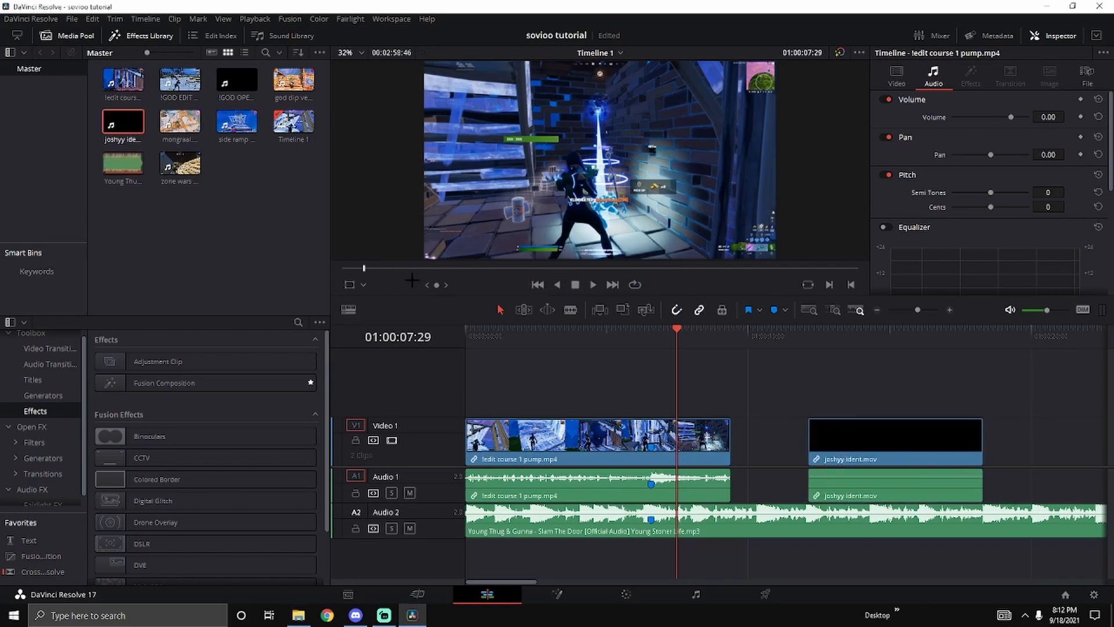
# Step: Unlink the ident's audio from its video and delete the audio portion
pyautogui.click(934, 485)
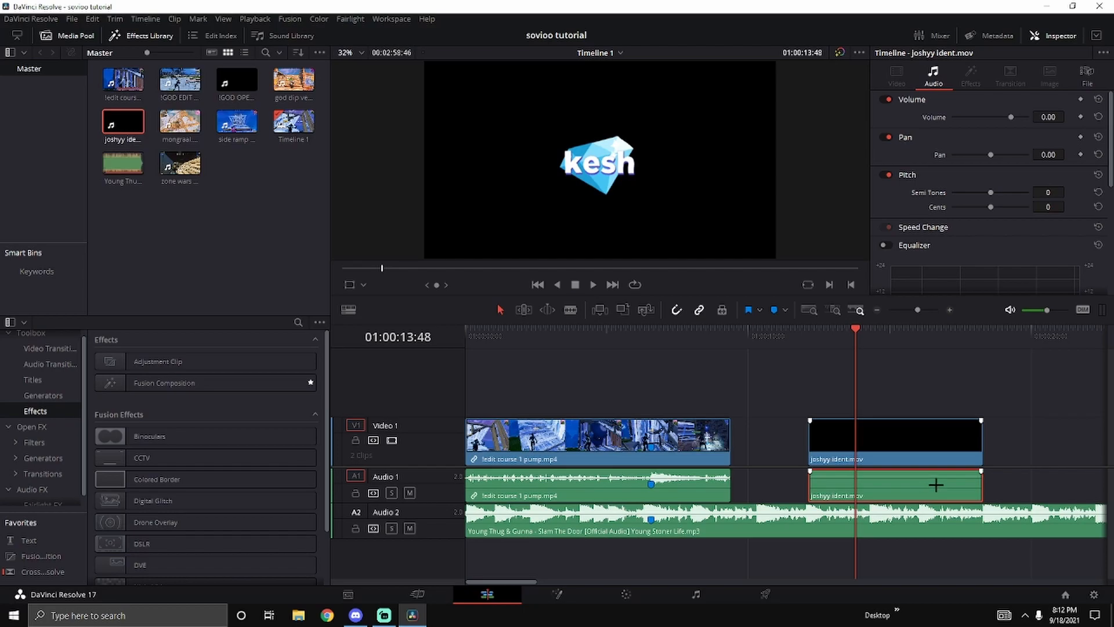
pyautogui.rightClick(937, 471)
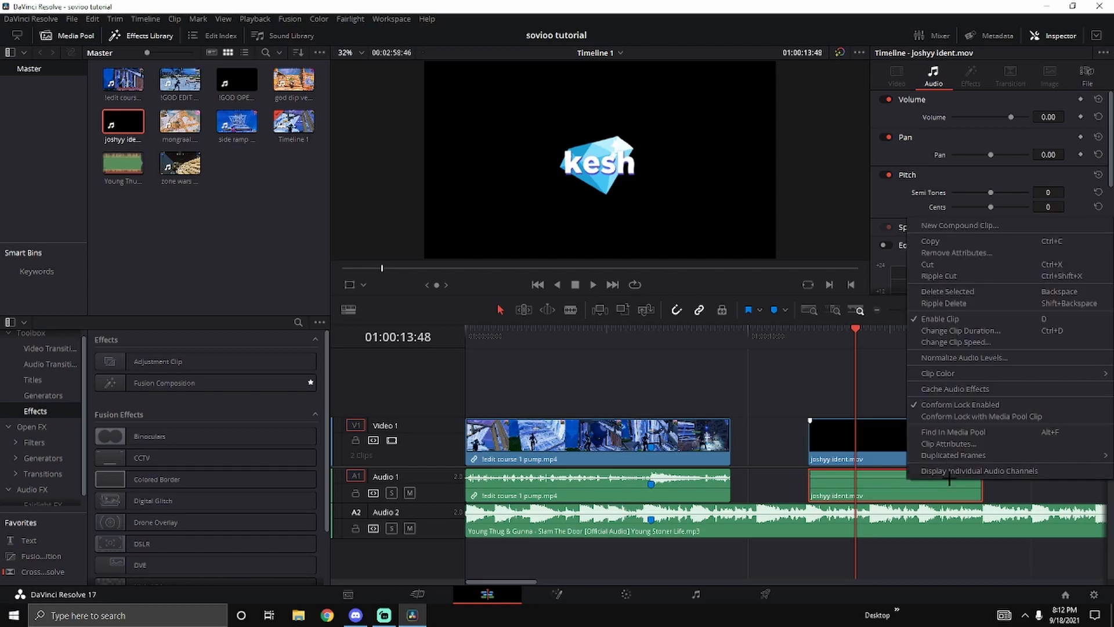
pyautogui.click(944, 490)
pyautogui.press('BackSpace')
pyautogui.moveTo(856, 329); pyautogui.dragTo(849, 330)
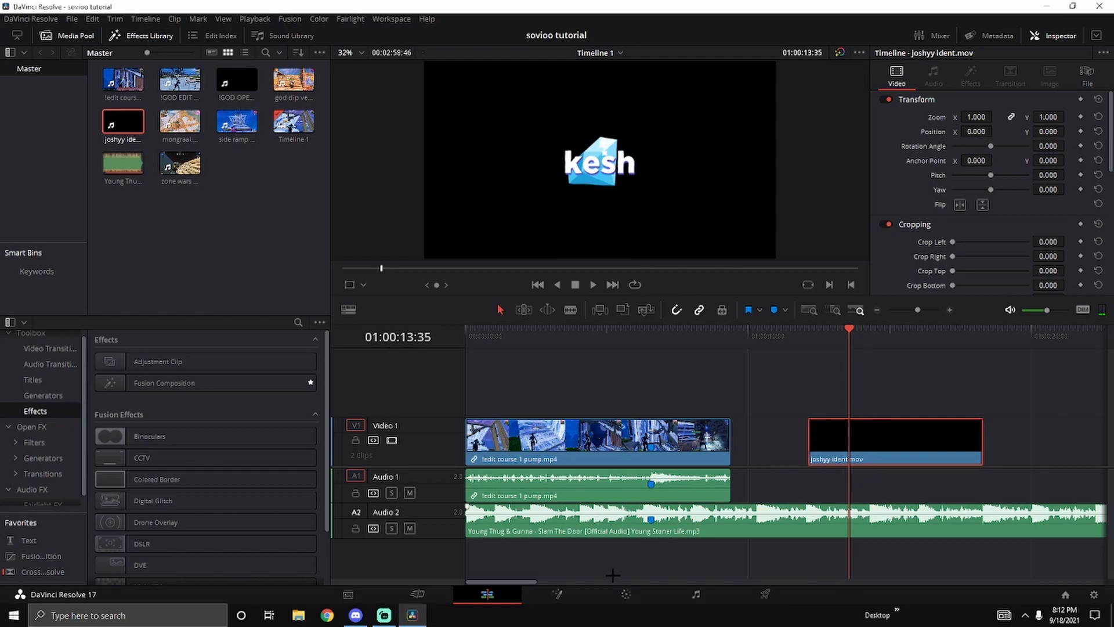
# Step: Add a Delta Keyer node midway between MediaIn1 and MediaOut1 in the ident's Fusion composition
pyautogui.click(577, 593)
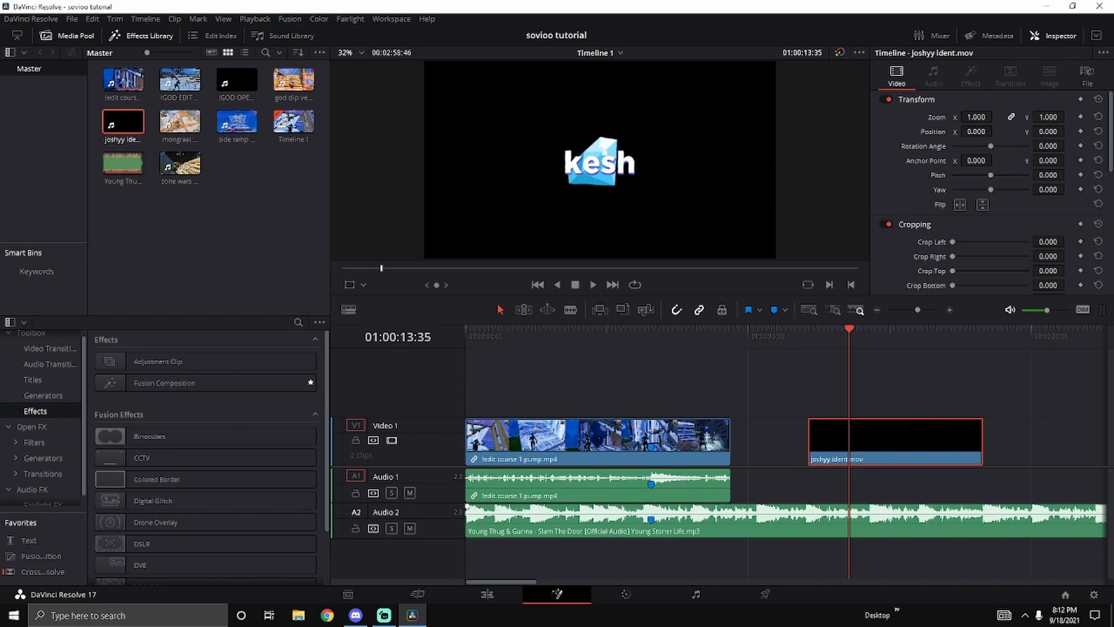
pyautogui.hotkey('shift', 'space')
pyautogui.write('delt')
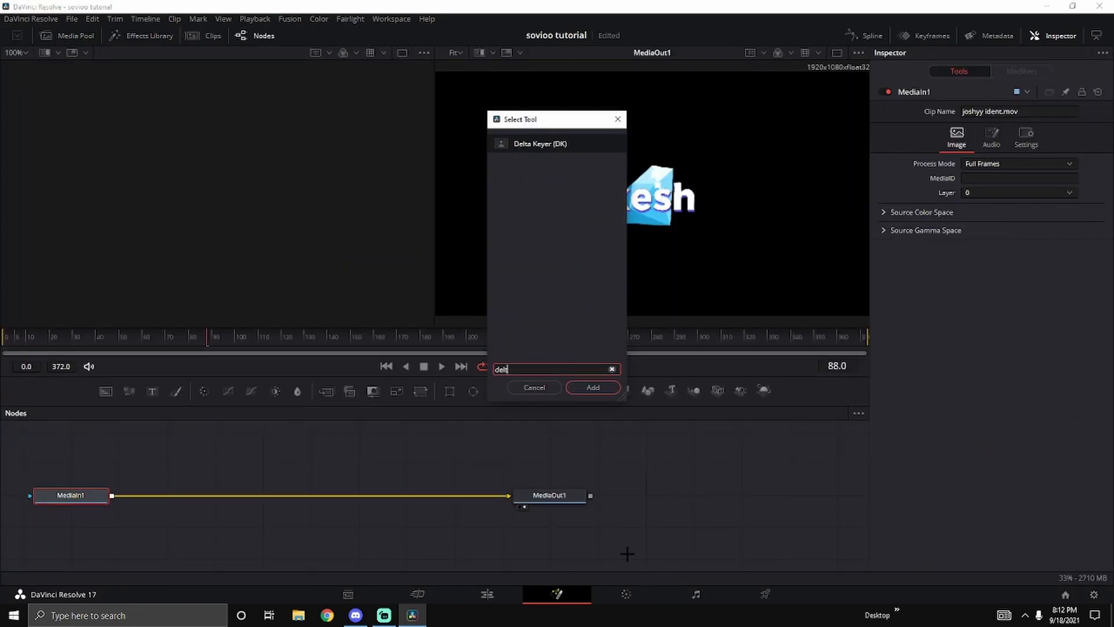
pyautogui.click(580, 149)
pyautogui.click(597, 388)
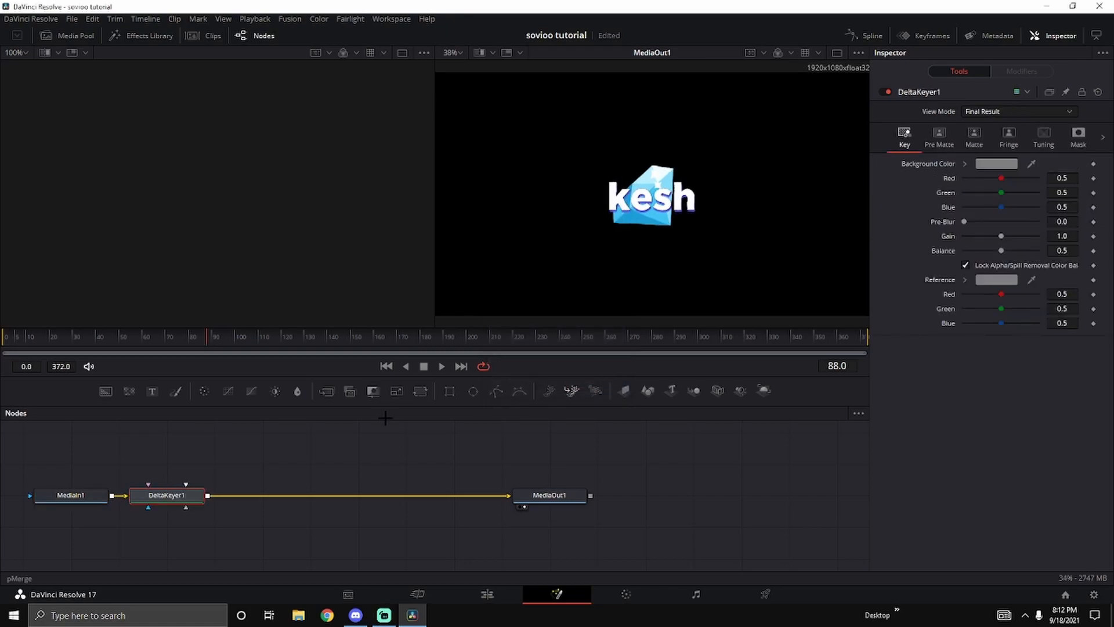
pyautogui.moveTo(175, 491); pyautogui.dragTo(289, 489)
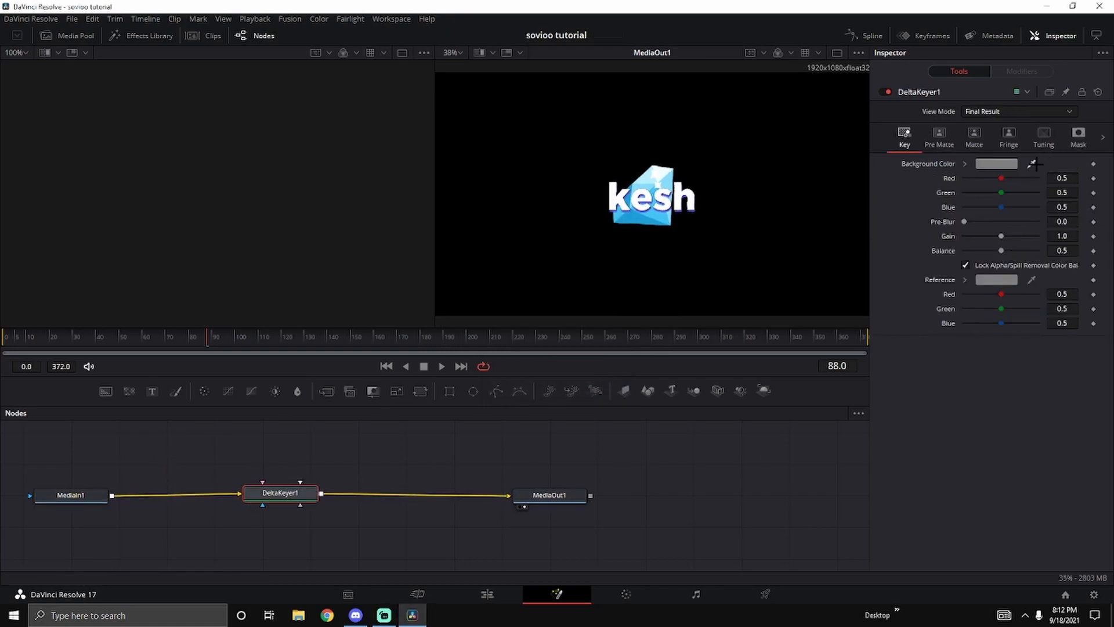
# Step: Key out the ident's black background by sampling it as the keyer's background colour, and return to the Edit page
pyautogui.moveTo(1045, 166); pyautogui.dragTo(801, 190)
pyautogui.moveTo(864, 260); pyautogui.dragTo(828, 261)
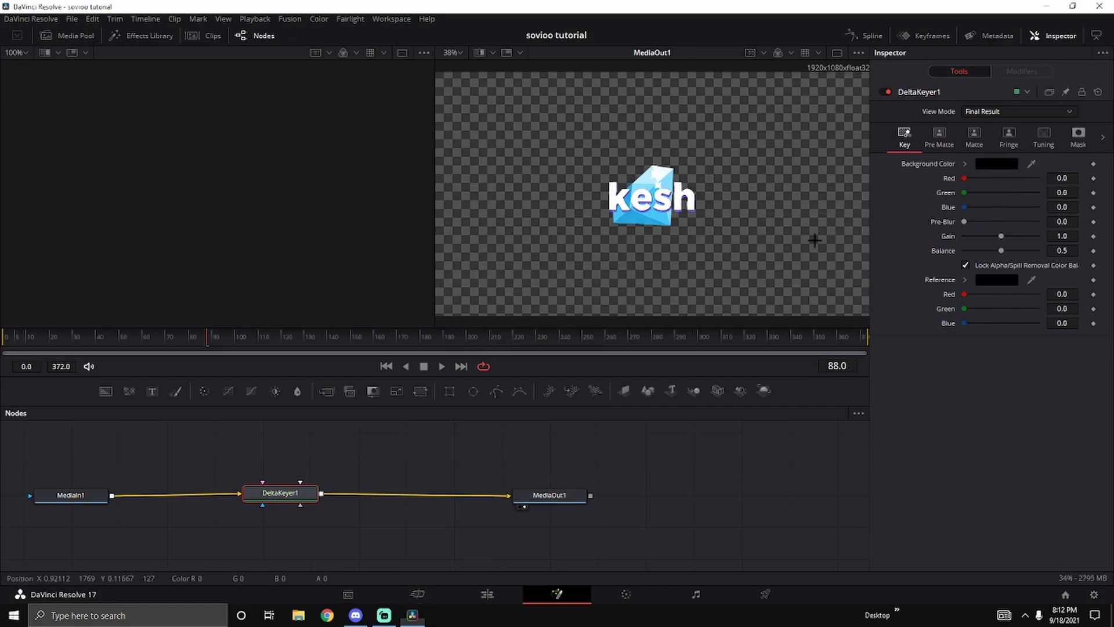
pyautogui.click(487, 594)
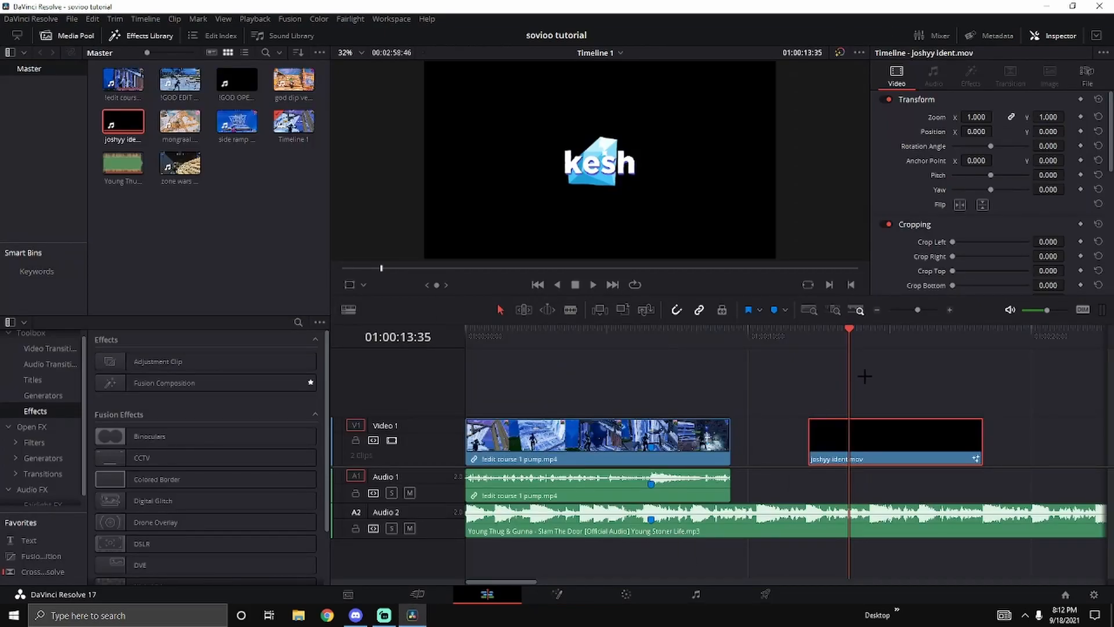
# Step: Change the Timeline Proxy Mode resolution for playback
pyautogui.click(253, 21)
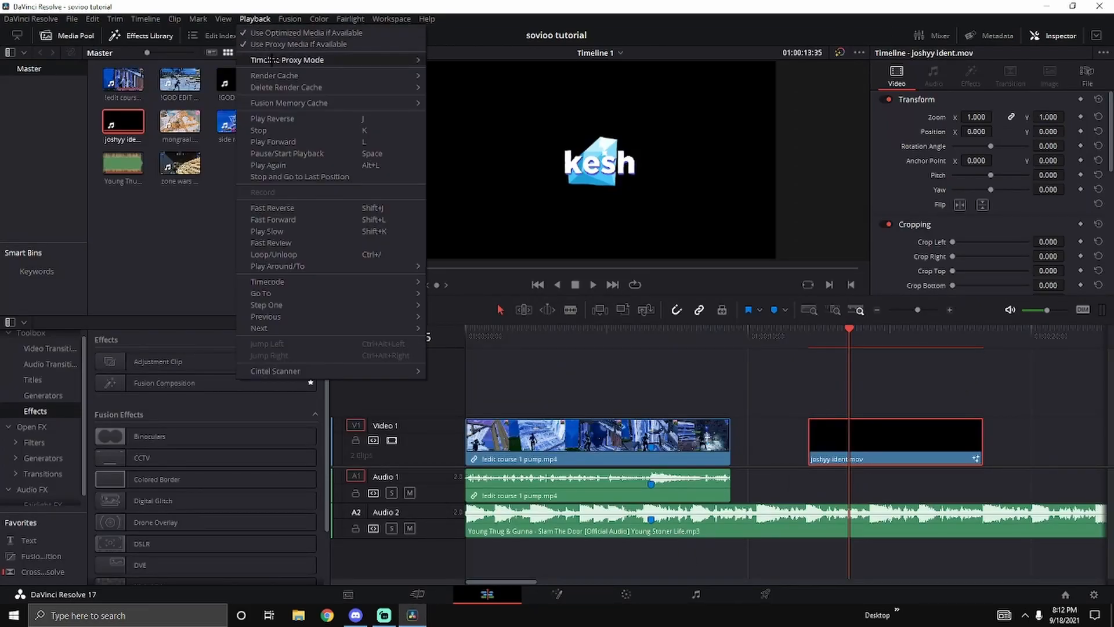
pyautogui.moveTo(272, 59)
pyautogui.click(454, 86)
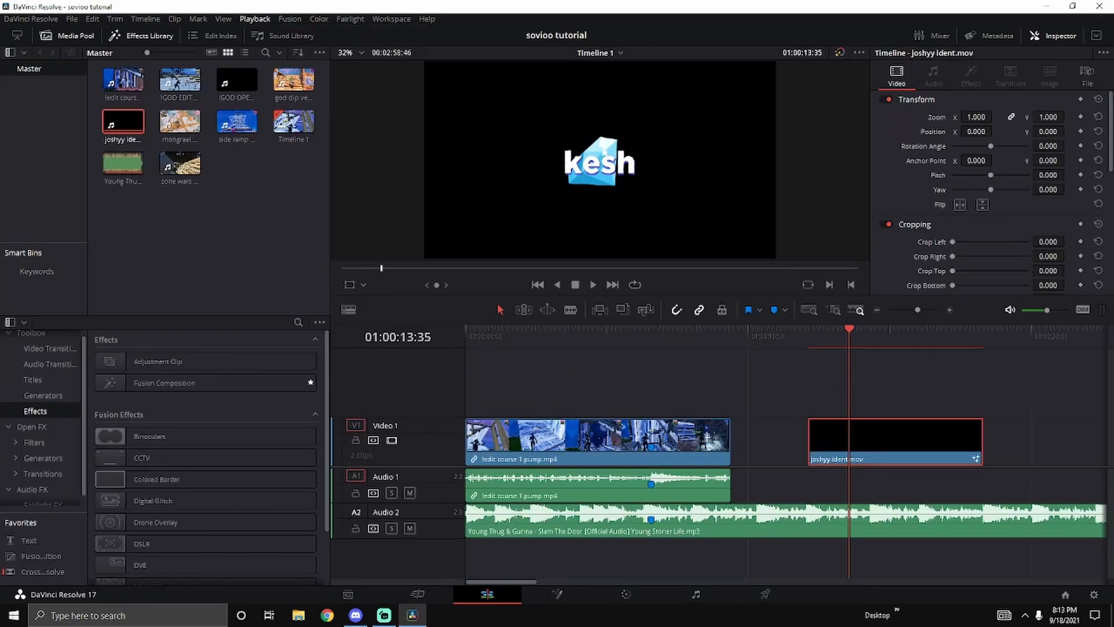
pyautogui.click(254, 19)
pyautogui.moveTo(288, 59)
pyautogui.click(459, 72)
# Step: Move the ident up to Video 2 and trim its end to where the logo disappears, at about 01:00:14:30
pyautogui.moveTo(894, 436); pyautogui.dragTo(857, 387)
pyautogui.press('space')
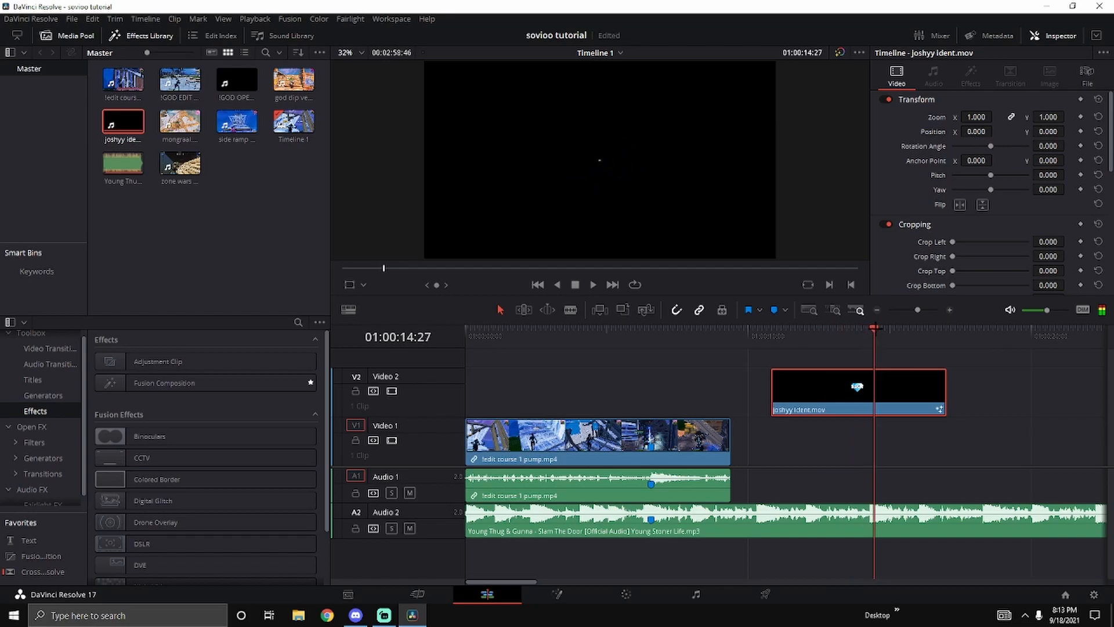
pyautogui.moveTo(938, 386); pyautogui.dragTo(875, 391)
pyautogui.hotkey('ctrl', 'z')
pyautogui.click(775, 336)
pyautogui.press('space')
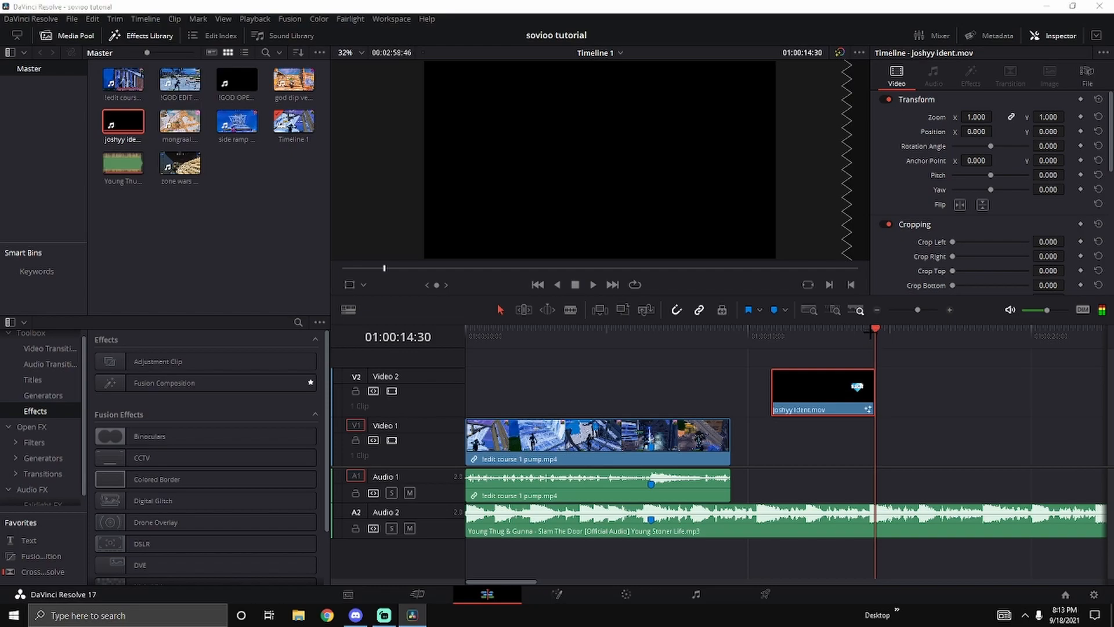
# Step: Move the ident to the timeline start and shift the gameplay clip and song together to begin where the ident ends
pyautogui.moveTo(816, 390); pyautogui.dragTo(510, 389)
pyautogui.moveTo(467, 339)
pyautogui.mouseDown()
pyautogui.moveTo(521, 340)
pyautogui.moveTo(455, 339)
pyautogui.moveTo(481, 343)
pyautogui.moveTo(466, 342)
pyautogui.mouseUp()
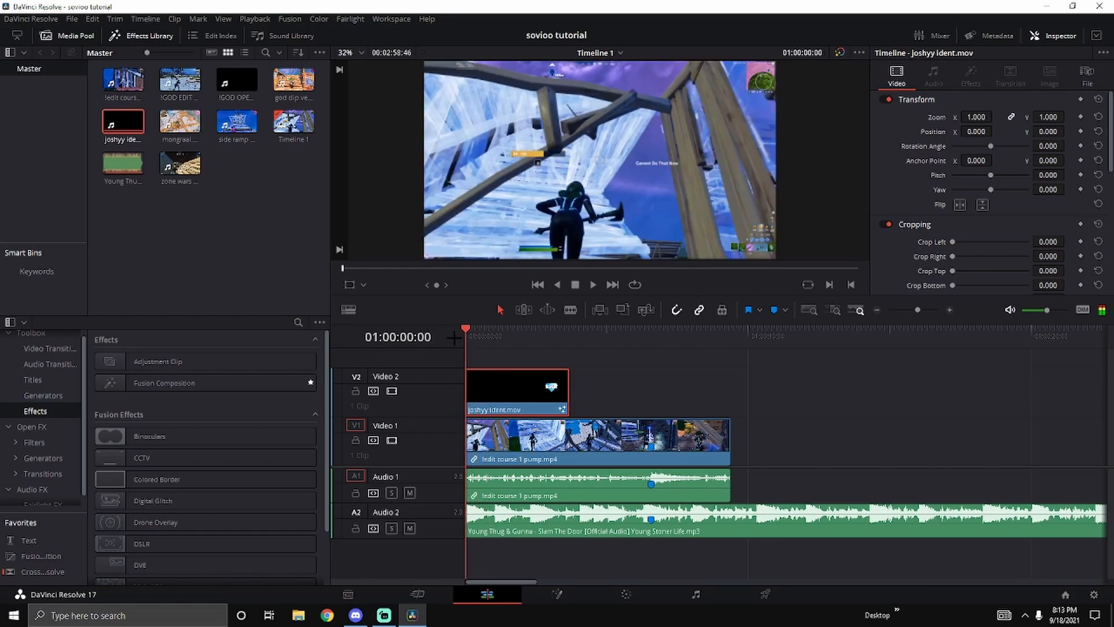
pyautogui.moveTo(634, 555); pyautogui.dragTo(521, 445)
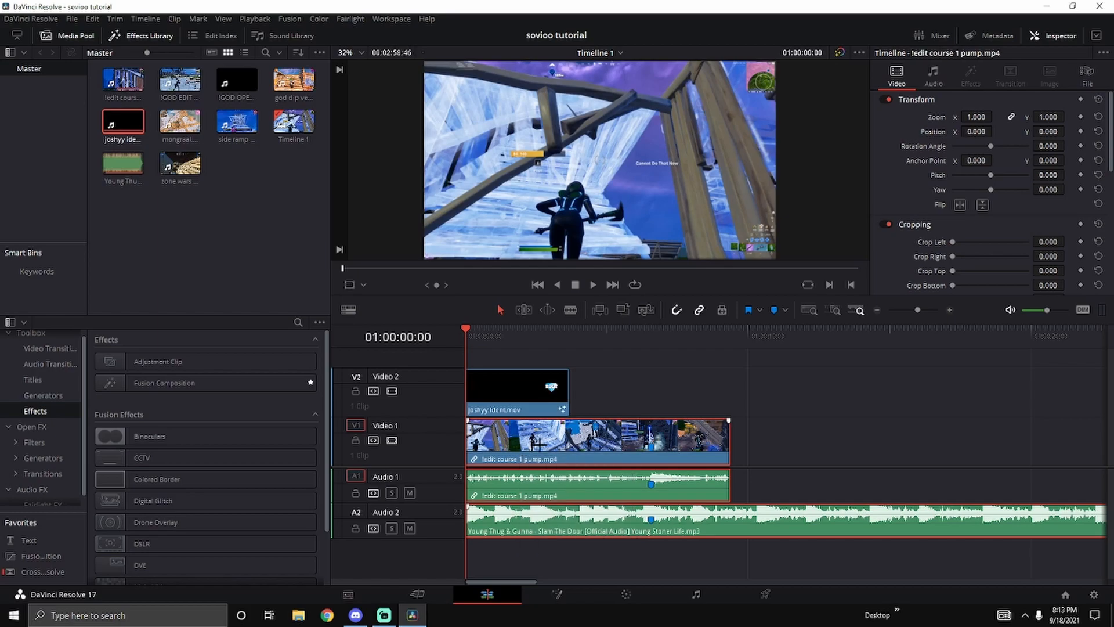
pyautogui.moveTo(530, 447); pyautogui.dragTo(636, 448)
pyautogui.click(905, 482)
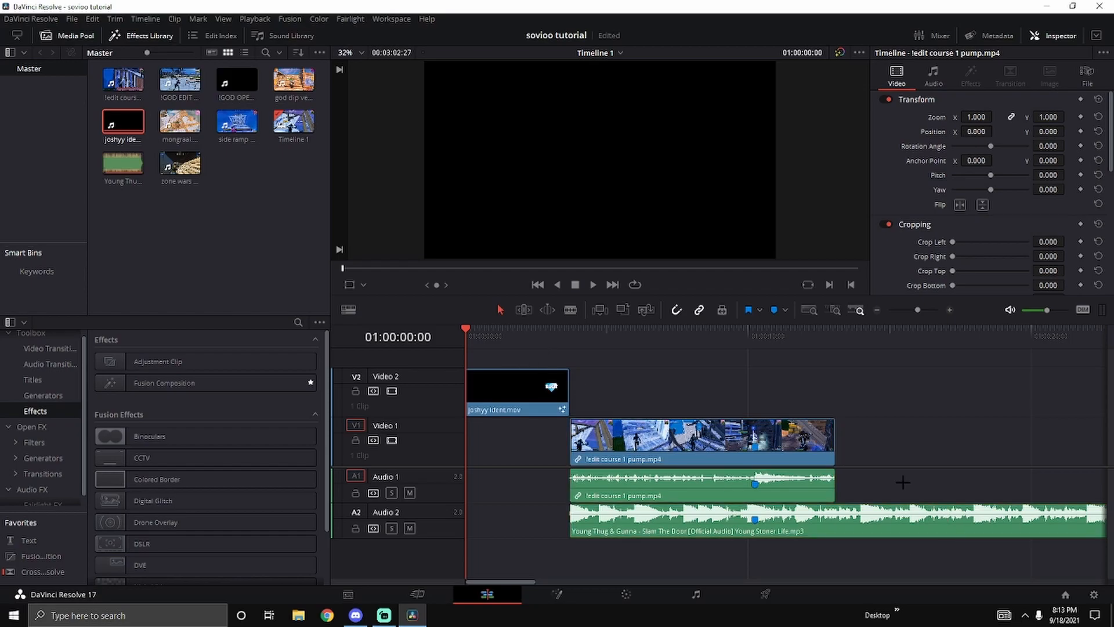
# Step: Extend the gameplay clip's start back to the timeline start and split it at the ident's end, 01:00:03:41
pyautogui.click(593, 436)
pyautogui.moveTo(576, 447); pyautogui.dragTo(467, 447)
pyautogui.click(569, 337)
pyautogui.click(619, 430)
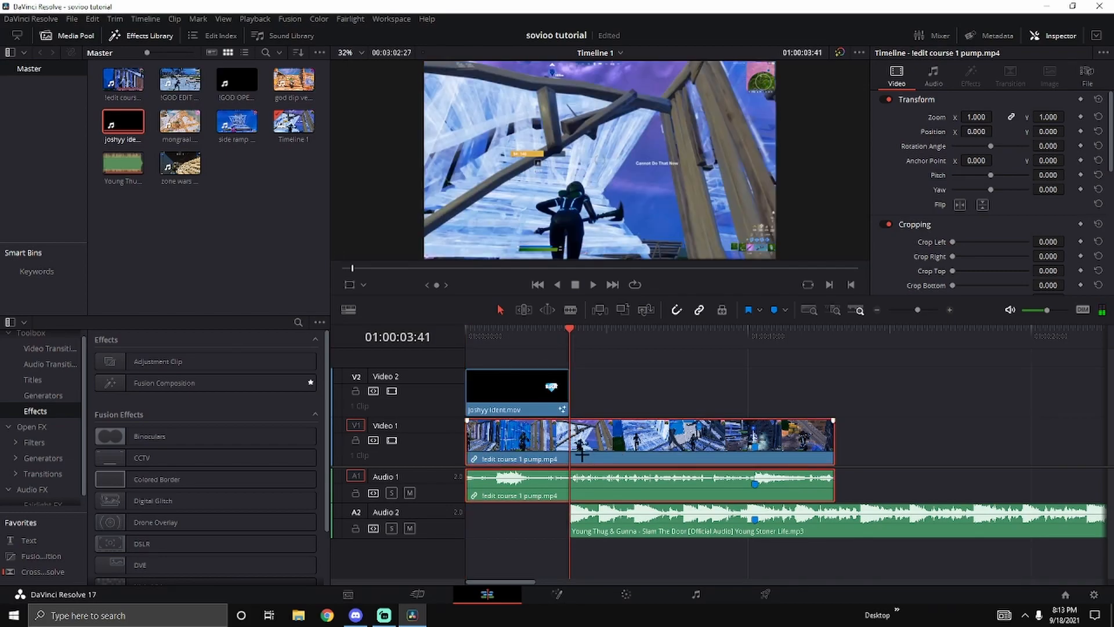
pyautogui.hotkey('ctrl', 'b')
# Step: Unlink the gameplay segment under the ident from its audio and delete that audio portion
pyautogui.click(515, 480)
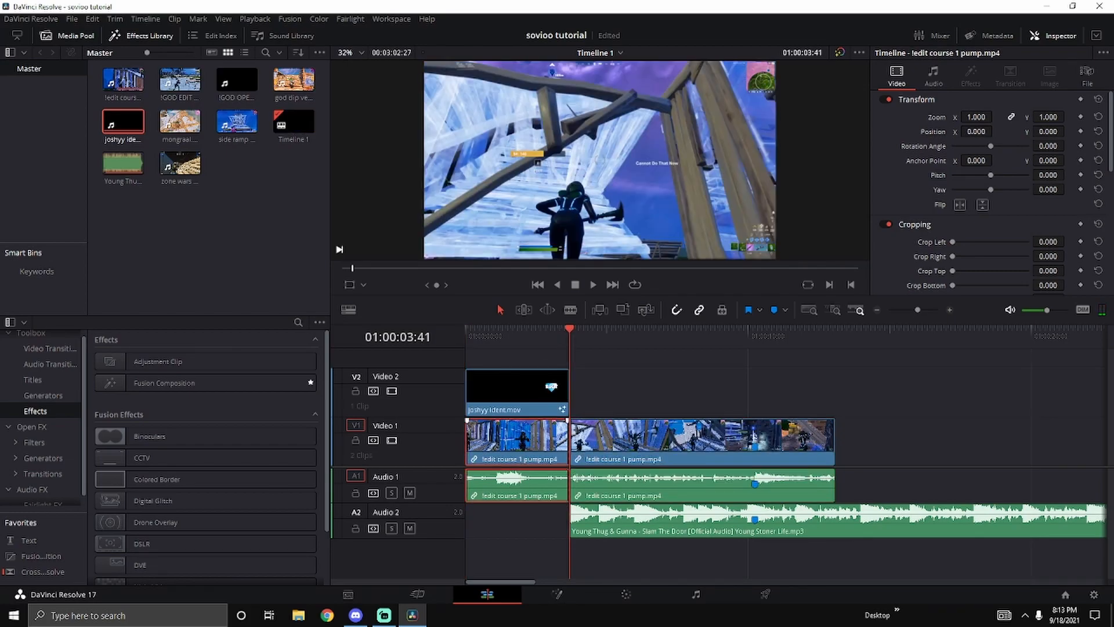
pyautogui.rightClick(520, 434)
pyautogui.click(546, 427)
pyautogui.click(525, 479)
pyautogui.press('Delete')
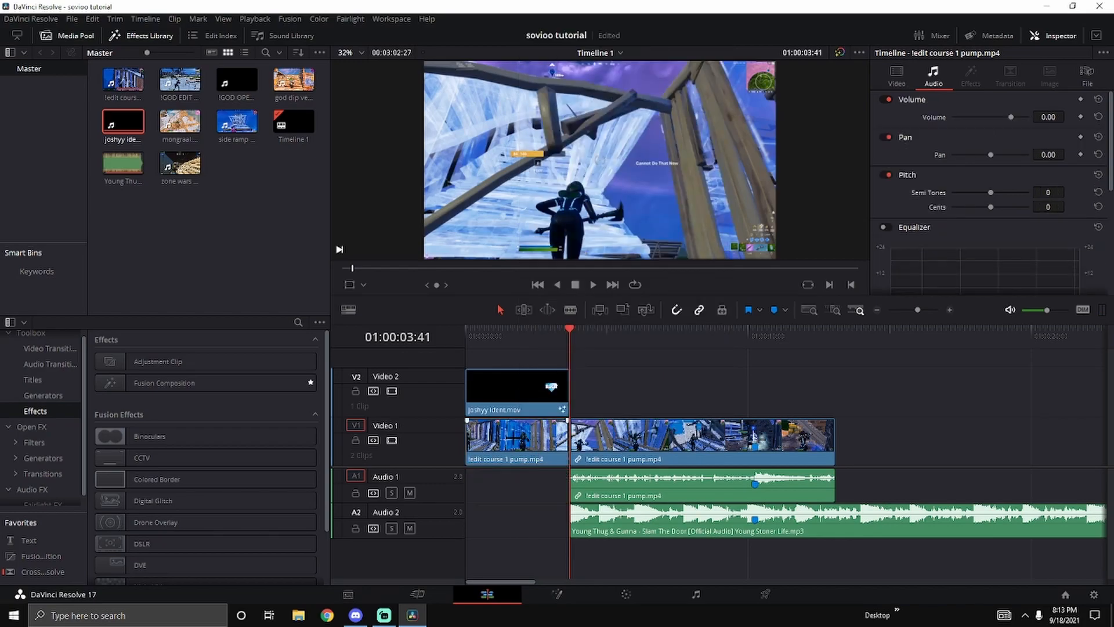
# Step: Paste a copy of the silent gameplay segment on Video 1 at about 01:00:17:04, leaving a gap after the main gameplay clip
pyautogui.click(514, 435)
pyautogui.click(508, 339)
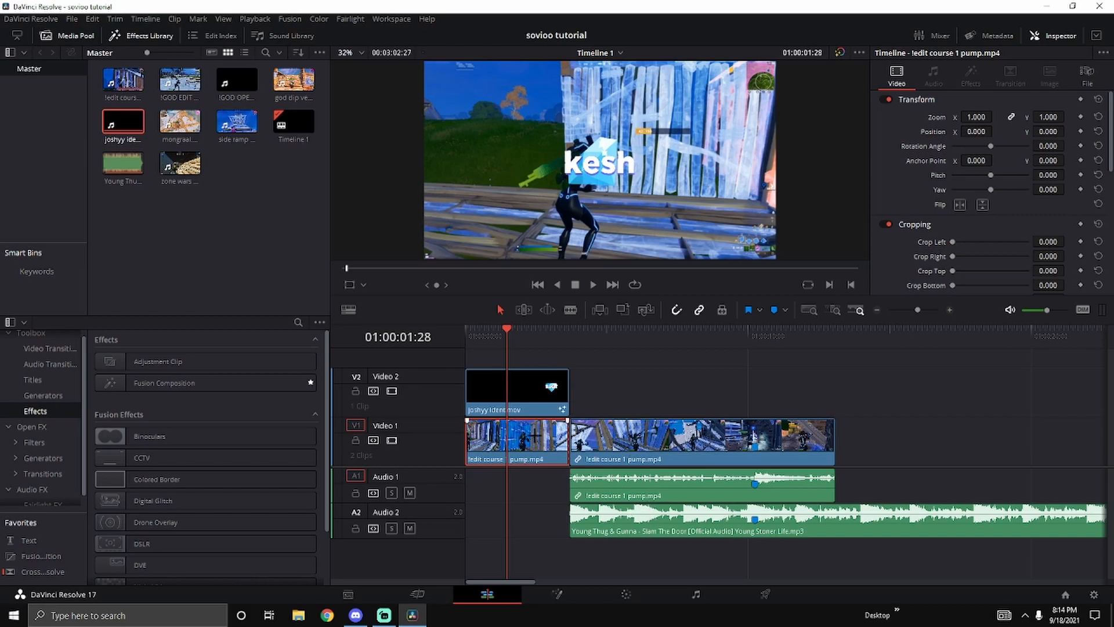
pyautogui.doubleClick(534, 434)
pyautogui.click(878, 309)
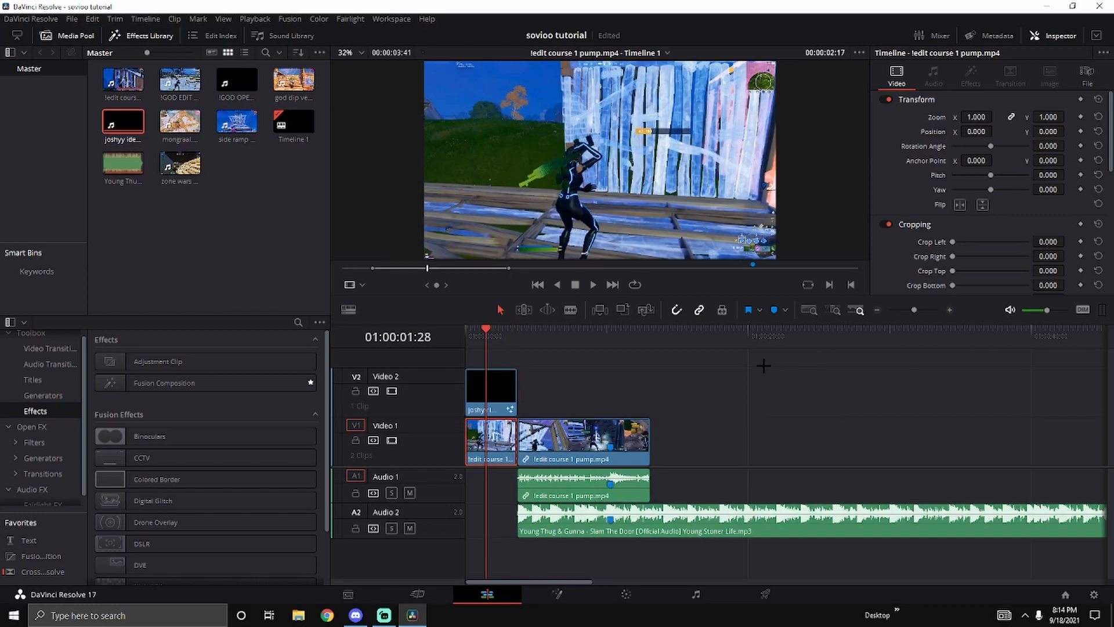
pyautogui.click(705, 341)
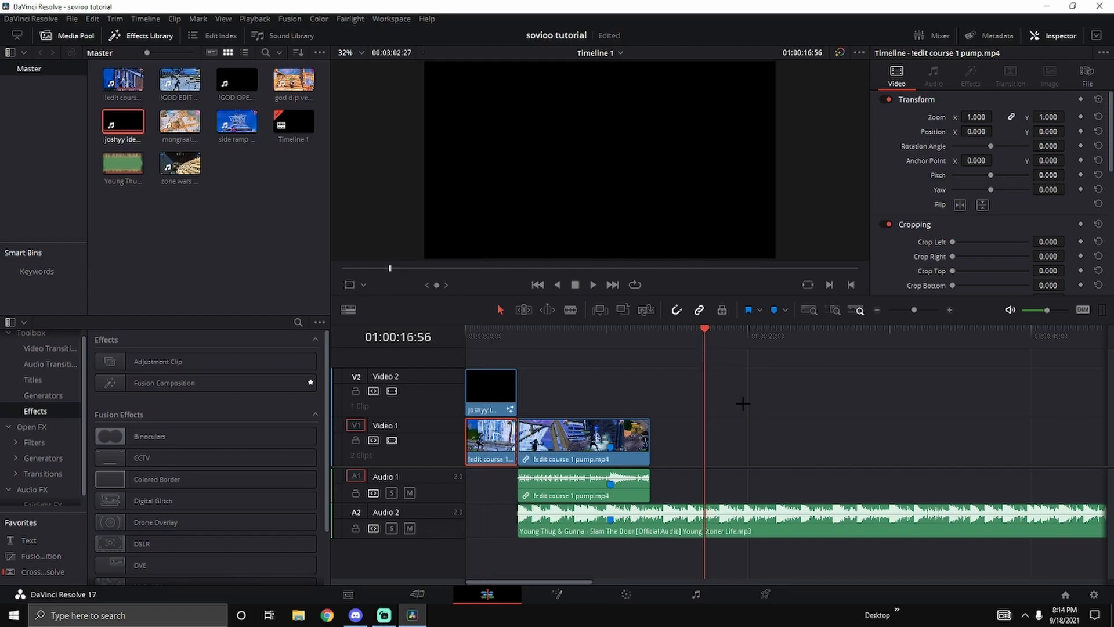
pyautogui.click(707, 339)
pyautogui.hotkey('ctrl', 'v')
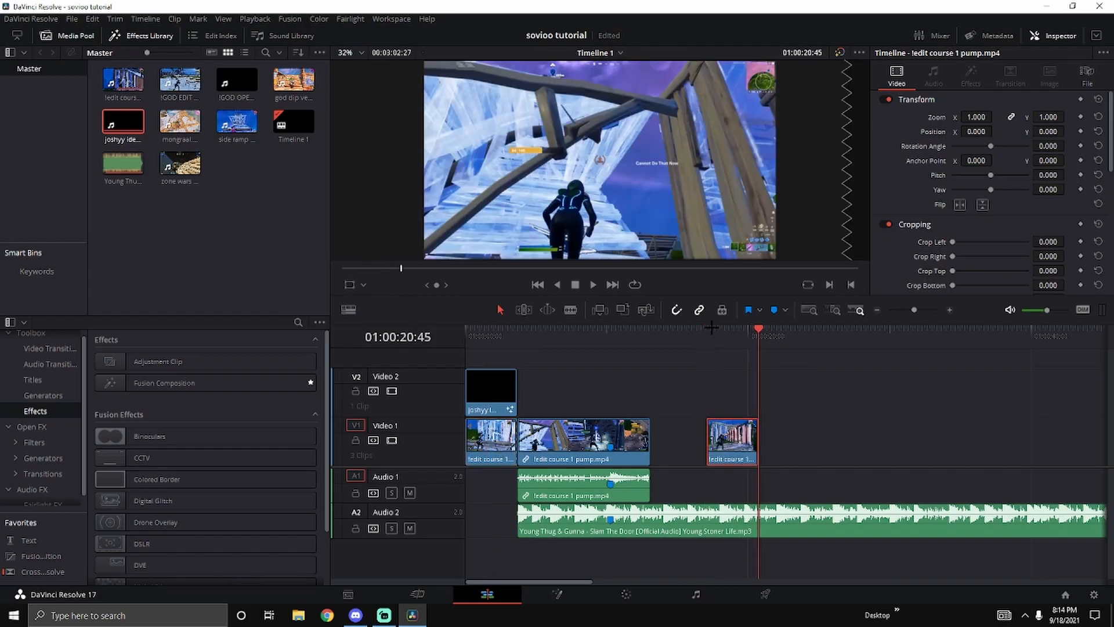
# Step: Reverse the speed of the copied gameplay segment through Change Clip Speed
pyautogui.click(950, 310)
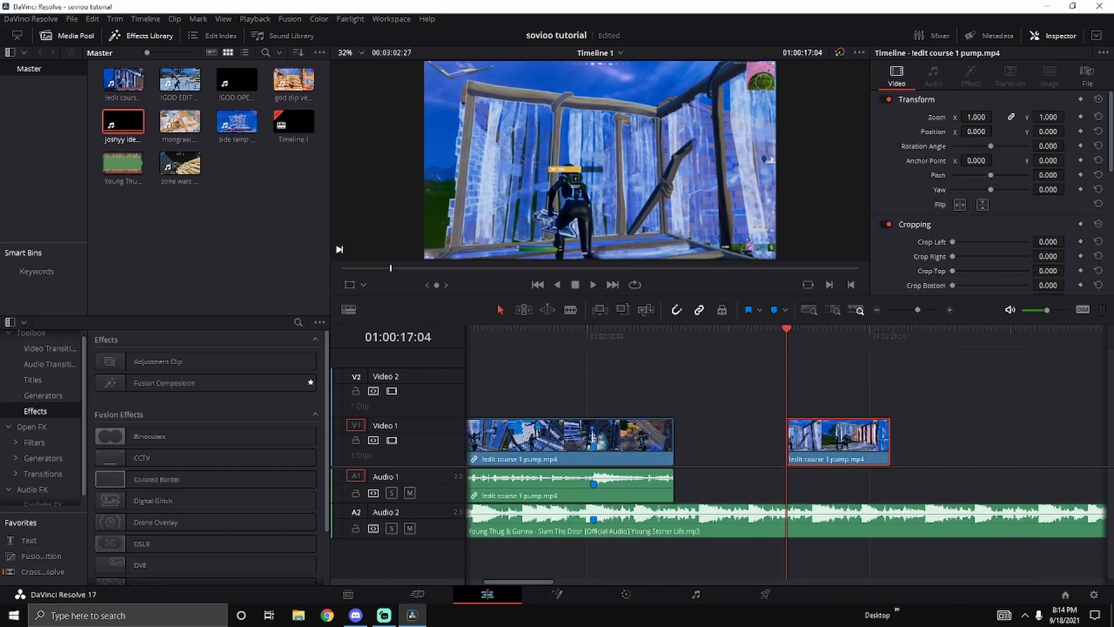
pyautogui.click(877, 311)
pyautogui.click(481, 332)
pyautogui.moveTo(714, 445)
pyautogui.mouseDown()
pyautogui.moveTo(690, 445)
pyautogui.moveTo(714, 445)
pyautogui.mouseUp()
pyautogui.rightClick(725, 443)
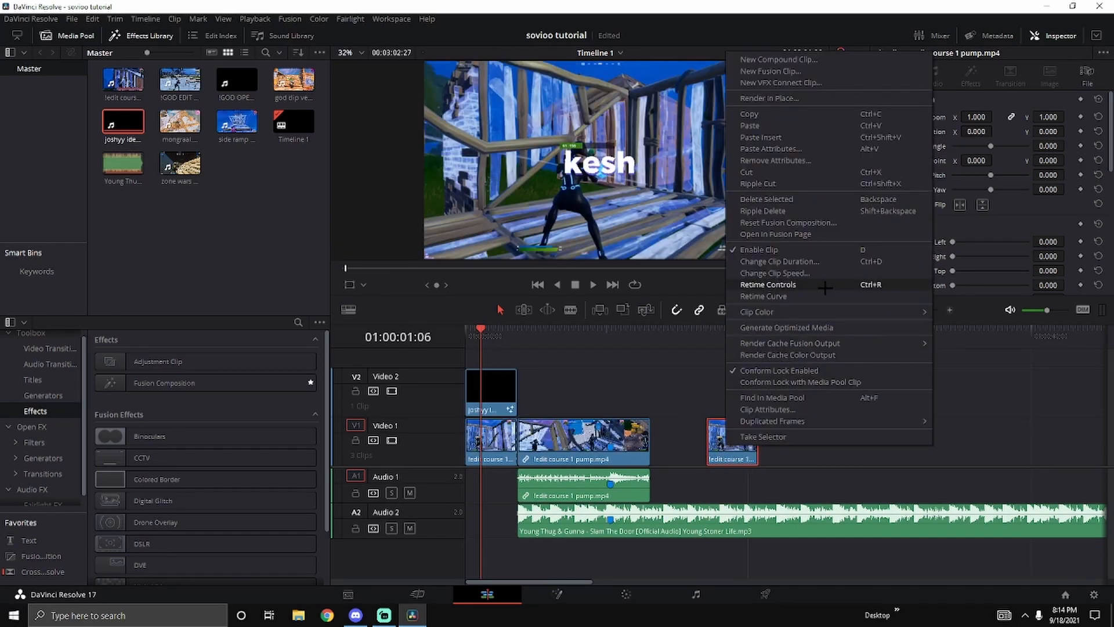
pyautogui.click(781, 273)
pyautogui.click(722, 271)
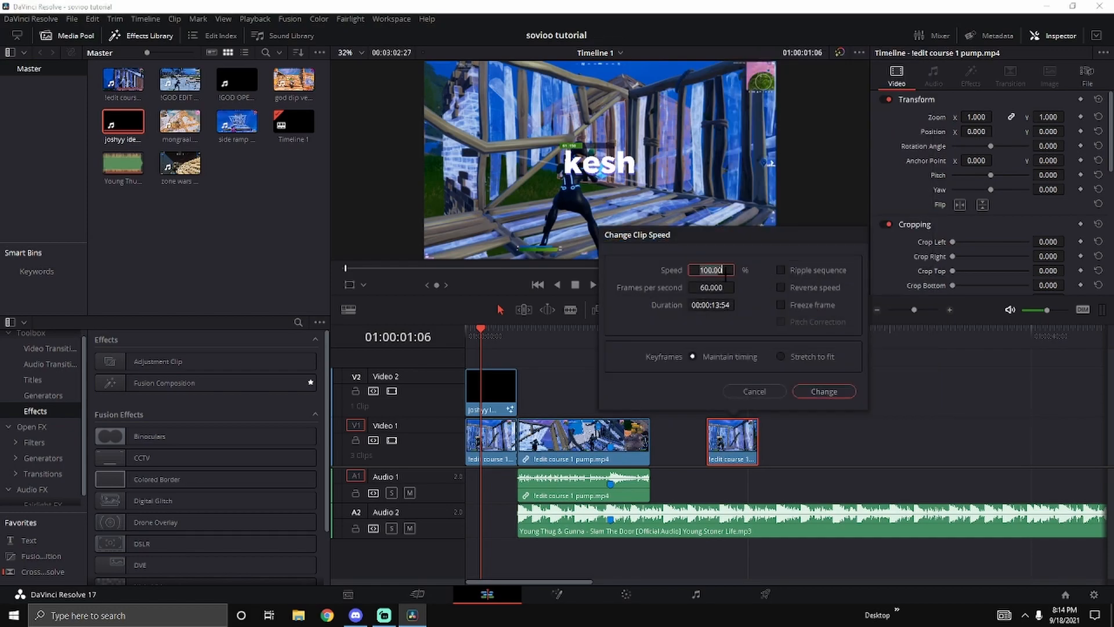
pyautogui.press('Return')
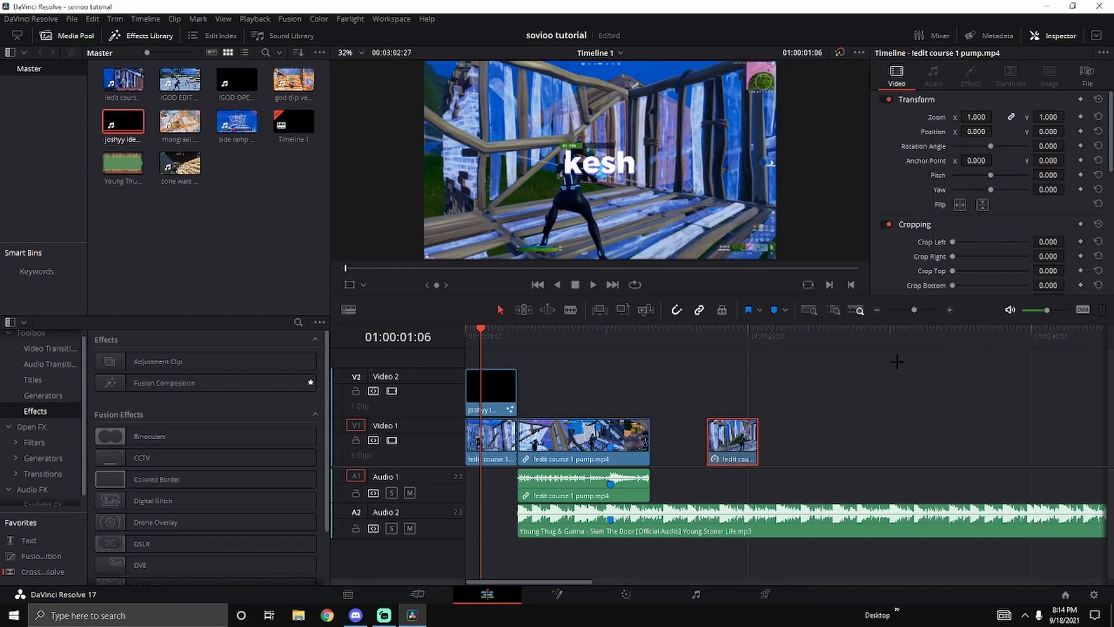
# Step: Compare the frames on either side of the gameplay cut at the ident's end, 01:00:03:40 and 01:00:03:41
pyautogui.click(949, 310)
pyautogui.click(949, 310)
pyautogui.click(685, 338)
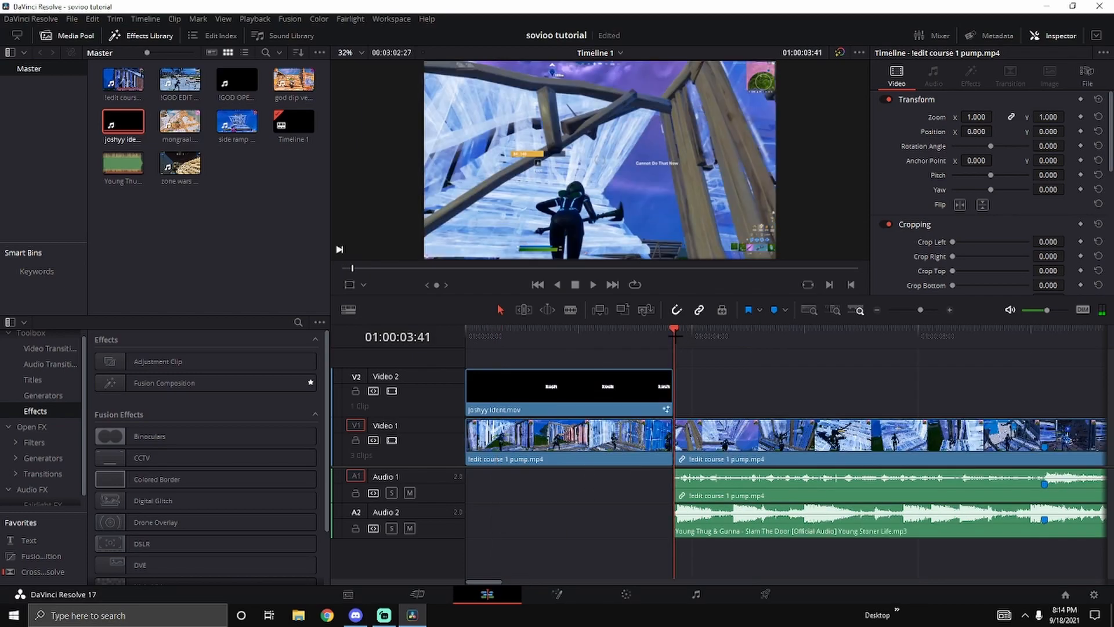
pyautogui.press('Left')
pyautogui.click(877, 310)
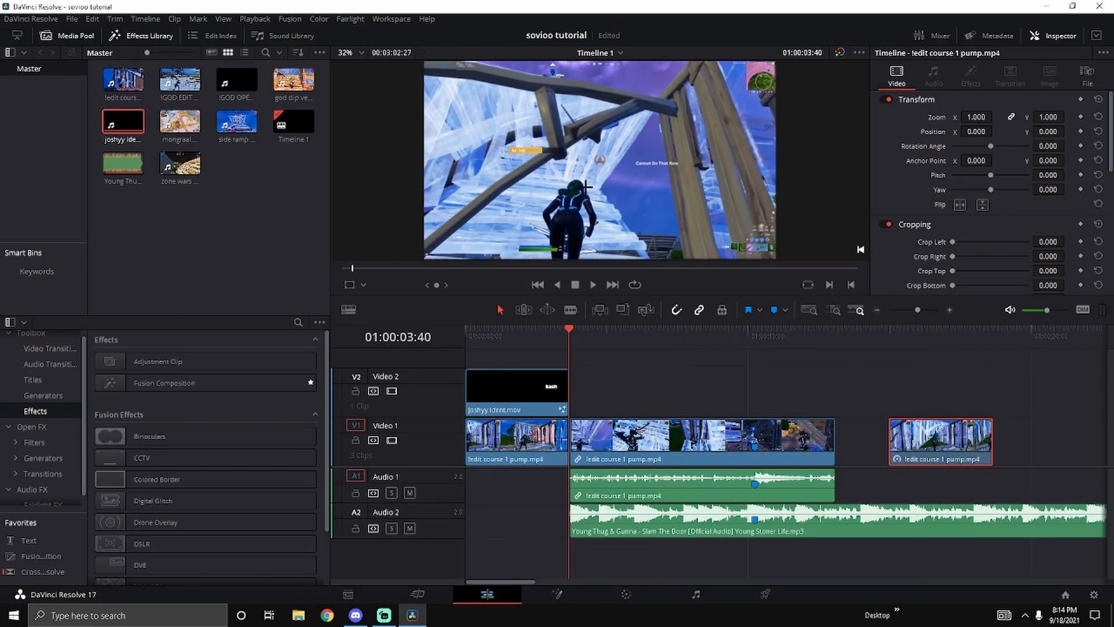
pyautogui.press('Right')
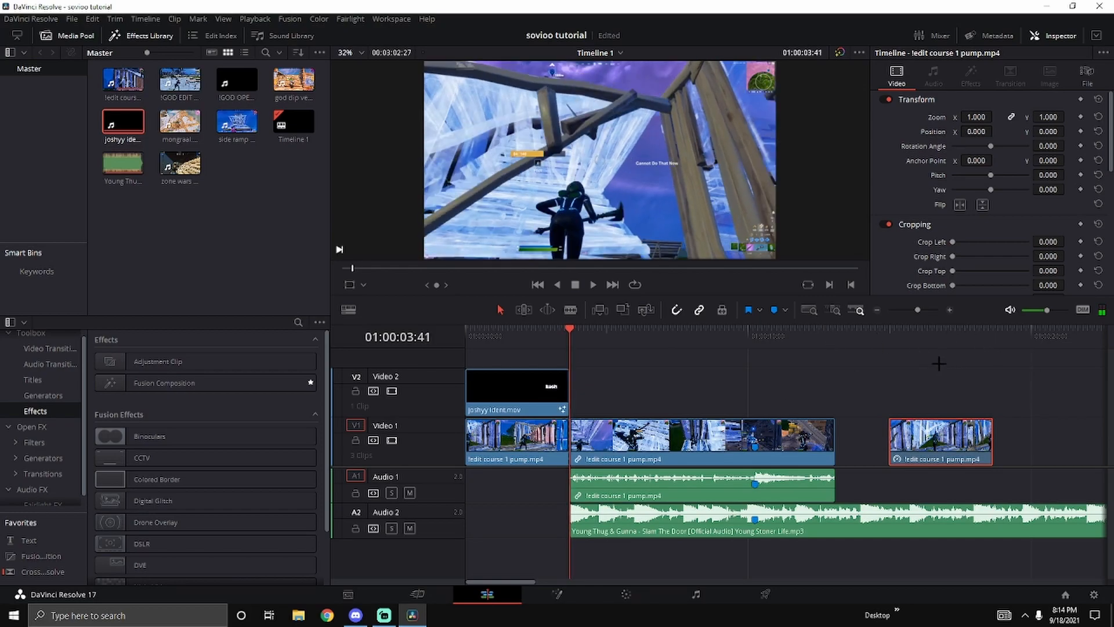
# Step: Extend the reversed gameplay clip at both ends so it spans about 01:00:16:30 to 01:00:29:00
pyautogui.click(936, 343)
pyautogui.moveTo(991, 442); pyautogui.dragTo(1050, 442)
pyautogui.click(877, 311)
pyautogui.moveTo(757, 444); pyautogui.dragTo(799, 446)
pyautogui.moveTo(702, 334); pyautogui.dragTo(775, 339)
pyautogui.moveTo(799, 444); pyautogui.dragTo(921, 436)
pyautogui.moveTo(680, 439); pyautogui.dragTo(754, 440)
pyautogui.moveTo(835, 442); pyautogui.dragTo(785, 438)
# Step: Examine the reversed clip frame by frame around 01:00:26:15 for a match with the main gameplay clip's first frame
pyautogui.moveTo(775, 367); pyautogui.dragTo(513, 342)
pyautogui.click(836, 347)
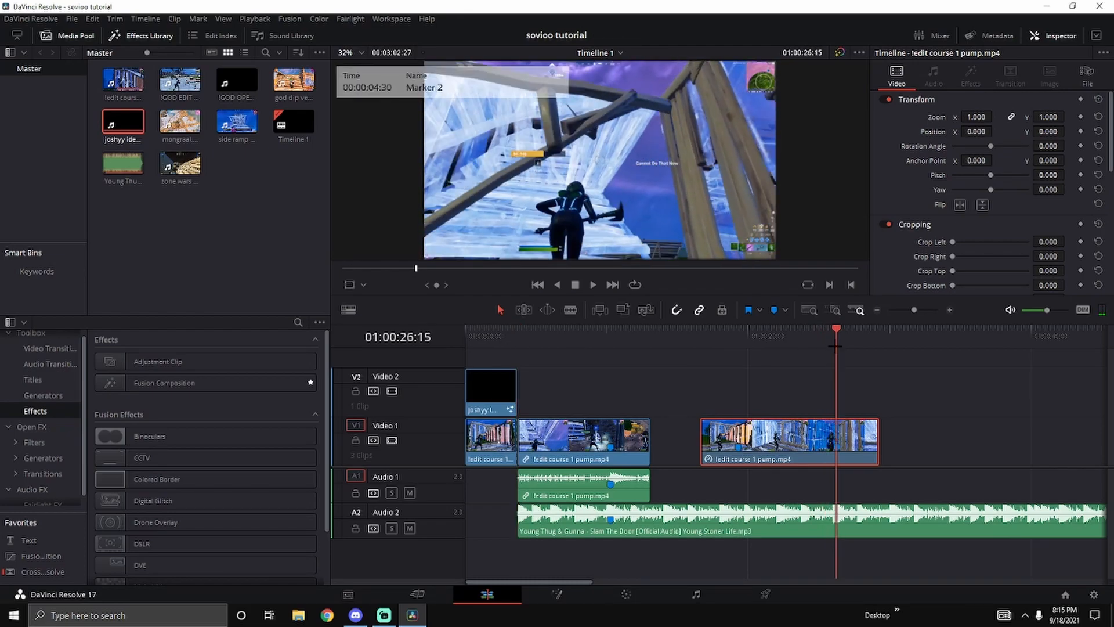
pyautogui.click(515, 343)
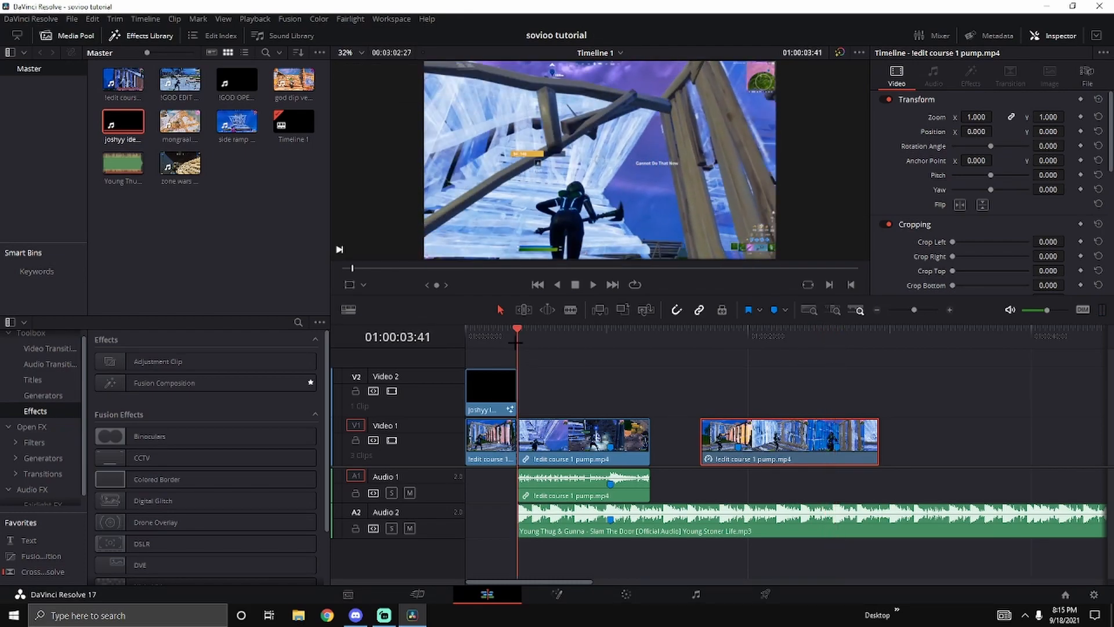
pyautogui.click(835, 347)
pyautogui.press('Left')
pyautogui.press('Left')
pyautogui.press('Left')
pyautogui.press('Left')
pyautogui.press('Left')
pyautogui.press('Left')
pyautogui.press('Left')
pyautogui.press('Left')
pyautogui.press('Left')
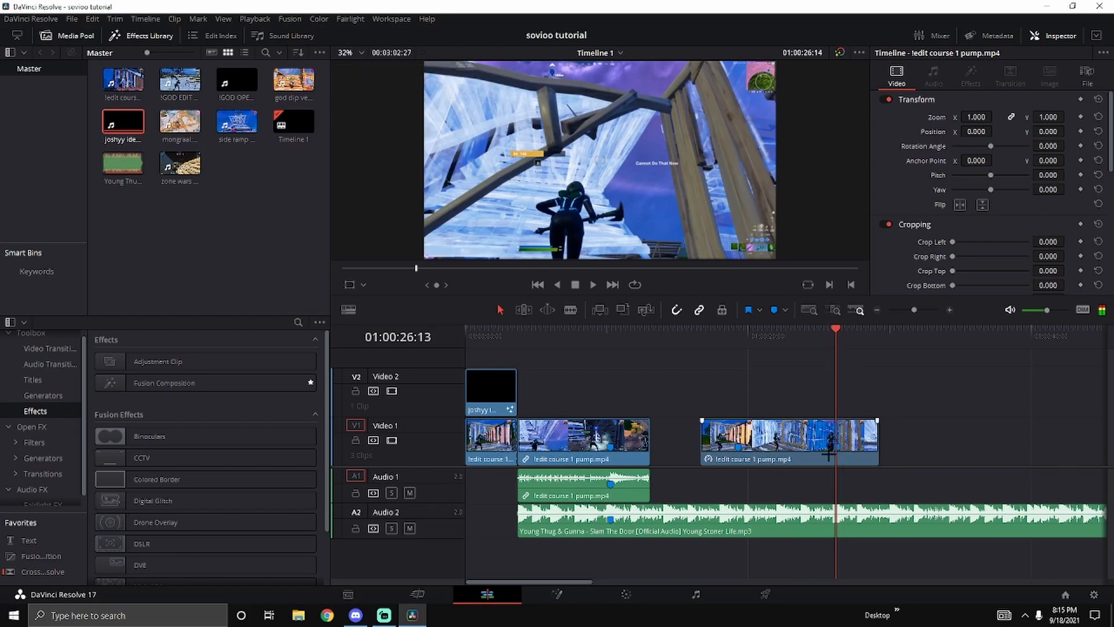
pyautogui.press('Right')
pyautogui.press('Right')
pyautogui.press('Right')
pyautogui.press('Right')
pyautogui.press('Right')
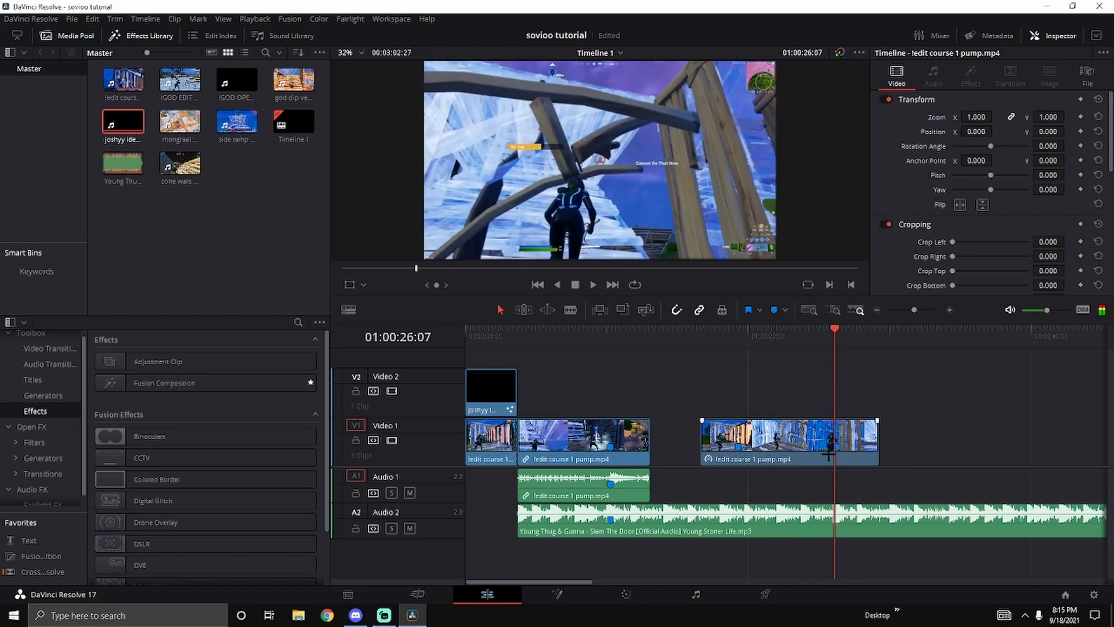
# Step: Trim the reversed clip's end to the frame matching the main gameplay's start, and shorten its beginning to a brief segment
pyautogui.click(516, 333)
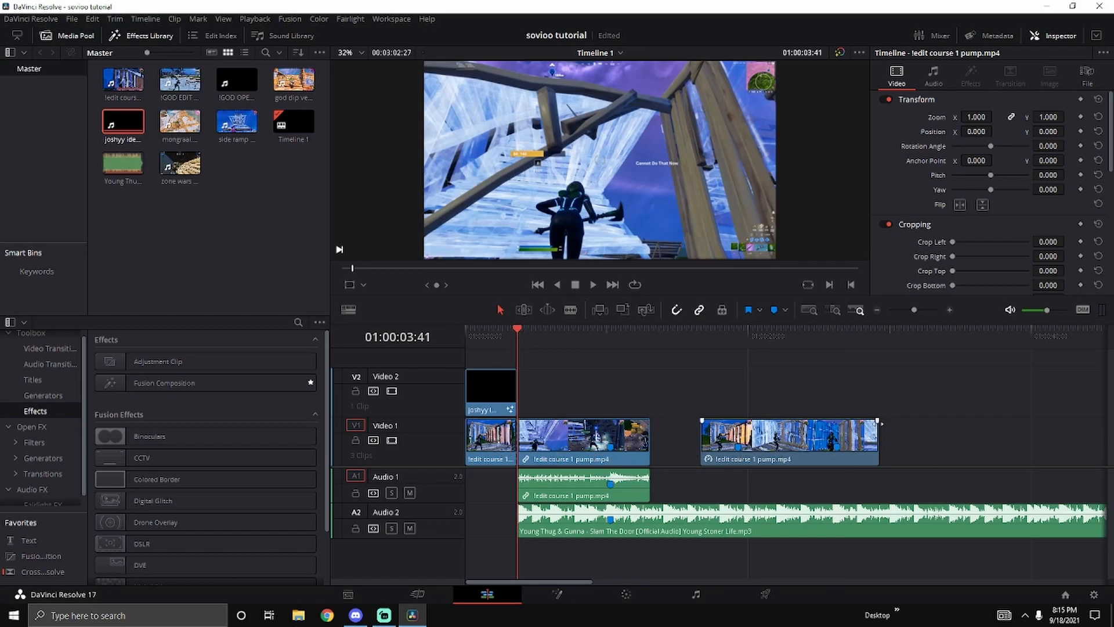
pyautogui.moveTo(874, 443); pyautogui.dragTo(836, 443)
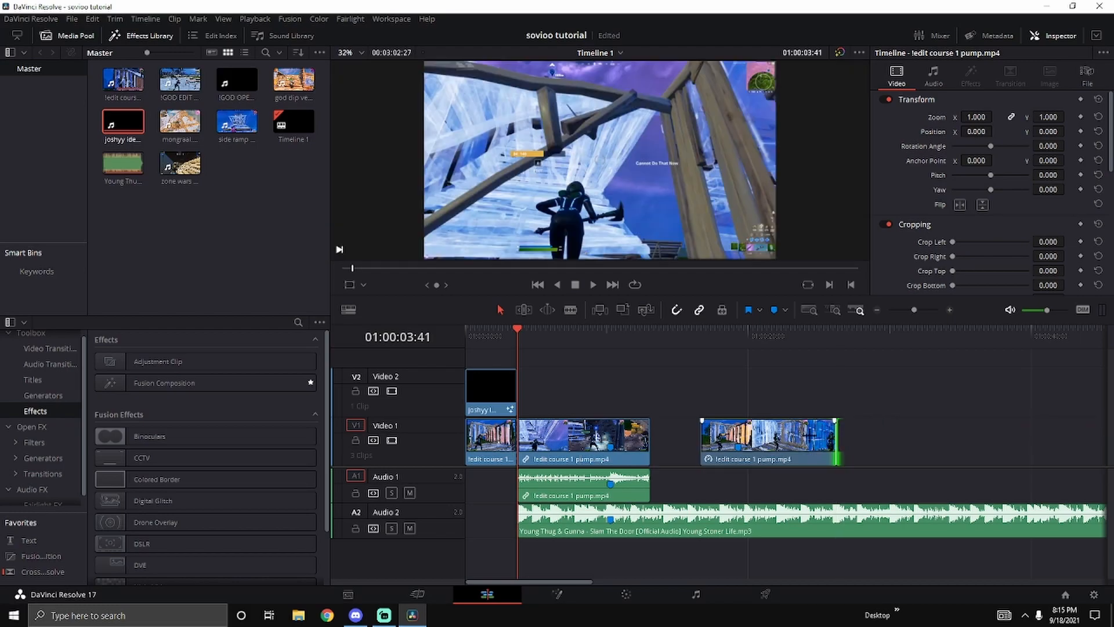
pyautogui.moveTo(703, 443); pyautogui.dragTo(803, 442)
# Step: Delete the forward gameplay segment under the ident and fill its place with the reversed clip, up to the main gameplay
pyautogui.click(486, 442)
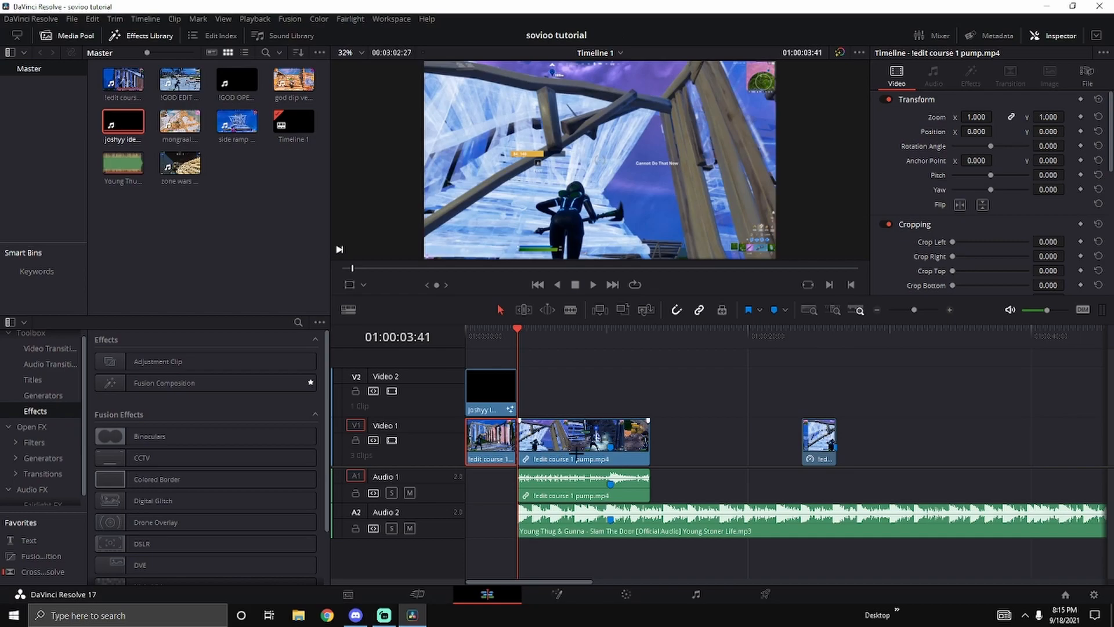
pyautogui.press('BackSpace')
pyautogui.moveTo(818, 442); pyautogui.dragTo(474, 444)
pyautogui.press('Home')
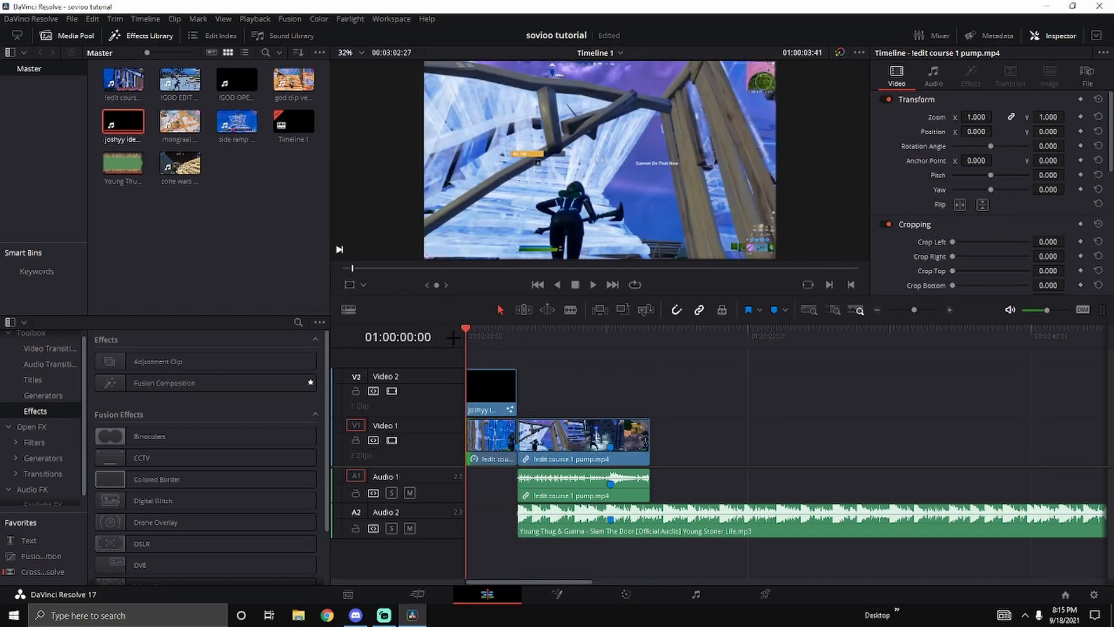
# Step: Extend the song's beginning on Audio 2 back to 01:00:00:00 and play the opening with it
pyautogui.press('space')
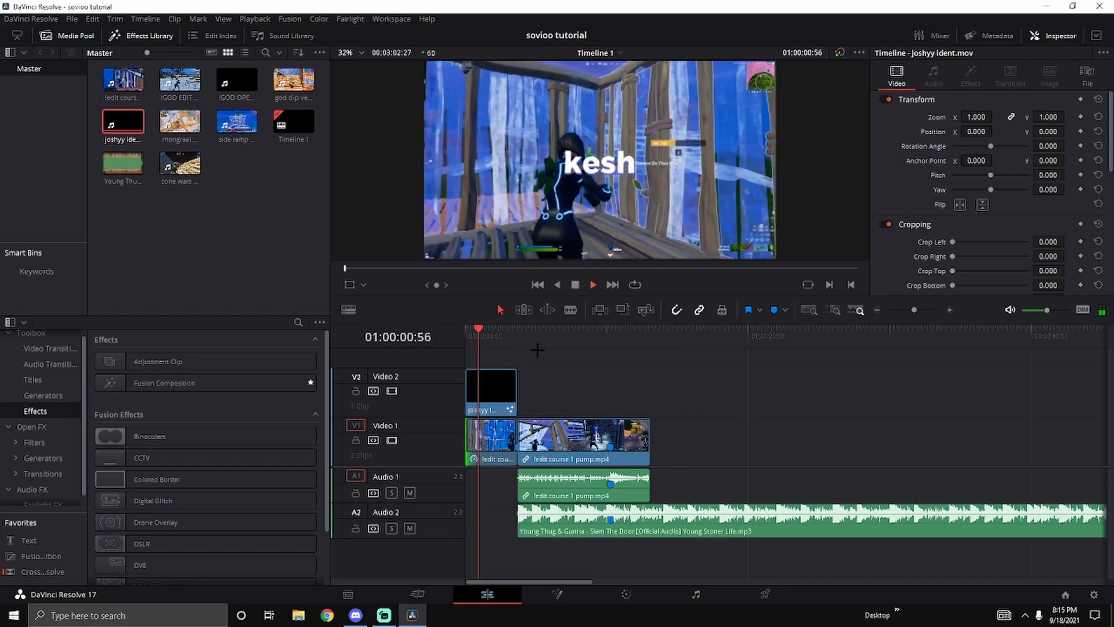
pyautogui.moveTo(518, 520); pyautogui.dragTo(467, 519)
pyautogui.moveTo(479, 342); pyautogui.dragTo(462, 337)
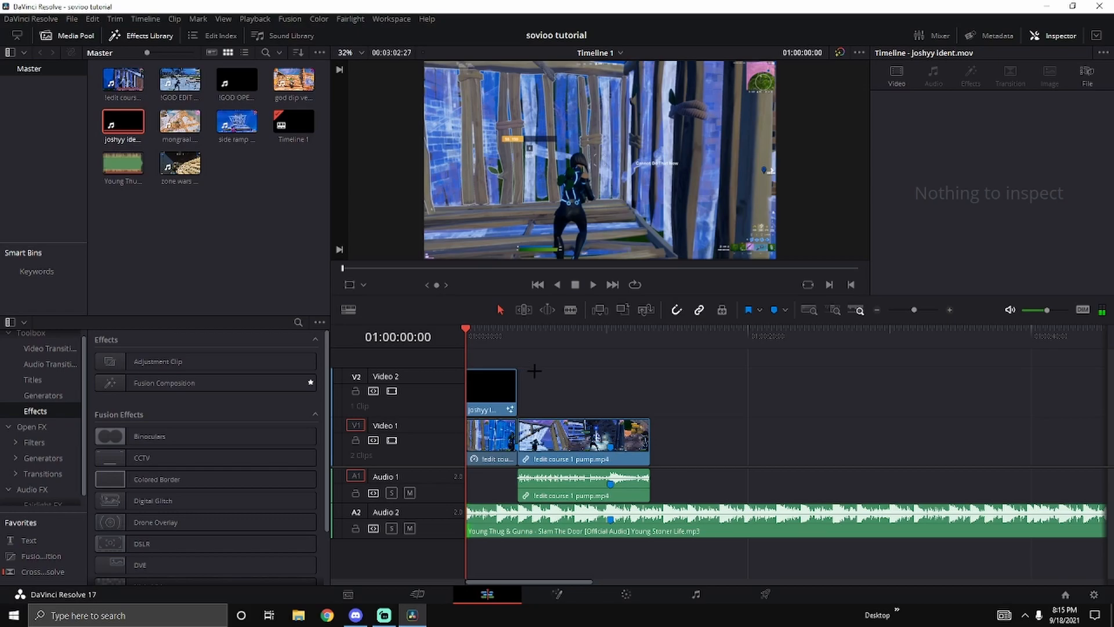
pyautogui.press('space')
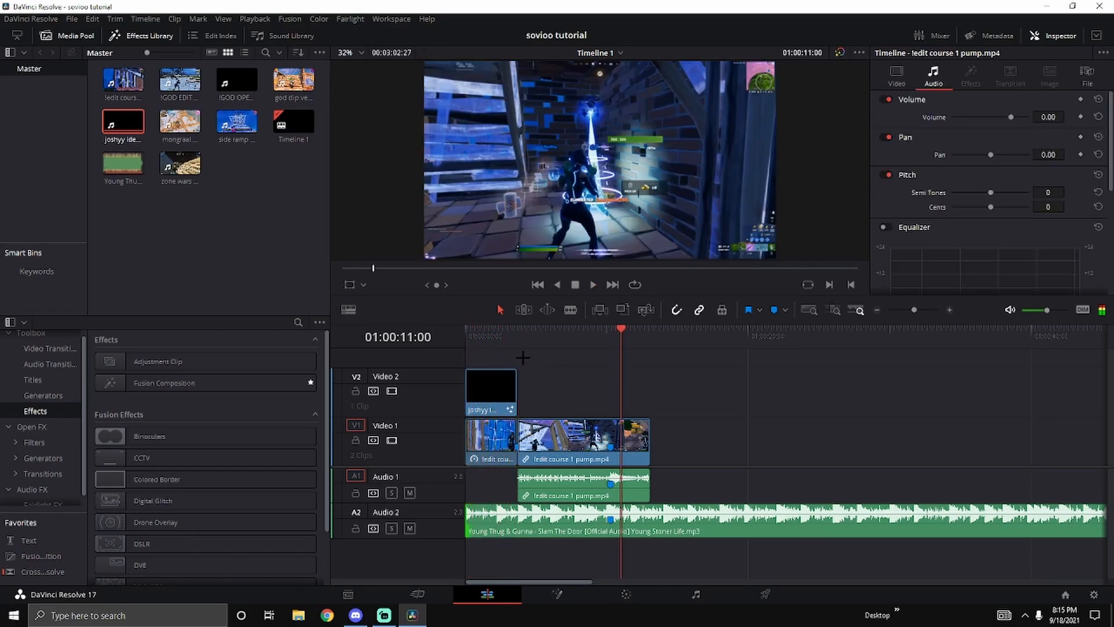
pyautogui.moveTo(498, 338); pyautogui.dragTo(492, 337)
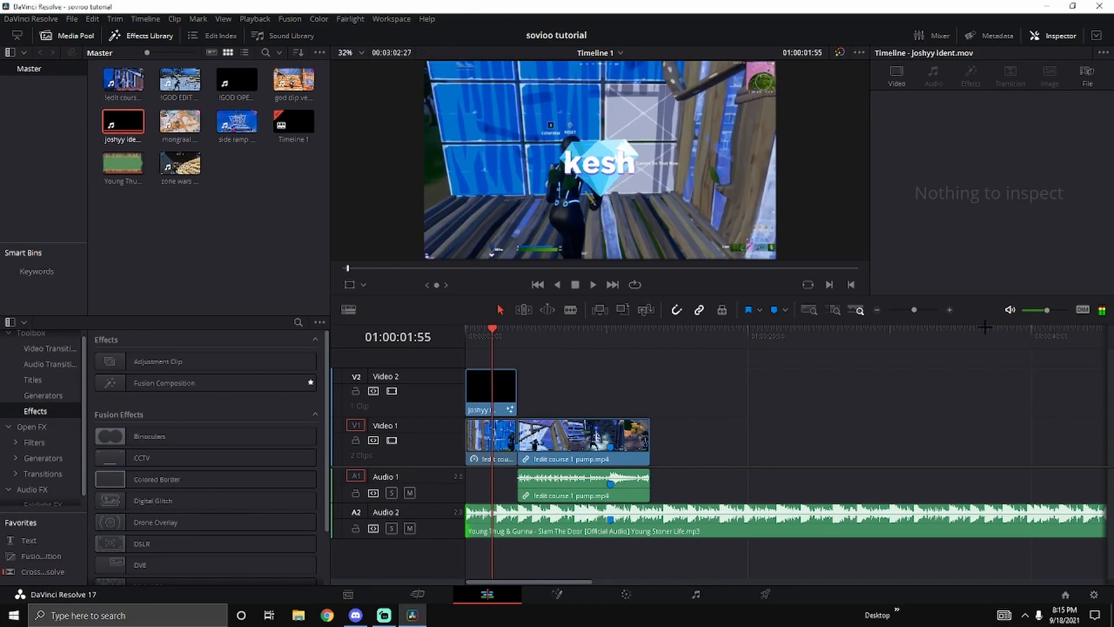
# Step: Split the song on Audio 2 at 01:00:03:41, where the main gameplay clip starts
pyautogui.click(950, 310)
pyautogui.click(949, 309)
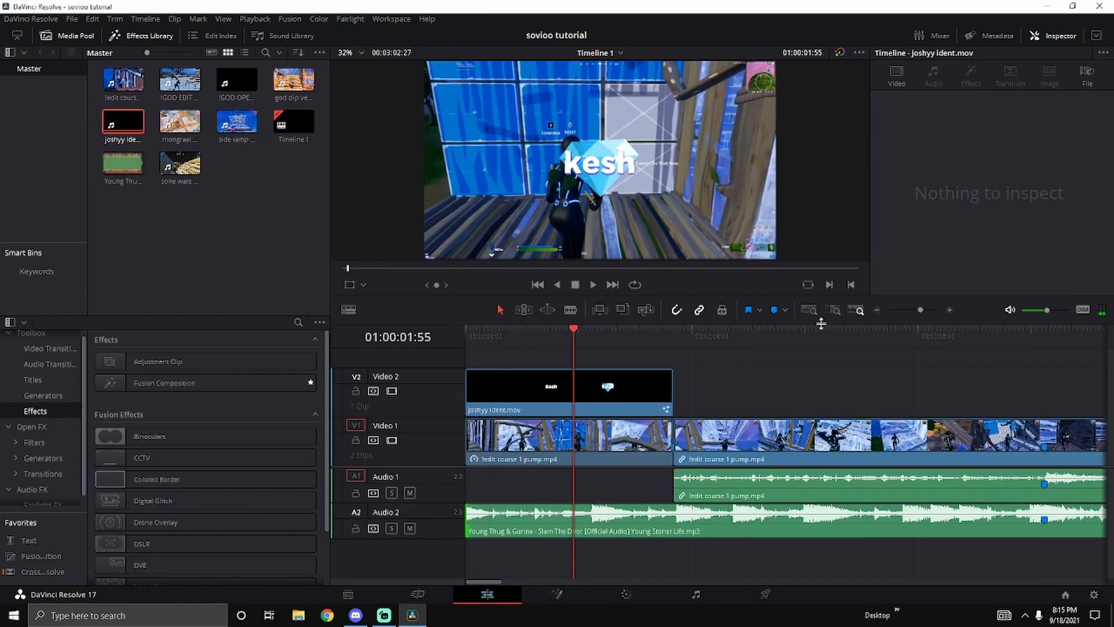
pyautogui.moveTo(590, 332); pyautogui.dragTo(673, 331)
pyautogui.click(707, 519)
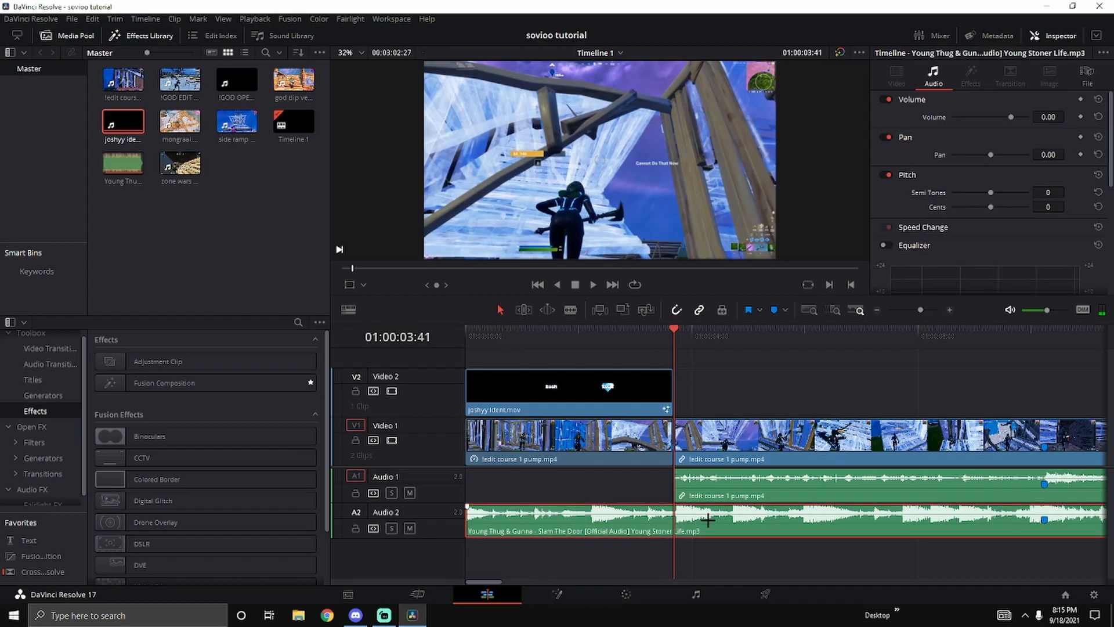
pyautogui.hotkey('ctrl', 'b')
# Step: Enable the song's intro segment equalizer with Bands 2 and 3 off and Band 4 cutting highs from just above 250 Hz
pyautogui.click(561, 332)
pyautogui.click(615, 488)
pyautogui.click(626, 522)
pyautogui.scroll(-3, 978, 157)
pyautogui.click(888, 141)
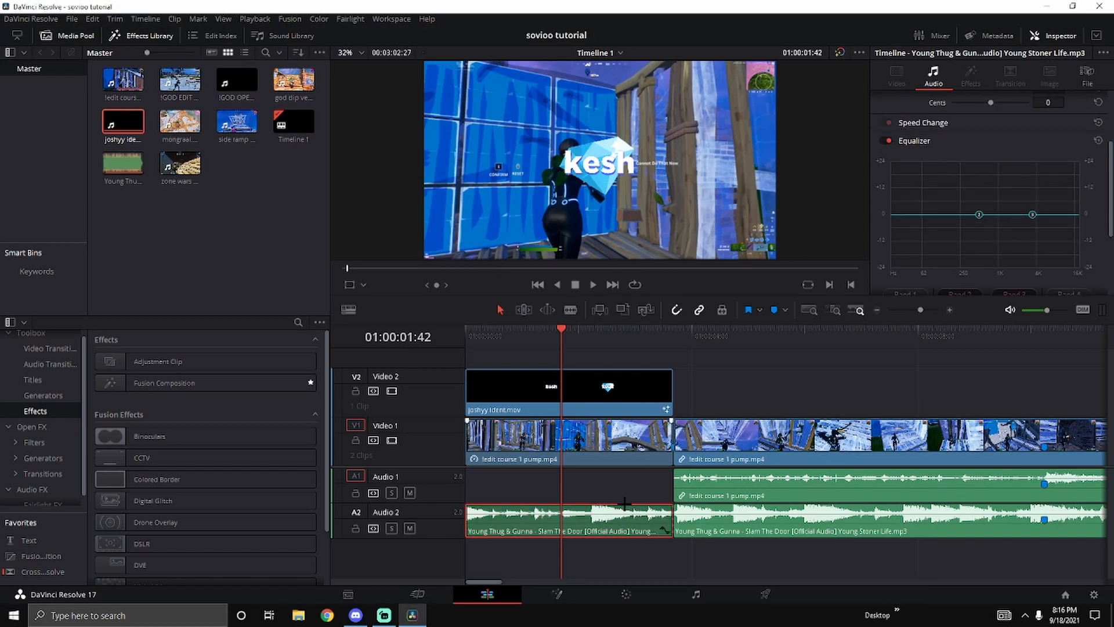
pyautogui.scroll(-2, 975, 146)
pyautogui.click(968, 223)
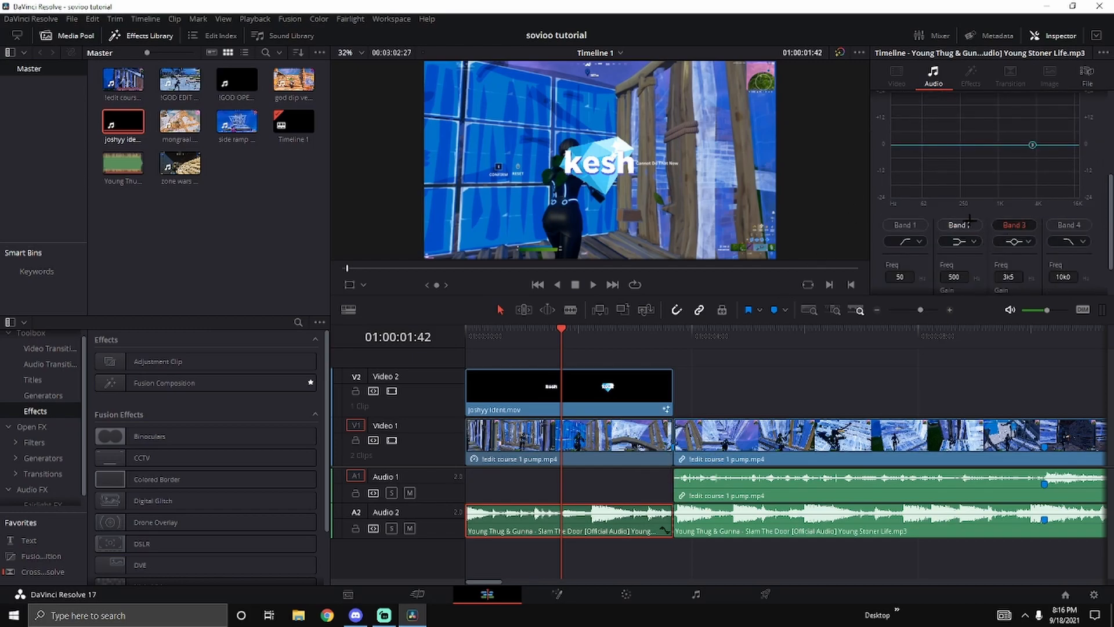
pyautogui.click(1008, 224)
pyautogui.scroll(1, 1027, 237)
pyautogui.click(1068, 260)
pyautogui.moveTo(1060, 178); pyautogui.dragTo(970, 157)
# Step: Preview the muffled song intro and raise the Band 4 cutoff to just below 1 kHz
pyautogui.press('Home')
pyautogui.press('space')
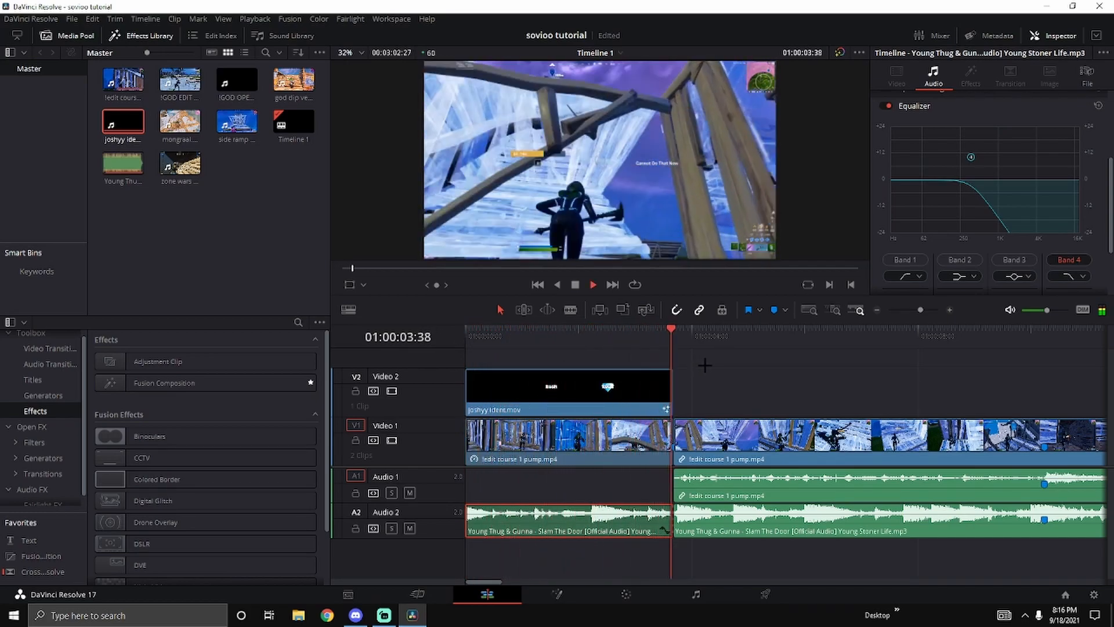
pyautogui.press('space')
pyautogui.moveTo(488, 338); pyautogui.dragTo(466, 341)
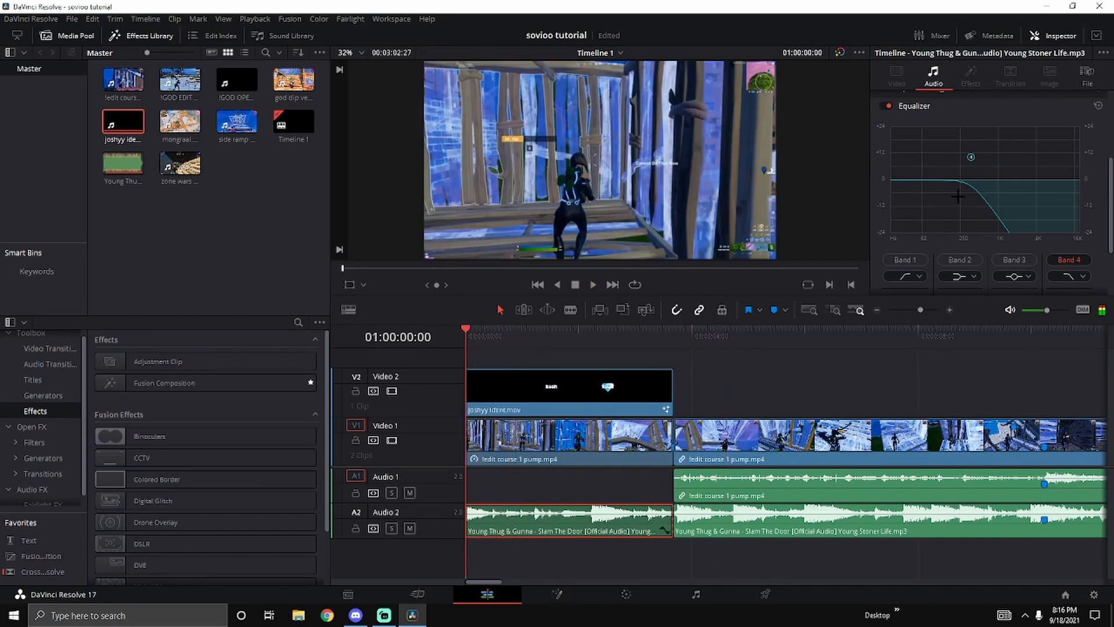
pyautogui.moveTo(970, 157); pyautogui.dragTo(991, 165)
pyautogui.press('space')
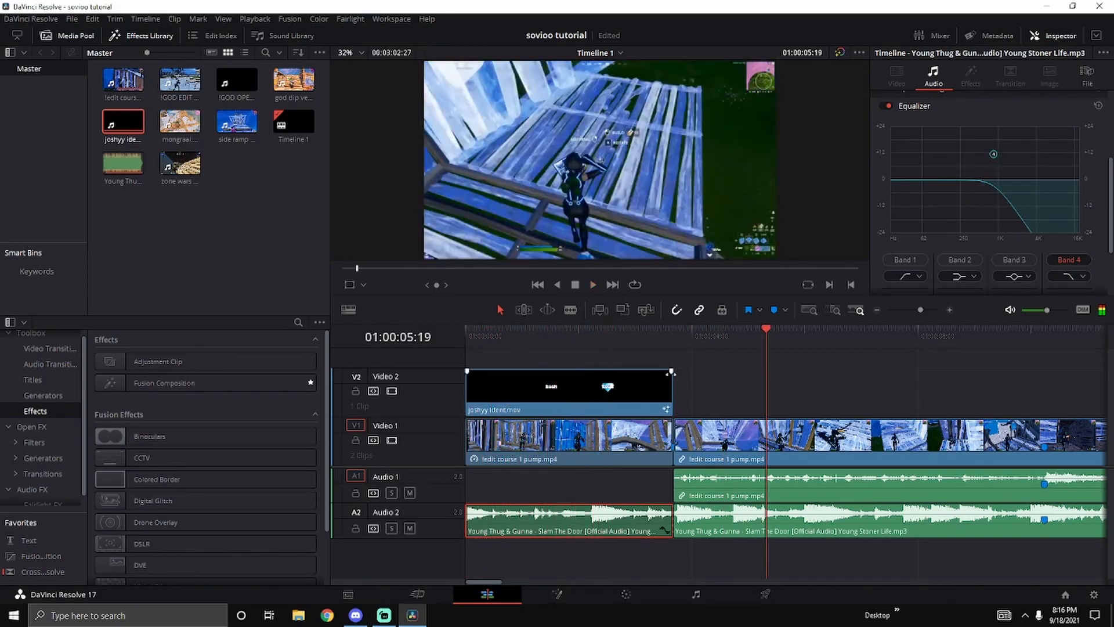
pyautogui.moveTo(554, 344)
pyautogui.mouseDown()
pyautogui.moveTo(438, 353)
pyautogui.moveTo(536, 348)
pyautogui.mouseUp()
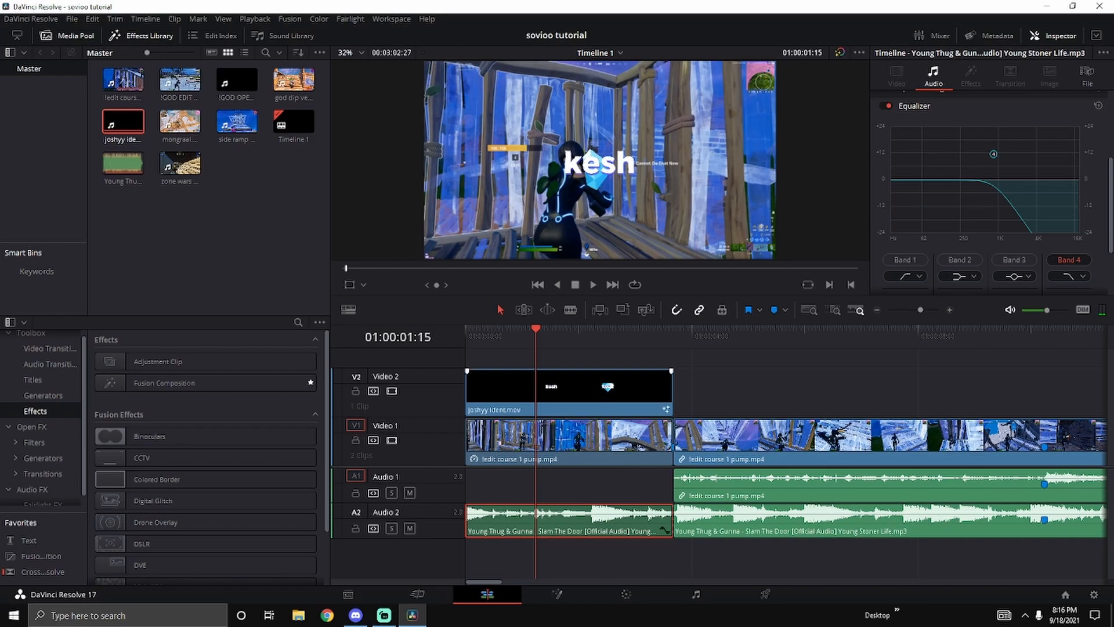
# Step: Move the joshyy ident.mov clip up to a new Video 3 track, keeping its start at the timeline's beginning
pyautogui.click(584, 383)
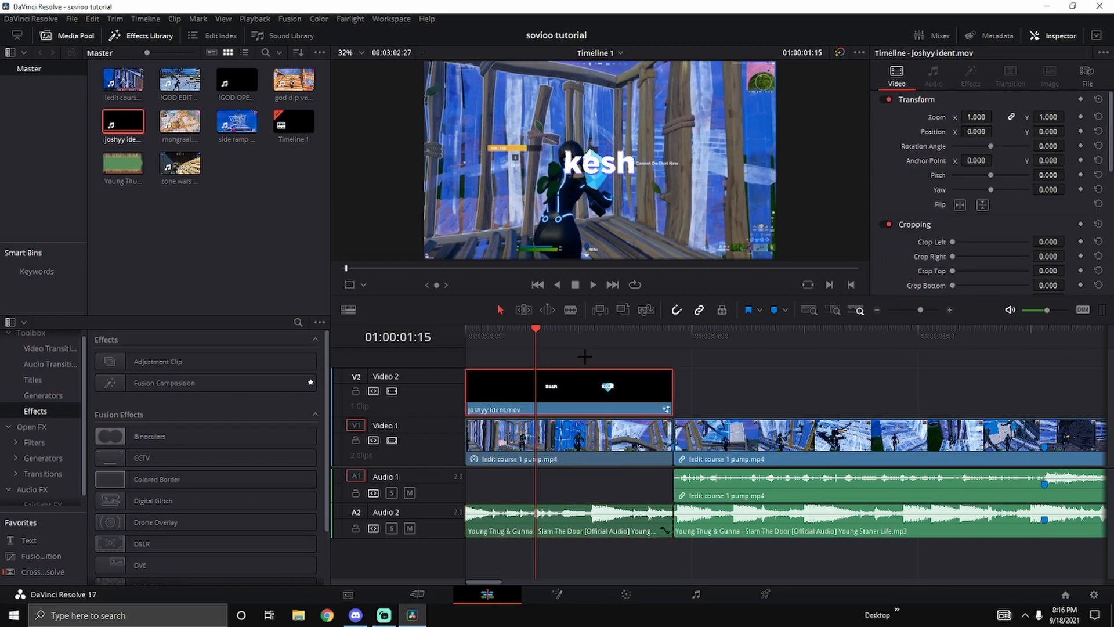
pyautogui.click(876, 310)
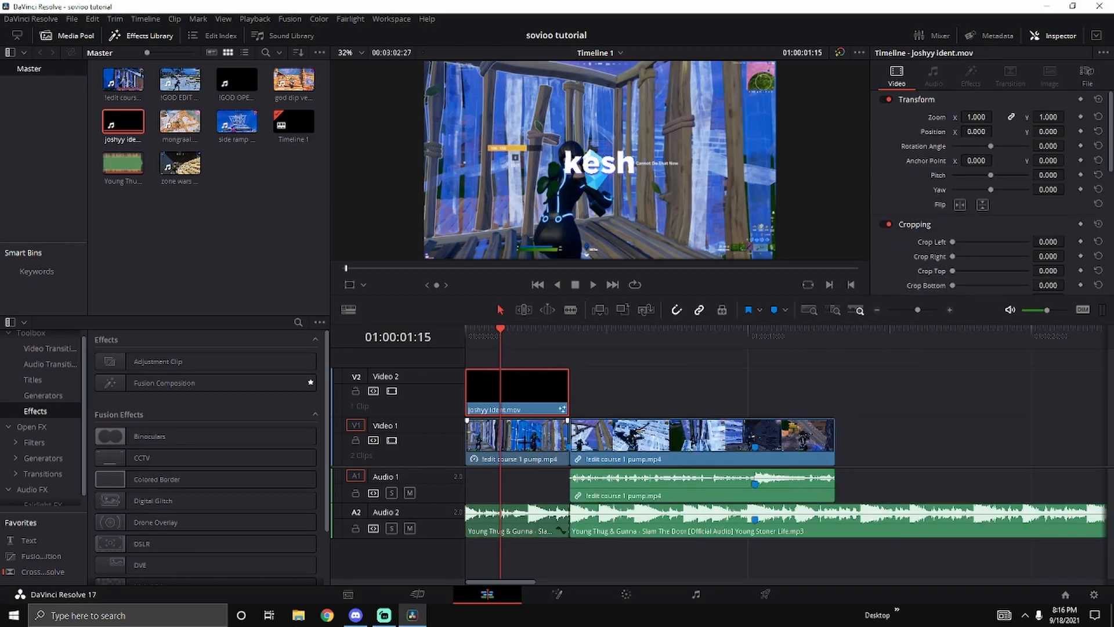
pyautogui.moveTo(522, 389)
pyautogui.mouseDown()
pyautogui.moveTo(517, 366)
pyautogui.moveTo(512, 398)
pyautogui.mouseUp()
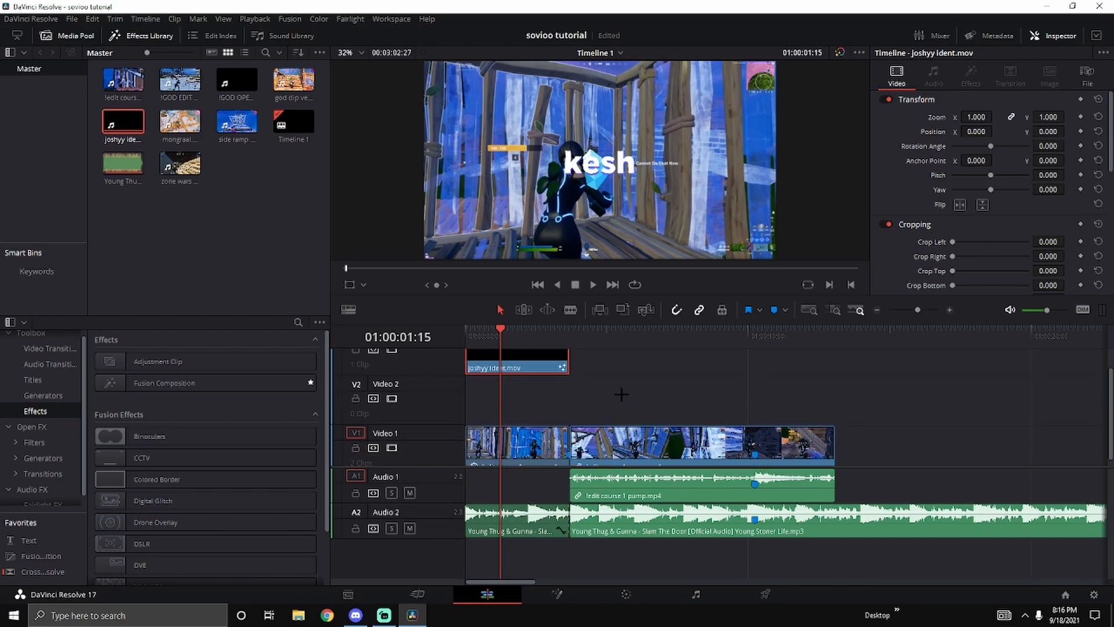
# Step: Add an Adjustment Clip on Video 2 under the ident, trim it to the ident's length, and save the project
pyautogui.moveTo(226, 361); pyautogui.dragTo(499, 408)
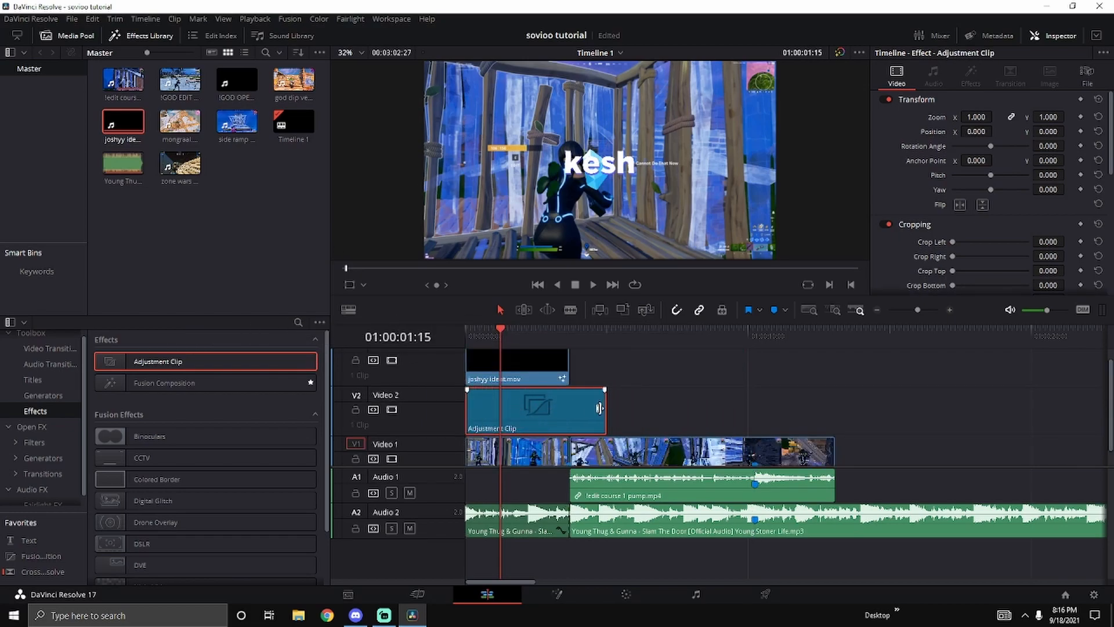
pyautogui.moveTo(604, 409); pyautogui.dragTo(561, 406)
pyautogui.press('space')
pyautogui.hotkey('ctrl', 's')
pyautogui.hotkey('ctrl', 's')
pyautogui.hotkey('ctrl', 's')
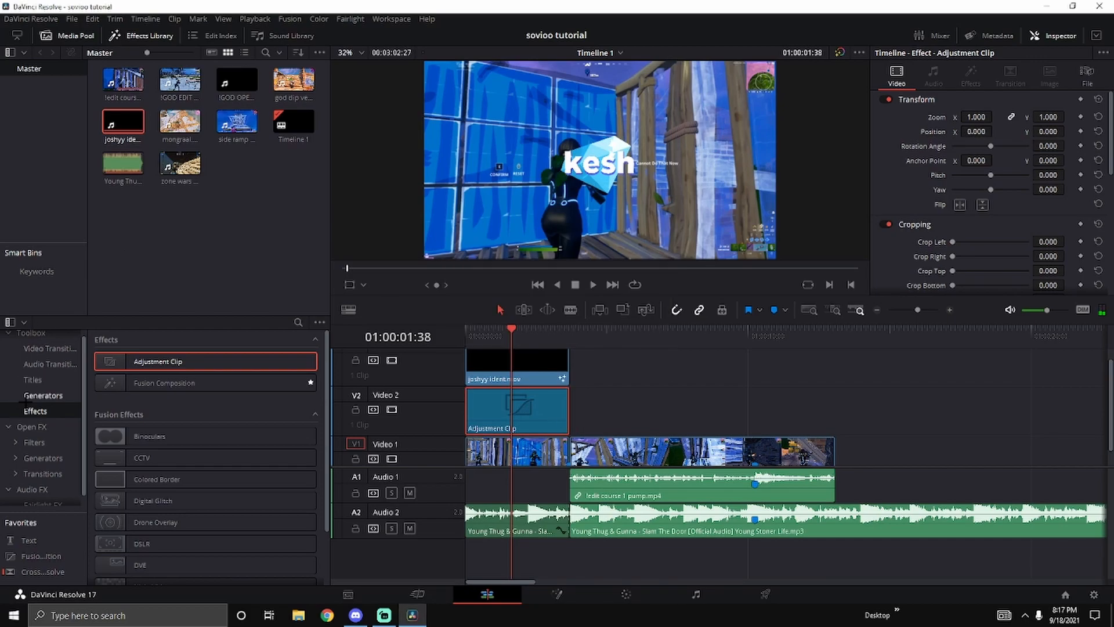
# Step: Search the Open FX effects for "vhs" and apply uni.VHS to the adjustment clip
pyautogui.click(31, 426)
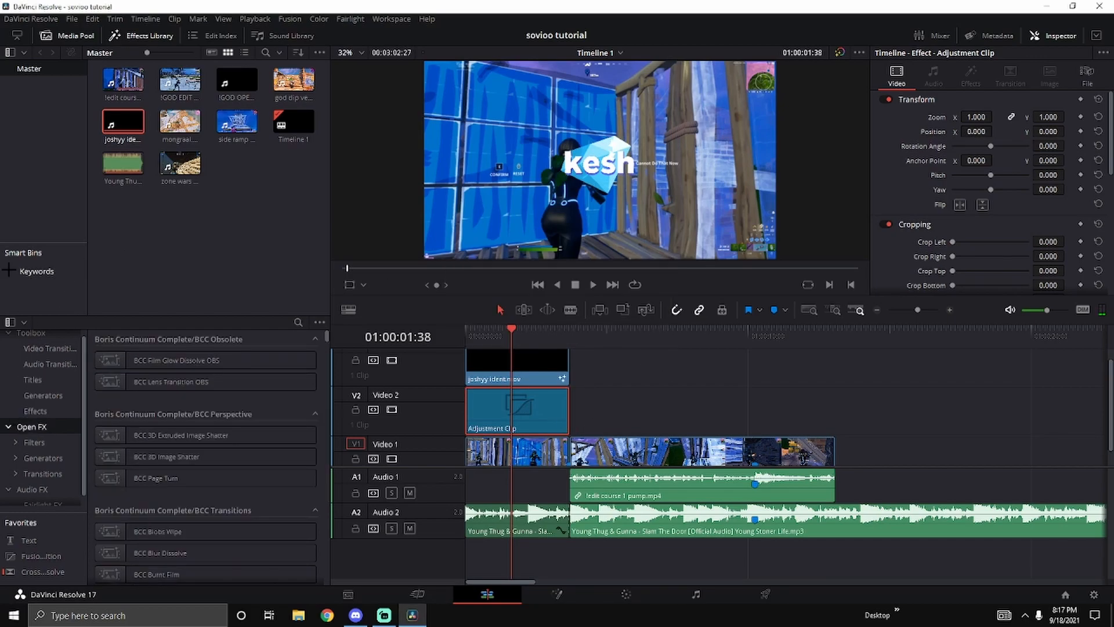
pyautogui.click(298, 321)
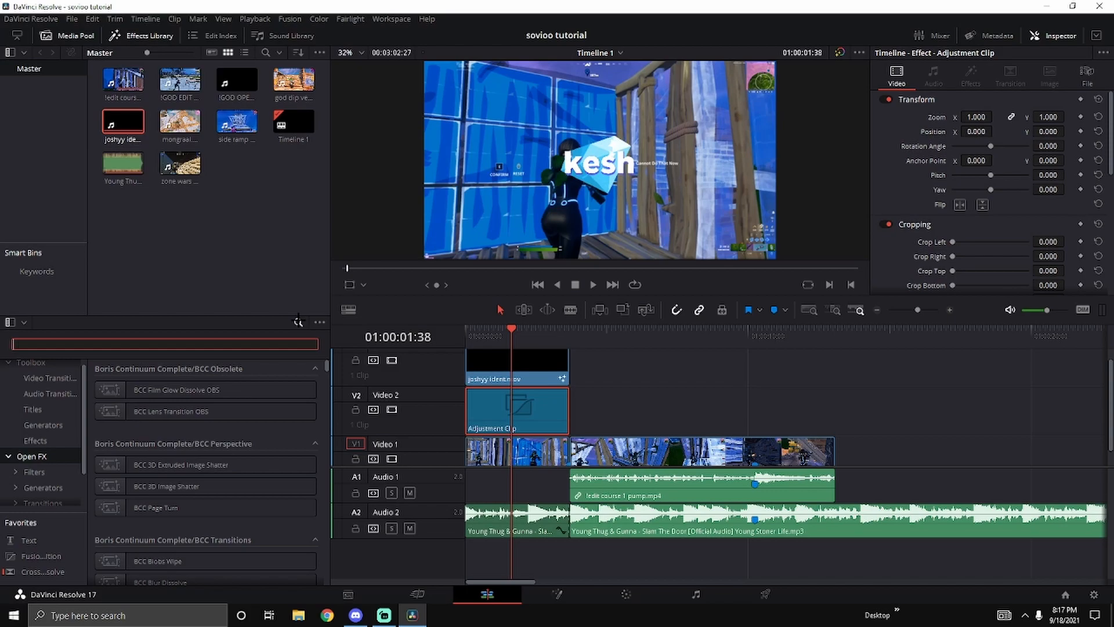
pyautogui.write('vhs')
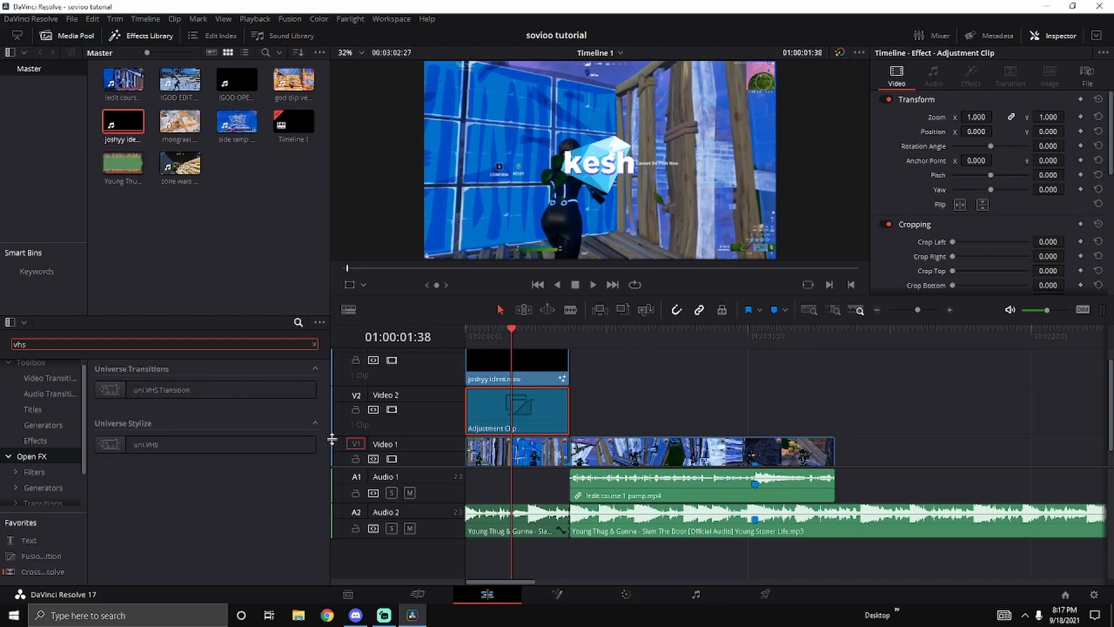
pyautogui.moveTo(267, 445); pyautogui.dragTo(526, 409)
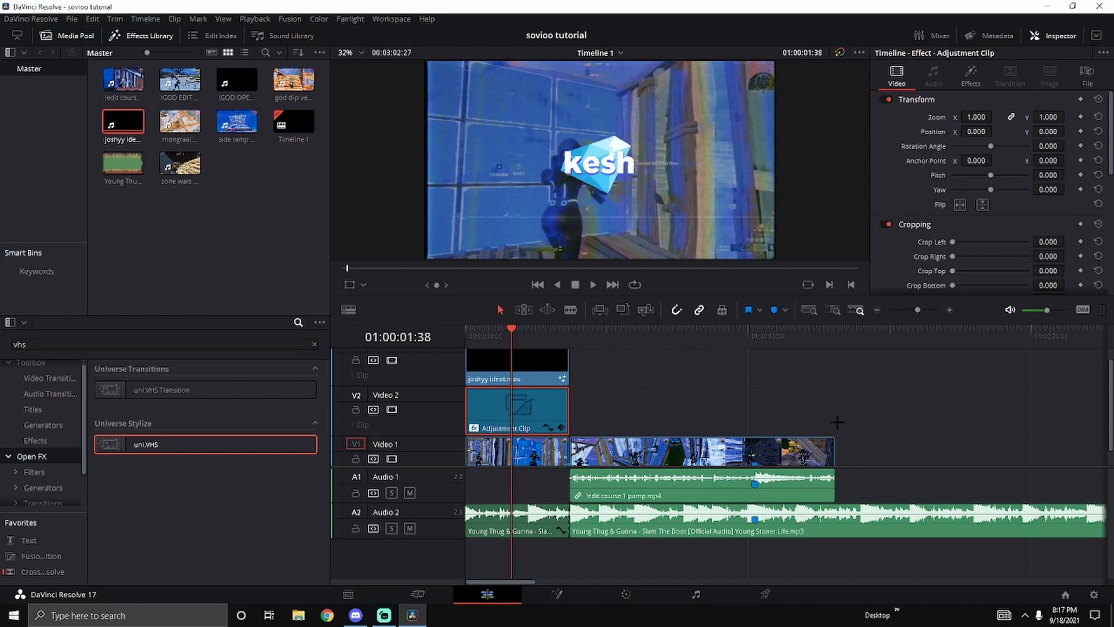
# Step: Set the VHS effect's Tape Noise Type to None and lower its Frame Jitter to the minimum
pyautogui.click(970, 75)
pyautogui.scroll(-4, 1001, 183)
pyautogui.scroll(-3, 1002, 184)
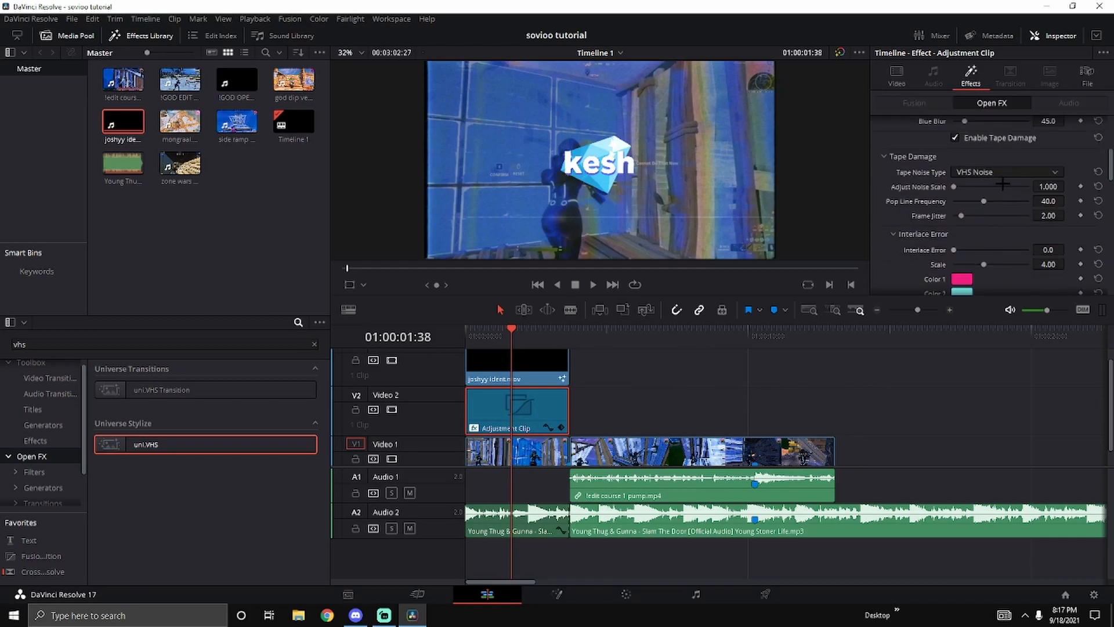
pyautogui.click(975, 171)
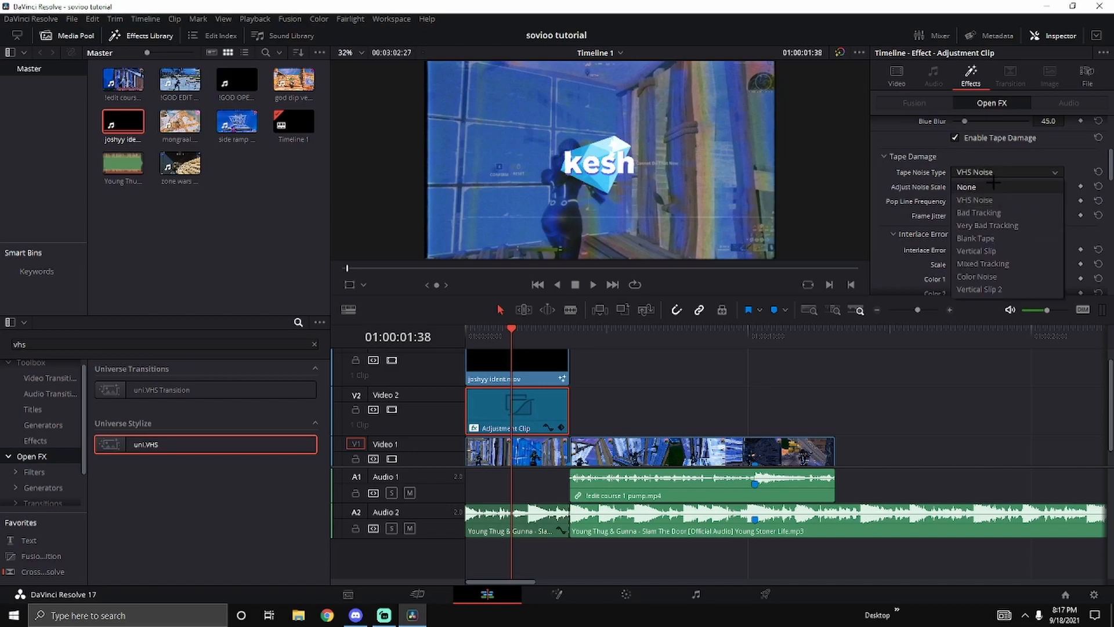
pyautogui.click(994, 185)
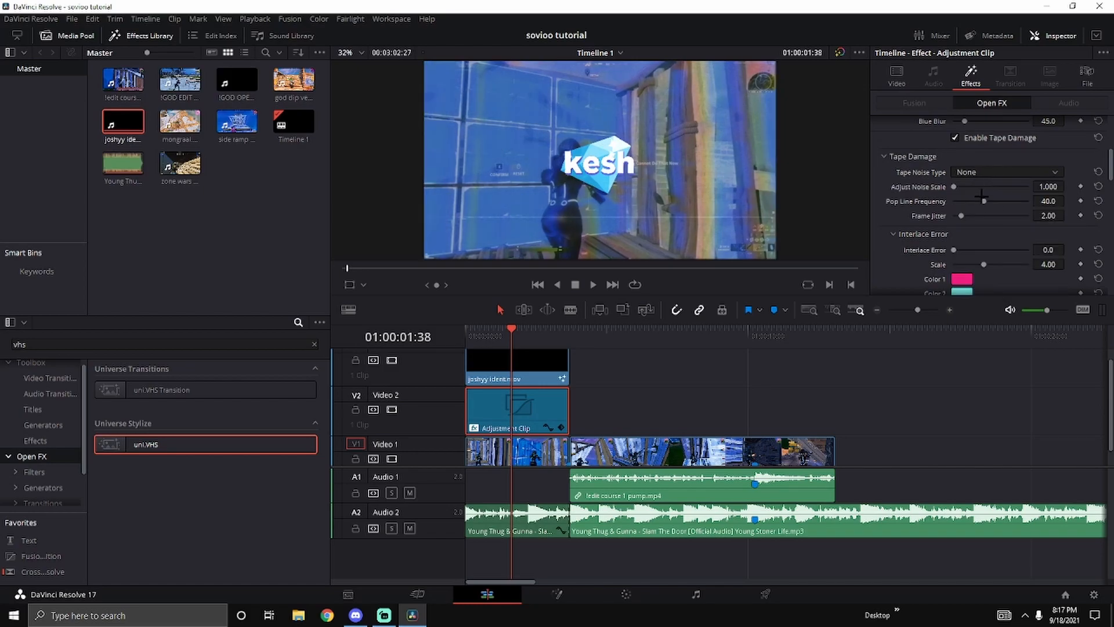
pyautogui.moveTo(963, 216); pyautogui.dragTo(923, 216)
# Step: Set the VHS effect's Tape Wrinkle Percent Chance to 7 and play the intro from the start
pyautogui.scroll(-3, 992, 234)
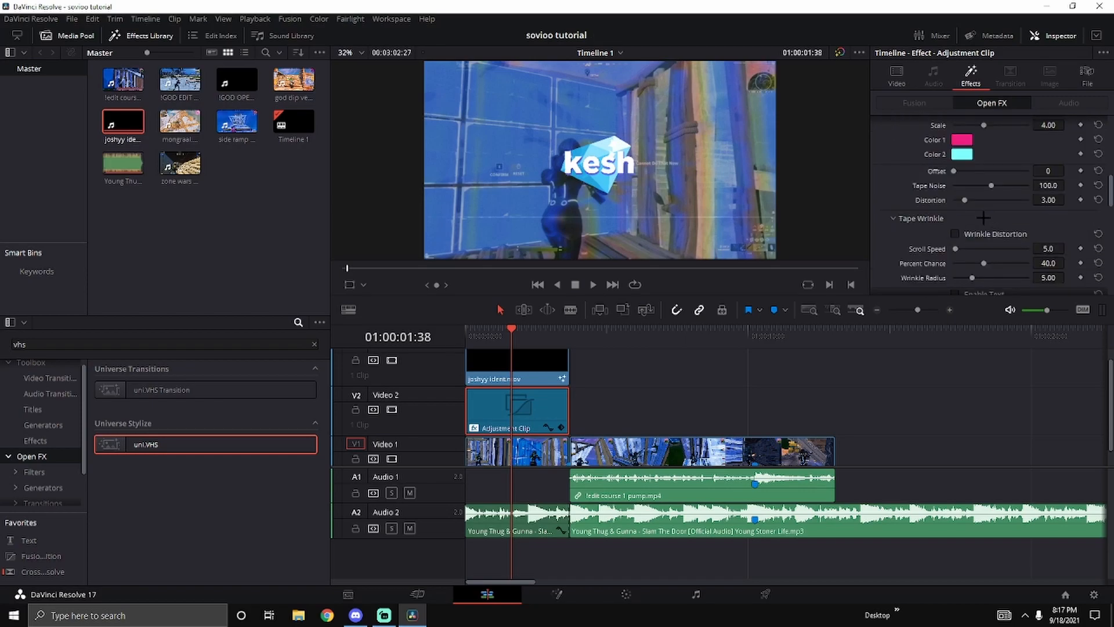
pyautogui.scroll(-1, 983, 217)
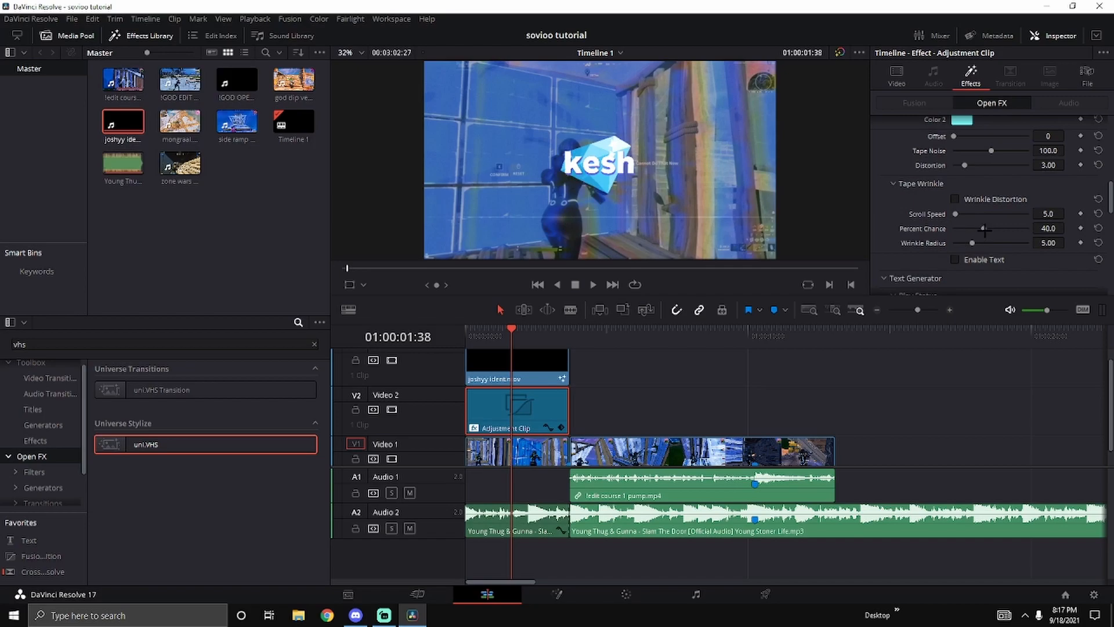
pyautogui.moveTo(973, 232); pyautogui.dragTo(959, 232)
pyautogui.press('Return')
pyautogui.press('Home')
pyautogui.press('space')
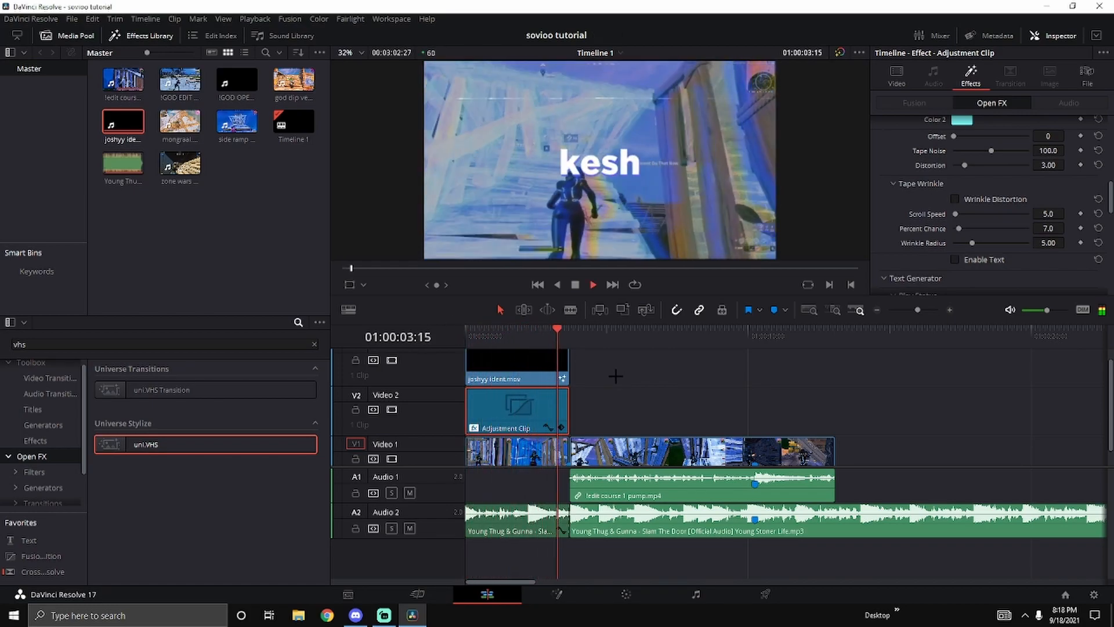
pyautogui.press('space')
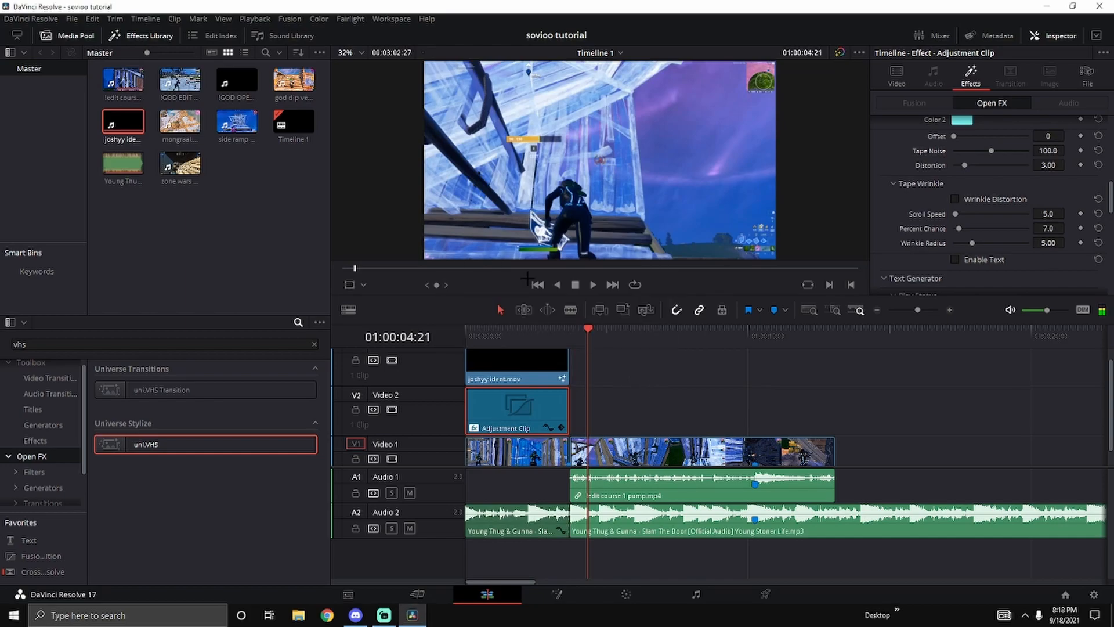
# Step: Adjust the Timeline Proxy Mode for playback and replay the opening from the timeline's start
pyautogui.click(255, 19)
pyautogui.moveTo(296, 58)
pyautogui.click(475, 86)
pyautogui.click(266, 21)
pyautogui.click(458, 85)
pyautogui.doubleClick(253, 10)
pyautogui.click(258, 22)
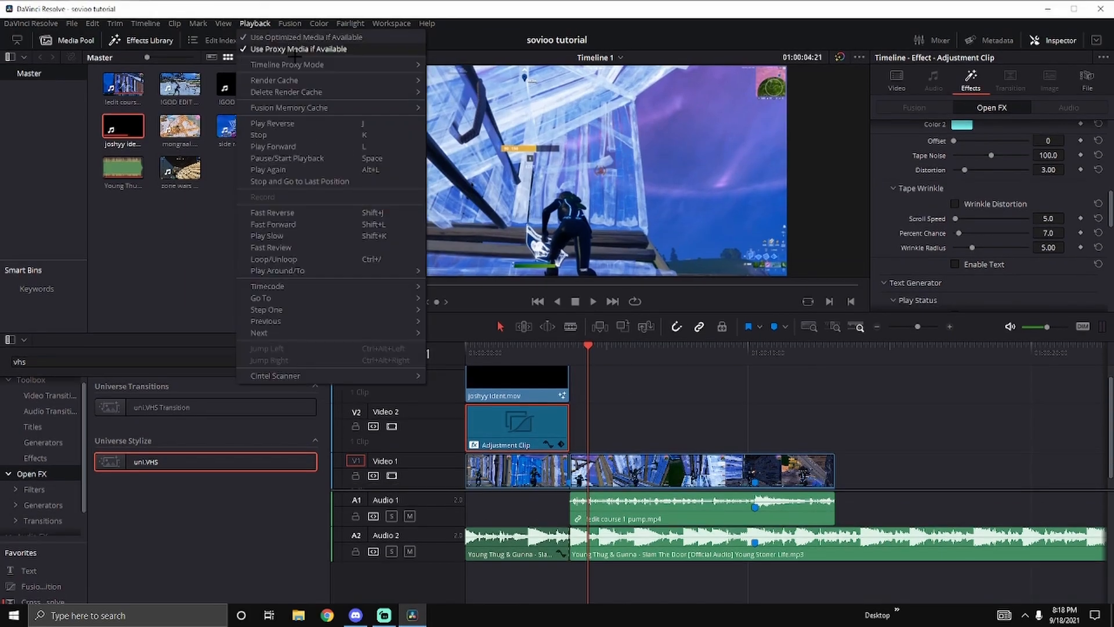
pyautogui.click(464, 91)
pyautogui.moveTo(587, 346); pyautogui.dragTo(442, 349)
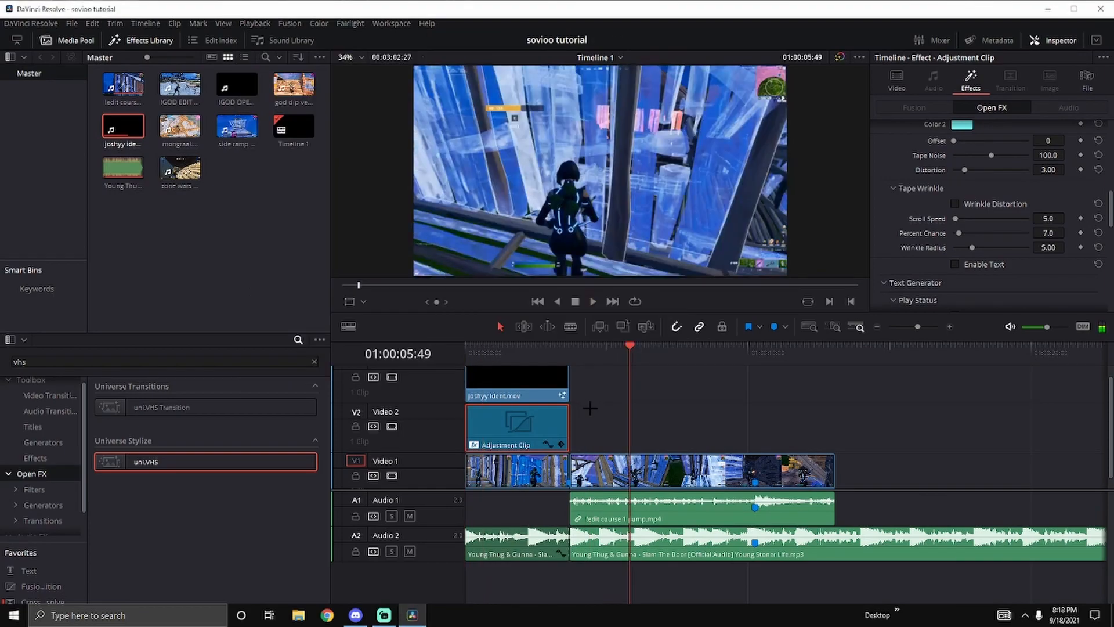
# Step: Add fade-ins of about one second to the intro's song segment, reversed gameplay, adjustment clip and ident
pyautogui.scroll(1, 588, 406)
pyautogui.scroll(-2, 586, 400)
pyautogui.moveTo(486, 354); pyautogui.dragTo(461, 351)
pyautogui.click(949, 326)
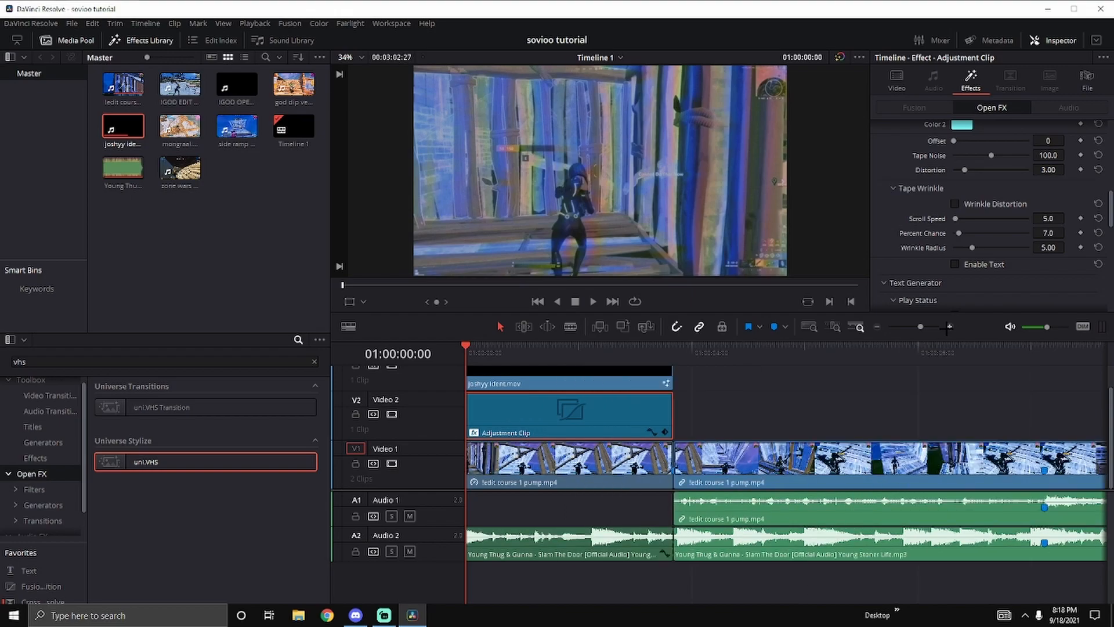
pyautogui.moveTo(467, 530); pyautogui.dragTo(520, 530)
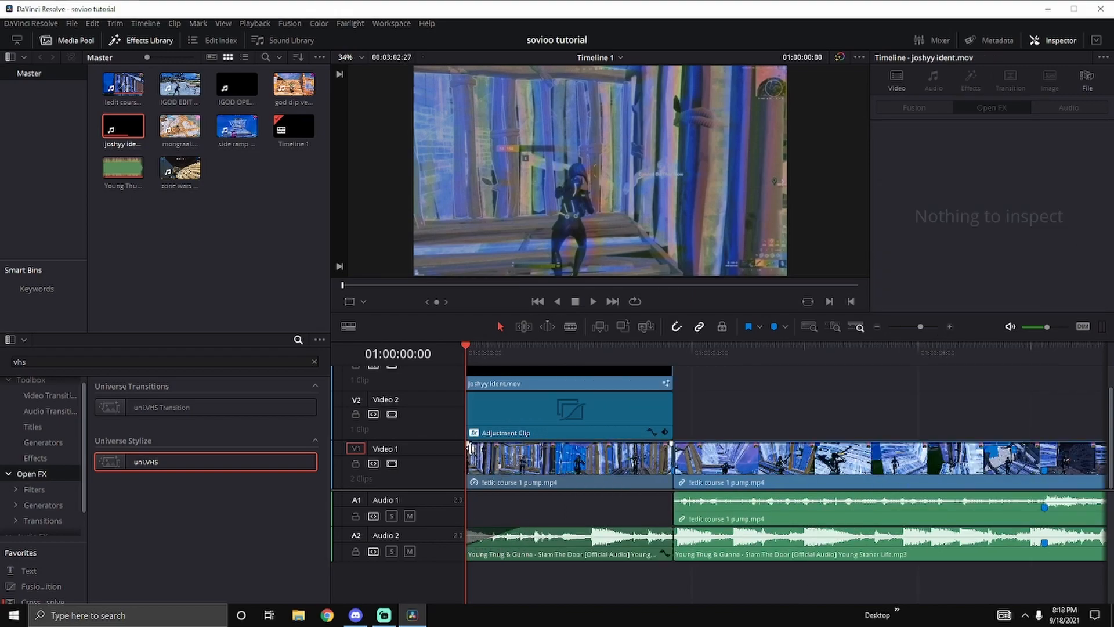
pyautogui.moveTo(467, 446); pyautogui.dragTo(520, 446)
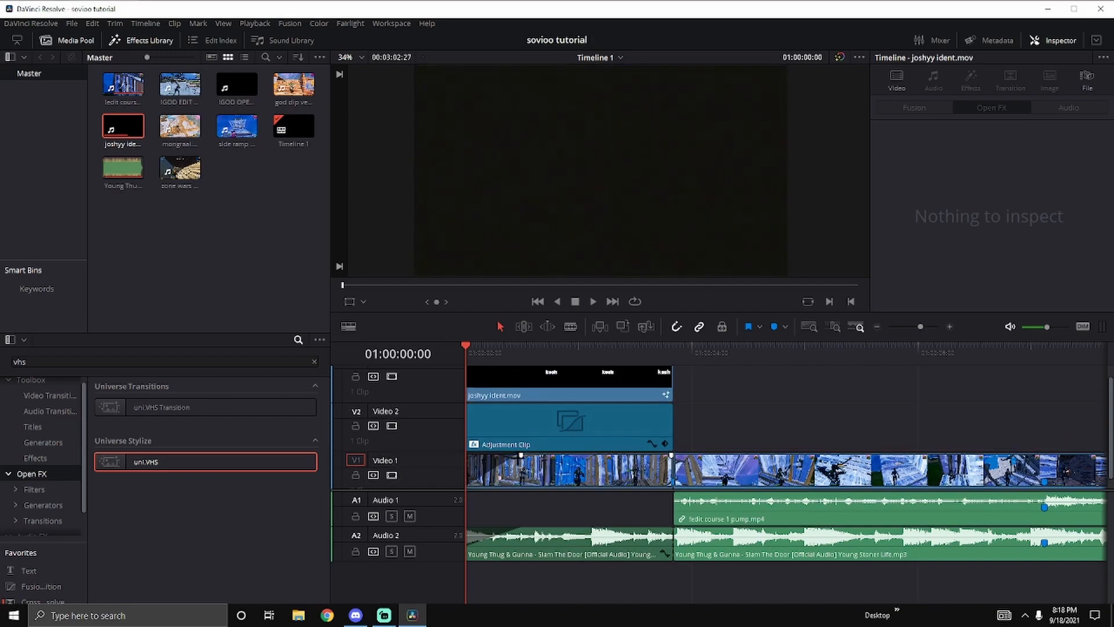
pyautogui.moveTo(468, 406); pyautogui.dragTo(519, 413)
pyautogui.moveTo(467, 370); pyautogui.dragTo(519, 370)
# Step: Play the faded-in intro, save the project, and open File Explorer
pyautogui.press('space')
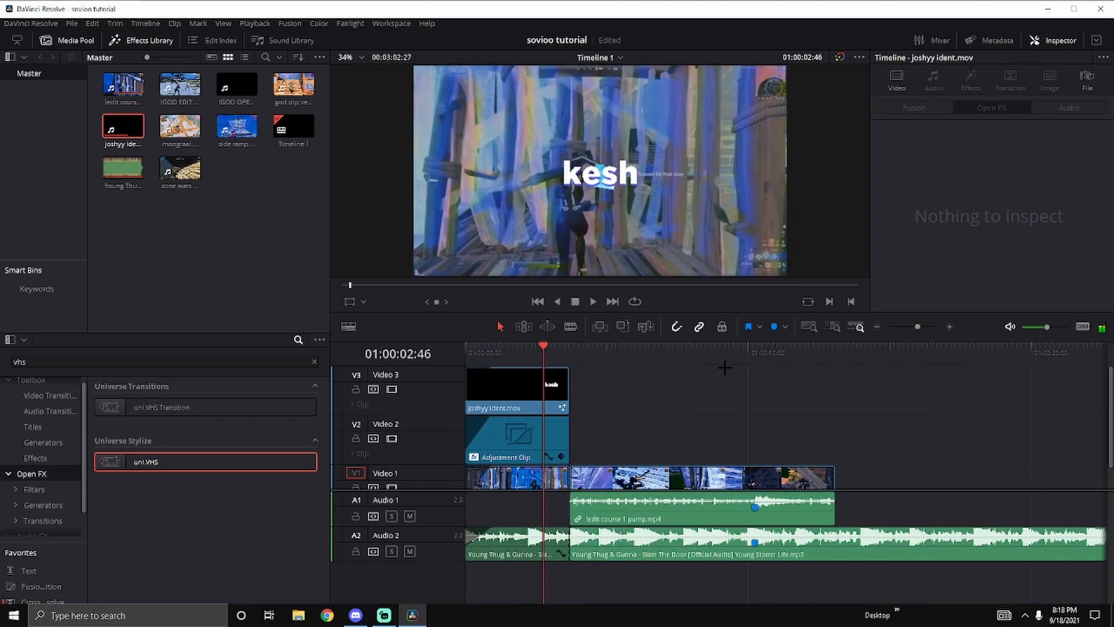
pyautogui.hotkey('ctrl', 's')
pyautogui.press('super+e')
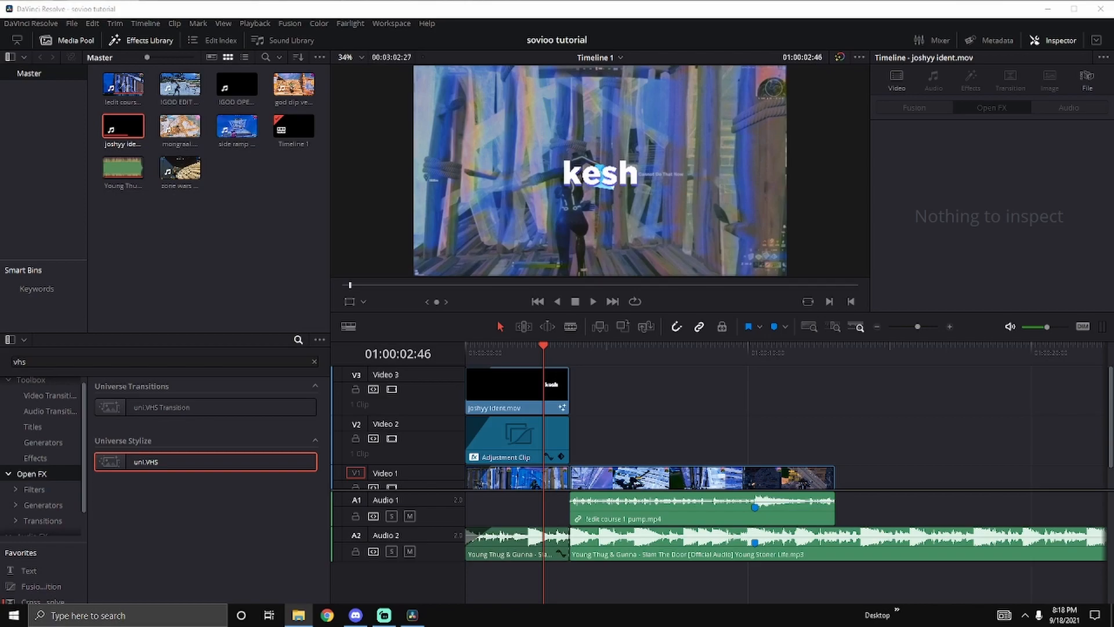
# Step: Import Pink Light Leak.mov onto Video 1 after the gameplay clip, unlink its audio, delete that audio, and preview the timeline
pyautogui.moveTo(421, 272); pyautogui.dragTo(877, 474)
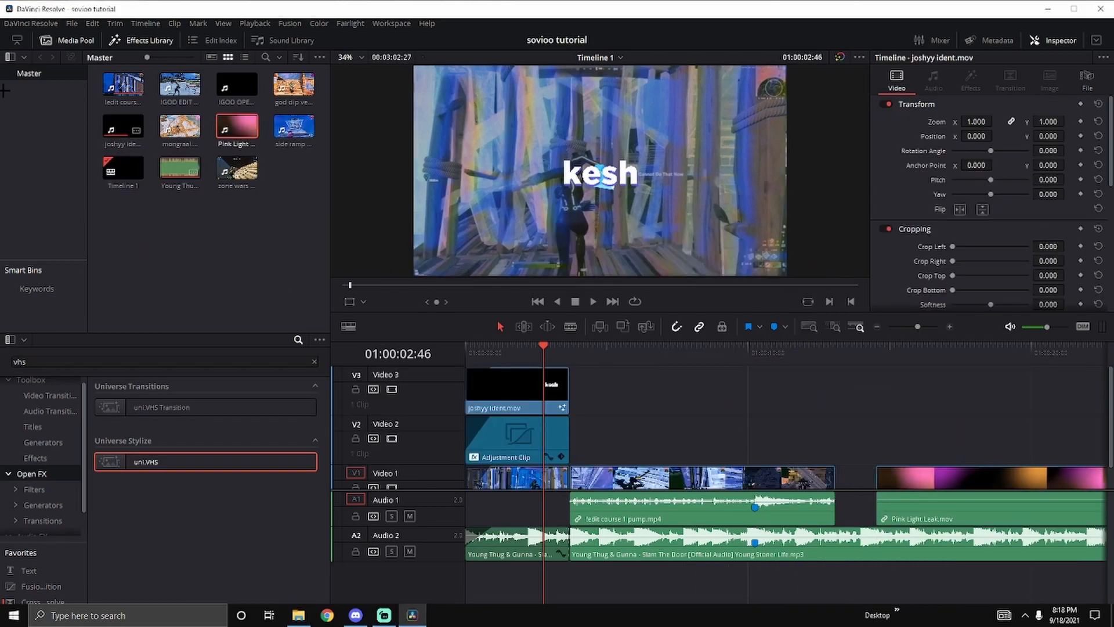
pyautogui.rightClick(769, 509)
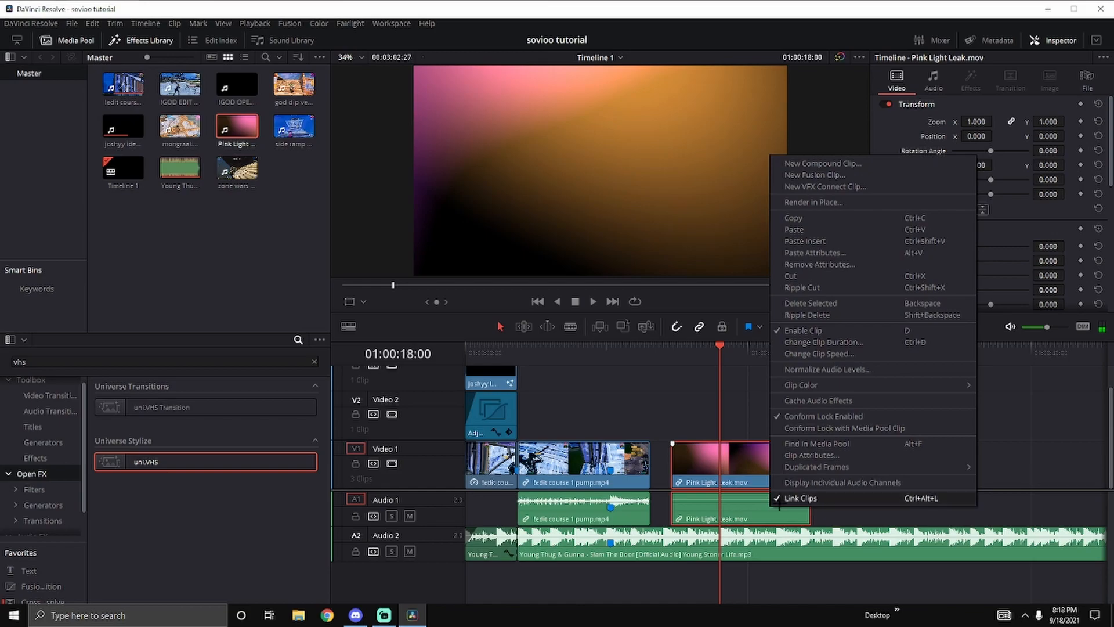
pyautogui.click(792, 498)
pyautogui.click(774, 515)
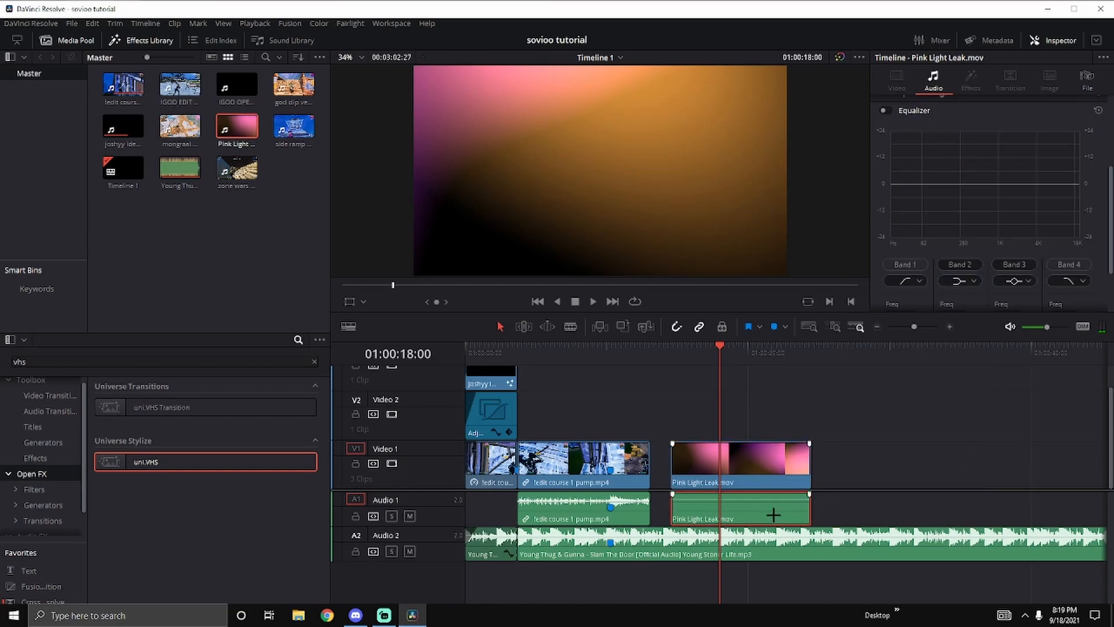
pyautogui.press('Delete')
pyautogui.moveTo(727, 353); pyautogui.dragTo(728, 354)
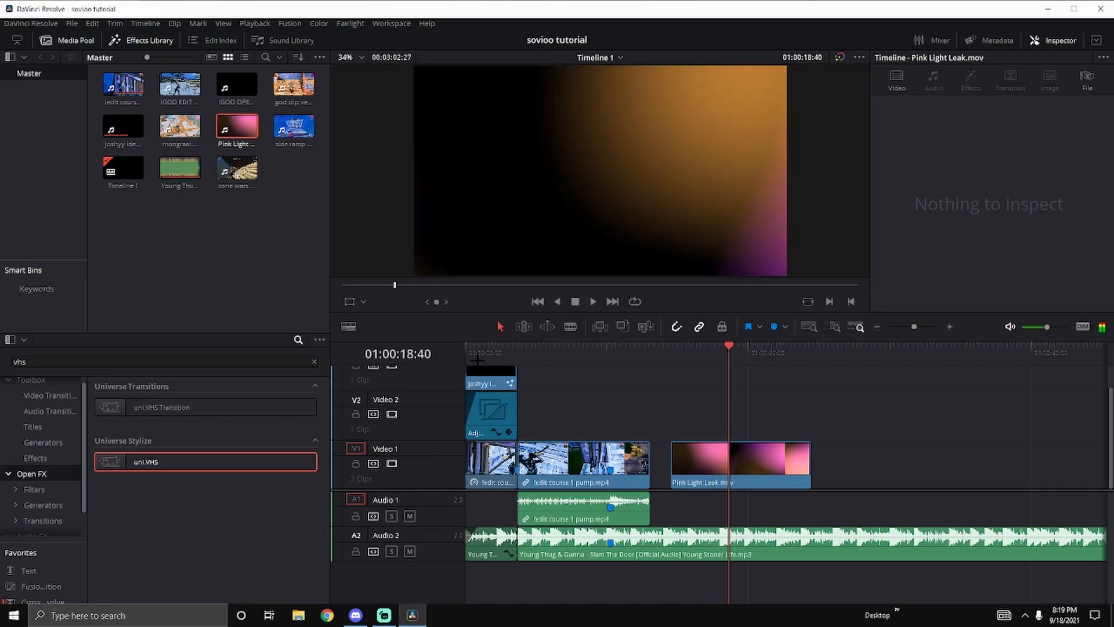
pyautogui.press('Home')
pyautogui.press('space')
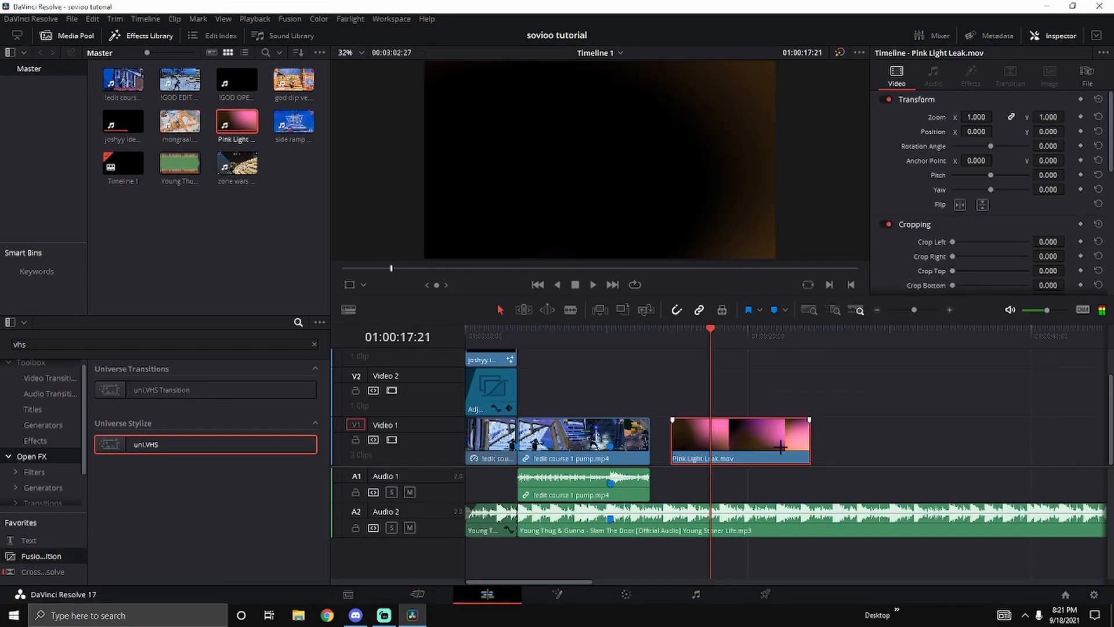
# Step: Open the Pink Light Leak clip in Fusion and insert an S_HueSatBright node between MediaIn1 and MediaOut1
pyautogui.click(722, 341)
pyautogui.moveTo(722, 341); pyautogui.dragTo(727, 341)
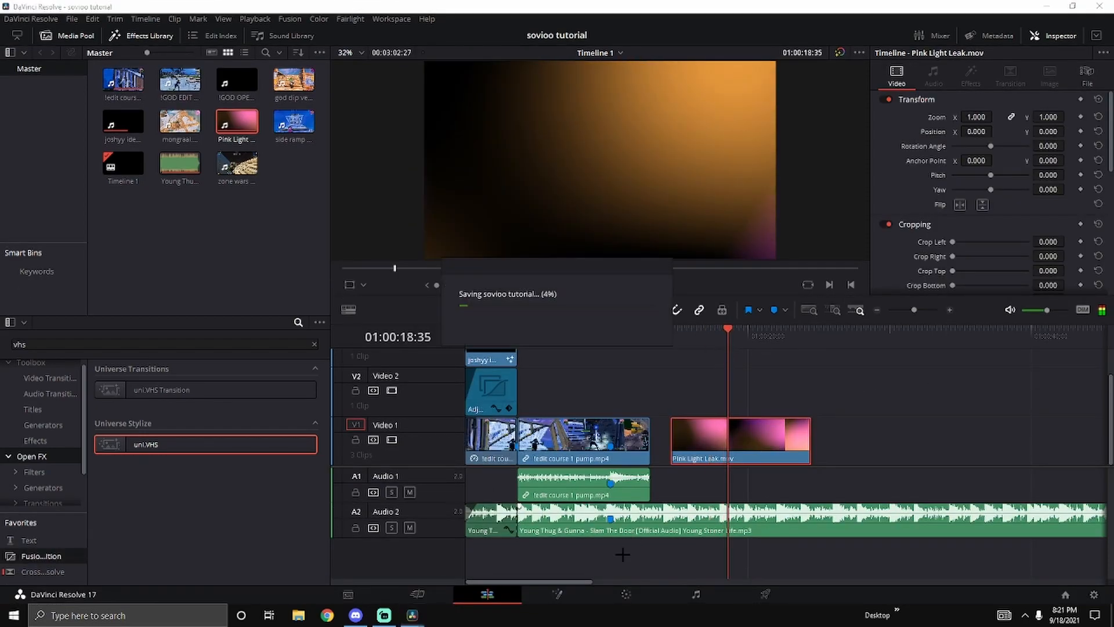
pyautogui.click(557, 594)
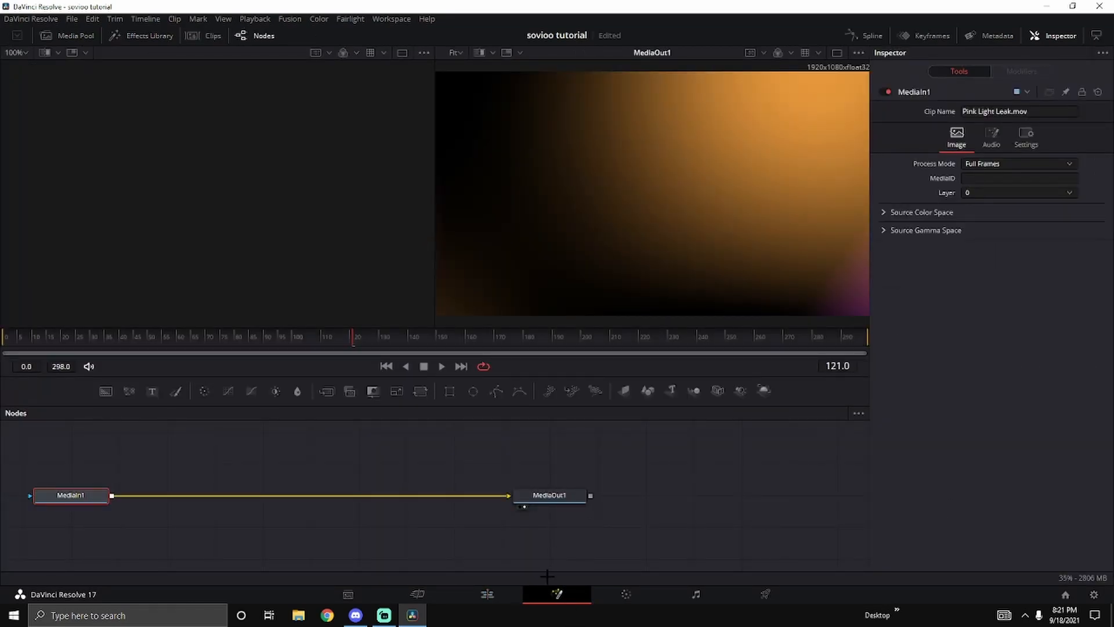
pyautogui.hotkey('shift', 'space')
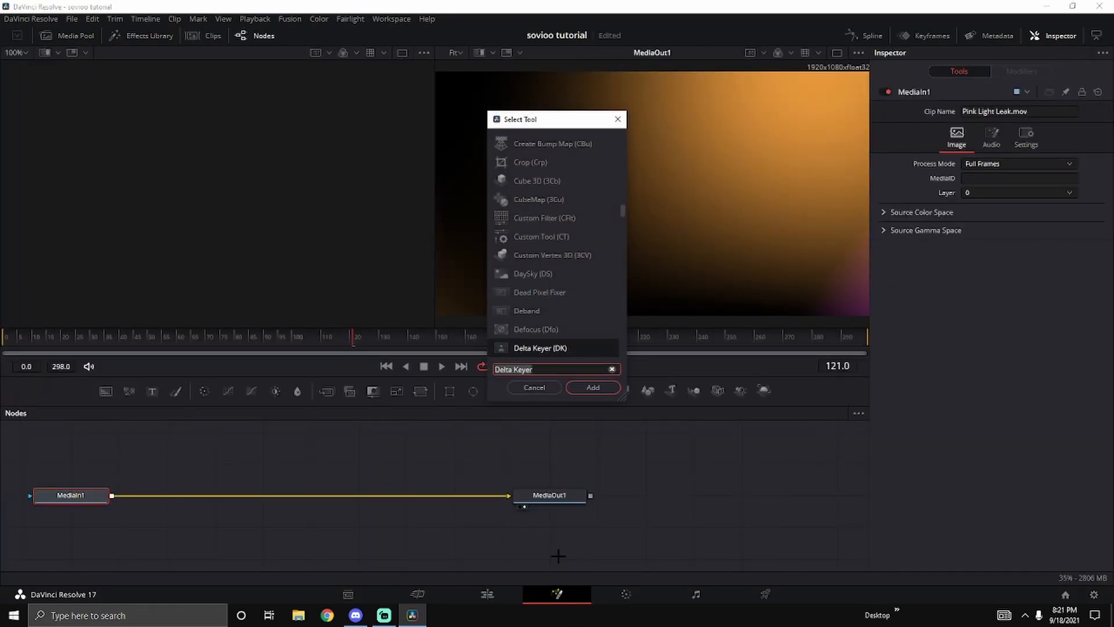
pyautogui.press('BackSpace')
pyautogui.write('huesa')
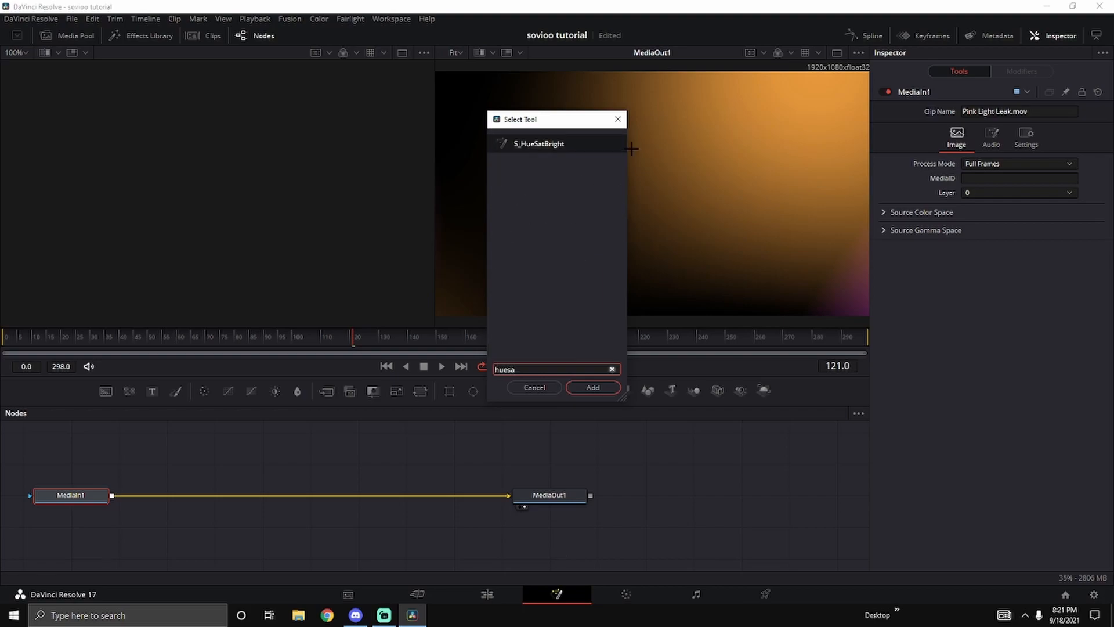
pyautogui.click(570, 144)
pyautogui.click(599, 387)
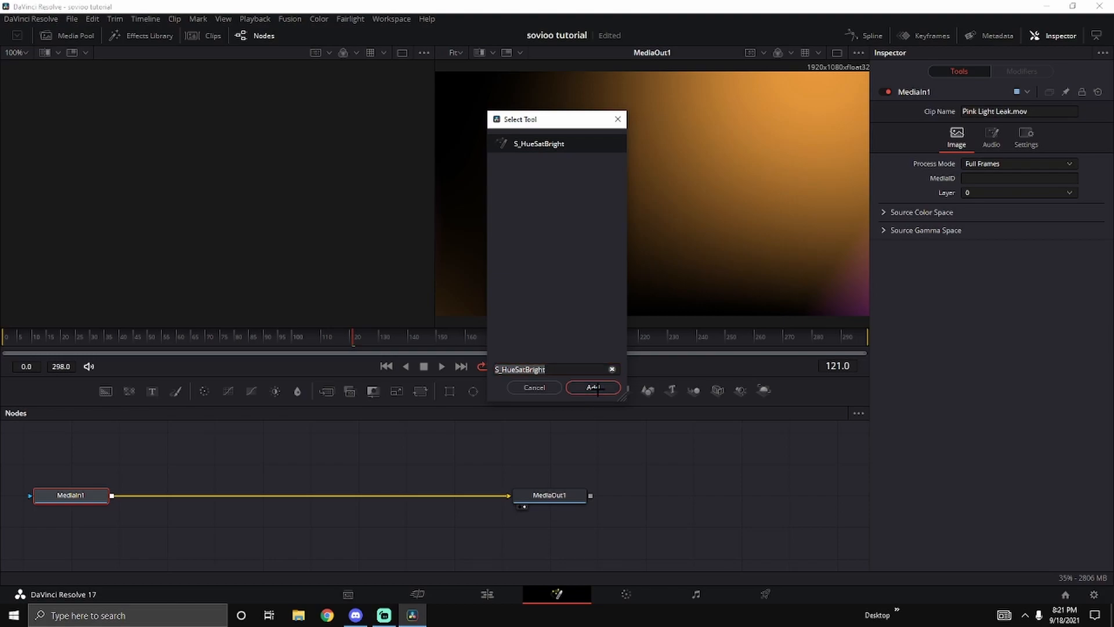
pyautogui.click(593, 387)
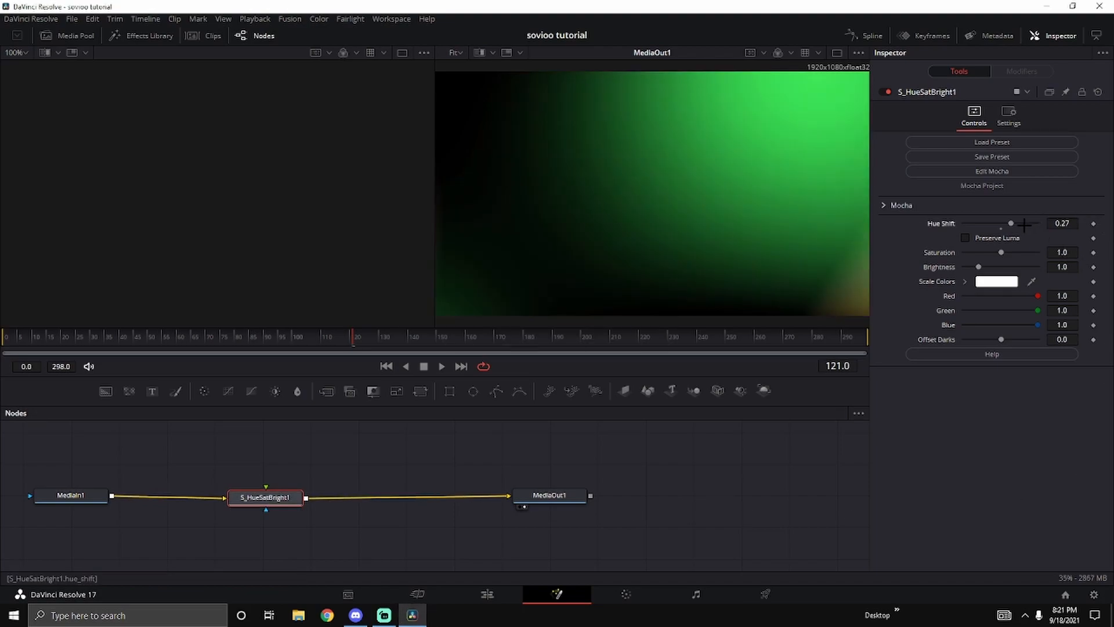
# Step: Set the S_HueSatBright node's Hue Shift to 0.51 and save the project
pyautogui.moveTo(1012, 223); pyautogui.dragTo(1020, 225)
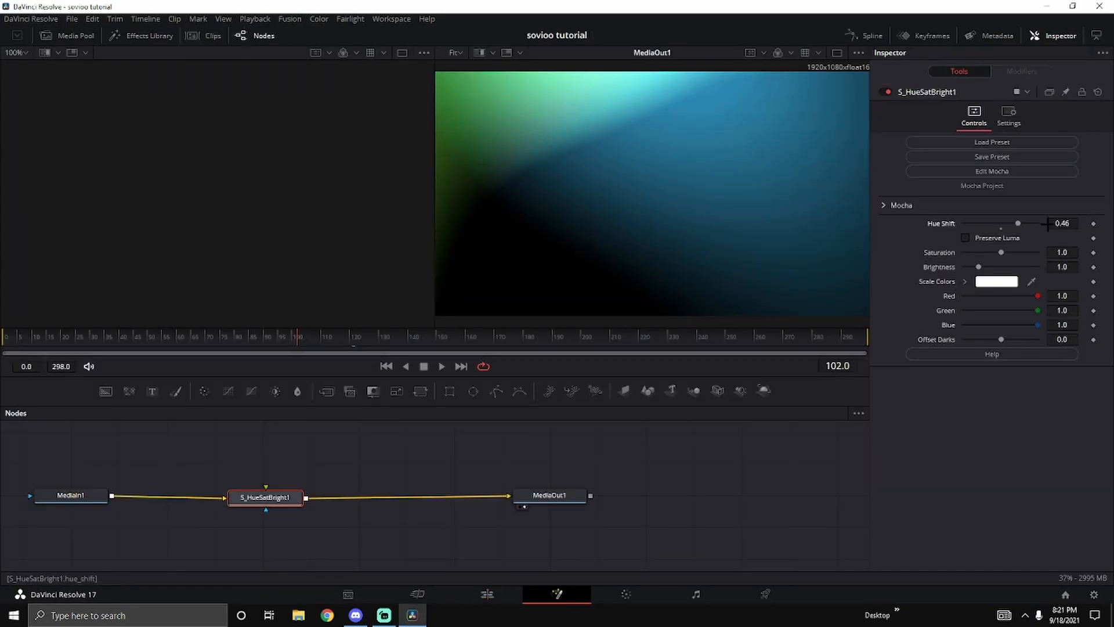
pyautogui.moveTo(1019, 224)
pyautogui.mouseDown()
pyautogui.moveTo(1038, 223)
pyautogui.moveTo(1019, 223)
pyautogui.mouseUp()
pyautogui.hotkey('ctrl', 's')
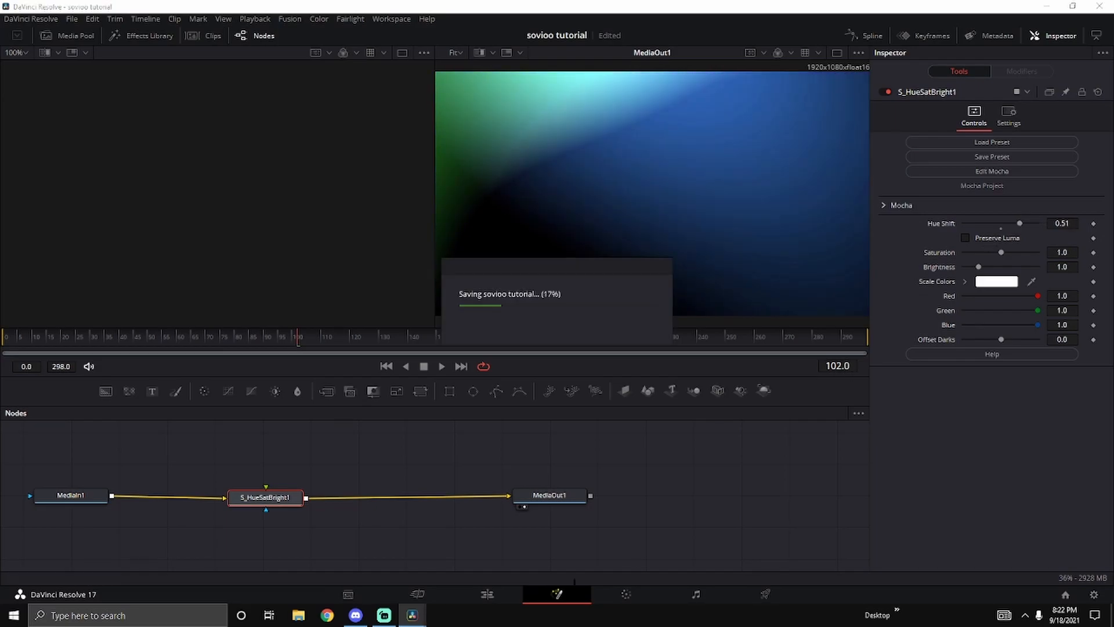
# Step: Return to the Edit page, trim the light leak to about the intro's length, and place it on a new Video 4 track
pyautogui.click(489, 594)
pyautogui.moveTo(738, 341); pyautogui.dragTo(768, 337)
pyautogui.press('BackSpace')
pyautogui.click(748, 494)
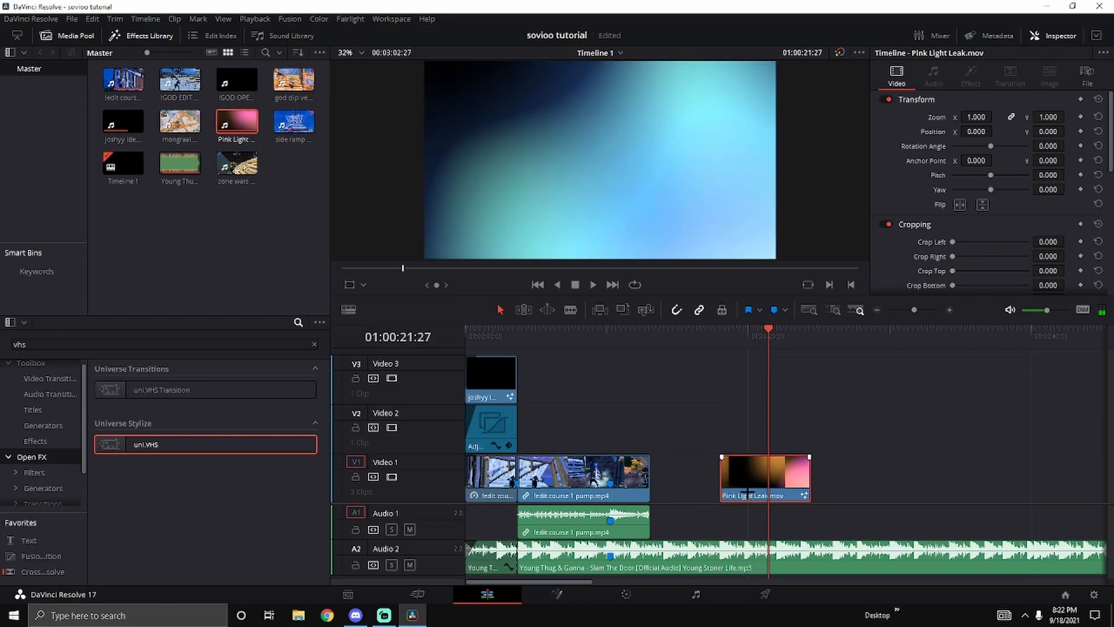
pyautogui.moveTo(754, 470); pyautogui.dragTo(612, 371)
pyautogui.click(467, 334)
# Step: Set the light leak clip's Composite Mode to Add and its opacity to 20
pyautogui.click(587, 329)
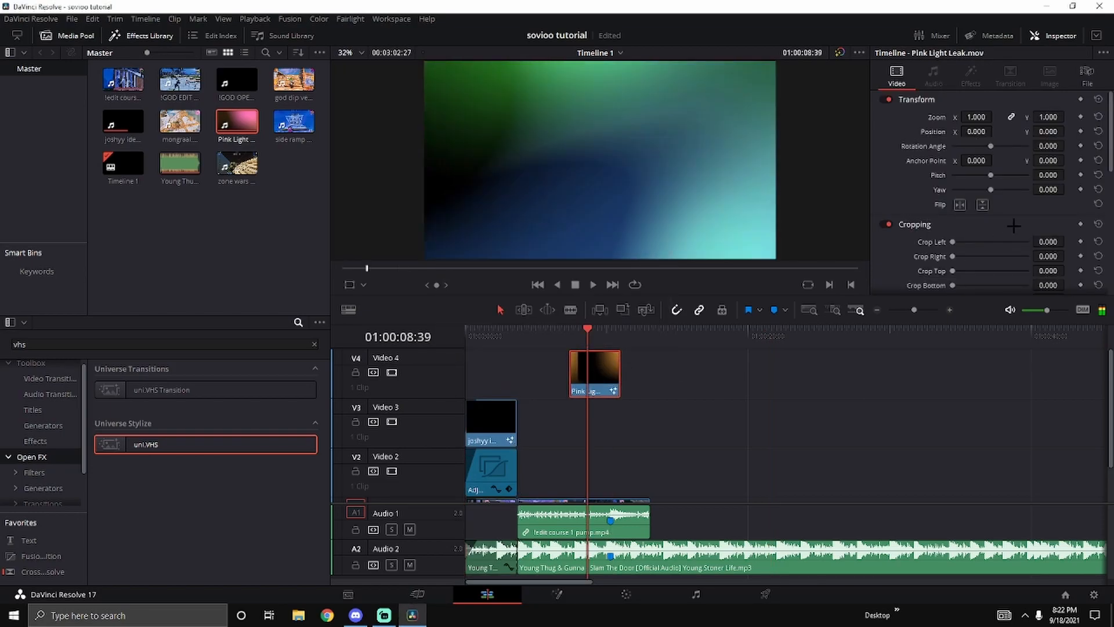
pyautogui.scroll(-3, 1001, 229)
pyautogui.scroll(-2, 1000, 230)
pyautogui.click(996, 195)
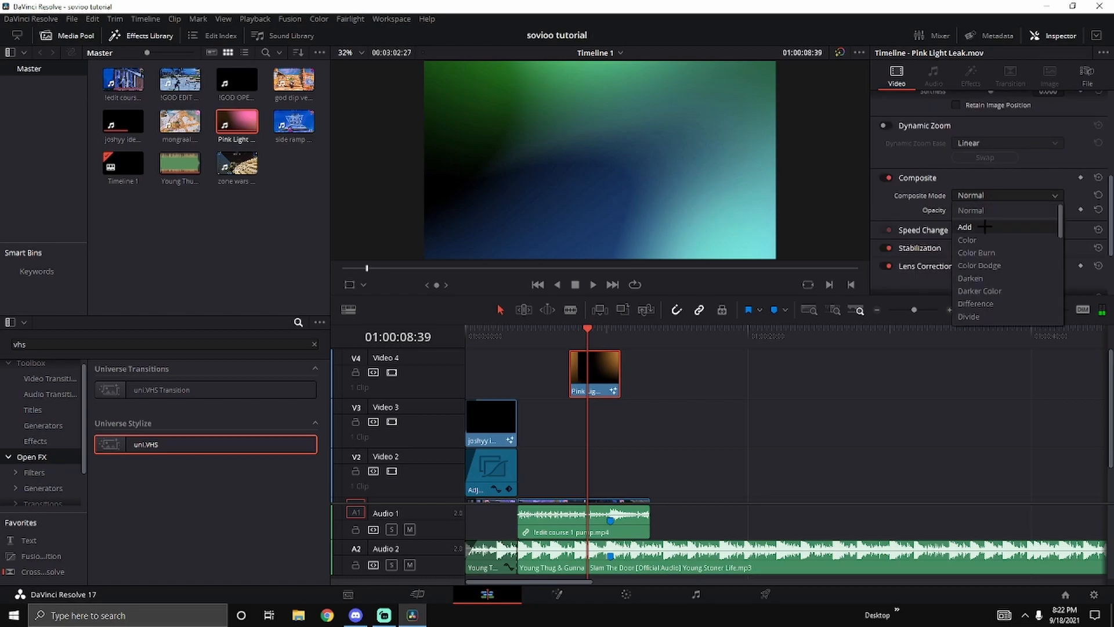
pyautogui.click(985, 227)
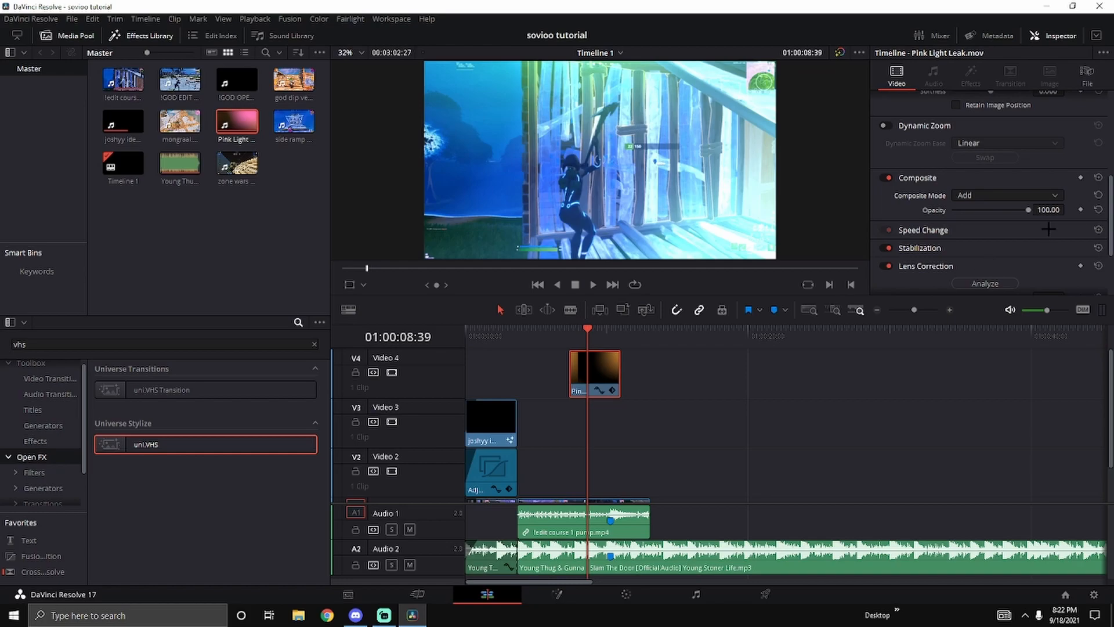
pyautogui.moveTo(1028, 210); pyautogui.dragTo(1008, 211)
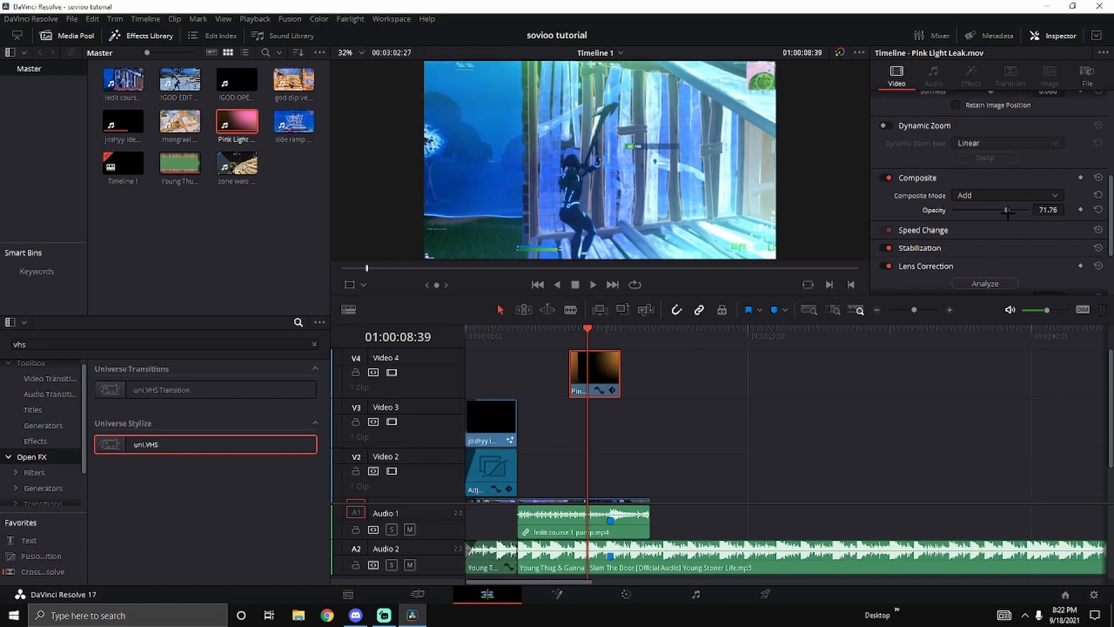
pyautogui.click(1056, 211)
pyautogui.write('20')
pyautogui.press('Return')
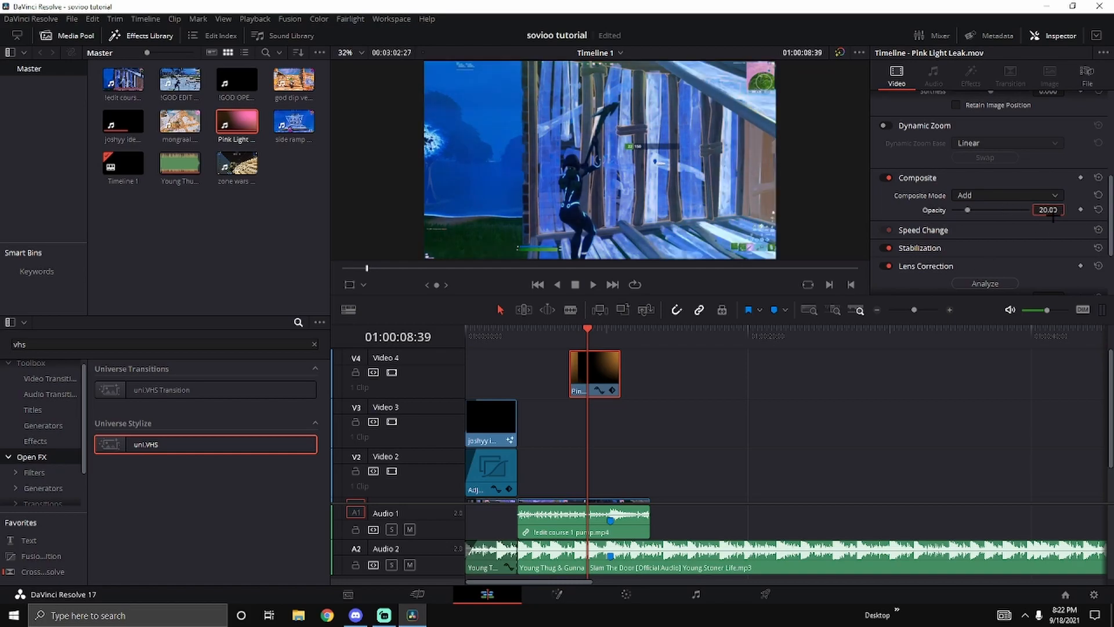
# Step: Move the light leak to the timeline's start above the ident, give it a fade-in of about one second, and play it
pyautogui.moveTo(595, 371); pyautogui.dragTo(492, 371)
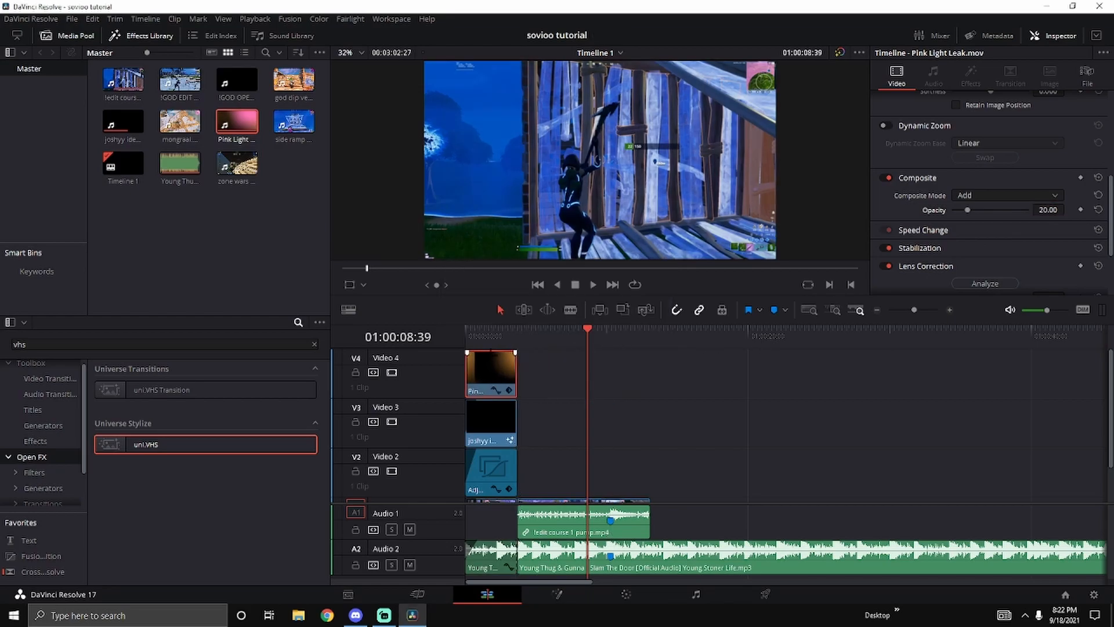
pyautogui.moveTo(477, 332); pyautogui.dragTo(455, 330)
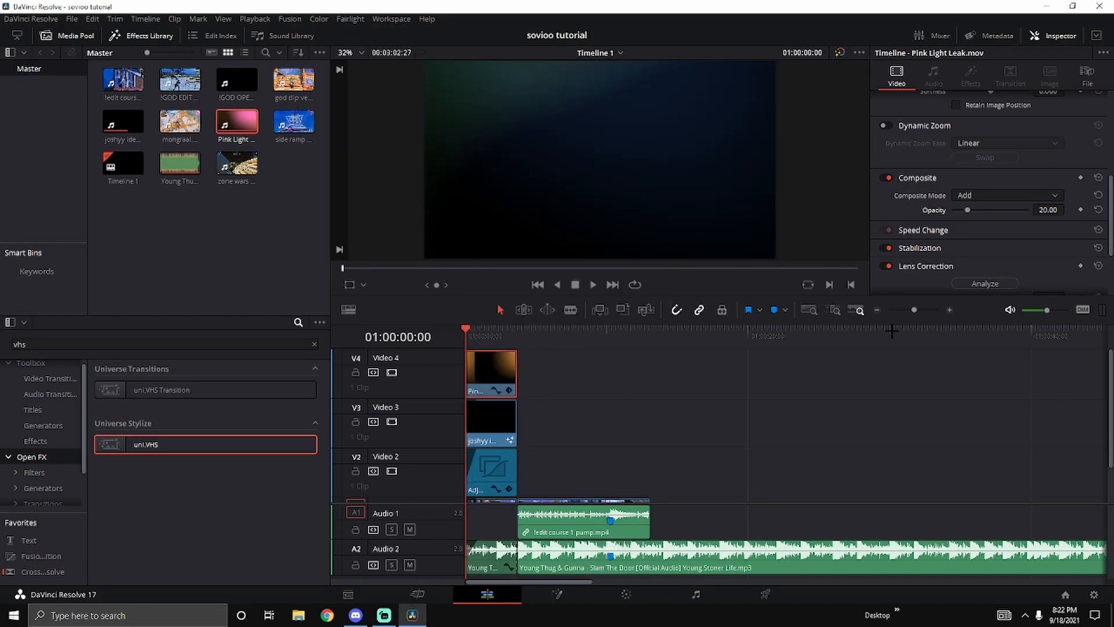
pyautogui.click(949, 310)
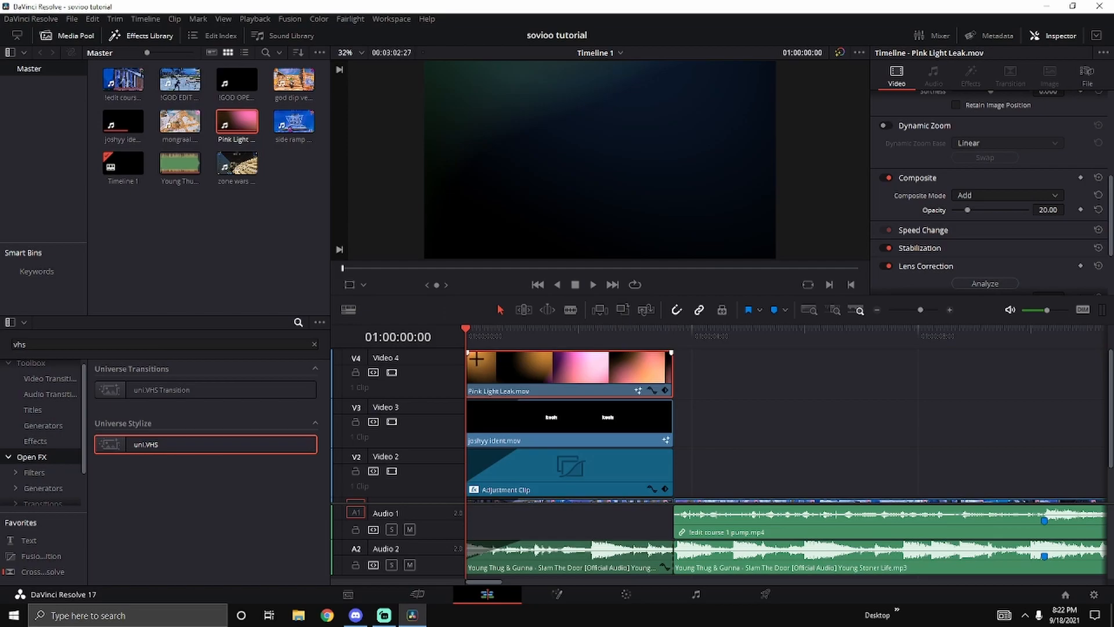
pyautogui.moveTo(468, 353); pyautogui.dragTo(524, 359)
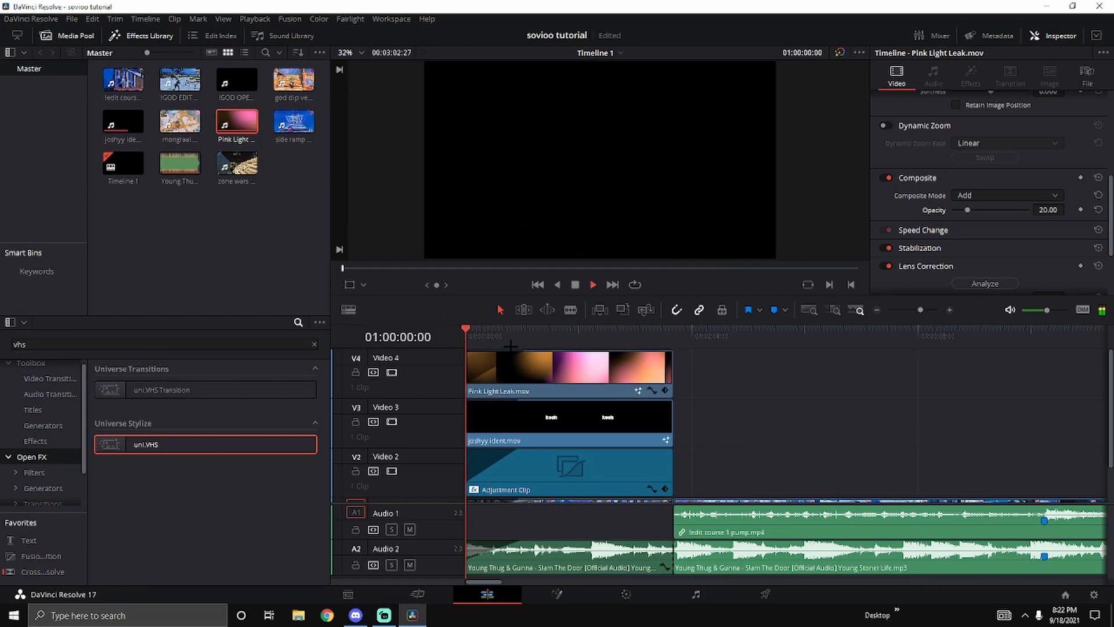
pyautogui.press('space')
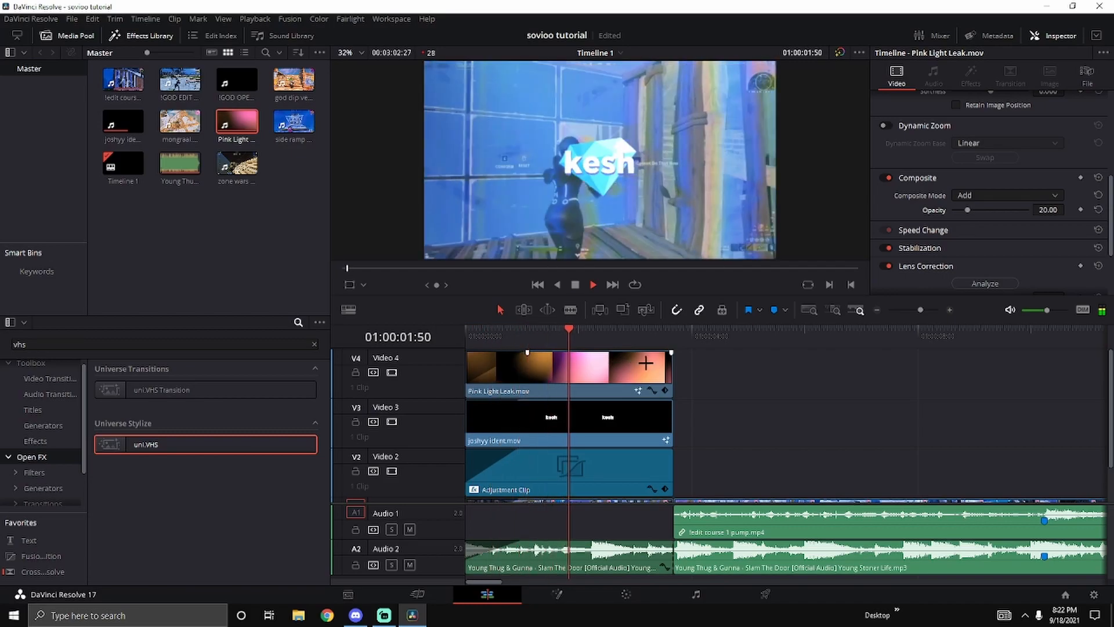
pyautogui.press('space')
# Step: Set the opacity of the intro's reversed gameplay clip to 50 and replay the edit from the start
pyautogui.click(503, 334)
pyautogui.scroll(-2, 588, 385)
pyautogui.click(587, 480)
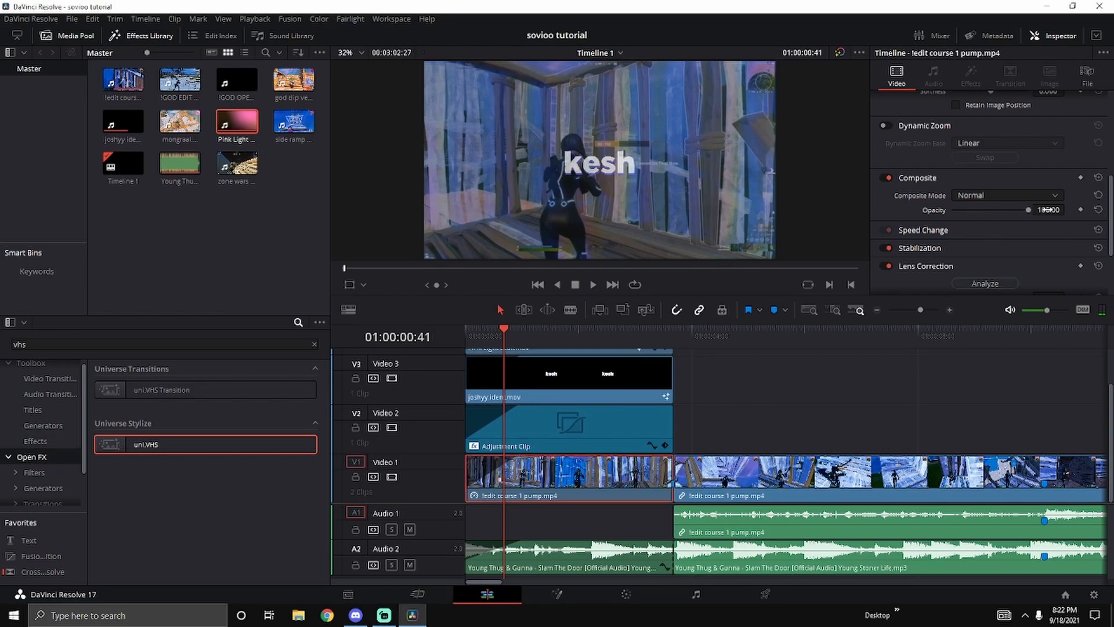
pyautogui.click(1049, 209)
pyautogui.write('50')
pyautogui.press('Return')
pyautogui.press('Home')
pyautogui.press('space')
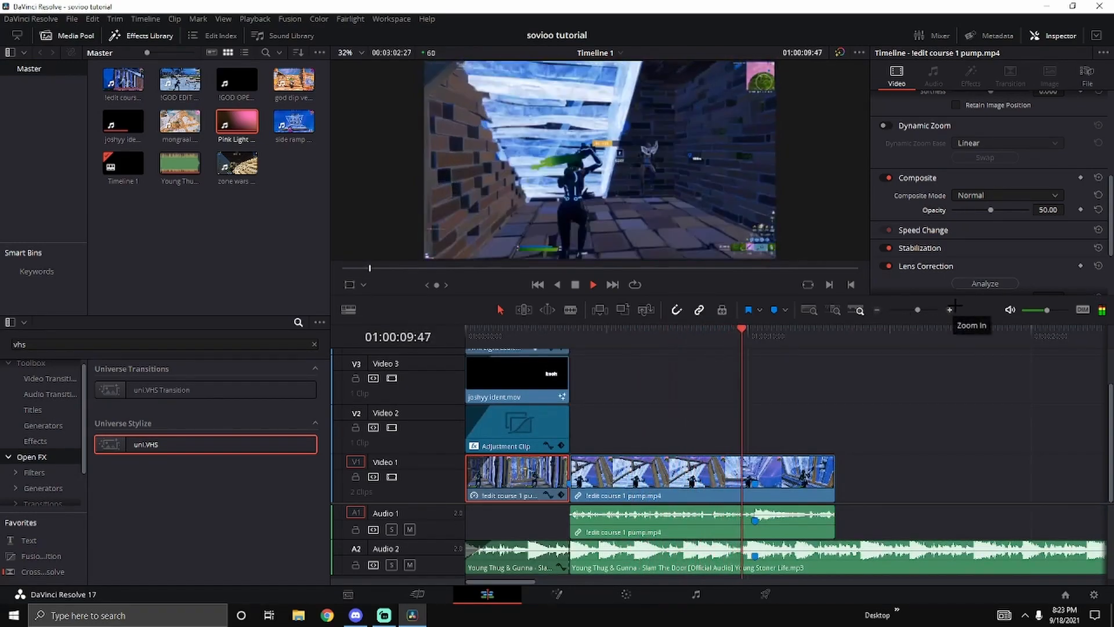
pyautogui.press('space')
# Step: Locate the song's strong beat after the intro and add a marker to the song clip at 01:00:04:44
pyautogui.click(567, 348)
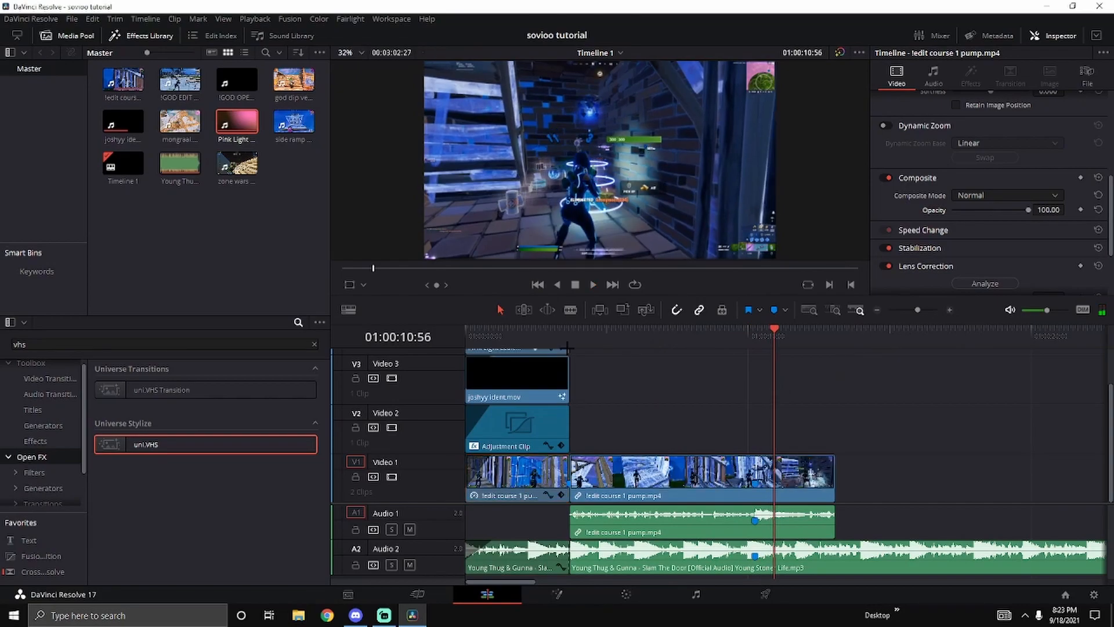
pyautogui.click(609, 341)
pyautogui.scroll(3, 597, 406)
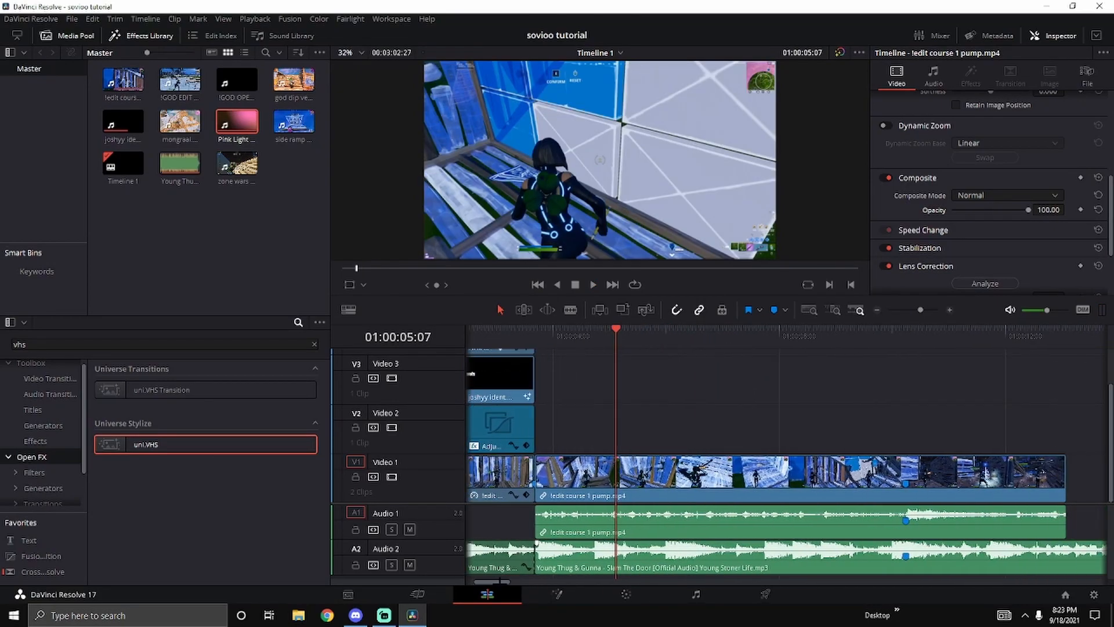
pyautogui.moveTo(603, 344); pyautogui.dragTo(552, 349)
pyautogui.press('space')
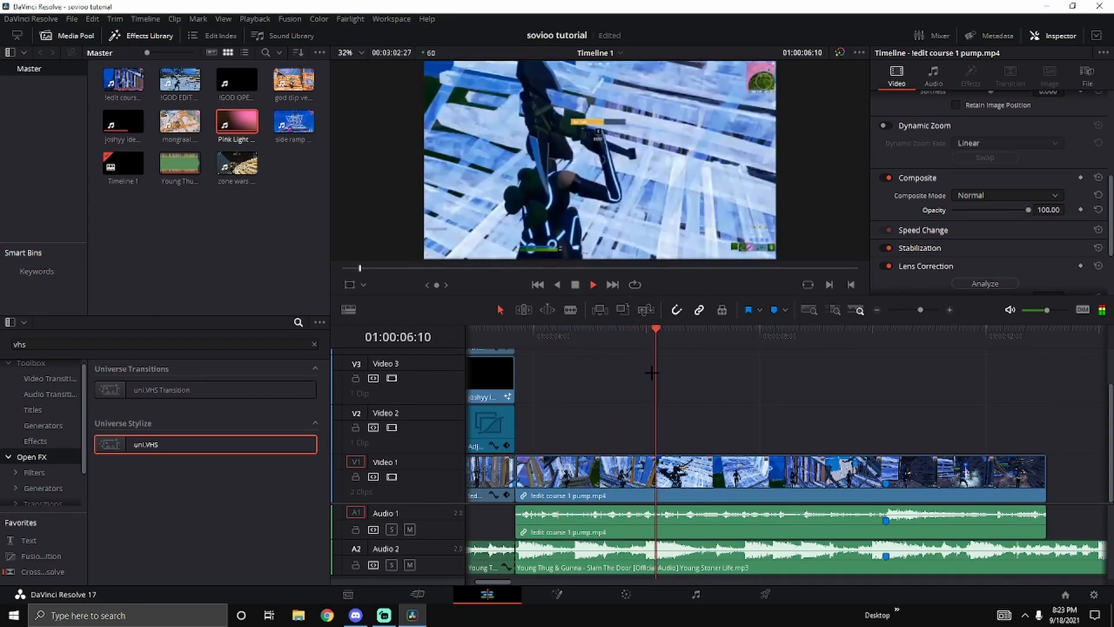
pyautogui.press('space')
pyautogui.click(646, 338)
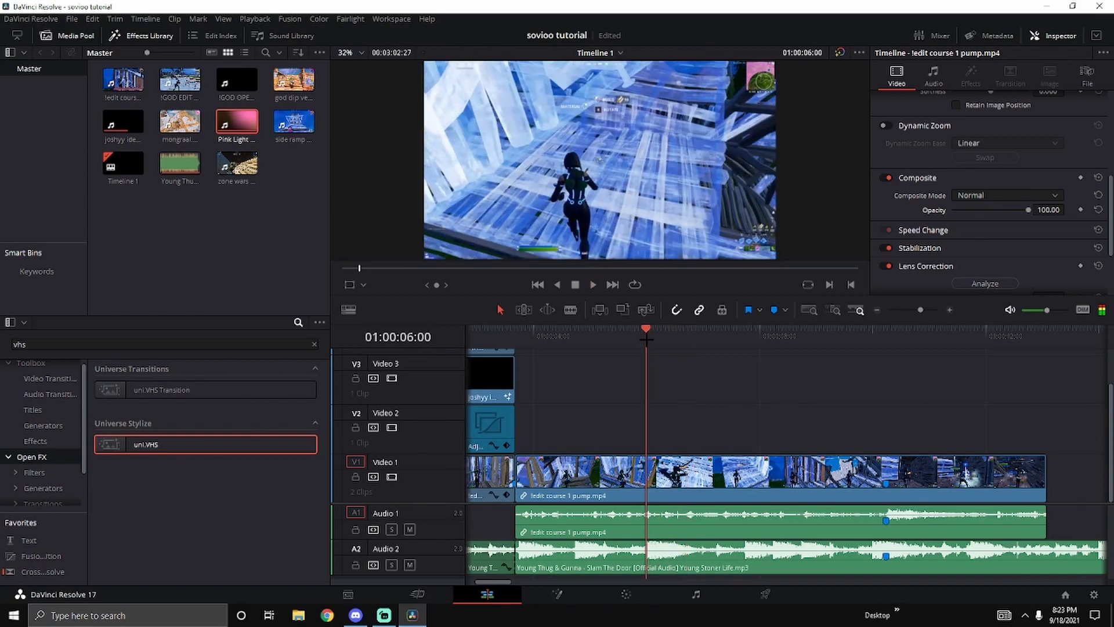
pyautogui.click(949, 310)
pyautogui.moveTo(645, 339); pyautogui.dragTo(646, 339)
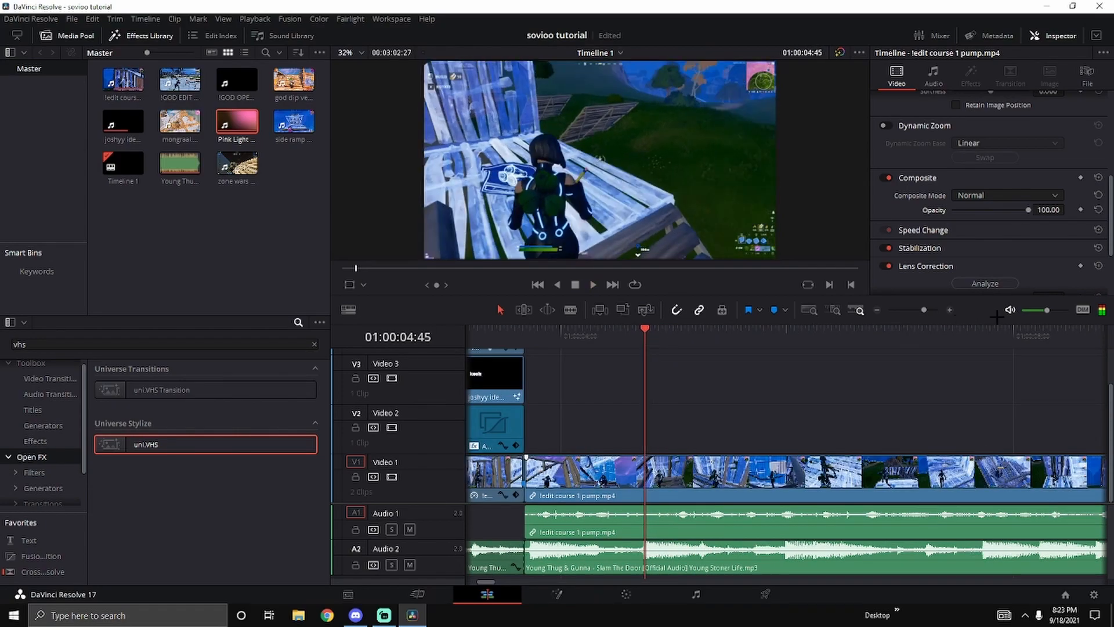
pyautogui.click(949, 309)
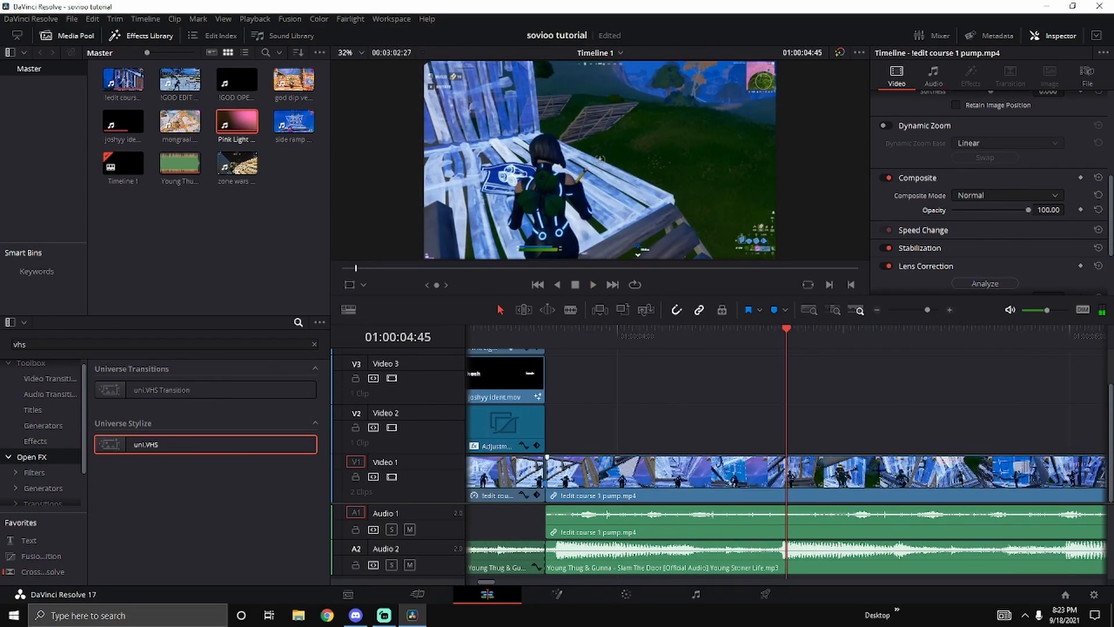
pyautogui.press('Left')
pyautogui.click(815, 560)
pyautogui.press('m')
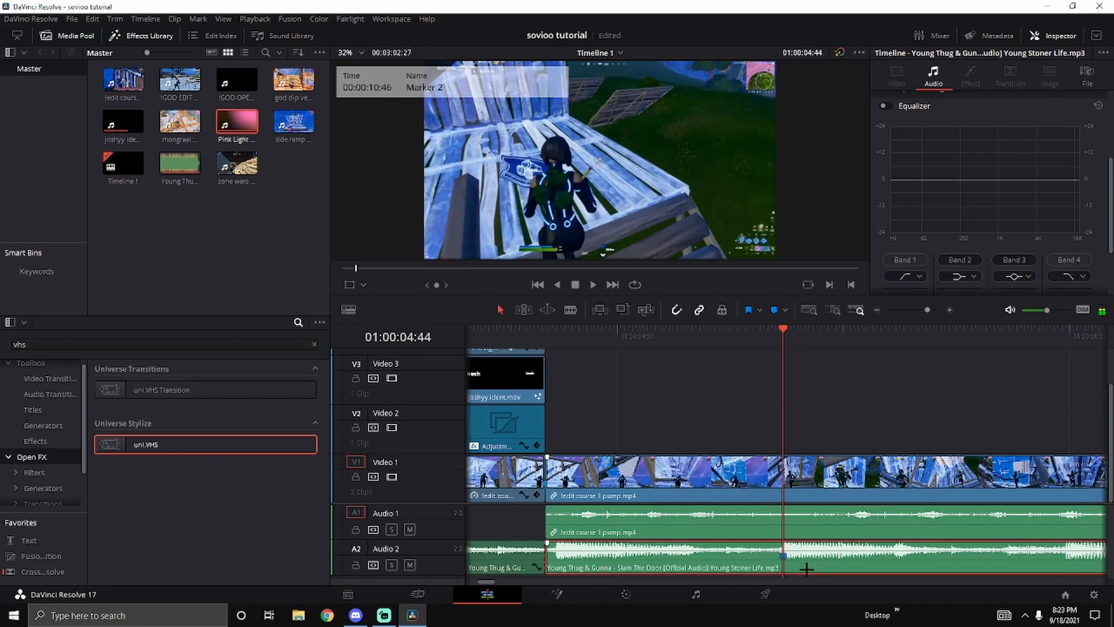
# Step: Play the song onward from its first beat marker and mark the next strong beat on the song clip at 01:00:06:14
pyautogui.hscroll(5, 596, 500)
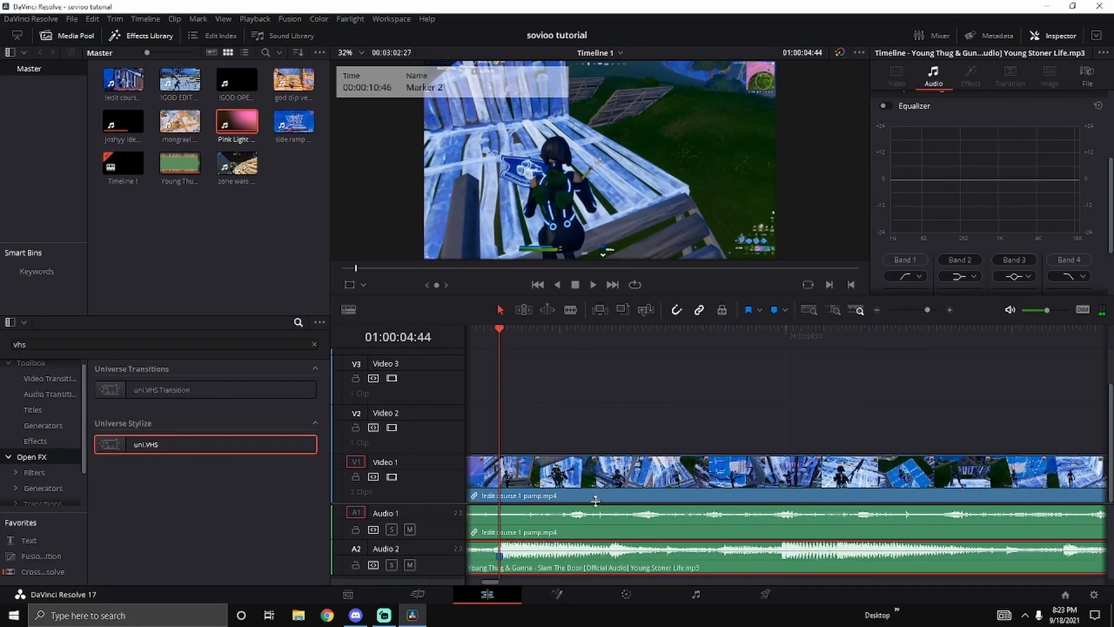
pyautogui.press('space')
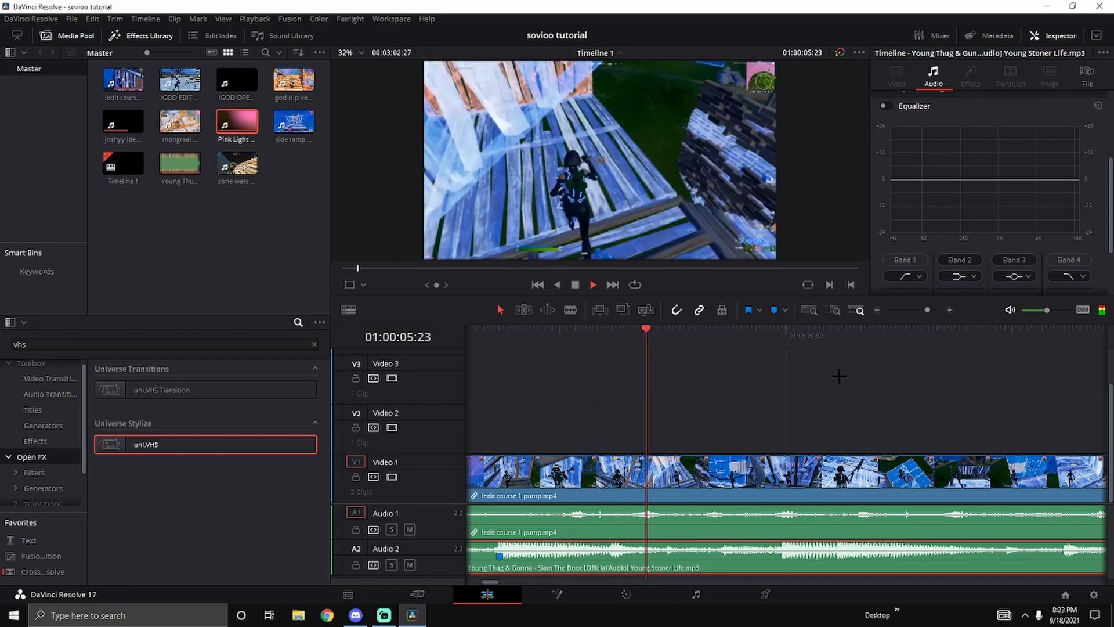
pyautogui.press('space')
pyautogui.moveTo(841, 349); pyautogui.dragTo(839, 344)
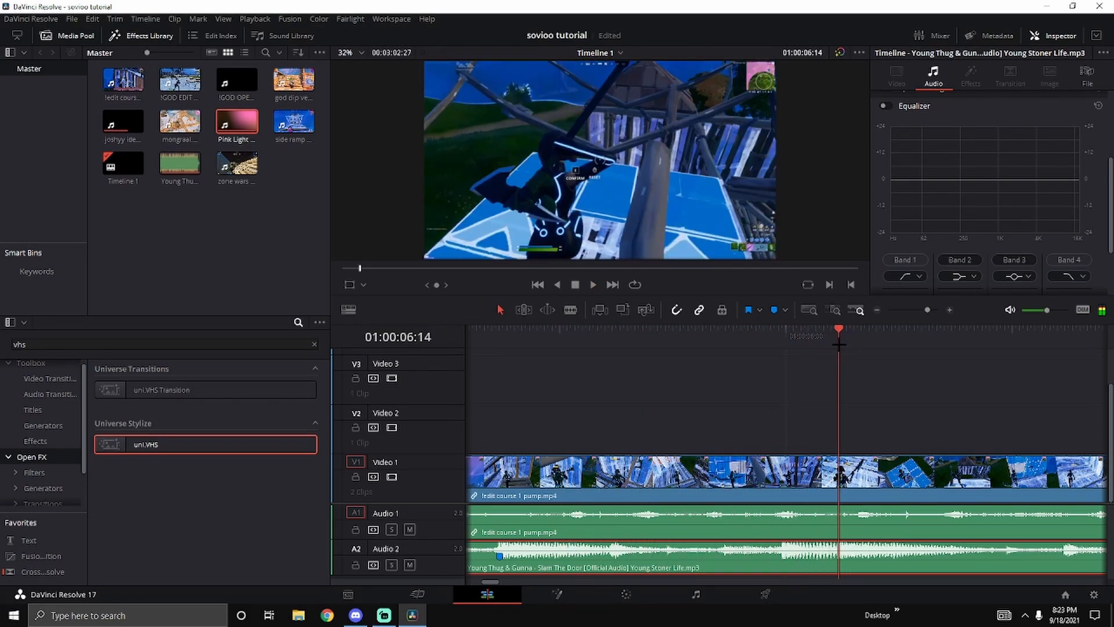
# Step: Mark the song clip's following strong beat at 01:00:07:44, play on from it, and save the project
pyautogui.press('space')
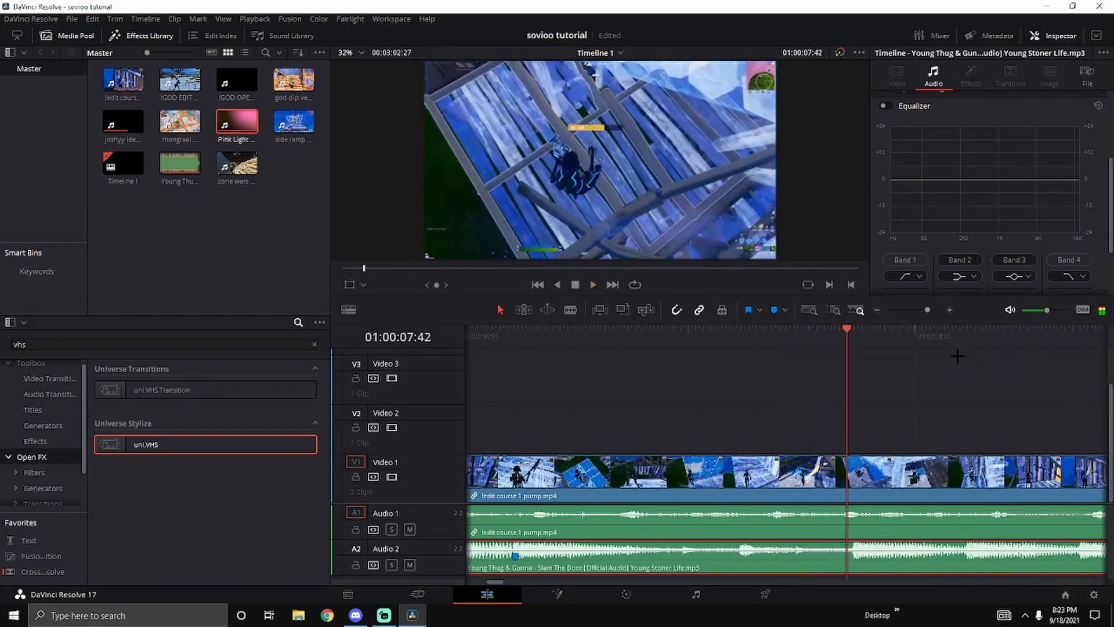
pyautogui.click(853, 347)
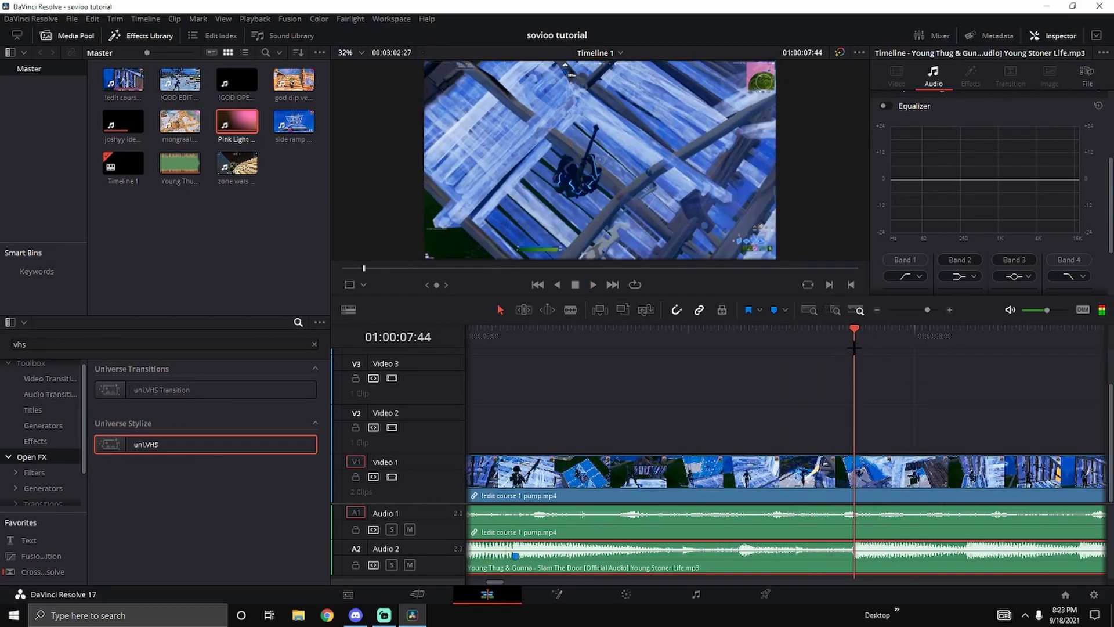
pyautogui.moveTo(854, 348); pyautogui.dragTo(856, 348)
pyautogui.press('space')
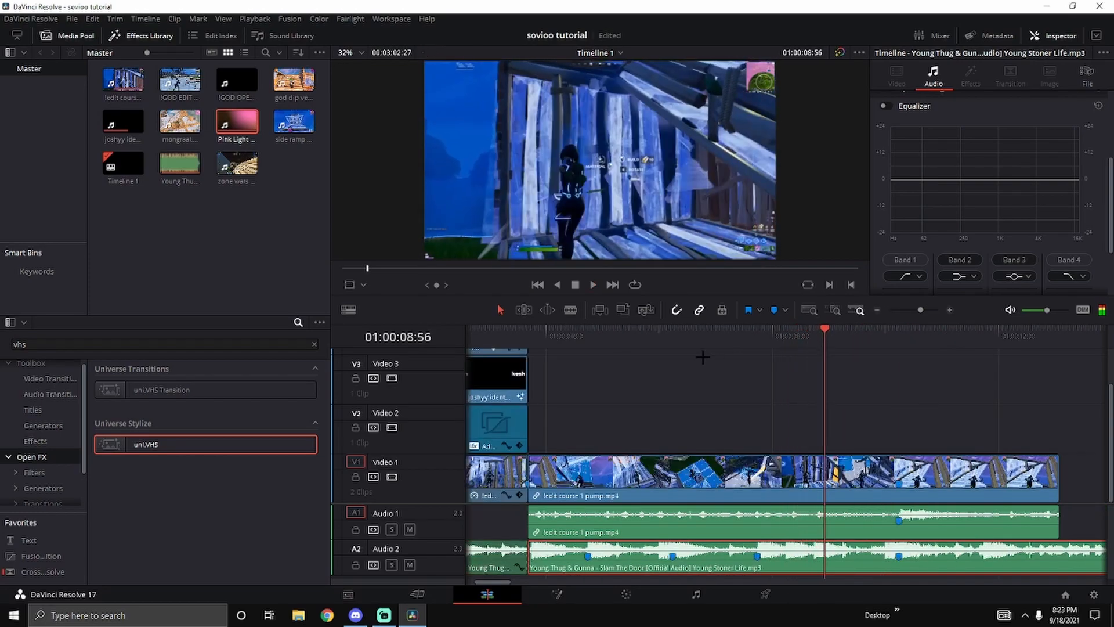
pyautogui.hotkey('ctrl', 's')
# Step: Unlink the audio from the video of the gameplay clip after the intro and select only its video part
pyautogui.click(593, 347)
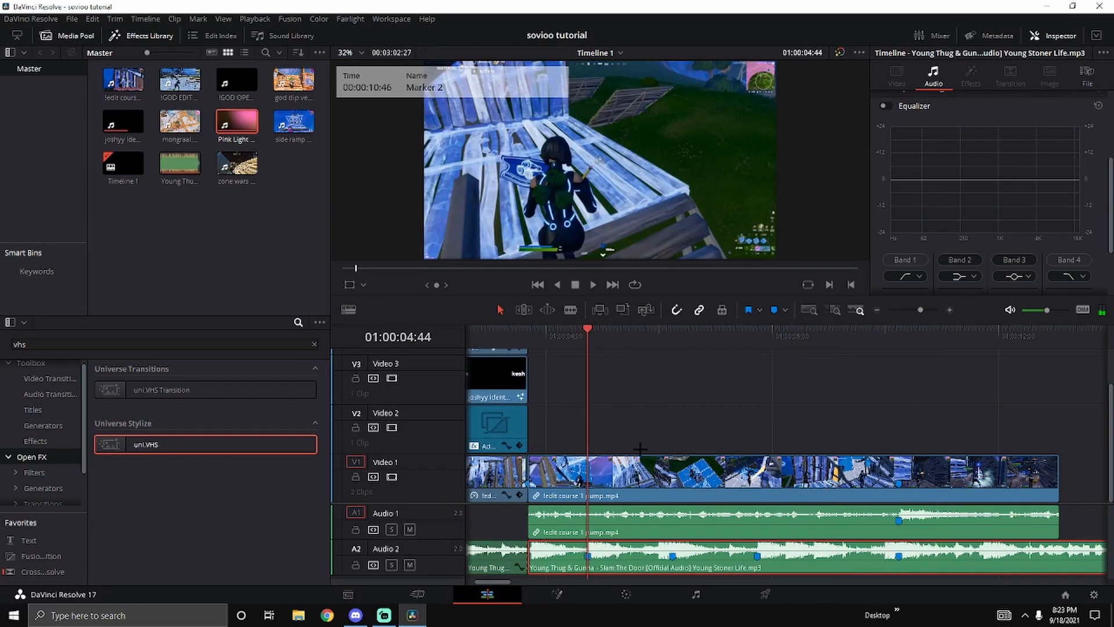
pyautogui.click(637, 472)
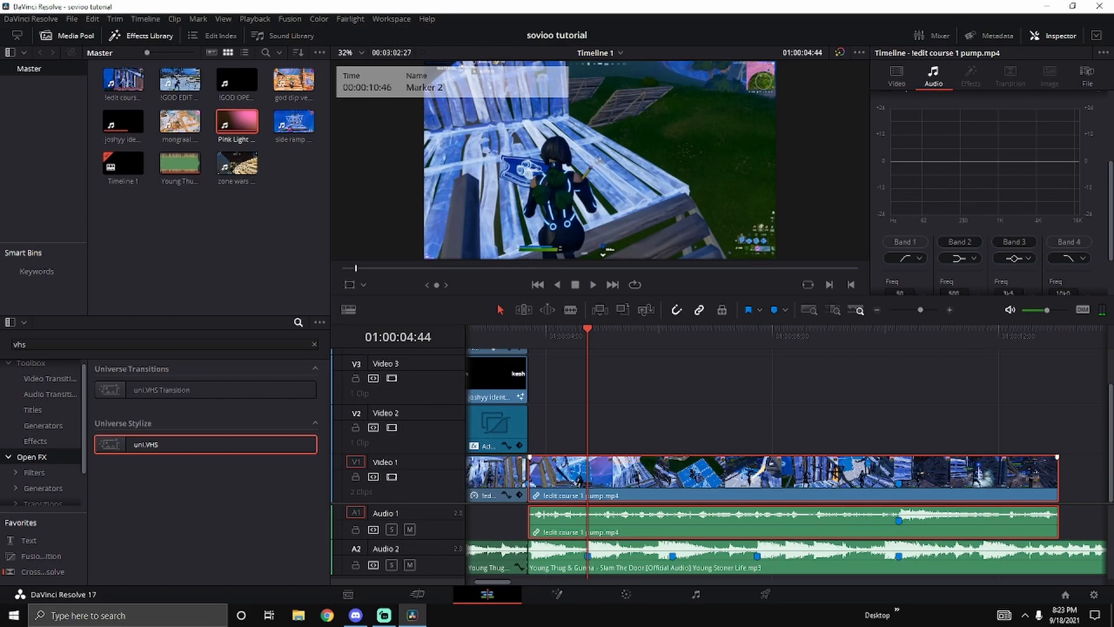
pyautogui.rightClick(836, 471)
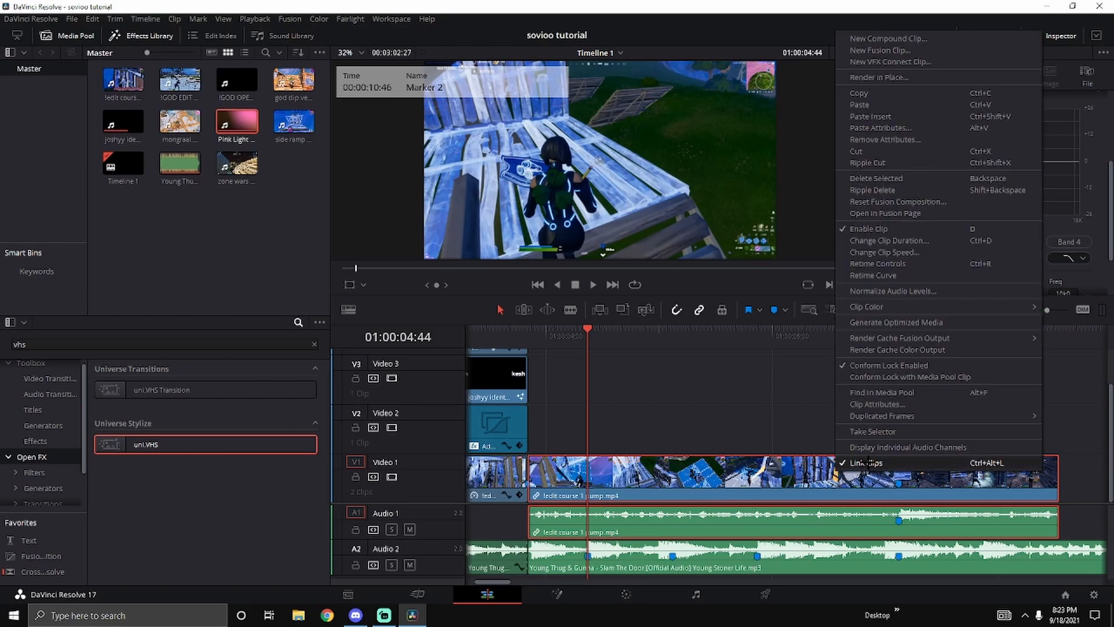
pyautogui.click(866, 463)
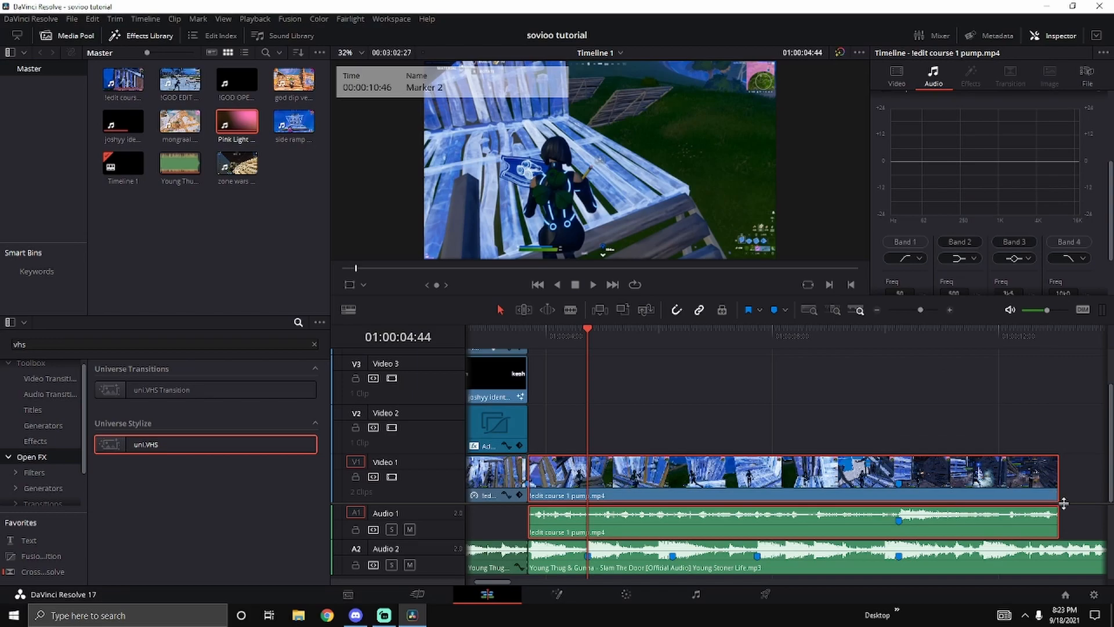
pyautogui.click(655, 469)
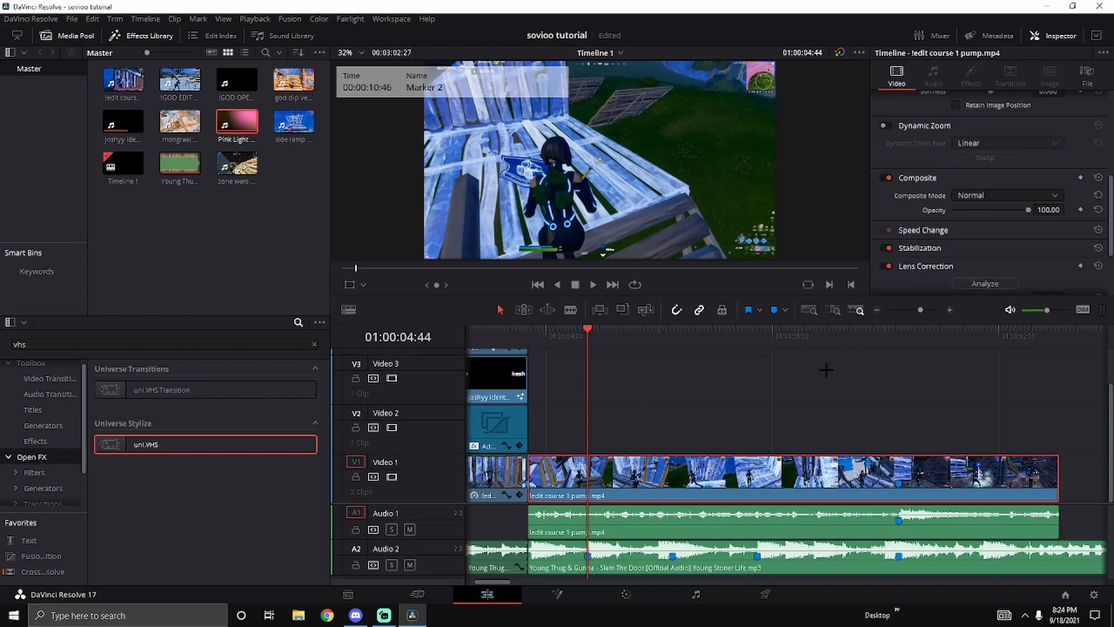
# Step: Split the gameplay video at the song's beat markers at 01:00:04:44, 01:00:06:14 and 01:00:07:44
pyautogui.moveTo(920, 309); pyautogui.dragTo(924, 310)
pyautogui.hotkey('ctrl', 'b')
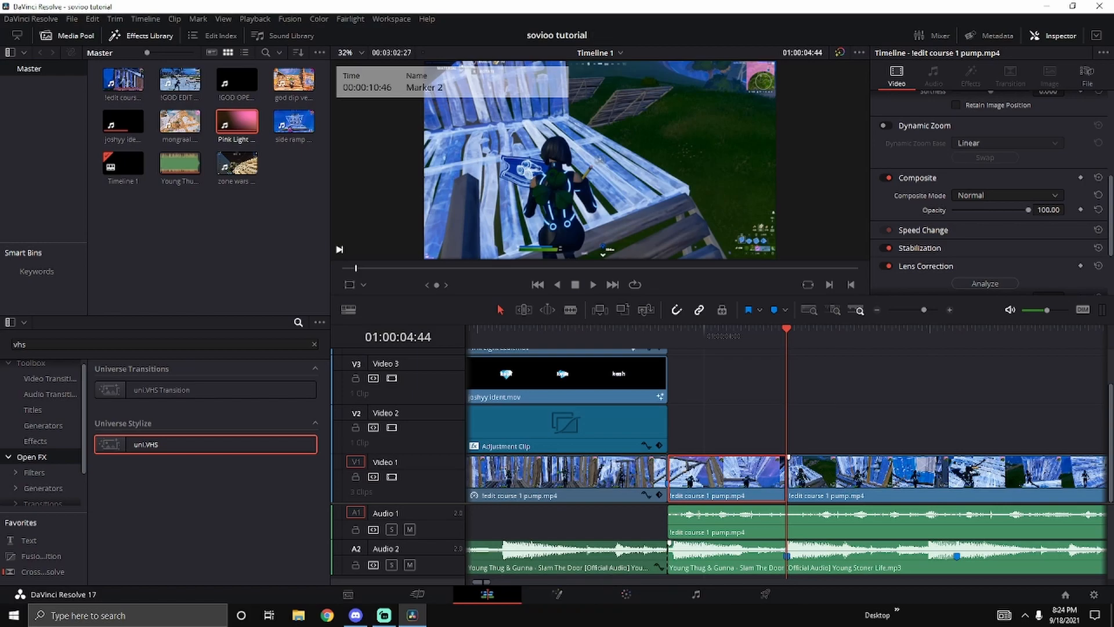
pyautogui.click(958, 342)
pyautogui.hotkey('ctrl', 'b')
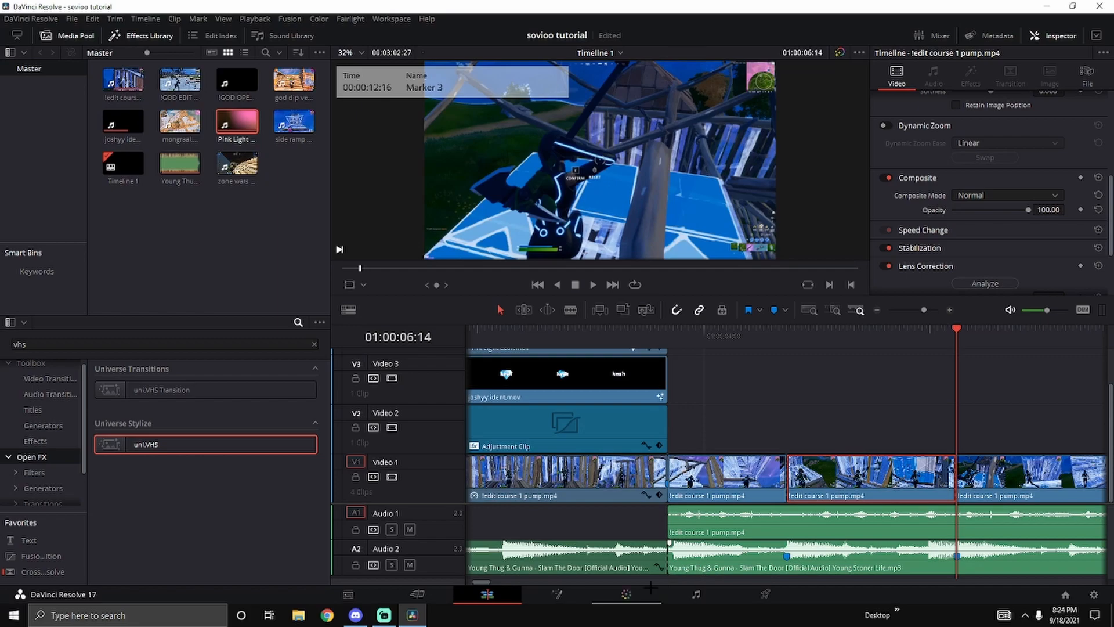
pyautogui.moveTo(483, 580); pyautogui.dragTo(491, 580)
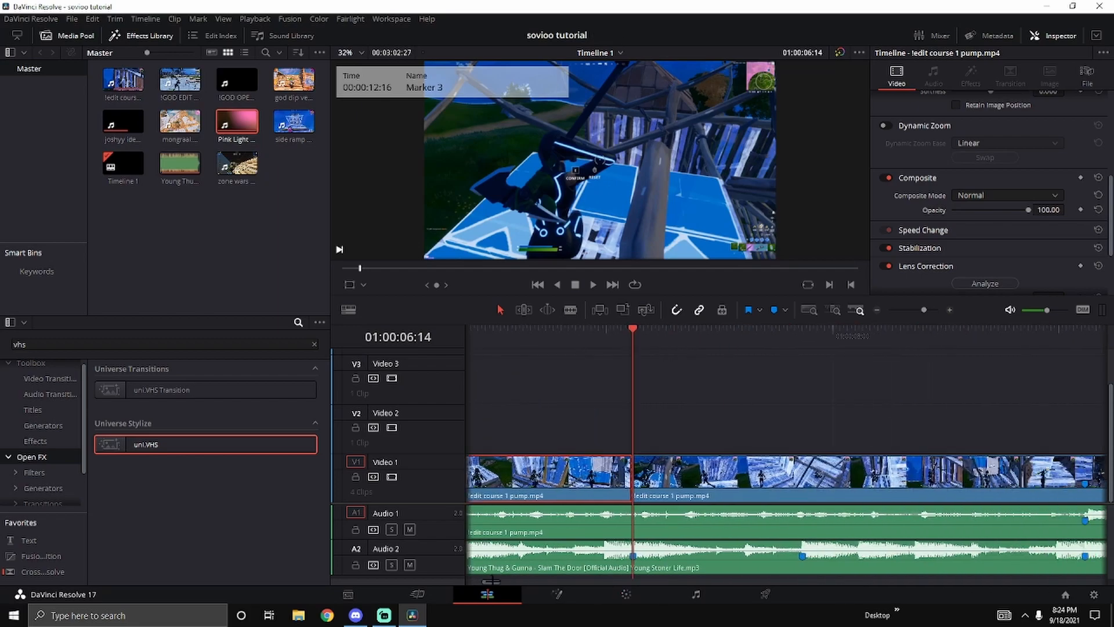
pyautogui.click(813, 344)
pyautogui.click(803, 355)
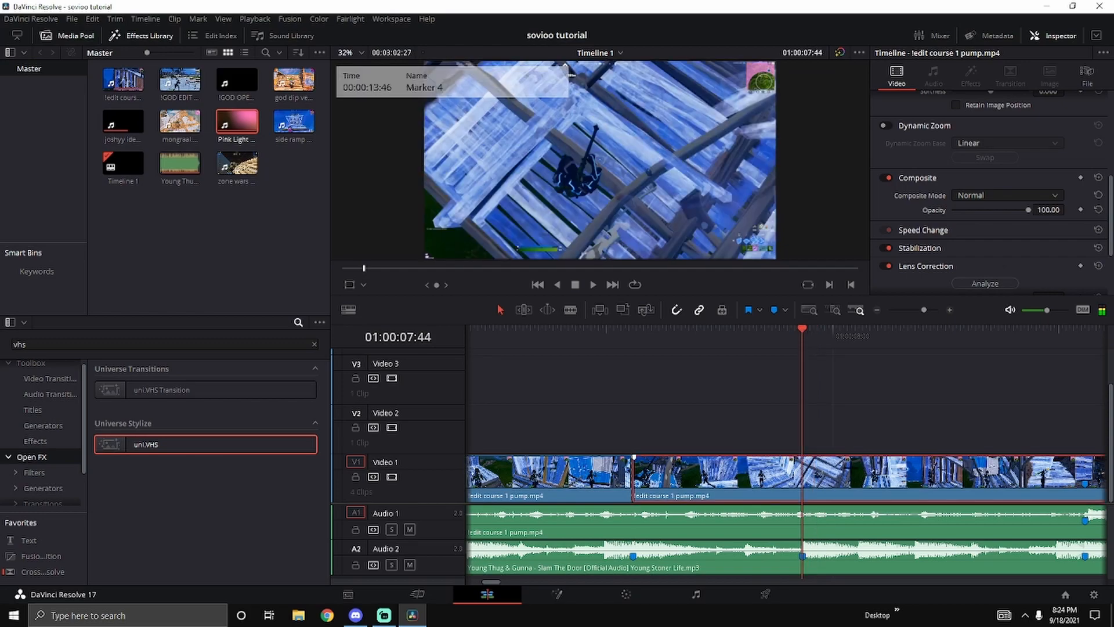
pyautogui.hotkey('ctrl', 'b')
# Step: Add a fade-out to the gameplay segment ending at the 01:00:07:44 cut and play the edit across that cut
pyautogui.moveTo(490, 580); pyautogui.dragTo(496, 580)
pyautogui.click(950, 310)
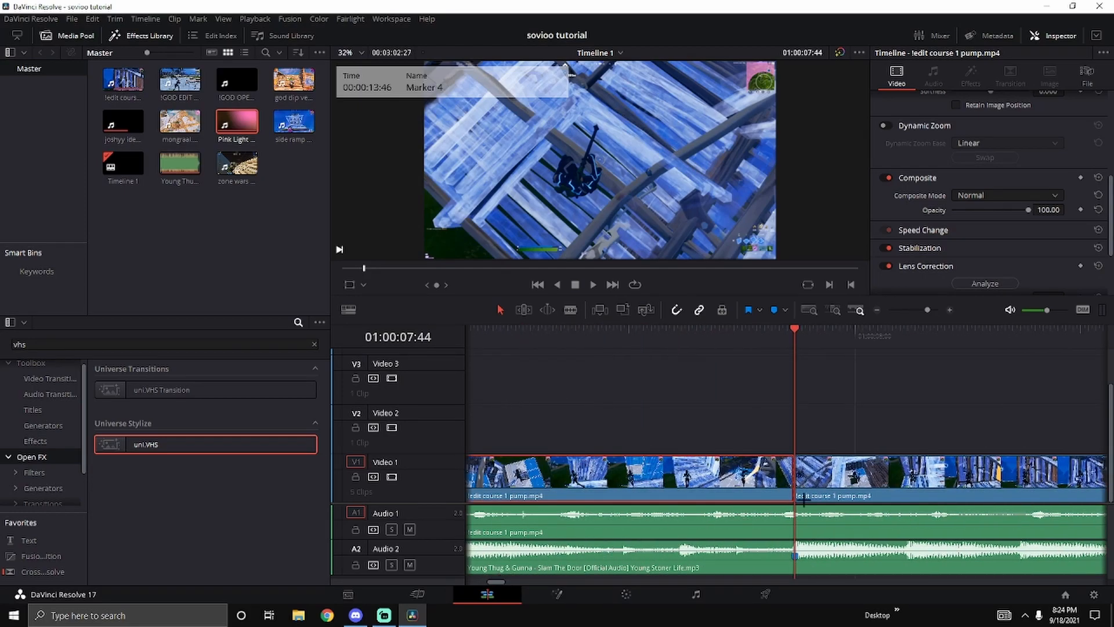
pyautogui.moveTo(792, 459); pyautogui.dragTo(699, 460)
pyautogui.click(685, 340)
pyautogui.press('space')
pyautogui.press('space')
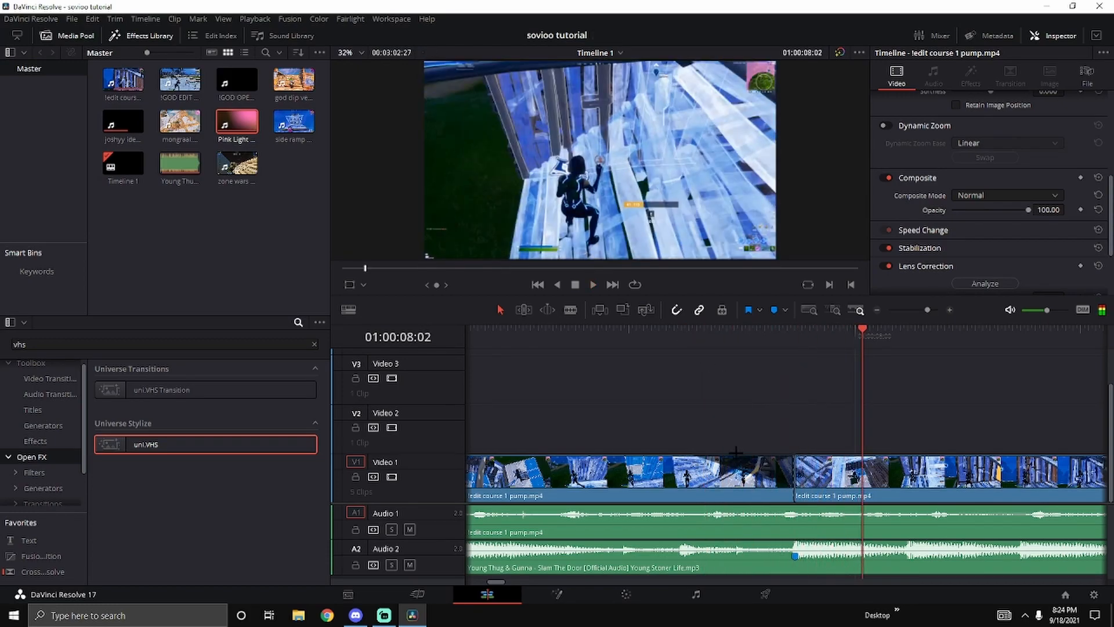
pyautogui.press('space')
pyautogui.click(625, 336)
pyautogui.scroll(-3, 811, 366)
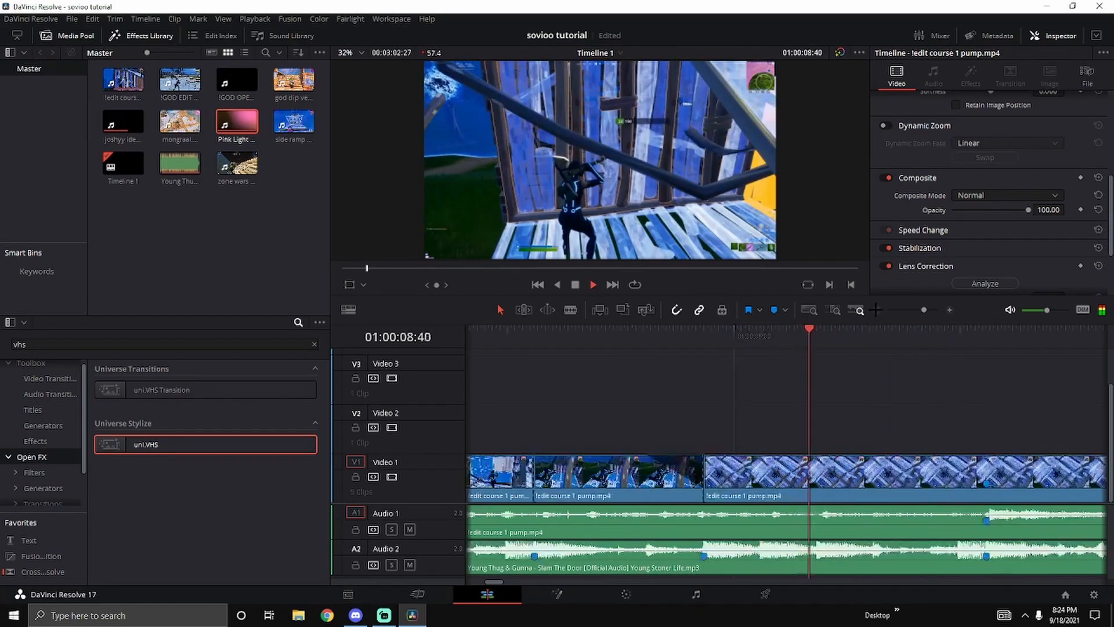
pyautogui.press('space')
# Step: Add a short fade-out to the gameplay segment ending at the 01:00:04:44 cut
pyautogui.click(588, 335)
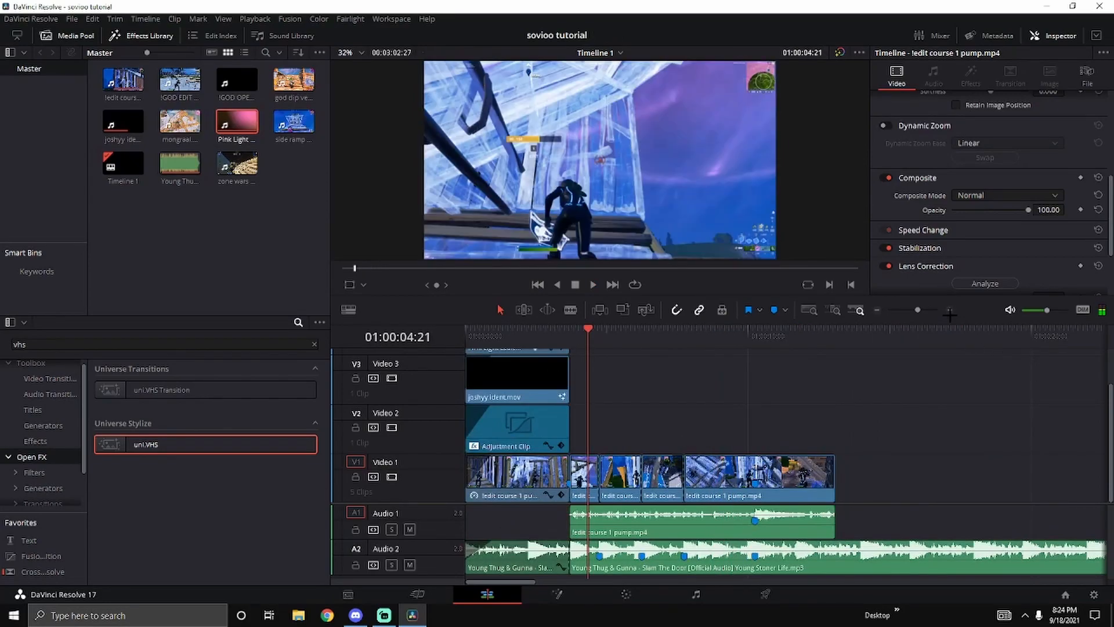
pyautogui.click(949, 310)
pyautogui.click(949, 310)
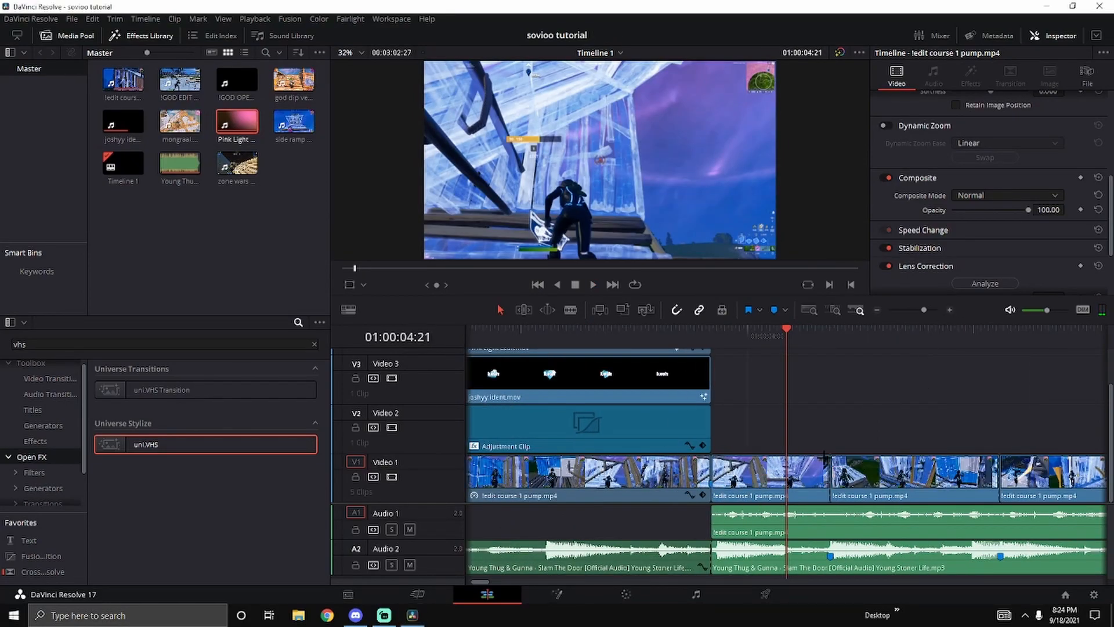
pyautogui.scroll(1, 878, 366)
pyautogui.moveTo(871, 457); pyautogui.dragTo(809, 457)
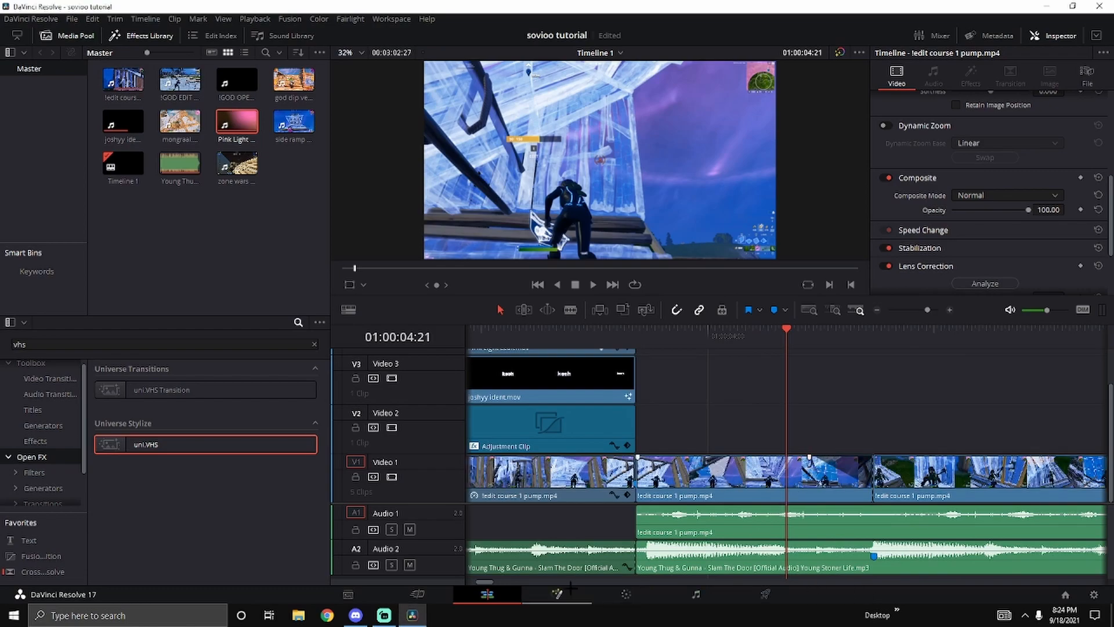
# Step: Add a short fade-out to the gameplay segment ending at the 01:00:06:14 cut and replay the beat cuts
pyautogui.moveTo(490, 580); pyautogui.dragTo(498, 579)
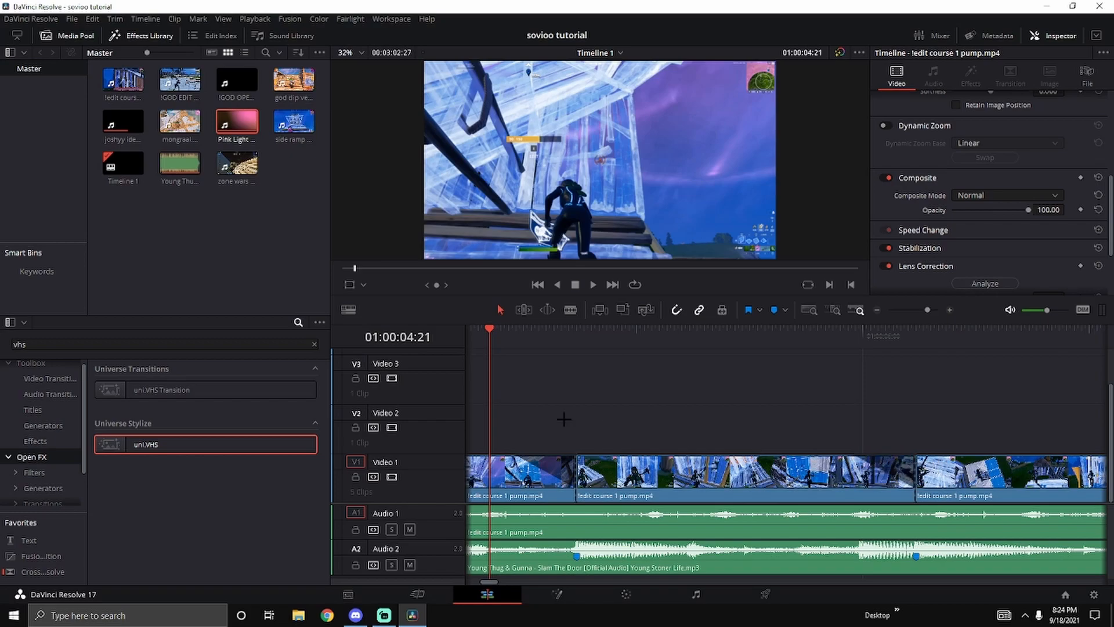
pyautogui.press('space')
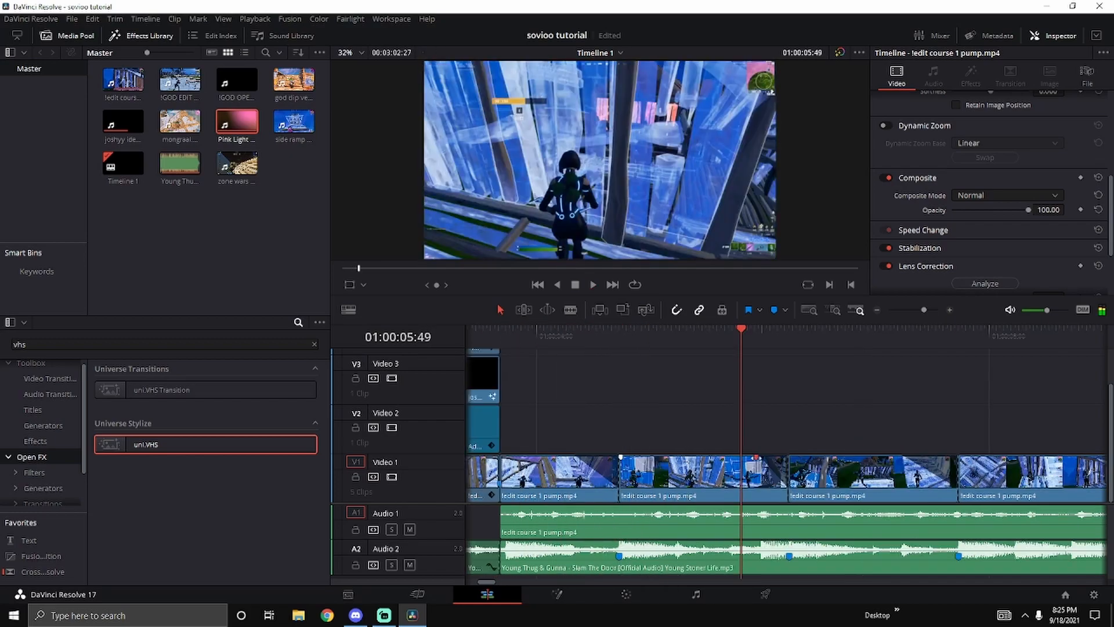
pyautogui.moveTo(785, 457); pyautogui.dragTo(757, 458)
pyautogui.click(542, 336)
pyautogui.press('space')
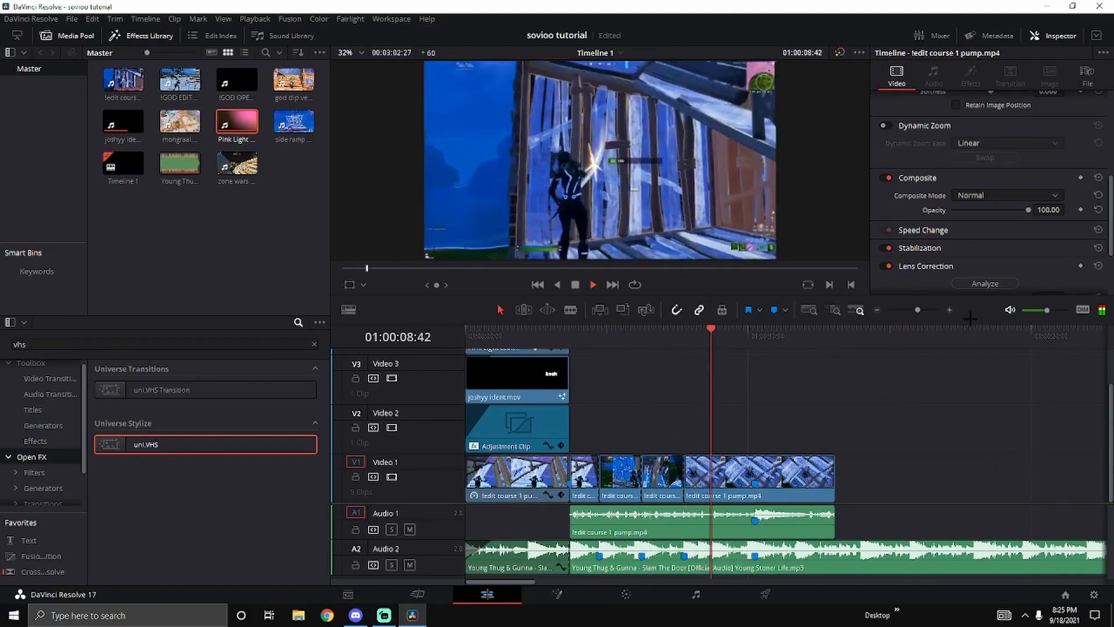
# Step: Turn on retime controls for the last gameplay segment and add a speed point at its shot marker, 01:00:10:14
pyautogui.click(949, 309)
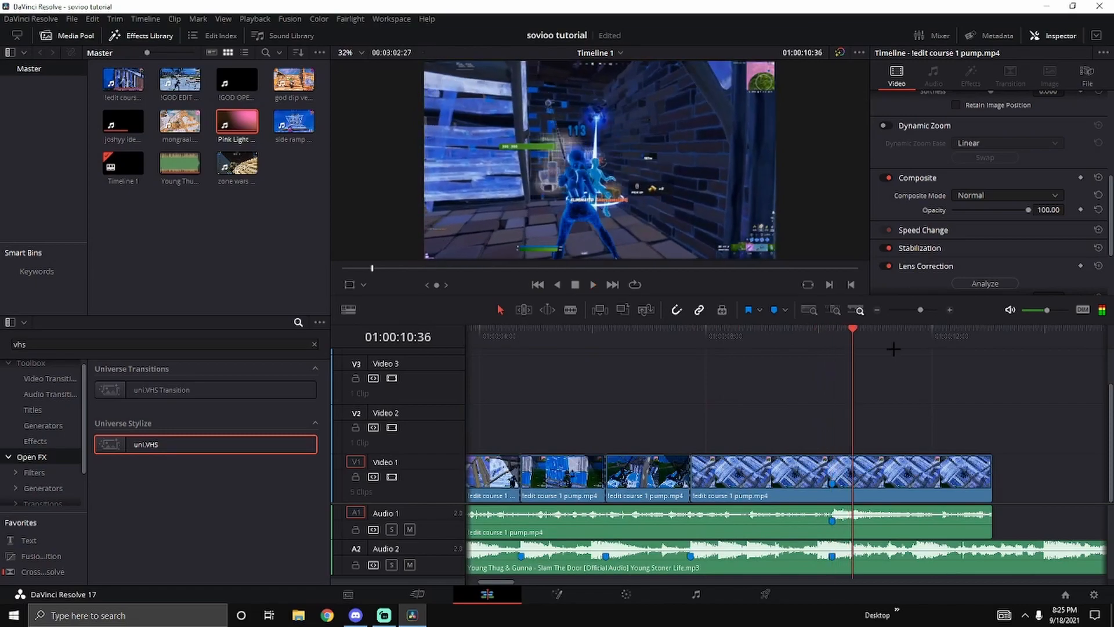
pyautogui.click(834, 340)
pyautogui.click(949, 309)
pyautogui.click(879, 484)
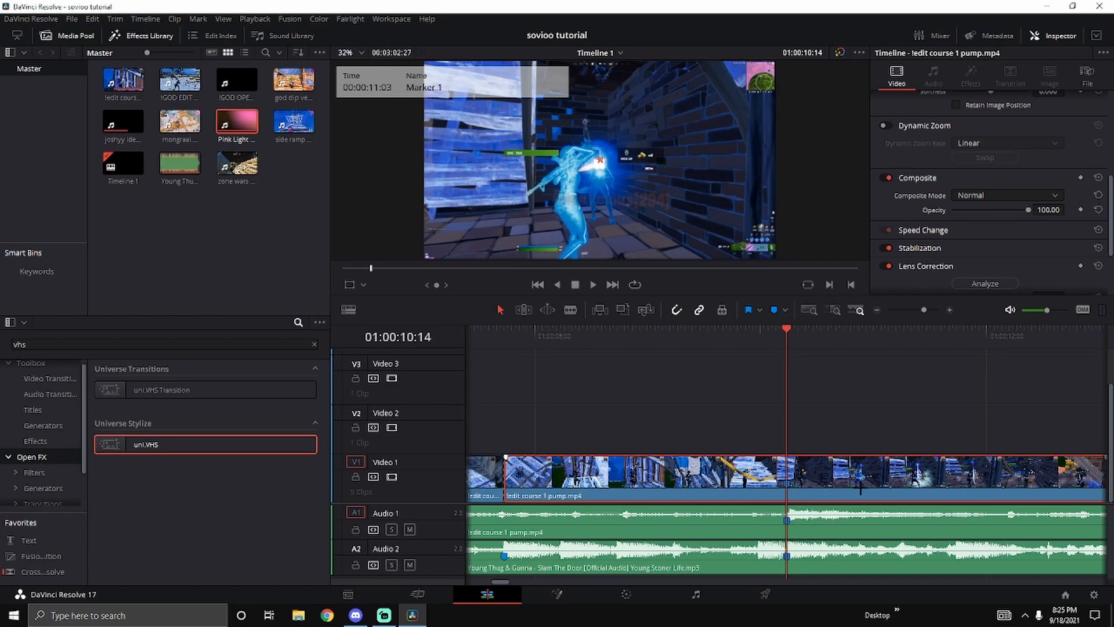
pyautogui.hotkey('ctrl', 'r')
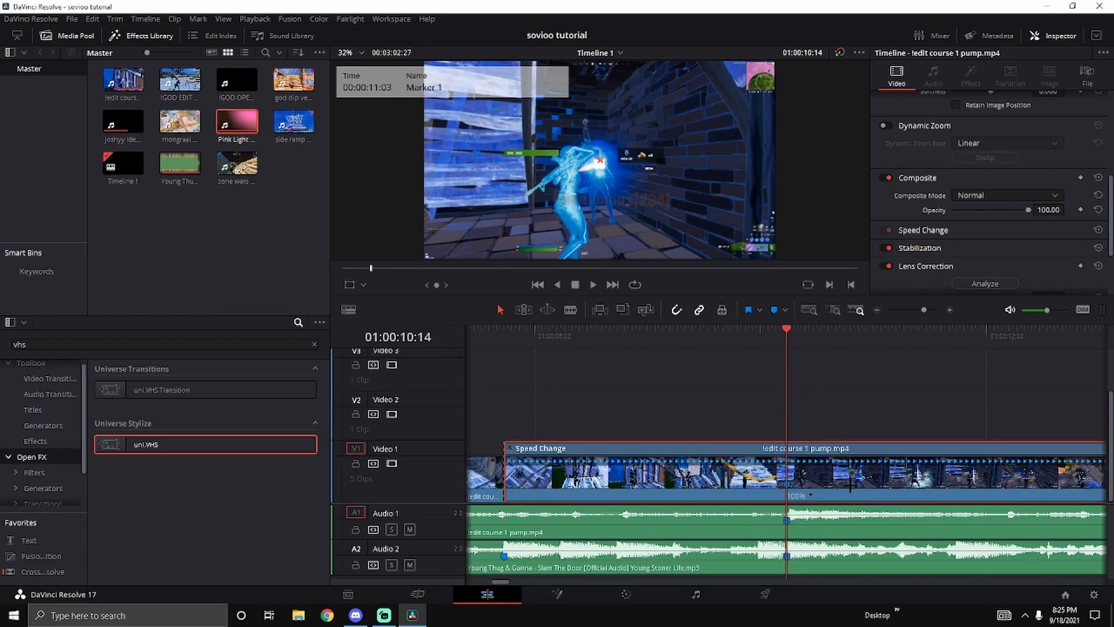
pyautogui.rightClick(810, 496)
pyautogui.click(824, 502)
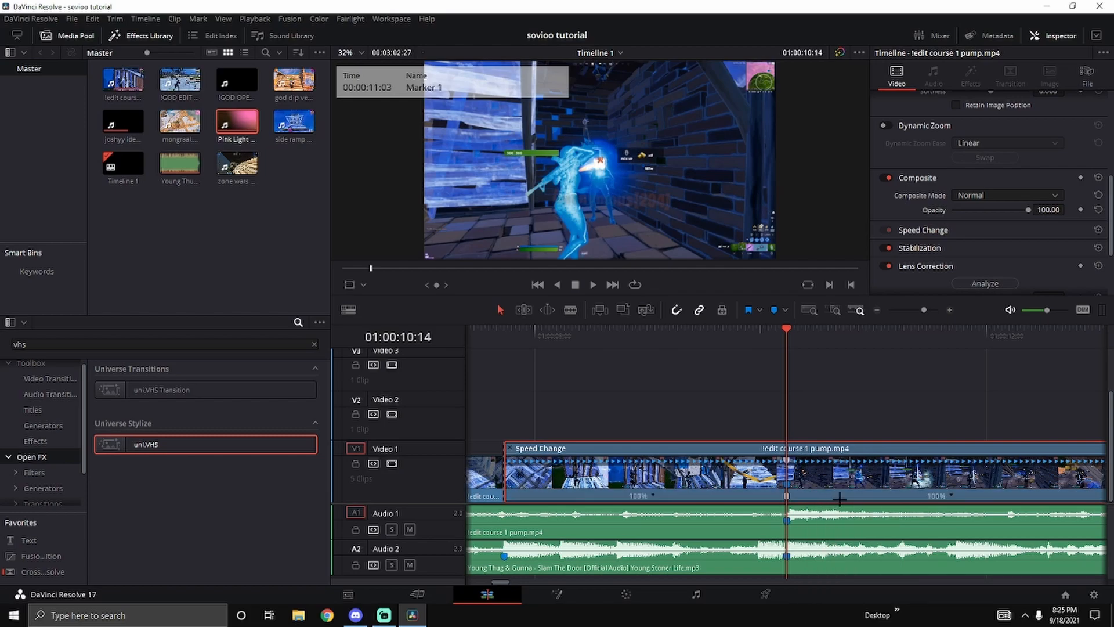
# Step: Add two more speed points ahead of the shot marker, at 01:00:09:58 and 01:00:10:07
pyautogui.click(951, 311)
pyautogui.moveTo(782, 336); pyautogui.dragTo(714, 340)
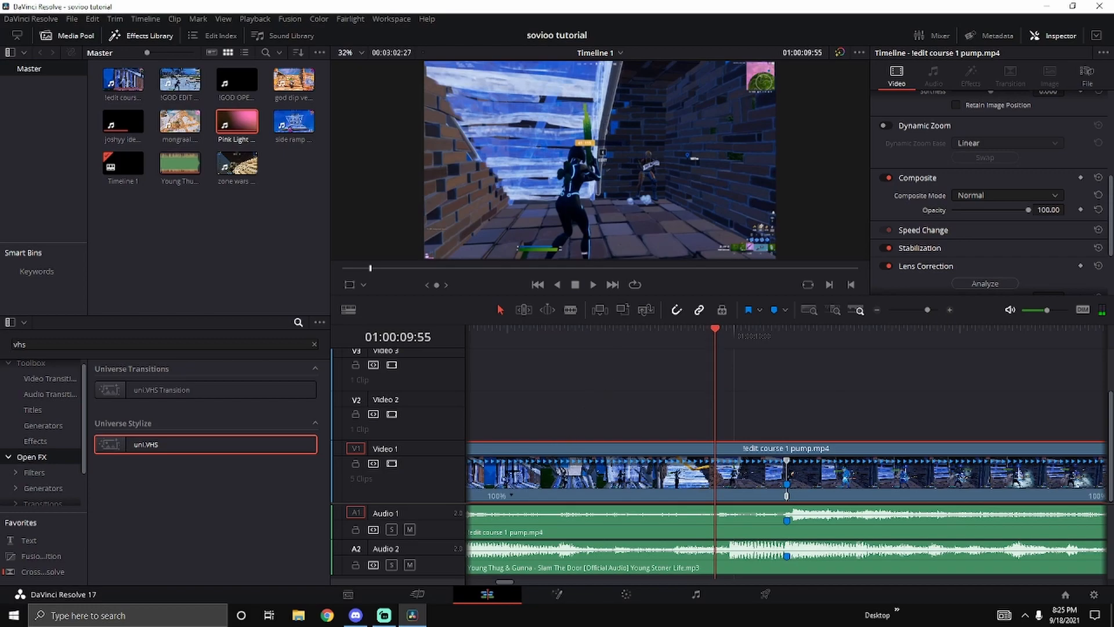
pyautogui.moveTo(715, 340); pyautogui.dragTo(726, 338)
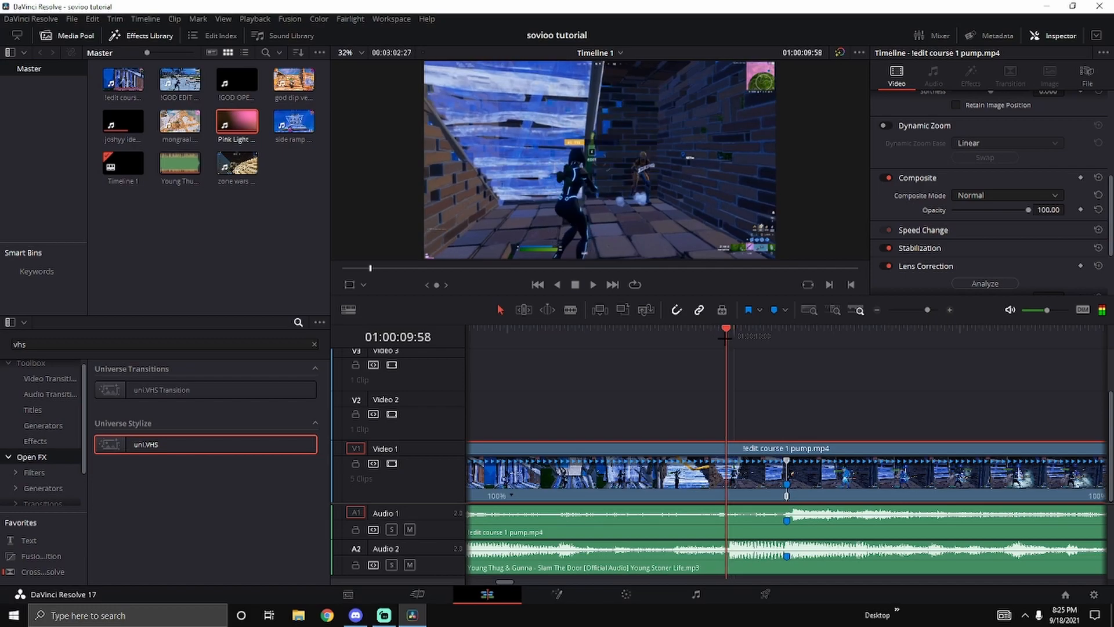
pyautogui.click(512, 496)
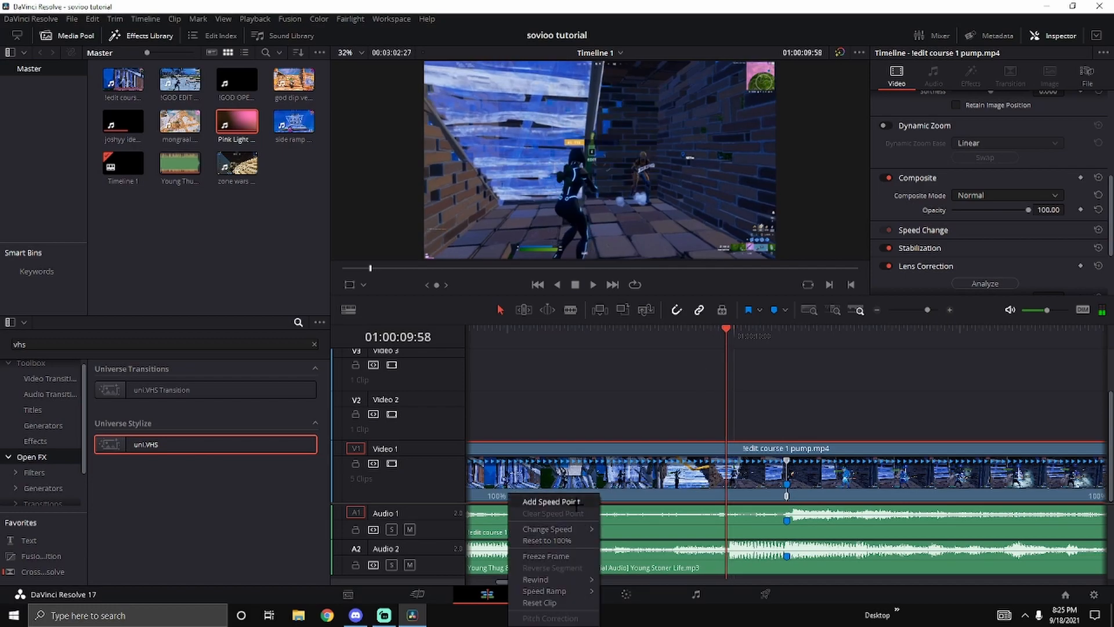
pyautogui.click(540, 569)
pyautogui.moveTo(749, 343); pyautogui.dragTo(760, 347)
pyautogui.click(765, 495)
pyautogui.click(792, 570)
# Step: Set the section between the first two speed points to 50% speed and the short section after it to 200%
pyautogui.click(952, 309)
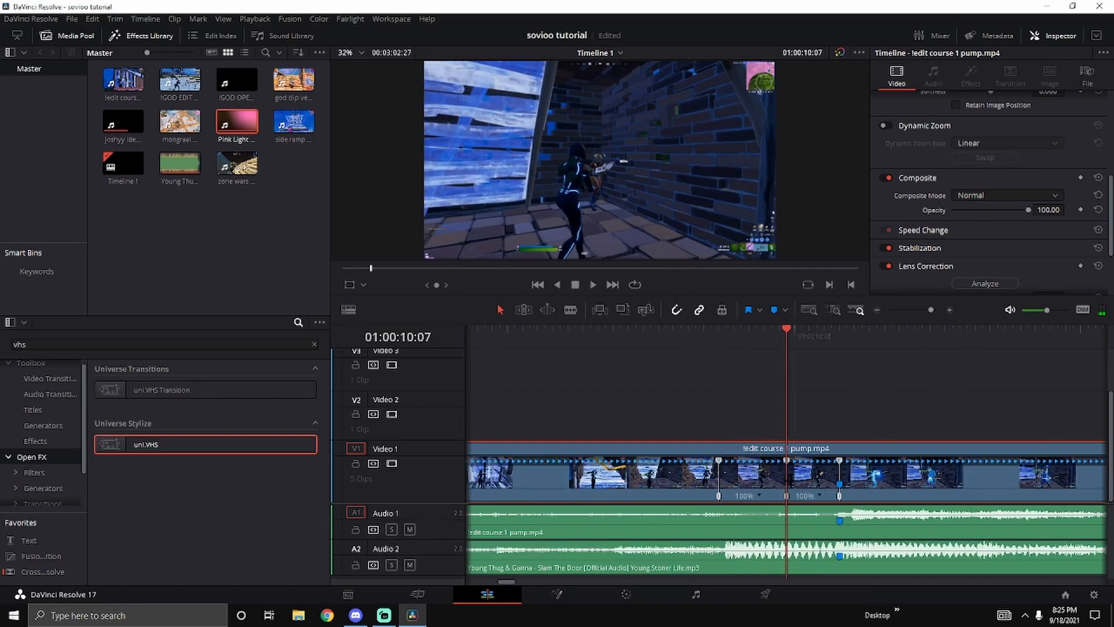
pyautogui.click(756, 495)
pyautogui.moveTo(805, 529)
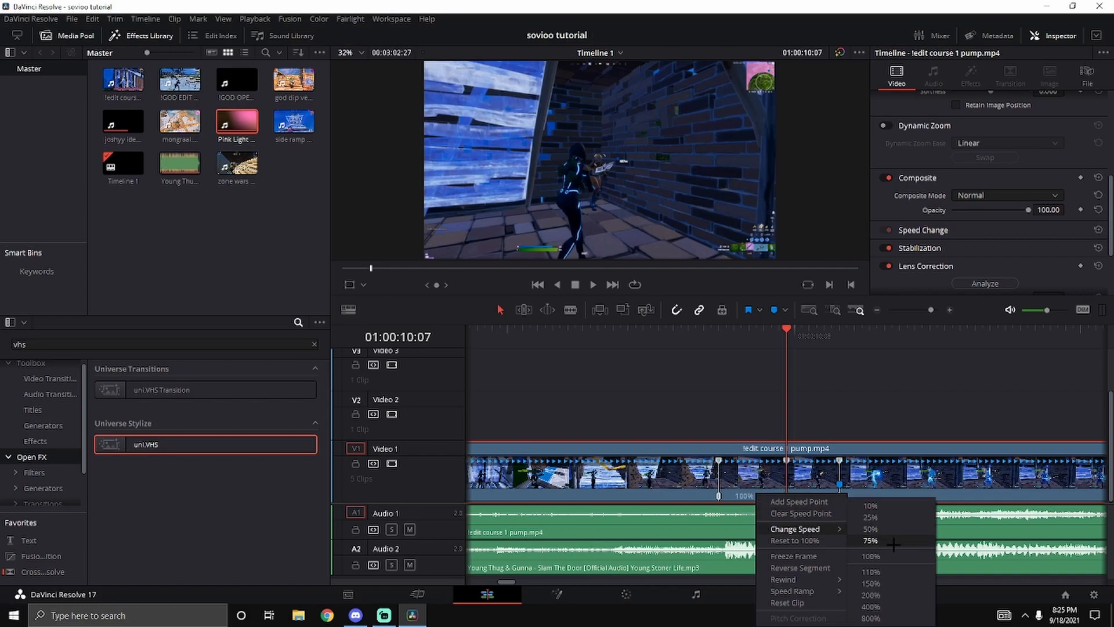
pyautogui.click(870, 529)
pyautogui.click(887, 495)
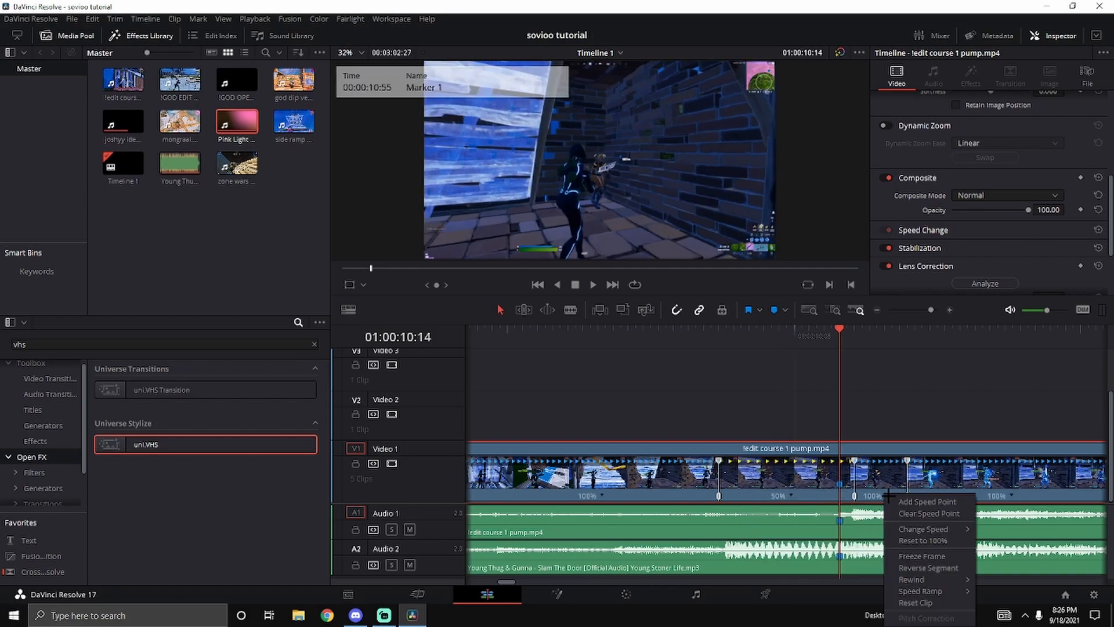
pyautogui.moveTo(928, 529)
pyautogui.click(988, 578)
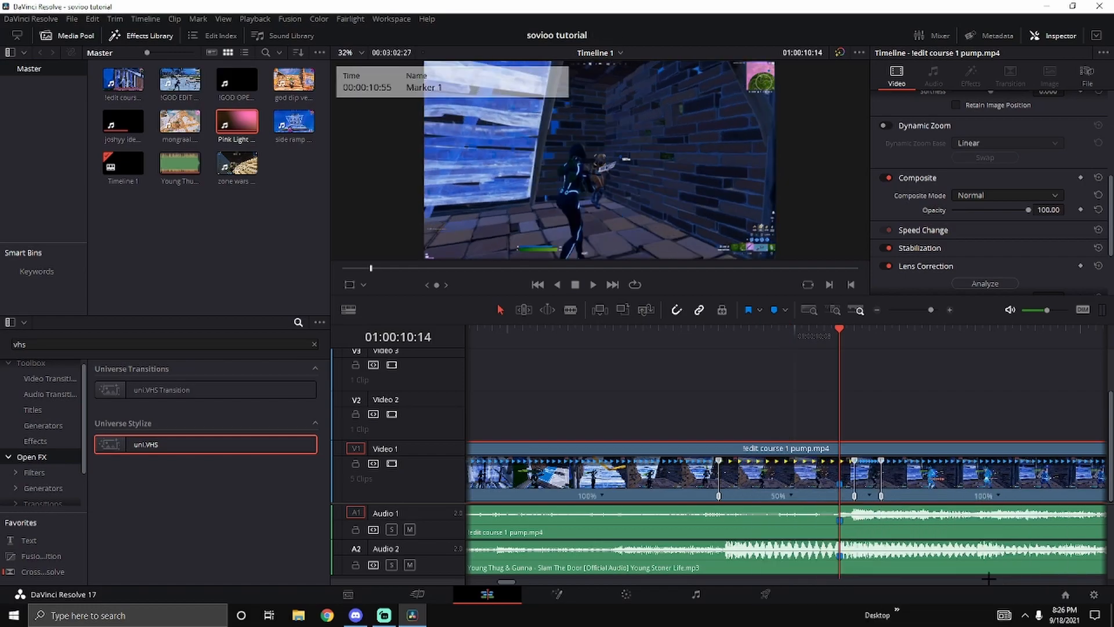
# Step: Set the section after the last speed point to 75% speed
pyautogui.click(990, 496)
pyautogui.moveTo(1036, 529)
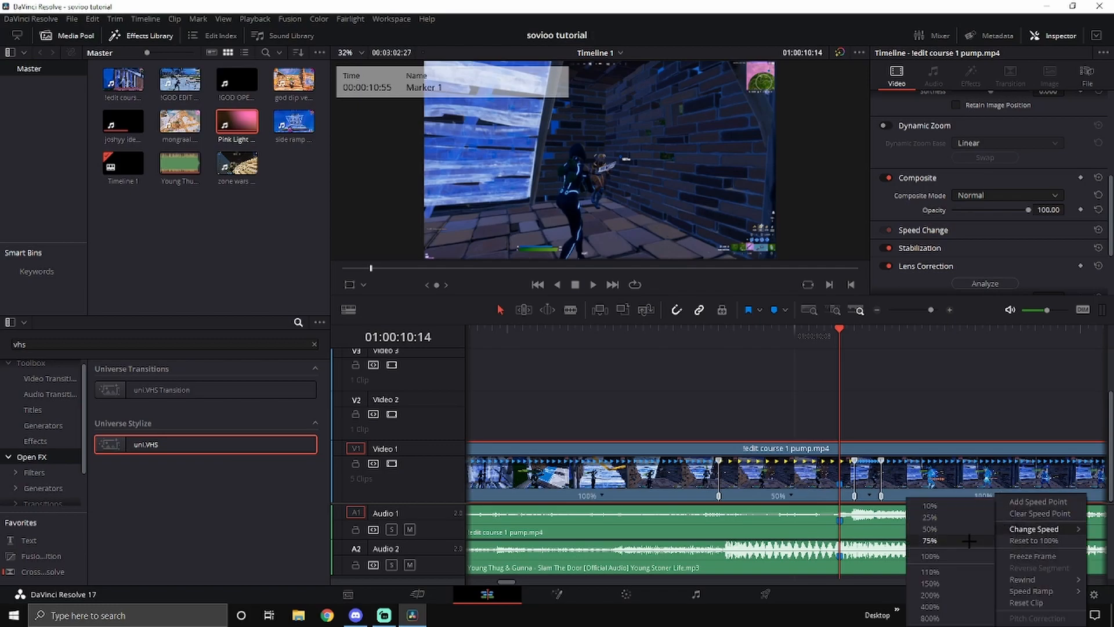
pyautogui.click(969, 541)
# Step: Shorten the 50% section by moving its end point earlier to about 01:00:10:07 and play back the speed ramp
pyautogui.moveTo(850, 497); pyautogui.dragTo(785, 496)
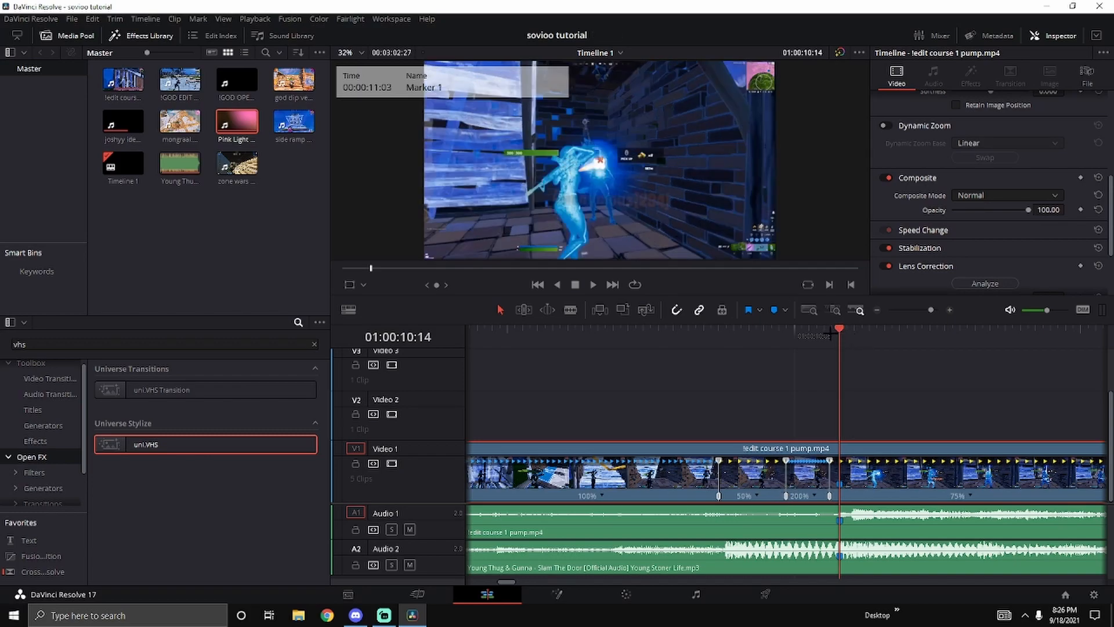
pyautogui.click(613, 328)
pyautogui.press('space')
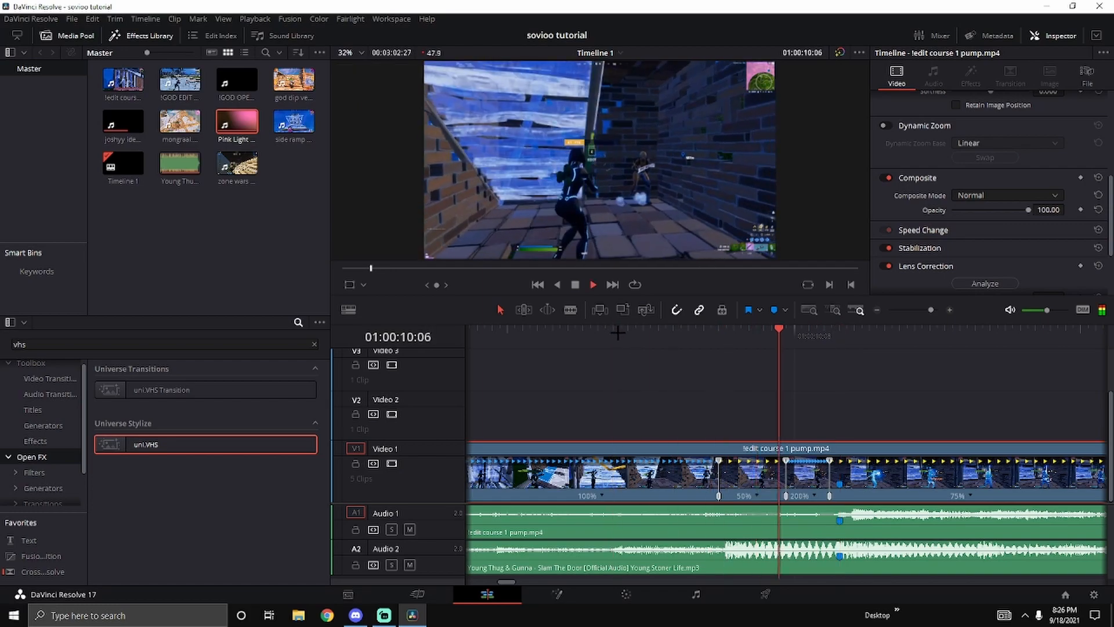
pyautogui.click(562, 331)
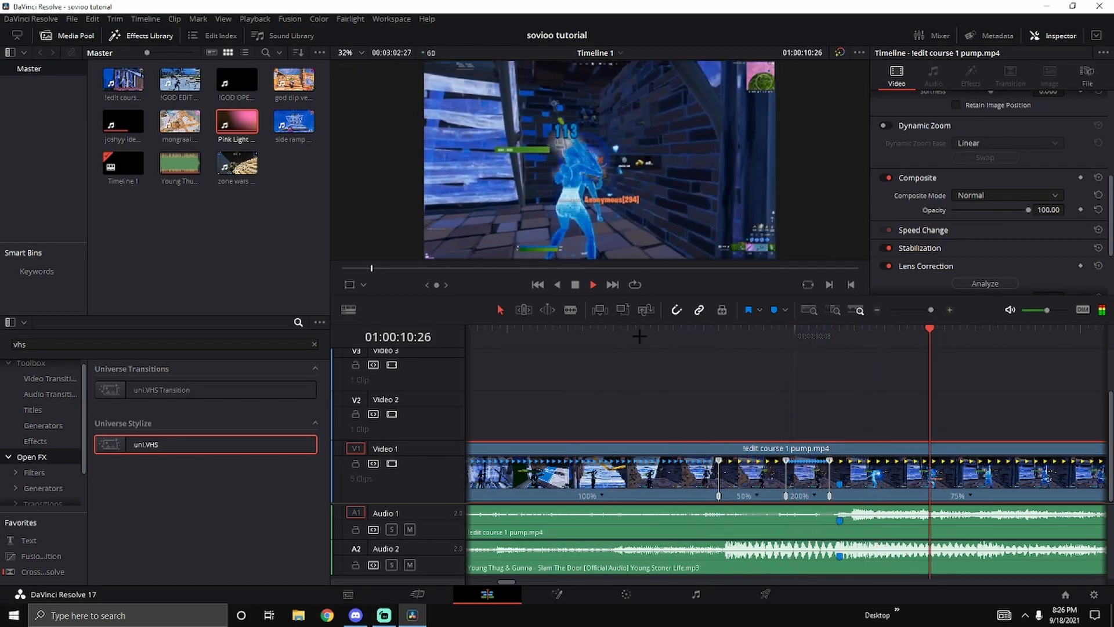
pyautogui.press('space')
# Step: Set the section after the last speed point to 50% speed and play back the slowed shot
pyautogui.click(973, 496)
pyautogui.moveTo(998, 528)
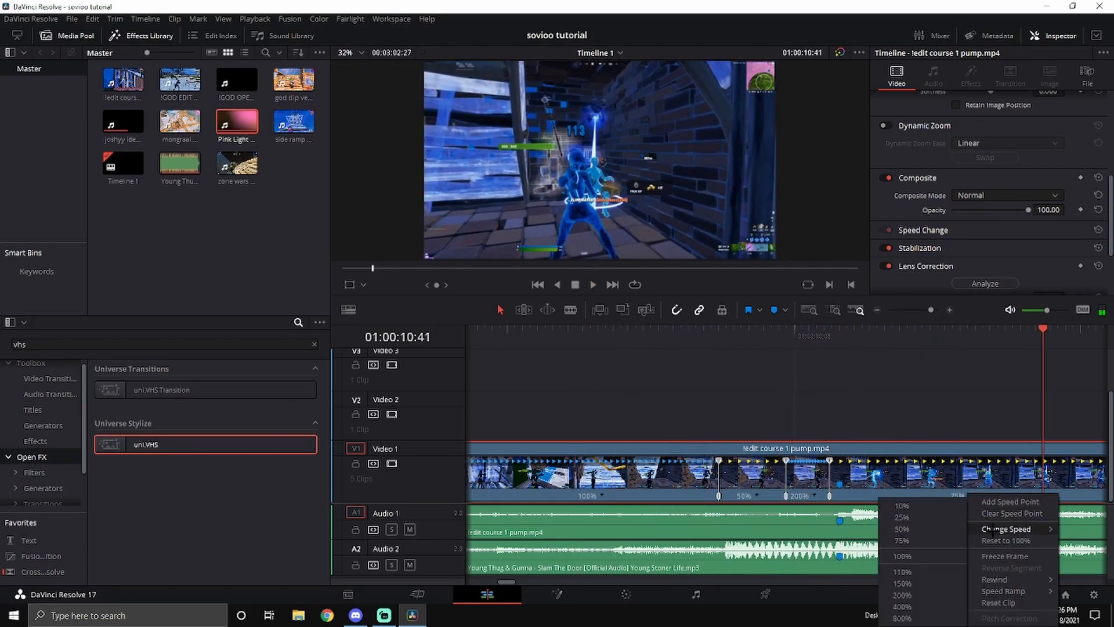
pyautogui.click(901, 529)
pyautogui.press('space')
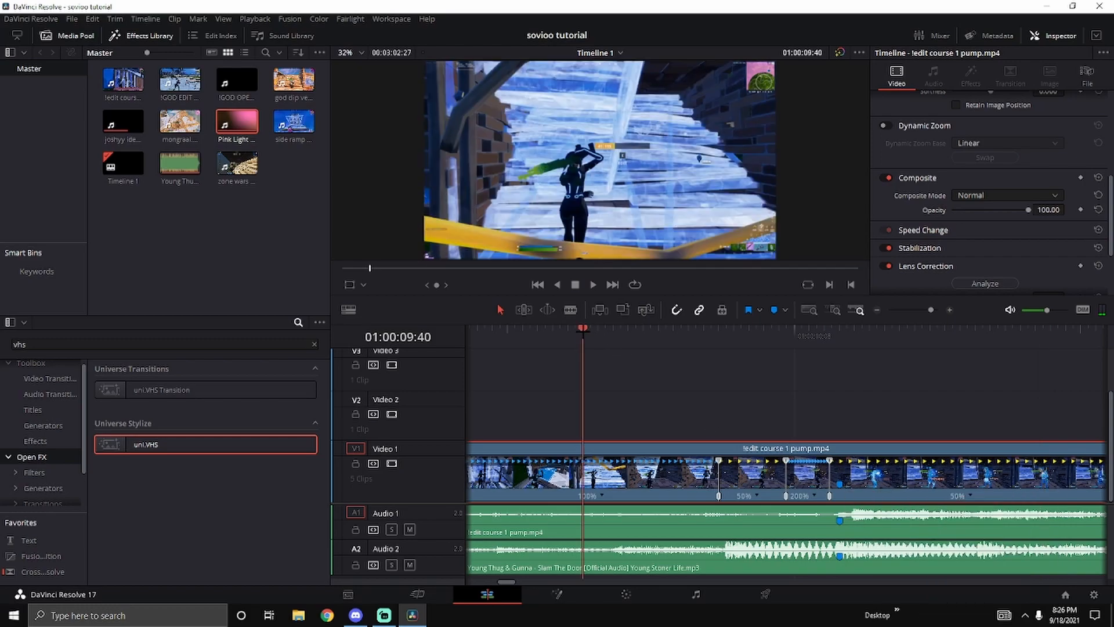
pyautogui.scroll(-3, 903, 371)
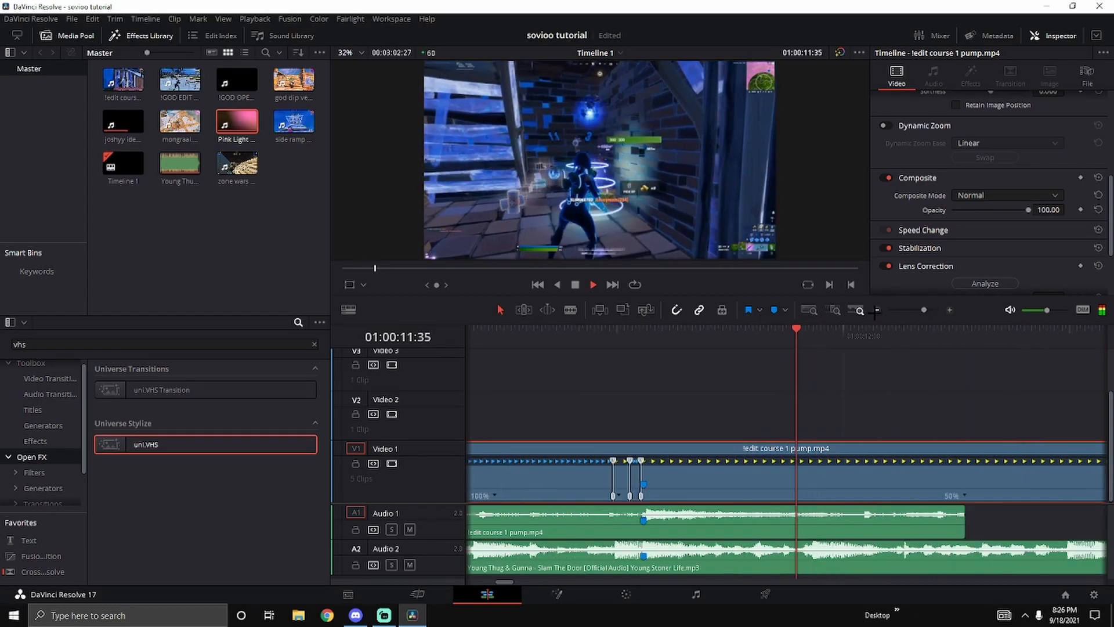
pyautogui.press('space')
# Step: Trim the end of the slowed gameplay segment back to the end of its Audio 1 clip and replay the montage
pyautogui.moveTo(1036, 492); pyautogui.dragTo(767, 493)
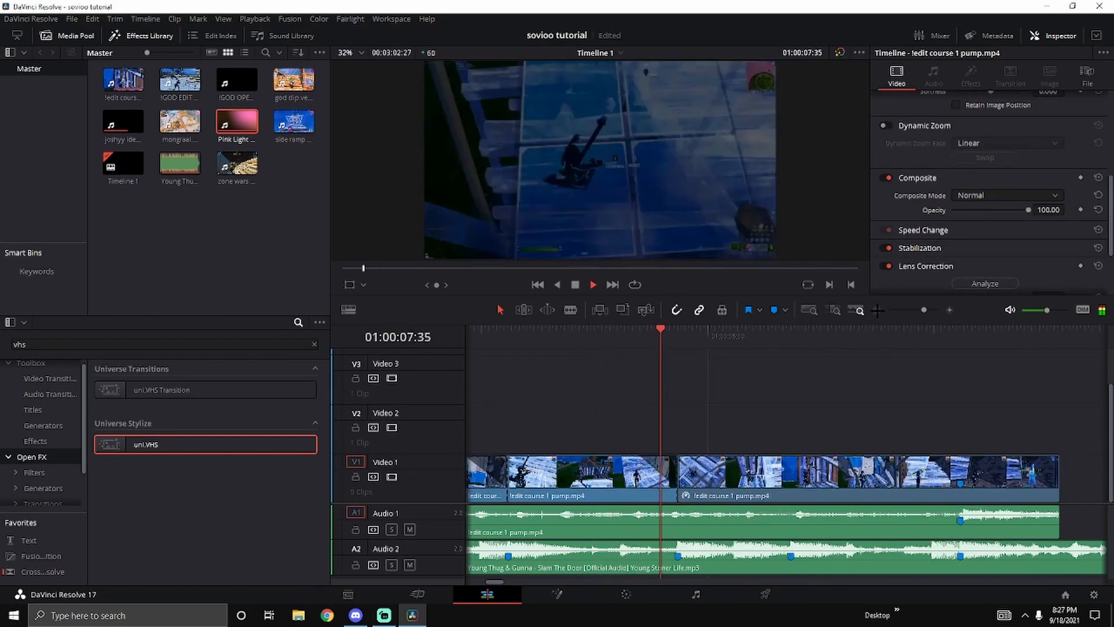
pyautogui.scroll(-2, 940, 406)
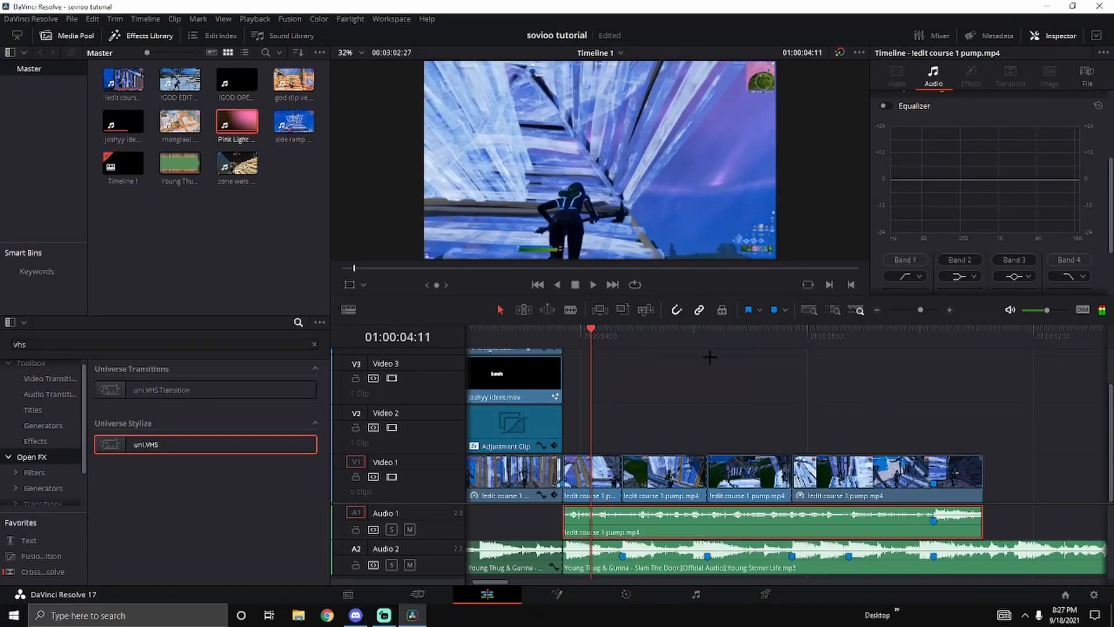
pyautogui.press('space')
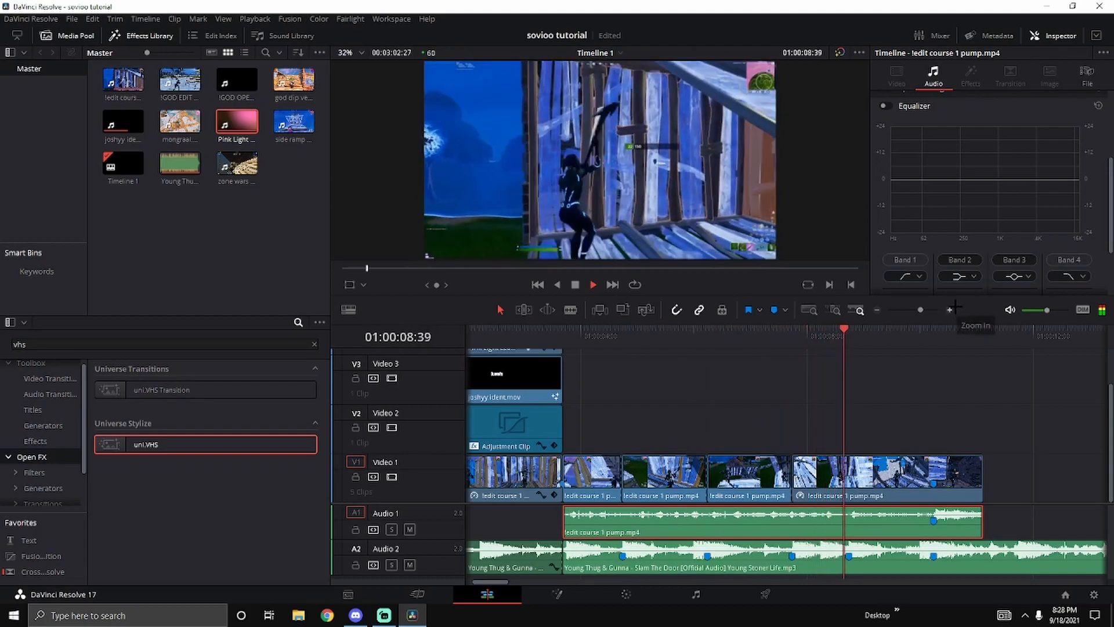
pyautogui.click(950, 309)
pyautogui.press('space')
# Step: Step back from the shot marker at 01:00:10:14 to 01:00:10:10 and shift the gameplay audio clip slightly later
pyautogui.click(799, 337)
pyautogui.click(949, 309)
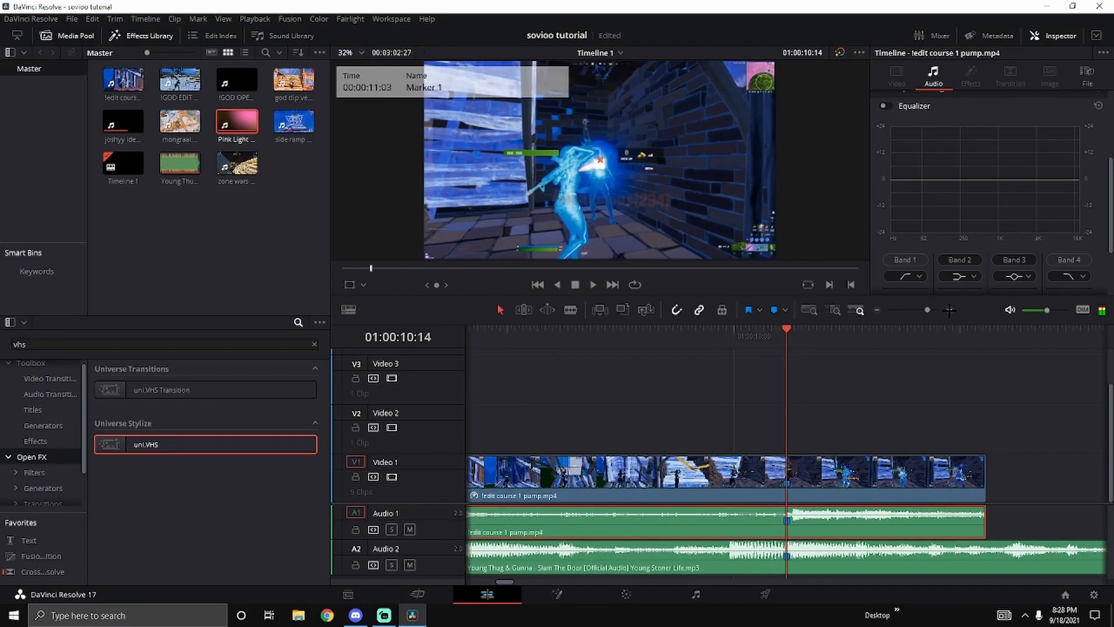
pyautogui.click(949, 310)
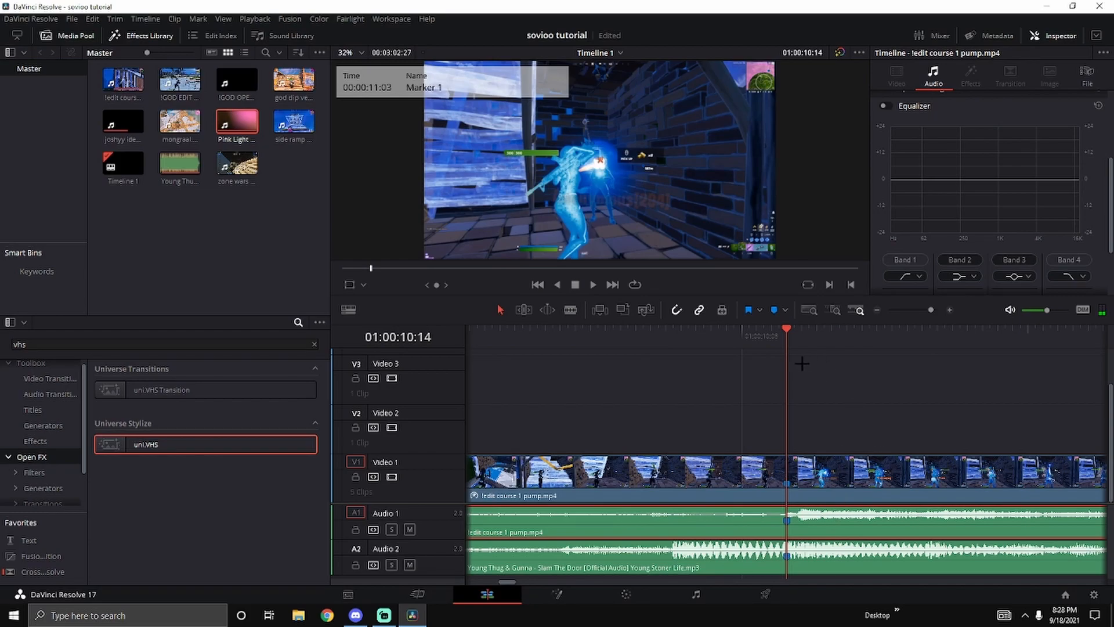
pyautogui.press('Left')
pyautogui.press('Left')
pyautogui.press('Left')
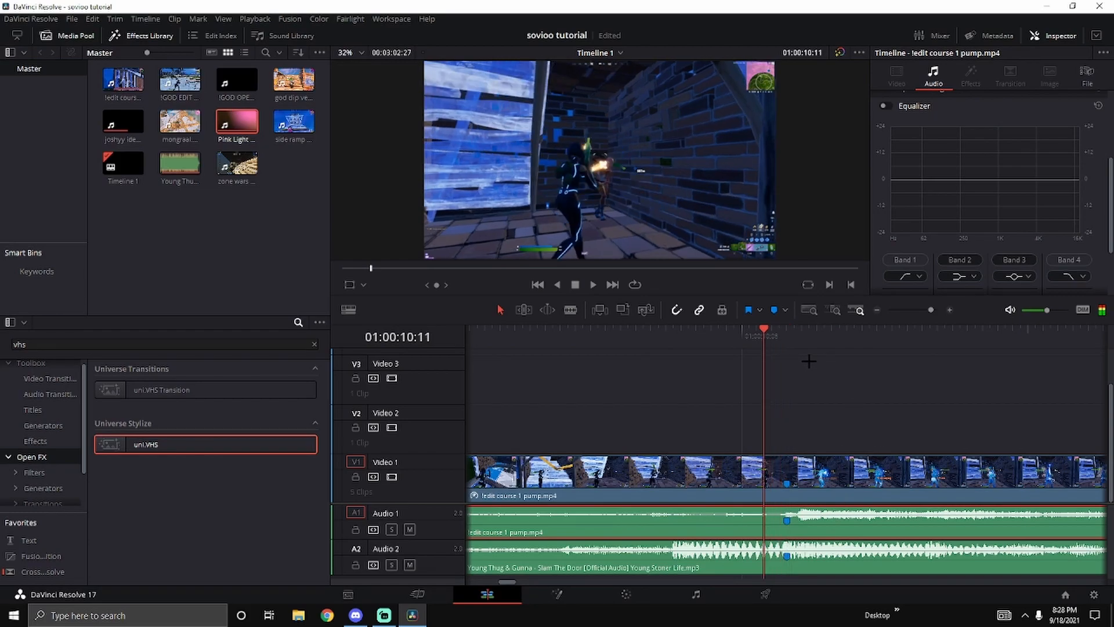
pyautogui.press('Left')
pyautogui.press('Left')
pyautogui.press('Right')
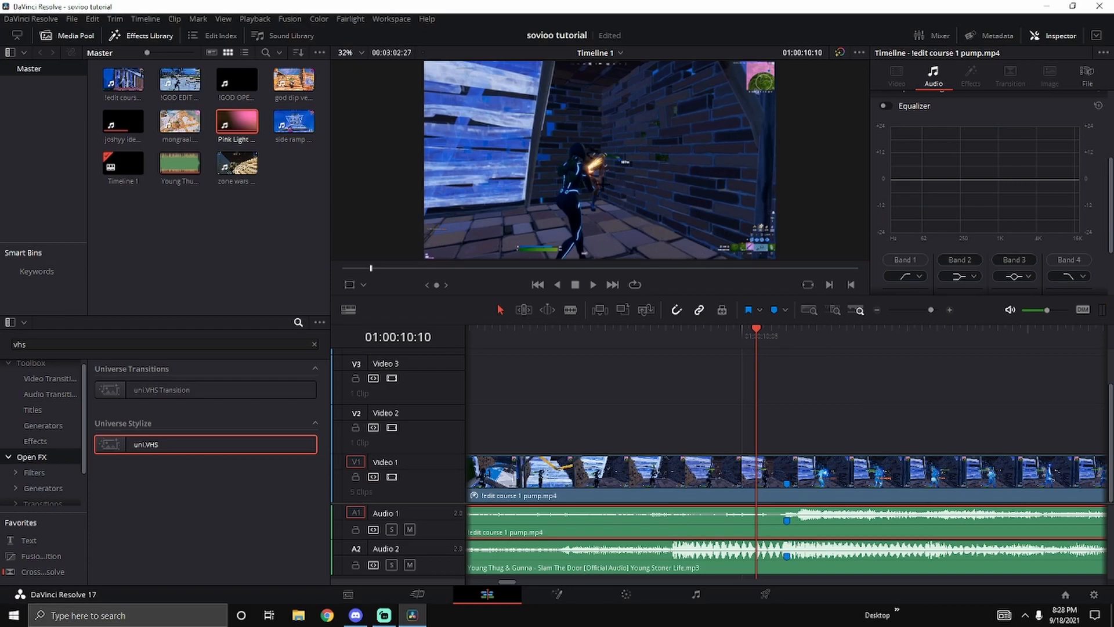
pyautogui.moveTo(786, 521)
pyautogui.mouseDown()
pyautogui.moveTo(756, 520)
pyautogui.moveTo(800, 528)
pyautogui.mouseUp()
# Step: Play back the final shot with its shifted audio and add a fade-out to the gameplay audio clip on Audio 1
pyautogui.click(590, 342)
pyautogui.press('space')
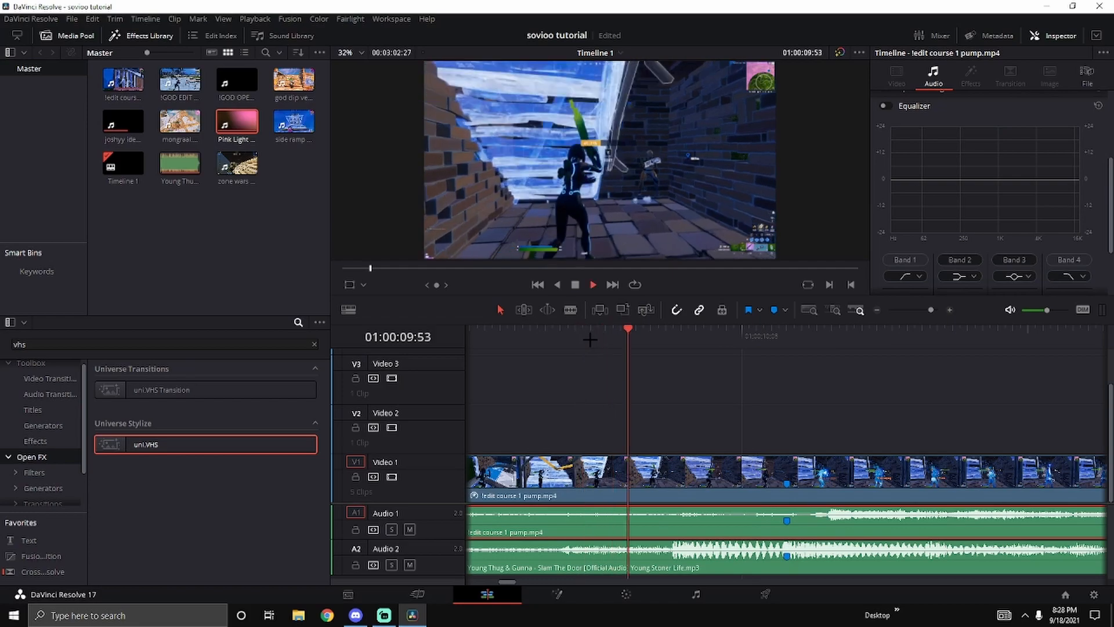
pyautogui.press('space')
pyautogui.click(876, 310)
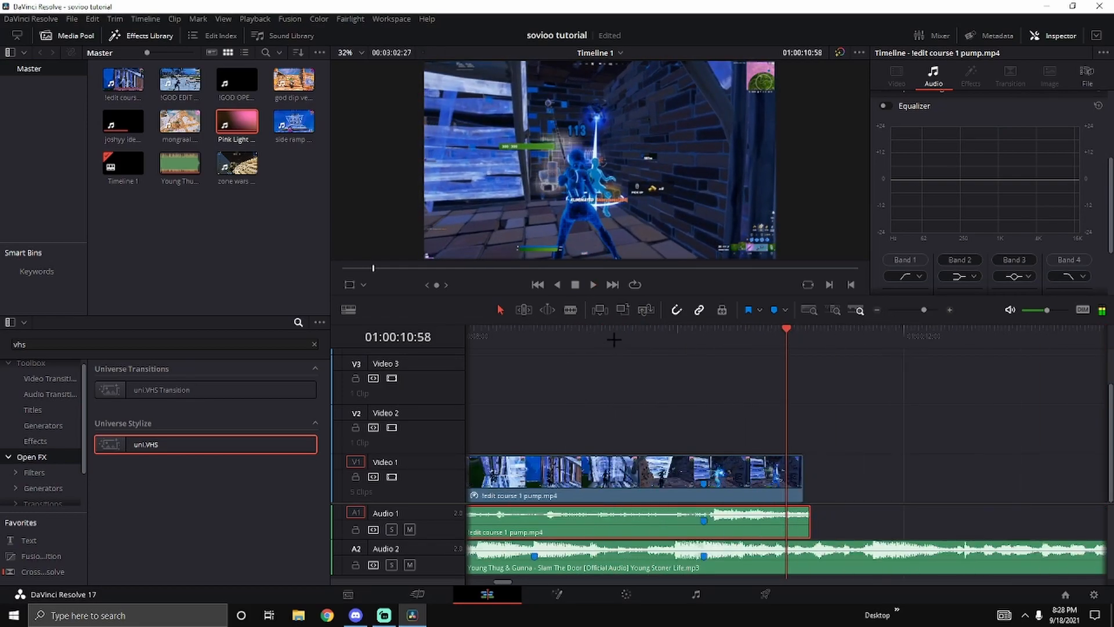
pyautogui.click(609, 336)
pyautogui.press('space')
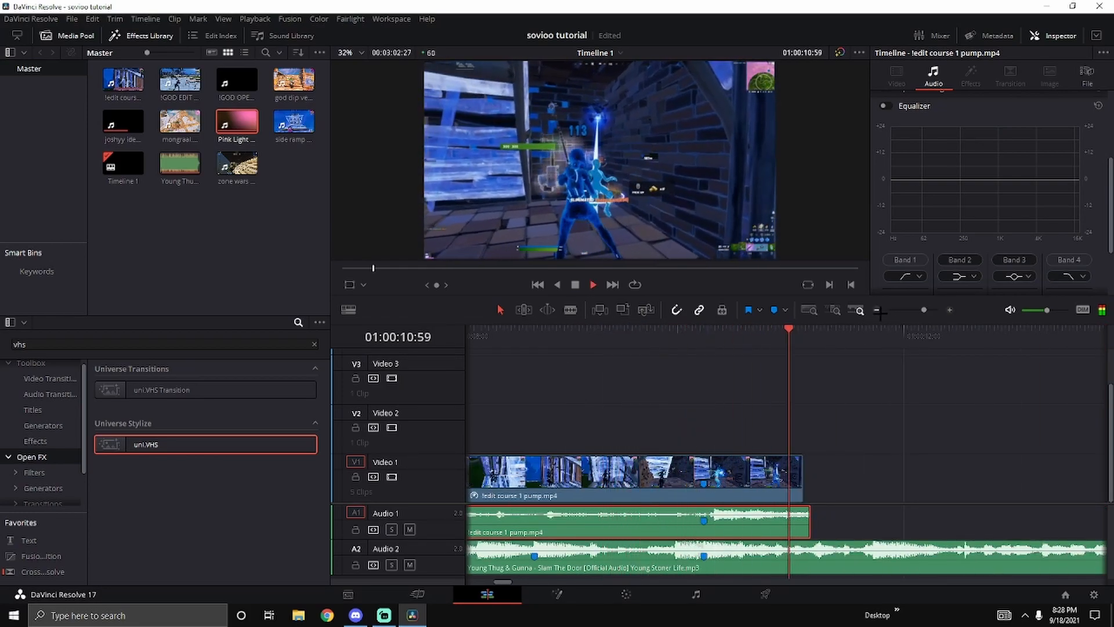
pyautogui.press('space')
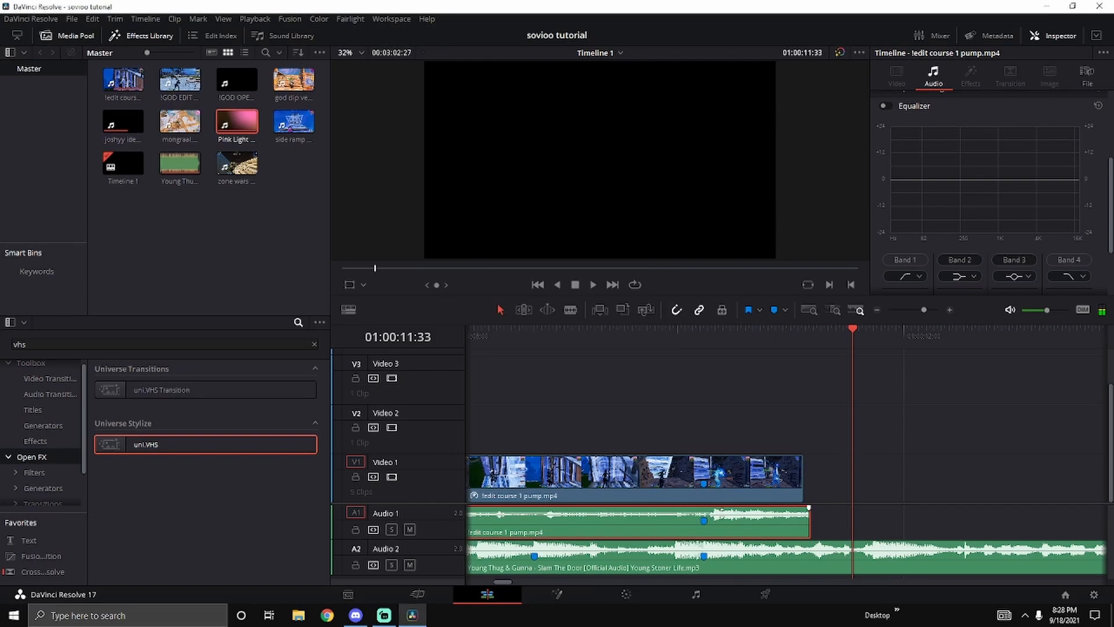
pyautogui.moveTo(721, 510); pyautogui.dragTo(723, 514)
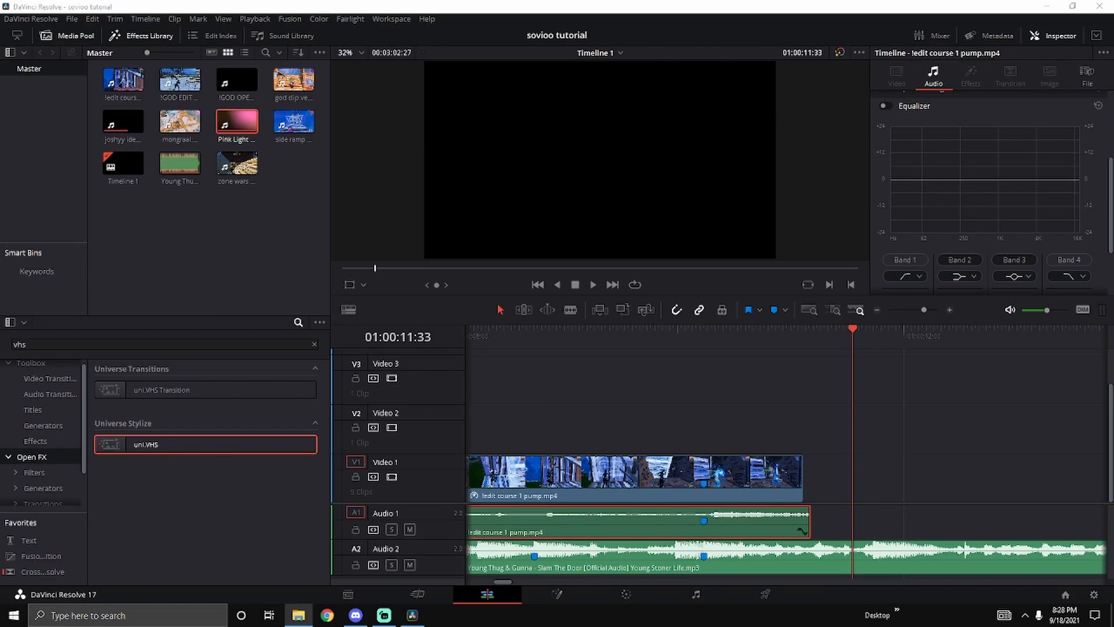
# Step: Import the Spaz 200 Kill.wav sound effect and place it on a new Audio 3 track after the last gameplay segment
pyautogui.moveTo(1, 203); pyautogui.dragTo(177, 243)
pyautogui.moveTo(123, 163); pyautogui.dragTo(908, 462)
pyautogui.moveTo(900, 476)
pyautogui.mouseDown()
pyautogui.moveTo(890, 582)
pyautogui.moveTo(898, 464)
pyautogui.mouseUp()
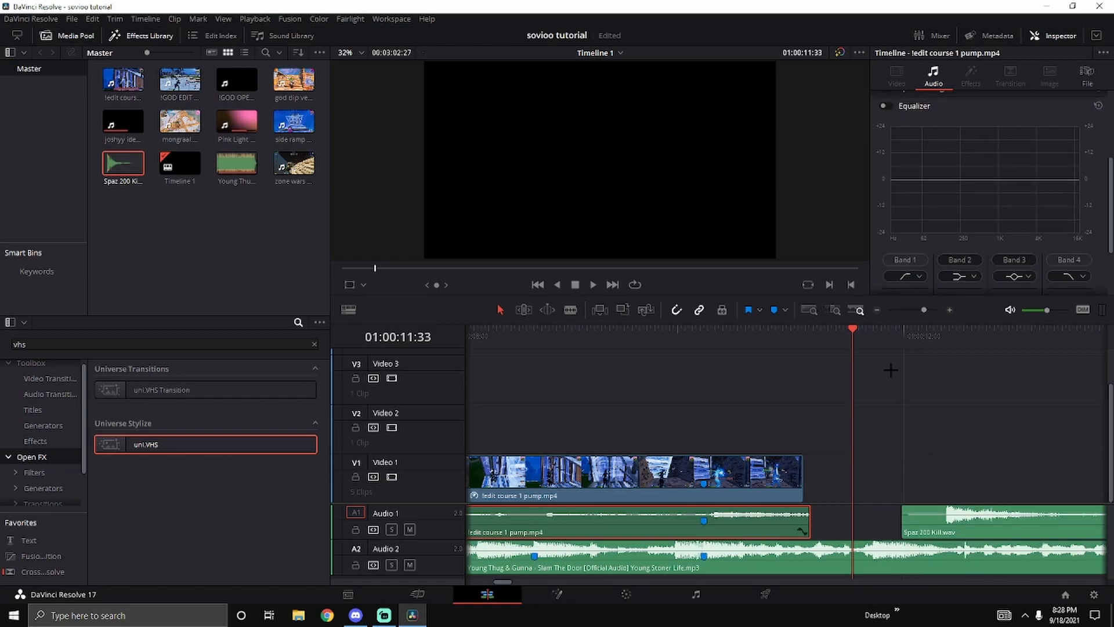
pyautogui.click(878, 312)
pyautogui.moveTo(886, 532); pyautogui.dragTo(888, 563)
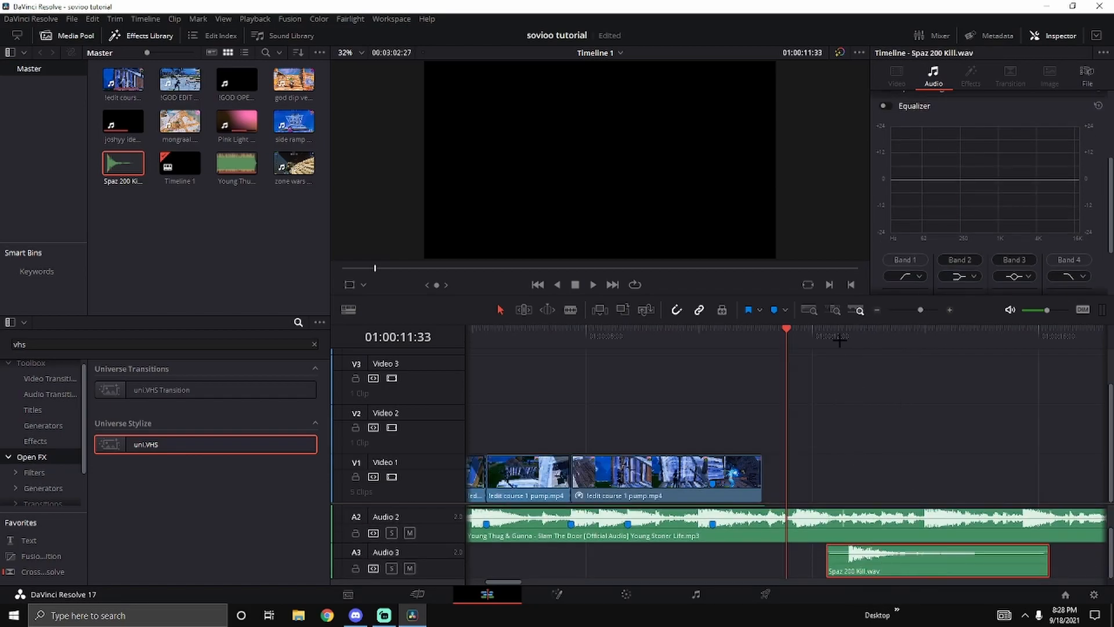
# Step: Add a marker to Spaz 200 Kill.wav where its loud hit starts, at 01:00:12:39
pyautogui.click(949, 310)
pyautogui.click(911, 336)
pyautogui.click(950, 310)
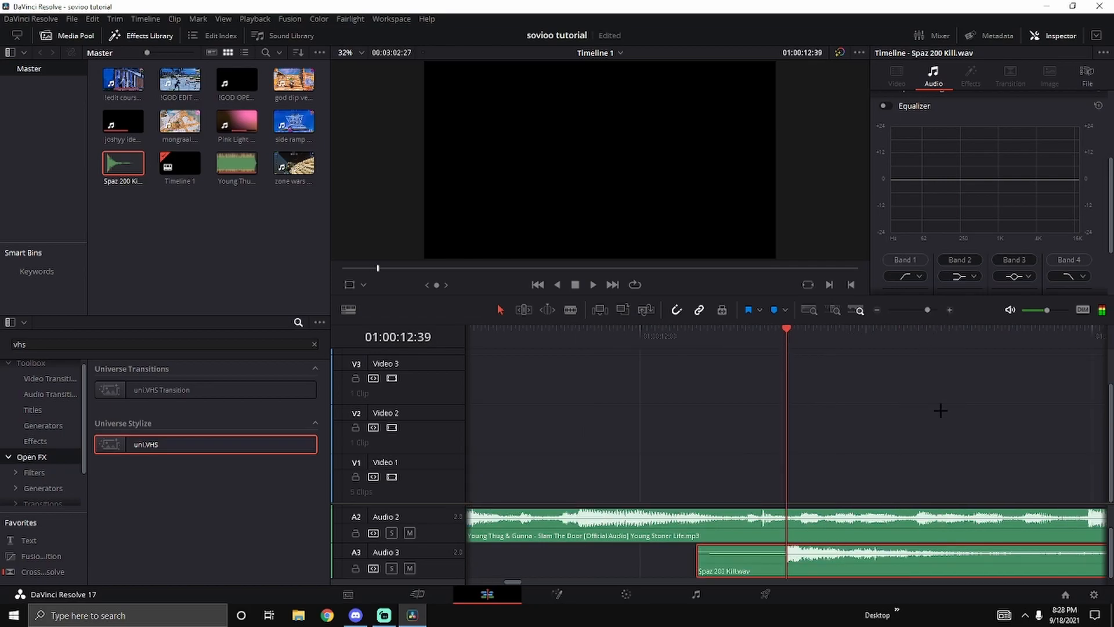
pyautogui.press('m')
pyautogui.click(877, 310)
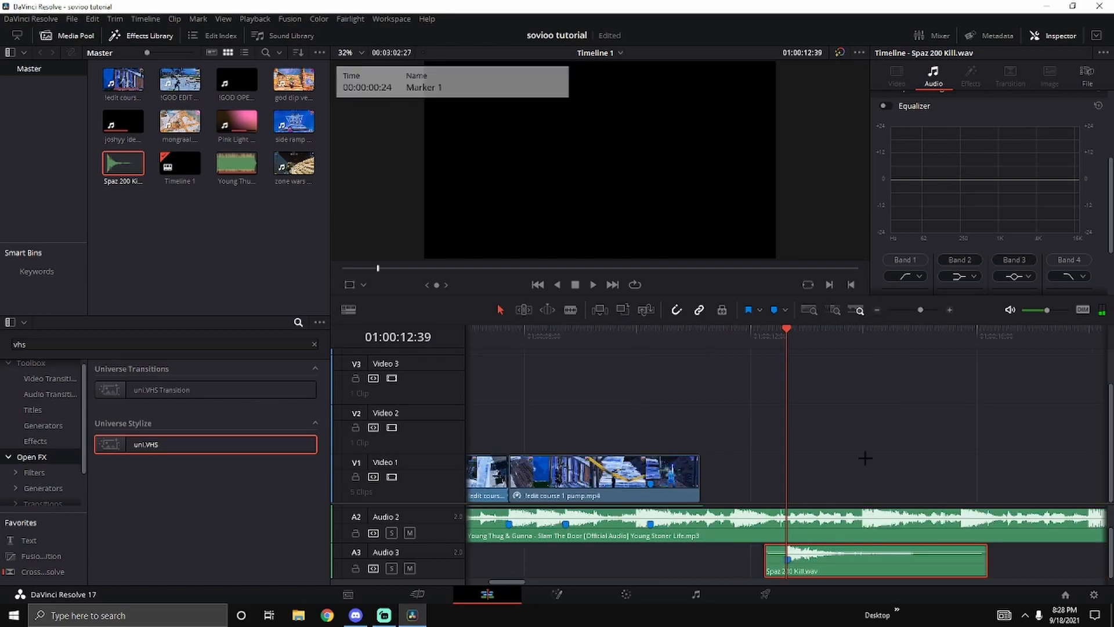
# Step: Move the kill sound so its marker lines up with the song's shot marker at 01:00:10:14 and play it back
pyautogui.moveTo(833, 562); pyautogui.dragTo(689, 560)
pyautogui.click(589, 334)
pyautogui.press('space')
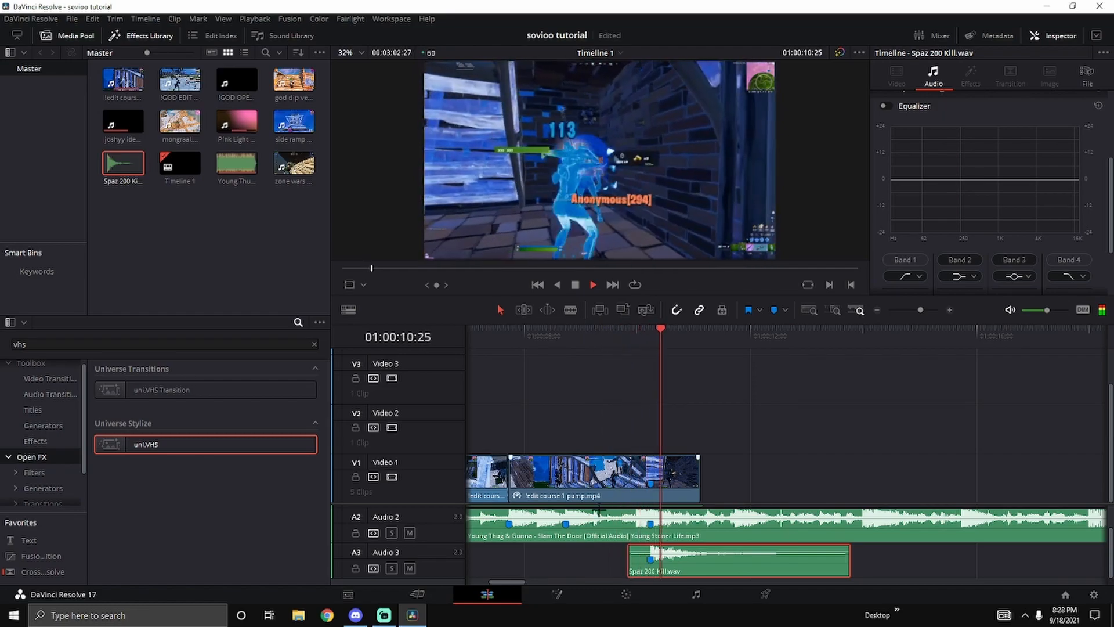
pyautogui.scroll(1, 607, 516)
pyautogui.click(590, 334)
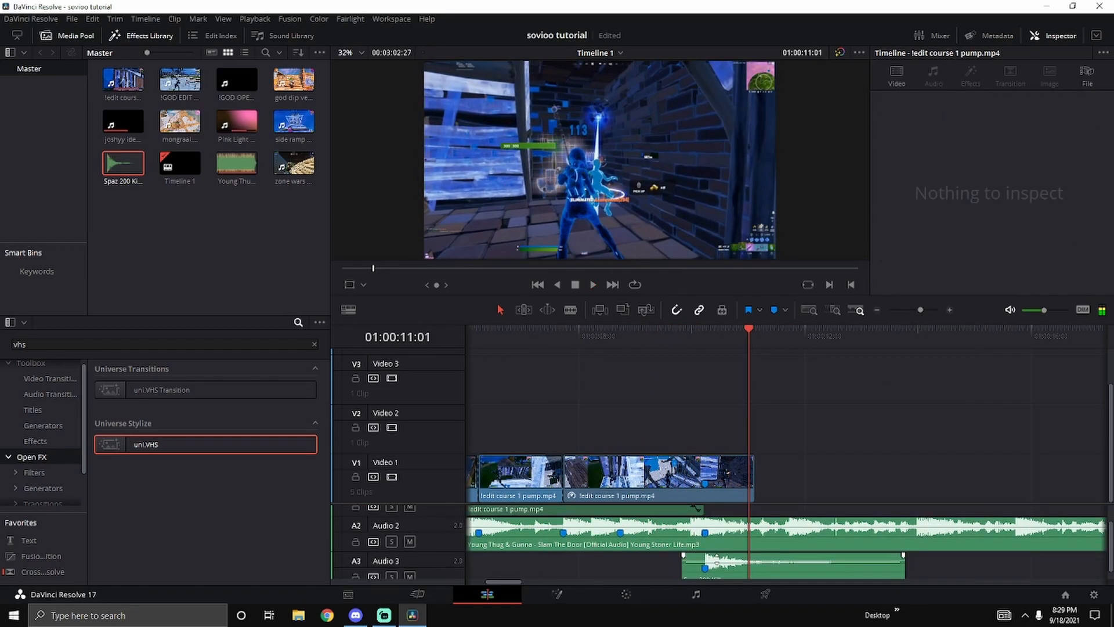
# Step: Add a fade-out to the kill sound on Audio 3 and play the final shot through to the montage's end
pyautogui.moveTo(712, 561); pyautogui.dragTo(713, 563)
pyautogui.click(680, 335)
pyautogui.press('space')
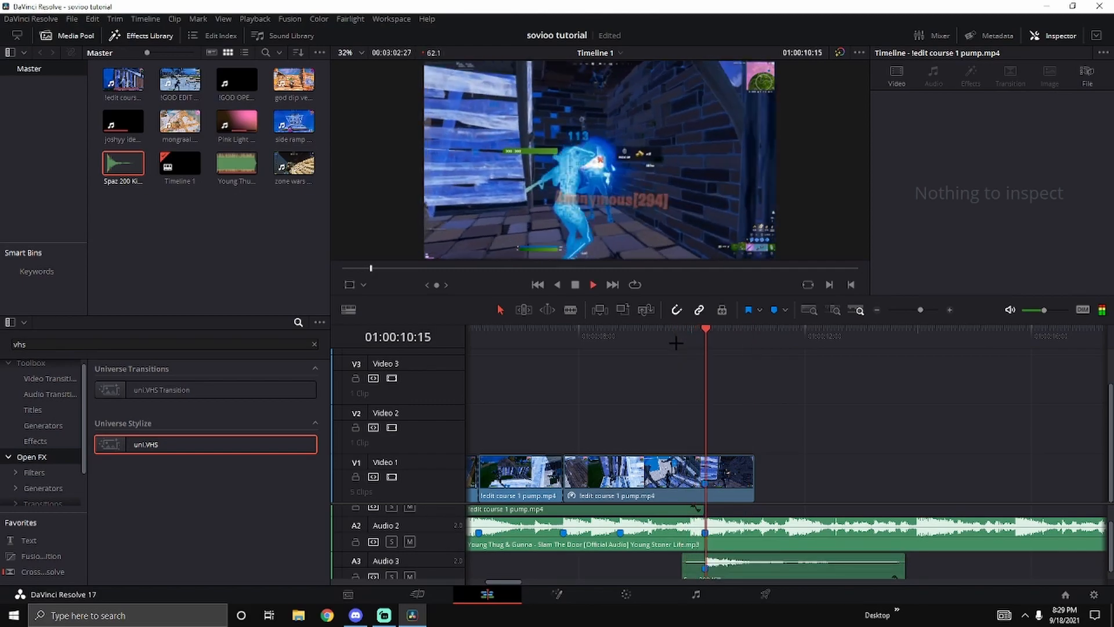
pyautogui.click(662, 331)
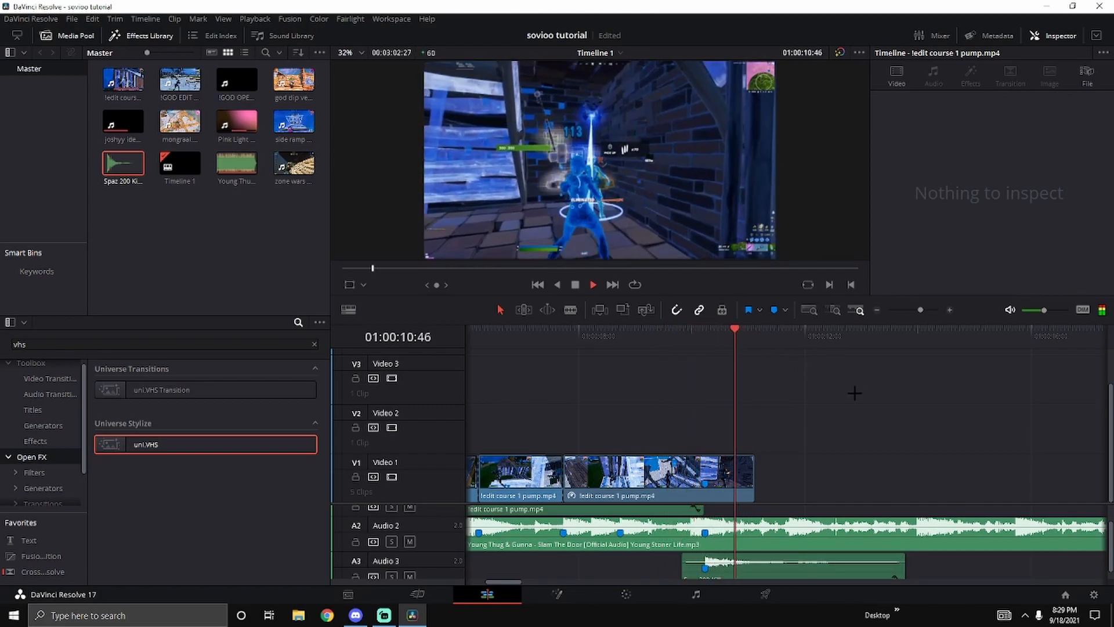
pyautogui.press('space')
pyautogui.scroll(2, 729, 500)
pyautogui.click(876, 309)
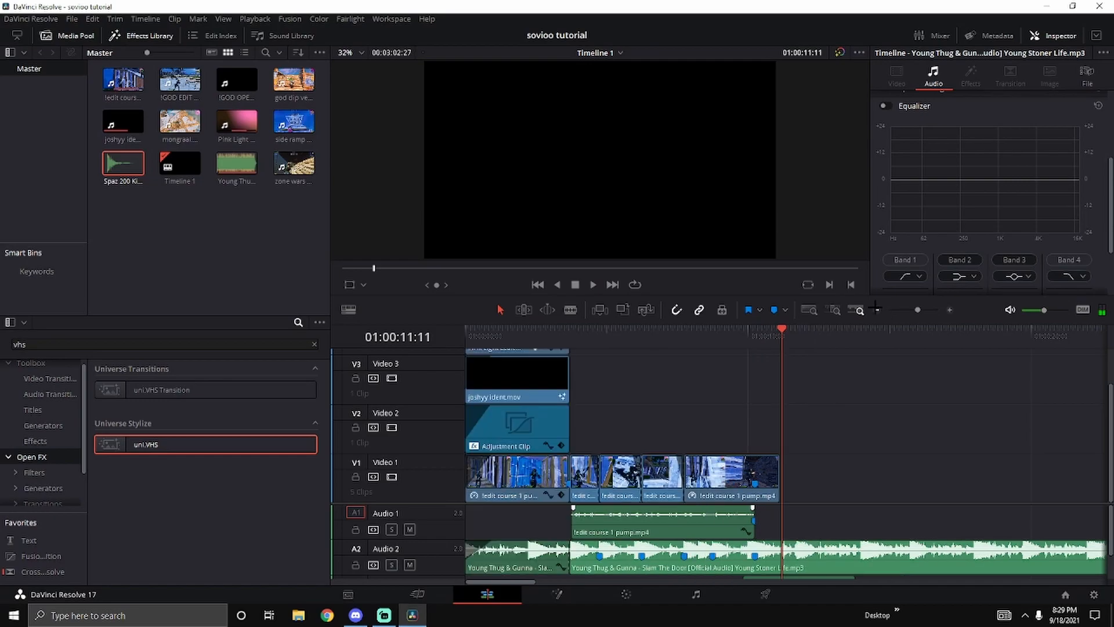
pyautogui.click(770, 337)
pyautogui.press('space')
pyautogui.press('space')
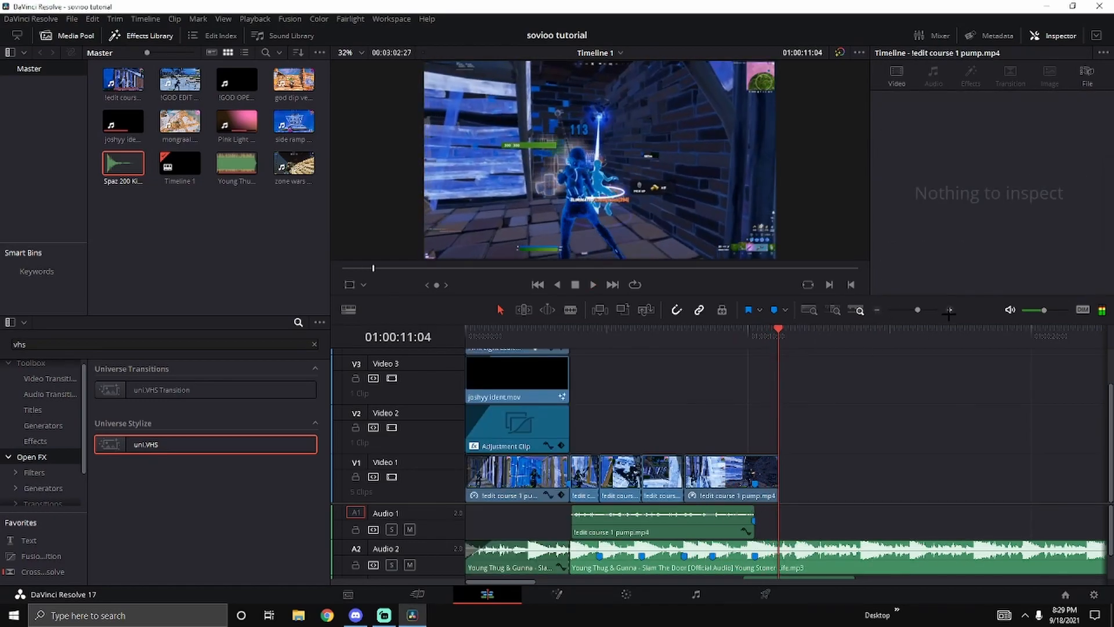
# Step: Split the last gameplay clip on Video 1 at 01:00:09:45, just before the final shot
pyautogui.click(949, 310)
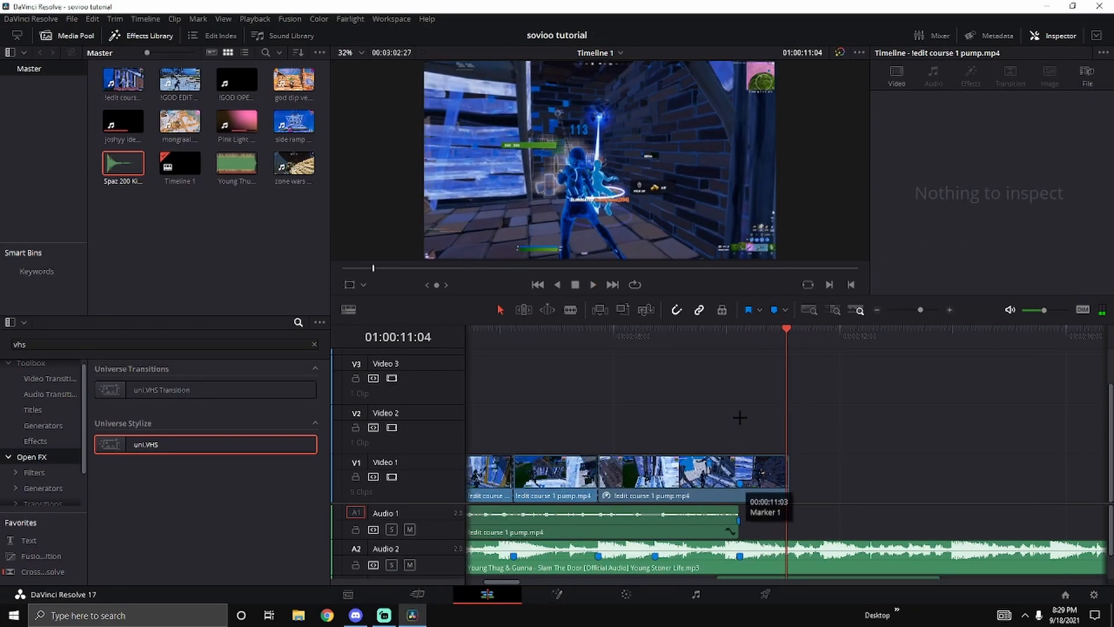
pyautogui.click(745, 342)
pyautogui.moveTo(747, 343)
pyautogui.mouseDown()
pyautogui.moveTo(604, 345)
pyautogui.moveTo(711, 344)
pyautogui.mouseUp()
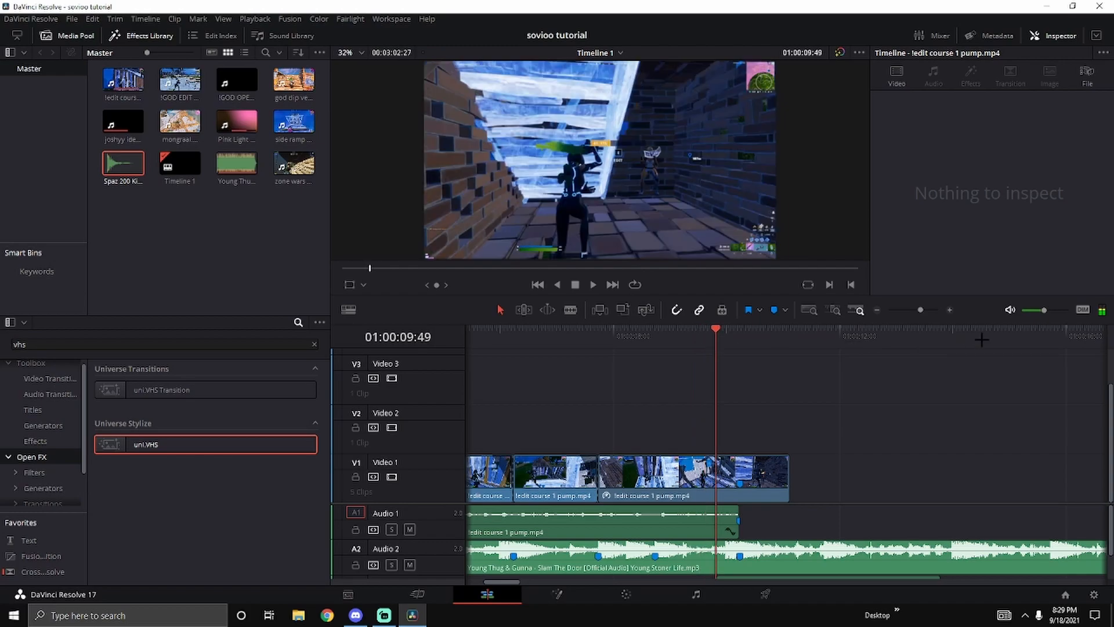
pyautogui.click(950, 310)
pyautogui.press('Left')
pyautogui.press('Left')
pyautogui.press('Left')
pyautogui.press('Left')
pyautogui.press('Left')
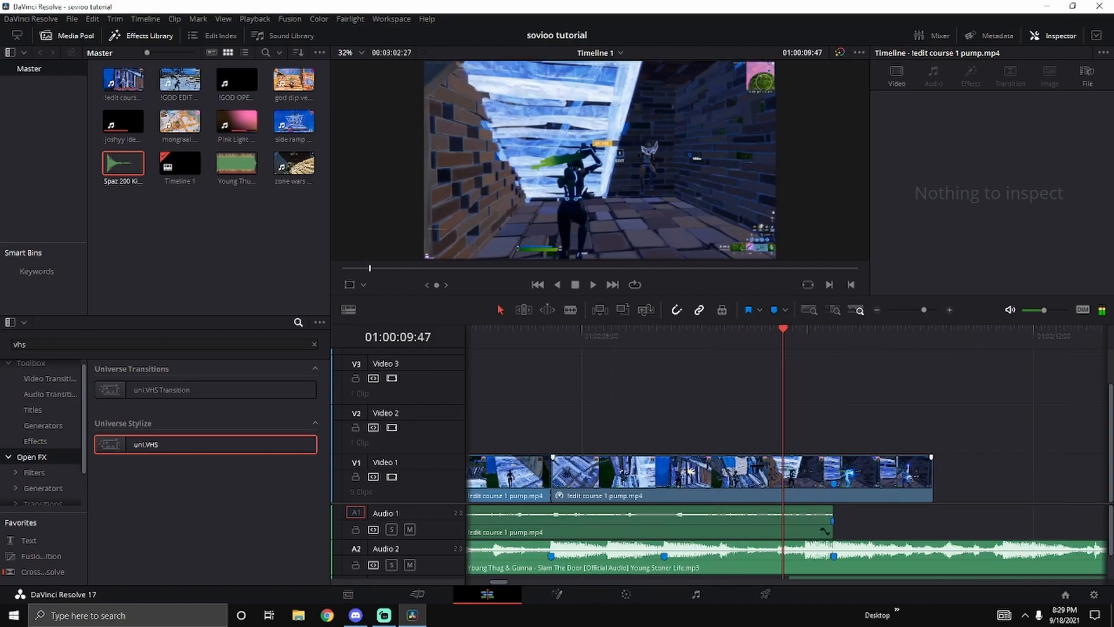
pyautogui.press('Left')
pyautogui.press('Left')
pyautogui.press('Left')
pyautogui.press('Right')
pyautogui.press('Right')
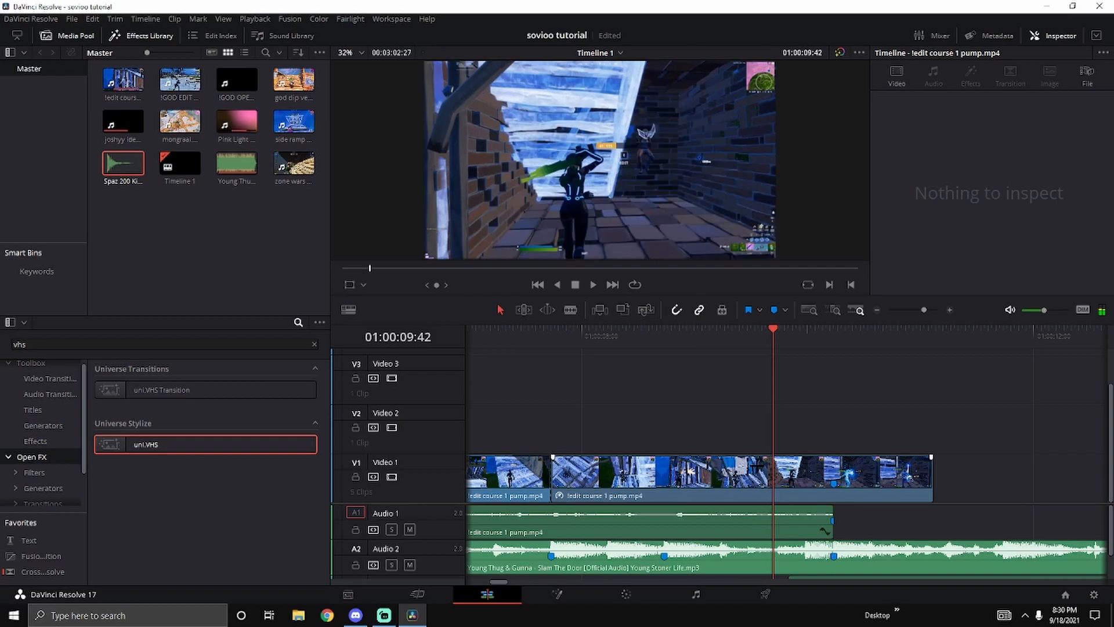
pyautogui.press('Right')
pyautogui.press('Right')
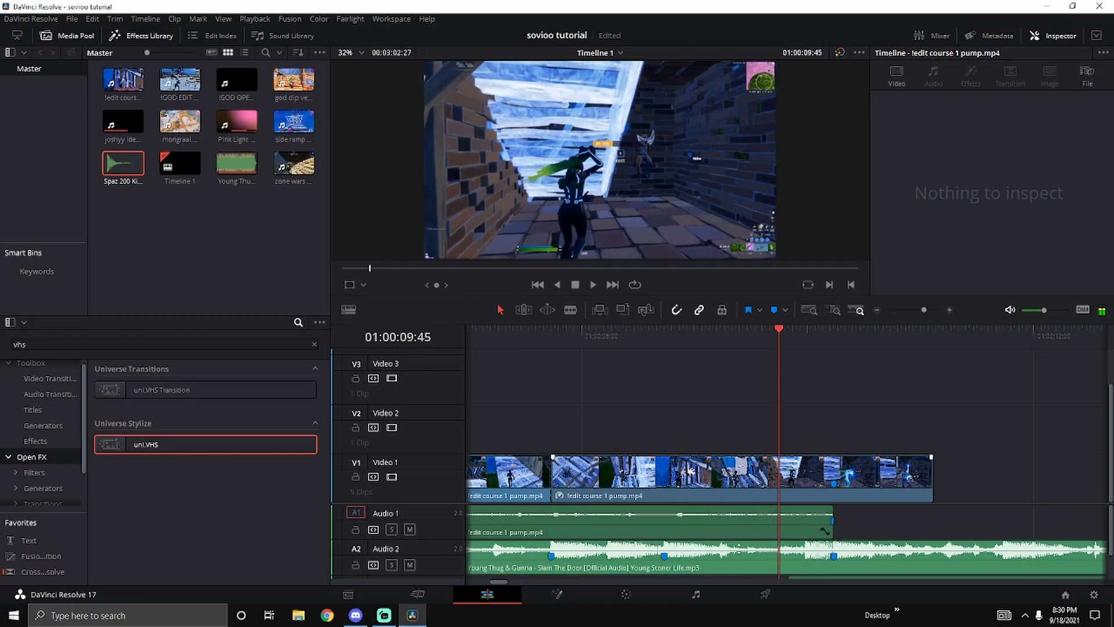
pyautogui.click(807, 480)
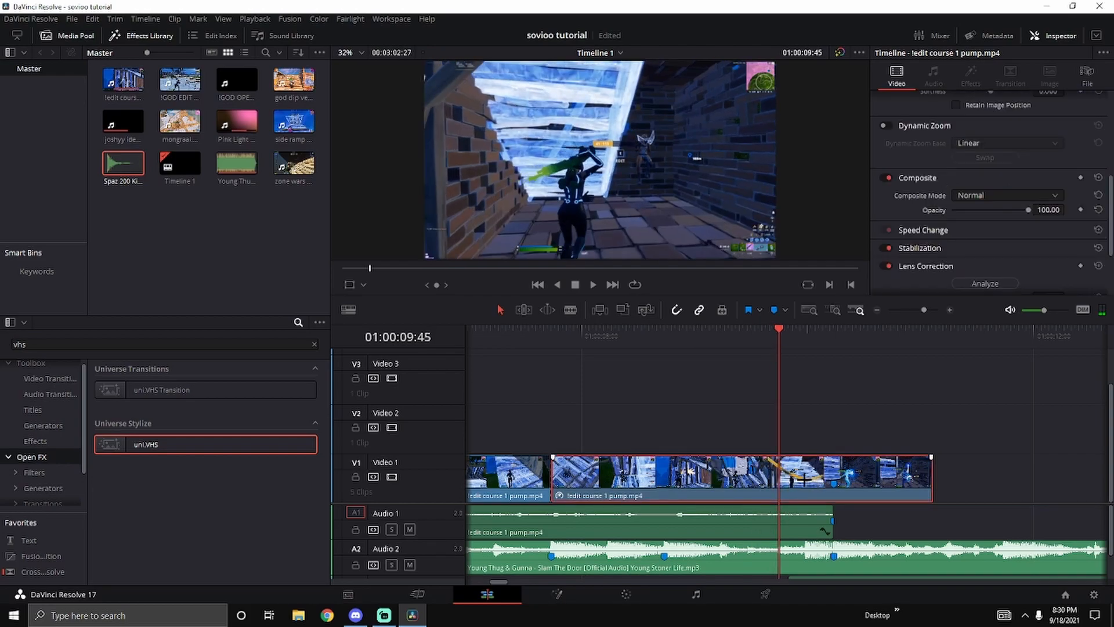
pyautogui.hotkey('ctrl', 'b')
# Step: Split the last gameplay clip on Video 1 again at 01:00:10:08 to isolate a short segment before the shot
pyautogui.moveTo(809, 334); pyautogui.dragTo(817, 334)
pyautogui.click(949, 310)
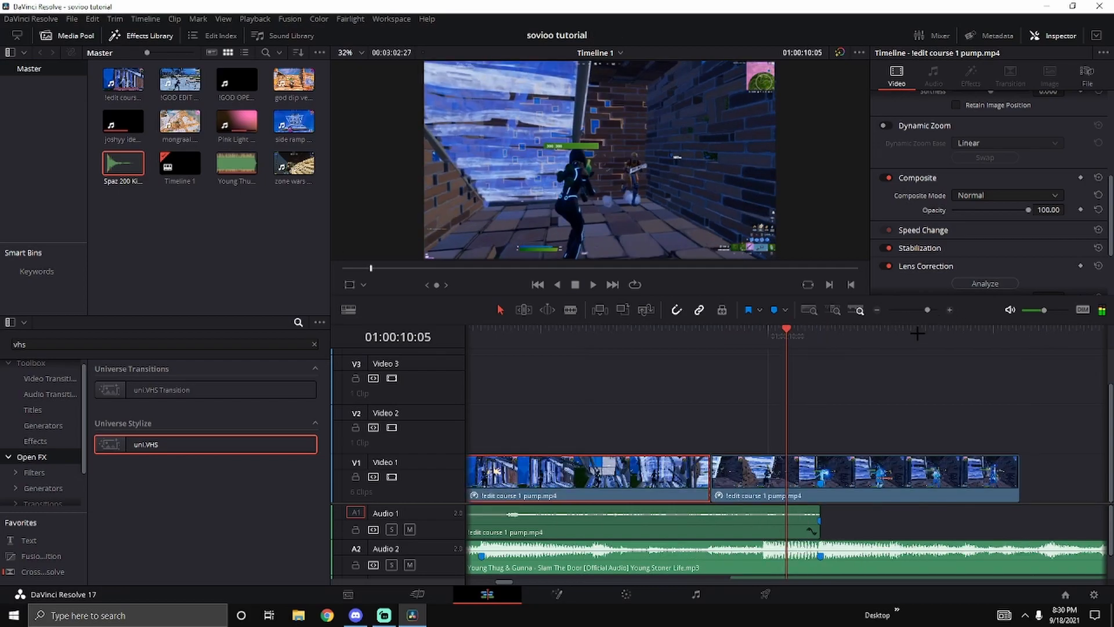
pyautogui.press('Left')
pyautogui.press('Left')
pyautogui.press('Left')
pyautogui.press('Left')
pyautogui.press('Left')
pyautogui.press('Left')
pyautogui.press('Right')
pyautogui.press('Right')
pyautogui.press('Right')
pyautogui.press('Right')
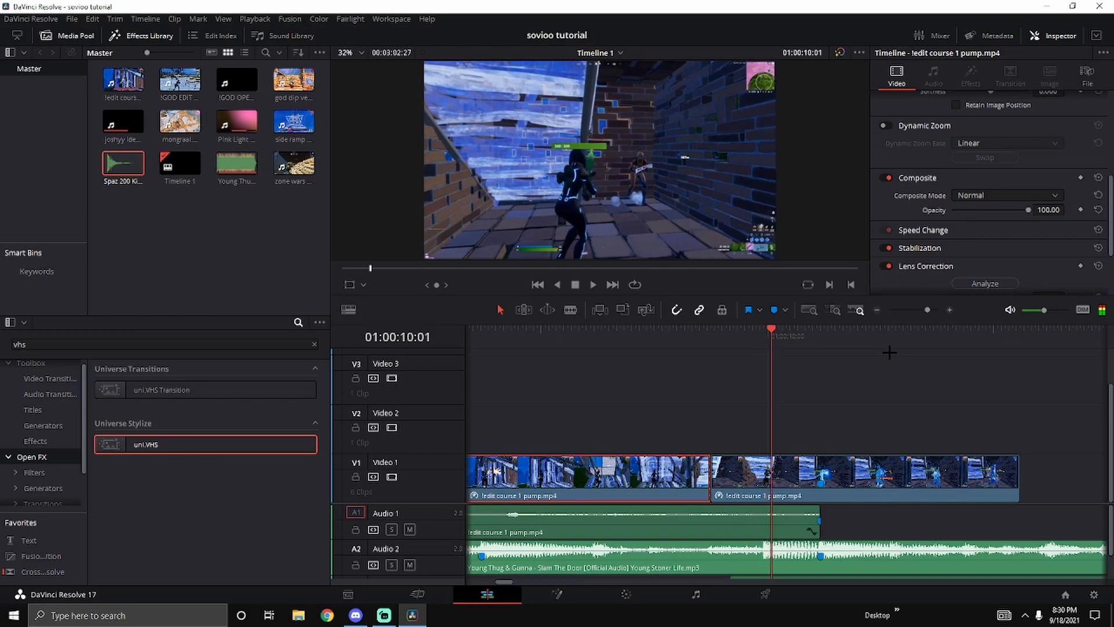
pyautogui.press('Right')
pyautogui.press('Right')
pyautogui.press('Right')
pyautogui.press('Right')
pyautogui.press('Right')
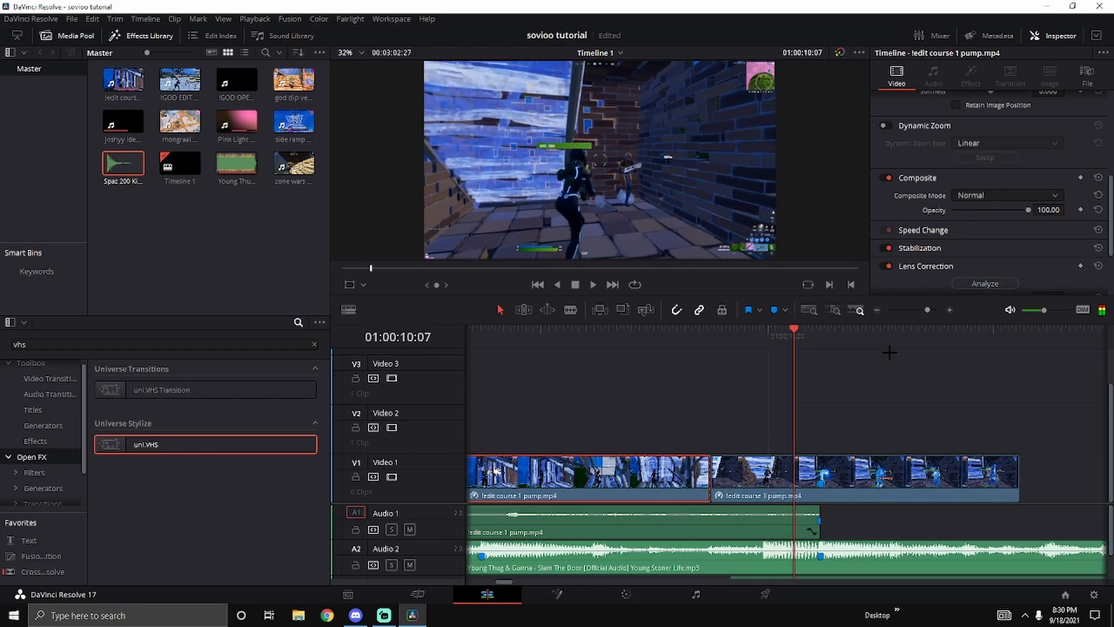
pyautogui.click(772, 473)
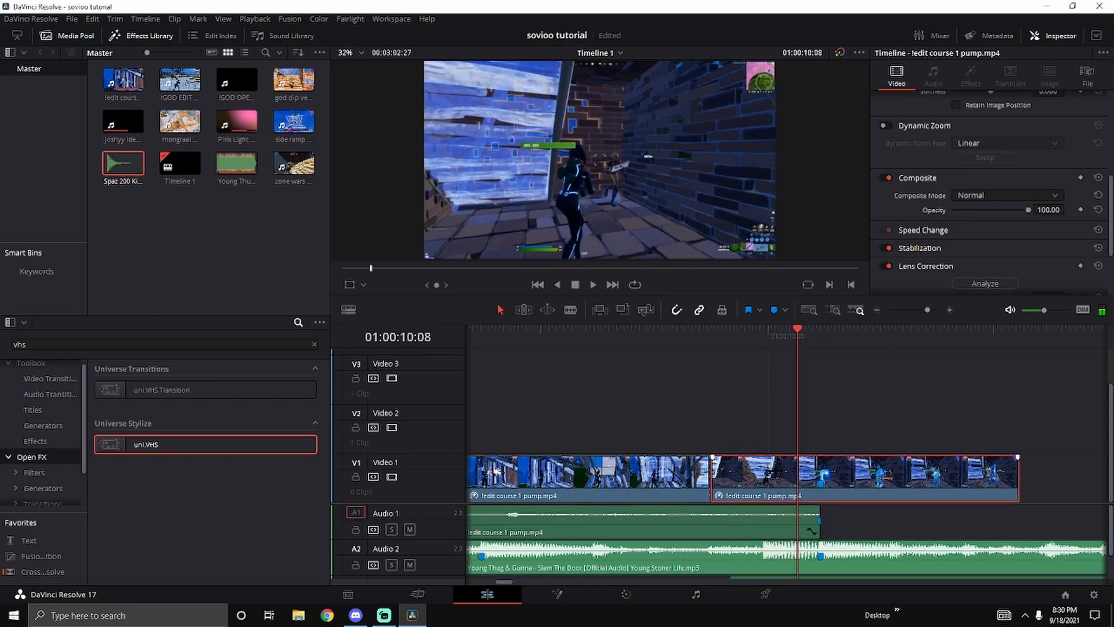
pyautogui.hotkey('ctrl', 'b')
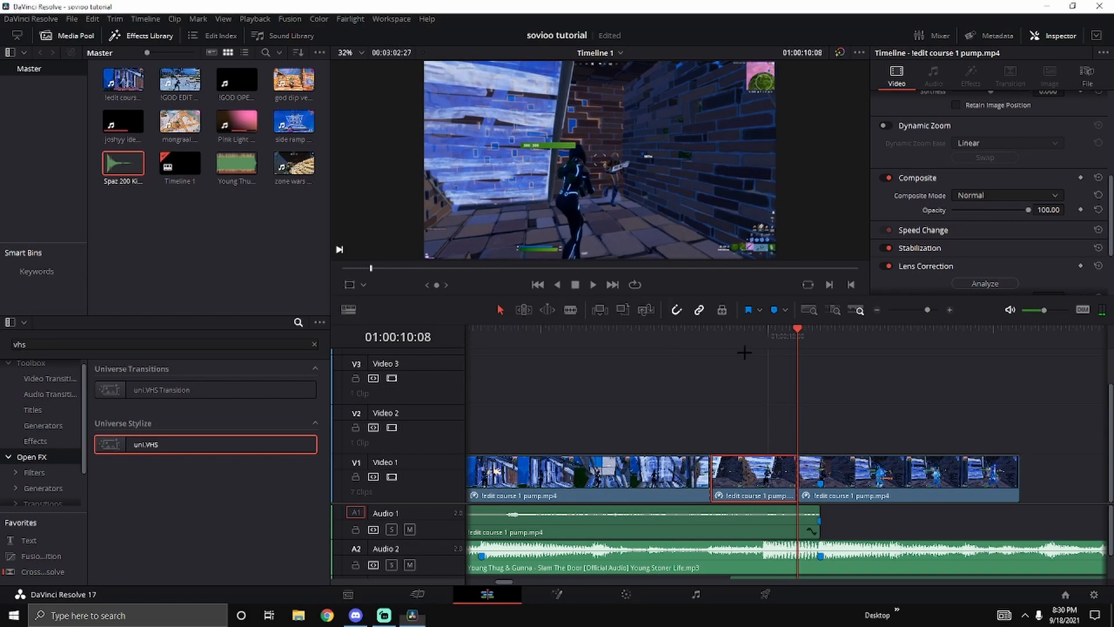
# Step: Duplicate the short isolated segment onto Video 2, directly above the original
pyautogui.doubleClick(750, 477)
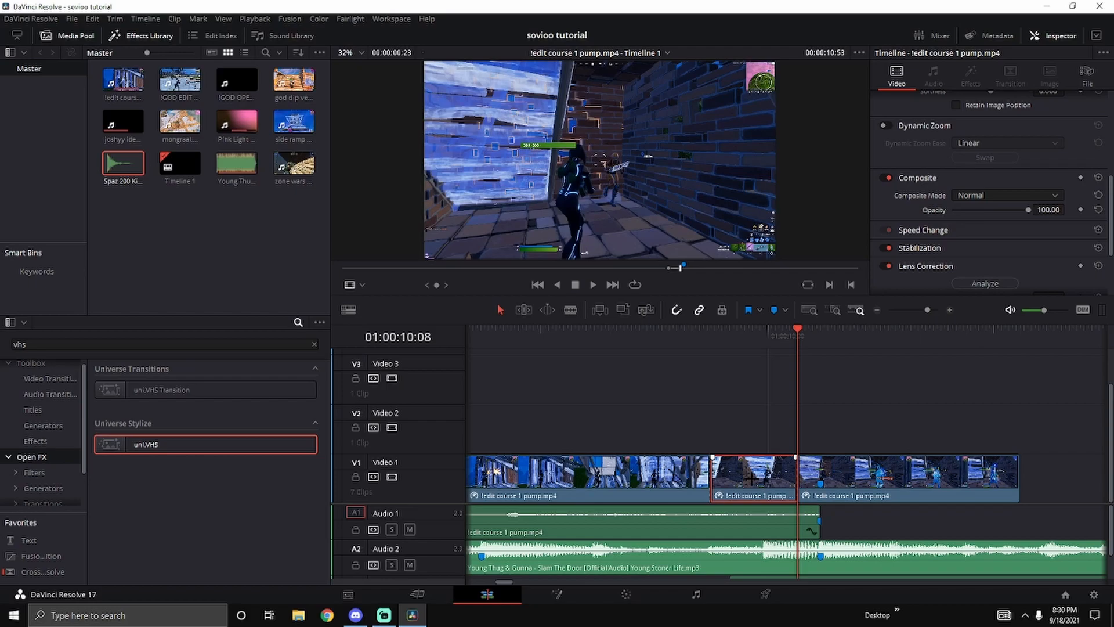
pyautogui.click(750, 477)
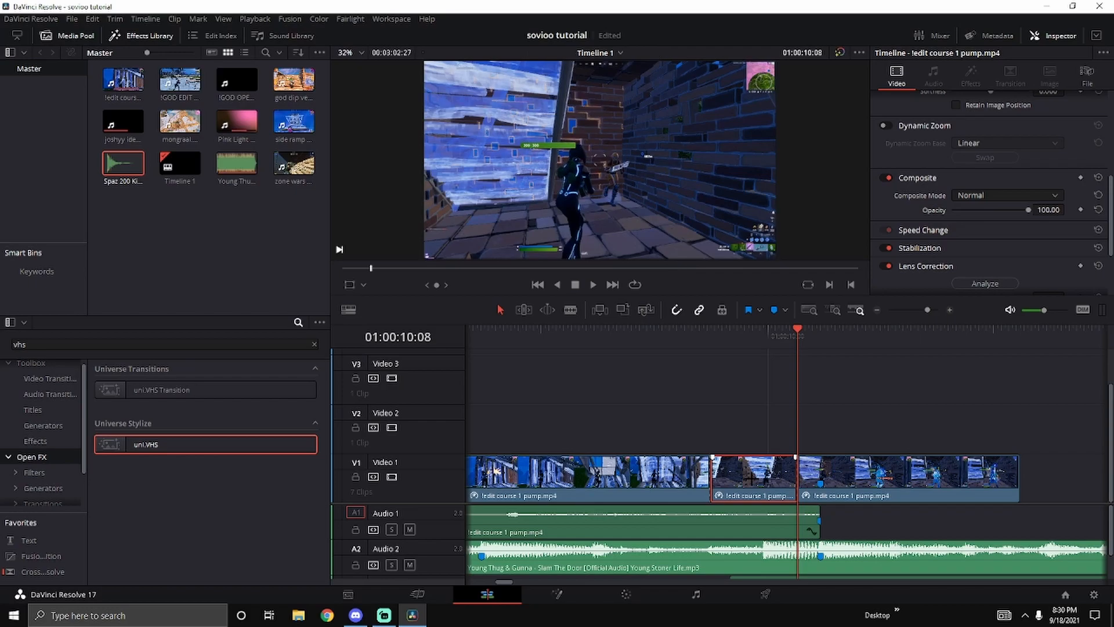
pyautogui.moveTo(750, 477); pyautogui.dragTo(753, 426)
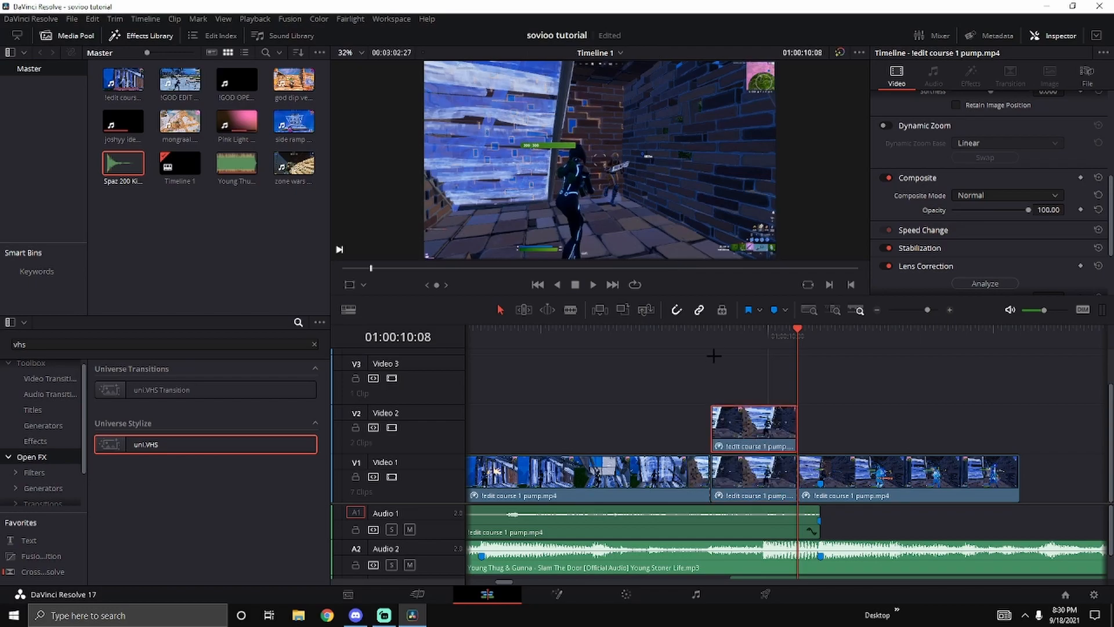
# Step: Play the stacked section, shorten the end of the last Video 1 clip and return the playhead to 01:00:09:45
pyautogui.click(713, 337)
pyautogui.press('space')
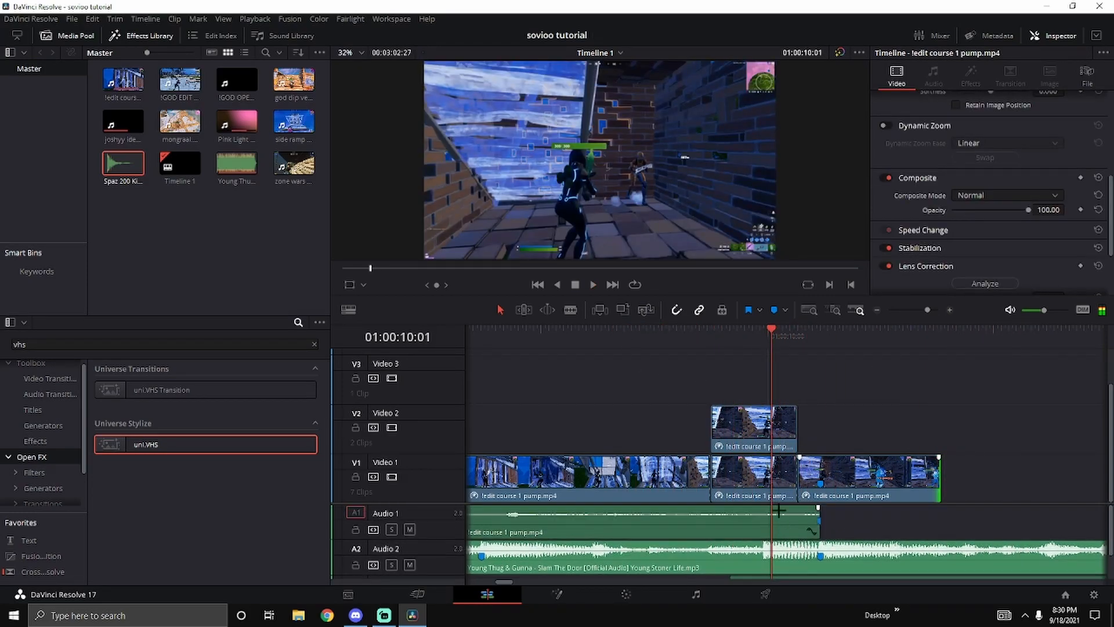
pyautogui.click(712, 344)
# Step: Open the Video 2 copy of the short segment on the Color page at its first frame
pyautogui.click(749, 416)
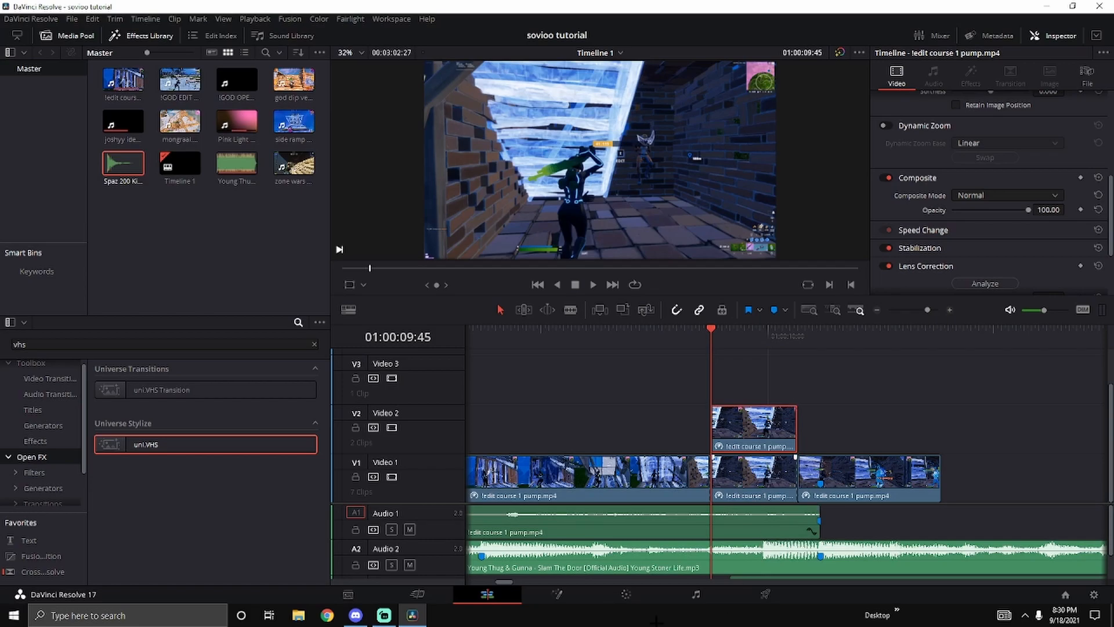
pyautogui.click(626, 594)
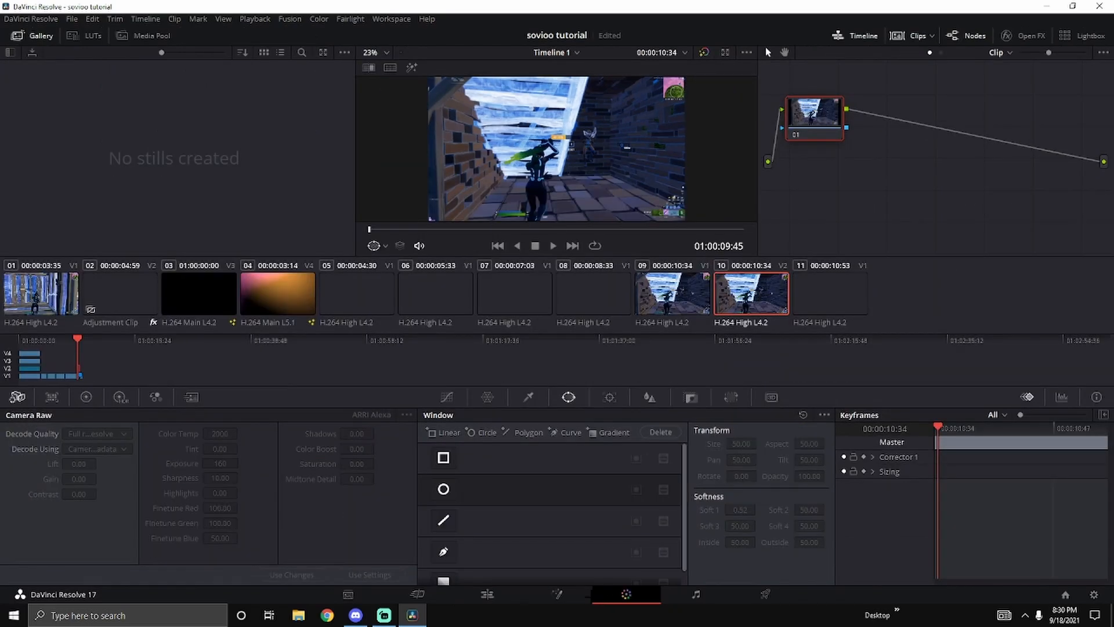
pyautogui.click(557, 593)
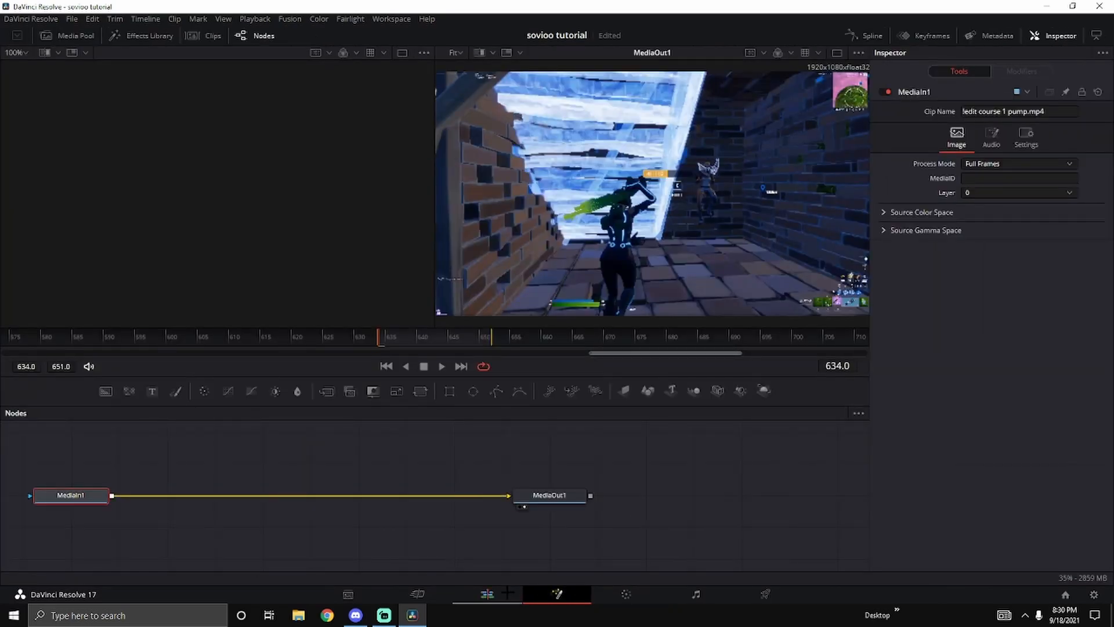
pyautogui.click(487, 594)
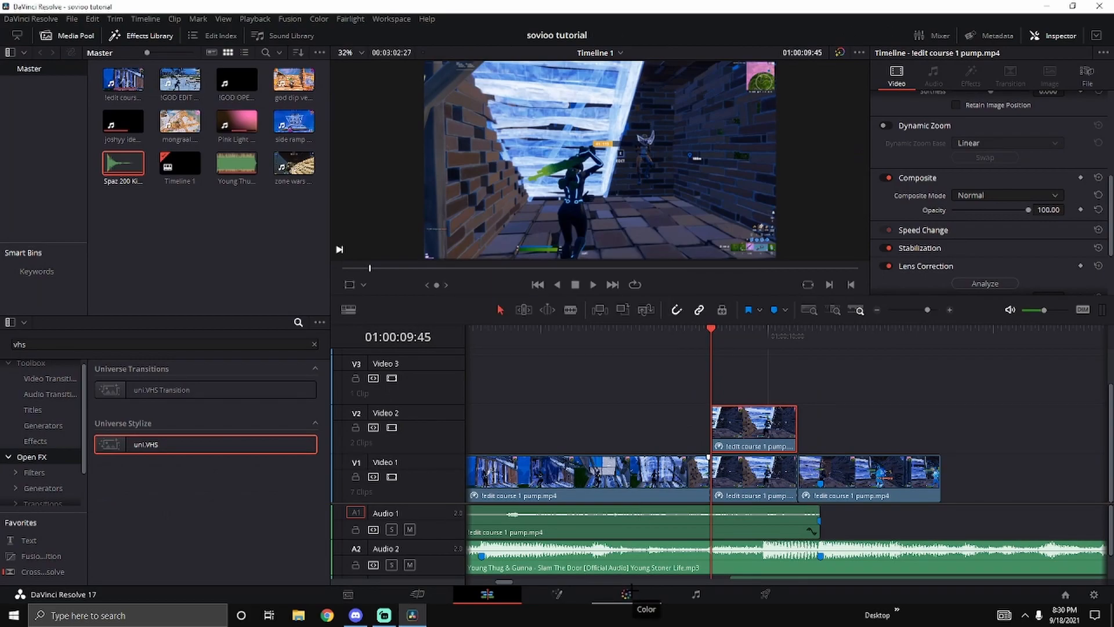
pyautogui.click(627, 593)
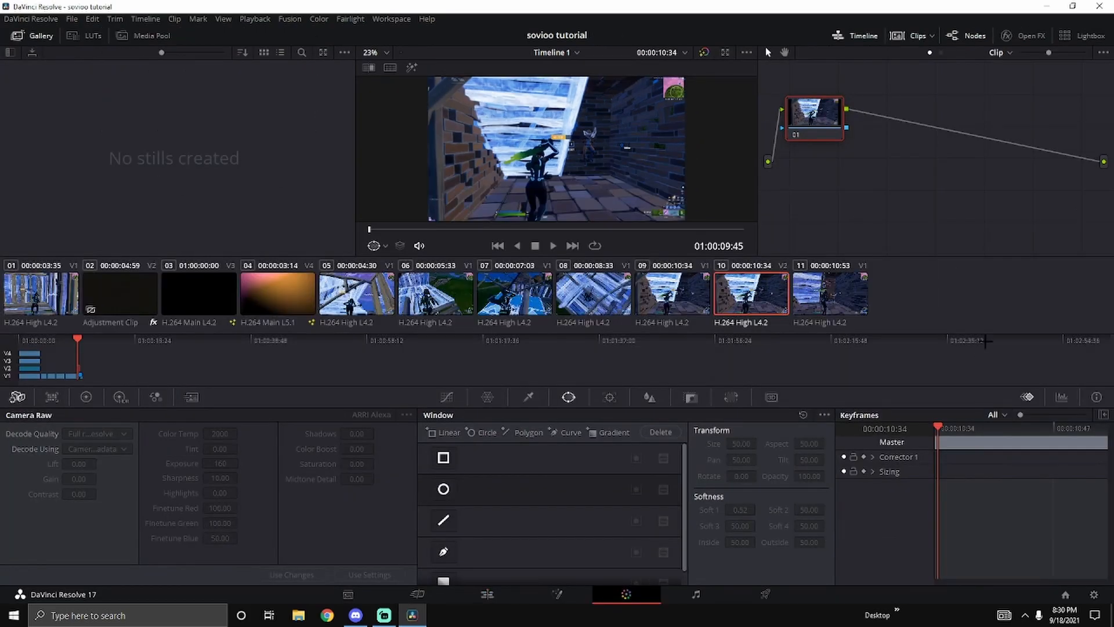
# Step: Add an alpha output to the copied clip's node graph and connect node 01's alpha to it
pyautogui.rightClick(914, 197)
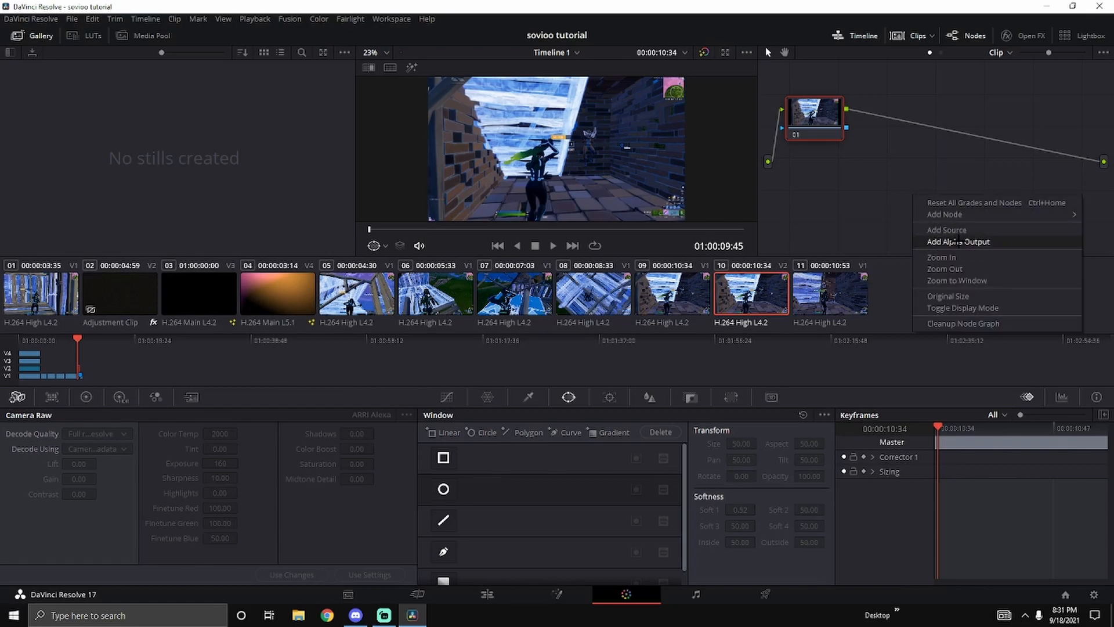
pyautogui.click(958, 241)
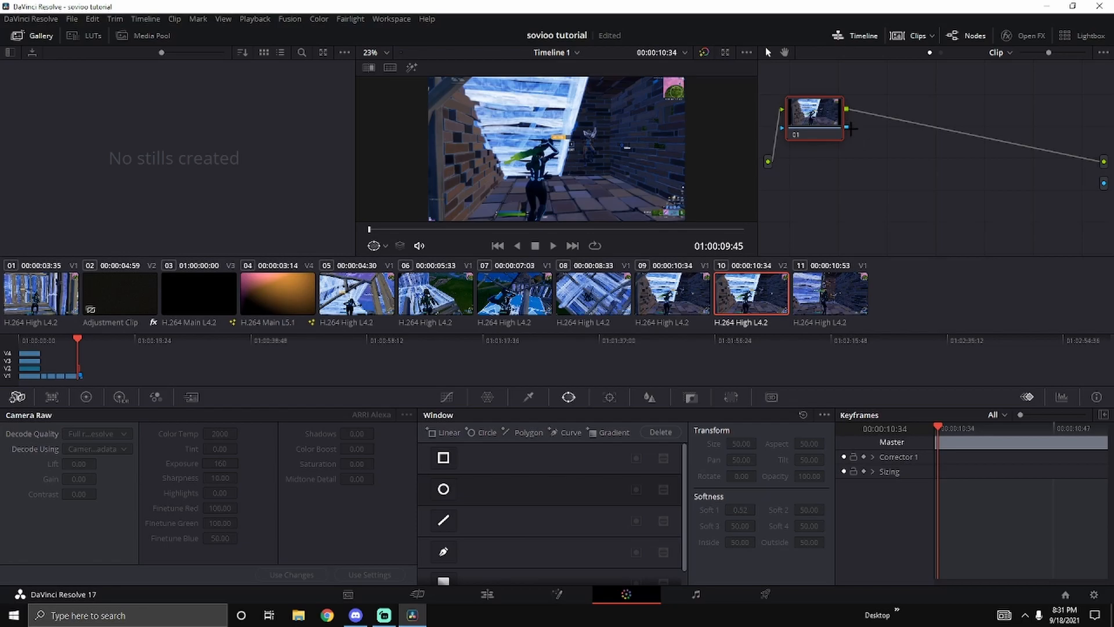
pyautogui.moveTo(954, 157); pyautogui.dragTo(1102, 183)
# Step: Draw a closed Curve window tightly around the player character and the raised weapon at 01:00:09:45
pyautogui.scroll(-1, 472, 526)
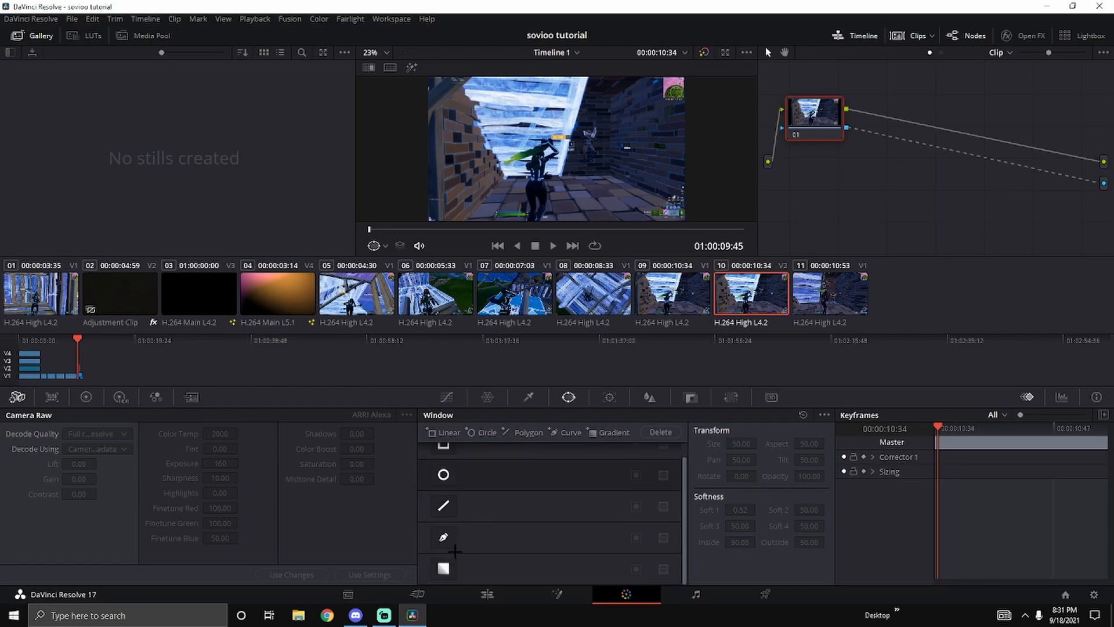
pyautogui.click(443, 536)
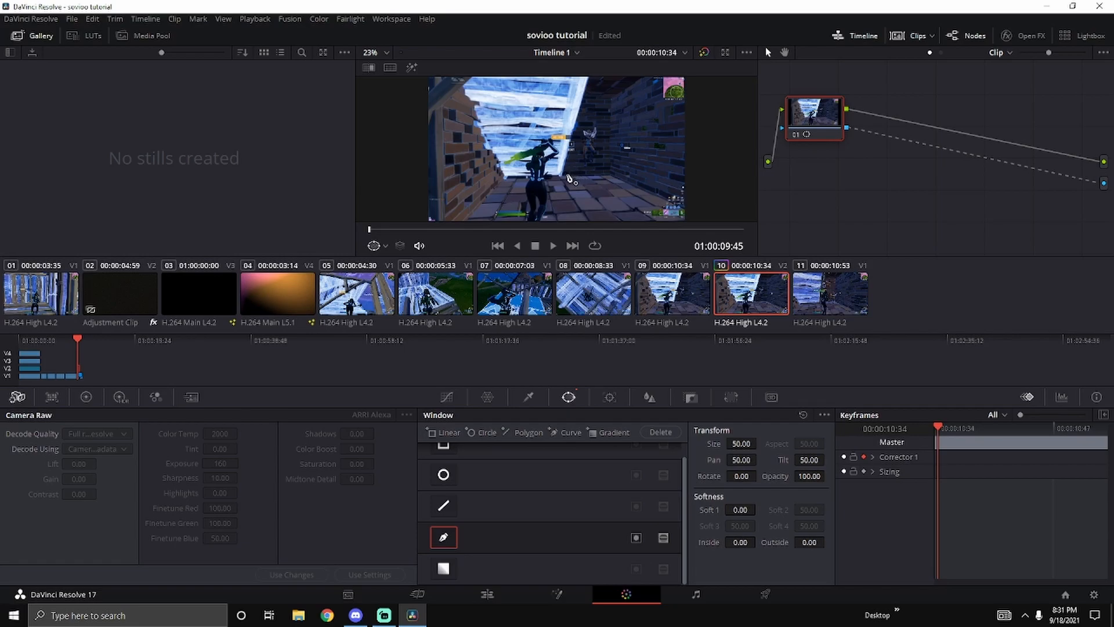
pyautogui.scroll(6, 570, 179)
pyautogui.scroll(-3, 518, 181)
pyautogui.scroll(3, 539, 185)
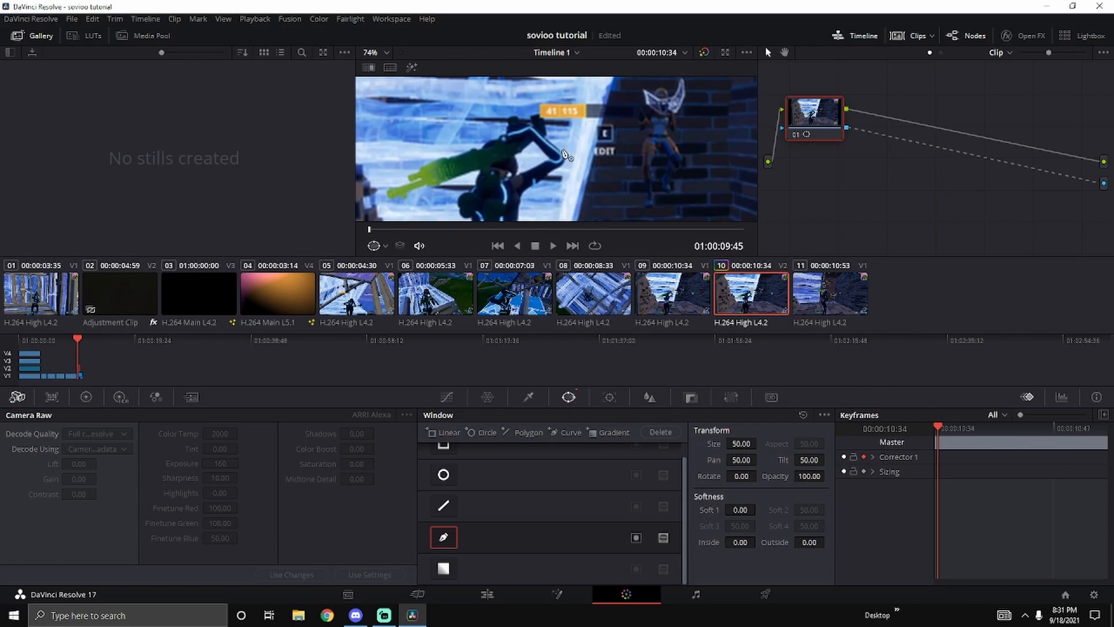
pyautogui.click(563, 155)
pyautogui.click(545, 136)
pyautogui.click(538, 119)
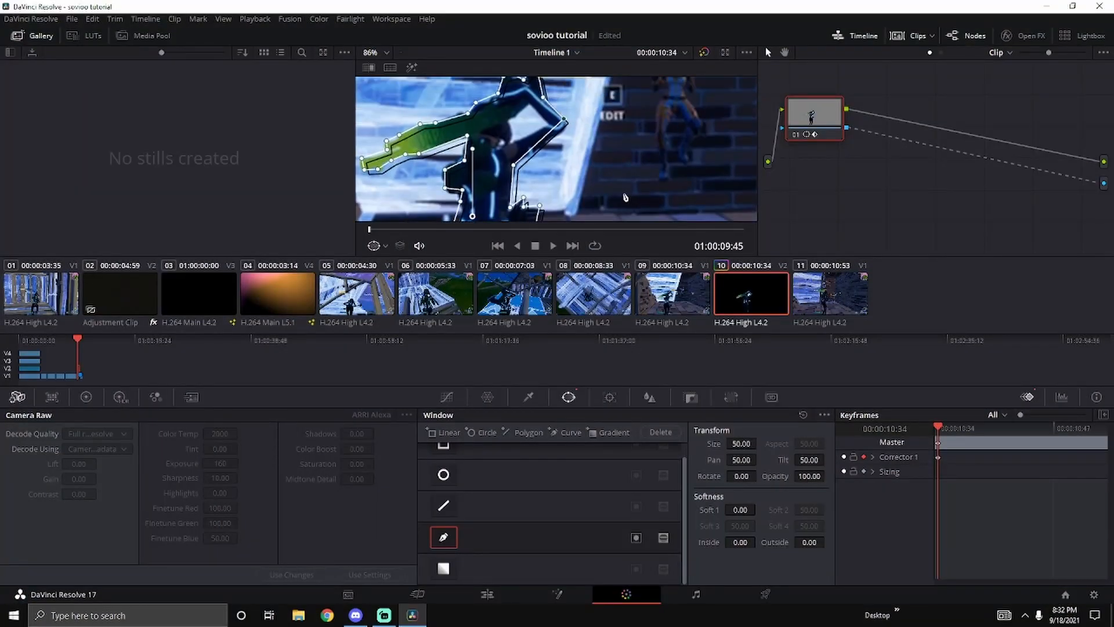
# Step: Examine the mask outline around the character from the weapon down to the feet, and advance one frame to 01:00:09:46
pyautogui.scroll(-3, 625, 196)
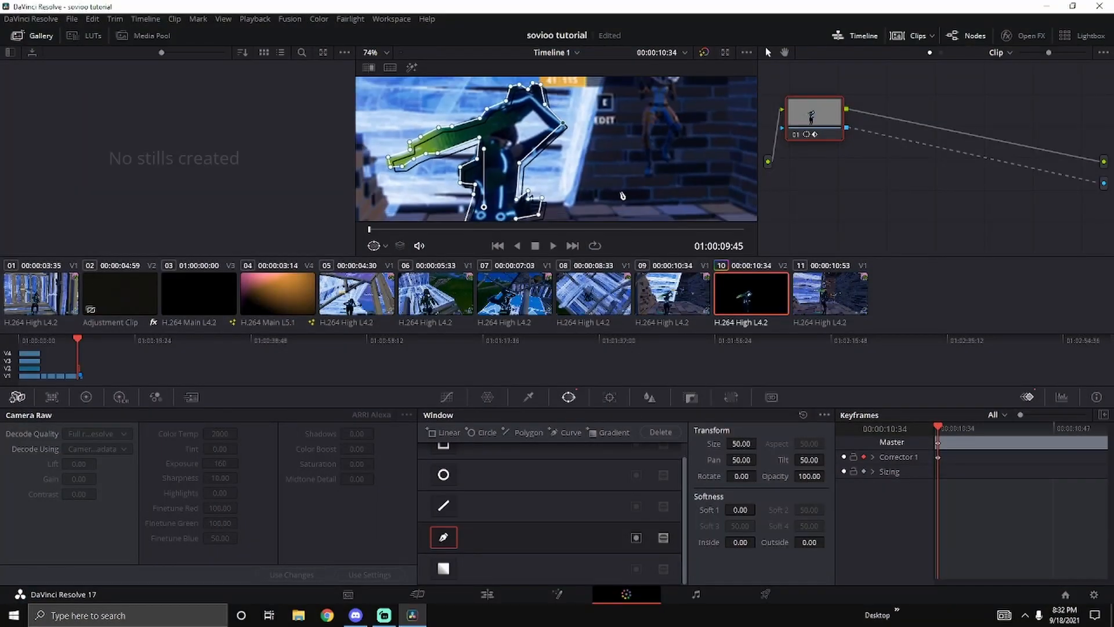
pyautogui.scroll(-5, 619, 191)
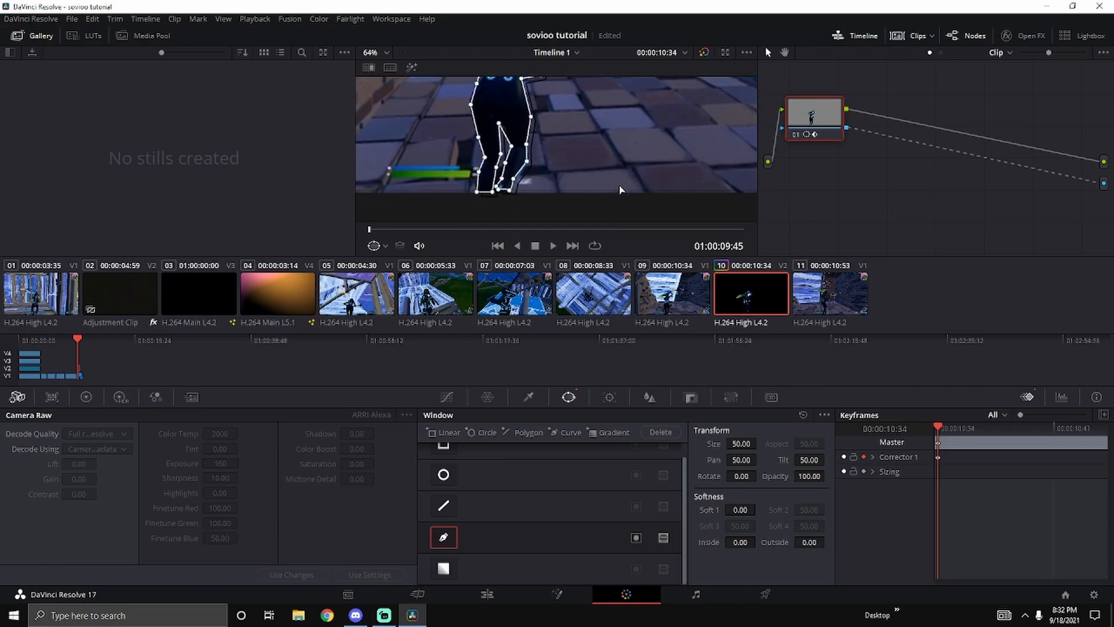
pyautogui.scroll(4, 618, 189)
pyautogui.scroll(3, 607, 182)
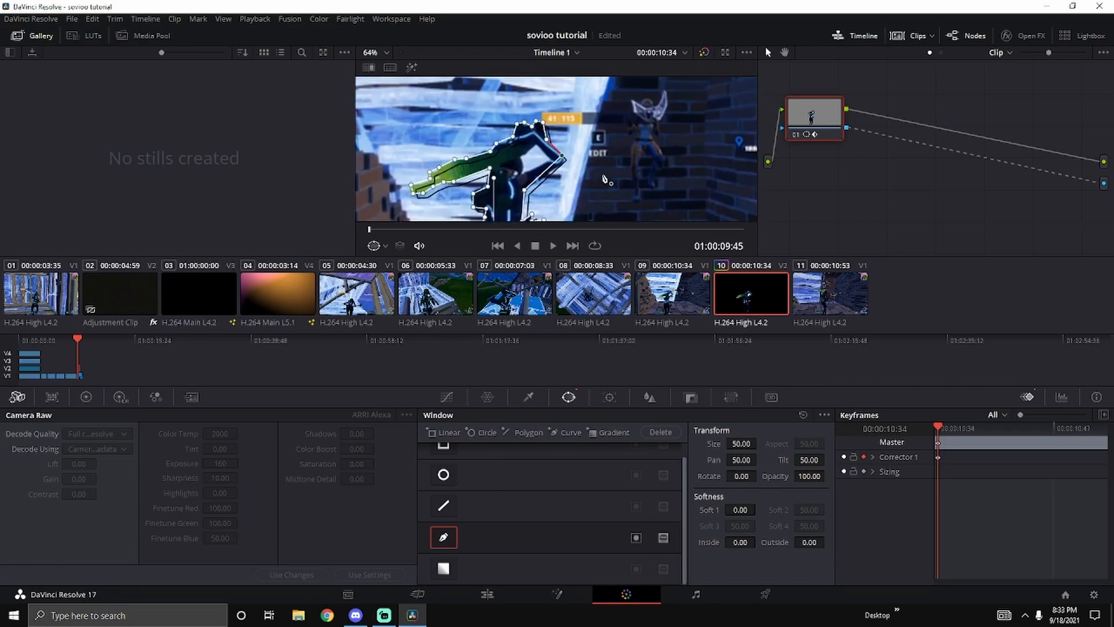
pyautogui.scroll(-3, 609, 184)
pyautogui.scroll(3, 619, 192)
pyautogui.scroll(-3, 618, 191)
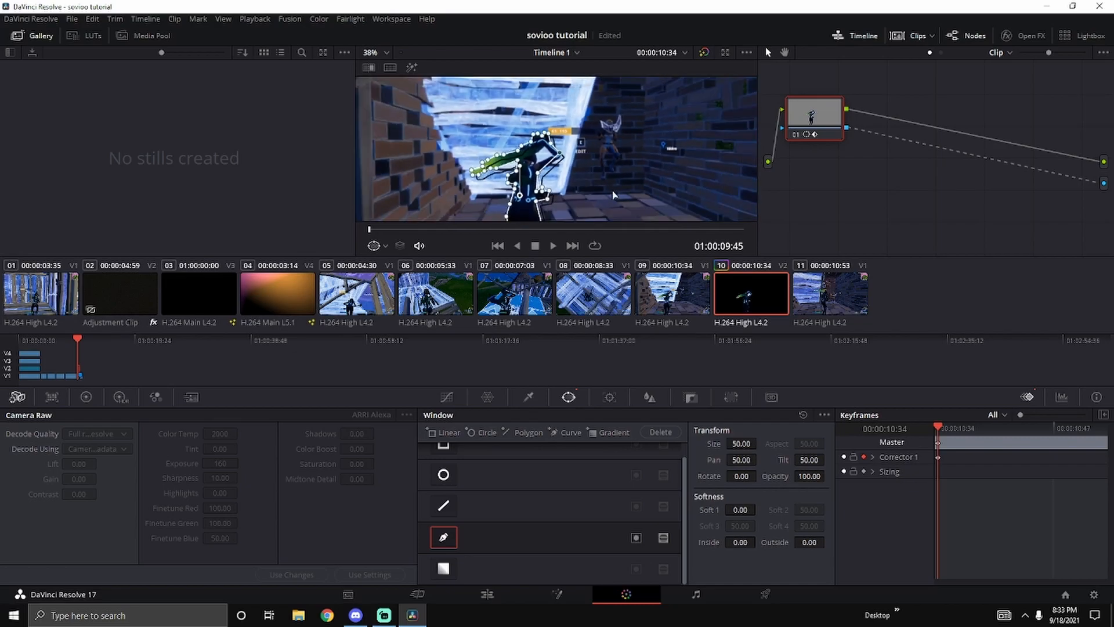
pyautogui.scroll(3, 586, 169)
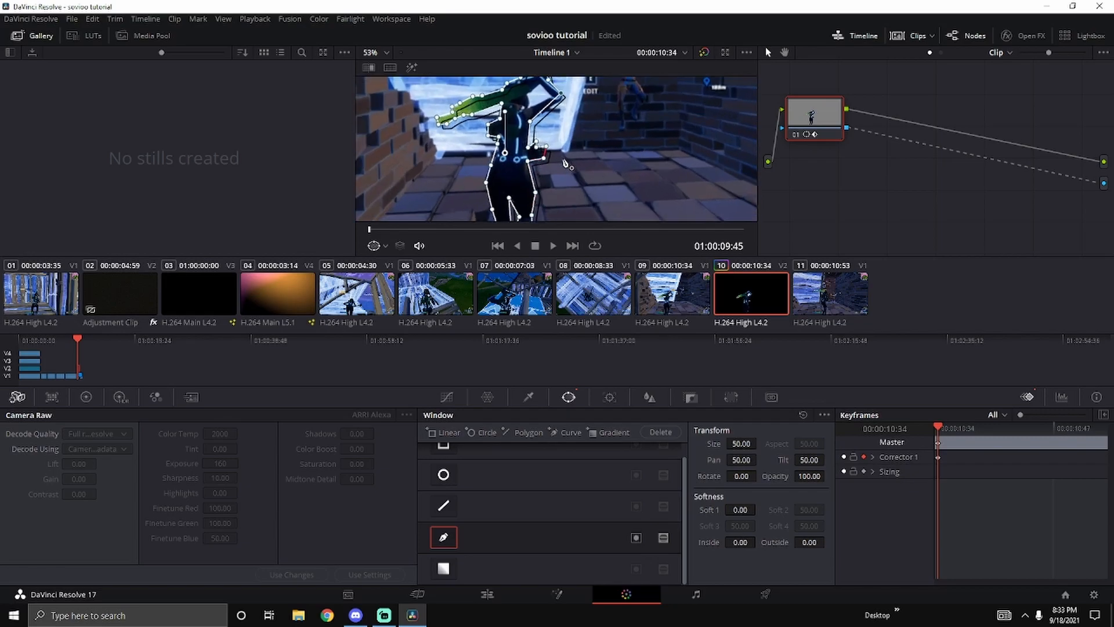
pyautogui.scroll(4, 588, 175)
pyautogui.scroll(-5, 582, 174)
pyautogui.scroll(3, 578, 171)
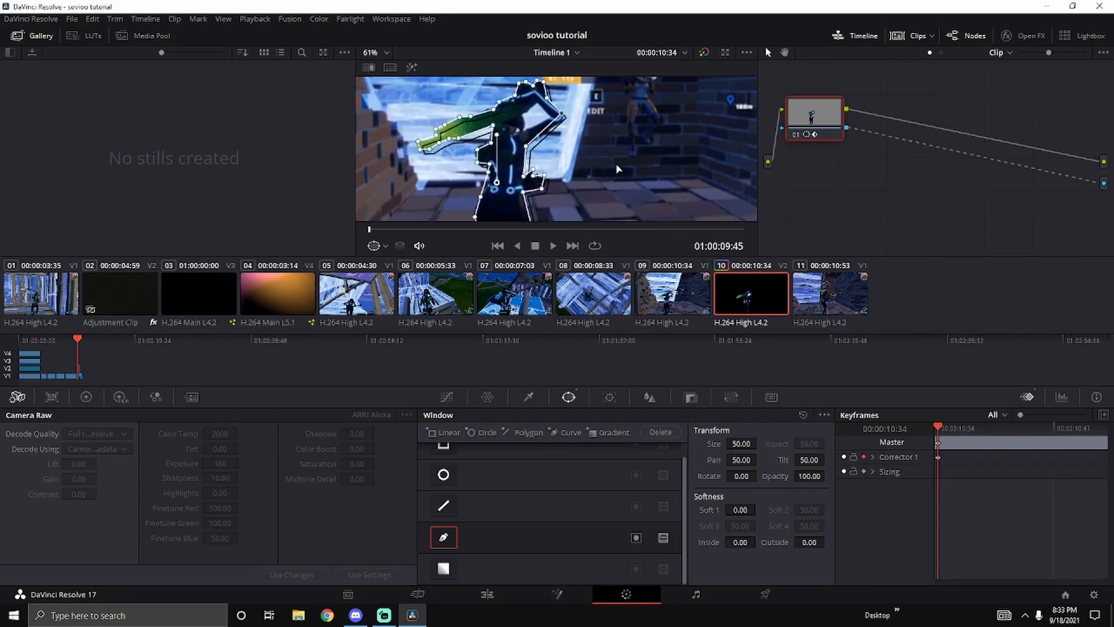
pyautogui.scroll(-4, 611, 163)
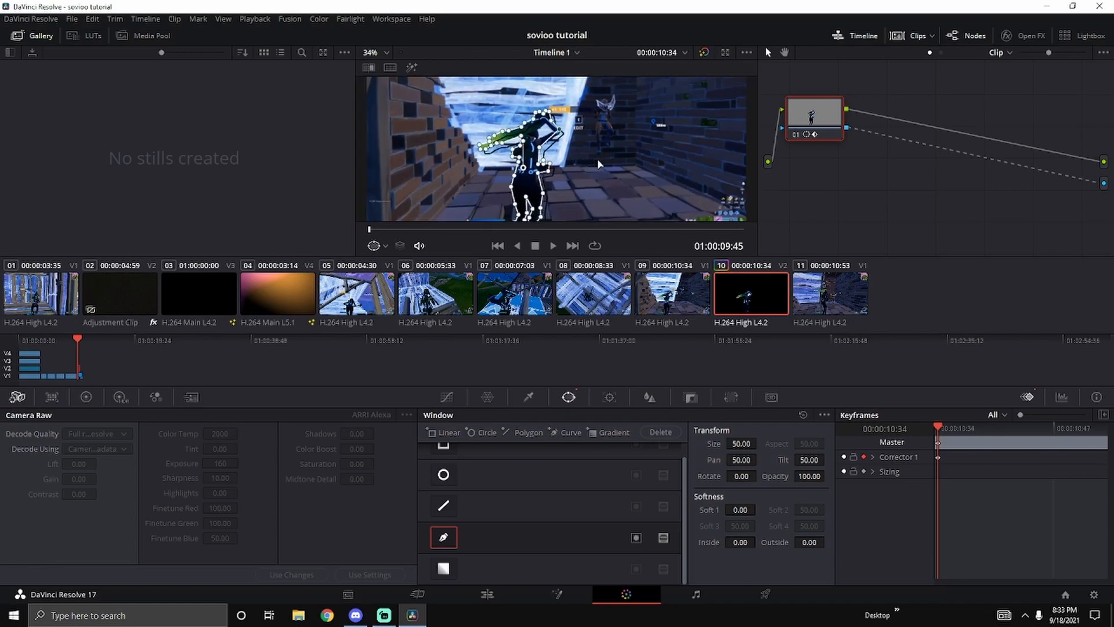
pyautogui.scroll(-2, 599, 164)
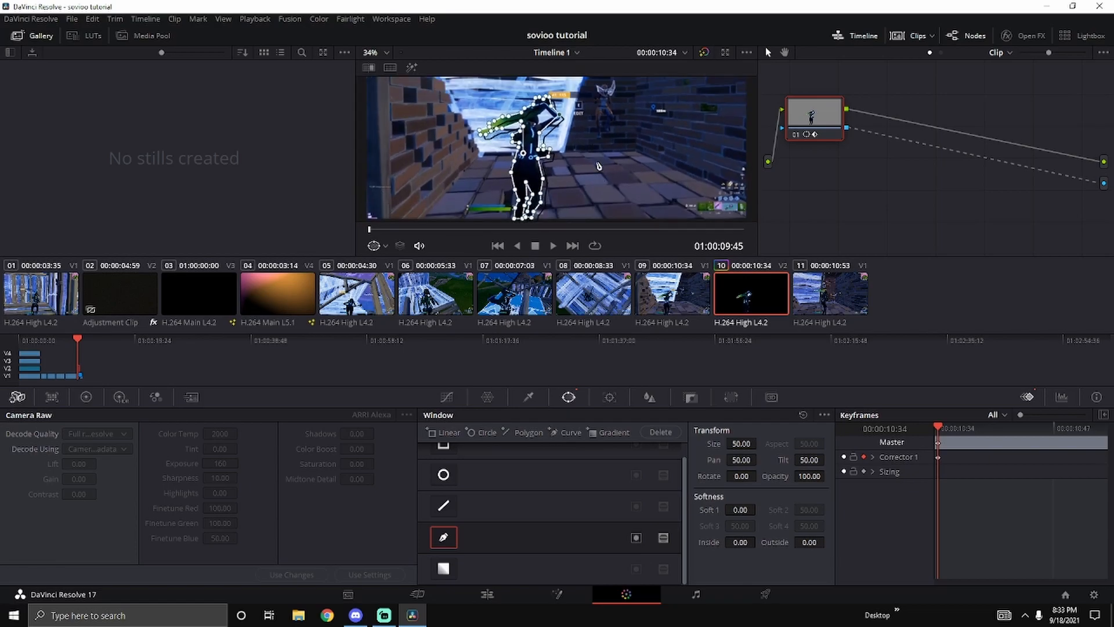
pyautogui.press('Right')
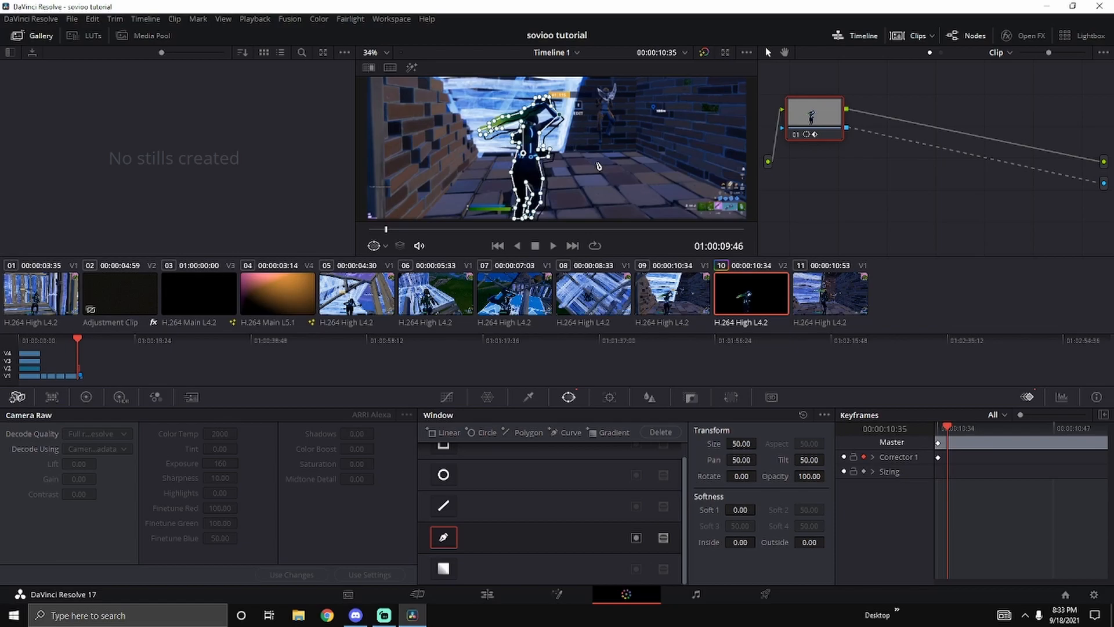
# Step: Compare the mask with the moving character frame by frame up to 01:00:09:50, and try moving the mask point at the weapon tip
pyautogui.press('Right')
pyautogui.press('Right')
pyautogui.press('Right')
pyautogui.press('Right')
pyautogui.press('Right')
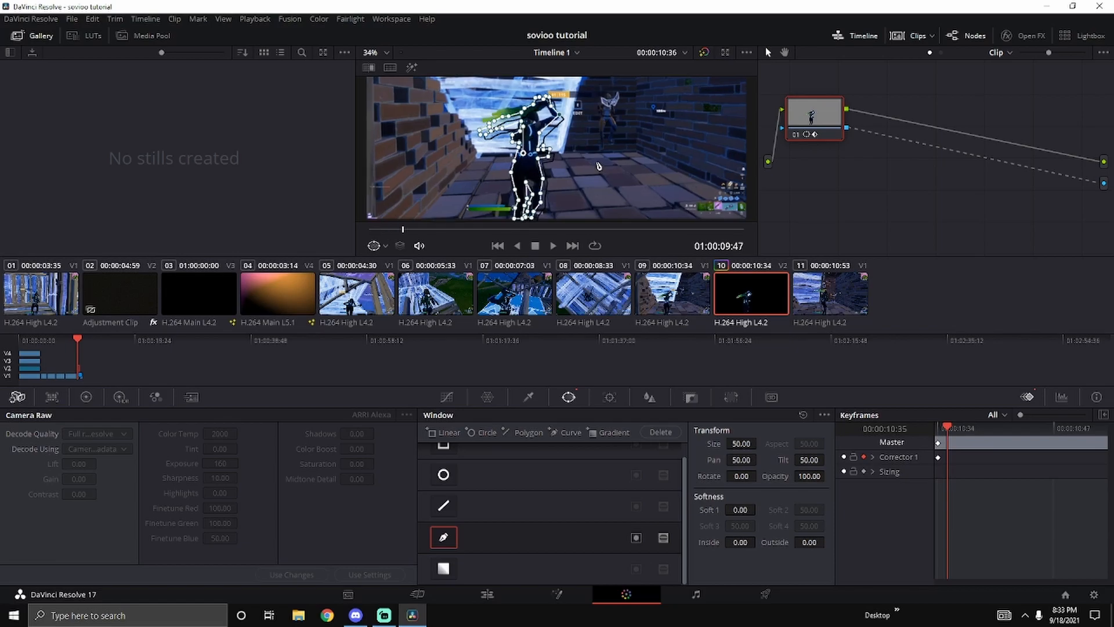
pyautogui.press('Left')
pyautogui.press('Left')
pyautogui.press('Left')
pyautogui.press('Right')
pyautogui.press('Right')
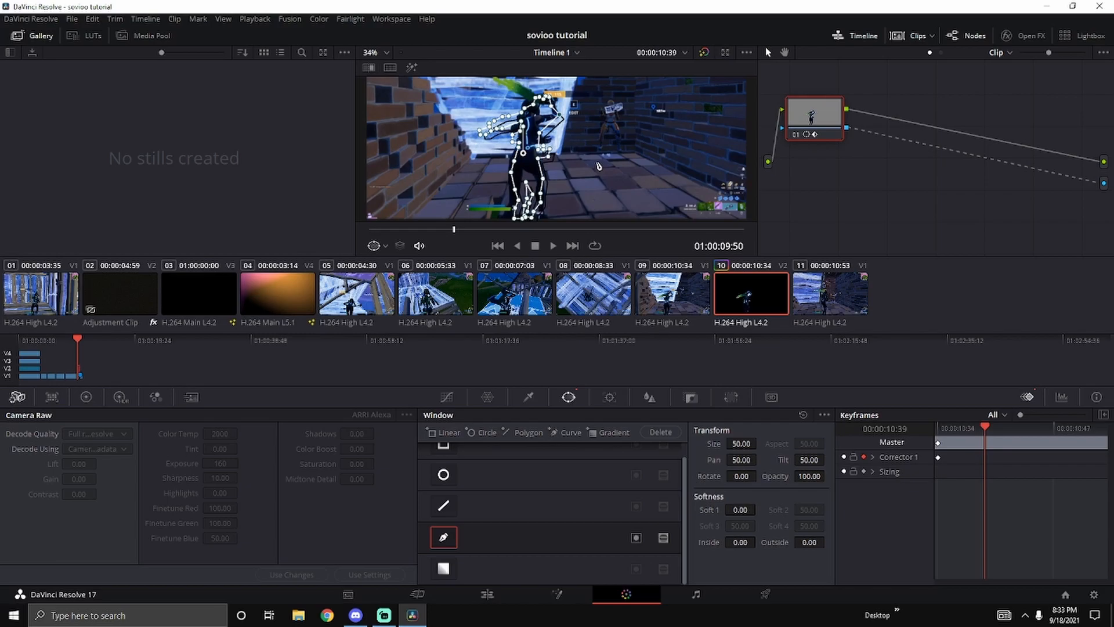
pyautogui.moveTo(478, 129); pyautogui.dragTo(477, 121)
pyautogui.hotkey('ctrl', 'z')
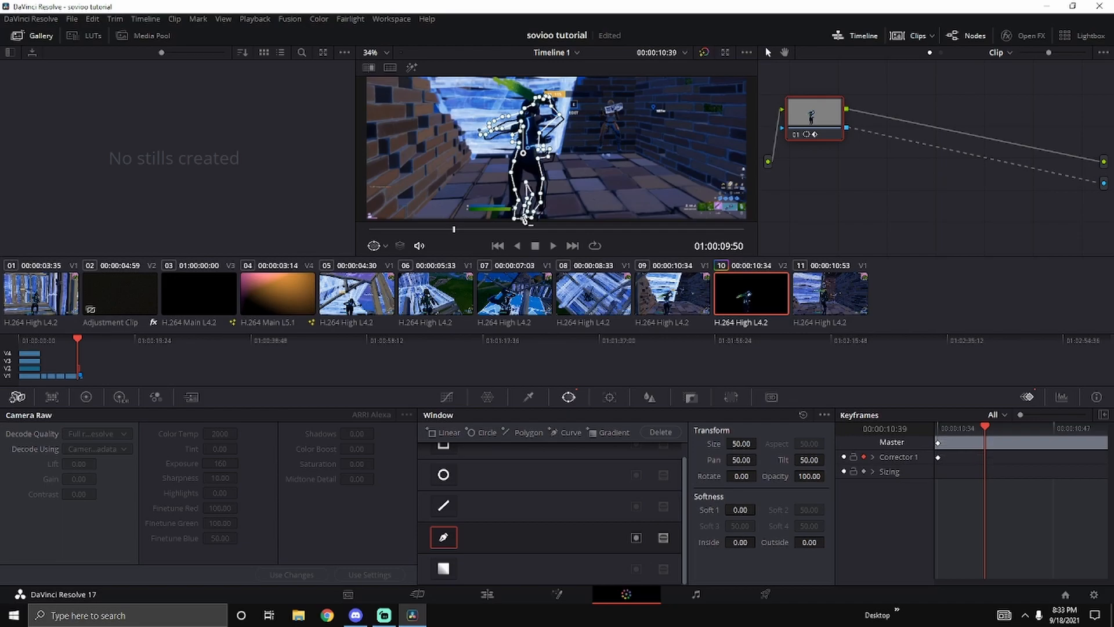
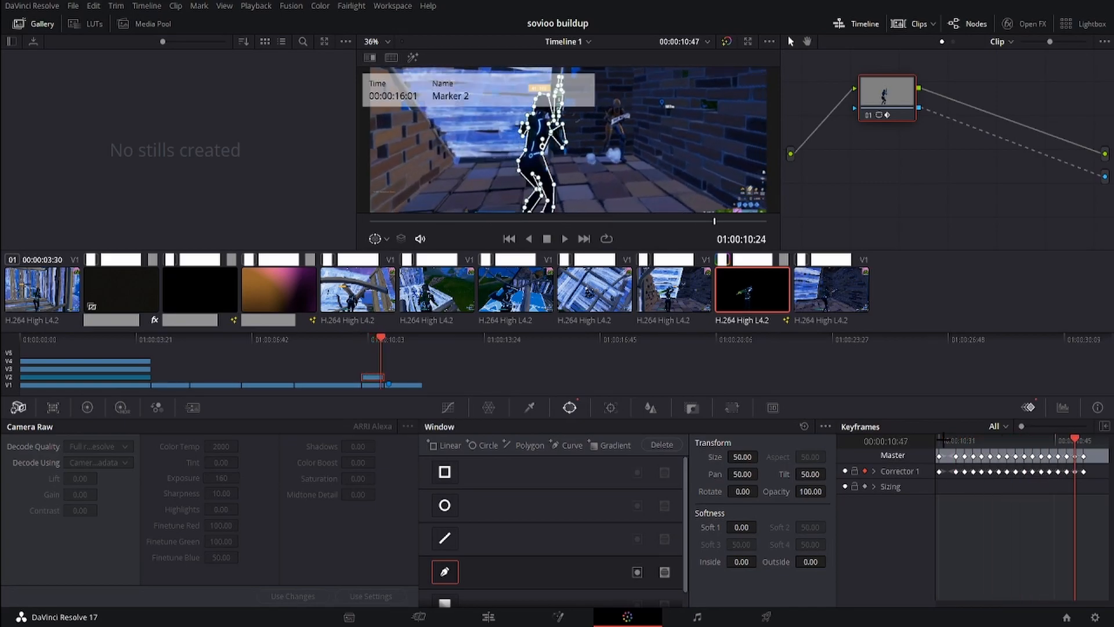
# Step: Review the keyframed character mask frame by frame, going back to 01:00:10:14
pyautogui.press('Left')
pyautogui.press('Left')
pyautogui.press('Left')
pyautogui.press('Left')
pyautogui.press('Left')
pyautogui.press('Left')
pyautogui.press('Left')
pyautogui.press('Left')
pyautogui.press('Left')
pyautogui.press('Left')
pyautogui.press('Left')
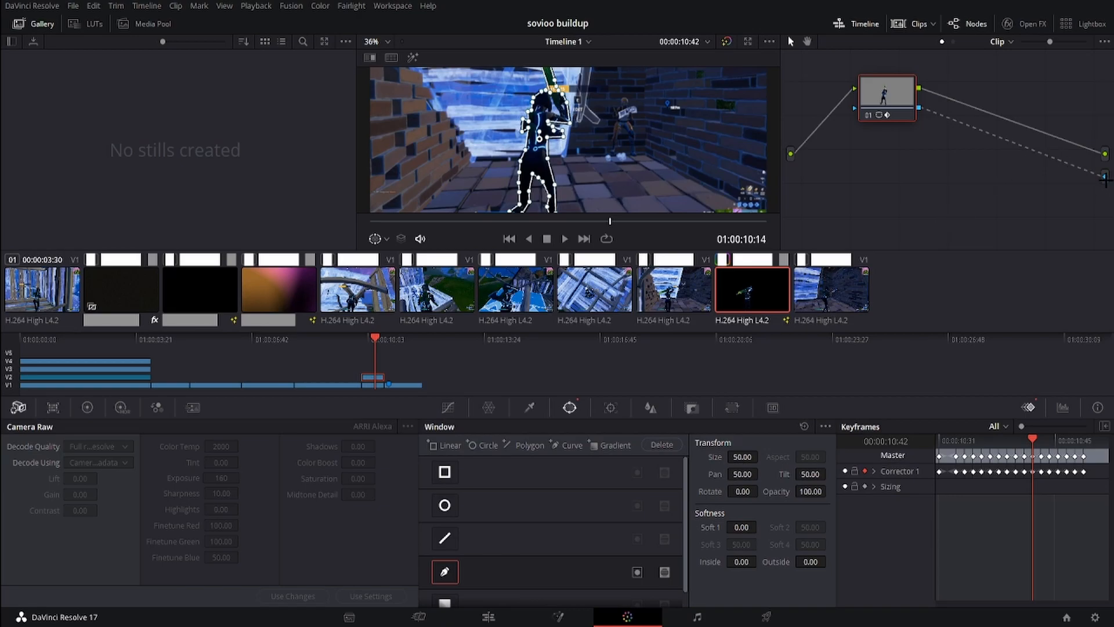
# Step: Open the masked Video 2 clip's composition on the Fusion page at its first frame, 01:00:09:51
pyautogui.click(558, 616)
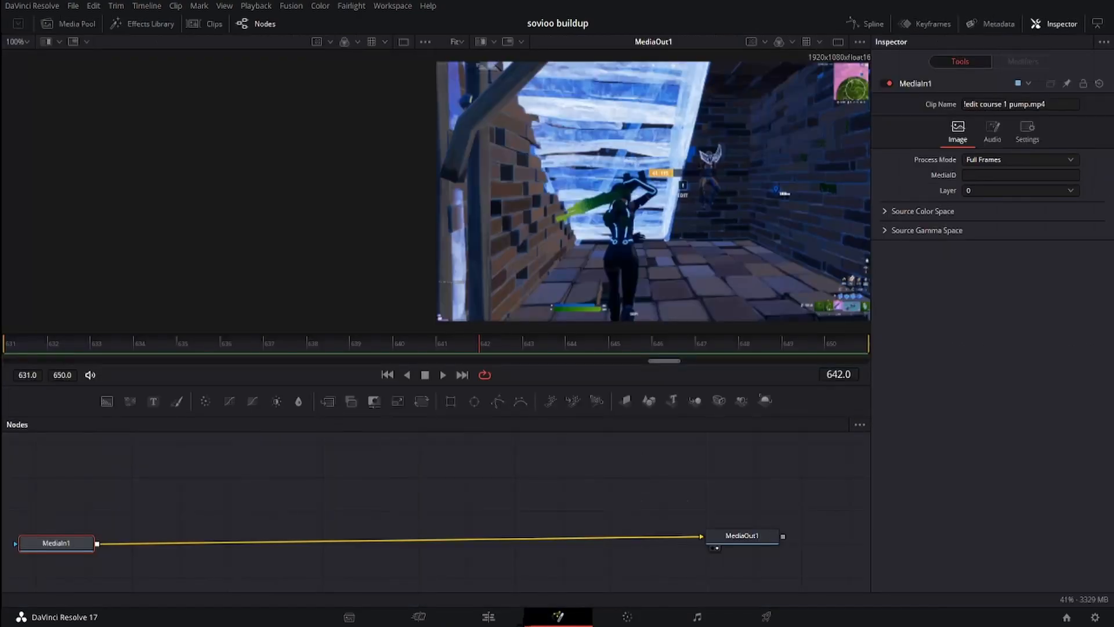
pyautogui.click(489, 616)
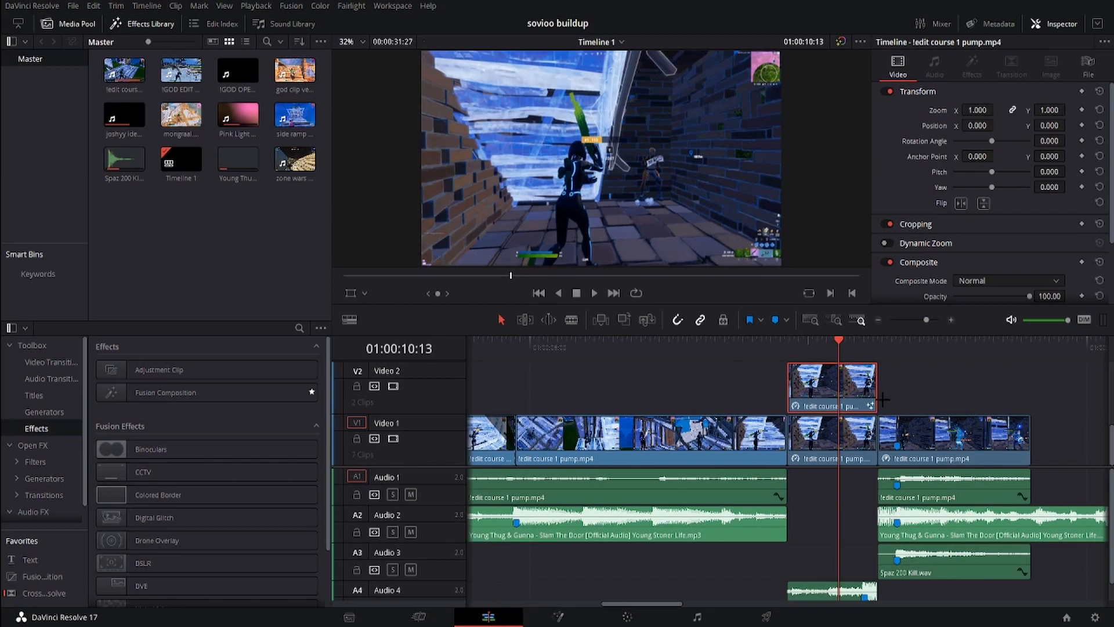
pyautogui.moveTo(794, 345)
pyautogui.mouseDown()
pyautogui.moveTo(820, 344)
pyautogui.moveTo(788, 344)
pyautogui.mouseUp()
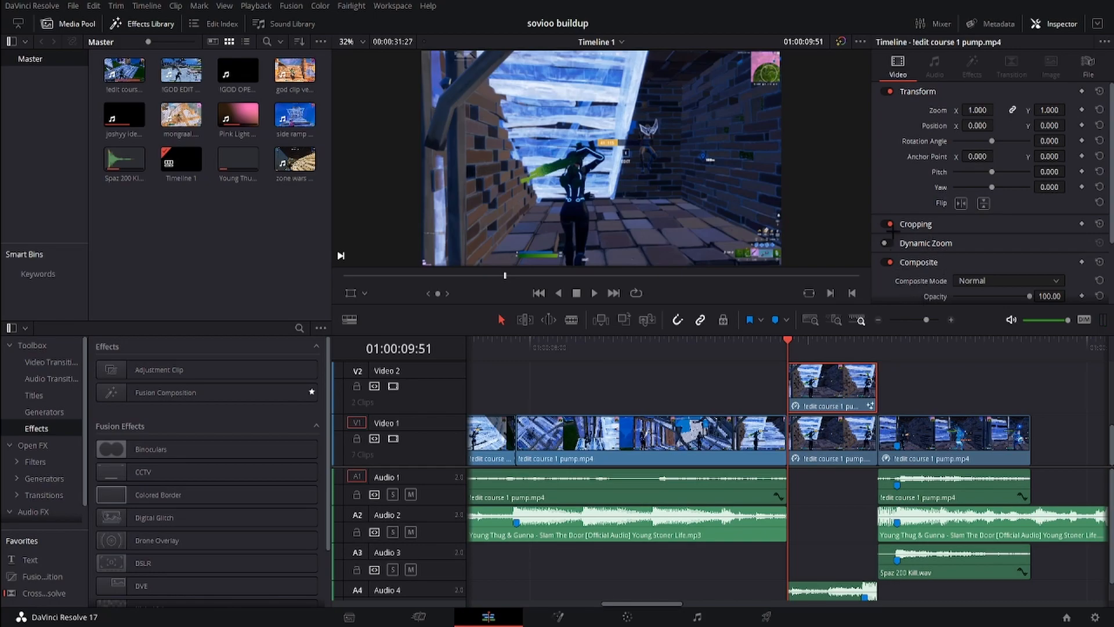
pyautogui.click(558, 617)
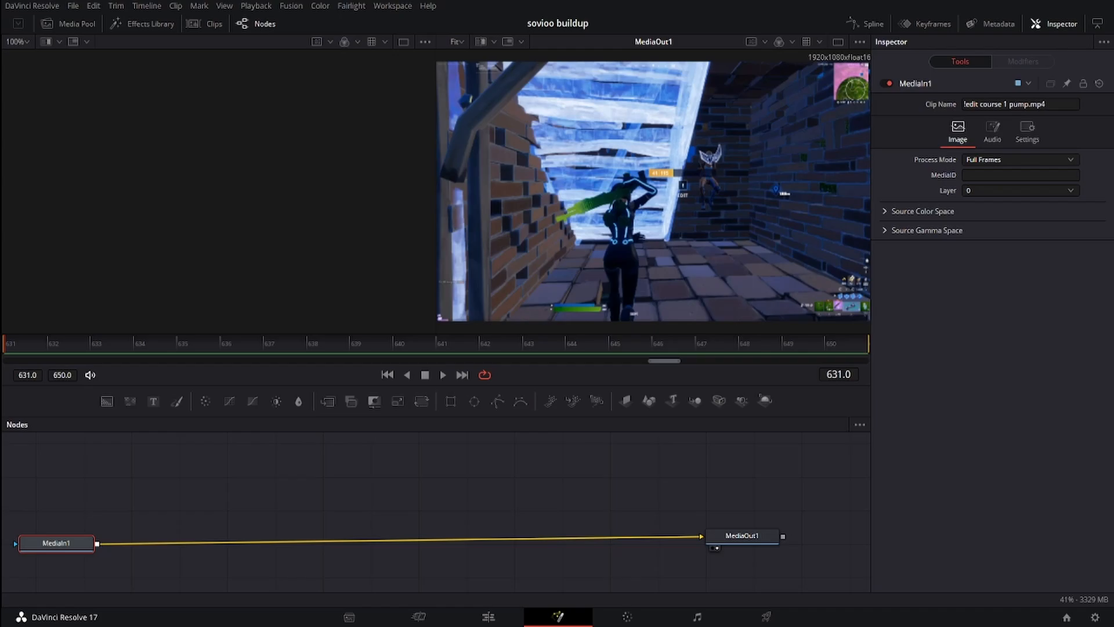
# Step: Add S_CloudsPsyko, S_EdgeDetect, S_EdgeRays and S_Flicker nodes and insert them in that order between MediaIn1 and MediaOut1
pyautogui.moveTo(422, 458); pyautogui.dragTo(494, 561)
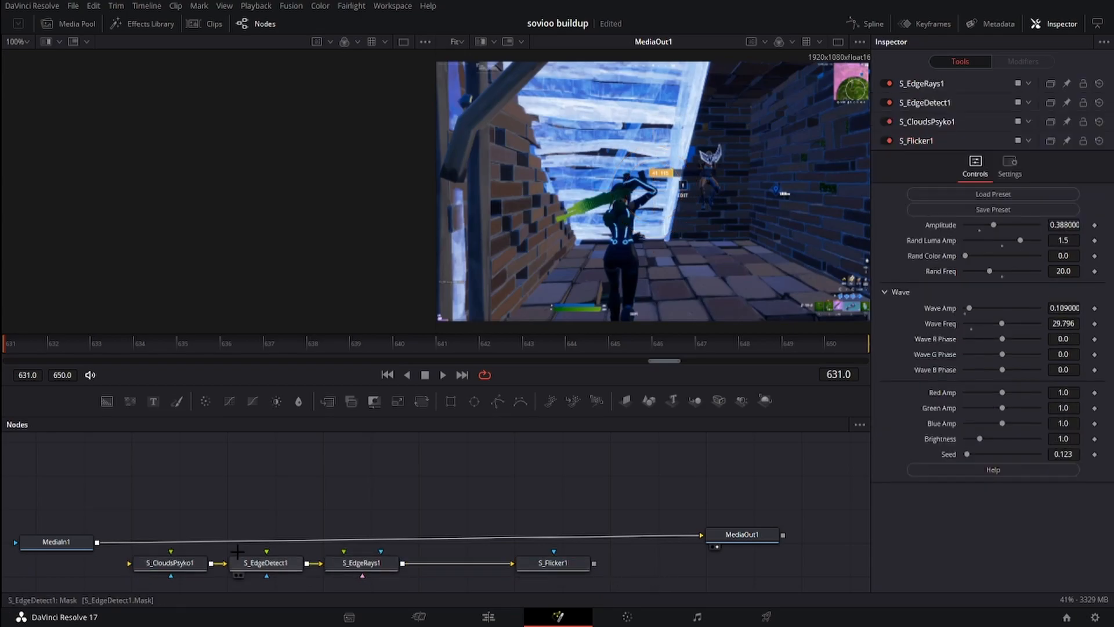
pyautogui.moveTo(171, 563); pyautogui.dragTo(212, 541)
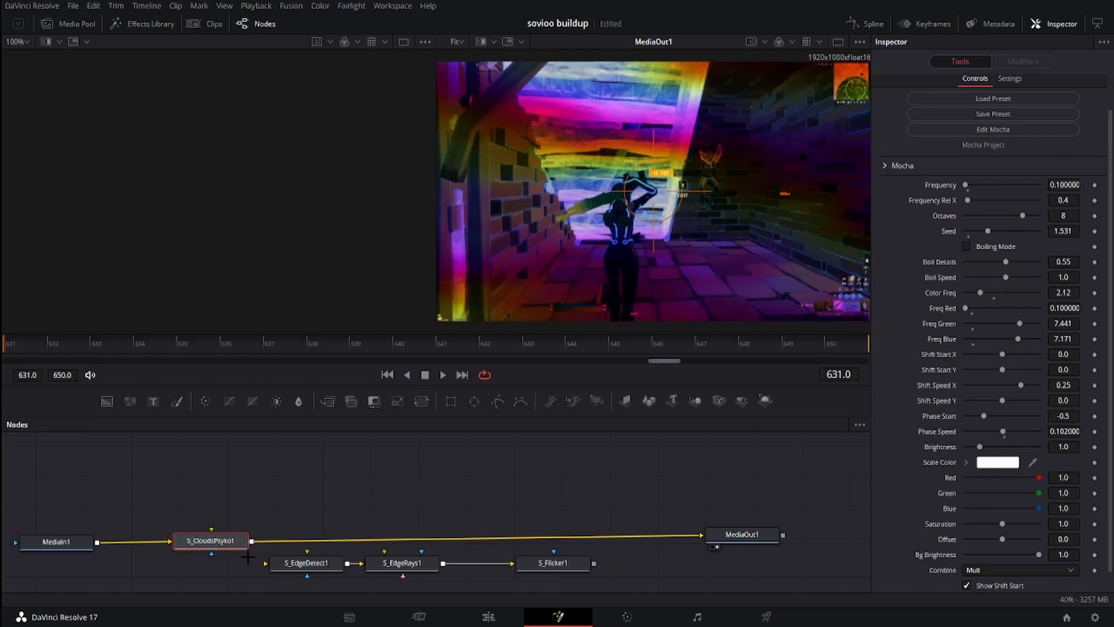
pyautogui.moveTo(302, 563); pyautogui.dragTo(317, 539)
pyautogui.moveTo(402, 563); pyautogui.dragTo(441, 539)
pyautogui.moveTo(554, 563); pyautogui.dragTo(568, 534)
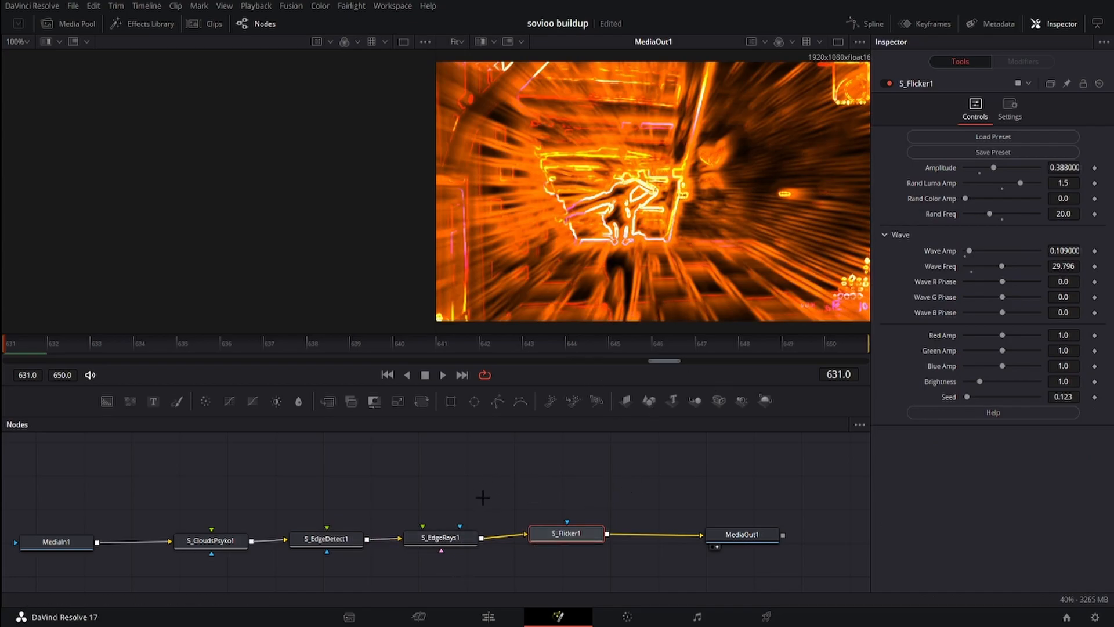
pyautogui.moveTo(566, 534); pyautogui.dragTo(561, 544)
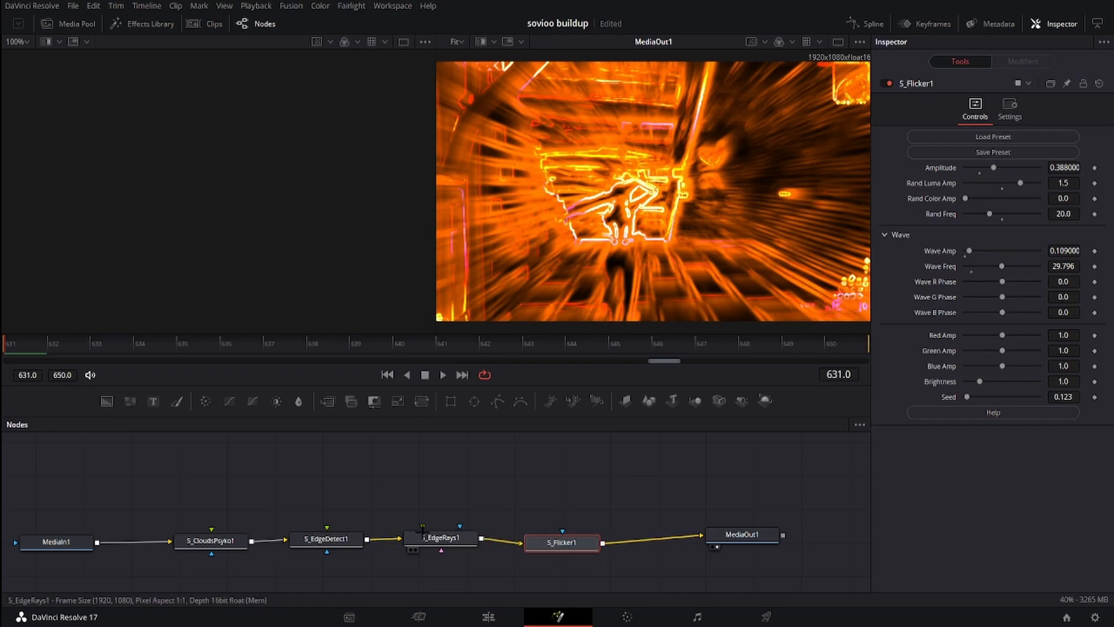
# Step: Set the S_EdgeRays rays color to pink with red 0.721568, green 0.0 and blue 0.360784, and return to the Edit page
pyautogui.click(456, 537)
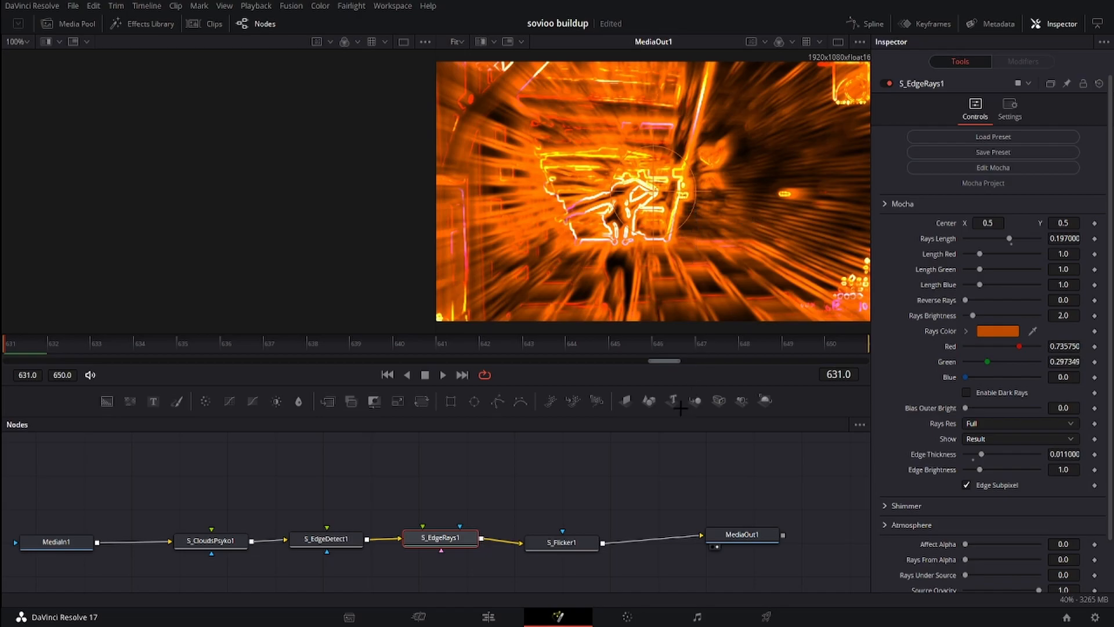
pyautogui.hotkey('ctrl', 'z')
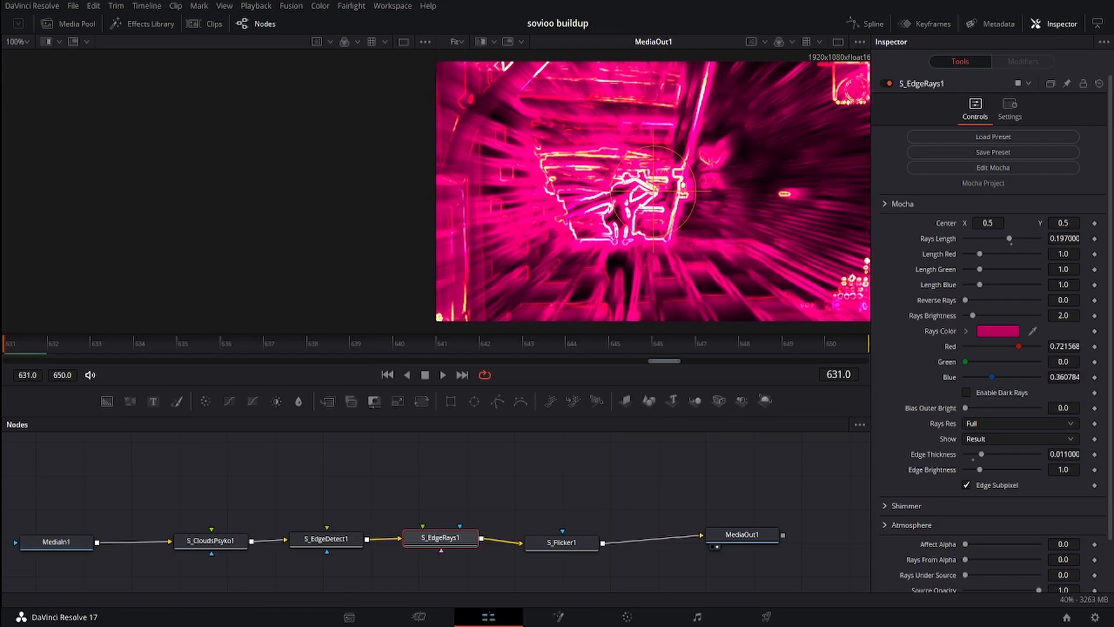
pyautogui.click(488, 616)
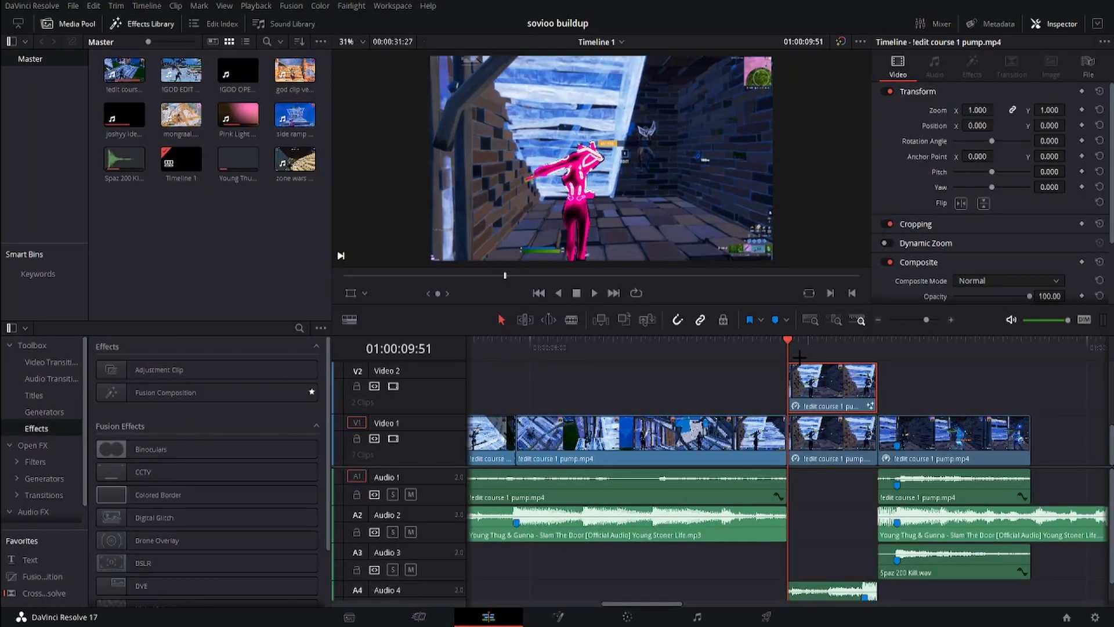
# Step: Place an Adjustment Clip on the track above the masked Video 2 clip, starting at 01:00:09:51
pyautogui.moveTo(794, 347)
pyautogui.mouseDown()
pyautogui.moveTo(804, 340)
pyautogui.moveTo(794, 340)
pyautogui.mouseUp()
pyautogui.click(951, 320)
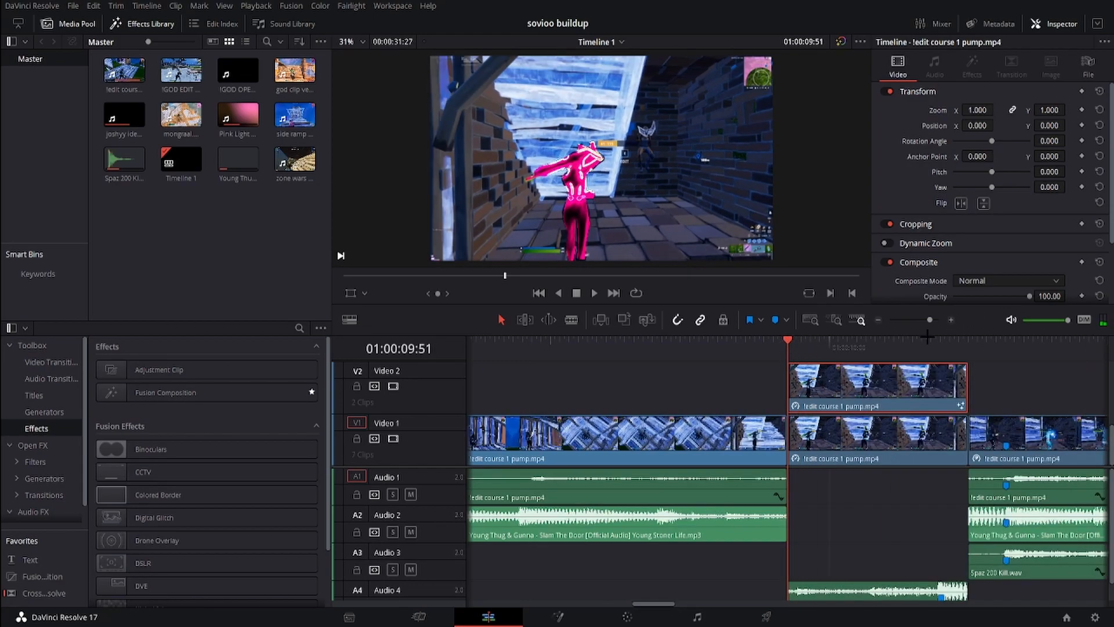
pyautogui.scroll(1, 862, 398)
pyautogui.hscroll(-1, 859, 388)
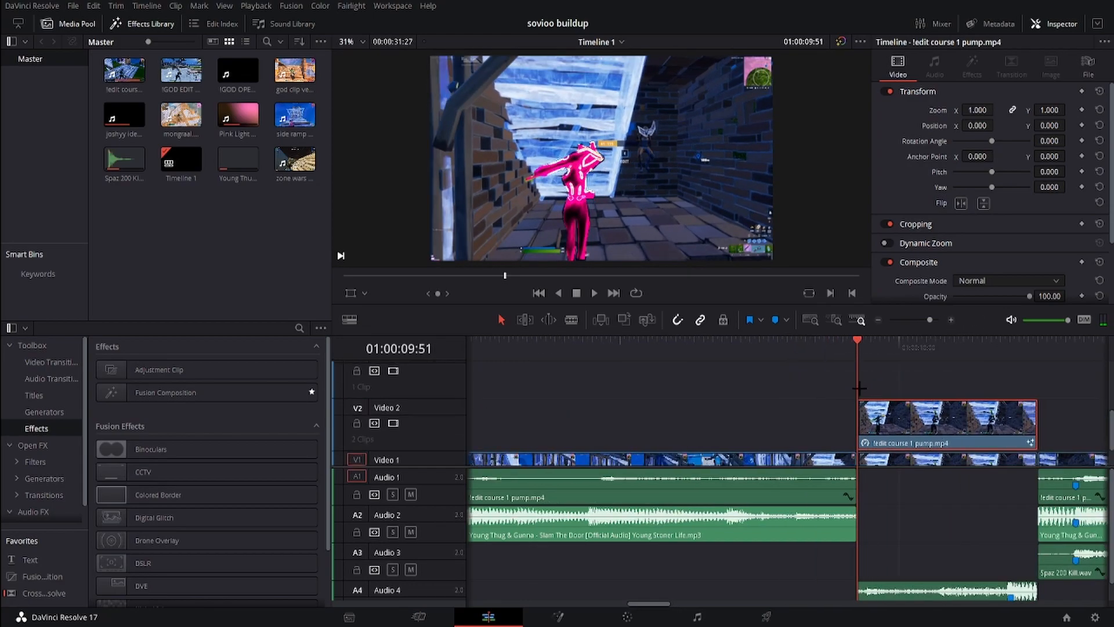
pyautogui.click(878, 319)
pyautogui.scroll(3, 572, 158)
pyautogui.scroll(-3, 572, 159)
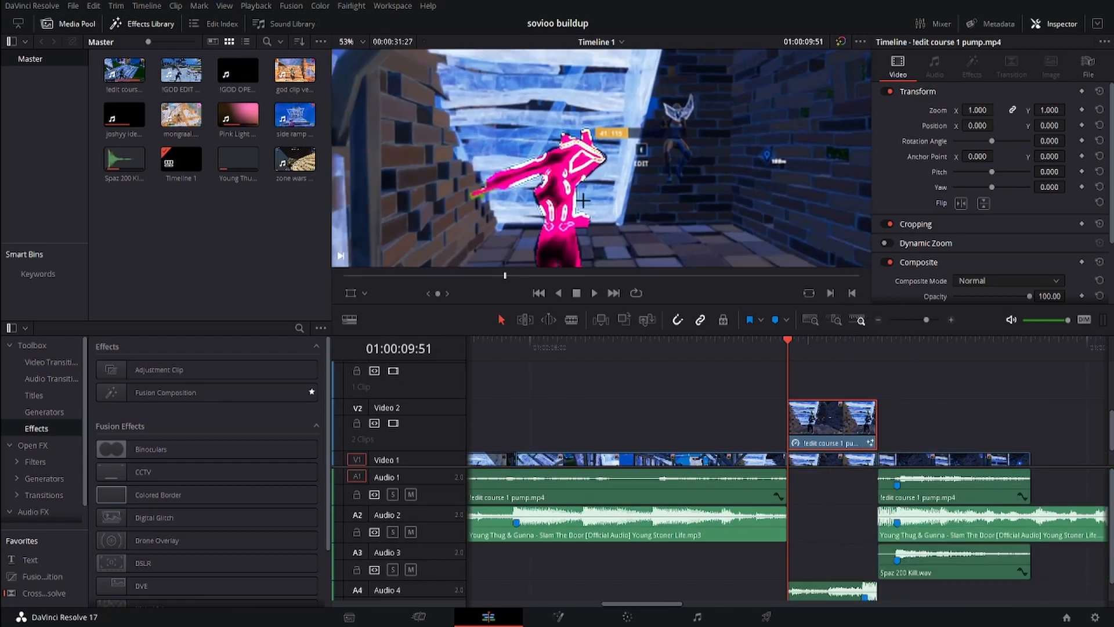
pyautogui.click(879, 319)
pyautogui.moveTo(159, 370); pyautogui.dragTo(791, 374)
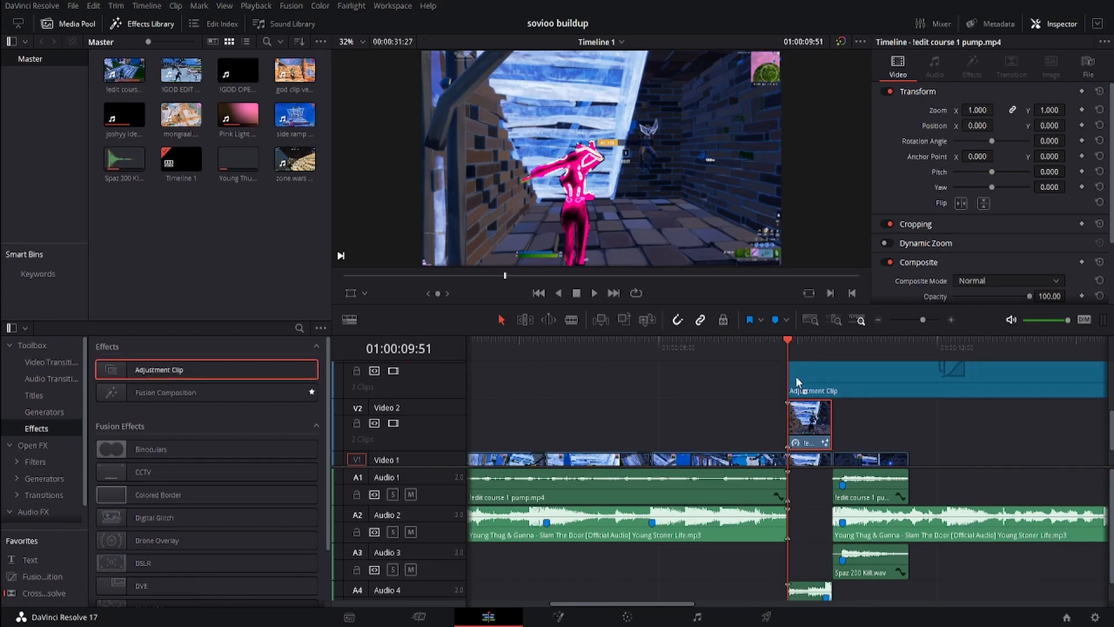
# Step: Split the adjustment clip at the masked clip's end, 01:00:10:30, and delete the excess part
pyautogui.click(833, 343)
pyautogui.hotkey('ctrl', 'b')
pyautogui.press('Delete')
pyautogui.click(951, 320)
pyautogui.click(952, 321)
pyautogui.click(951, 320)
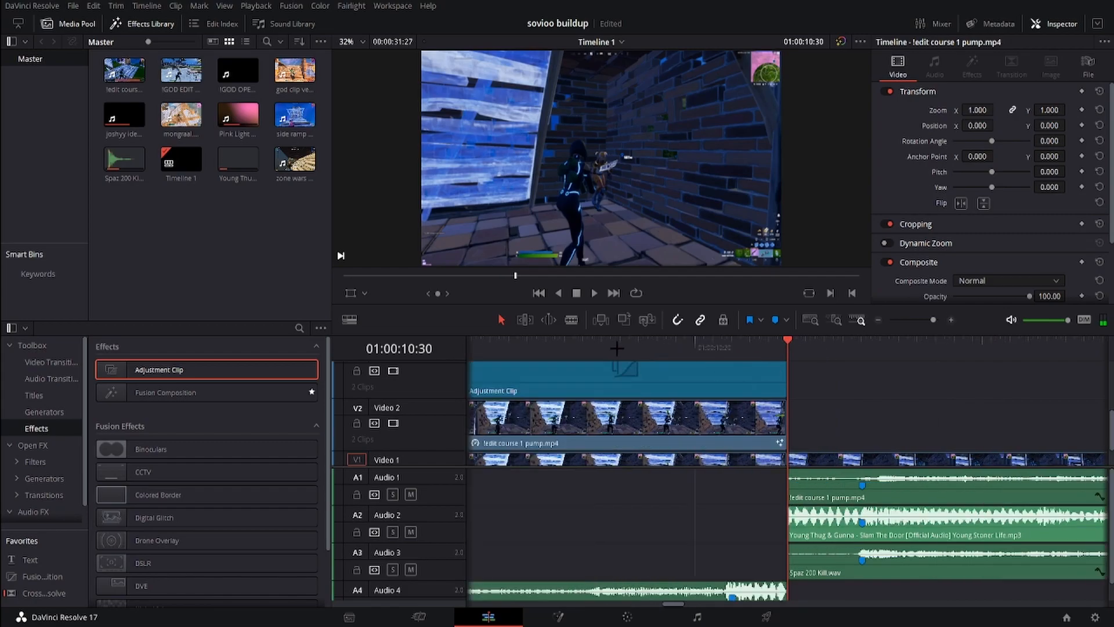
# Step: Find the uni.VHS effect and apply it to the adjustment clip above the masked segment
pyautogui.click(881, 319)
pyautogui.click(606, 342)
pyautogui.click(647, 371)
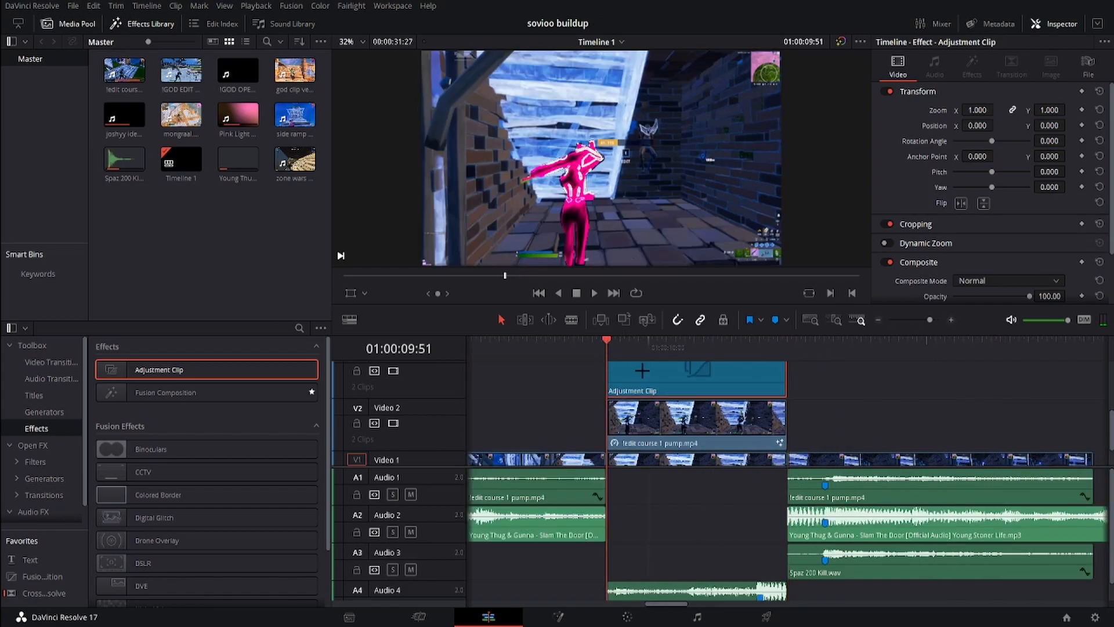
pyautogui.click(32, 445)
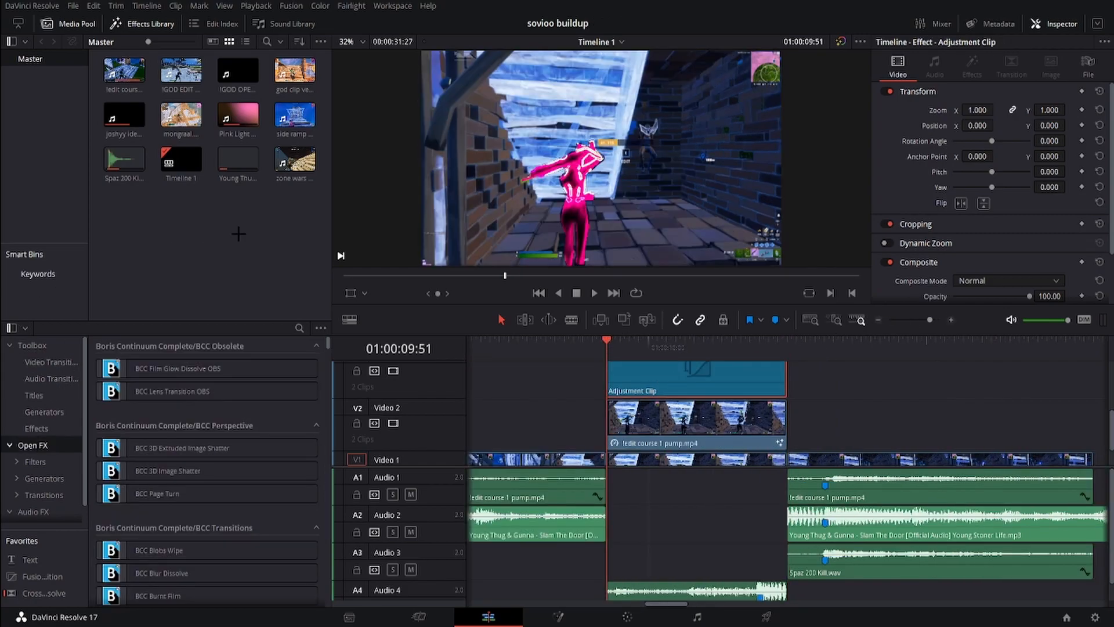
pyautogui.click(299, 328)
pyautogui.write('vhs')
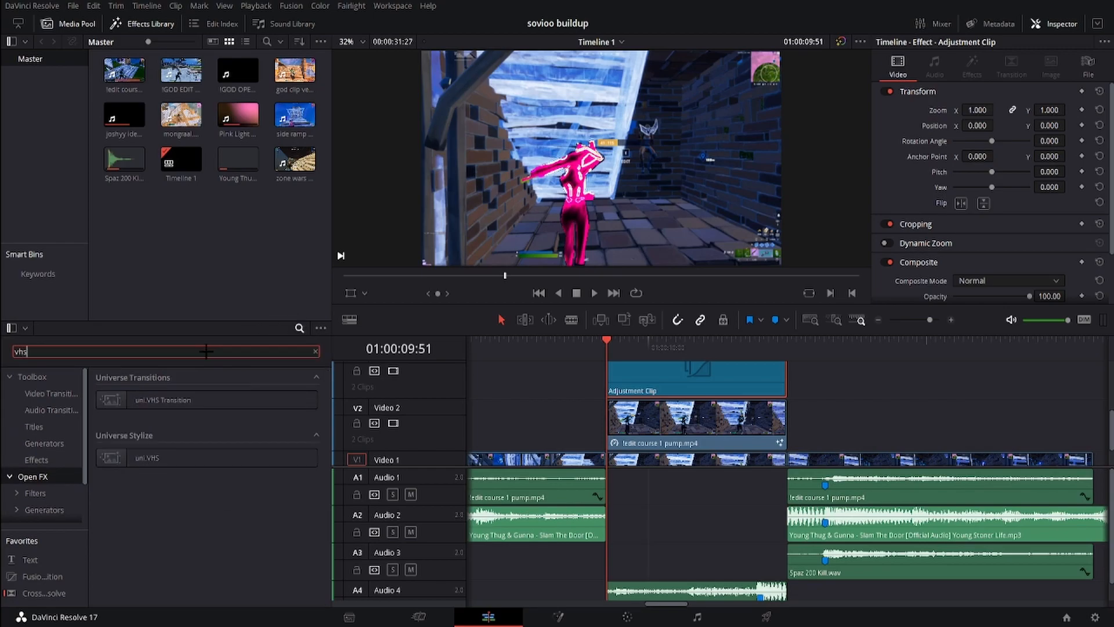
pyautogui.moveTo(199, 457); pyautogui.dragTo(699, 377)
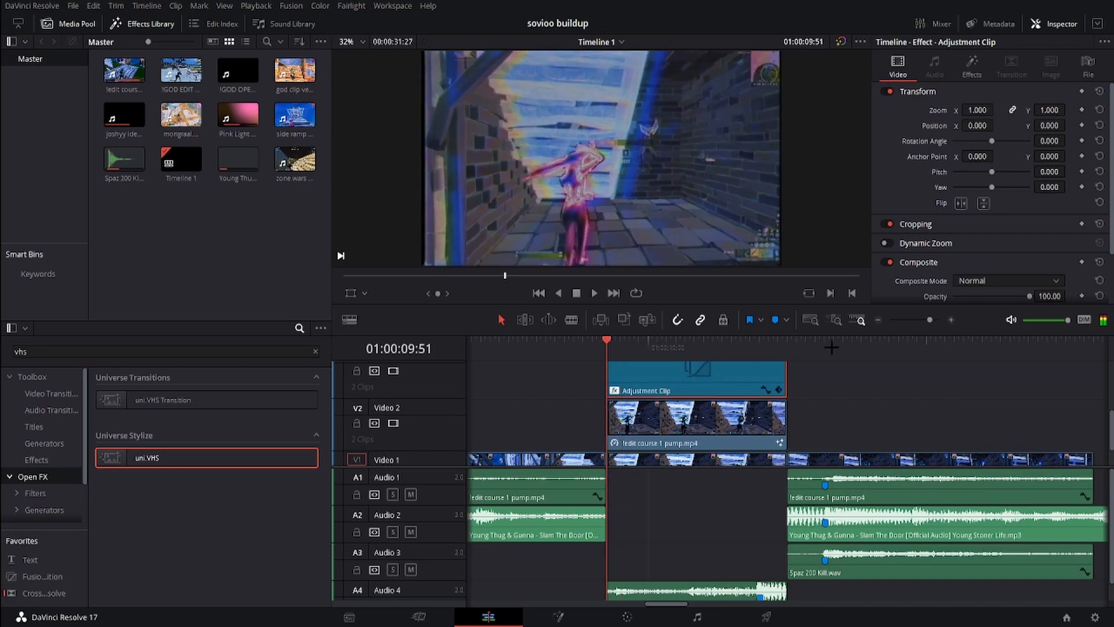
# Step: Set the uni.VHS Tape Wrinkle Percent Chance to 7 on the adjustment clip
pyautogui.click(972, 65)
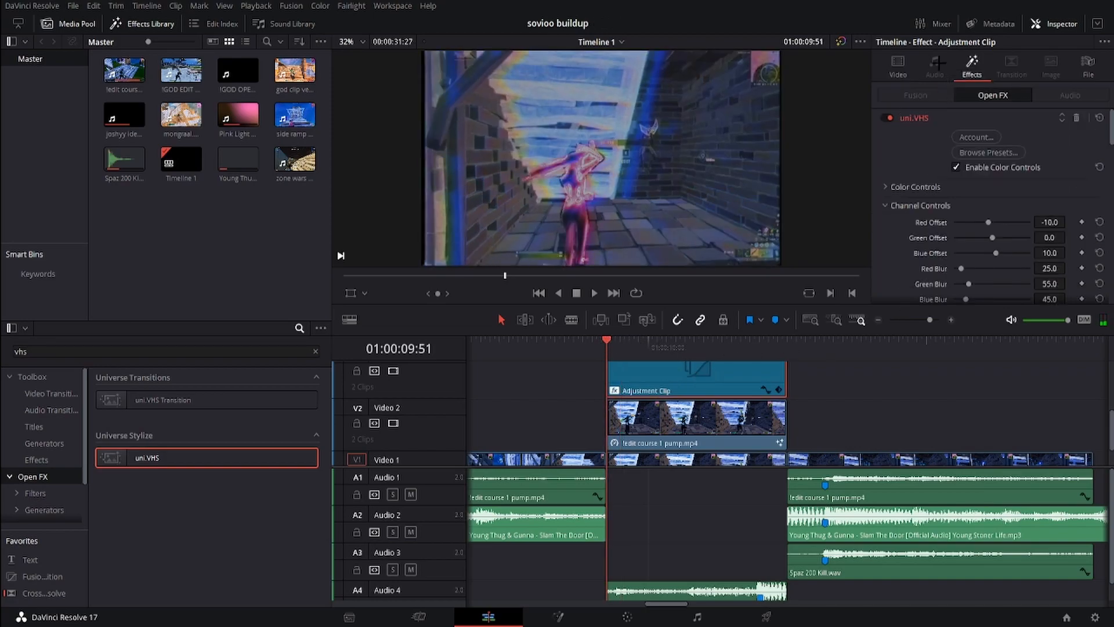
pyautogui.scroll(-3, 988, 205)
pyautogui.scroll(1, 982, 216)
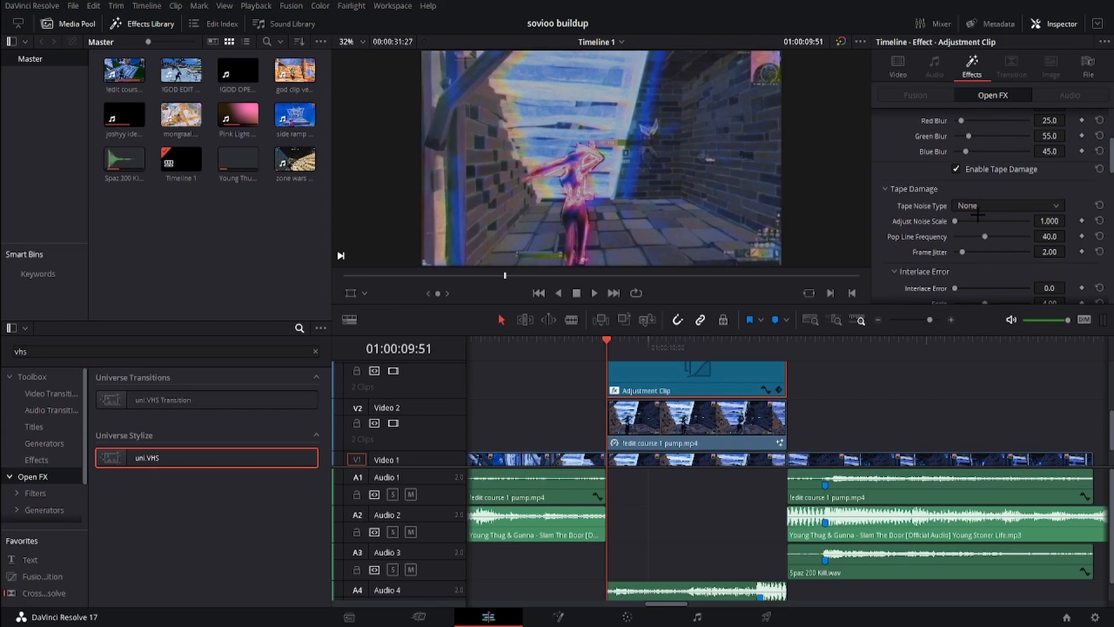
pyautogui.scroll(-5, 986, 223)
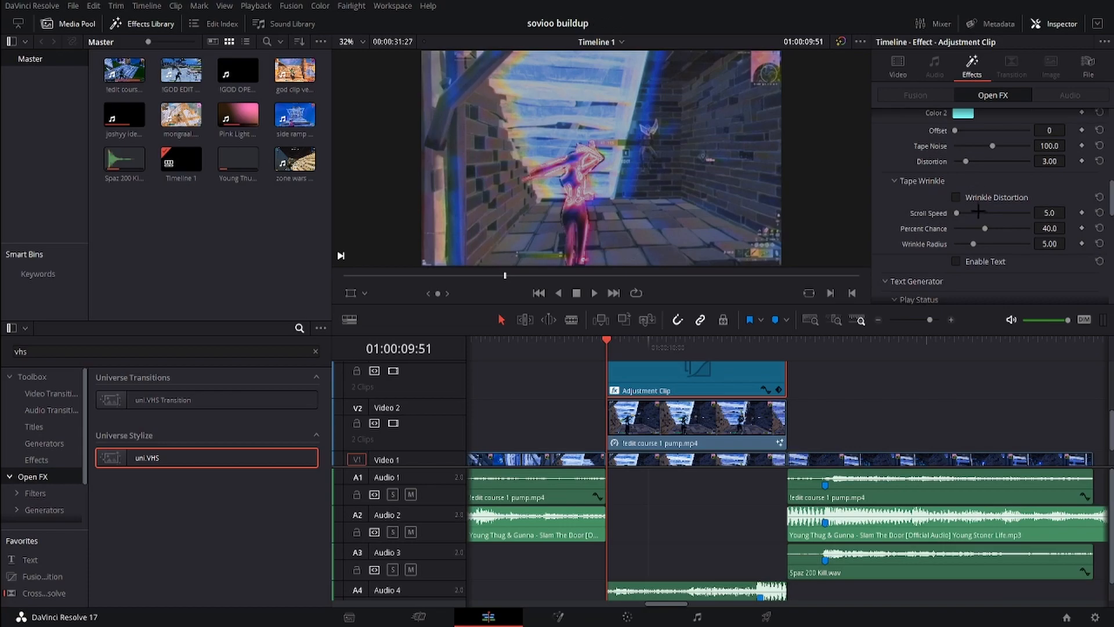
pyautogui.click(1049, 228)
pyautogui.write('7')
pyautogui.press('Return')
# Step: Play the VHS-styled segment from 01:00:09:48 and return the playhead to 01:00:09:51
pyautogui.click(592, 344)
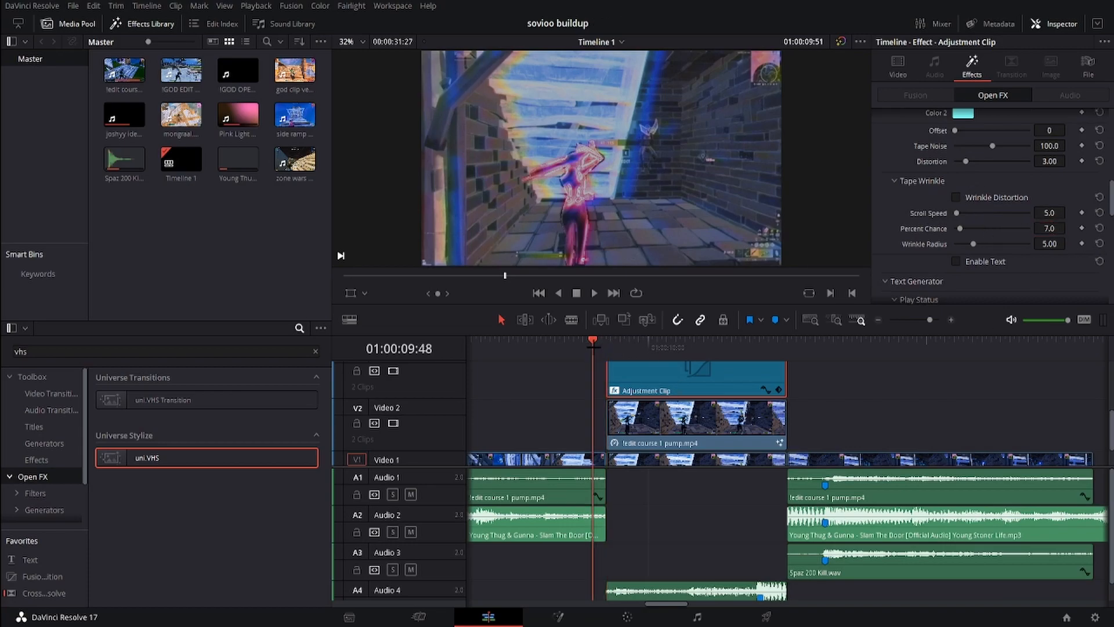
pyautogui.press('space')
pyautogui.click(608, 344)
pyautogui.moveTo(613, 347)
pyautogui.mouseDown()
pyautogui.moveTo(567, 348)
pyautogui.moveTo(607, 347)
pyautogui.mouseUp()
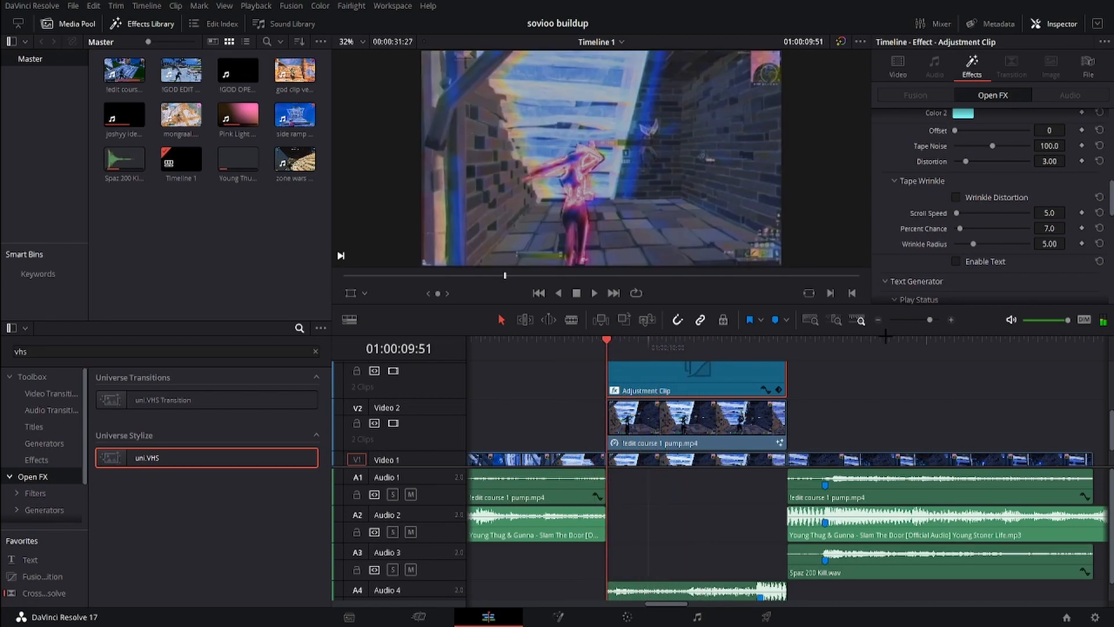
# Step: Show the retime controls on the masked Video 2 clip with the playhead at its start, 01:00:09:51
pyautogui.click(878, 319)
pyautogui.scroll(-1, 984, 361)
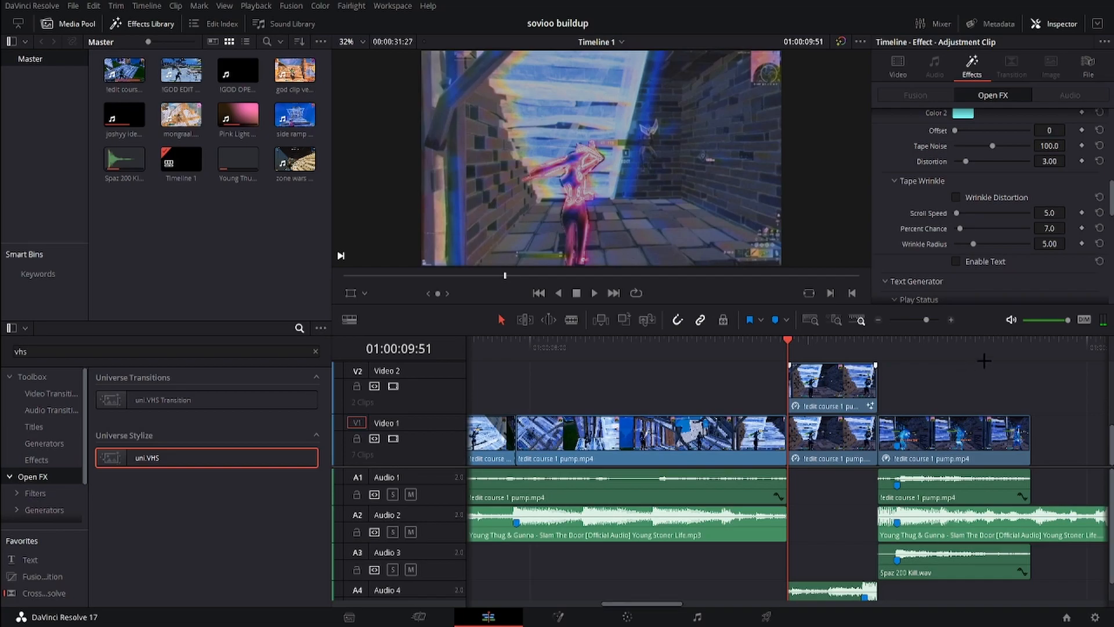
pyautogui.click(946, 319)
pyautogui.click(813, 377)
pyautogui.click(768, 347)
pyautogui.moveTo(767, 347)
pyautogui.mouseDown()
pyautogui.moveTo(812, 347)
pyautogui.moveTo(788, 347)
pyautogui.mouseUp()
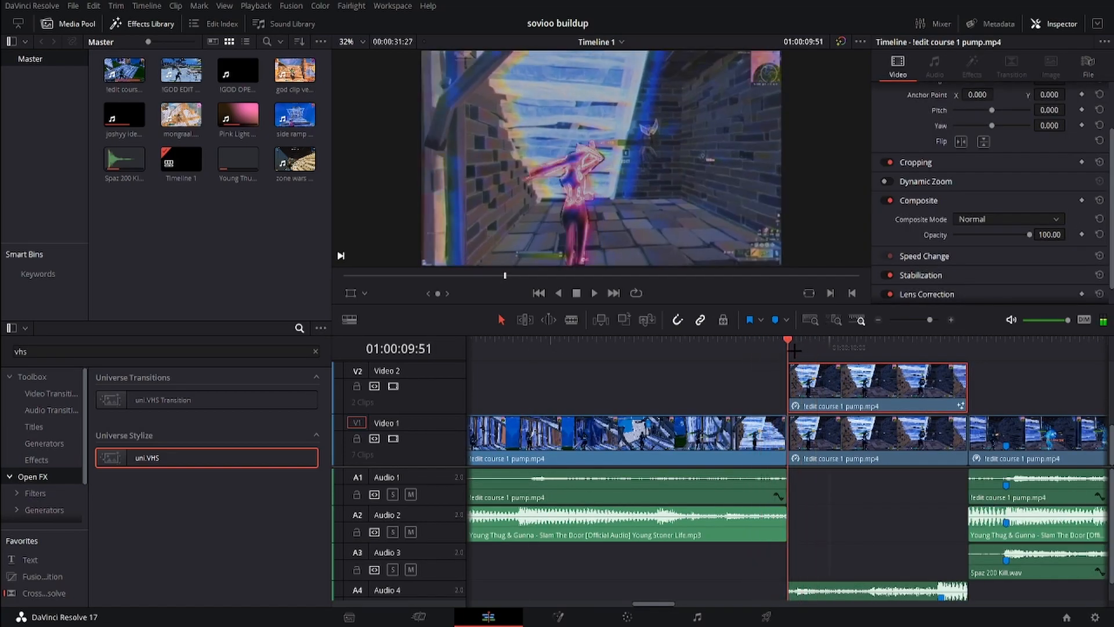
pyautogui.hotkey('ctrl', 'r')
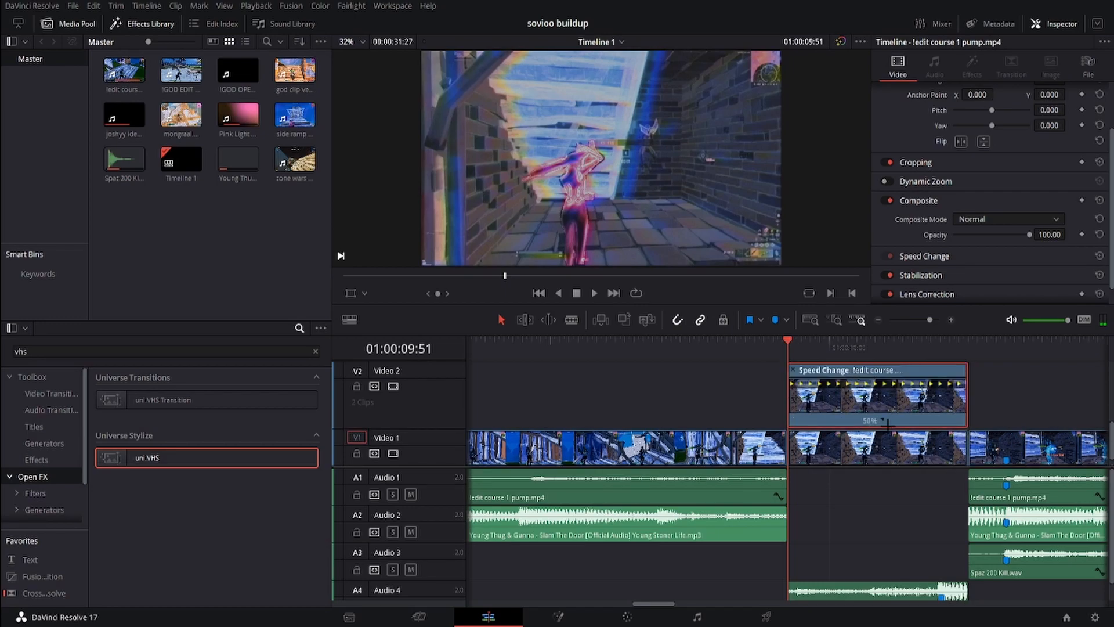
# Step: Play the timeline from just before the masked segment through the final shot, stopping at 01:00:11:01
pyautogui.moveTo(974, 357); pyautogui.dragTo(936, 357)
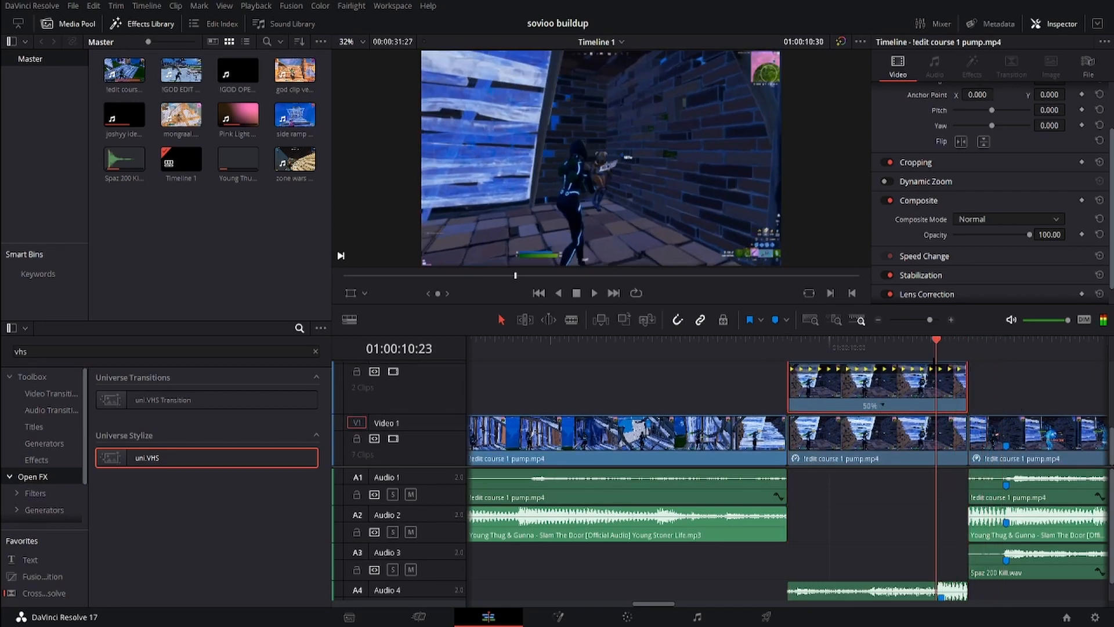
pyautogui.click(746, 347)
pyautogui.press('space')
pyautogui.press('space')
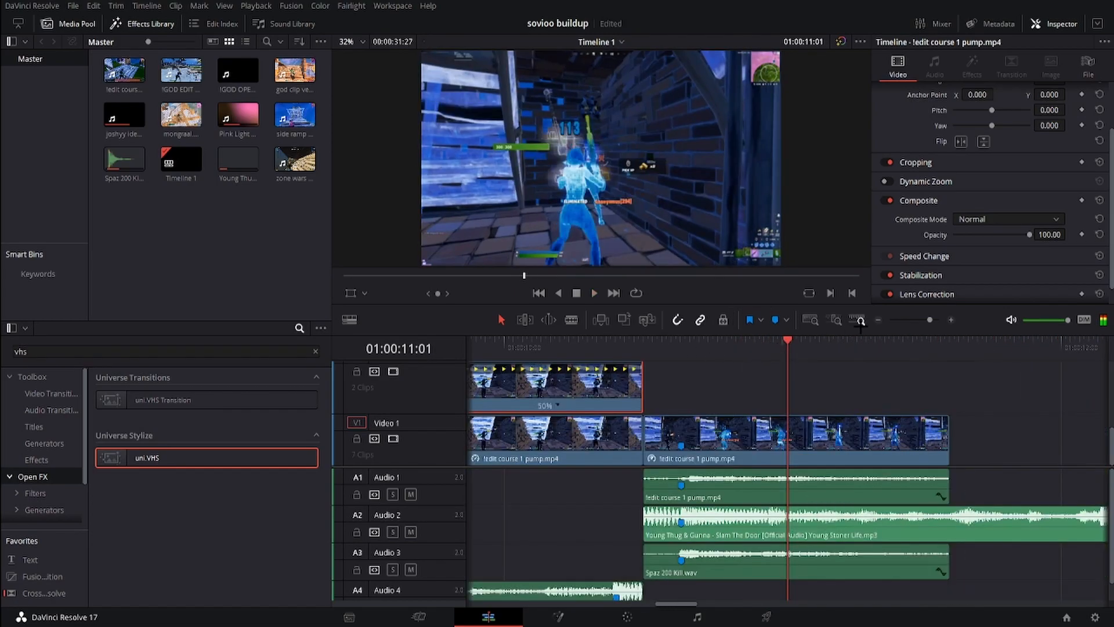
# Step: Play the timeline from just before the masked segment through the final shot, stopping at 01:00:11:09
pyautogui.click(877, 320)
pyautogui.moveTo(709, 335); pyautogui.dragTo(709, 338)
pyautogui.click(706, 345)
pyautogui.press('space')
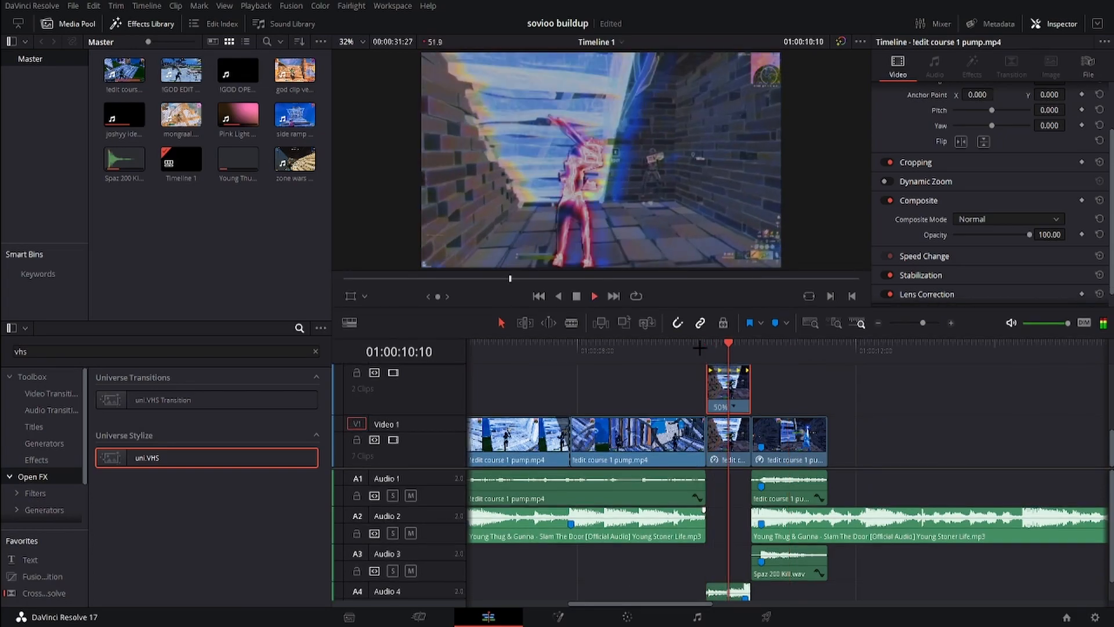
pyautogui.click(688, 345)
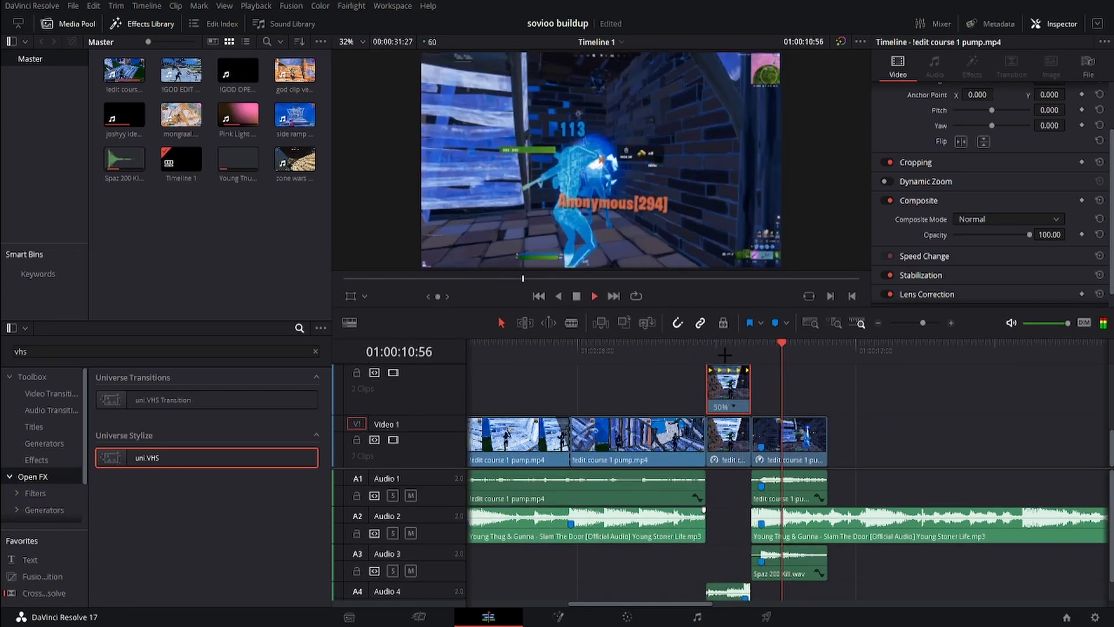
pyautogui.press('space')
pyautogui.click(951, 324)
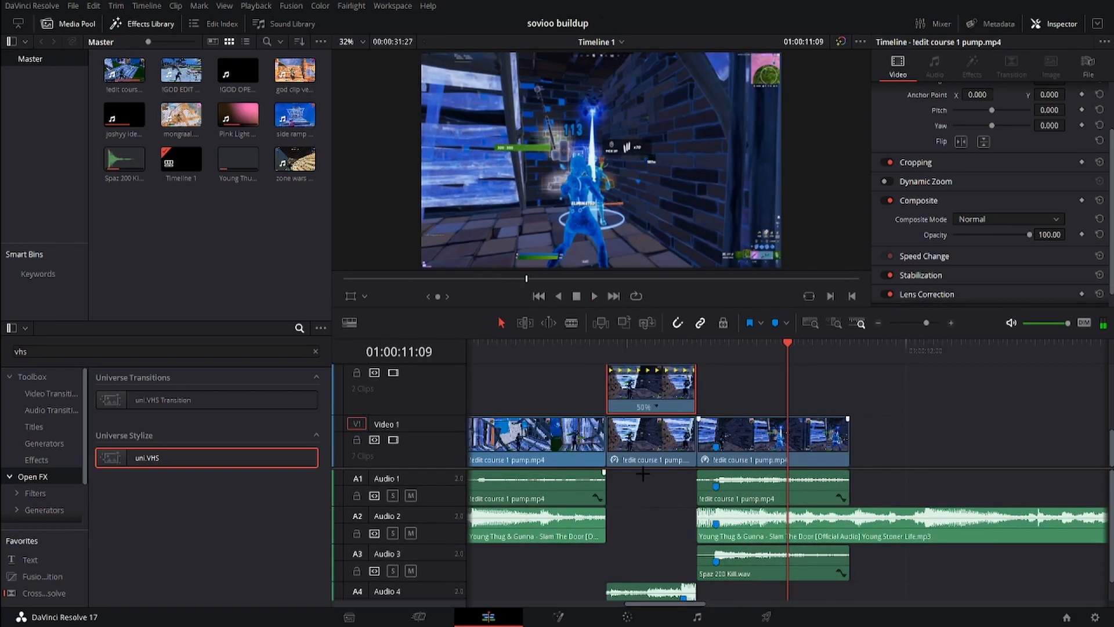
# Step: Show the audio settings of the song clip on Audio 4 beneath the VHS-styled segment, with the playhead at 01:00:10:13
pyautogui.moveTo(606, 348); pyautogui.dragTo(658, 359)
pyautogui.click(650, 444)
pyautogui.scroll(1, 634, 383)
pyautogui.click(614, 393)
pyautogui.scroll(-1, 653, 586)
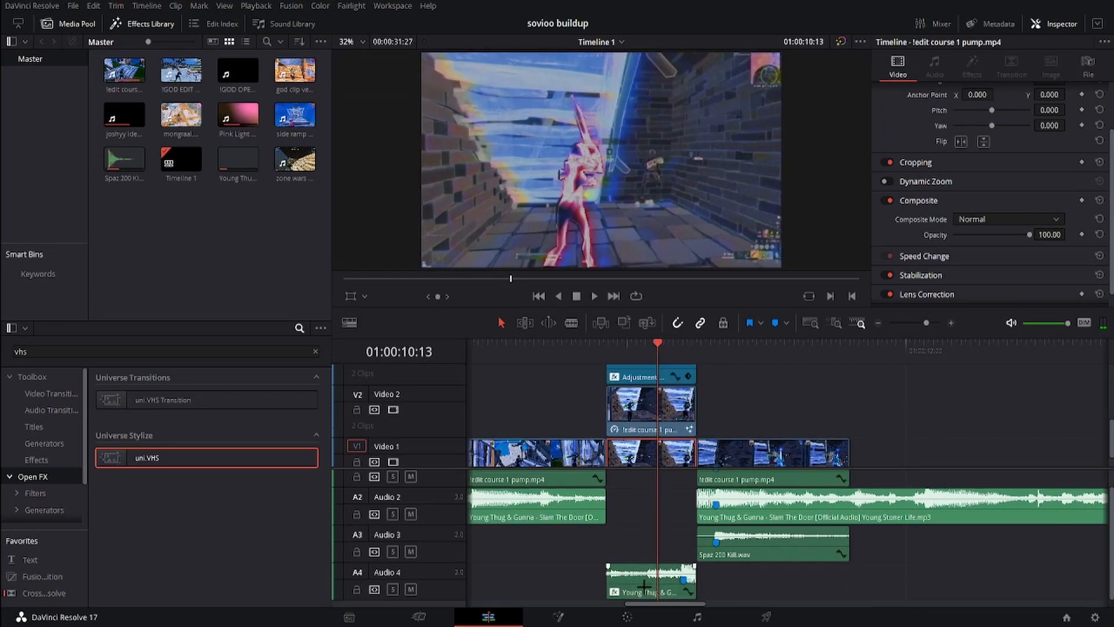
pyautogui.click(644, 587)
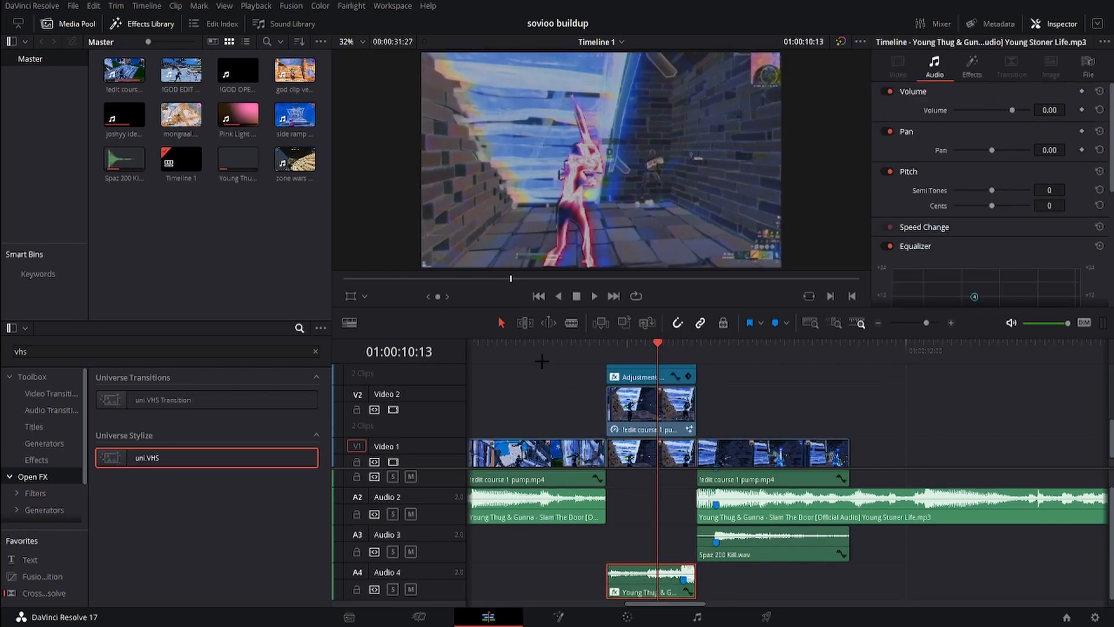
# Step: Play the song into the VHS-styled segment and place the playhead at 01:00:10:03
pyautogui.click(511, 348)
pyautogui.press('space')
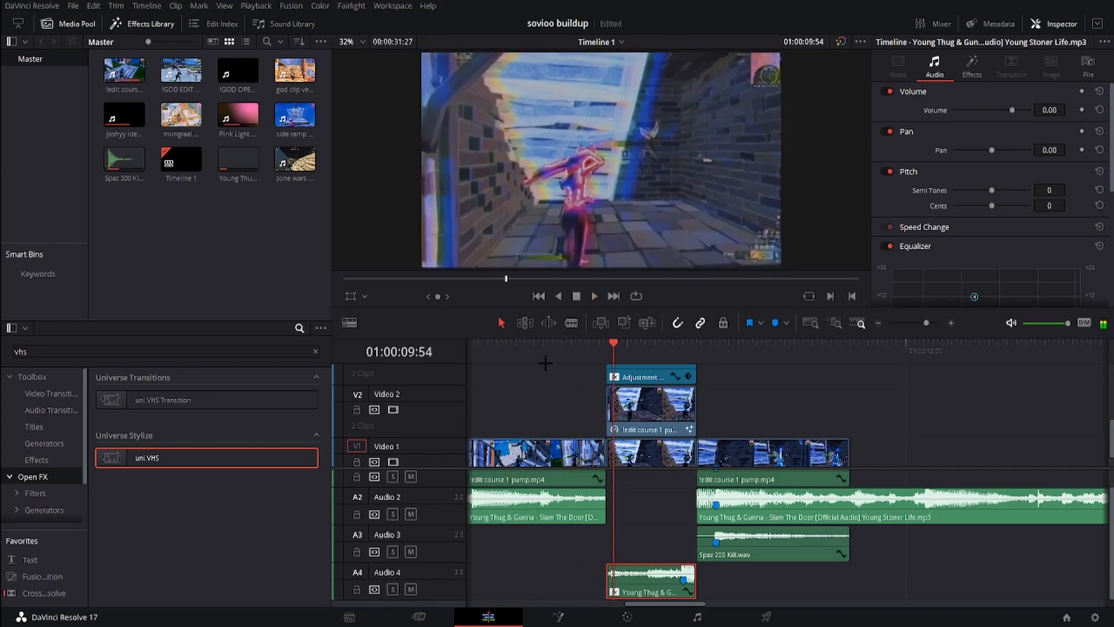
pyautogui.click(551, 353)
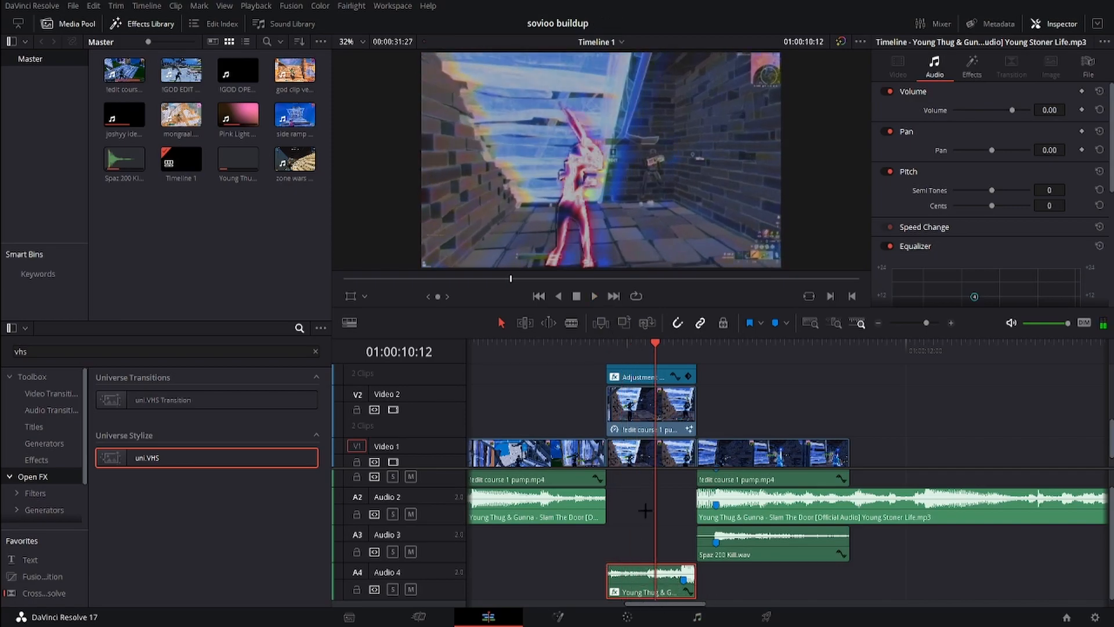
pyautogui.click(616, 351)
pyautogui.click(609, 345)
pyautogui.click(635, 350)
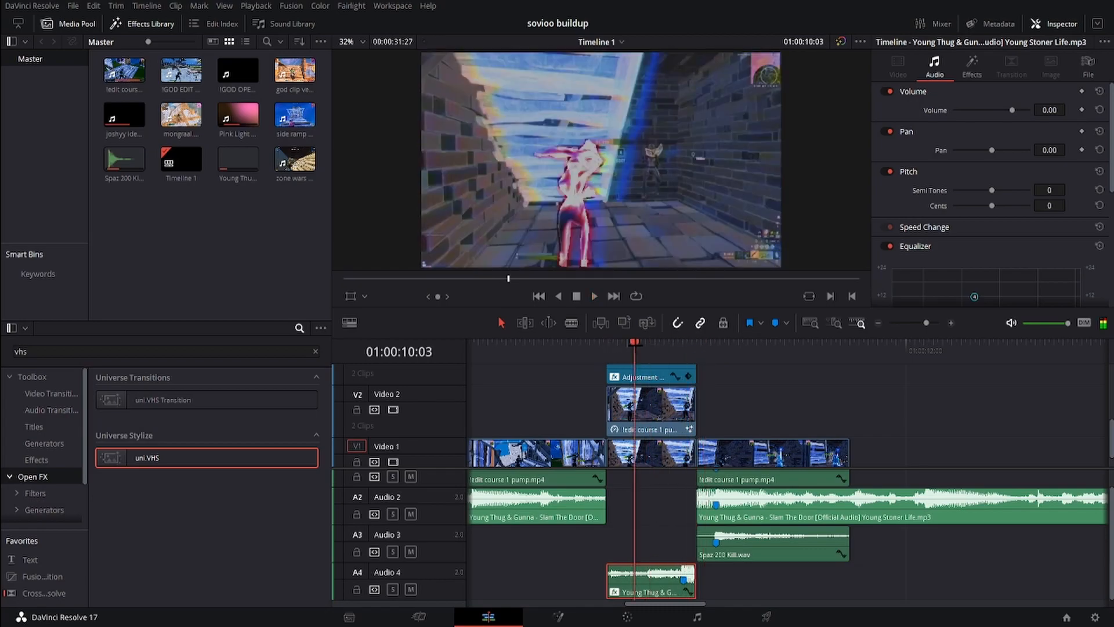
# Step: Search the Fairlight FX for "rever" and review the equalizer of the Audio 4 song clip, clearing the search
pyautogui.scroll(-2, 41, 476)
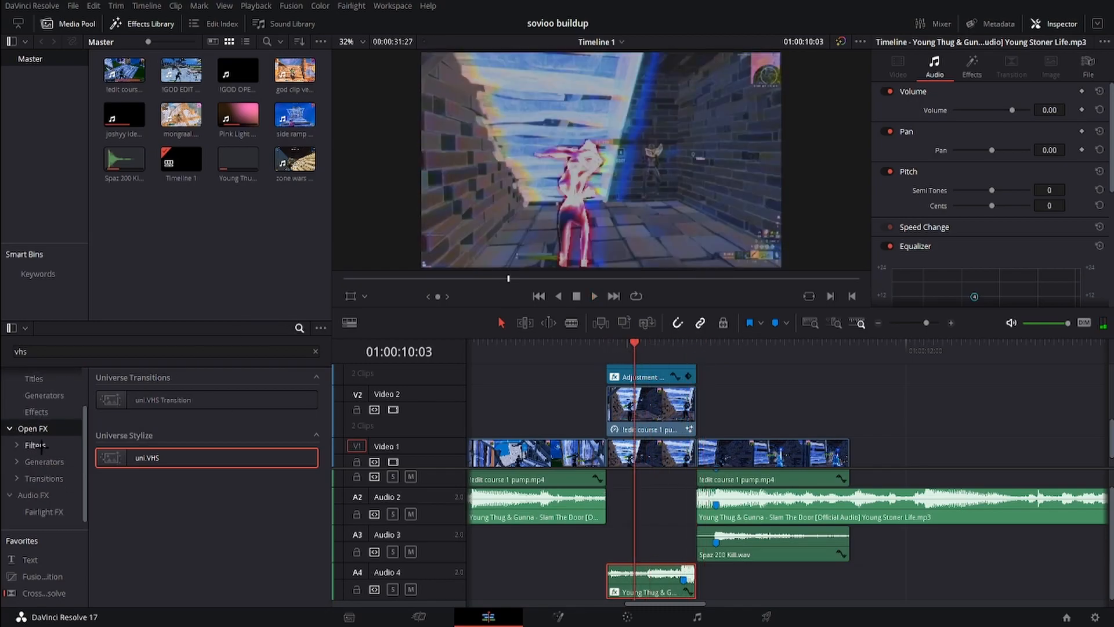
pyautogui.click(39, 510)
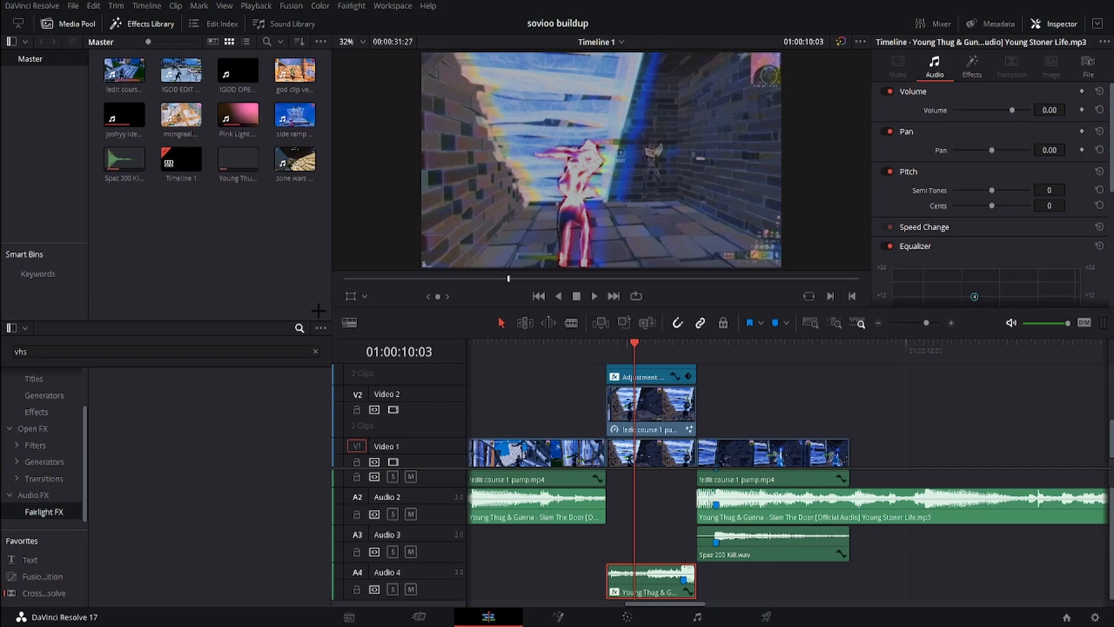
pyautogui.click(315, 352)
pyautogui.write('rever')
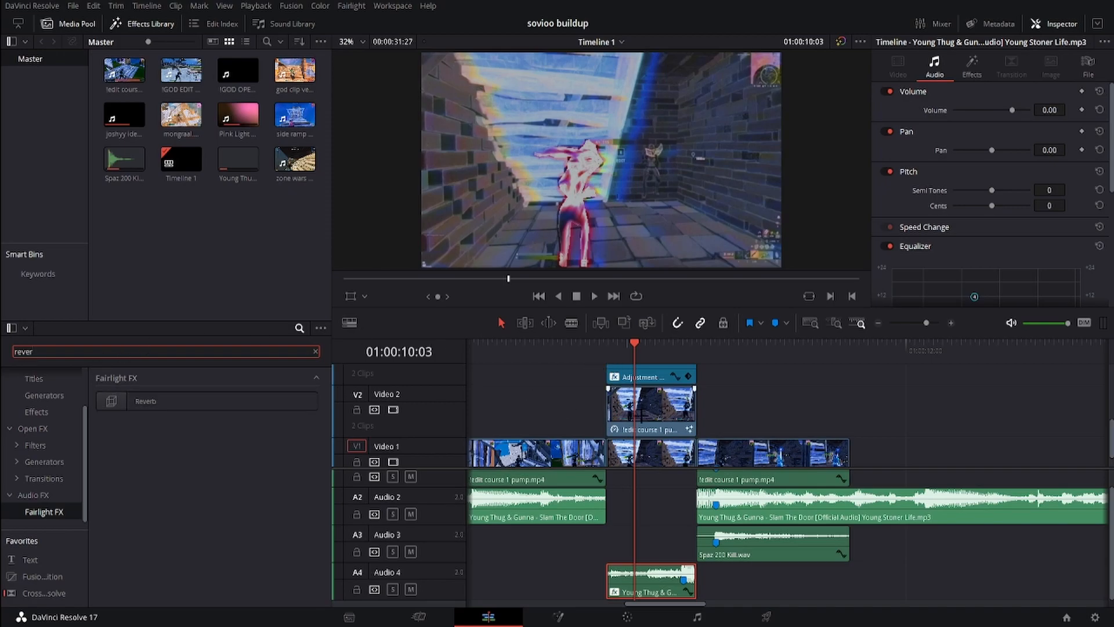
pyautogui.scroll(-3, 984, 243)
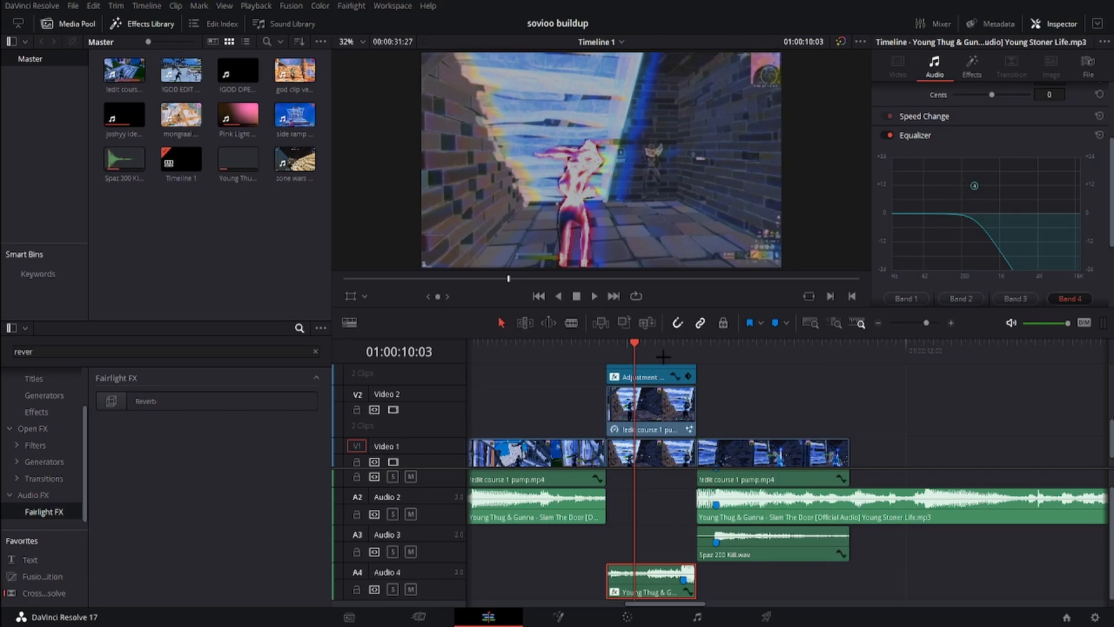
pyautogui.click(316, 351)
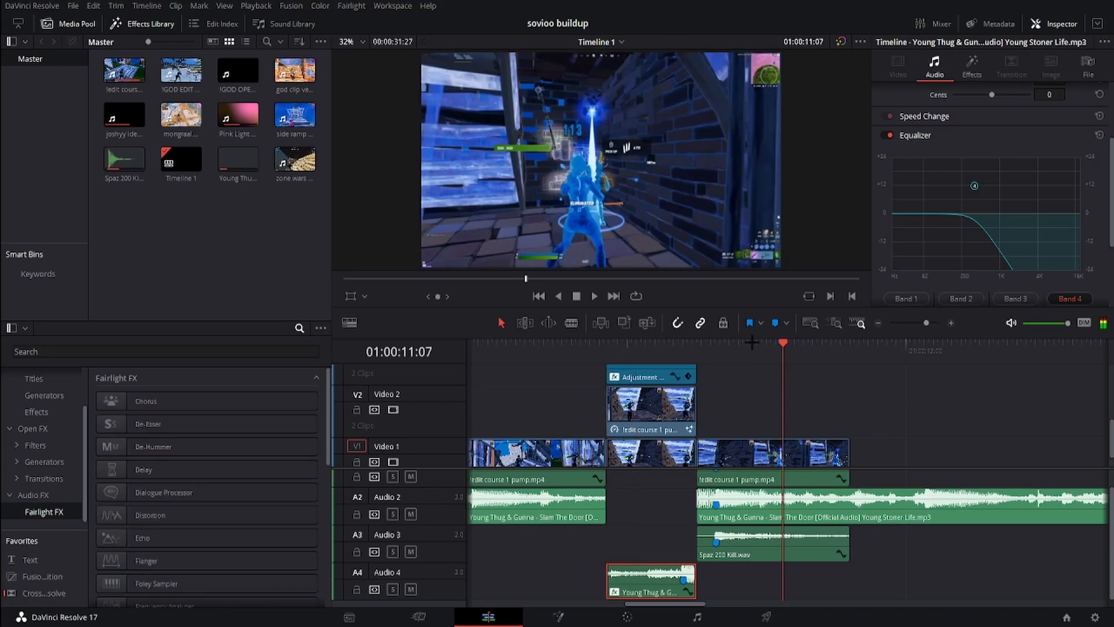
# Step: Check the marked shot frame at 01:00:10:38 and move the playhead just past the final pump clip, to 01:00:11:58
pyautogui.scroll(1, 795, 510)
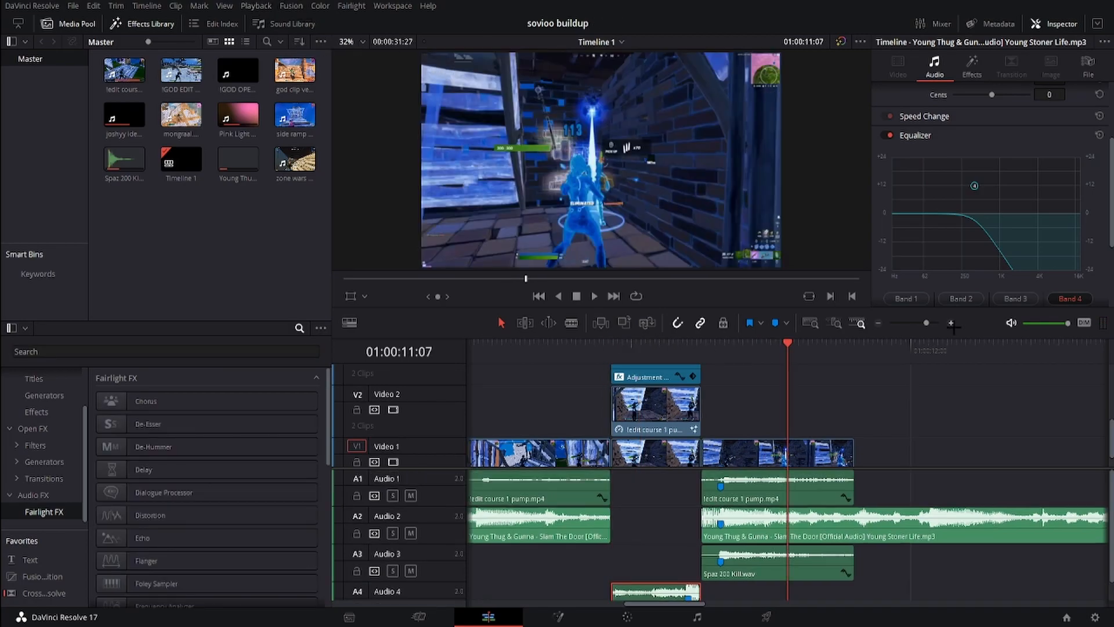
pyautogui.scroll(-1, 804, 443)
pyautogui.click(720, 347)
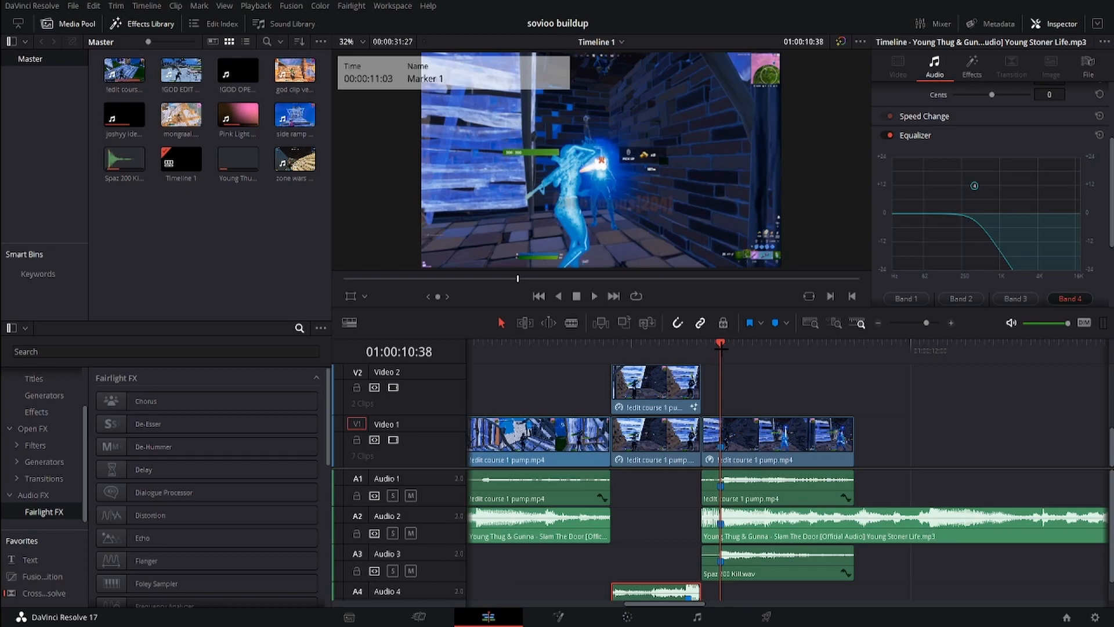
pyautogui.click(951, 324)
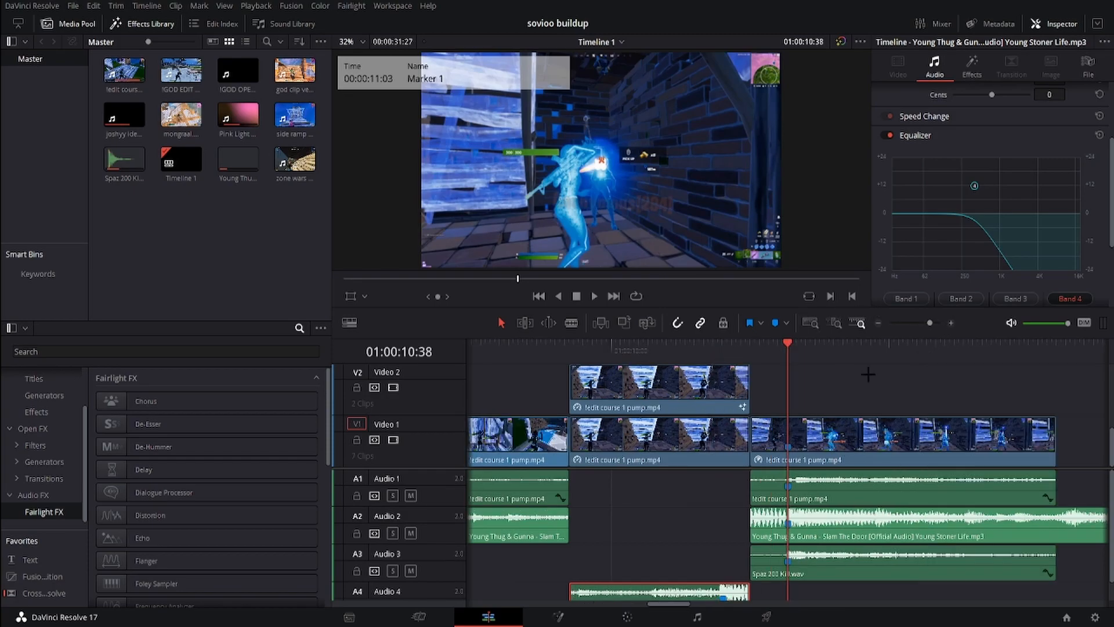
pyautogui.click(878, 324)
pyautogui.moveTo(643, 603); pyautogui.dragTo(674, 594)
pyautogui.click(710, 348)
pyautogui.click(878, 323)
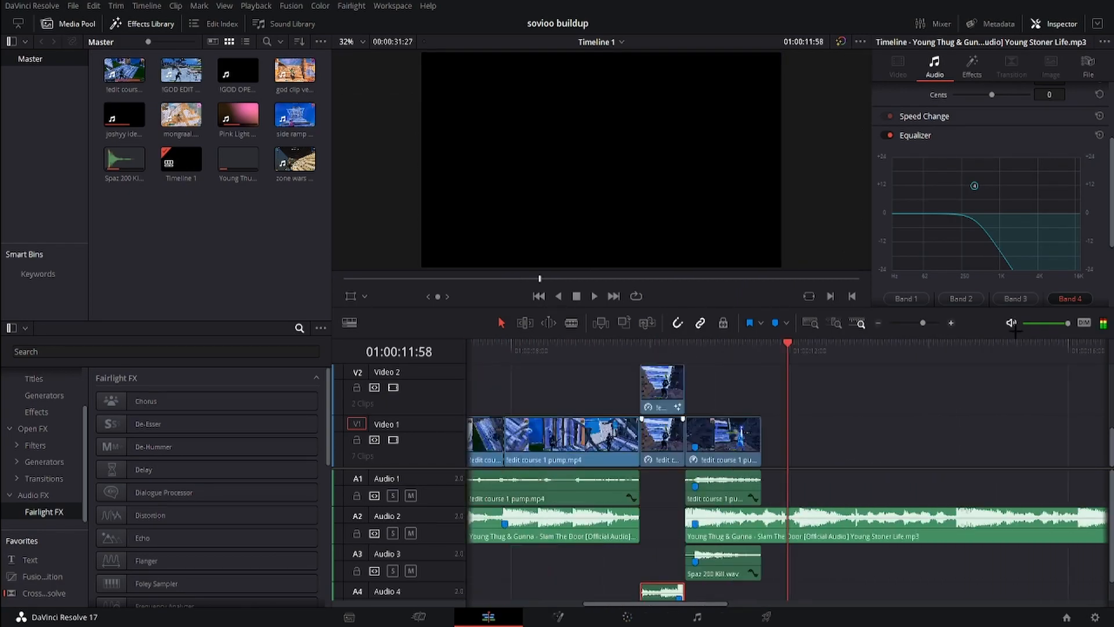
# Step: Play the song past the last pump clip and add a beat marker to the Audio 2 song clip at 01:00:14:38
pyautogui.click(951, 323)
pyautogui.press('space')
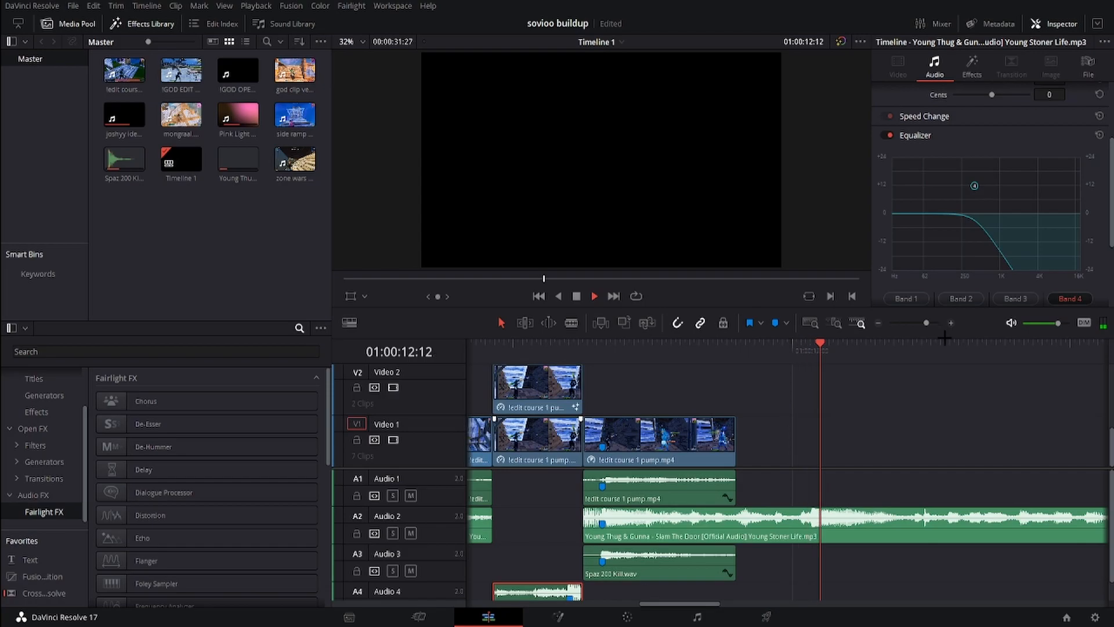
pyautogui.click(879, 323)
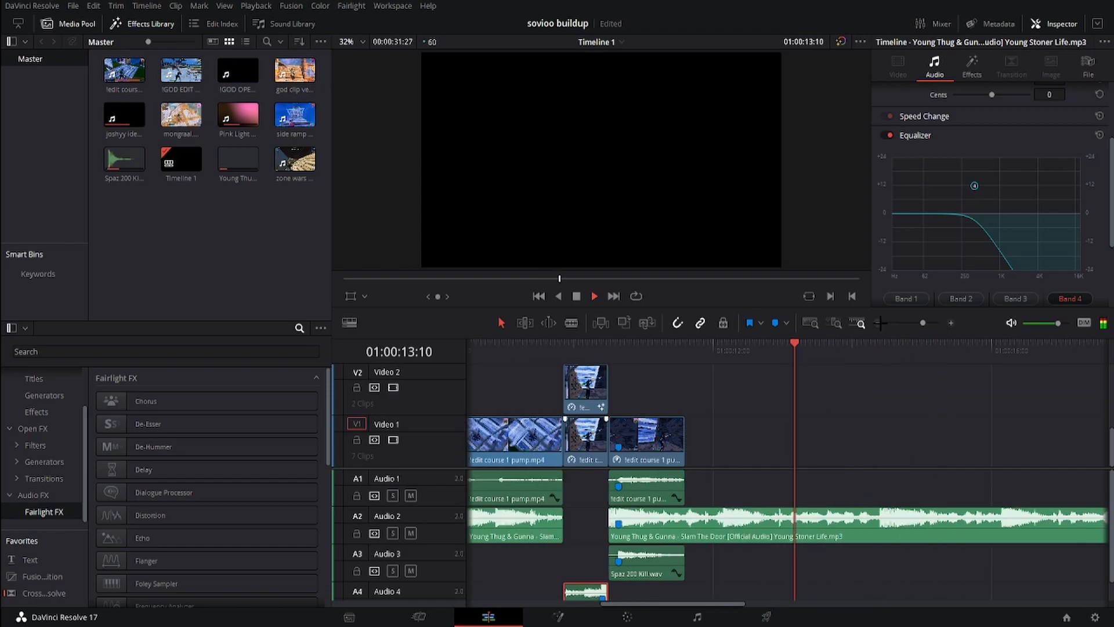
pyautogui.click(951, 323)
pyautogui.press('space')
pyautogui.moveTo(815, 353); pyautogui.dragTo(797, 351)
pyautogui.click(840, 518)
pyautogui.press('m')
pyautogui.press('Left')
pyautogui.press('Left')
pyautogui.press('Left')
pyautogui.press('Left')
pyautogui.press('Left')
pyautogui.press('Left')
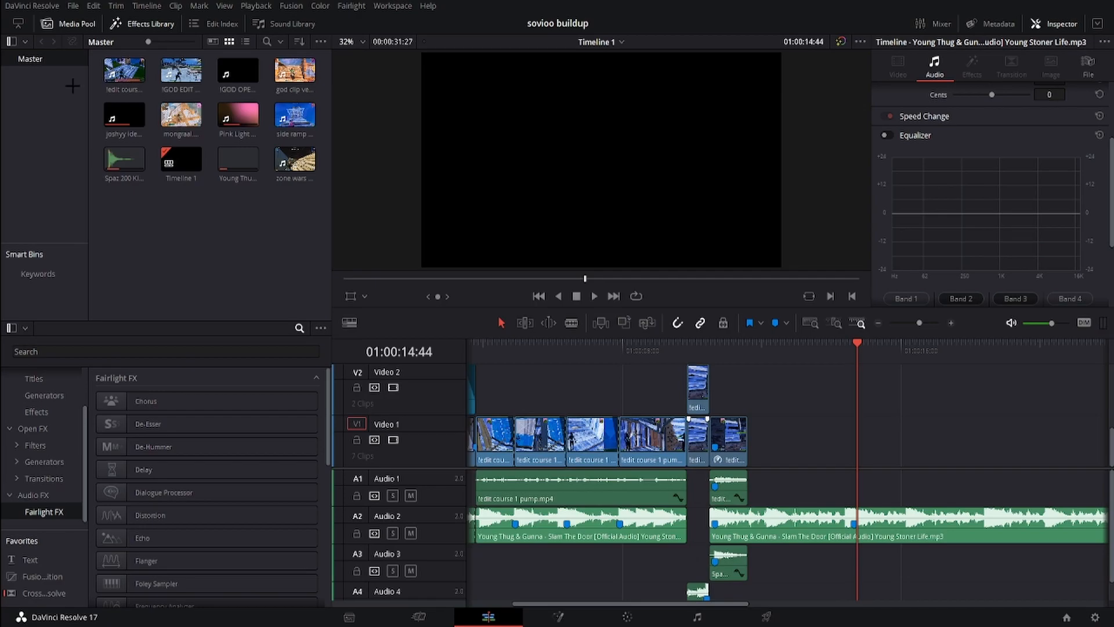
# Step: Add side ramp 200.mp4 to Video 1 after the pump clip and mark its shot frame at 01:00:19:09
pyautogui.moveTo(295, 114); pyautogui.dragTo(831, 435)
pyautogui.click(1045, 347)
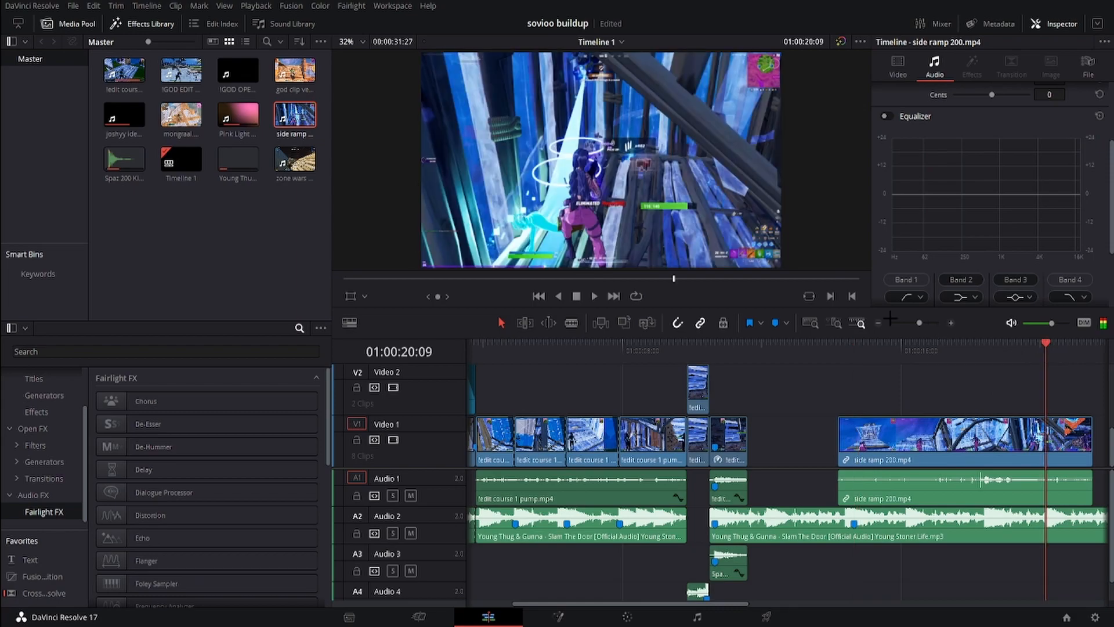
pyautogui.click(951, 323)
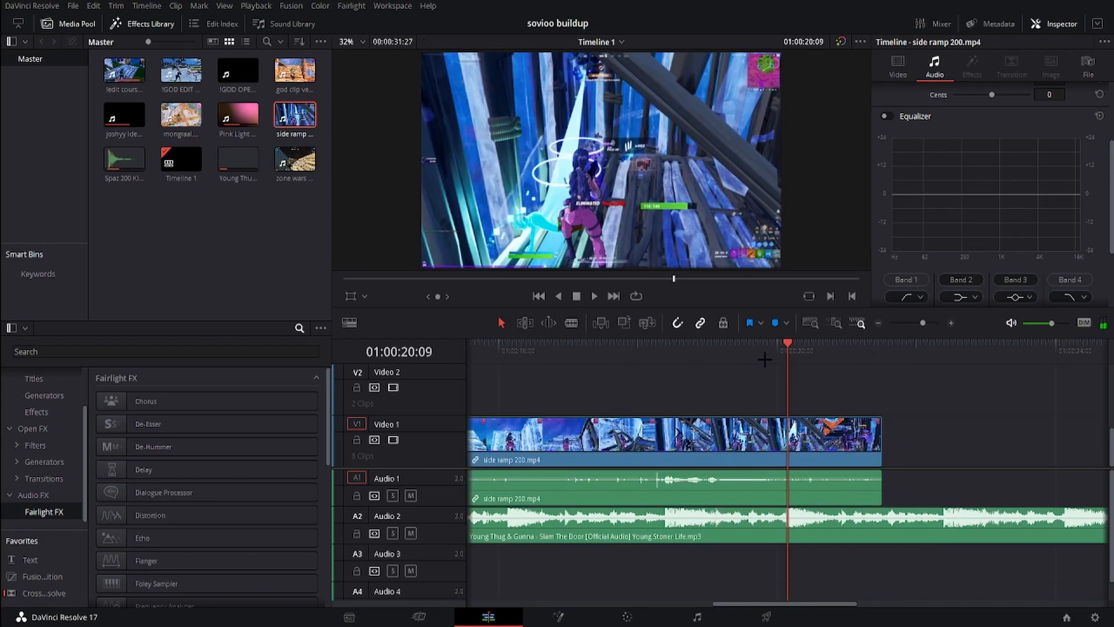
pyautogui.click(735, 355)
pyautogui.moveTo(736, 355)
pyautogui.mouseDown()
pyautogui.moveTo(704, 357)
pyautogui.moveTo(721, 364)
pyautogui.mouseUp()
pyautogui.press('Left')
pyautogui.press('Left')
pyautogui.press('Left')
pyautogui.press('Left')
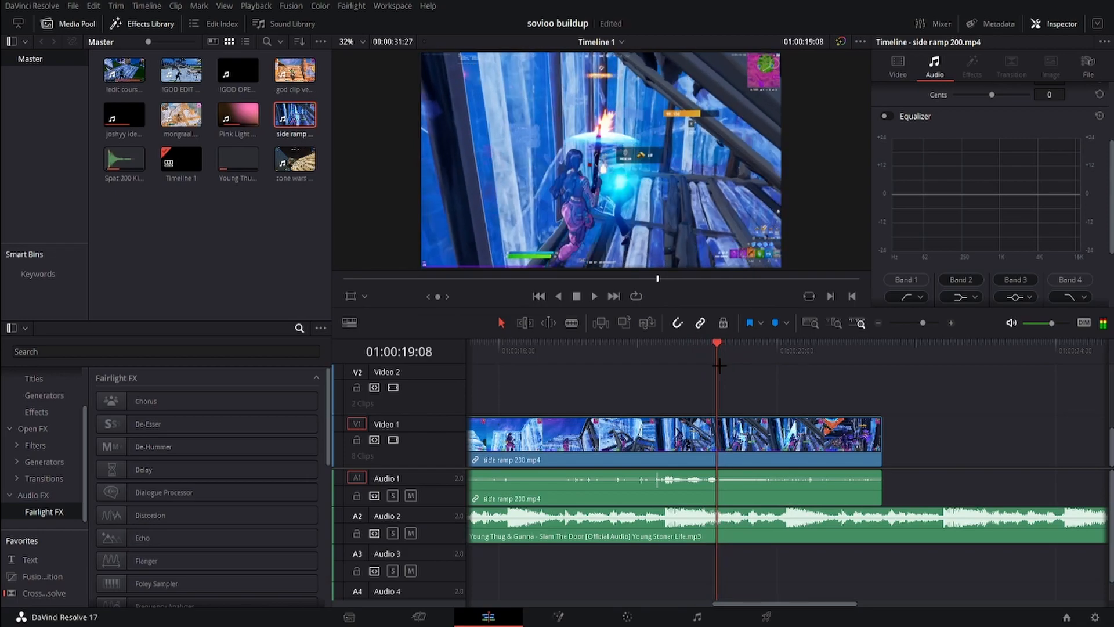
pyautogui.press('Right')
pyautogui.click(745, 438)
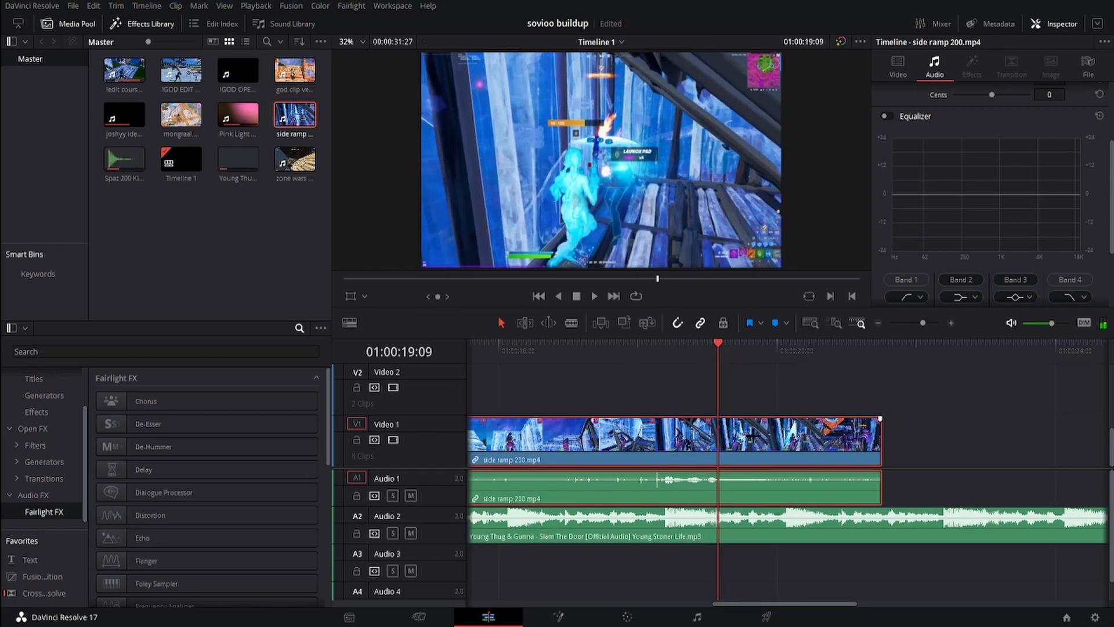
pyautogui.press('m')
# Step: Align the side ramp clip's shot marker with the song's beat marker, starting it directly after the pump clip, and play the sequence
pyautogui.click(879, 324)
pyautogui.moveTo(616, 447)
pyautogui.mouseDown()
pyautogui.moveTo(783, 438)
pyautogui.moveTo(564, 446)
pyautogui.moveTo(529, 435)
pyautogui.mouseUp()
pyautogui.click(516, 347)
pyautogui.press('space')
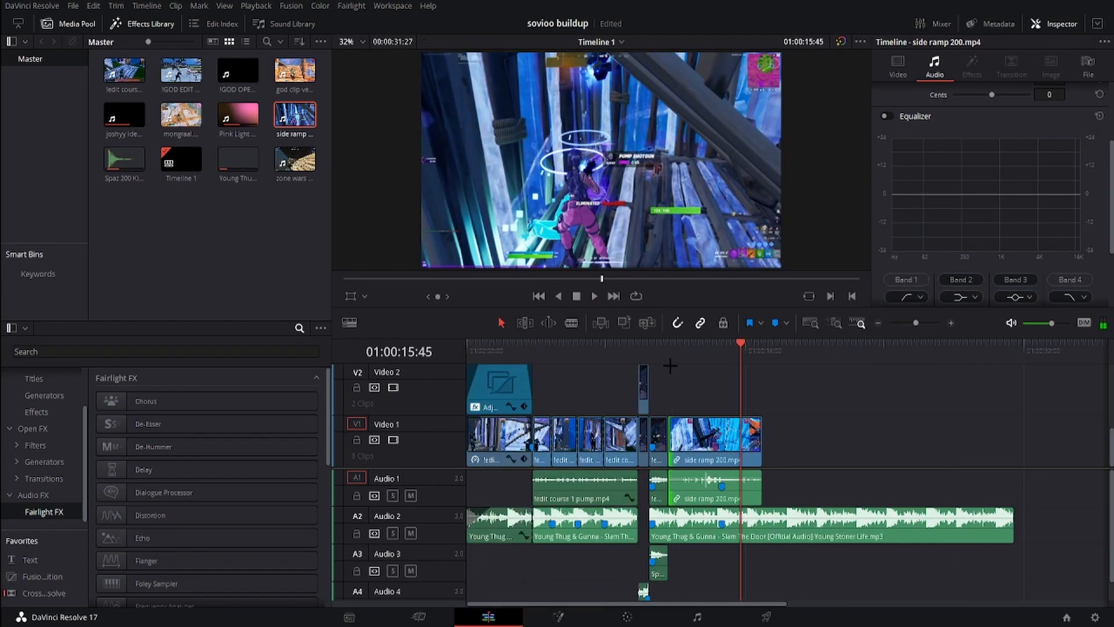
pyautogui.press('Up')
pyautogui.press('space')
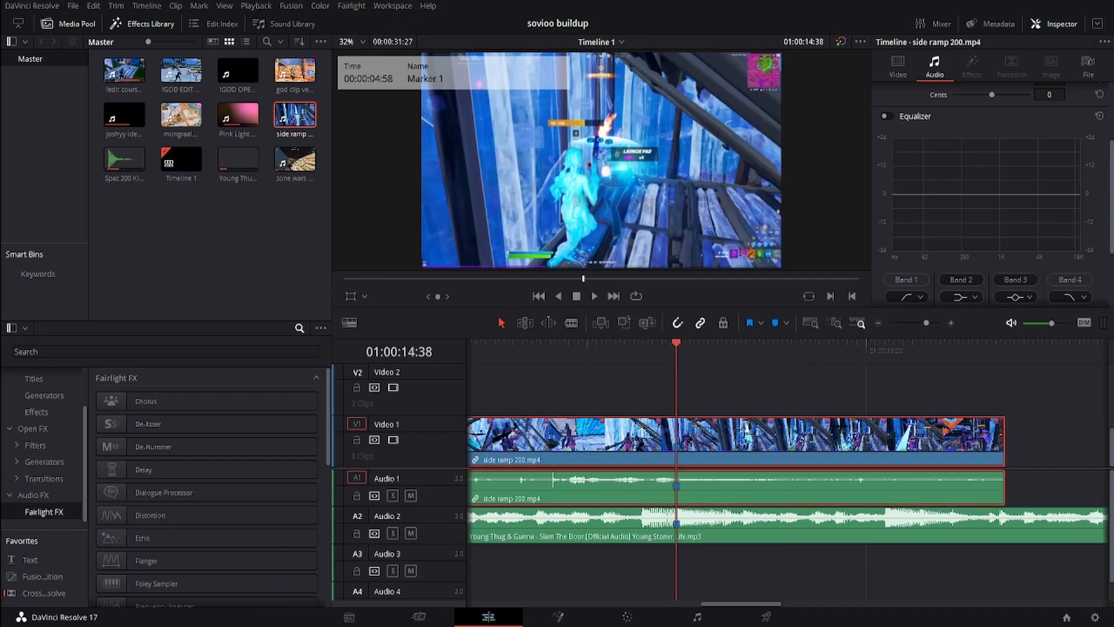
# Step: Unlink the side ramp video from its audio and add a retime speed point at its shot marker, 01:00:14:38
pyautogui.hotkey('ctrl', 'alt', 'l')
pyautogui.click(1073, 440)
pyautogui.click(898, 441)
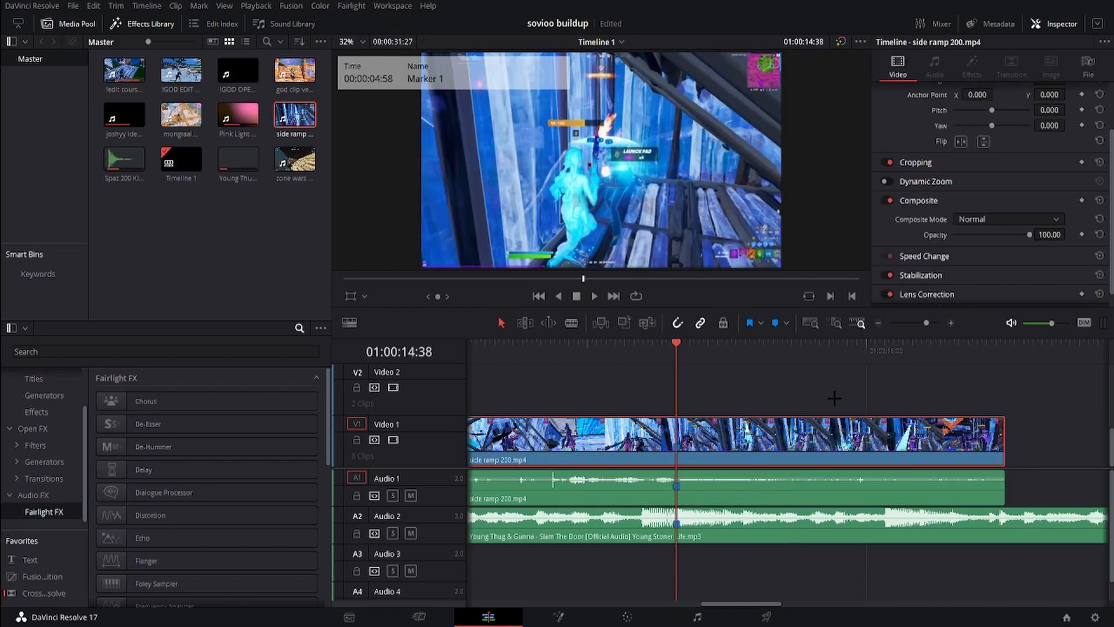
pyautogui.hotkey('ctrl', 'r')
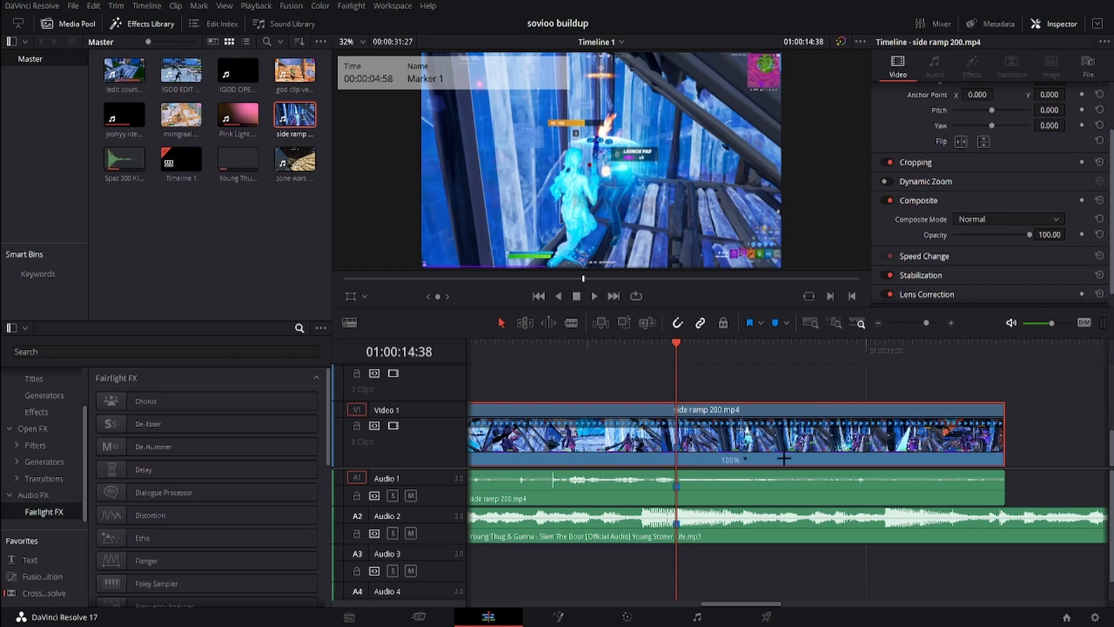
pyautogui.click(771, 476)
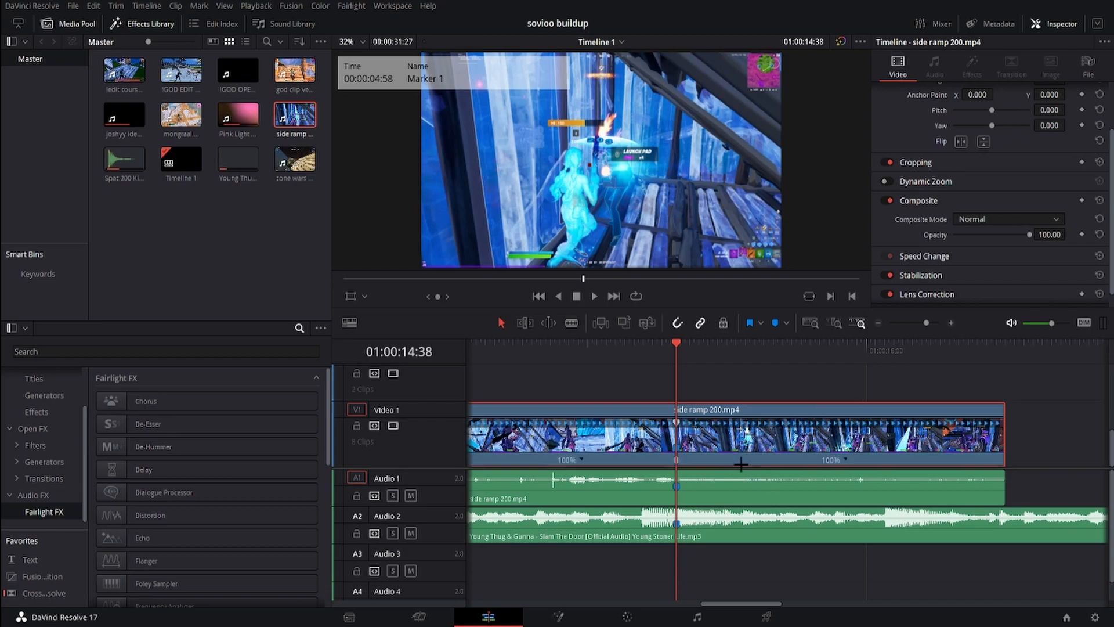
# Step: Add speed points to the side ramp 200.mp4 clip at 01:00:14:23 and 01:00:14:30, ahead of its existing speed point
pyautogui.moveTo(651, 351); pyautogui.dragTo(639, 354)
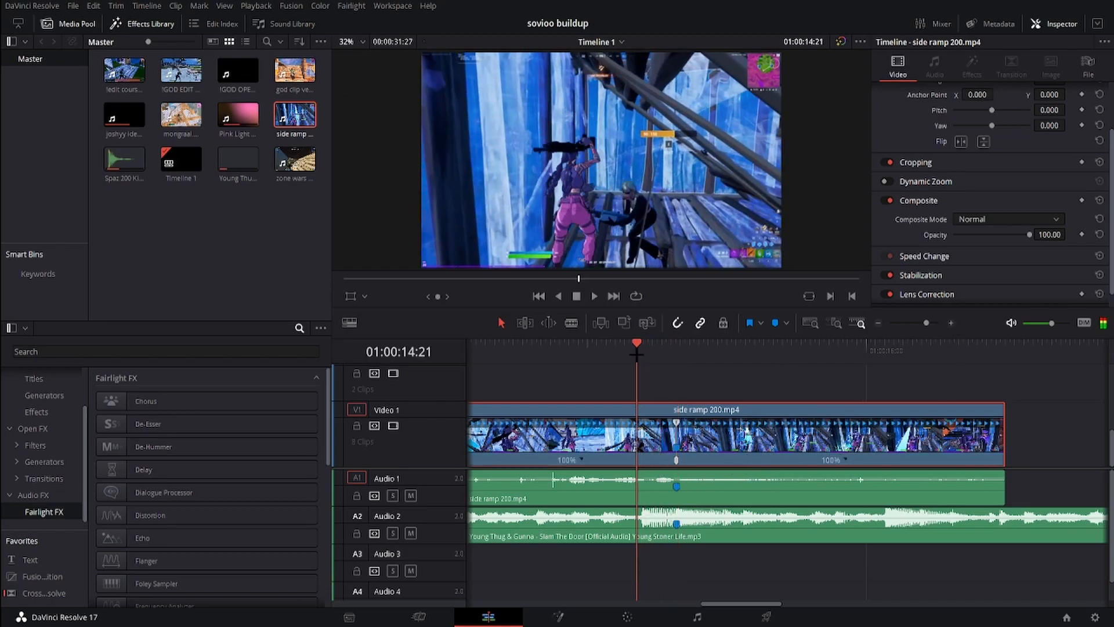
pyautogui.click(951, 322)
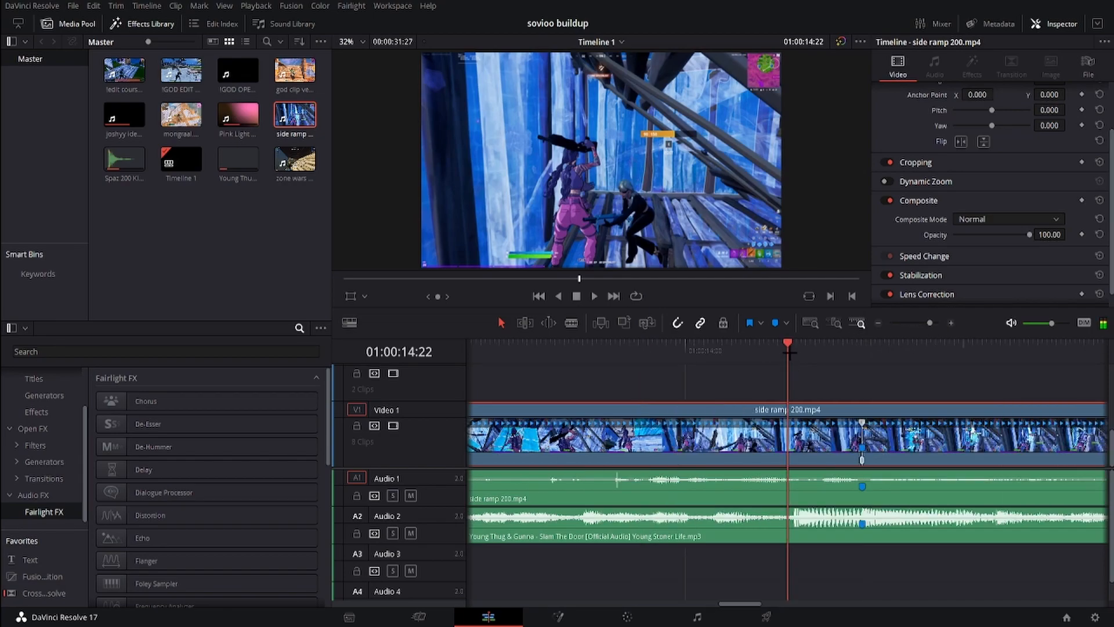
pyautogui.click(795, 354)
pyautogui.click(862, 324)
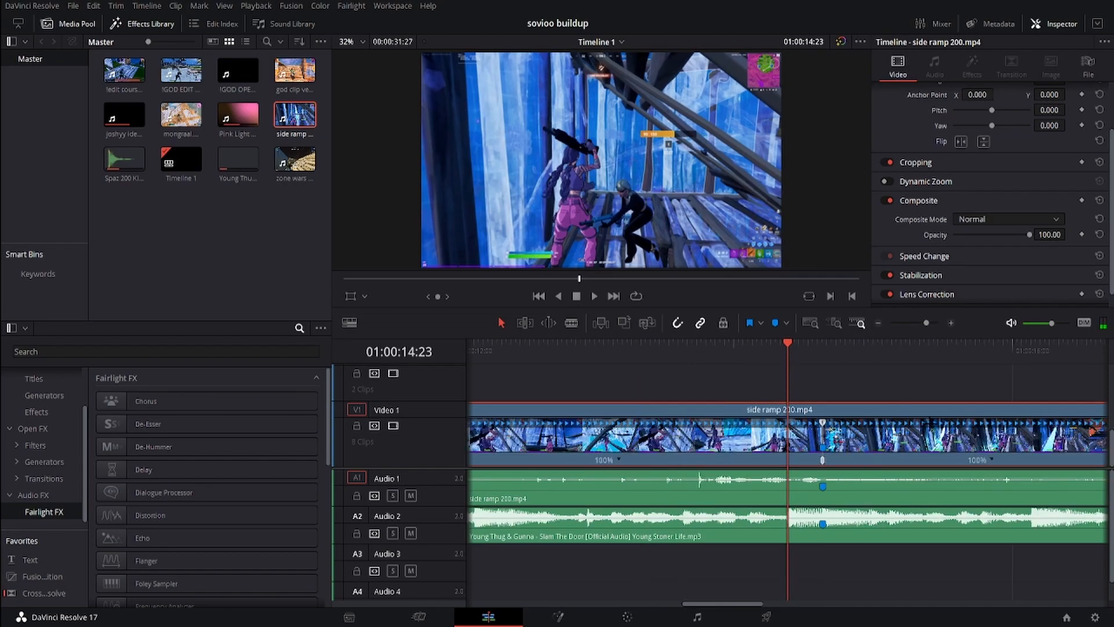
pyautogui.click(994, 463)
pyautogui.click(1016, 477)
pyautogui.click(805, 348)
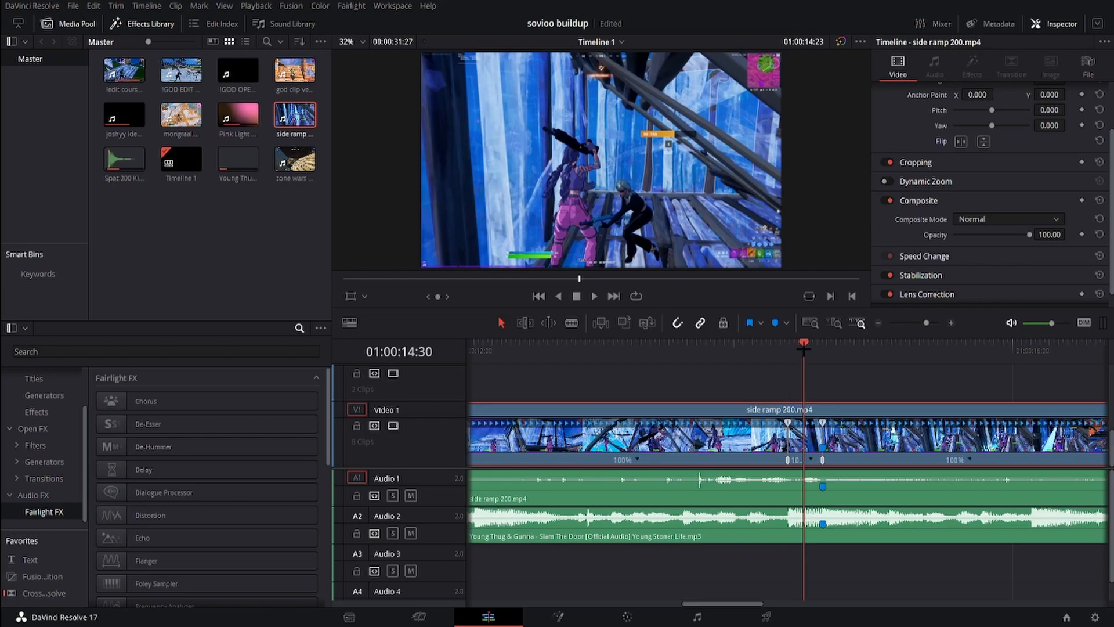
pyautogui.click(951, 323)
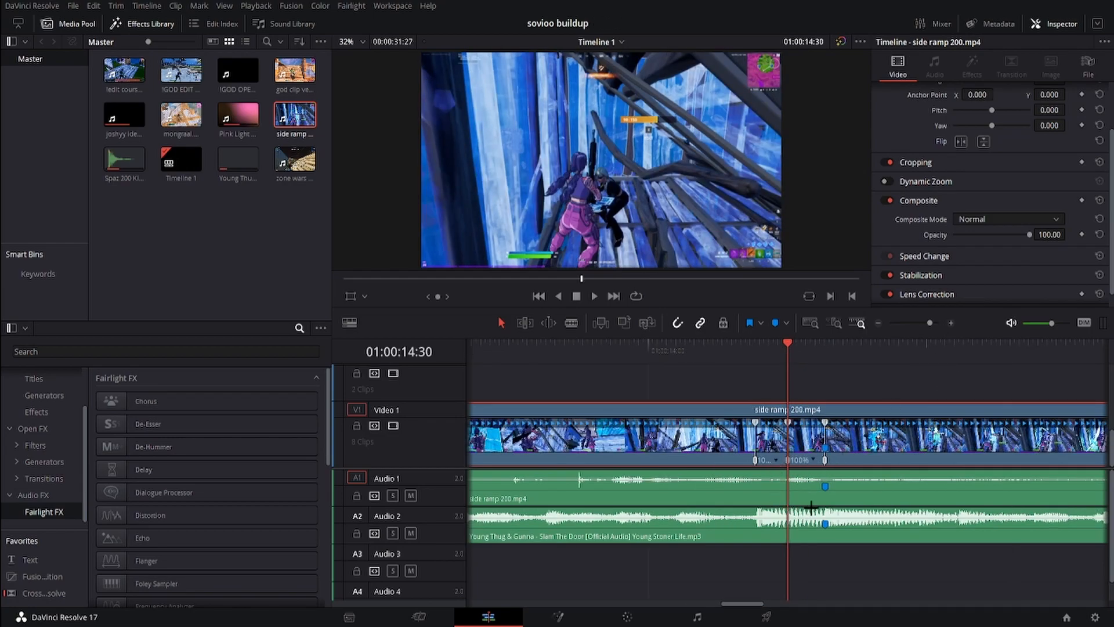
# Step: Set both the side ramp 200.mp4 segment starting at 01:00:14:23 and the clip's final segment to 50% speed
pyautogui.click(875, 528)
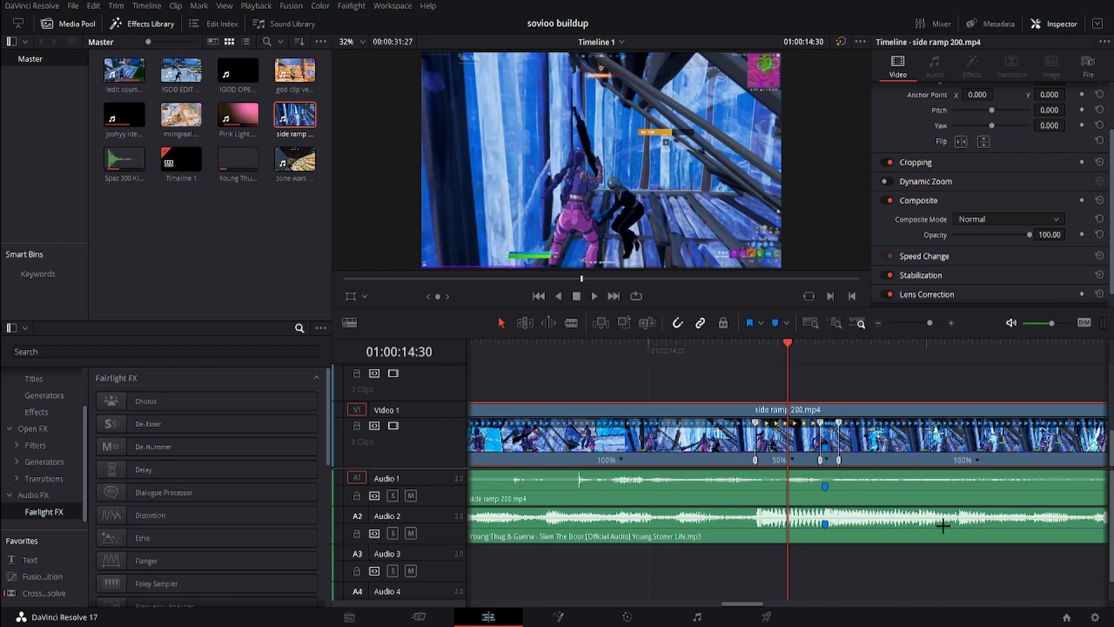
pyautogui.click(878, 322)
pyautogui.click(878, 323)
pyautogui.click(829, 343)
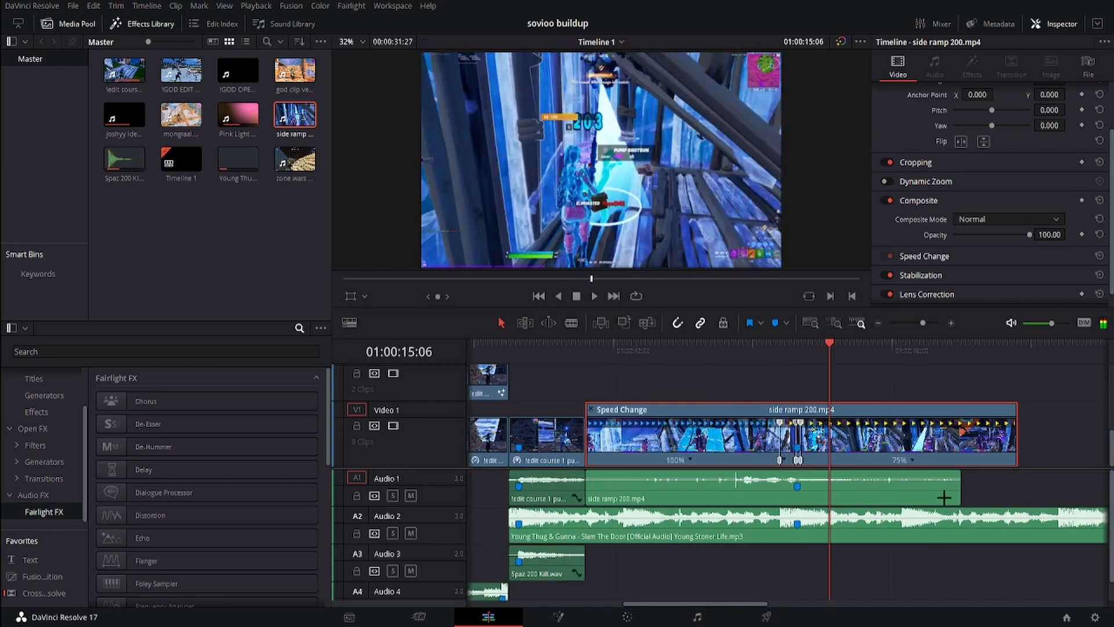
pyautogui.click(1030, 532)
# Step: Trim the side ramp 200.mp4 video and audio to end at 01:00:15:53 and close the clip's retime controls
pyautogui.press('space')
pyautogui.click(699, 347)
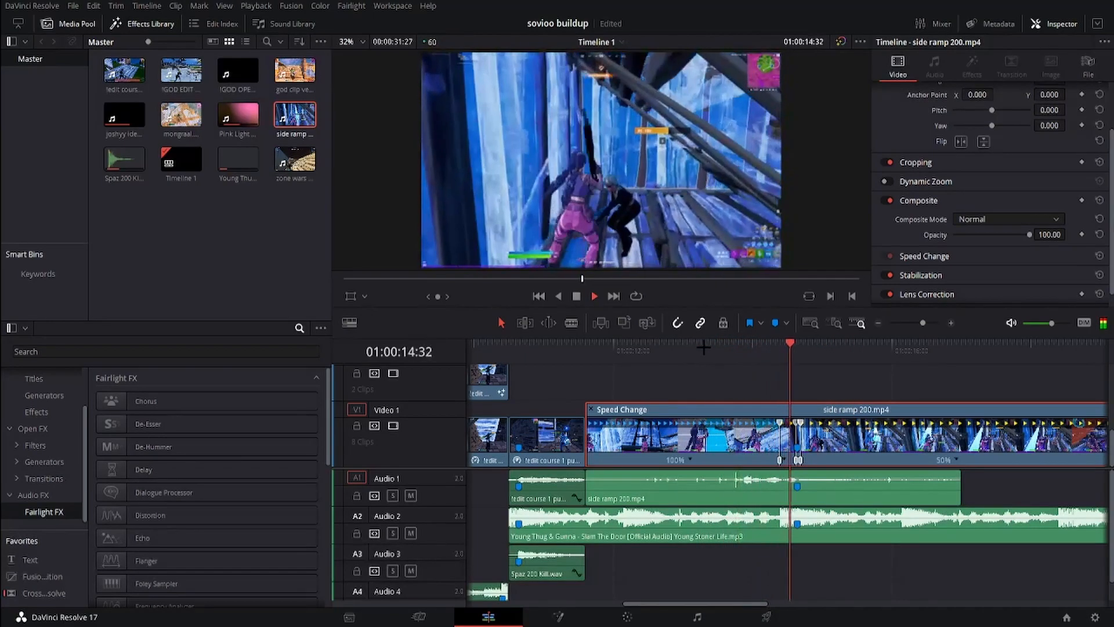
pyautogui.click(726, 347)
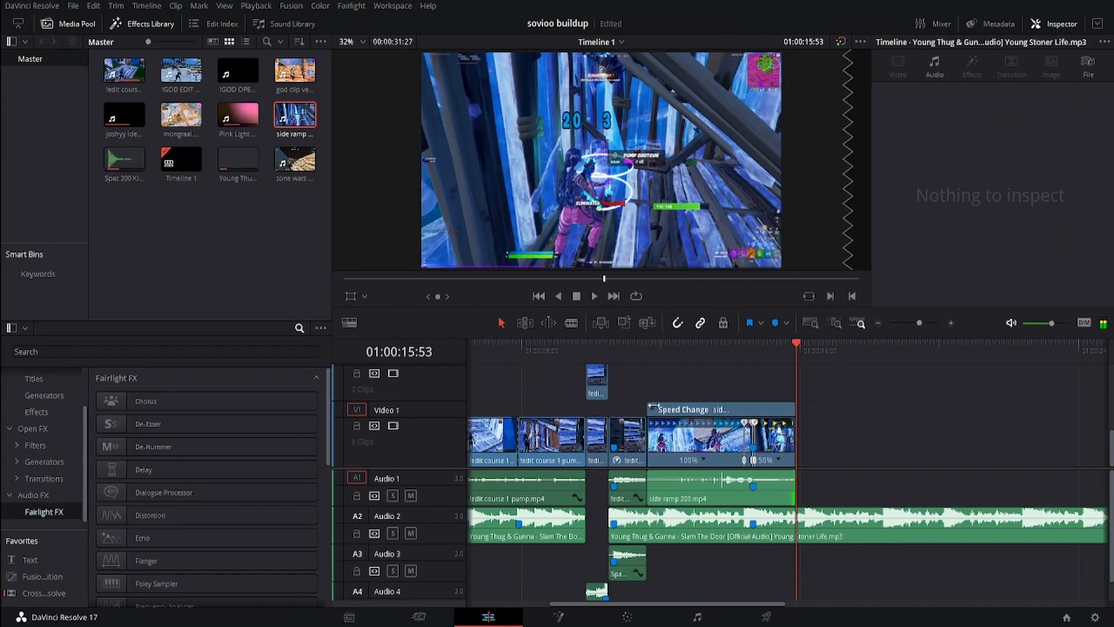
pyautogui.click(652, 409)
# Step: Play back the edit from about 01:00:05 and look over the timeline up to the side ramp 200.mp4 clip
pyautogui.click(515, 348)
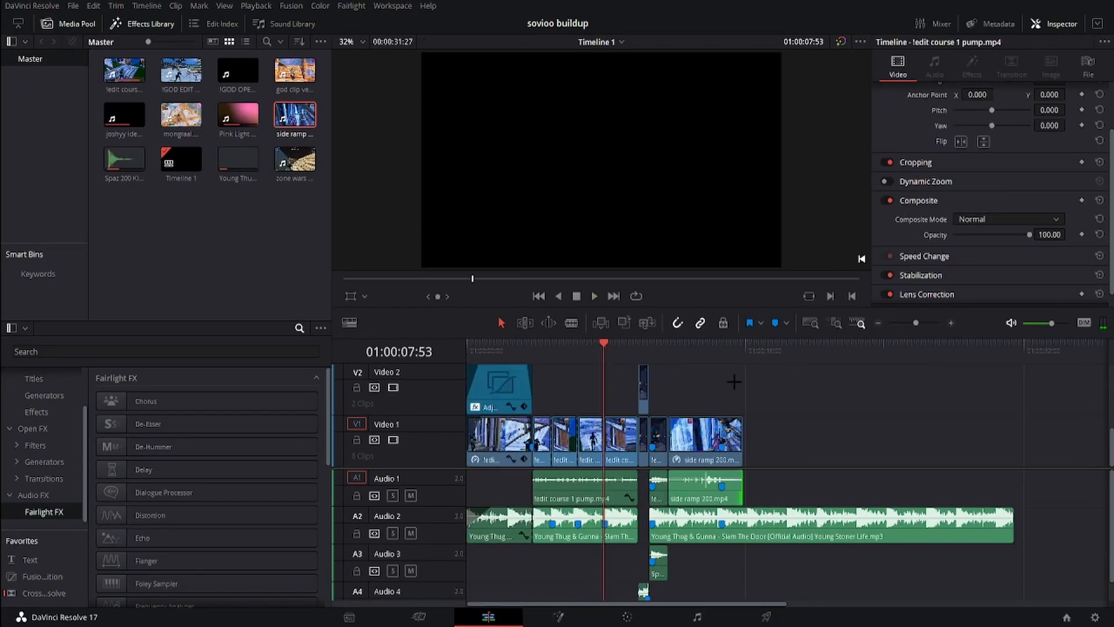
pyautogui.click(552, 346)
pyautogui.press('space')
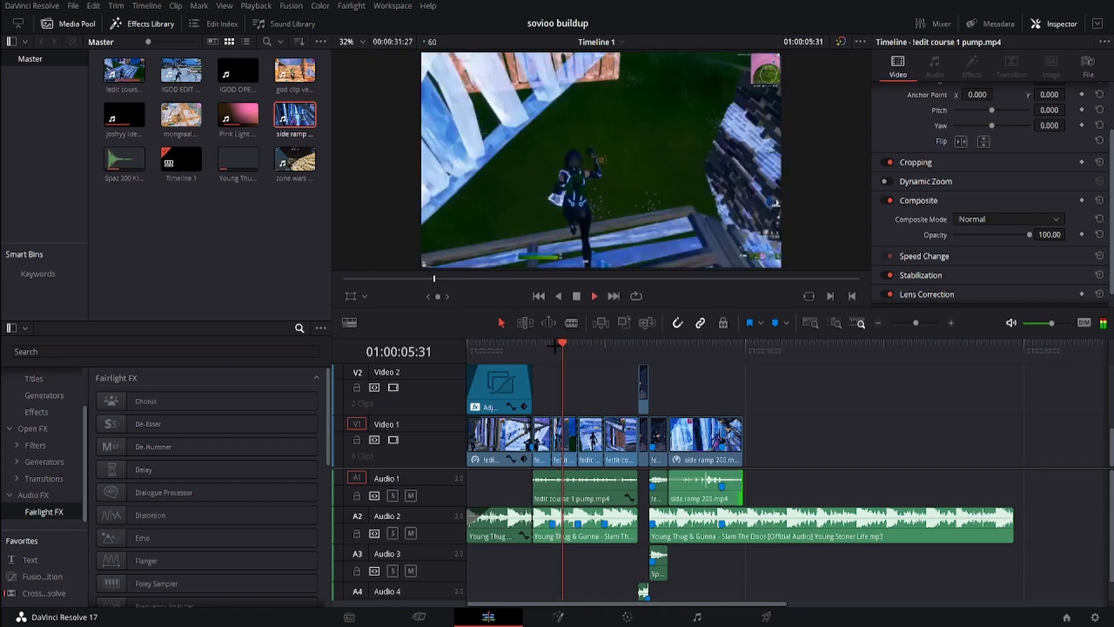
pyautogui.press('space')
pyautogui.click(950, 323)
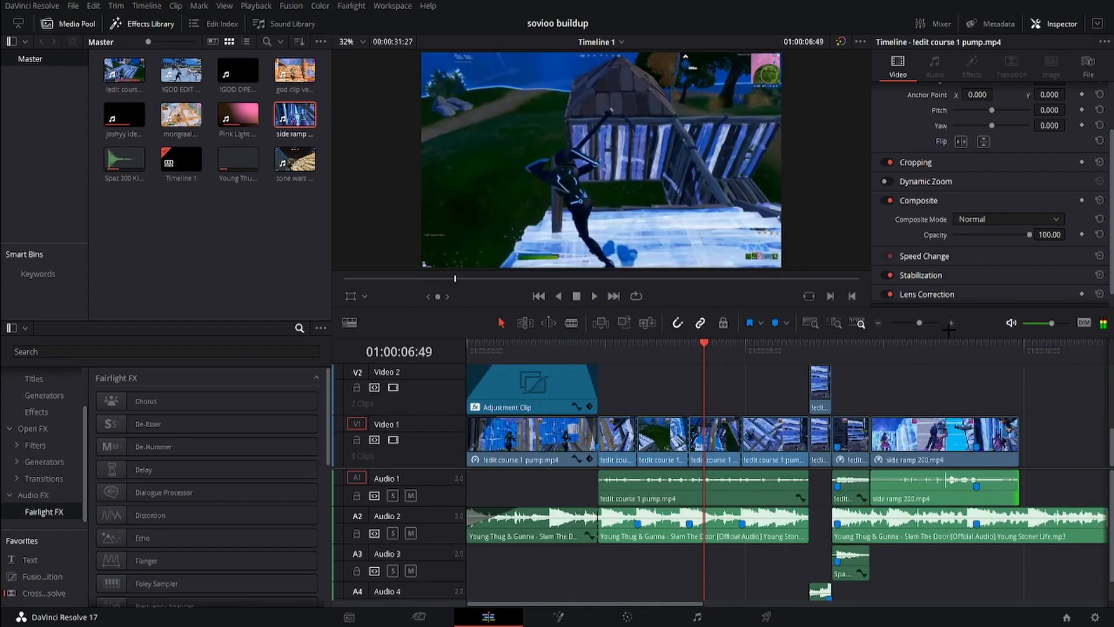
pyautogui.moveTo(664, 604); pyautogui.dragTo(725, 604)
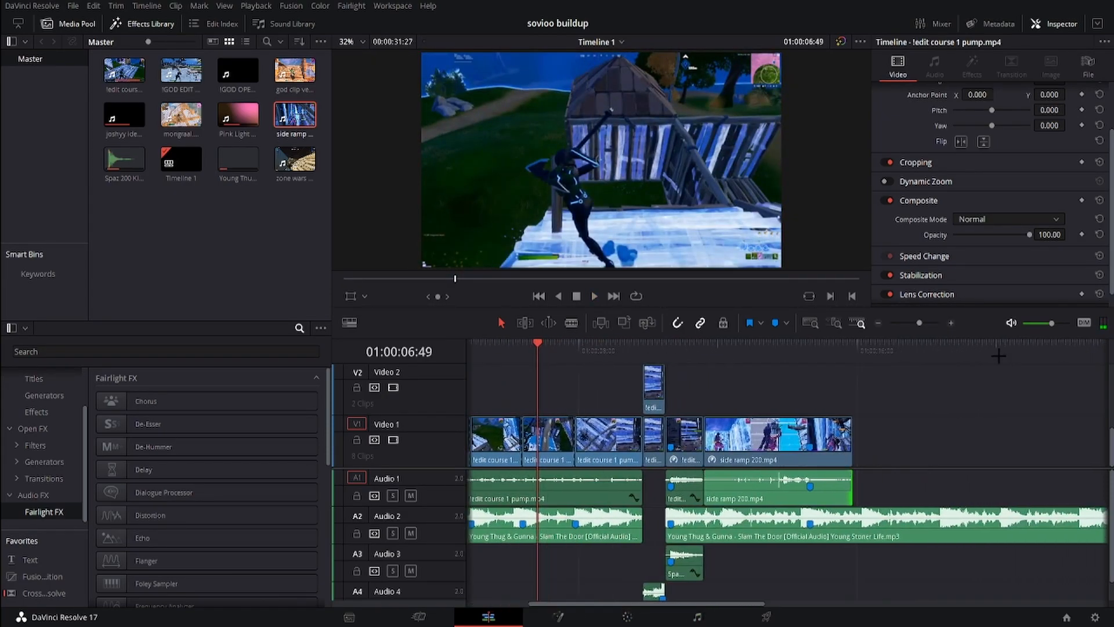
pyautogui.click(949, 323)
pyautogui.moveTo(590, 604); pyautogui.dragTo(714, 604)
# Step: Add a marker to the music clip on Audio 2 at the beat at 01:00:12:09
pyautogui.click(606, 348)
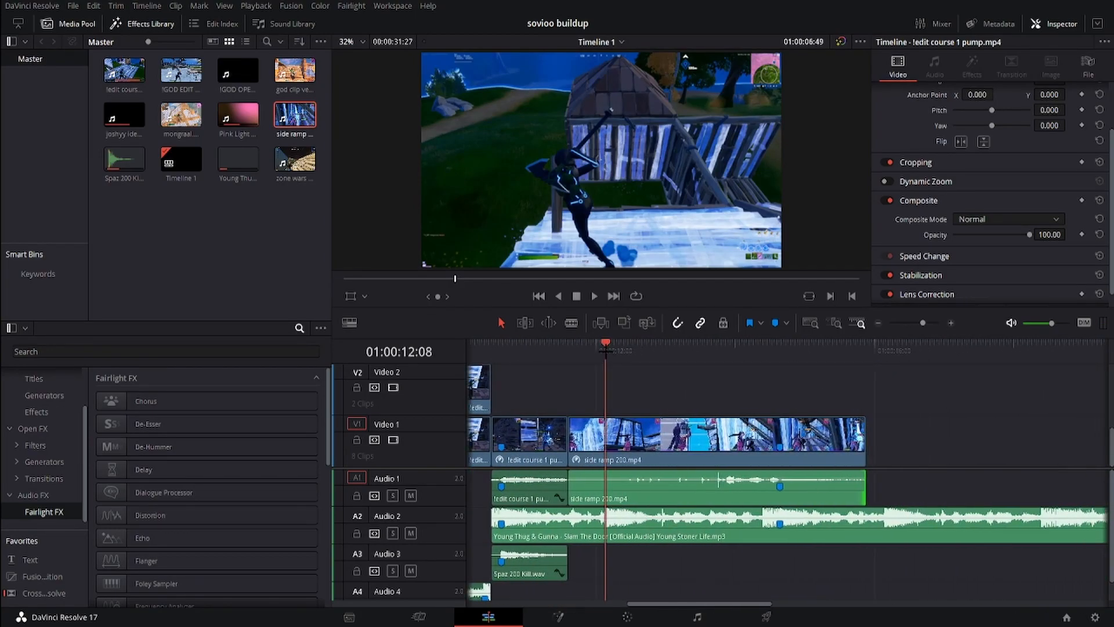
pyautogui.moveTo(605, 351); pyautogui.dragTo(608, 351)
pyautogui.click(949, 324)
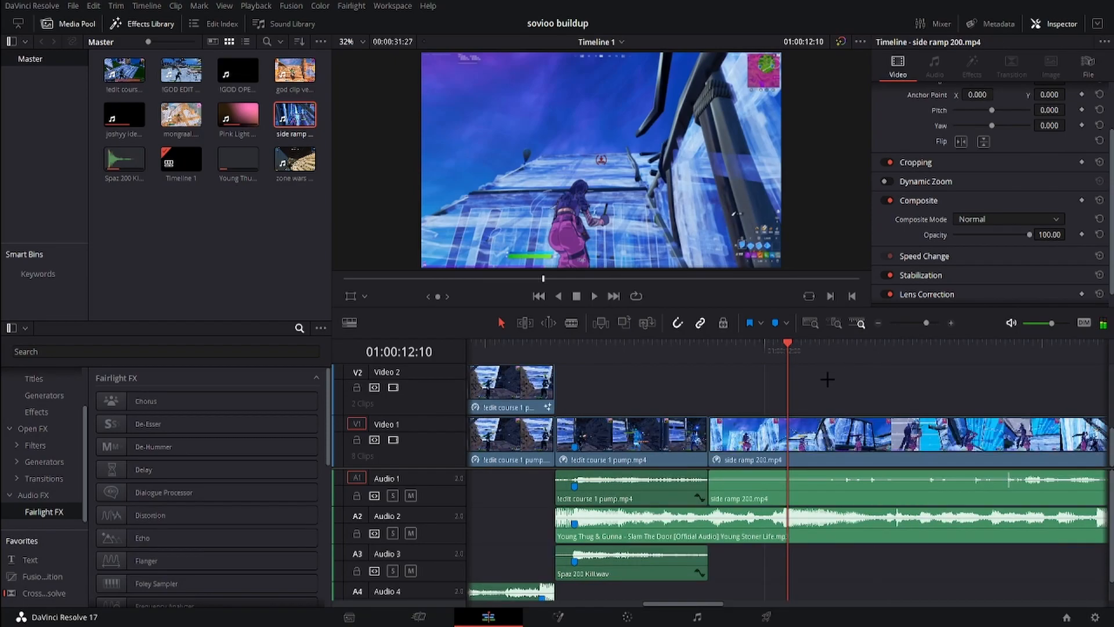
pyautogui.click(950, 323)
pyautogui.moveTo(788, 348)
pyautogui.mouseDown()
pyautogui.moveTo(728, 348)
pyautogui.moveTo(841, 348)
pyautogui.moveTo(785, 352)
pyautogui.mouseUp()
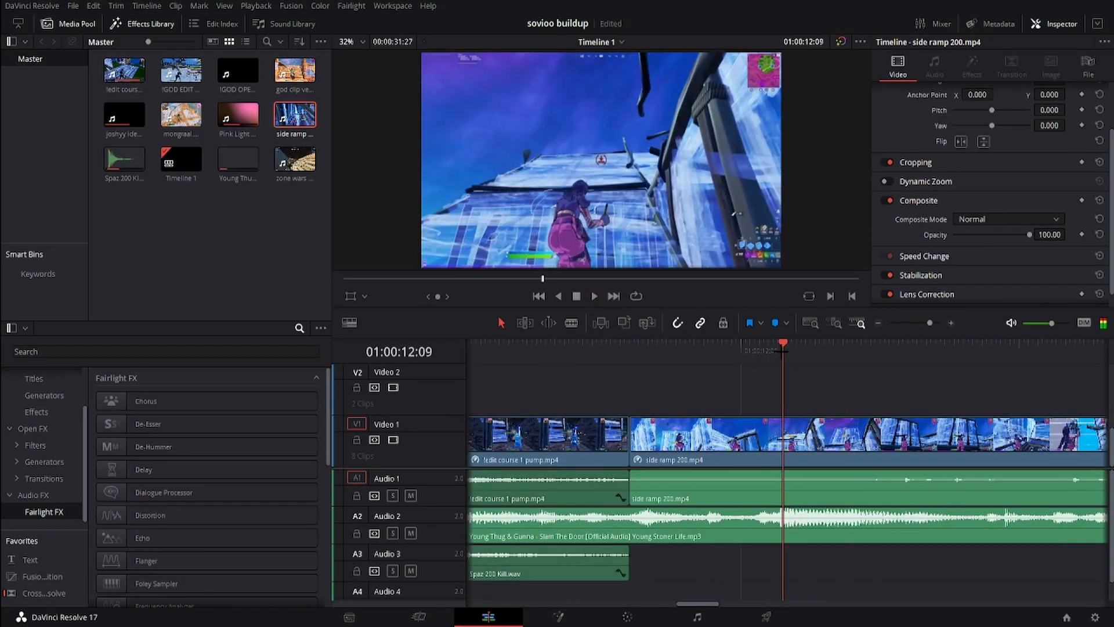
pyautogui.click(949, 323)
pyautogui.press('Left')
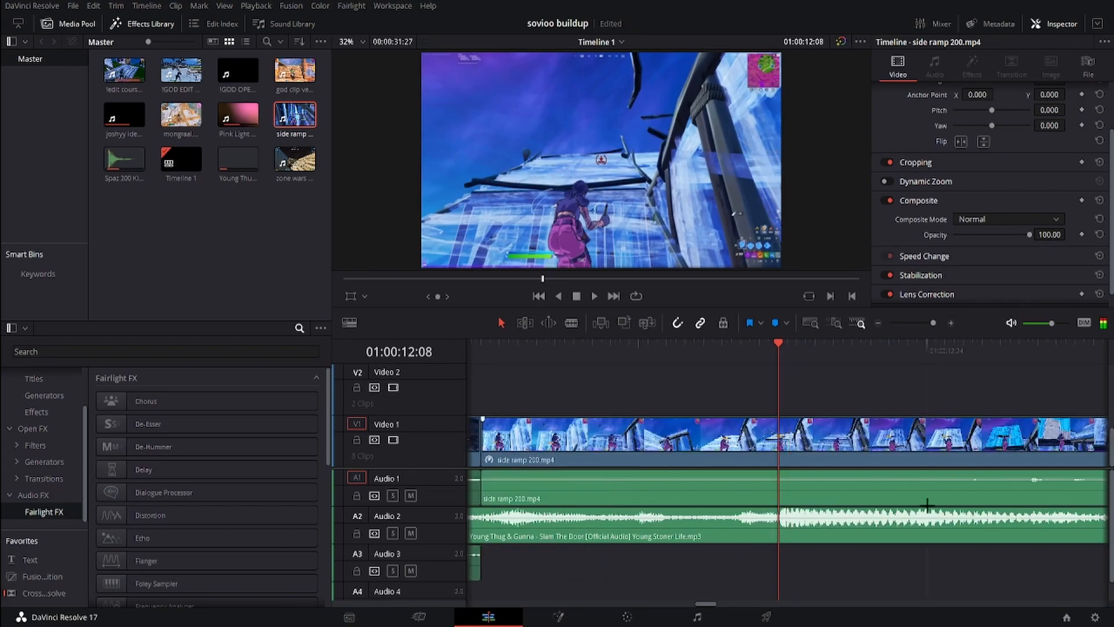
pyautogui.click(876, 525)
pyautogui.press('Right')
# Step: Find the next beat in the music clip on Audio 2 and mark it at about 01:00:13:39
pyautogui.press('space')
pyautogui.click(877, 322)
pyautogui.click(877, 322)
pyautogui.click(877, 322)
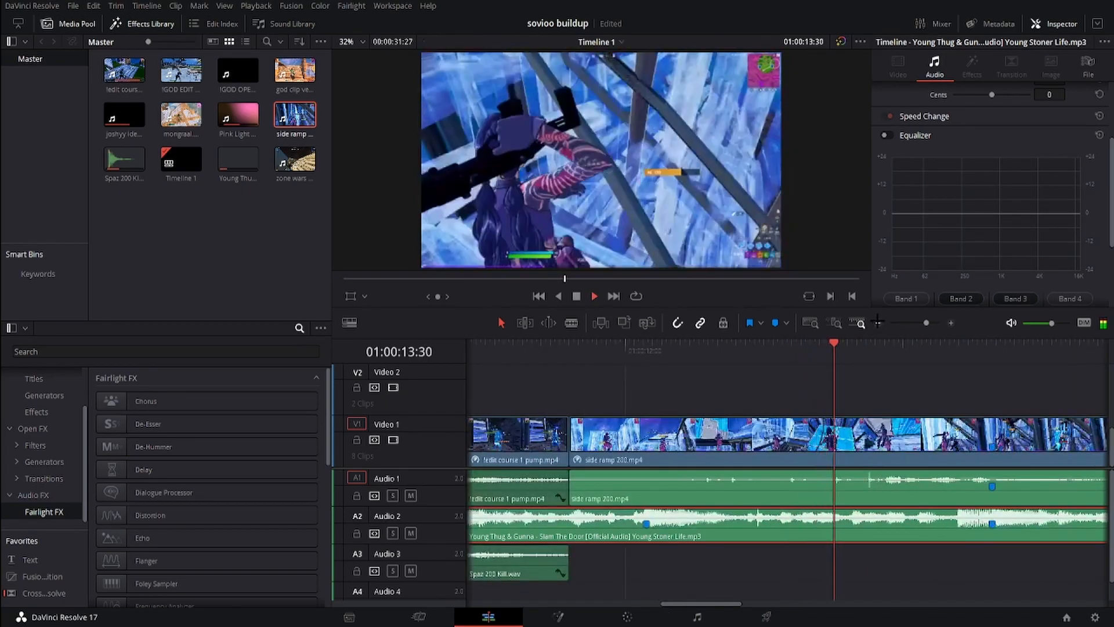
pyautogui.press('space')
pyautogui.scroll(2, 917, 352)
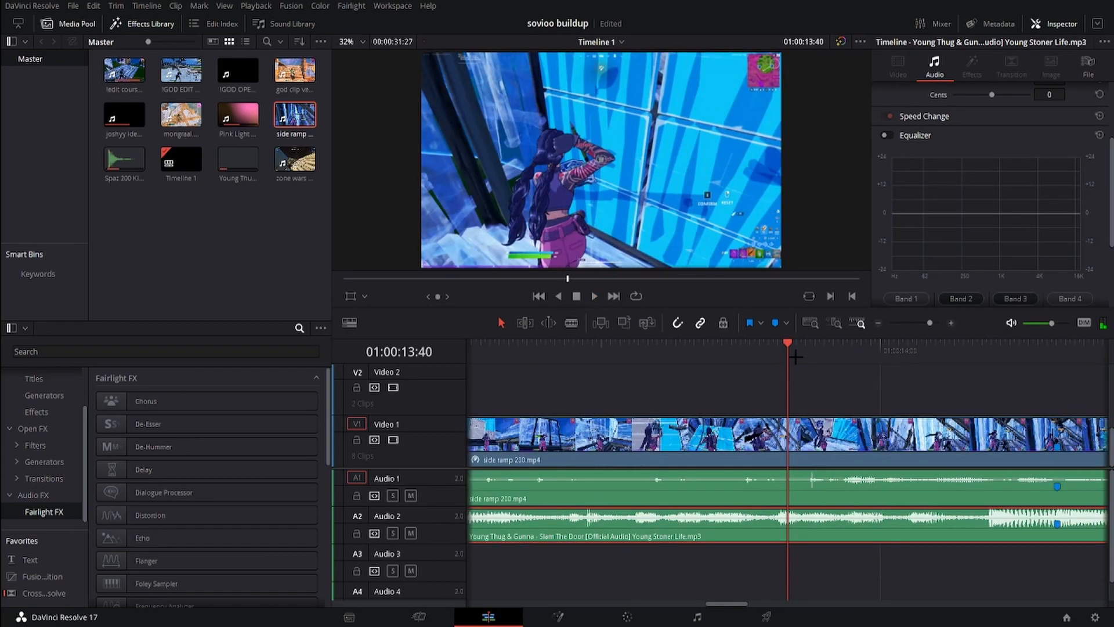
pyautogui.press('Left')
pyautogui.press('Left')
pyautogui.press('Right')
pyautogui.press('m')
# Step: Split the side ramp 200.mp4 video at the music marker at 01:00:12:09
pyautogui.press('space')
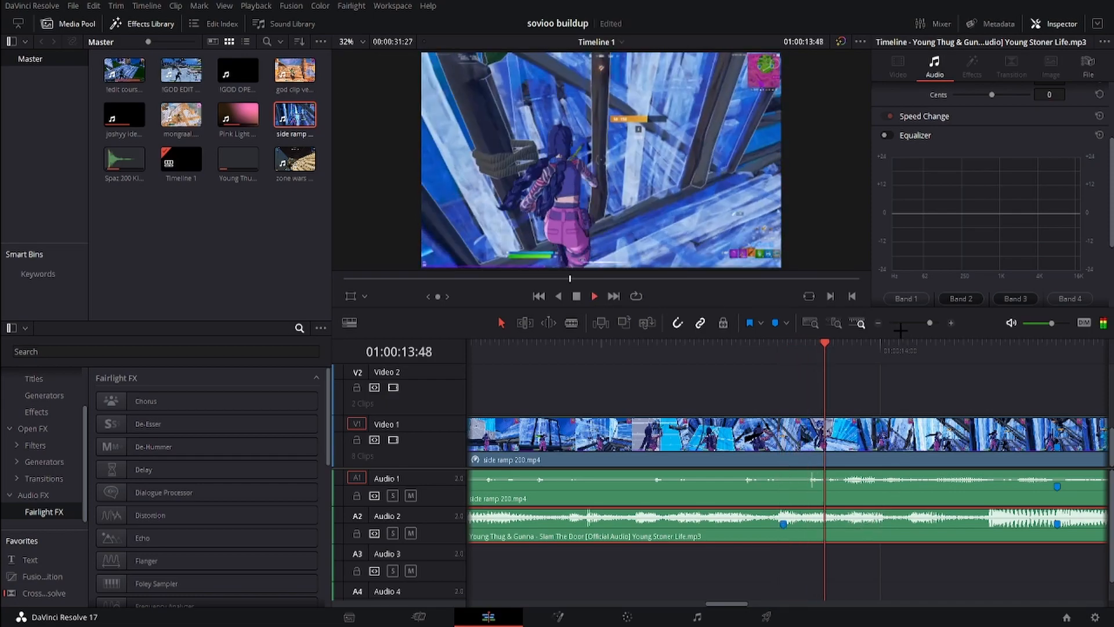
pyautogui.scroll(-2, 911, 339)
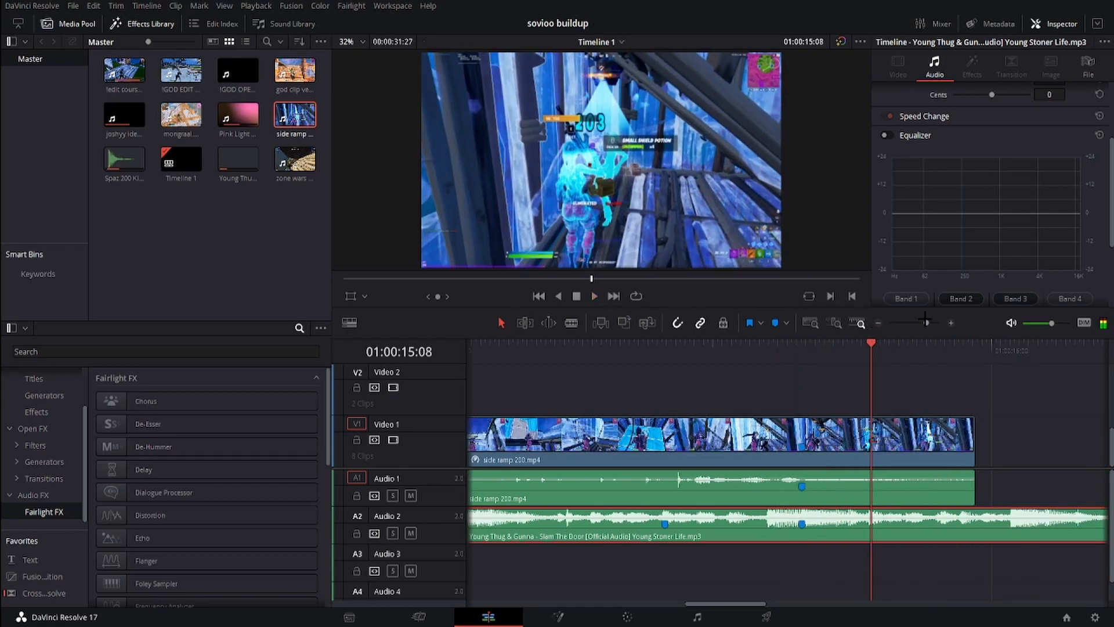
pyautogui.click(878, 322)
pyautogui.click(579, 343)
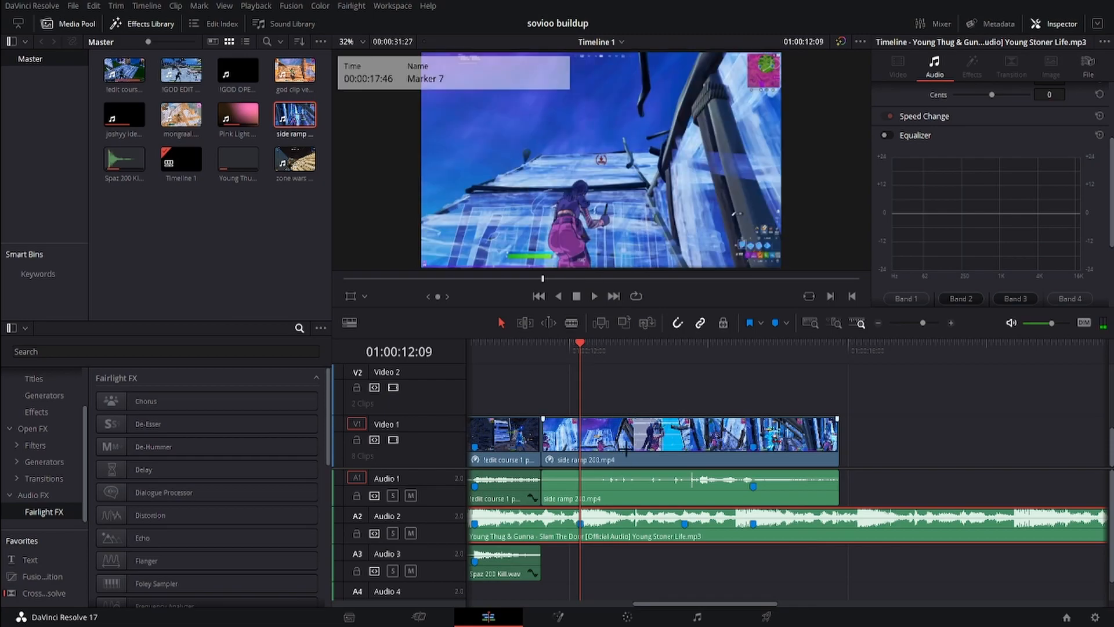
pyautogui.hotkey('ctrl', 'b')
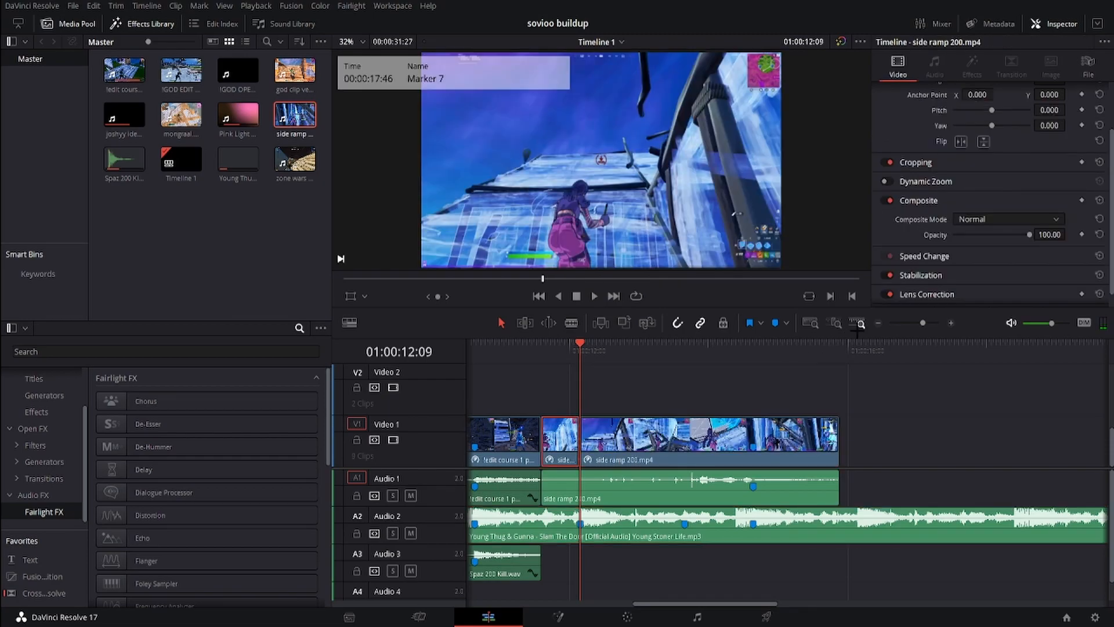
# Step: Fade out the end of the first side ramp 200.mp4 segment before 01:00:12:09 and play the transition back
pyautogui.click(951, 322)
pyautogui.moveTo(784, 427); pyautogui.dragTo(708, 427)
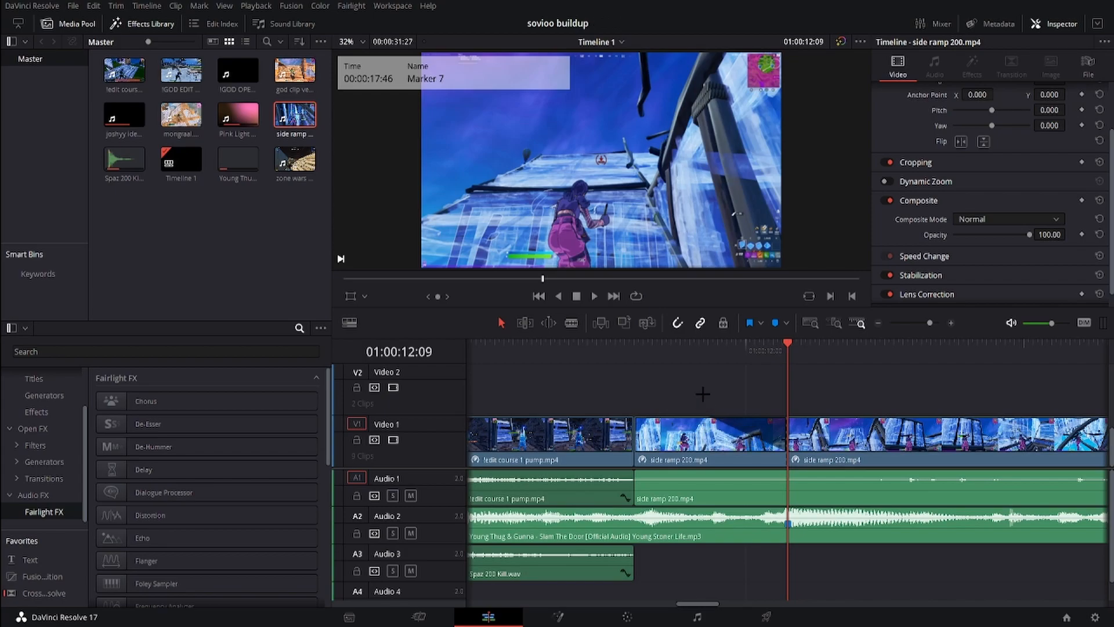
pyautogui.click(672, 346)
pyautogui.press('space')
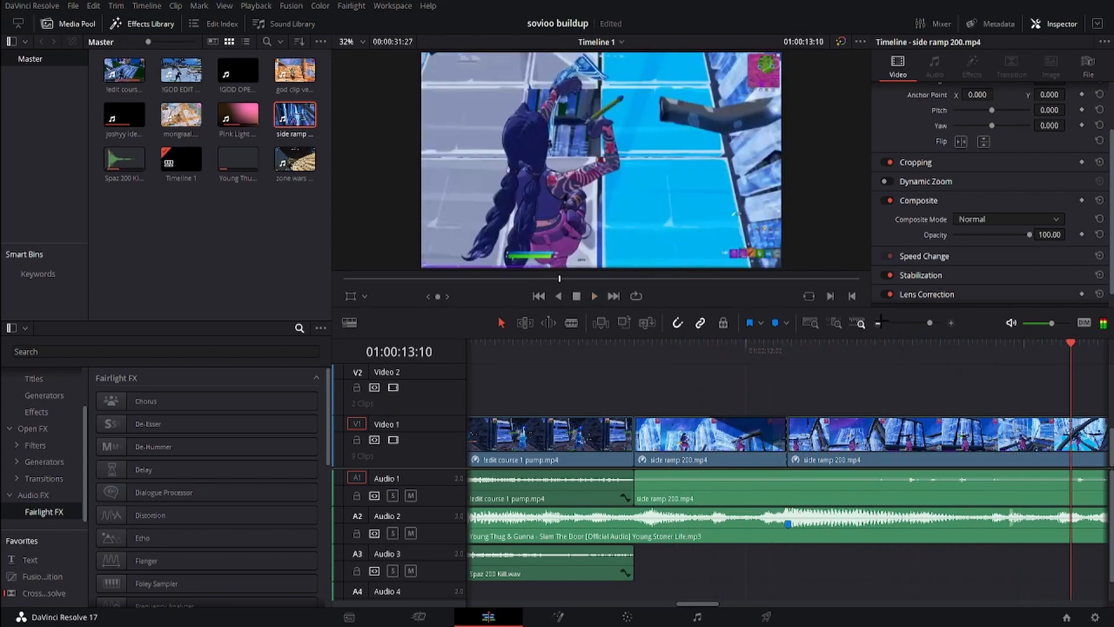
# Step: Split the side ramp 200.mp4 video at the marker near 01:00:13:39 and fade out the end of the preceding segment
pyautogui.click(880, 323)
pyautogui.moveTo(868, 347); pyautogui.dragTo(855, 346)
pyautogui.click(885, 442)
pyautogui.hotkey('ctrl', 'b')
pyautogui.moveTo(853, 419); pyautogui.dragTo(810, 419)
pyautogui.click(582, 372)
pyautogui.press('space')
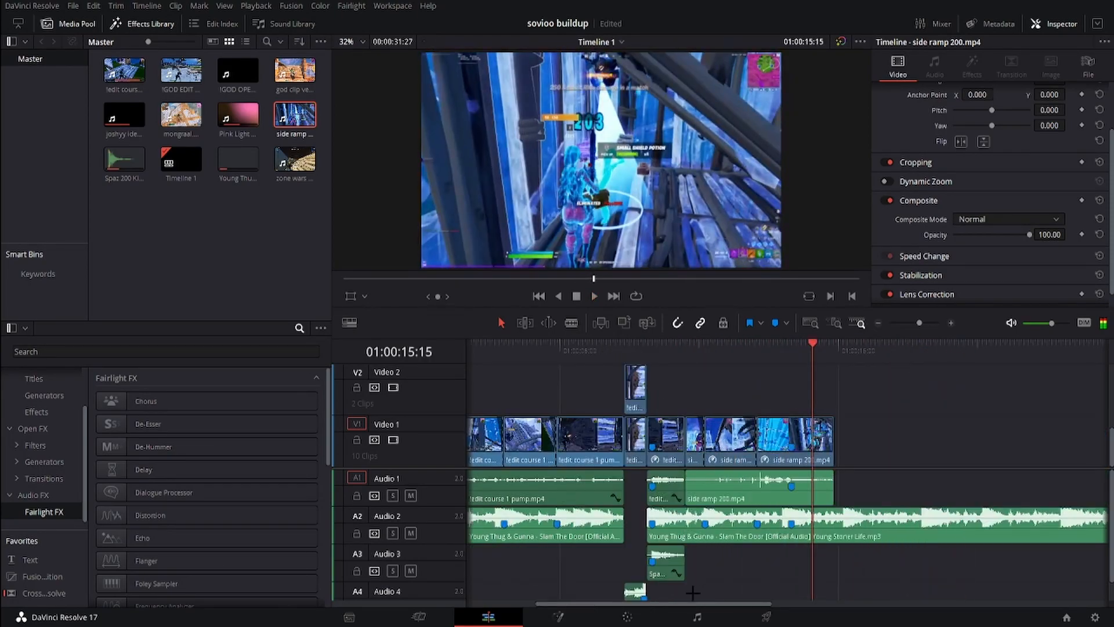
# Step: Copy Spaz 200 Kill.wav to Audio 3 under the last side ramp segment, aligning its marker with the side ramp audio marker
pyautogui.scroll(-1, 689, 583)
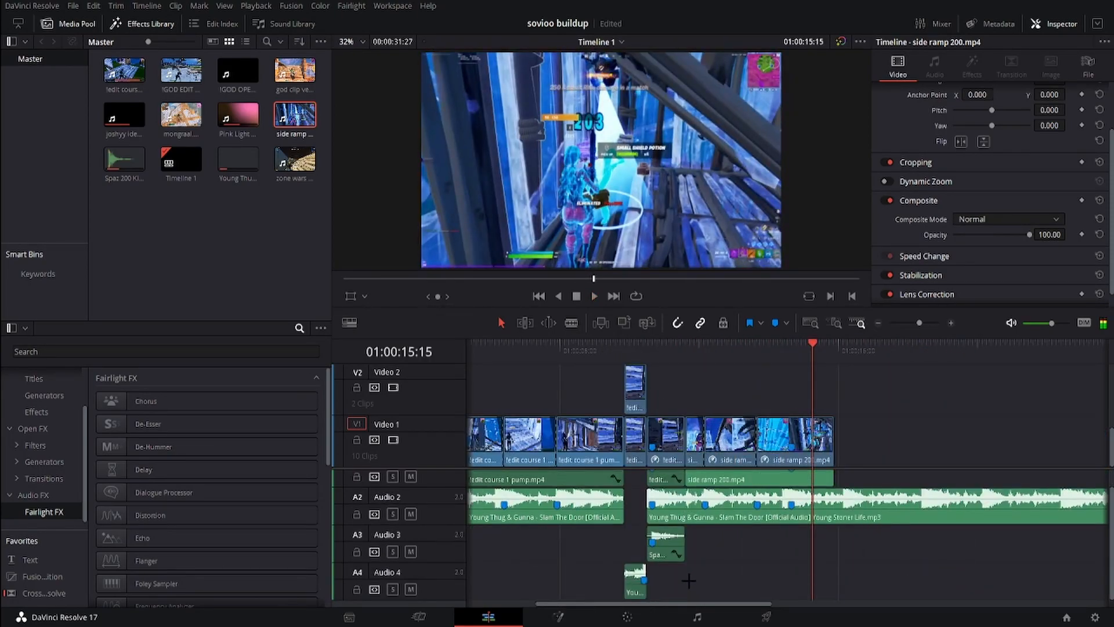
pyautogui.click(665, 547)
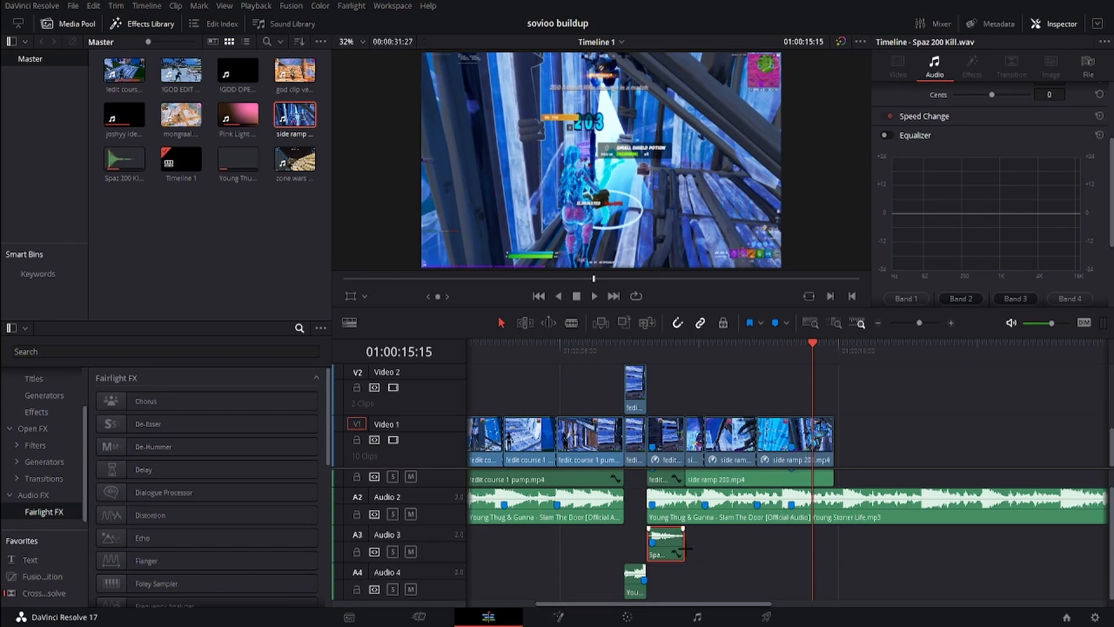
pyautogui.click(793, 350)
pyautogui.hotkey('ctrl', 'v')
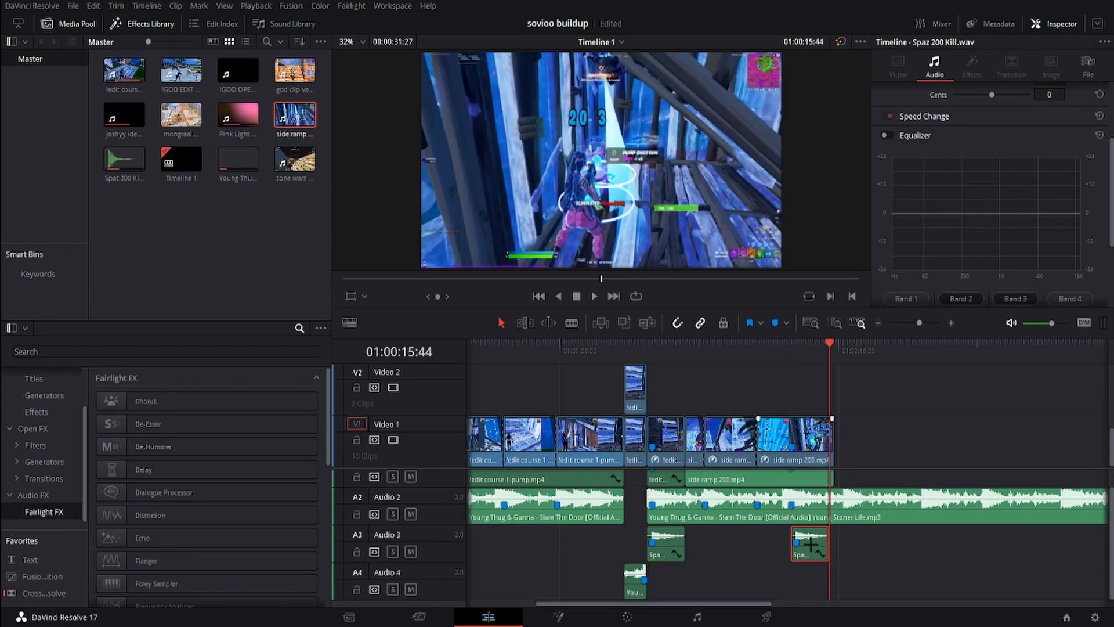
pyautogui.click(955, 323)
pyautogui.moveTo(738, 544); pyautogui.dragTo(729, 544)
pyautogui.scroll(1, 729, 458)
pyautogui.click(682, 349)
pyautogui.press('space')
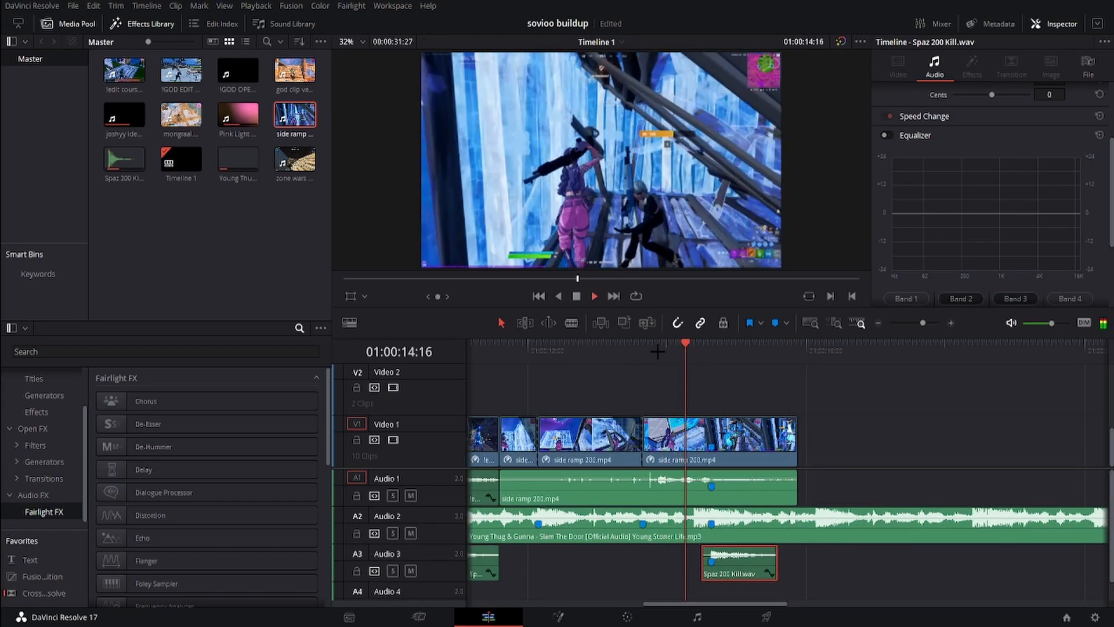
# Step: Shorten the last side ramp 200.mp4 video segment to end slightly before the copied Spaz 200 Kill.wav, and mark the music near 01:00:18:40
pyautogui.click(664, 349)
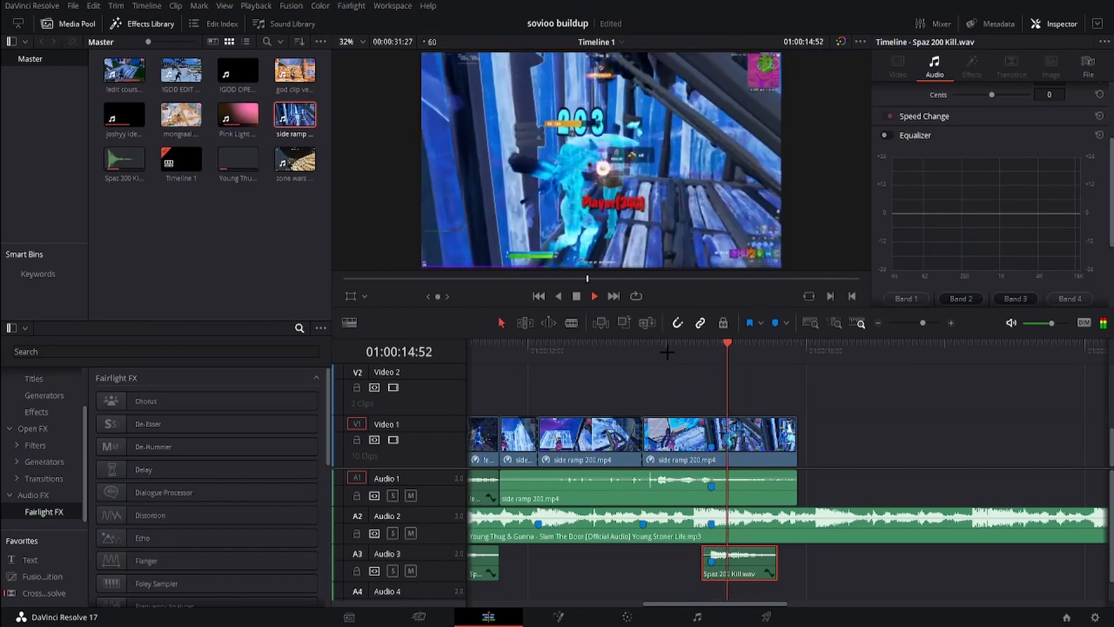
pyautogui.moveTo(795, 436); pyautogui.dragTo(758, 435)
pyautogui.click(667, 349)
pyautogui.press('space')
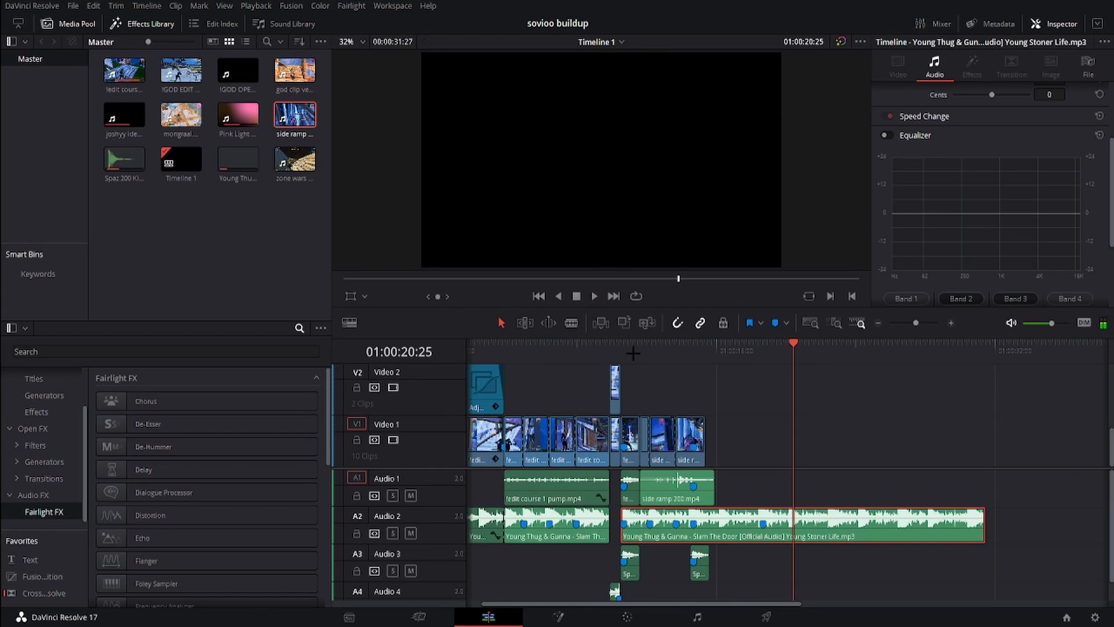
# Step: Play the music from 01:00:13:40 and mark its beat at 01:00:16:08
pyautogui.moveTo(633, 353); pyautogui.dragTo(680, 354)
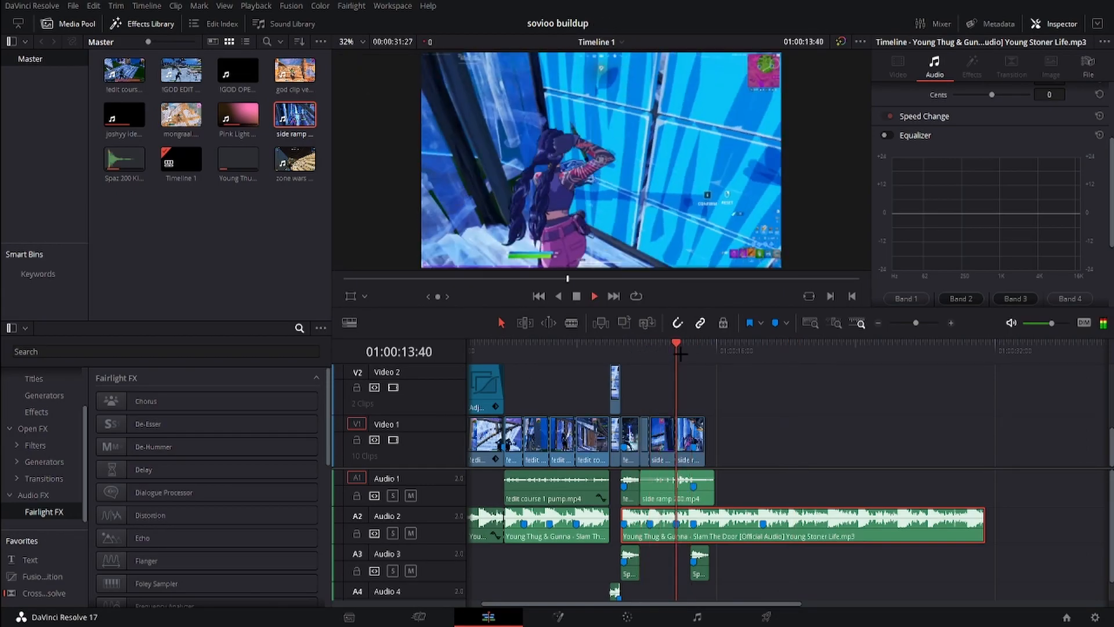
pyautogui.click(950, 323)
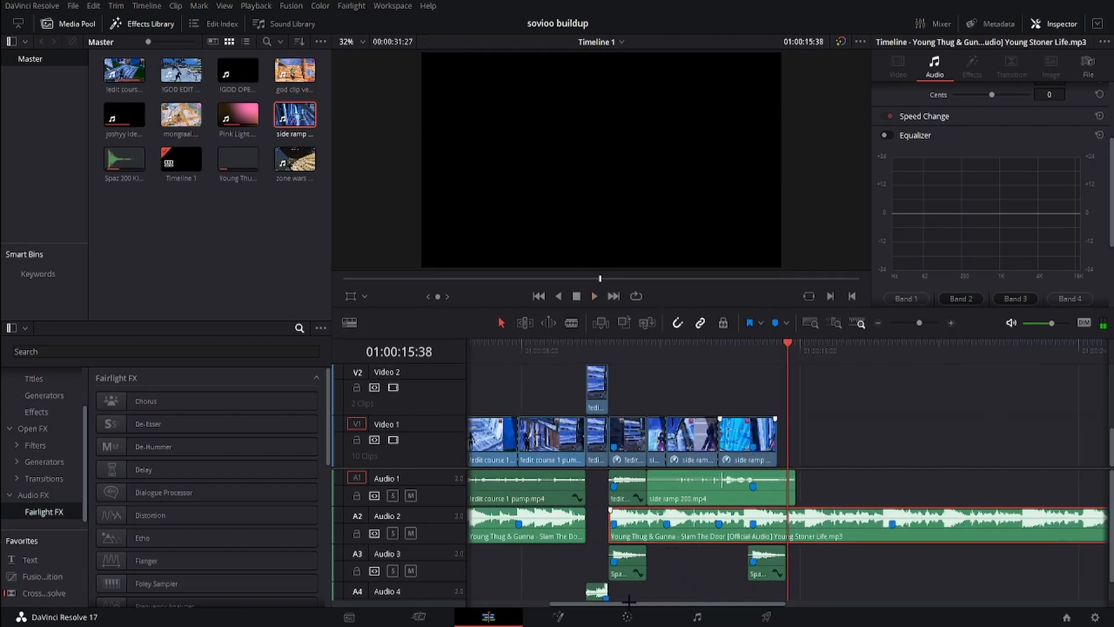
pyautogui.hscroll(5, 783, 527)
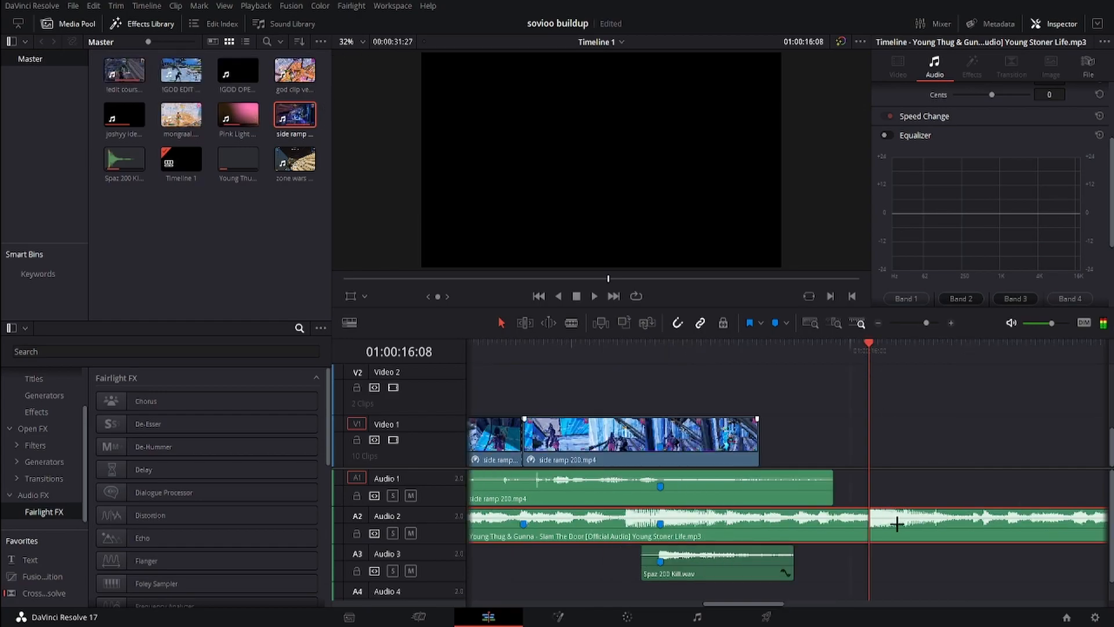
pyautogui.press('m')
pyautogui.press('space')
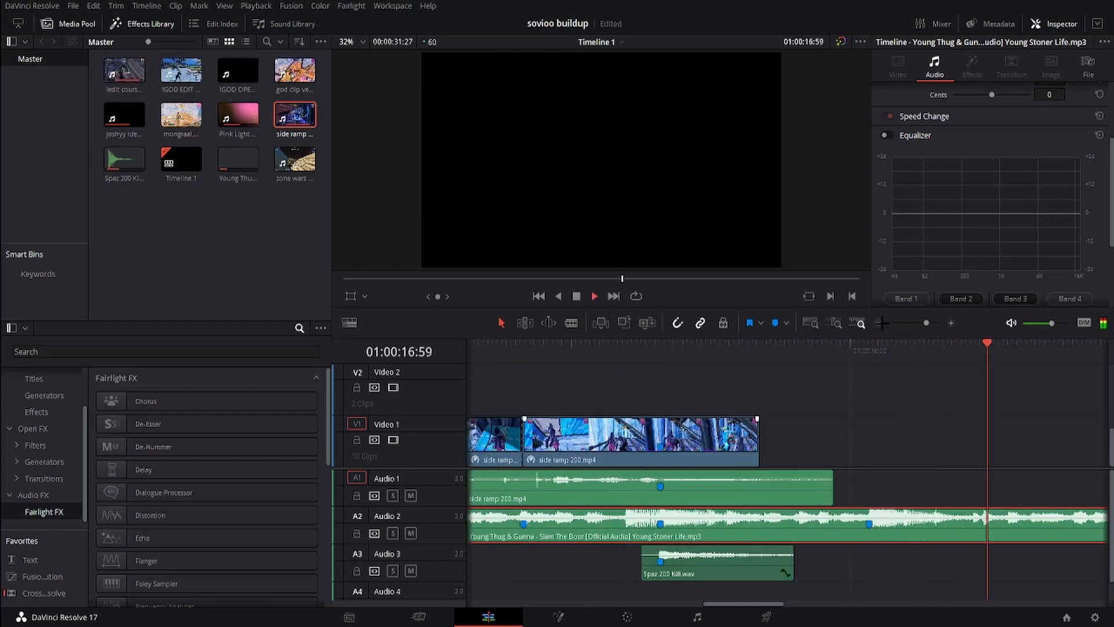
pyautogui.hotkey('ctrl', '-')
pyautogui.press('space')
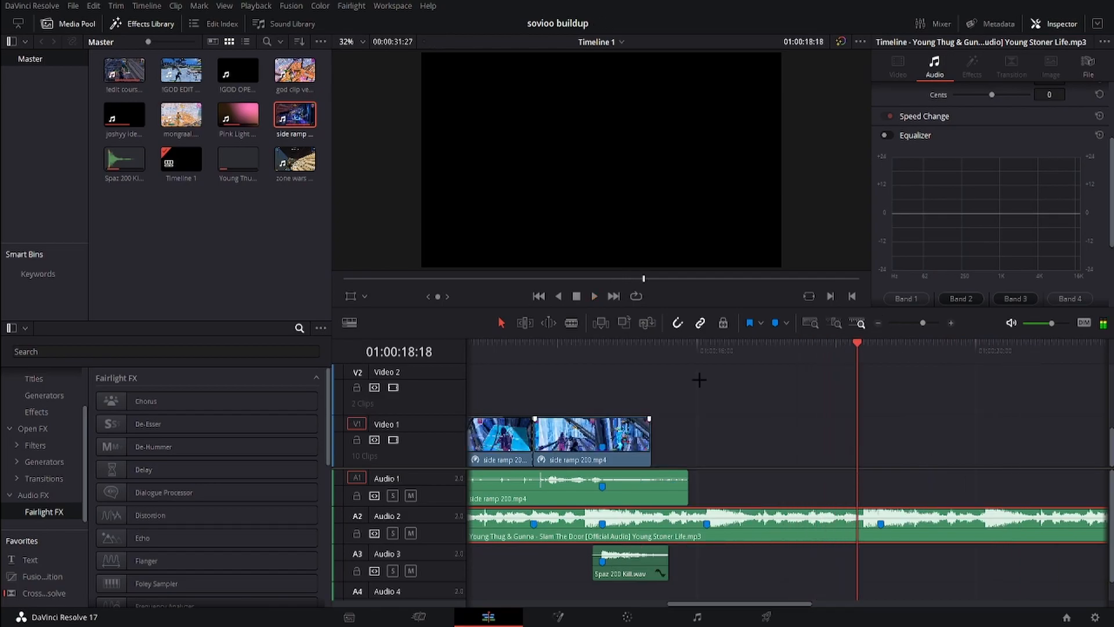
# Step: Place zone wars 200 pump.mp4 on Video 1 and Audio 1 after the side ramp clip and play the section
pyautogui.moveTo(296, 160); pyautogui.dragTo(844, 441)
pyautogui.click(690, 346)
pyautogui.press('space')
pyautogui.click(893, 323)
pyautogui.press('space')
# Step: Mark the zone wars 200 pump.mp4 clip on its hit frame at 01:00:22:20
pyautogui.click(864, 347)
pyautogui.click(950, 322)
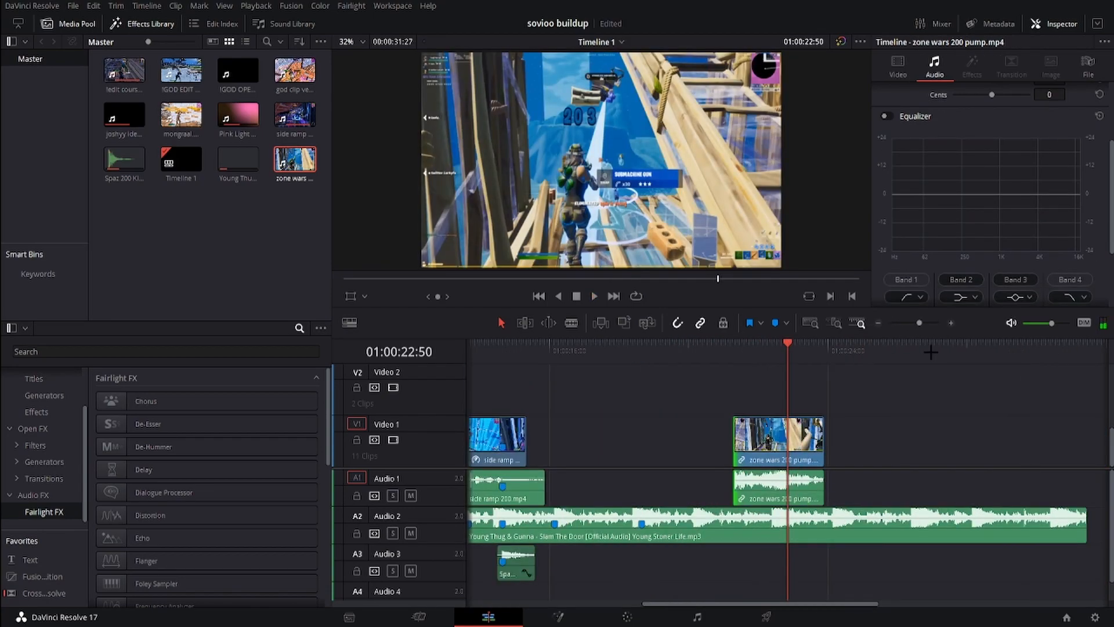
pyautogui.moveTo(777, 348)
pyautogui.mouseDown()
pyautogui.moveTo(753, 351)
pyautogui.moveTo(770, 357)
pyautogui.mouseUp()
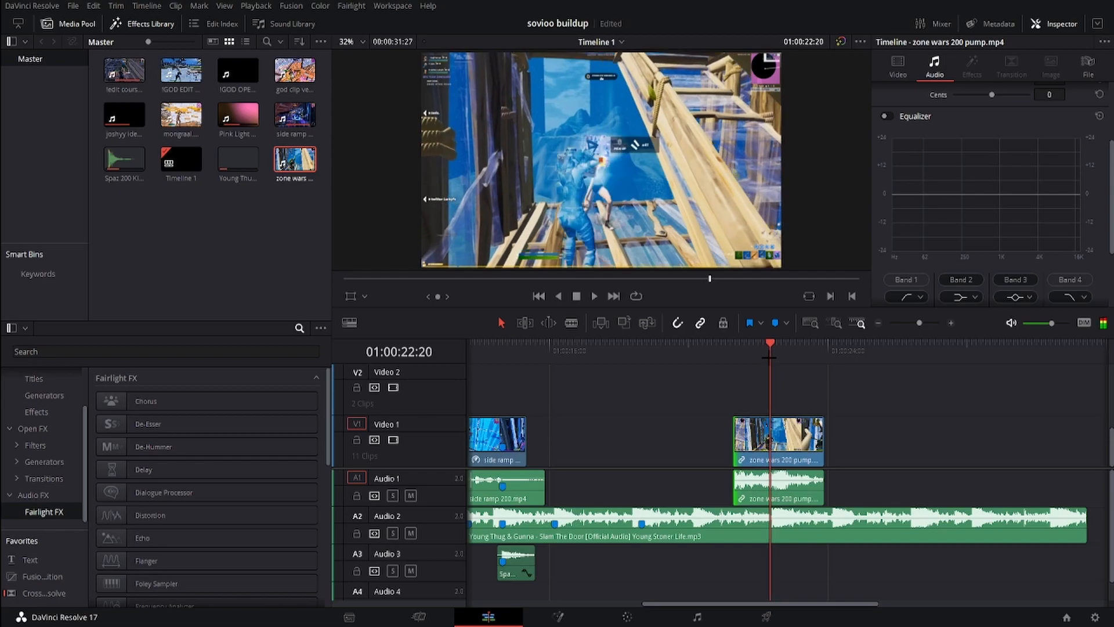
pyautogui.click(790, 442)
pyautogui.press('m')
# Step: Move and trim the zone wars clip to start at the side ramp video's end, its marker aligned with the music marker at 01:00:16:08
pyautogui.moveTo(734, 455)
pyautogui.mouseDown()
pyautogui.moveTo(771, 455)
pyautogui.moveTo(527, 433)
pyautogui.mouseUp()
pyautogui.click(614, 355)
pyautogui.scroll(3, 614, 406)
pyautogui.hscroll(-3, 713, 486)
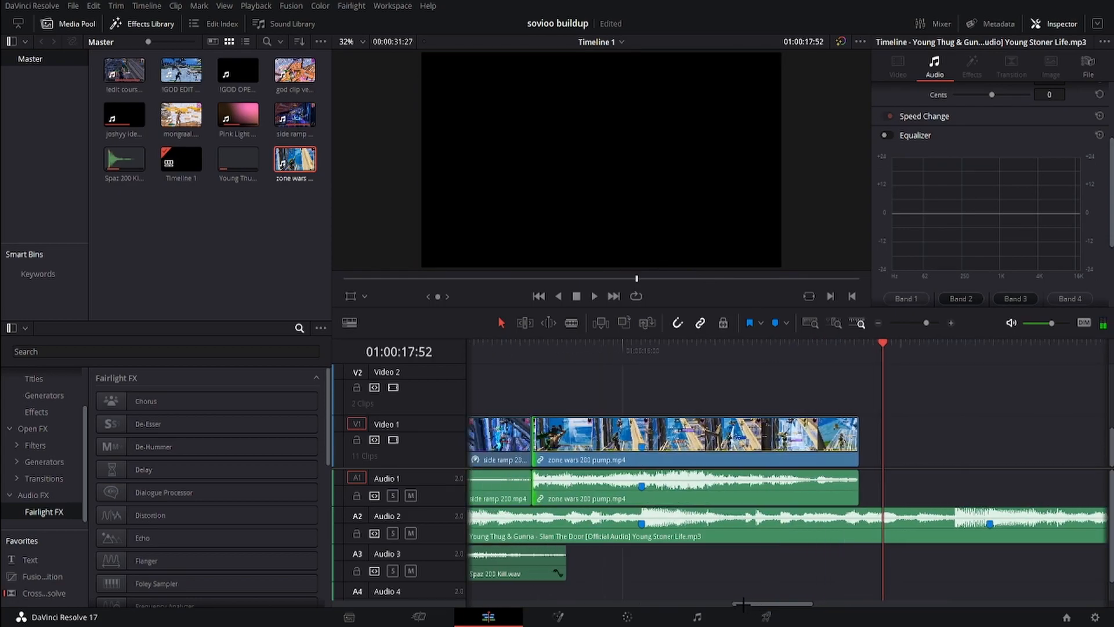
# Step: Lower the volume of the zone wars 200 pump.mp4 audio and play the section back
pyautogui.moveTo(718, 481); pyautogui.dragTo(721, 487)
pyautogui.click(583, 351)
pyautogui.press('space')
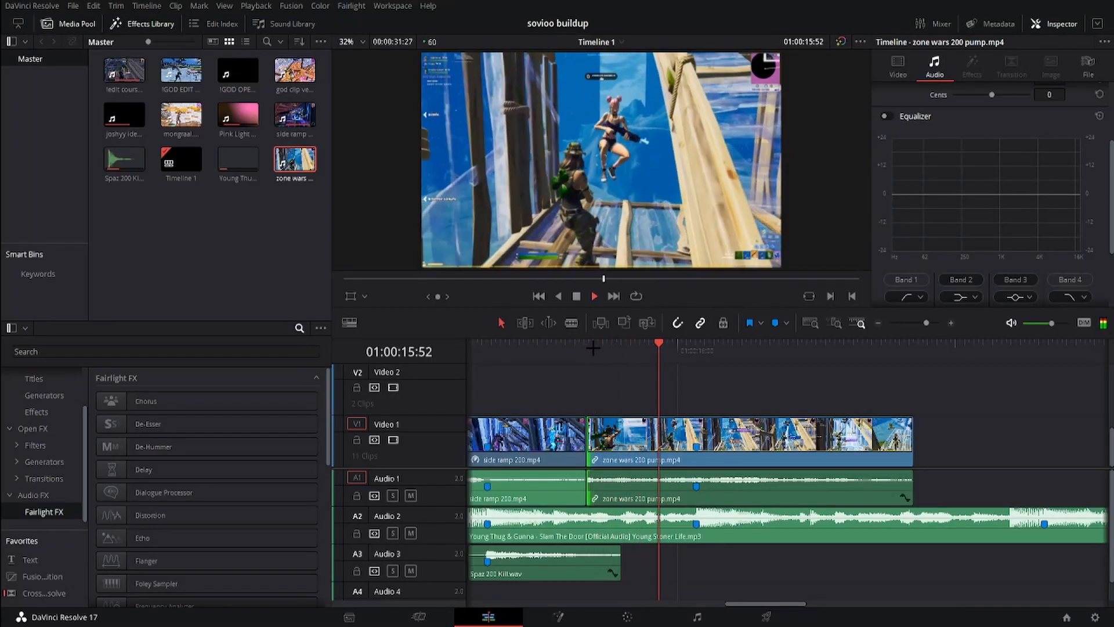
# Step: Unlink the zone wars 200 pump.mp4 video from its audio and show the video's retime controls
pyautogui.click(703, 360)
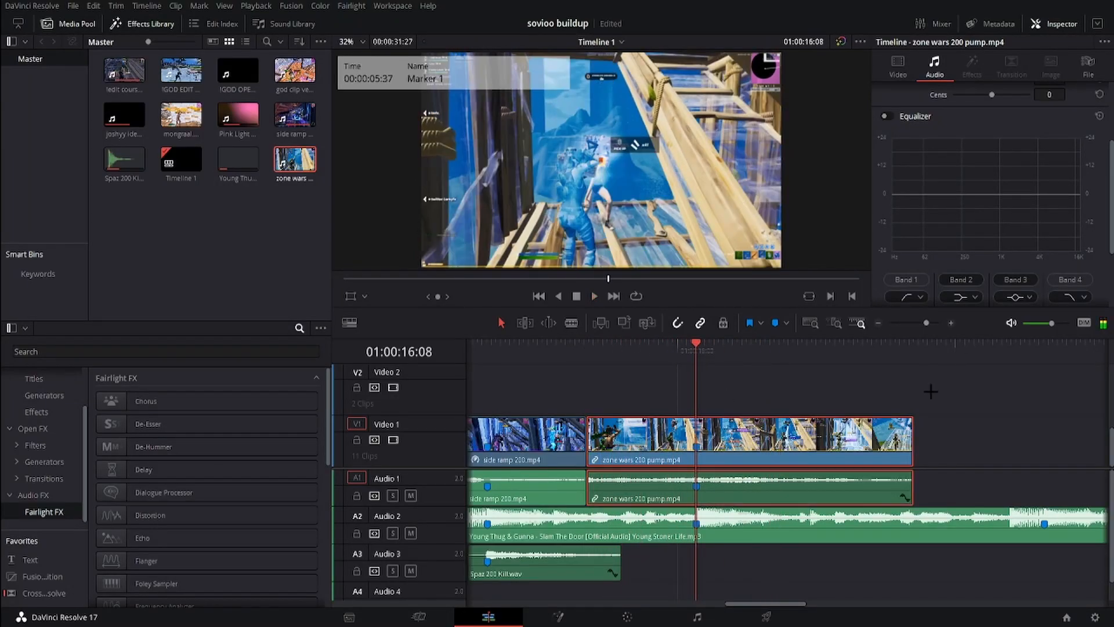
pyautogui.hotkey('ctrl', 'alt', 'l')
pyautogui.click(866, 445)
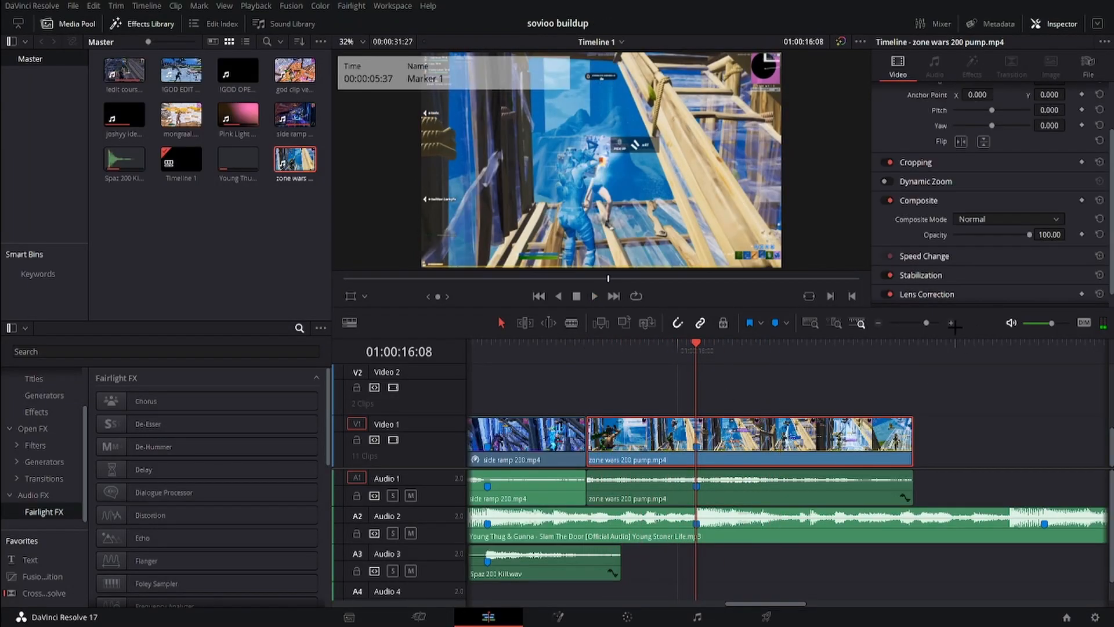
pyautogui.click(950, 323)
pyautogui.hotkey('ctrl', 'r')
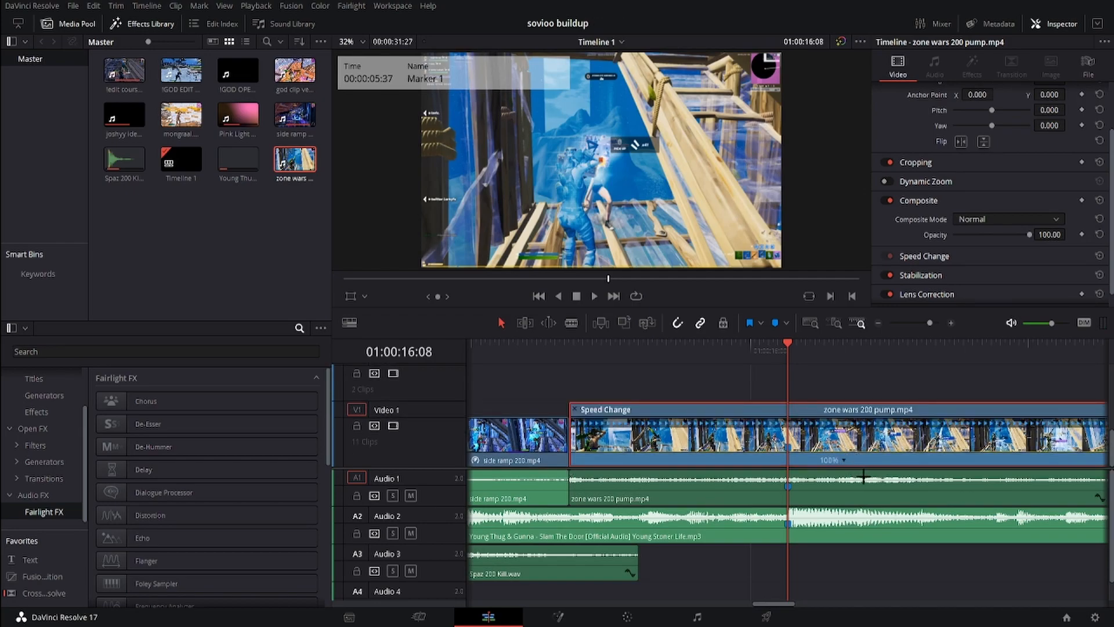
# Step: Add three speed points to the zone wars video, one at the 01:00:16:08 marker and two just before it
pyautogui.click(864, 477)
pyautogui.moveTo(771, 350)
pyautogui.mouseDown()
pyautogui.moveTo(746, 355)
pyautogui.moveTo(805, 347)
pyautogui.mouseUp()
pyautogui.click(952, 324)
pyautogui.hotkey('ctrl', 'b')
pyautogui.click(842, 346)
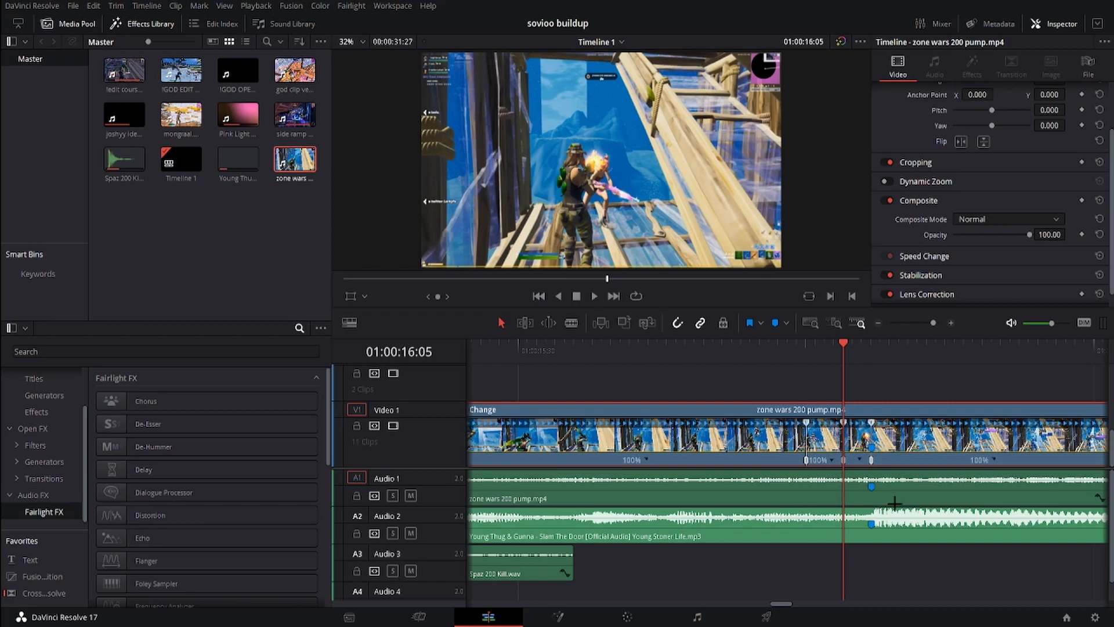
# Step: Set the zone wars segments after the first speed point to 50%, 200% and 50% speed, and play them back
pyautogui.click(943, 530)
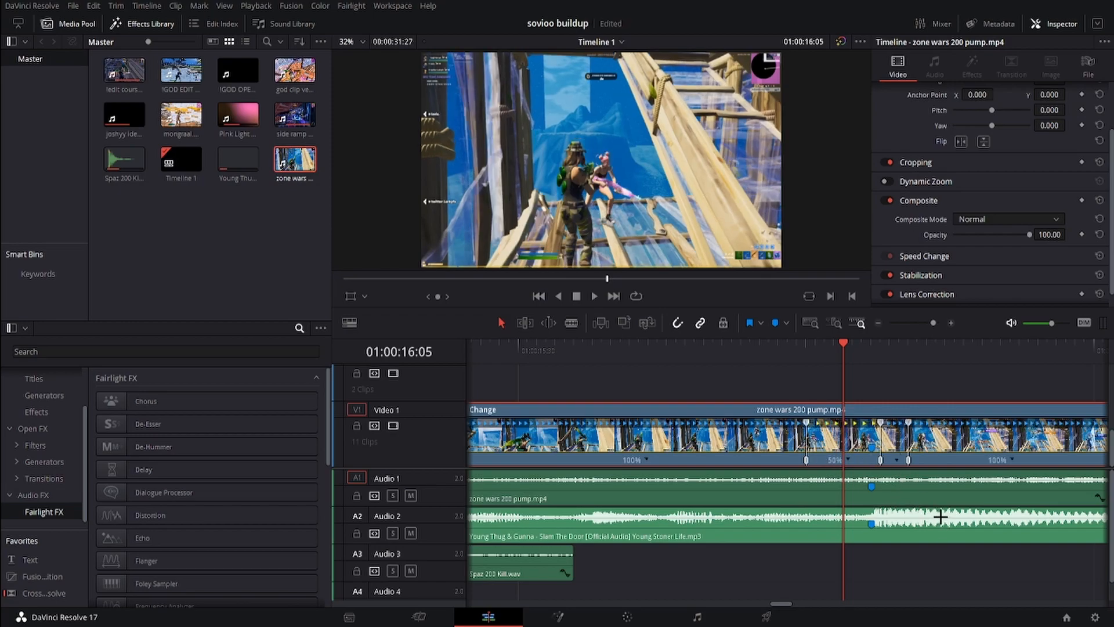
pyautogui.click(1013, 609)
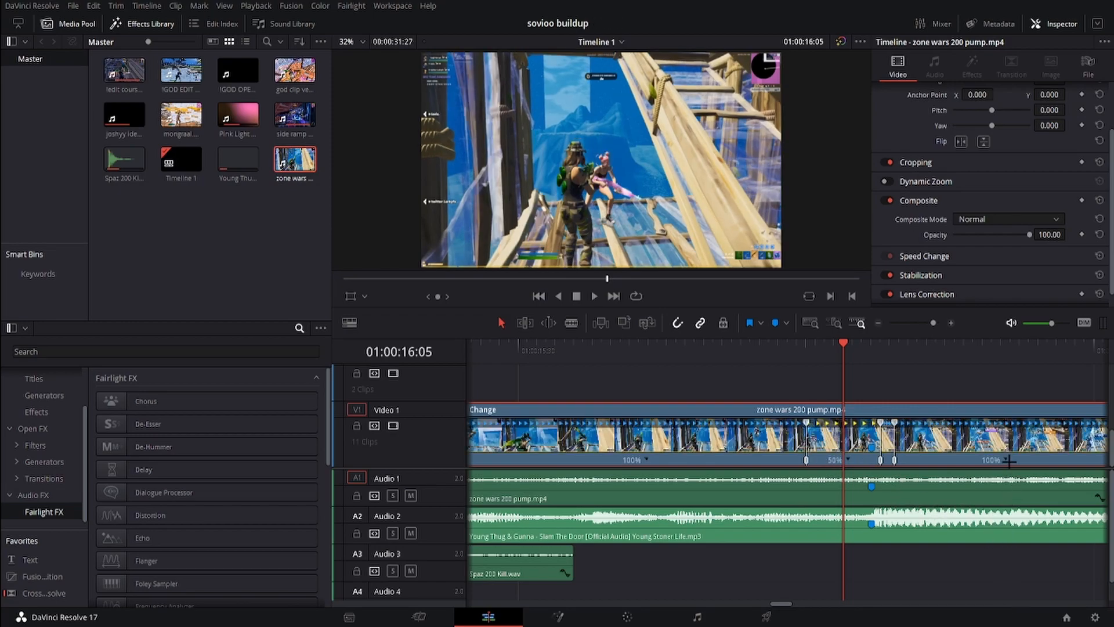
pyautogui.click(719, 351)
pyautogui.press('space')
pyautogui.press('space')
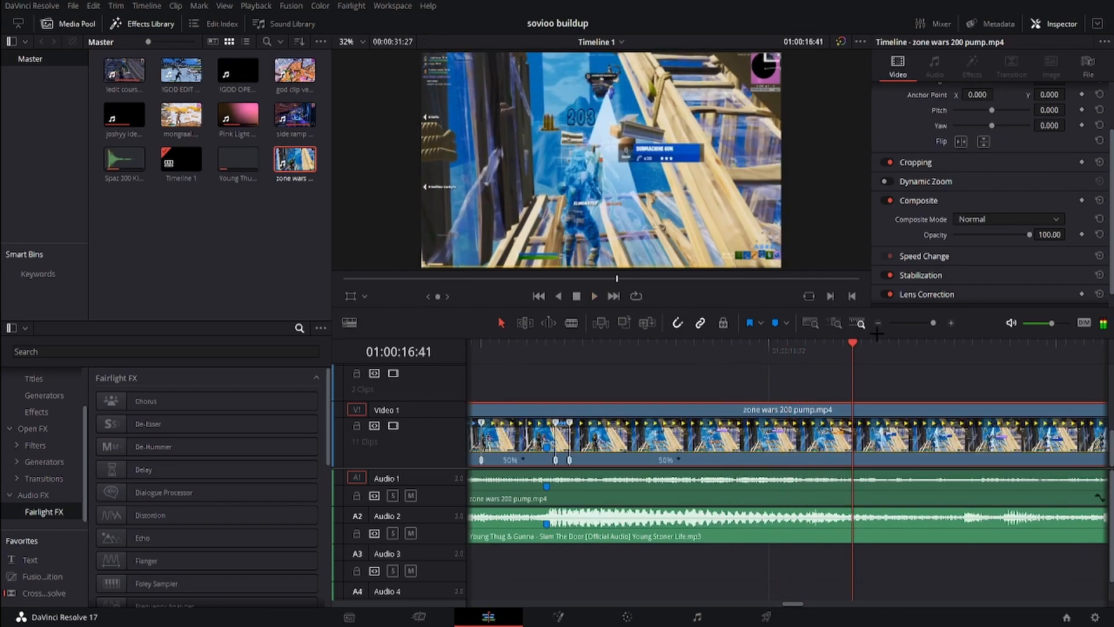
# Step: Shift the zone wars video's 200% segment earlier so it ends just before the music marker at 01:00:16:08, and play the result
pyautogui.click(878, 323)
pyautogui.click(628, 351)
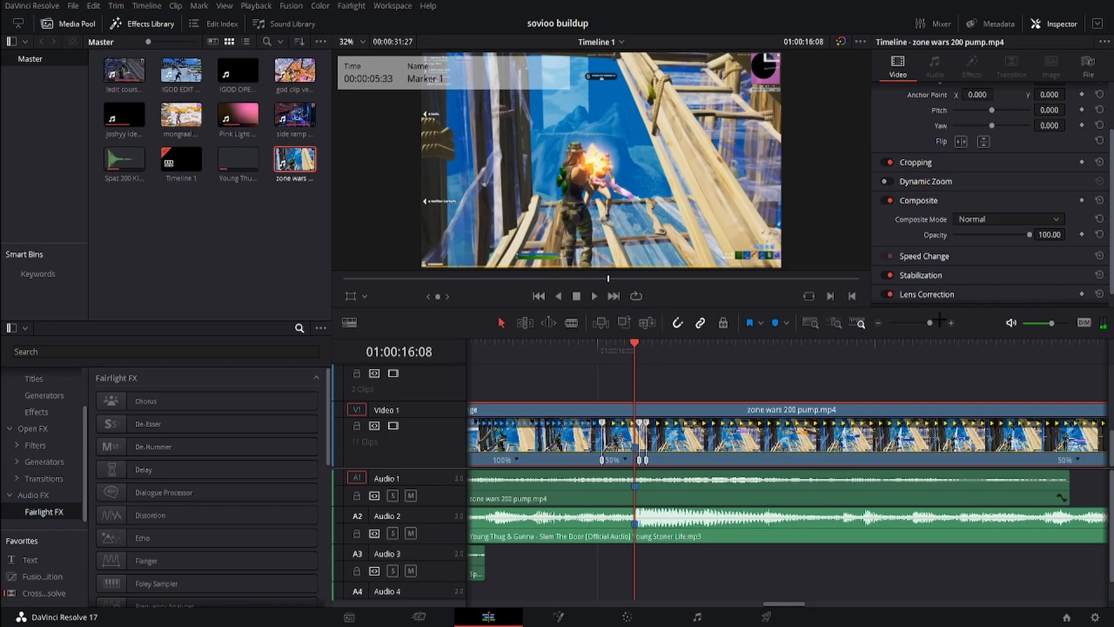
pyautogui.click(937, 323)
pyautogui.moveTo(802, 459); pyautogui.dragTo(740, 458)
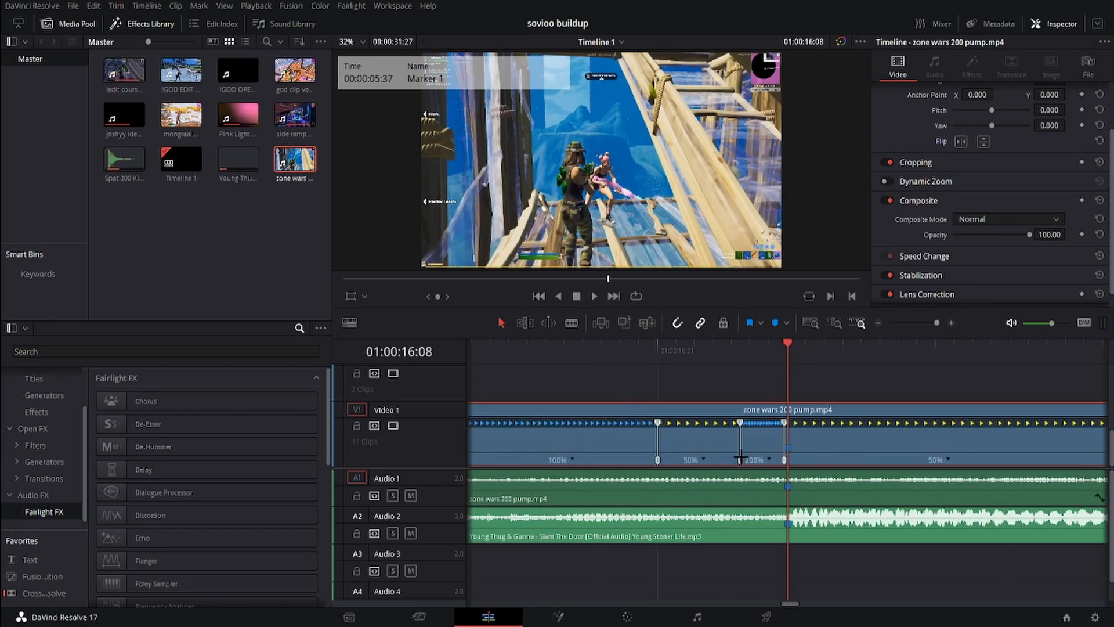
pyautogui.click(878, 323)
pyautogui.click(689, 351)
pyautogui.press('space')
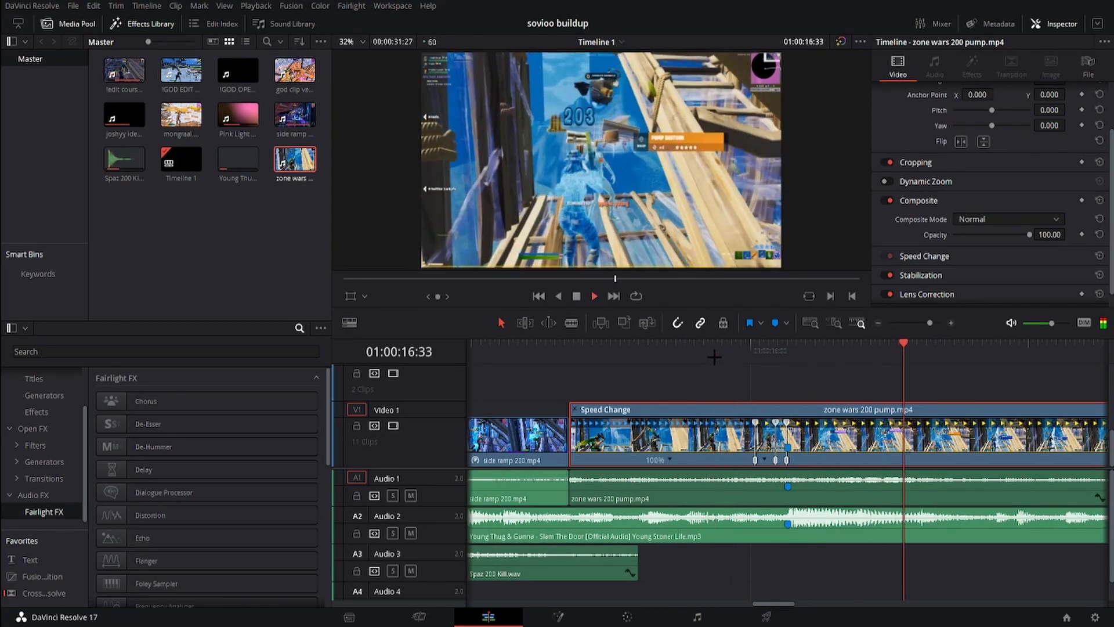
pyautogui.press('space')
# Step: Close the zone wars clip's retime controls and play the speed changes back against the music
pyautogui.click(576, 409)
pyautogui.click(725, 348)
pyautogui.press('space')
pyautogui.press('space')
pyautogui.click(718, 347)
pyautogui.press('space')
pyautogui.press('space')
# Step: Shorten the zone wars video and audio to the same end point slightly before 01:00:16:45
pyautogui.hotkey('ctrl', '-')
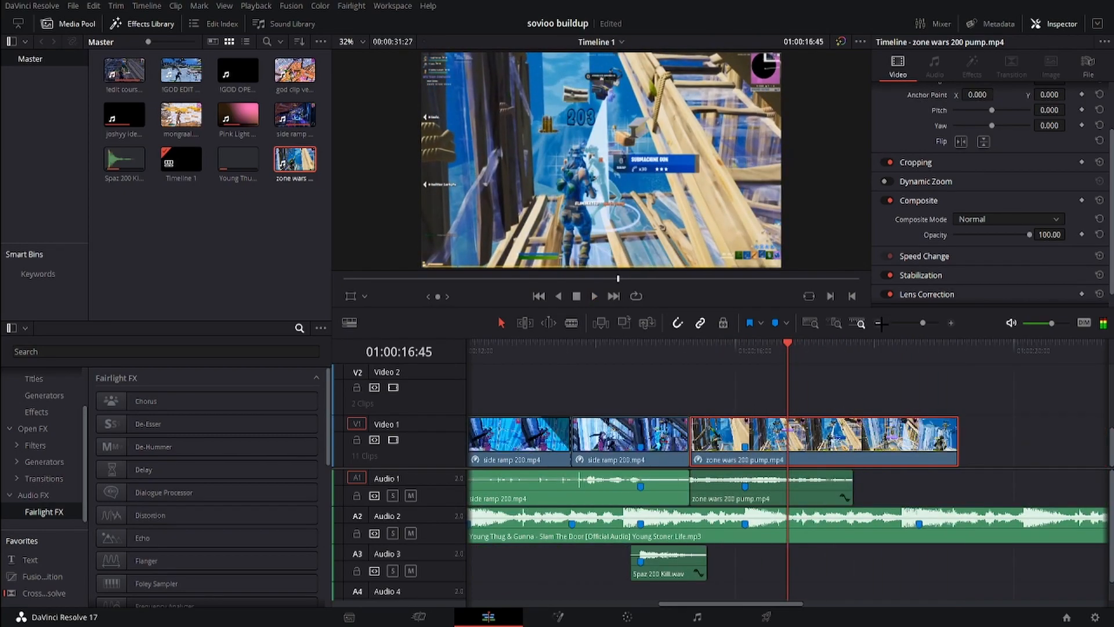
pyautogui.moveTo(959, 452); pyautogui.dragTo(773, 454)
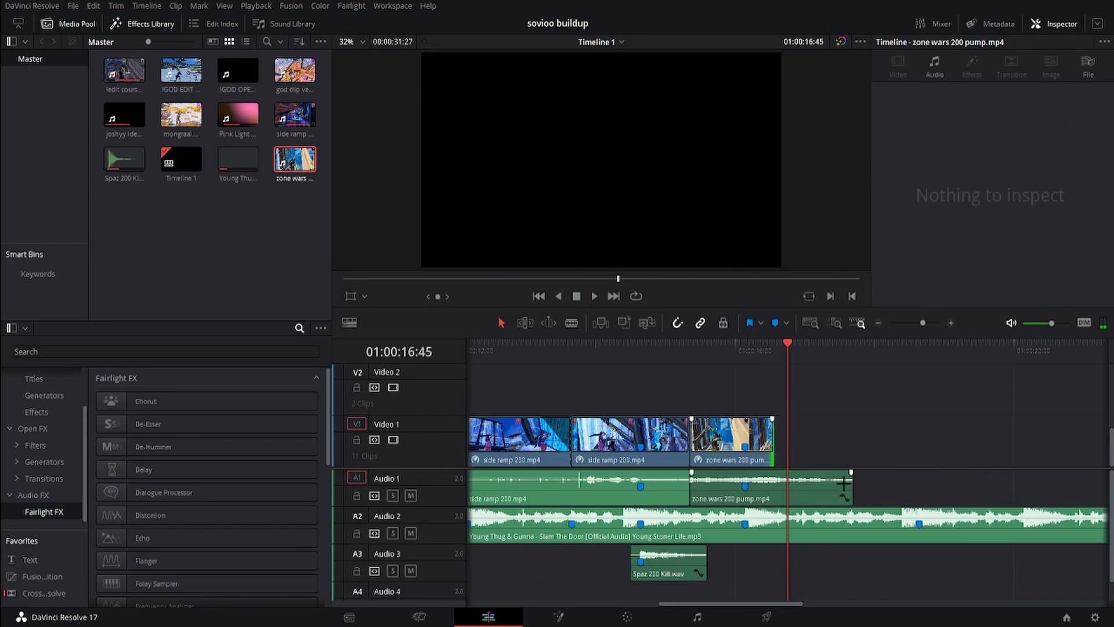
pyautogui.moveTo(851, 487); pyautogui.dragTo(772, 486)
# Step: Copy Spaz 200 Kill.wav to Audio 3 under the zone wars clip, aligning its marker with the clip's marker, and play it back
pyautogui.click(679, 555)
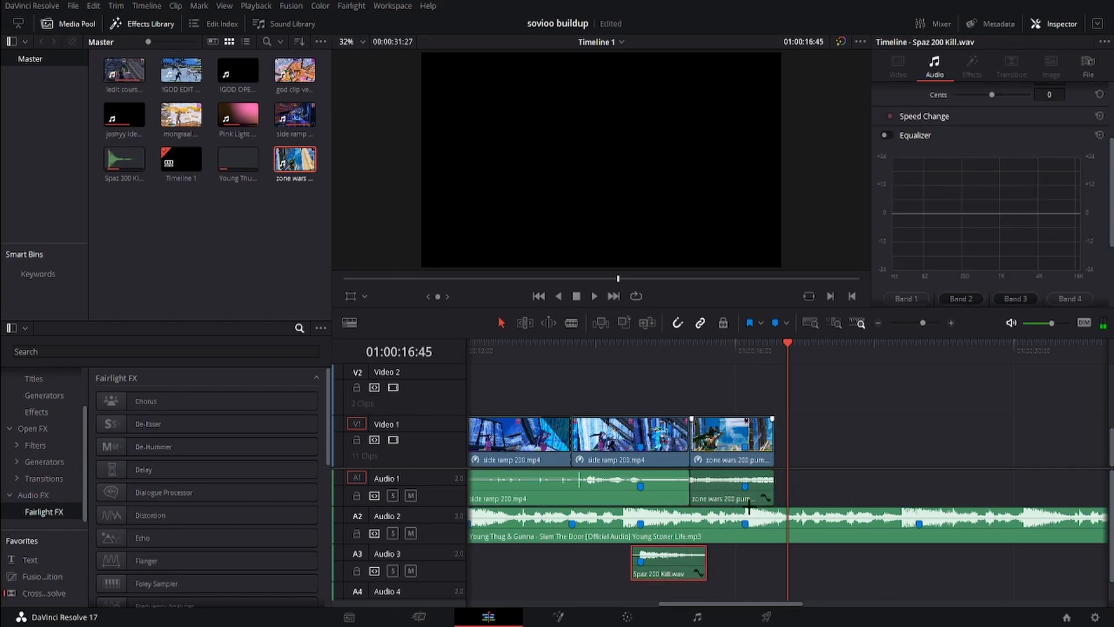
pyautogui.click(747, 359)
pyautogui.hotkey('ctrl', 'v')
pyautogui.moveTo(785, 564); pyautogui.dragTo(775, 564)
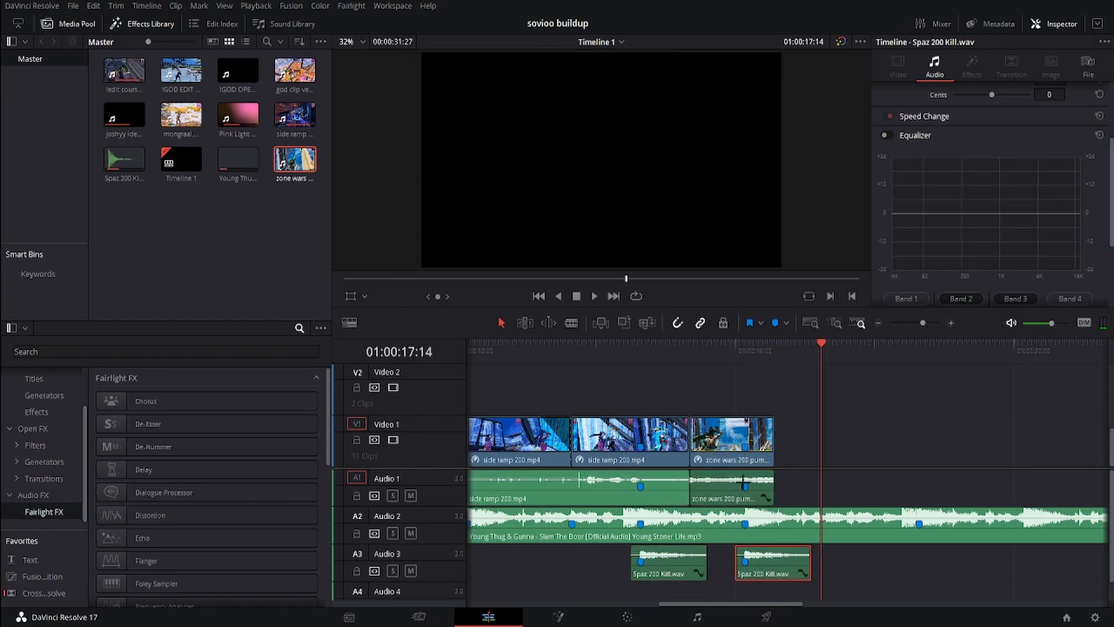
pyautogui.click(703, 360)
pyautogui.press('space')
pyautogui.hotkey('ctrl', '=')
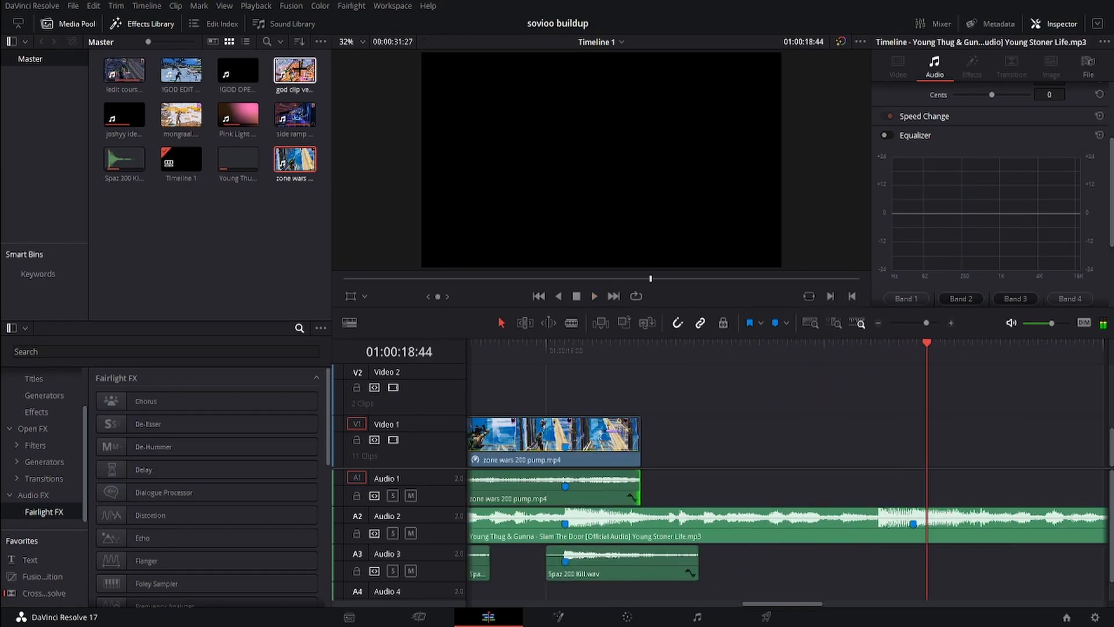
# Step: Place the god clip very clean video on Video 1 and Audio 1 after the zone wars clip and play through it
pyautogui.moveTo(300, 70); pyautogui.dragTo(754, 434)
pyautogui.click(837, 355)
pyautogui.press('space')
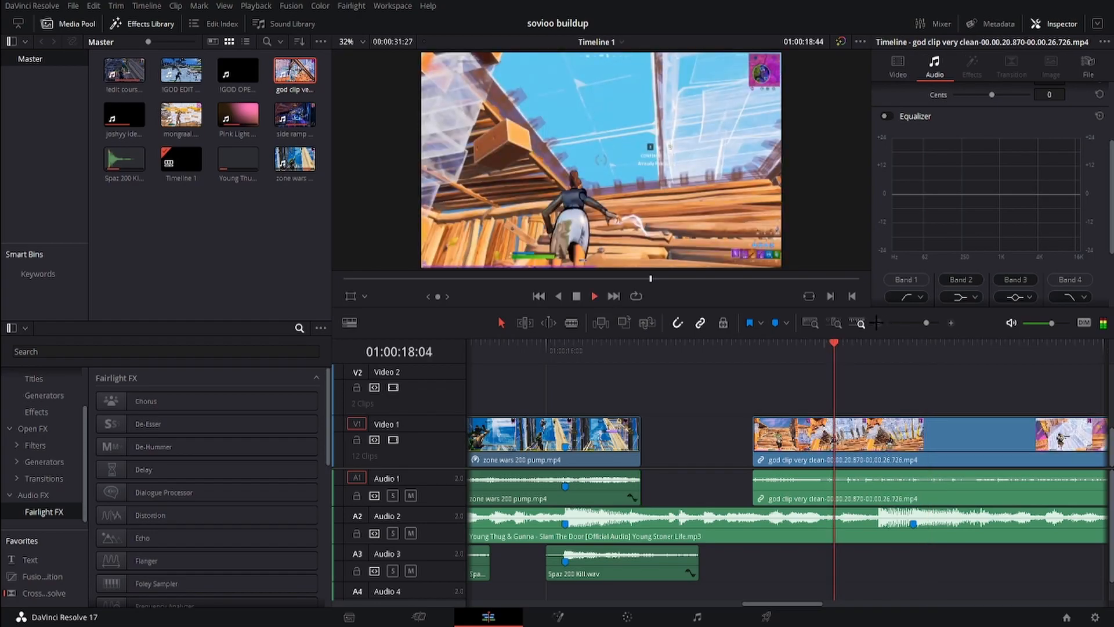
pyautogui.click(877, 322)
pyautogui.click(878, 323)
pyautogui.click(877, 322)
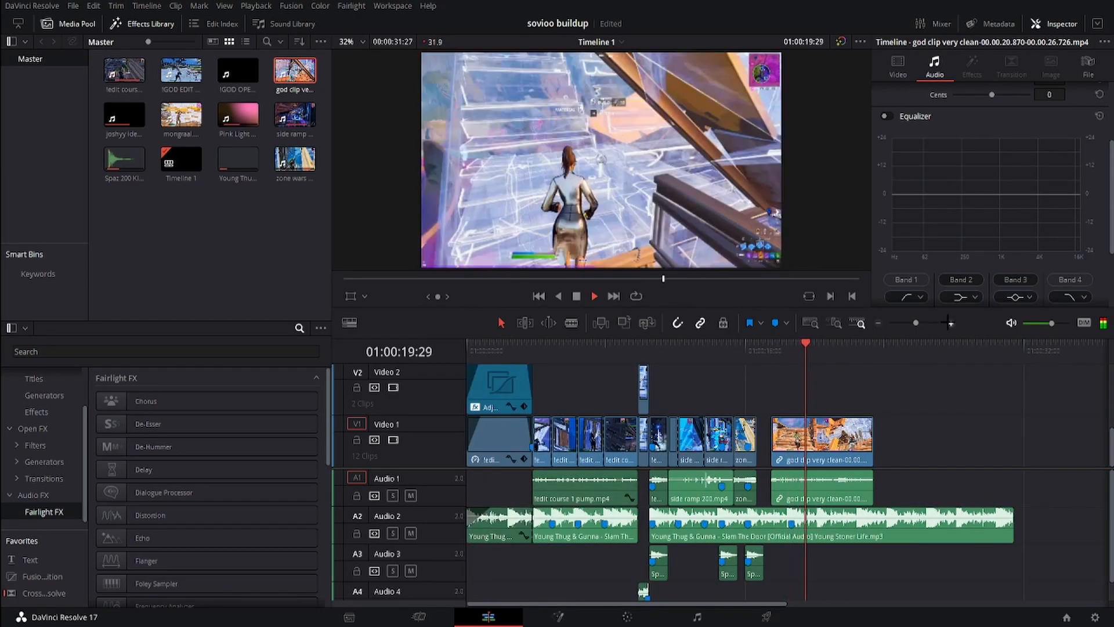
pyautogui.click(950, 322)
pyautogui.press('space')
pyautogui.click(874, 351)
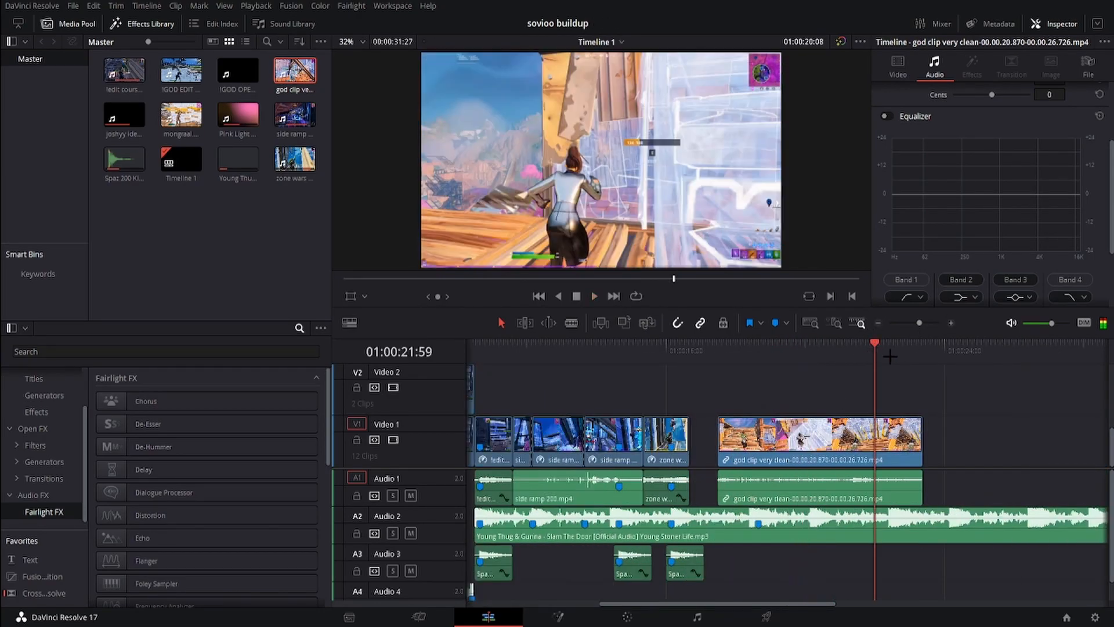
# Step: Locate the 203 hit in the god clip and mark the clip at 01:00:21:22
pyautogui.click(951, 323)
pyautogui.click(784, 349)
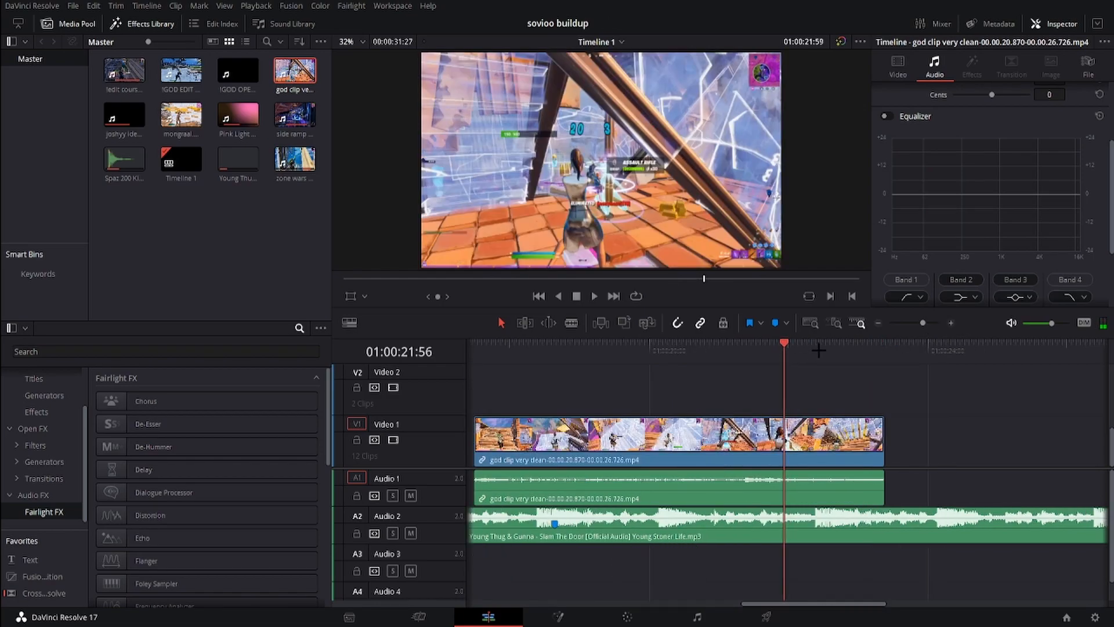
pyautogui.click(818, 350)
pyautogui.click(810, 350)
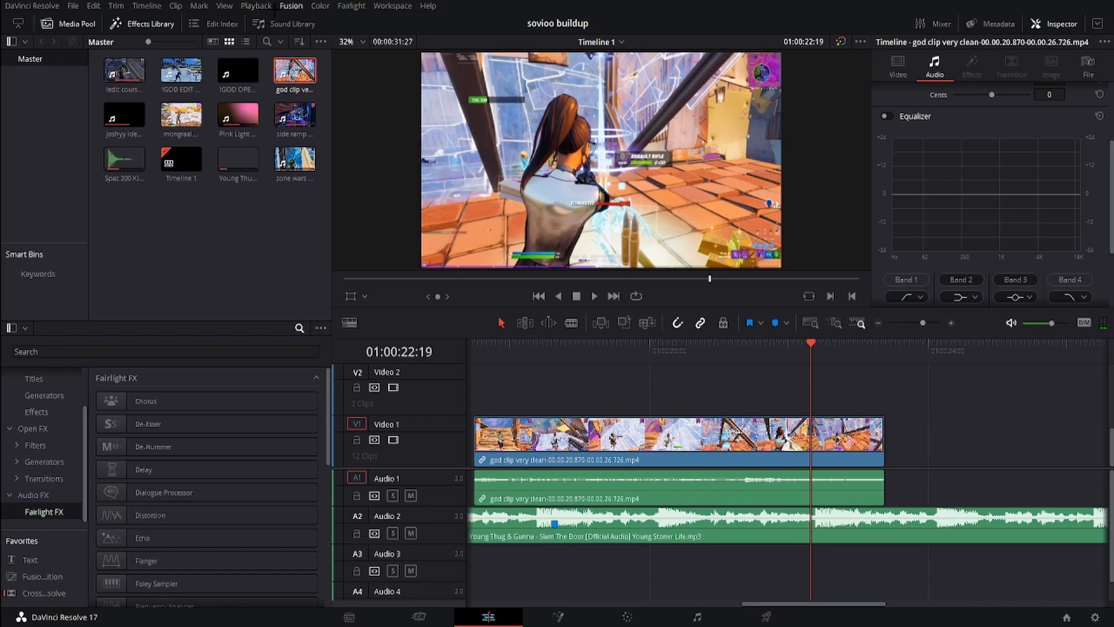
pyautogui.moveTo(812, 349); pyautogui.dragTo(744, 363)
pyautogui.click(736, 423)
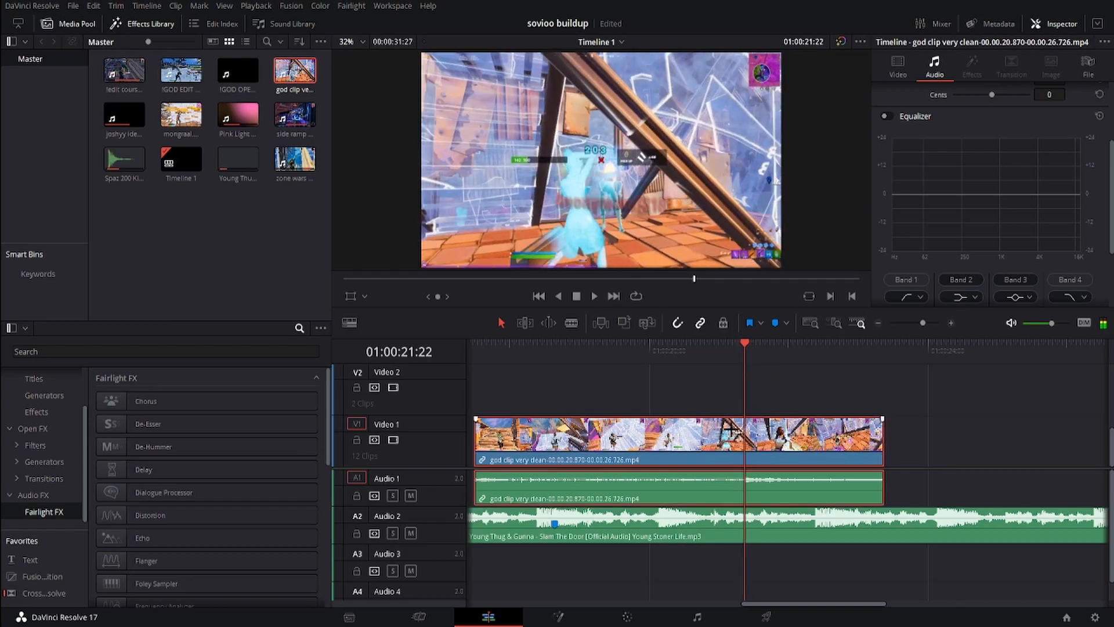
pyautogui.press('m')
# Step: Move and trim the god clip to start at the zone wars clip's end, its marker aligned with the music marker near 01:00:18:38
pyautogui.click(879, 323)
pyautogui.click(878, 323)
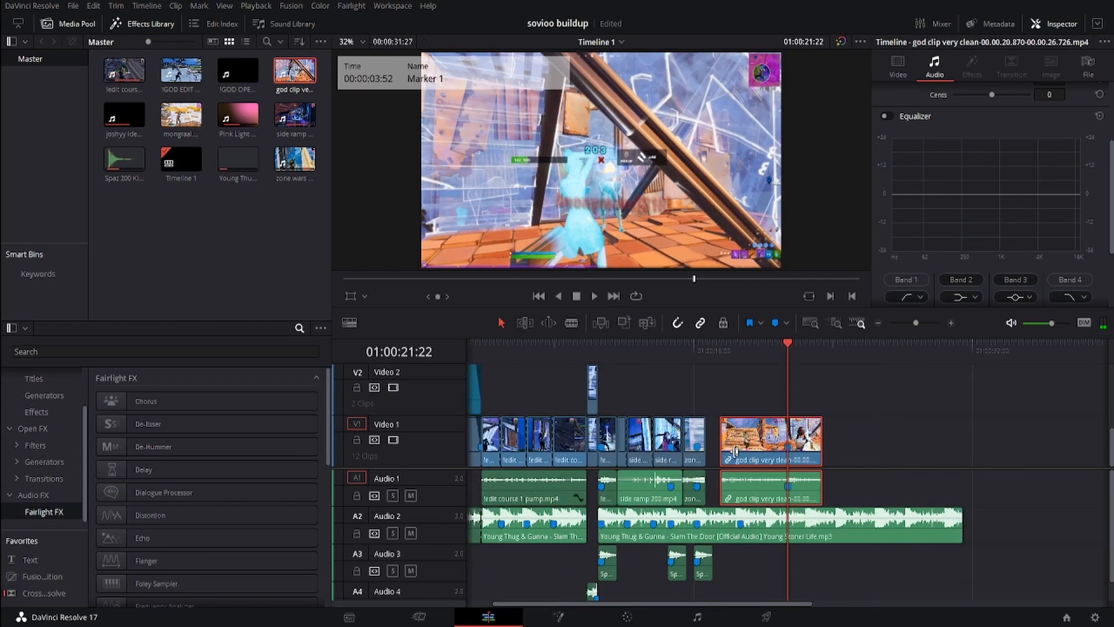
pyautogui.moveTo(798, 444); pyautogui.dragTo(709, 440)
# Step: Play the sequence back from 01:00:15:36 and examine the god clip's hit frame at the 01:00:18:38 marker
pyautogui.click(688, 345)
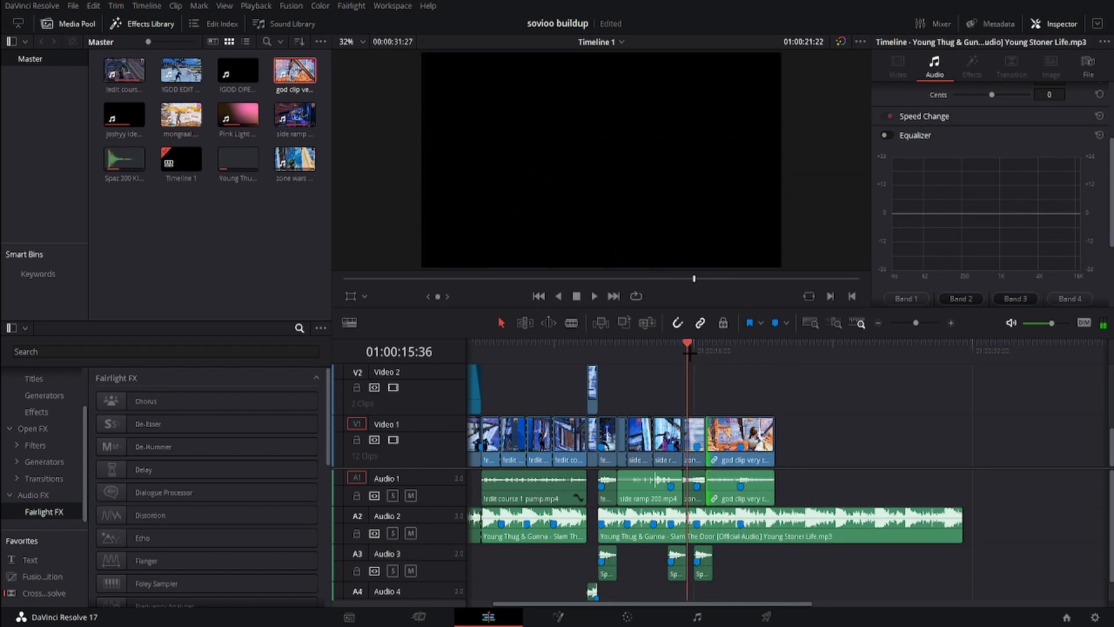
pyautogui.press('space')
pyautogui.click(950, 323)
pyautogui.click(950, 323)
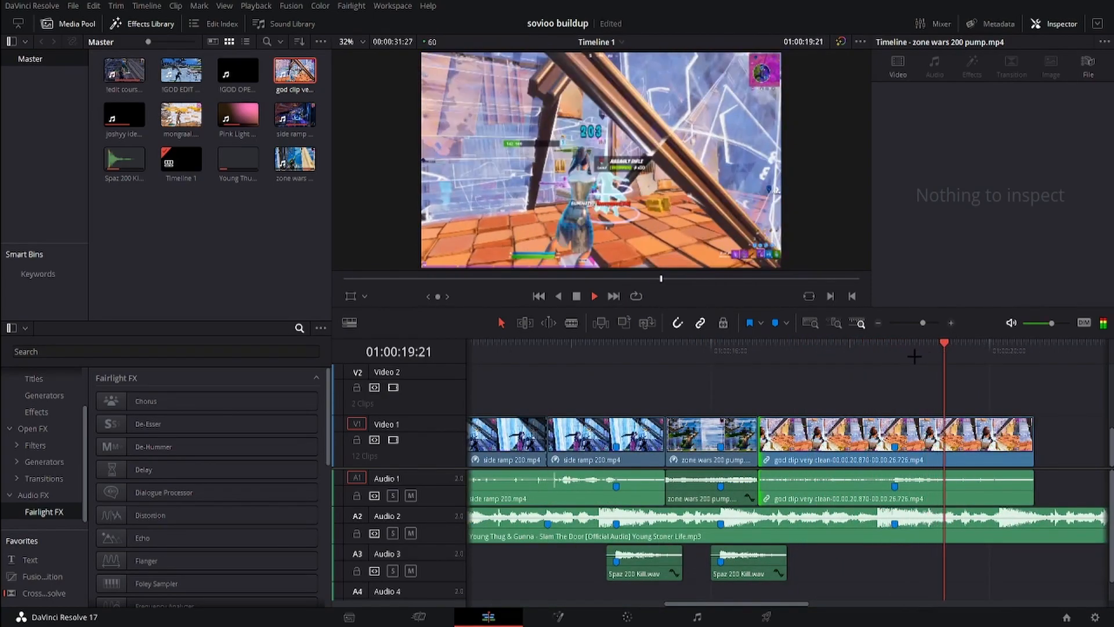
pyautogui.press('space')
pyautogui.click(896, 347)
pyautogui.click(951, 323)
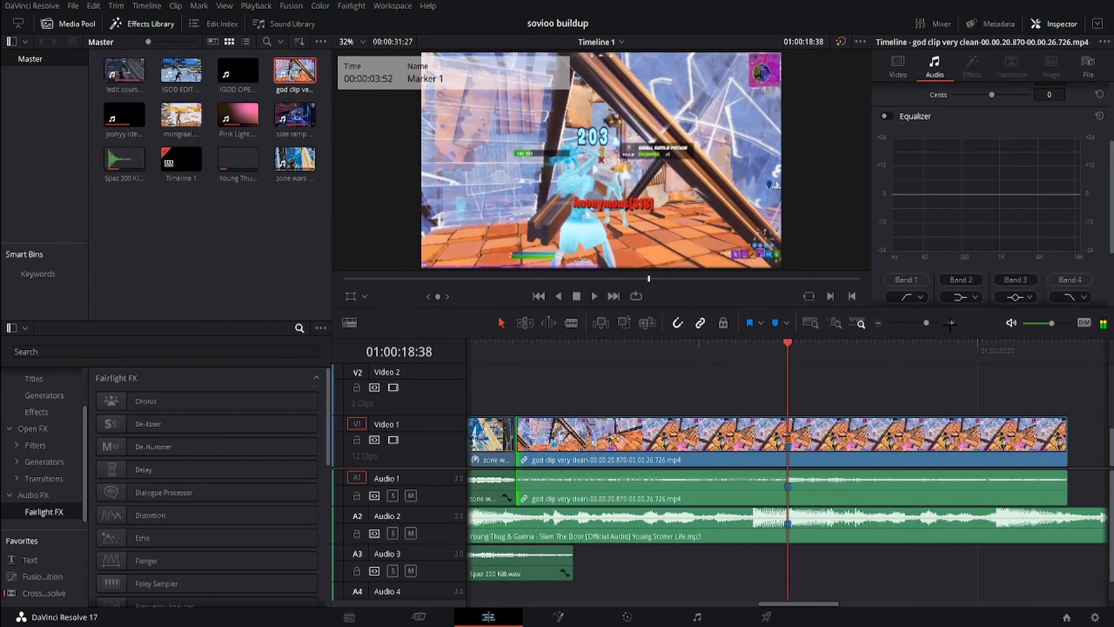
pyautogui.click(799, 348)
pyautogui.click(788, 352)
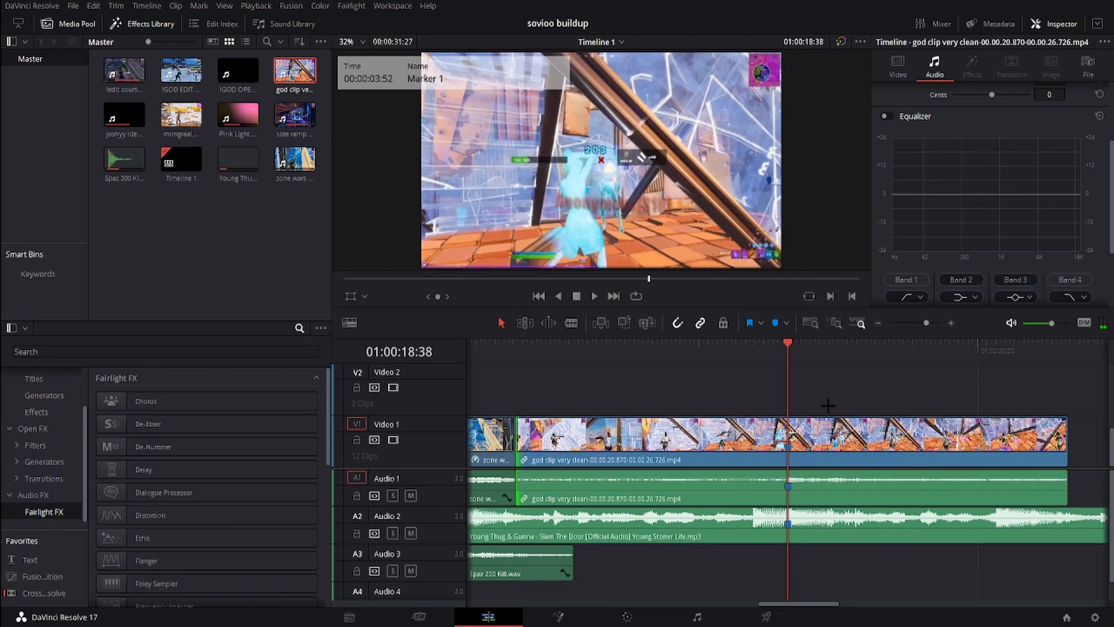
# Step: Show the god clip's retime controls and add a speed point at the hit frame, 01:00:18:38
pyautogui.click(810, 450)
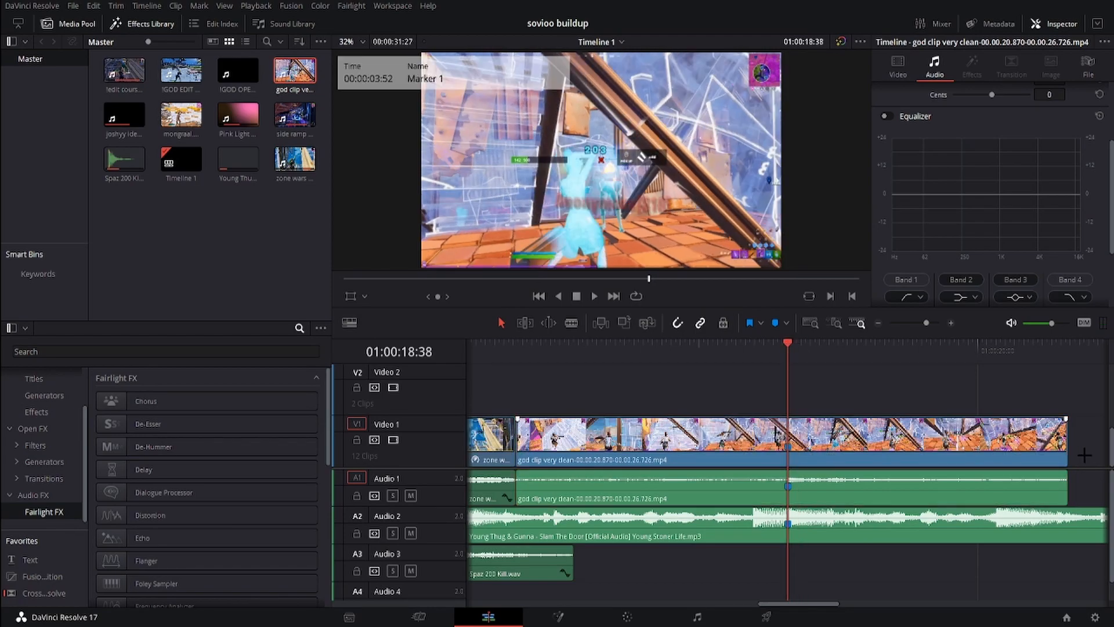
pyautogui.click(950, 323)
pyautogui.hotkey('ctrl', 'r')
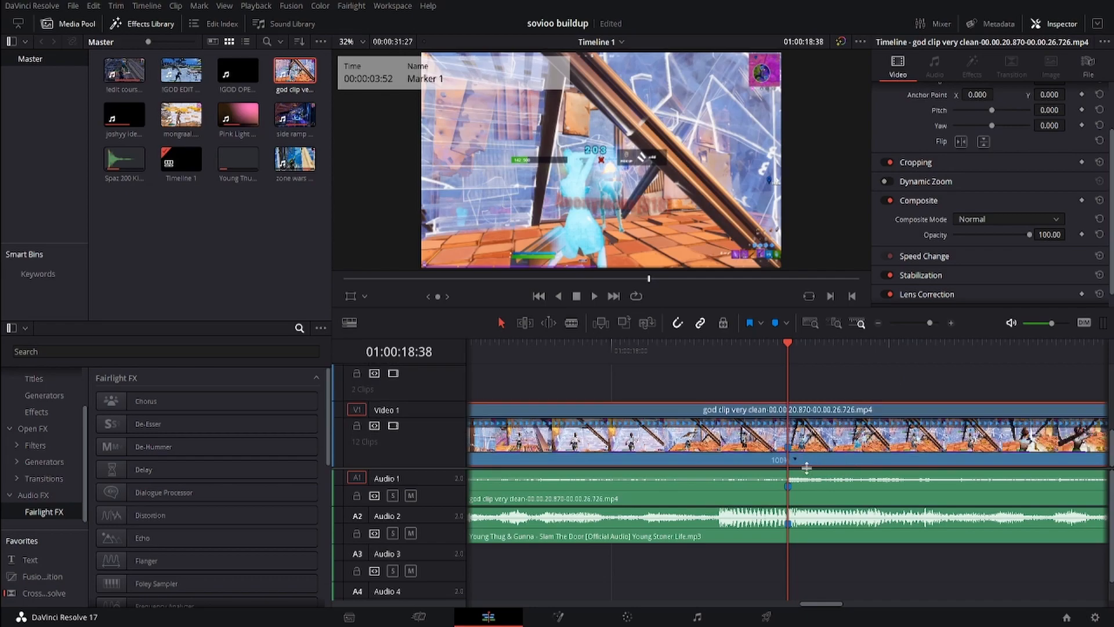
pyautogui.click(795, 462)
pyautogui.click(807, 478)
# Step: Add a second speed point to the god clip before the shot, at 01:00:18:28
pyautogui.moveTo(791, 375); pyautogui.dragTo(734, 376)
pyautogui.click(950, 323)
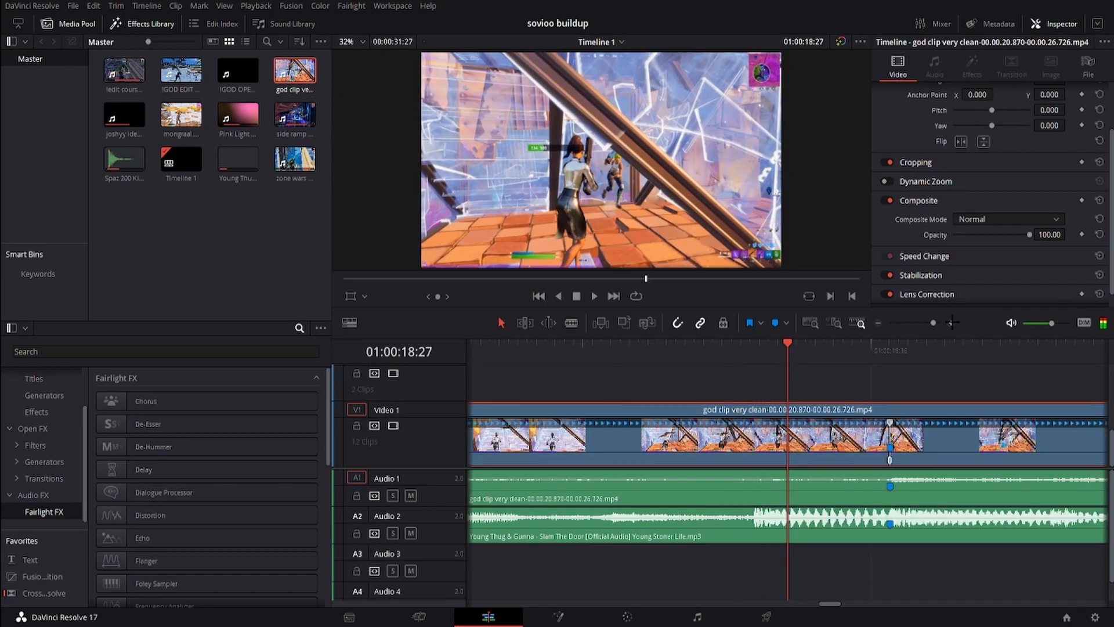
pyautogui.click(879, 323)
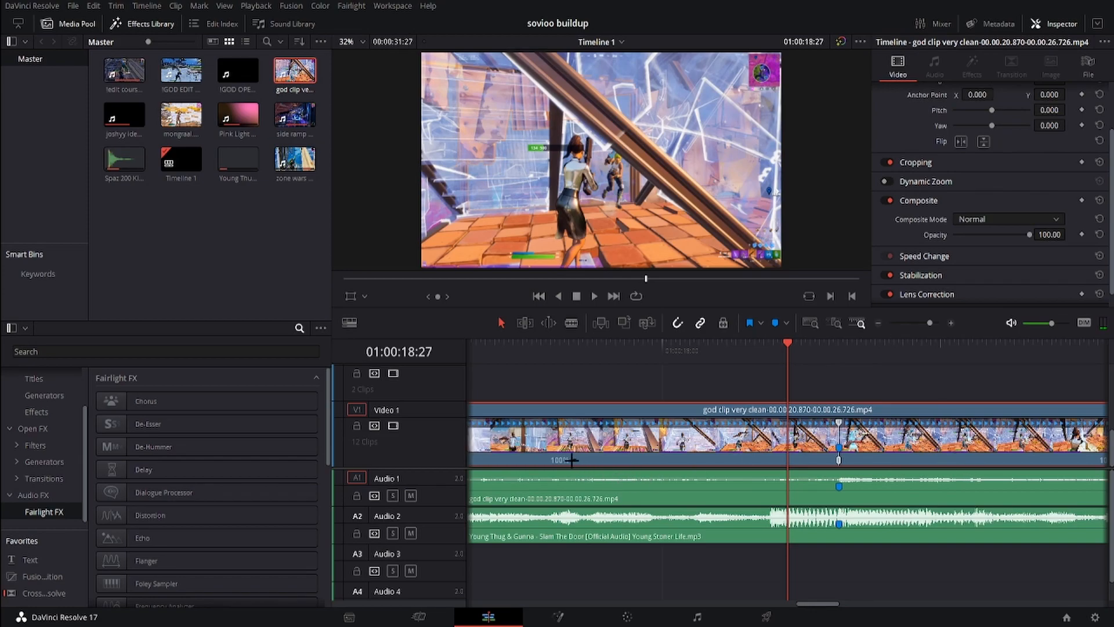
pyautogui.press('Right')
pyautogui.click(618, 479)
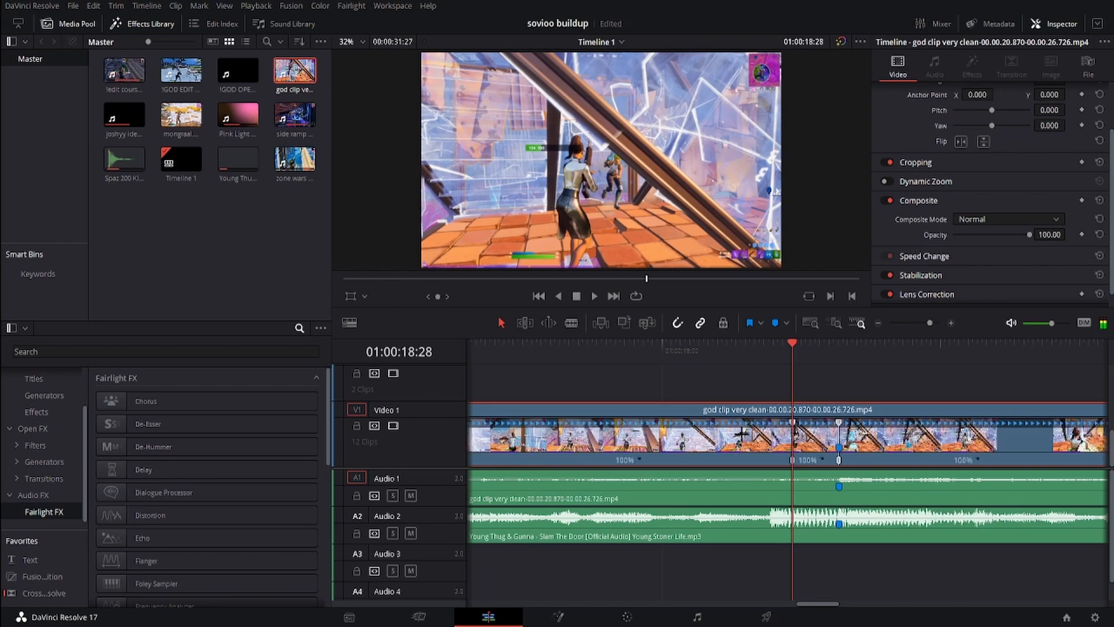
# Step: Add another speed point to the god clip at the muzzle flash frame, 01:00:18:34
pyautogui.moveTo(813, 348); pyautogui.dragTo(815, 348)
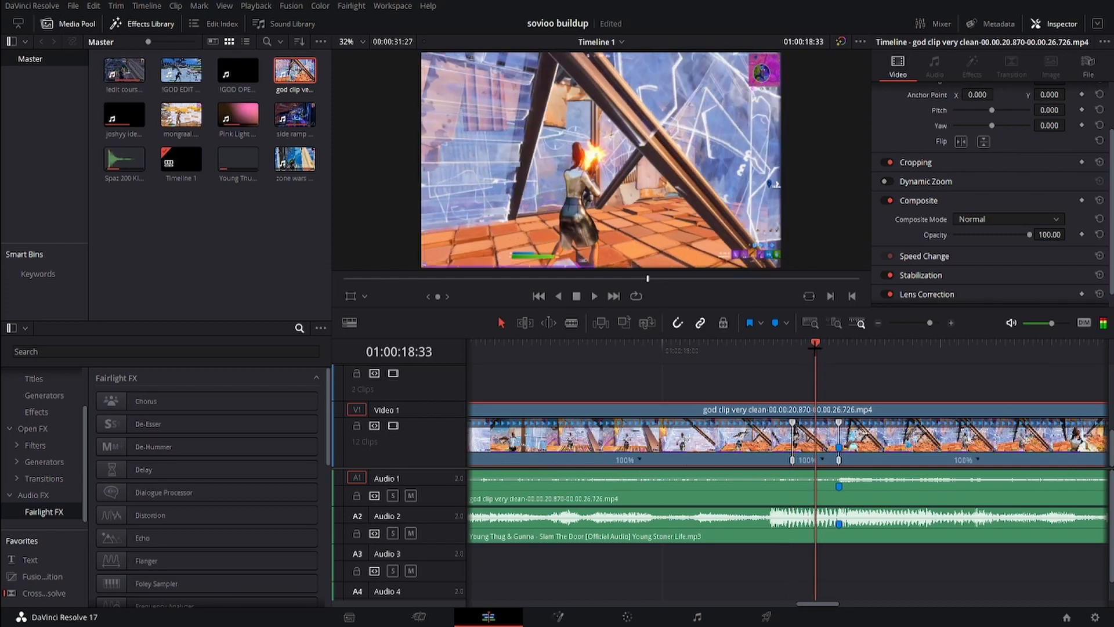
pyautogui.click(952, 324)
pyautogui.press('Right')
pyautogui.click(794, 461)
pyautogui.click(817, 474)
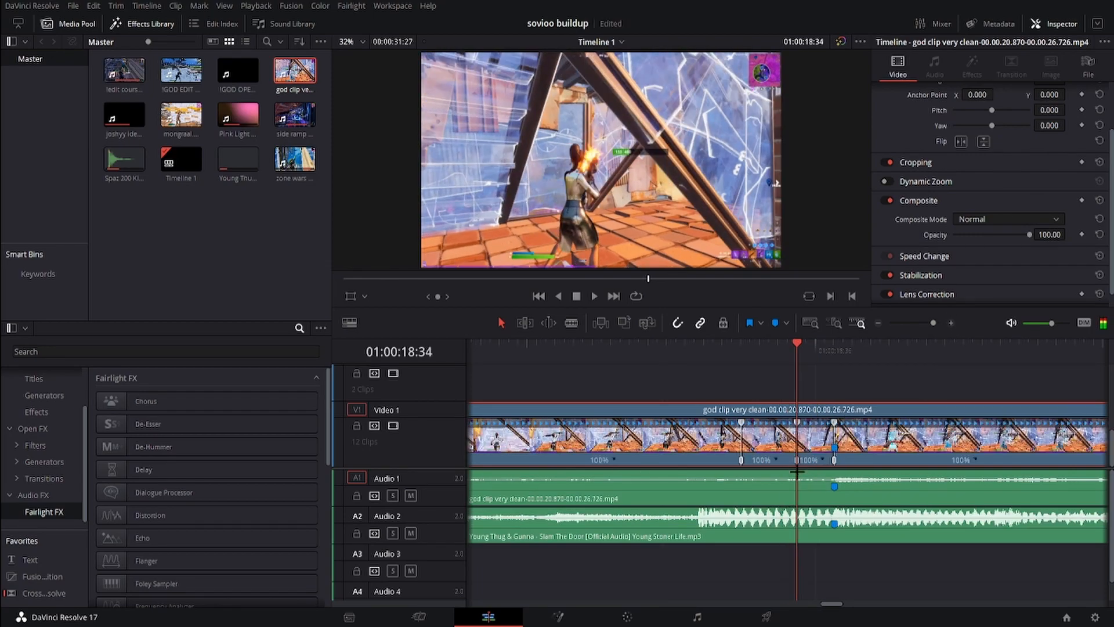
# Step: Slow the god clip's sections before the shot and after the hit to 50%, keeping the short section between them fast up to the music marker
pyautogui.moveTo(796, 459); pyautogui.dragTo(852, 459)
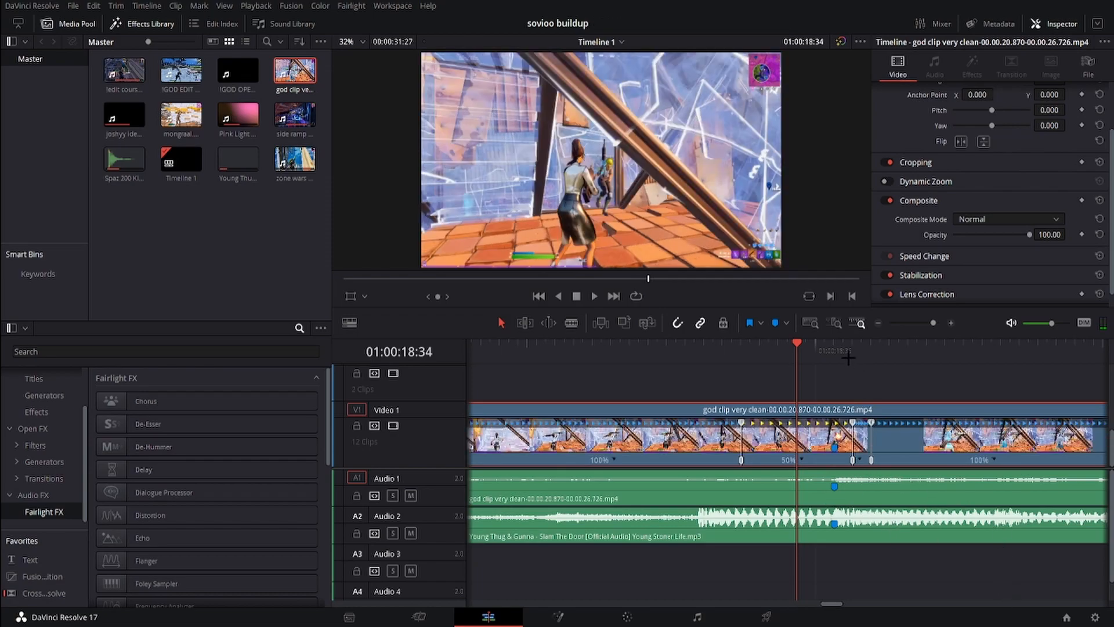
pyautogui.click(835, 347)
pyautogui.moveTo(848, 459)
pyautogui.mouseDown()
pyautogui.moveTo(797, 460)
pyautogui.moveTo(837, 458)
pyautogui.mouseUp()
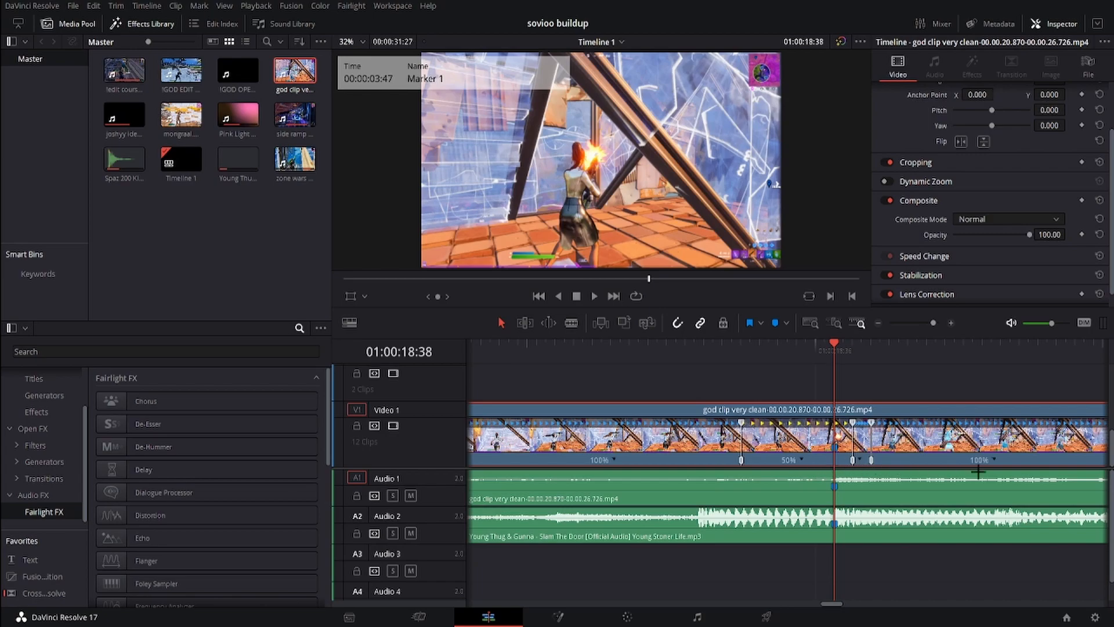
pyautogui.click(965, 531)
pyautogui.moveTo(847, 460); pyautogui.dragTo(800, 461)
# Step: Play through the retimed hit, trim the god clip's video and audio end to 01:00:19:14, and hide its retime controls
pyautogui.click(668, 343)
pyautogui.press('space')
pyautogui.click(656, 341)
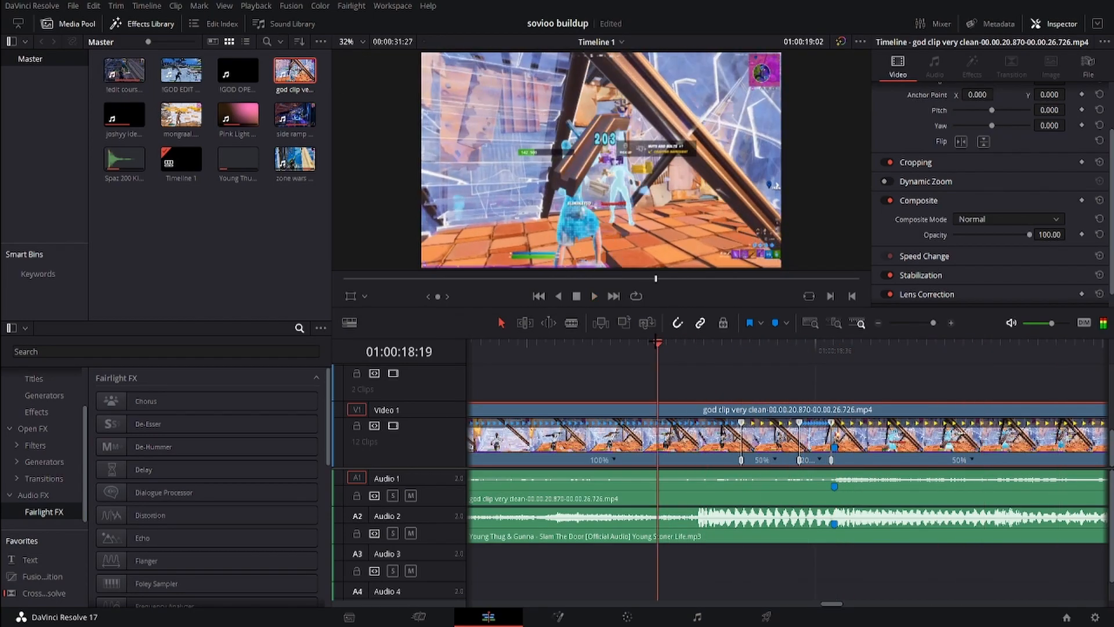
pyautogui.press('space')
pyautogui.click(877, 323)
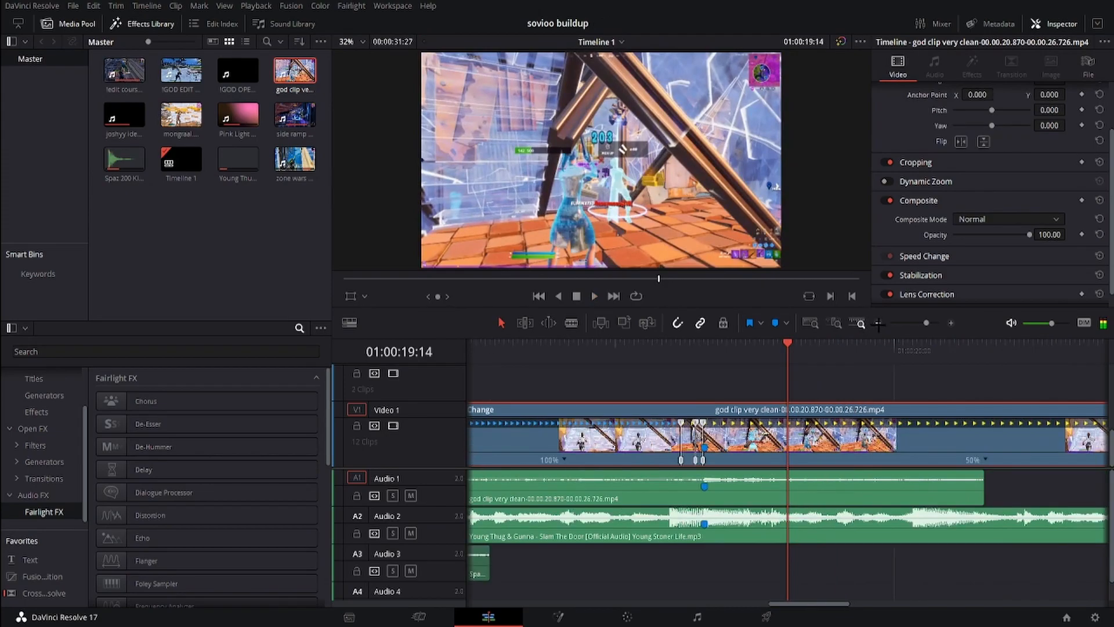
pyautogui.click(878, 322)
pyautogui.moveTo(1025, 458); pyautogui.dragTo(790, 458)
pyautogui.click(615, 409)
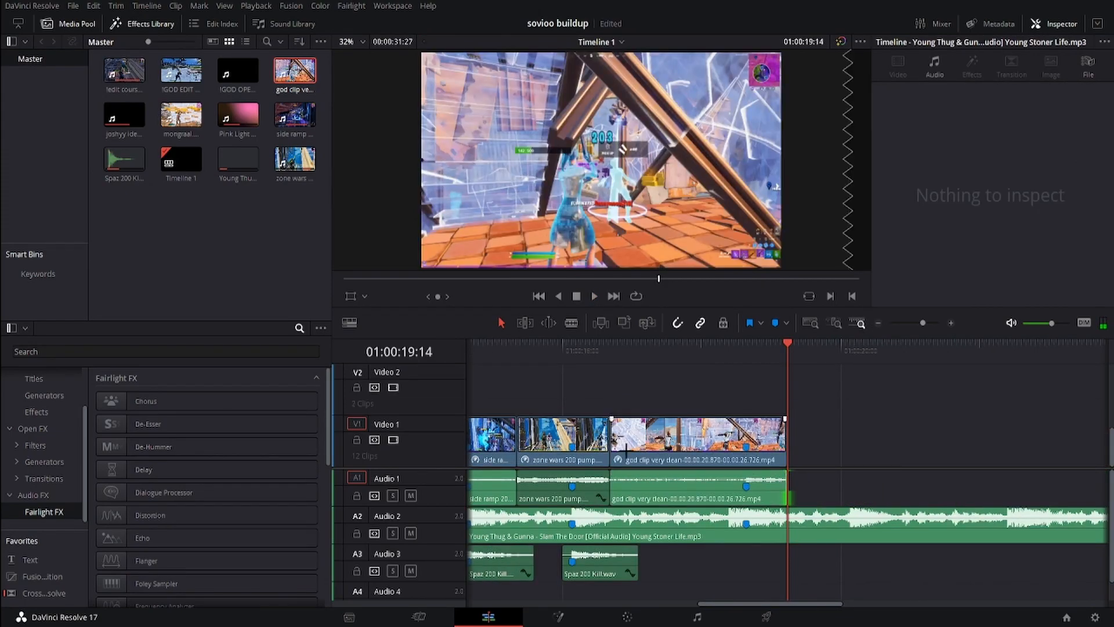
# Step: Copy the Spaz 200 Kill sound onto Audio 3 under the god clip, its marker aligned with the music marker at 01:00:18:38
pyautogui.click(600, 561)
pyautogui.click(747, 353)
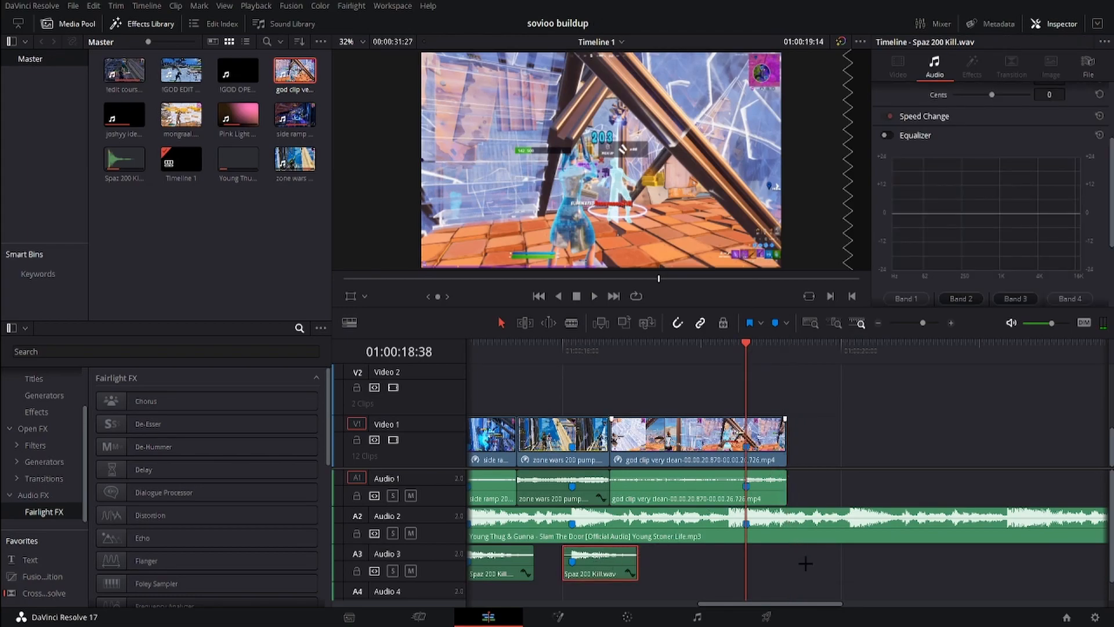
pyautogui.hotkey('ctrl', 'v')
pyautogui.moveTo(791, 568); pyautogui.dragTo(781, 568)
# Step: Mark the music track's beat at 01:00:17:40, partway through the god clip
pyautogui.click(699, 353)
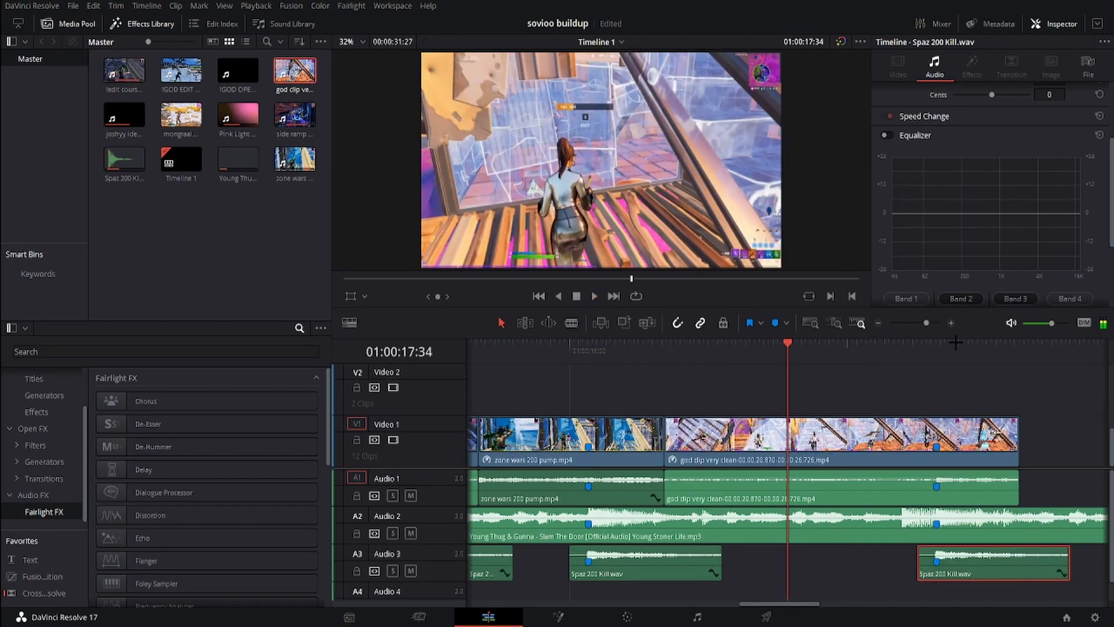
pyautogui.click(952, 323)
pyautogui.click(816, 351)
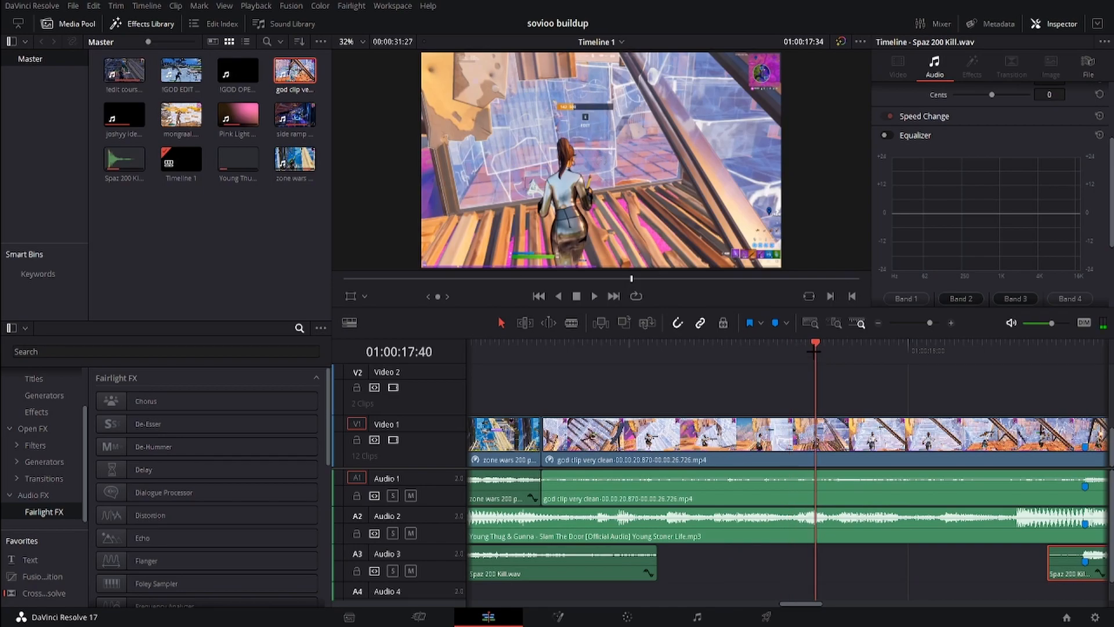
pyautogui.click(857, 536)
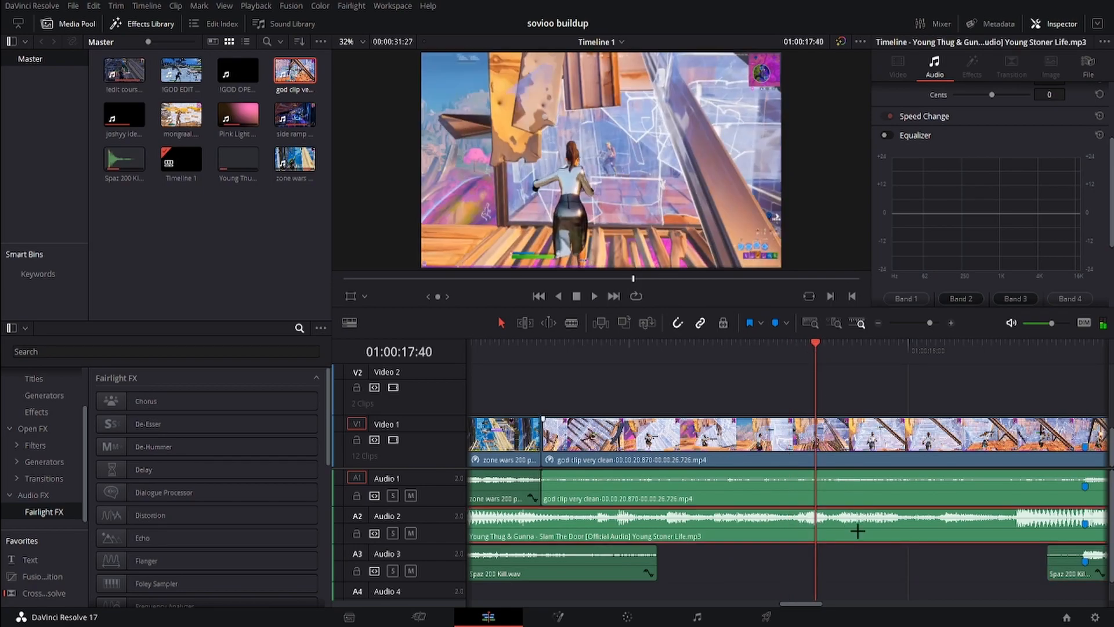
pyautogui.press('m')
# Step: Split the god clip's video at 01:00:17:40, fade out its first part, and play the section back
pyautogui.click(847, 434)
pyautogui.hotkey('ctrl', 'b')
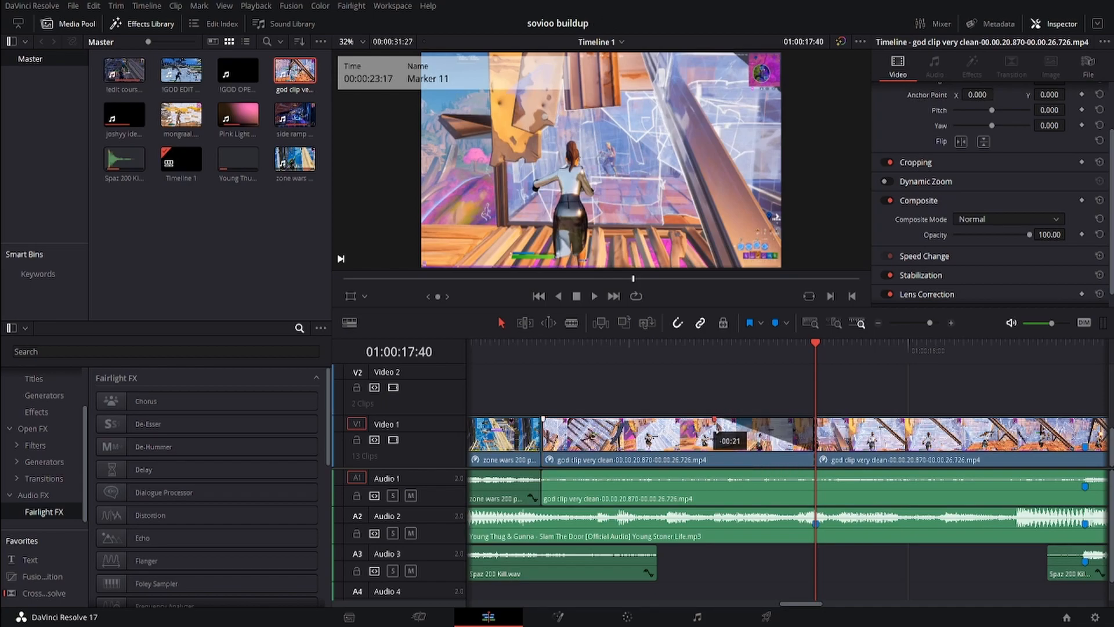
pyautogui.click(660, 351)
pyautogui.press('space')
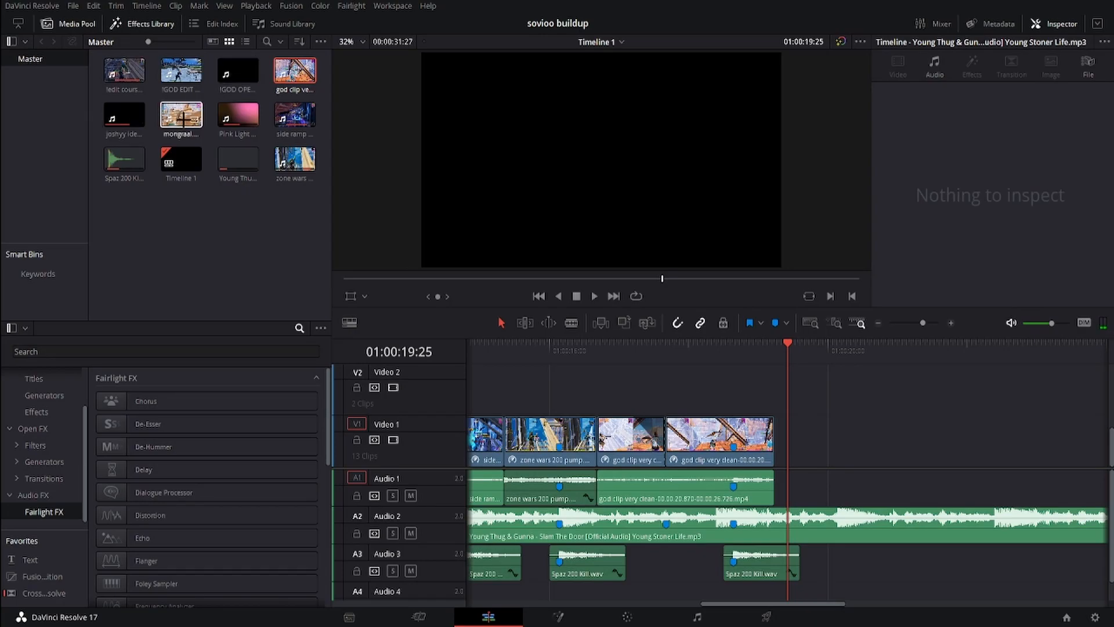
# Step: Place mongraal.mp4 on Video 1 and Audio 1 after the god clip, leaving a gap, and play through it
pyautogui.moveTo(183, 119); pyautogui.dragTo(853, 438)
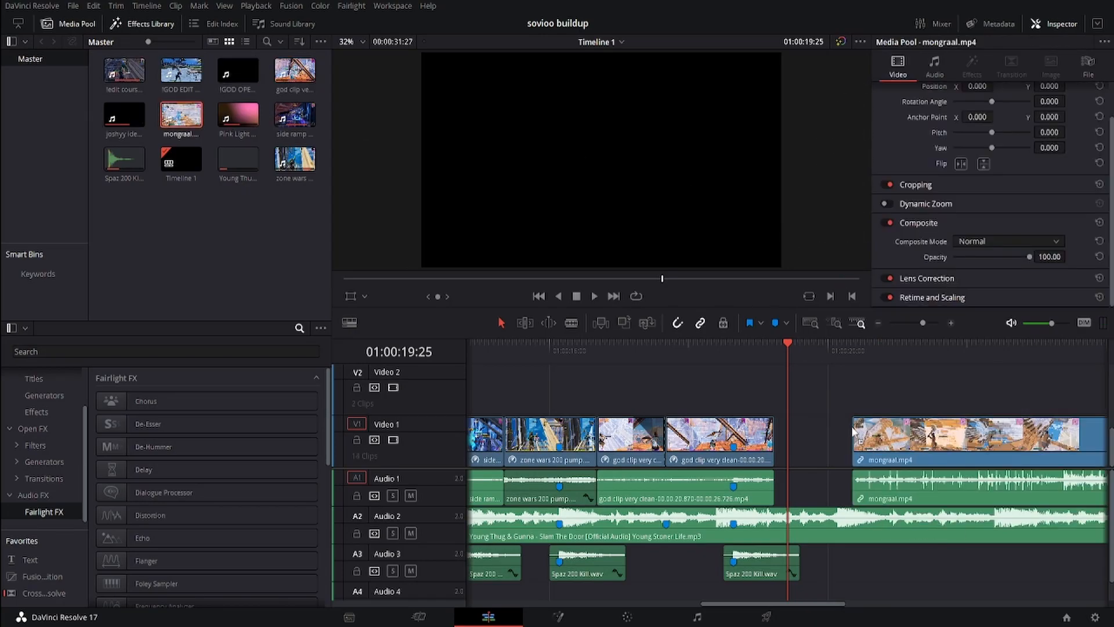
pyautogui.click(913, 352)
pyautogui.press('space')
pyautogui.click(878, 323)
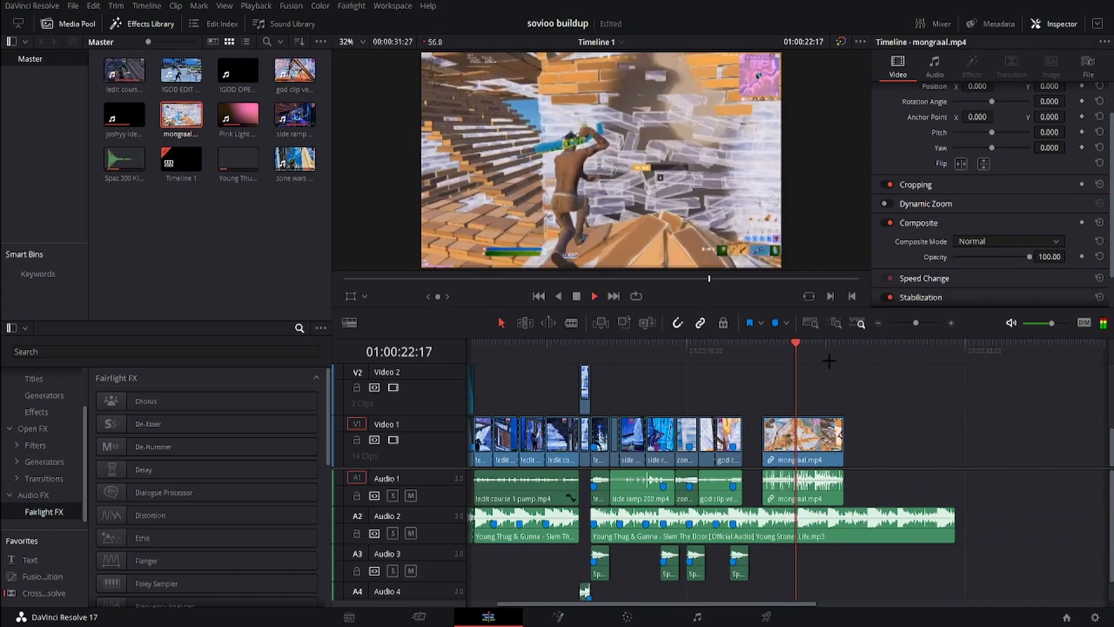
pyautogui.click(825, 354)
pyautogui.click(950, 323)
# Step: Mark the mongraal clip's shot frame at 01:00:23:24 and trim the clip's start to shortly before that marker
pyautogui.click(755, 355)
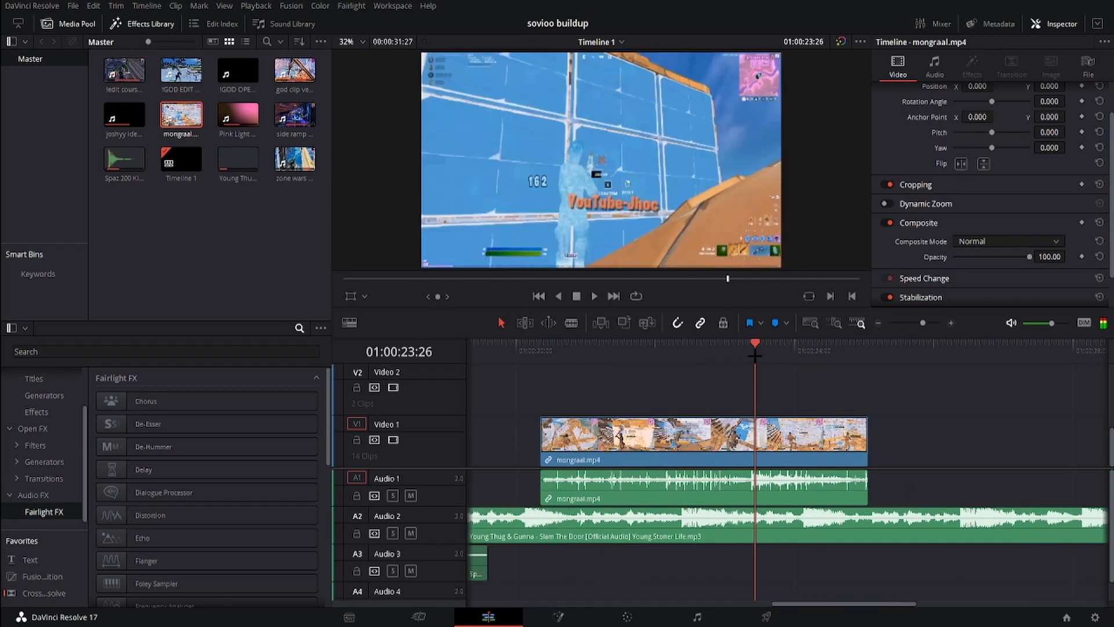
pyautogui.press('Left')
pyautogui.press('Left')
pyautogui.press('Left')
pyautogui.press('Right')
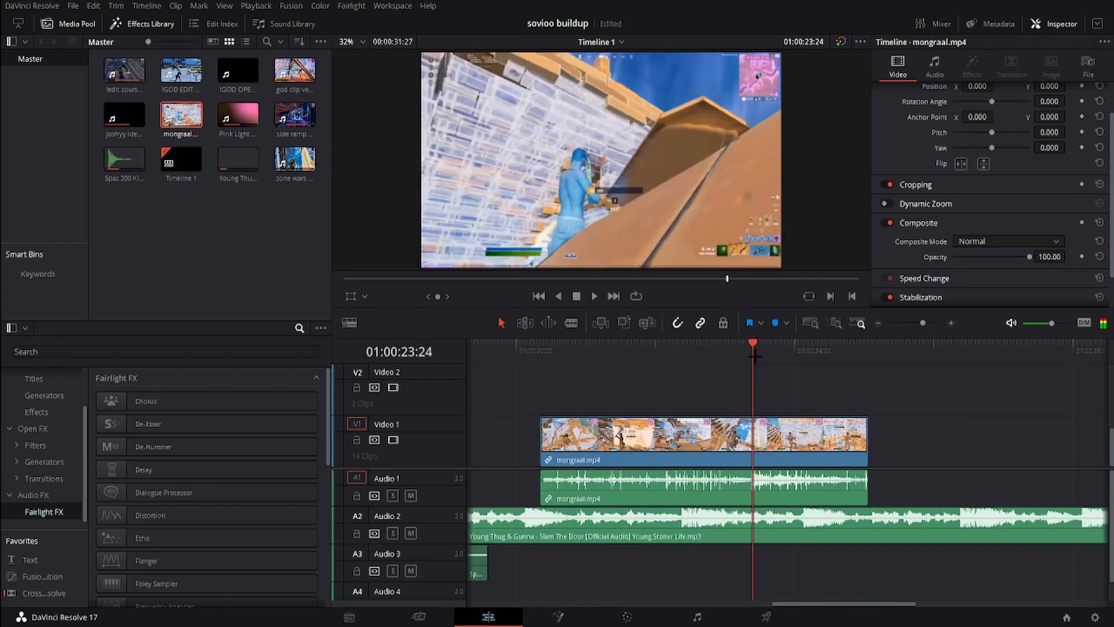
pyautogui.click(775, 458)
pyautogui.press('m')
pyautogui.moveTo(547, 441); pyautogui.dragTo(717, 441)
pyautogui.moveTo(803, 603); pyautogui.dragTo(774, 603)
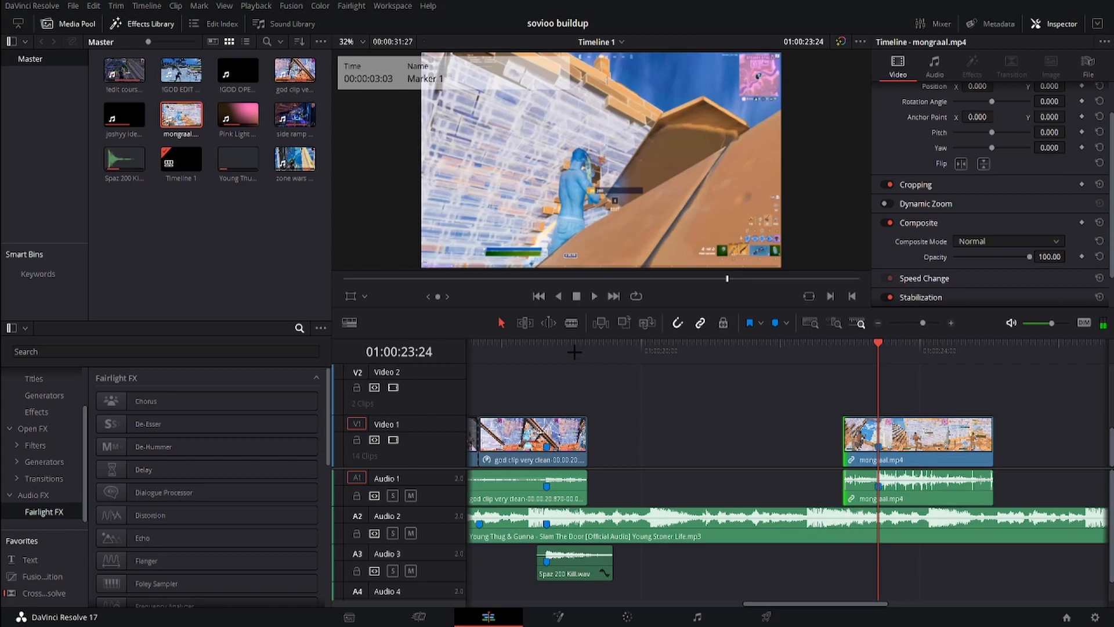
# Step: Find the first strong music beat after the god clip and mark the music track at 01:00:20:08
pyautogui.click(577, 352)
pyautogui.click(952, 323)
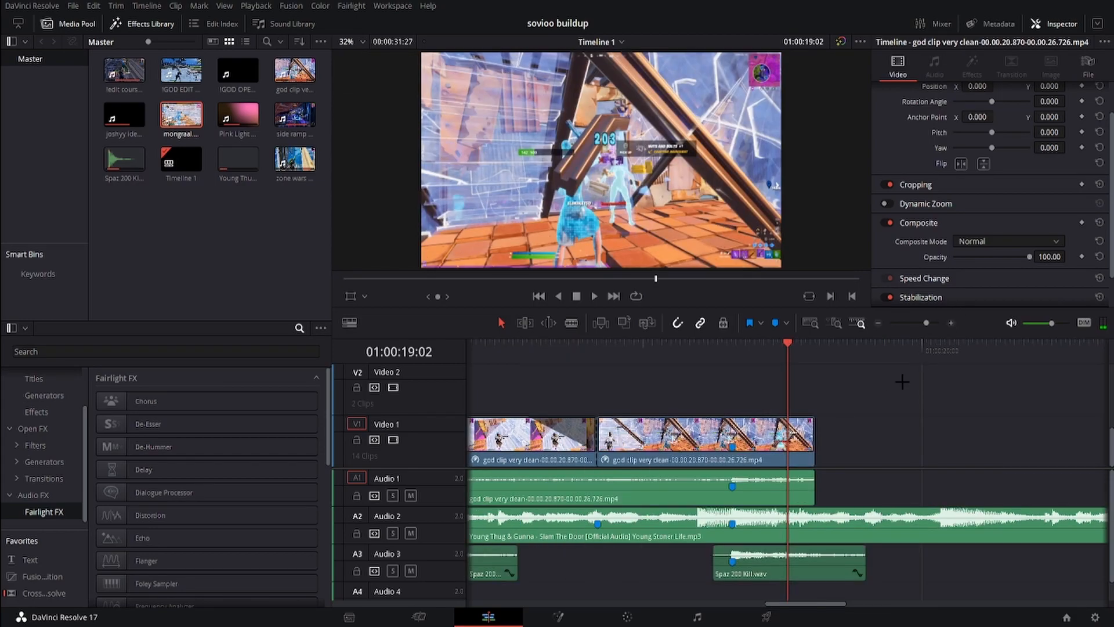
pyautogui.click(878, 323)
pyautogui.click(952, 322)
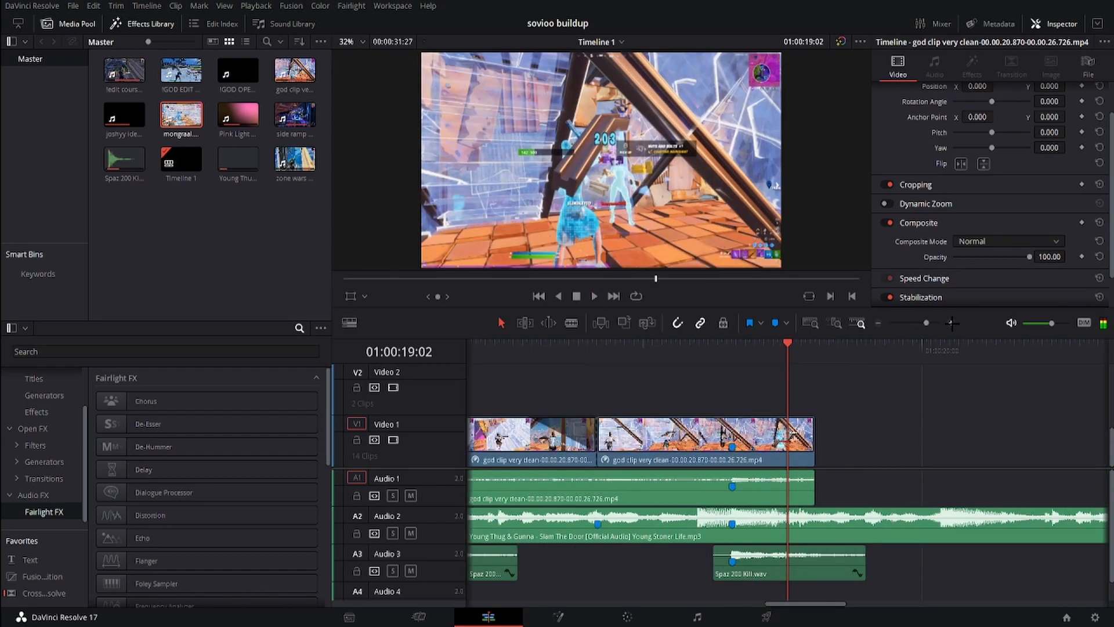
pyautogui.press('space')
pyautogui.click(954, 324)
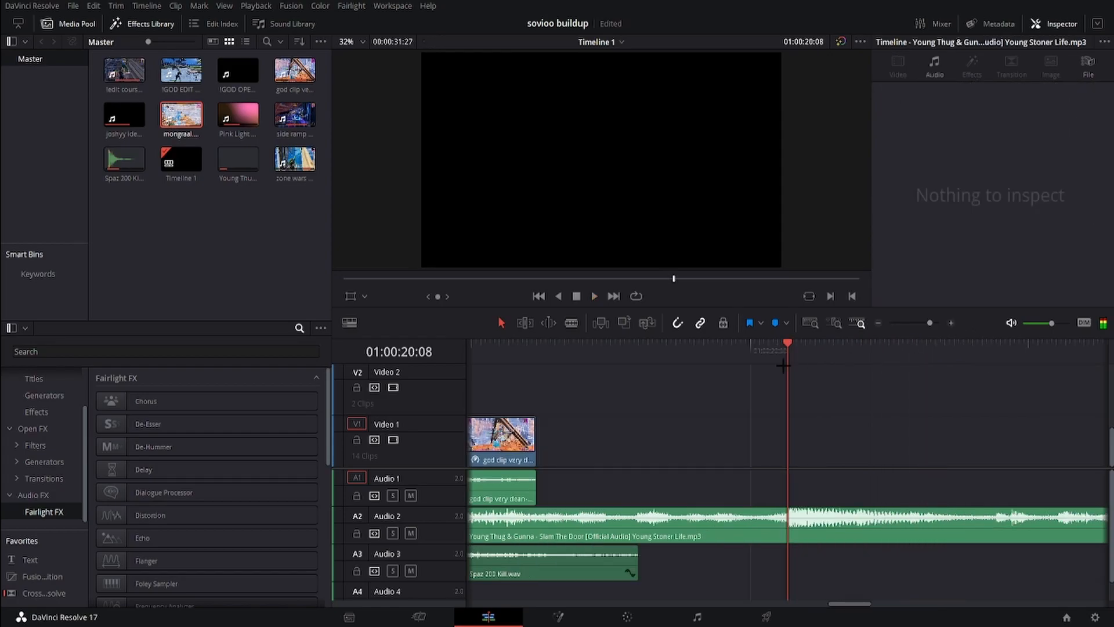
pyautogui.click(824, 523)
pyautogui.press('m')
# Step: Play on through the music and mark the following beat on the music track near 01:00:22:38
pyautogui.press('space')
pyautogui.press('space')
pyautogui.click(877, 323)
pyautogui.press('space')
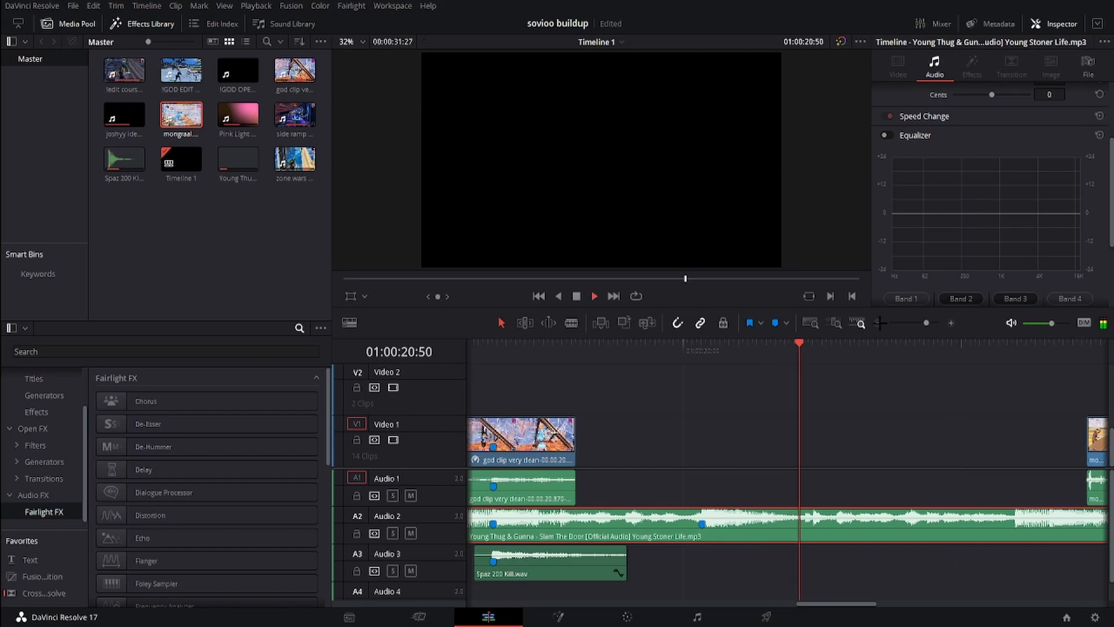
pyautogui.press('space')
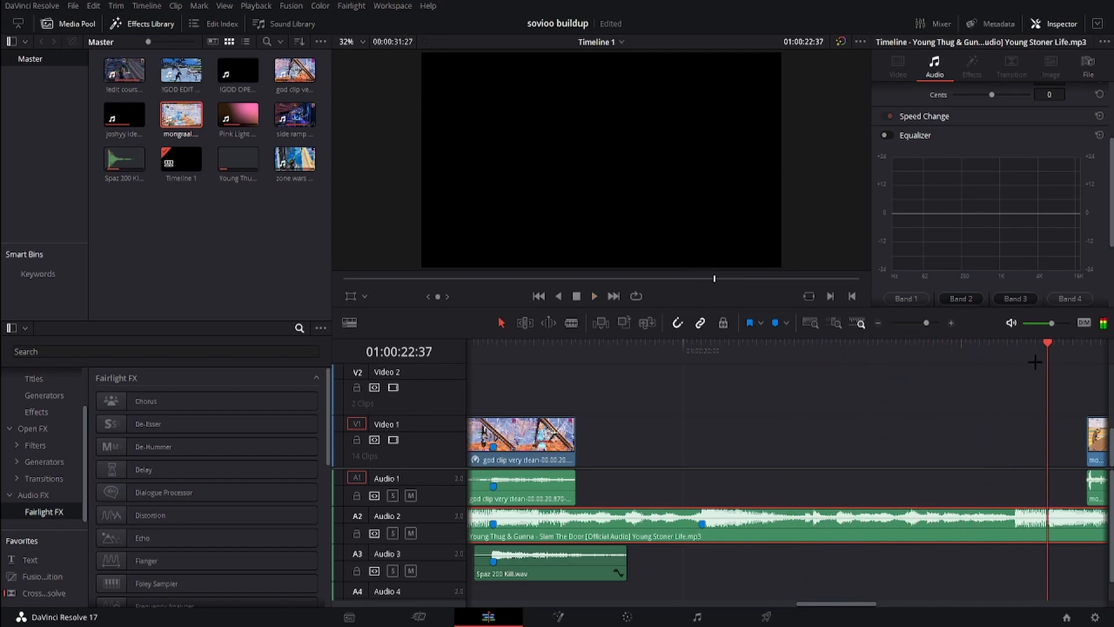
pyautogui.click(950, 323)
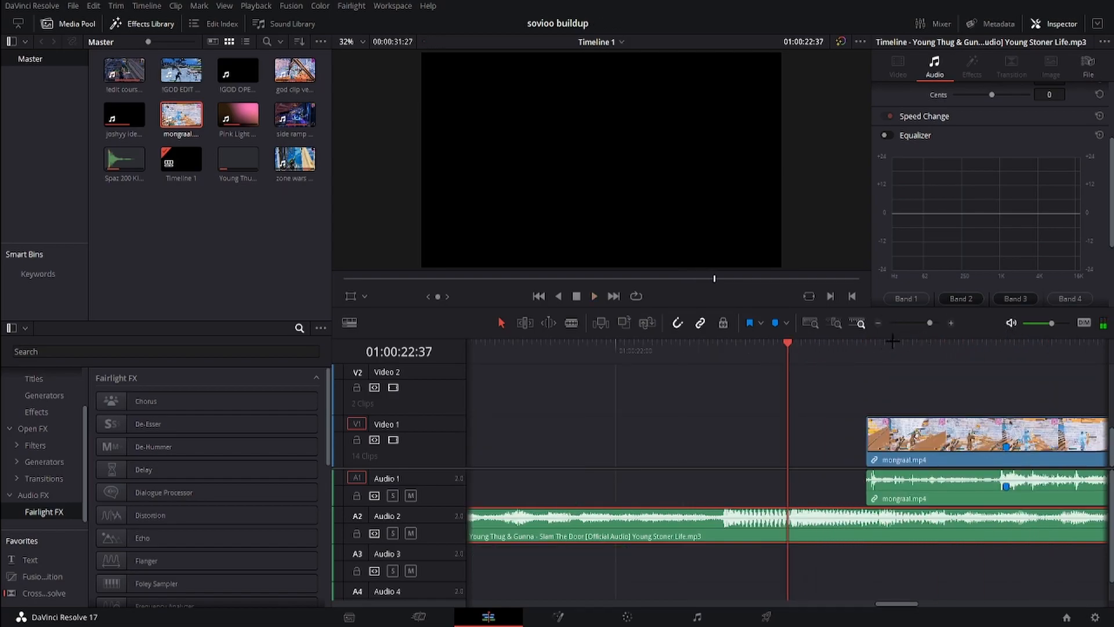
pyautogui.click(950, 323)
pyautogui.click(878, 323)
pyautogui.click(793, 351)
# Step: Play the music on to its next strong beat and mark the music track at 01:00:24:09
pyautogui.press('space')
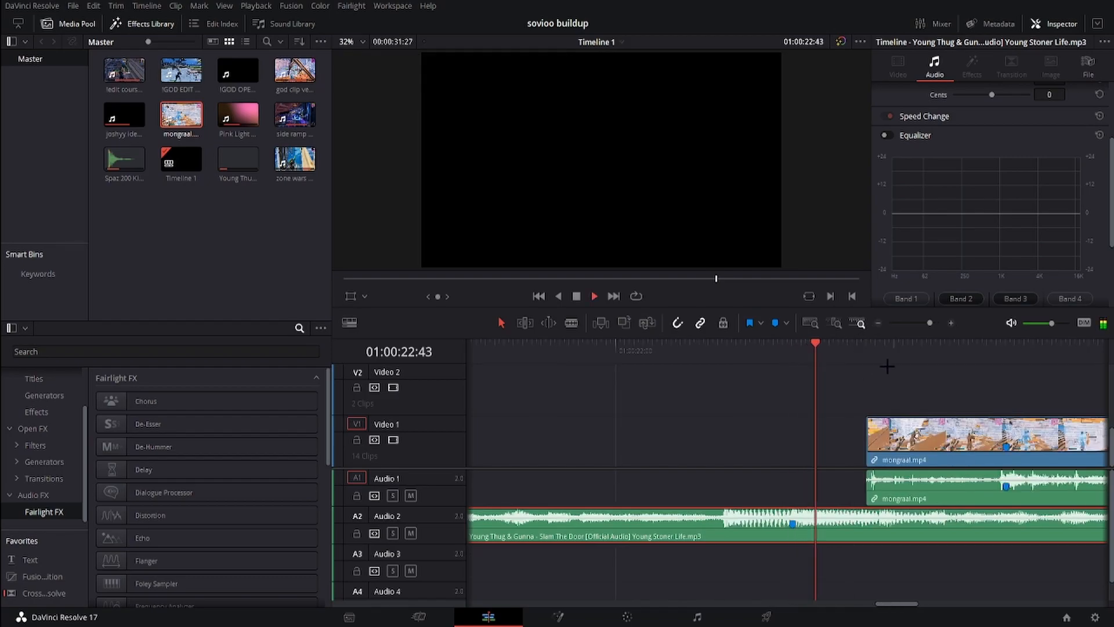
pyautogui.scroll(-2, 884, 351)
pyautogui.press('space')
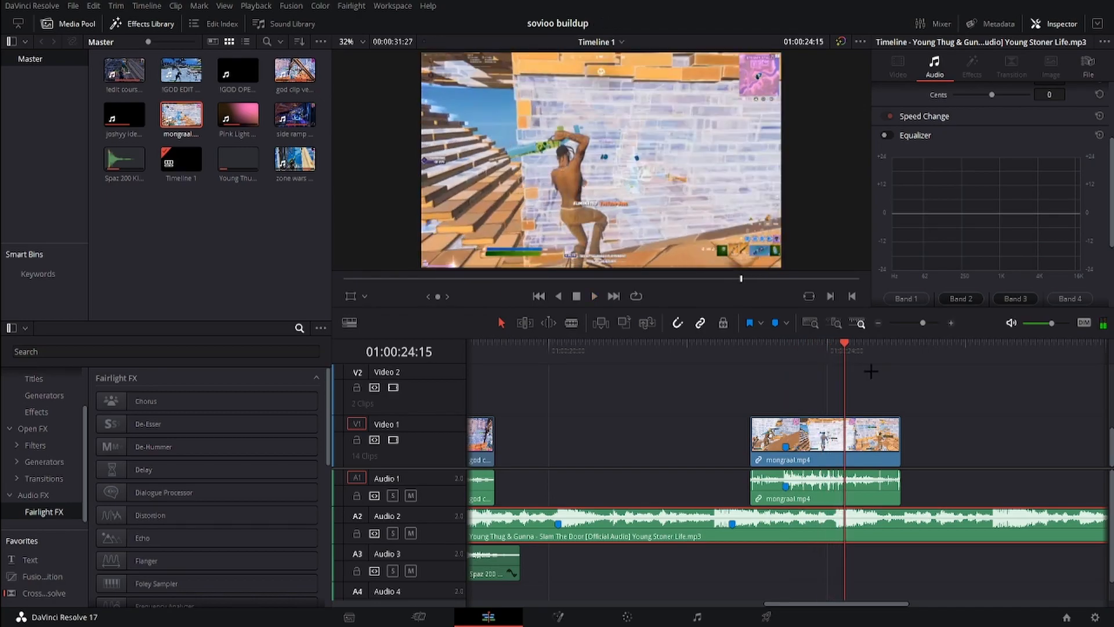
pyautogui.press('Left')
pyautogui.press('Left')
pyautogui.press('Left')
pyautogui.press('Left')
pyautogui.press('Left')
pyautogui.press('Left')
pyautogui.press('m')
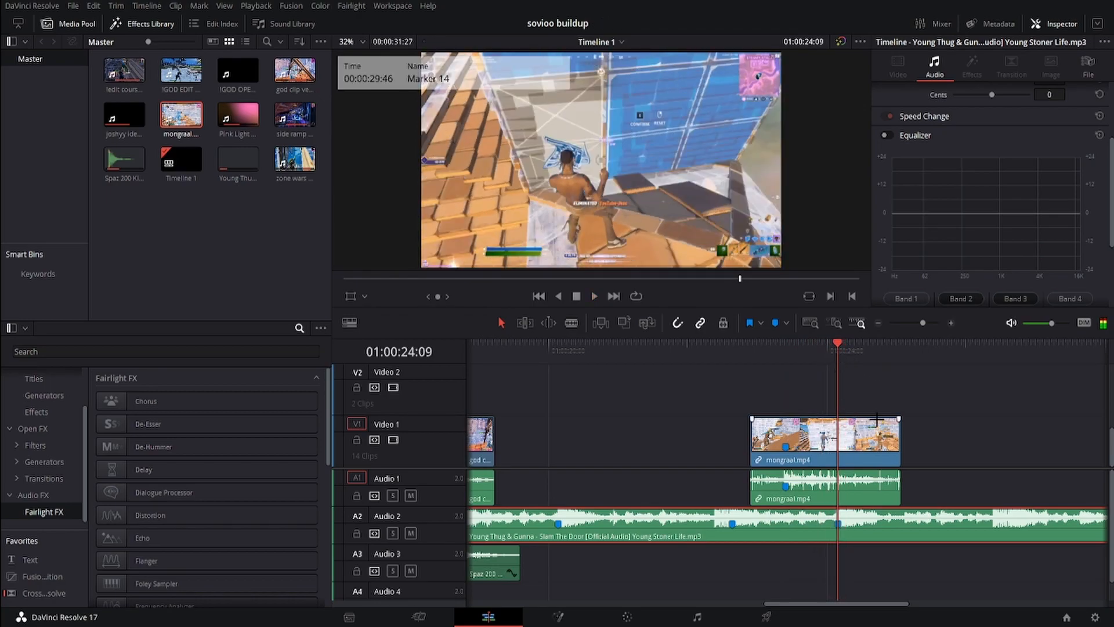
# Step: Mark the next strong beat on the music track, shortly after 01:00:25:59
pyautogui.press('space')
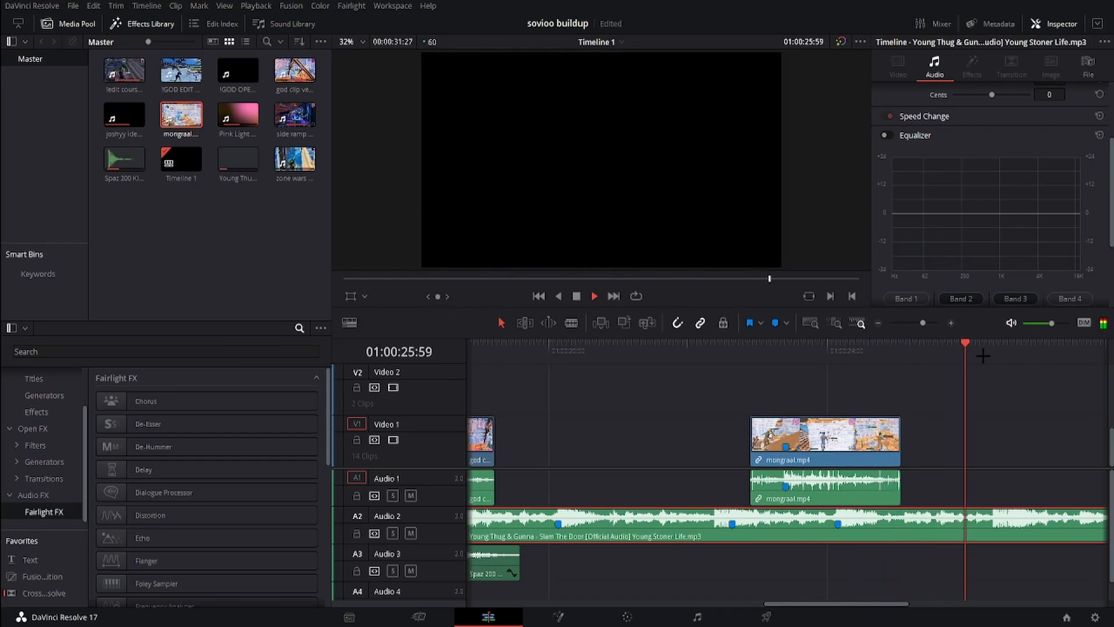
pyautogui.press('space')
pyautogui.click(951, 321)
pyautogui.moveTo(789, 352)
pyautogui.mouseDown()
pyautogui.moveTo(773, 355)
pyautogui.moveTo(783, 355)
pyautogui.mouseUp()
pyautogui.moveTo(783, 354); pyautogui.dragTo(786, 355)
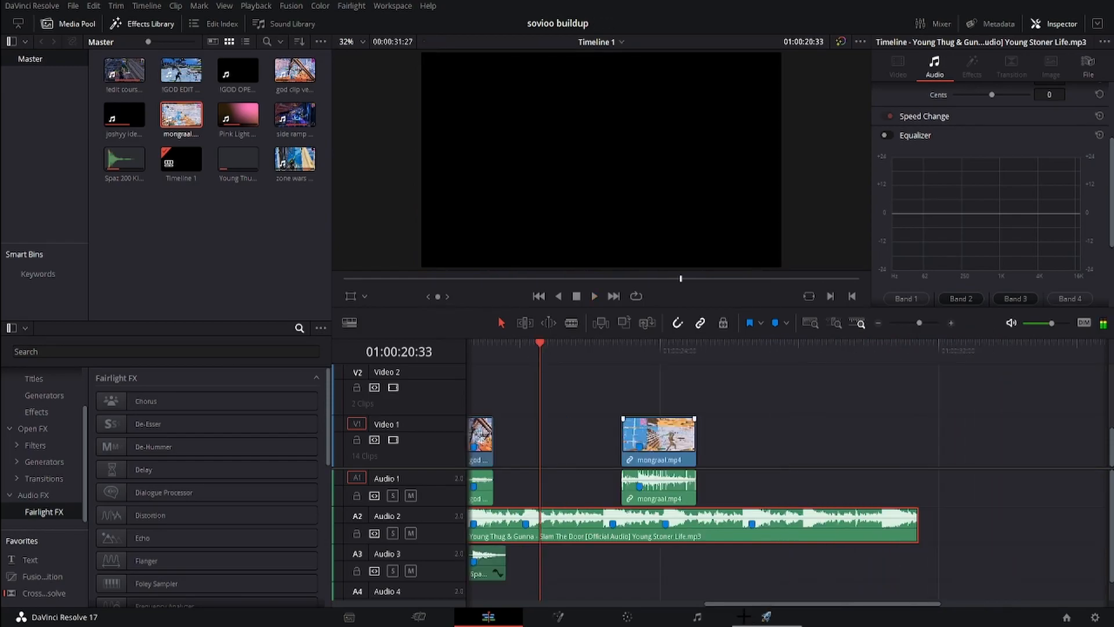
# Step: Move the mongraal clip to start at the god clip's end, its marker aligned with the 01:00:20:08 music marker, and play it back
pyautogui.moveTo(731, 604); pyautogui.dragTo(711, 604)
pyautogui.moveTo(711, 447); pyautogui.dragTo(547, 450)
pyautogui.click(525, 350)
pyautogui.press('space')
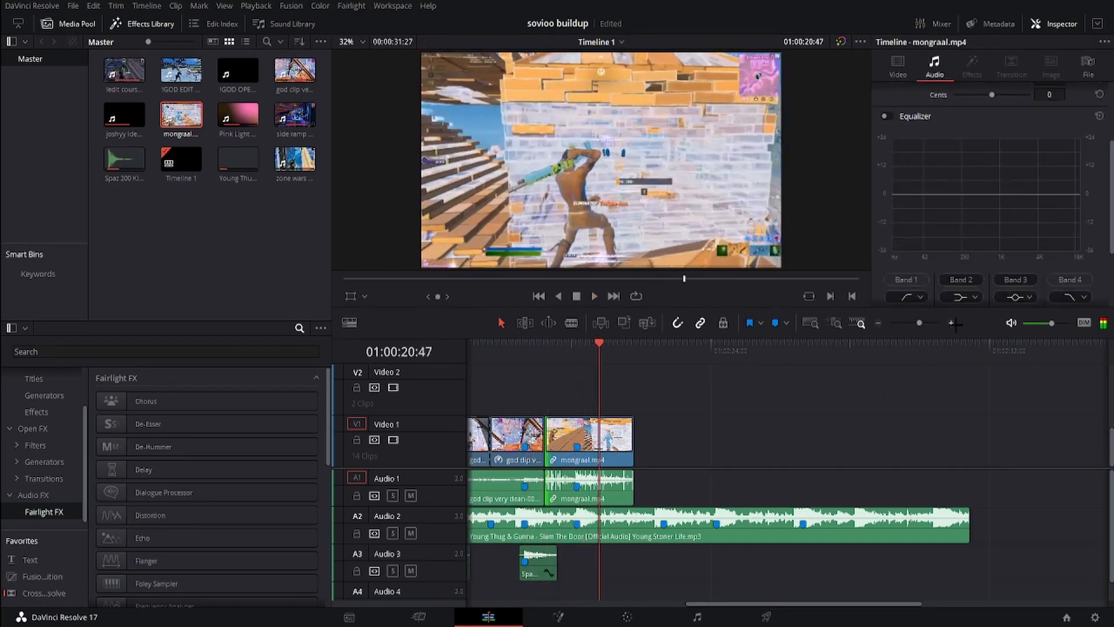
# Step: Unlink the mongraal clip's video and audio, and trim both to end a few frames before 01:00:20:47
pyautogui.click(950, 322)
pyautogui.click(950, 323)
pyautogui.click(950, 323)
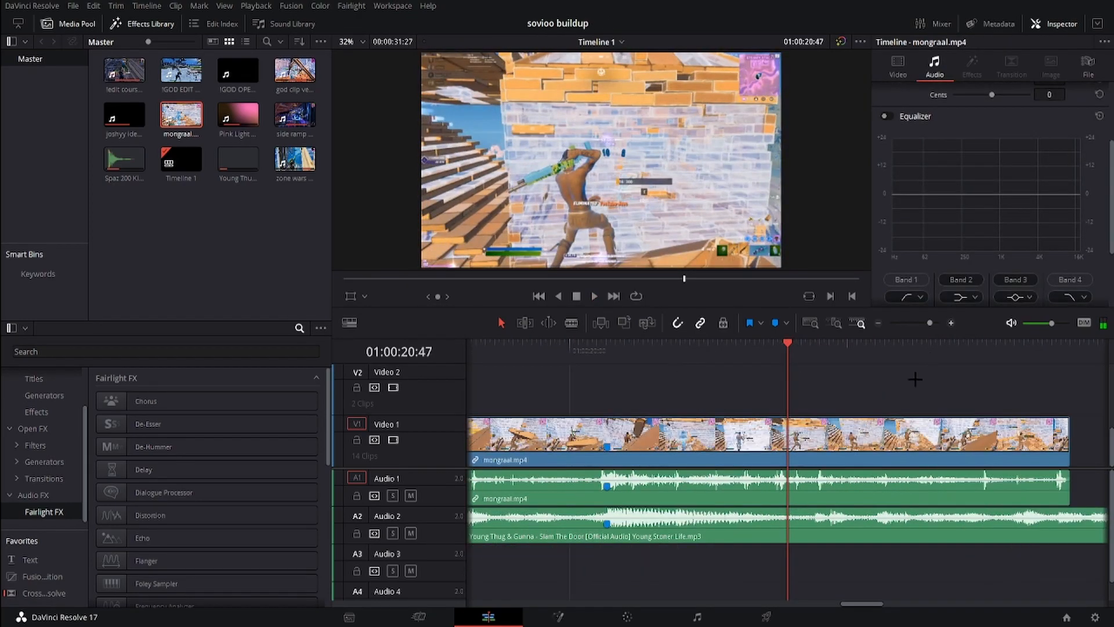
pyautogui.moveTo(803, 478); pyautogui.dragTo(803, 482)
pyautogui.click(804, 462)
pyautogui.hotkey('ctrl', 'alt', 'l')
pyautogui.click(1066, 457)
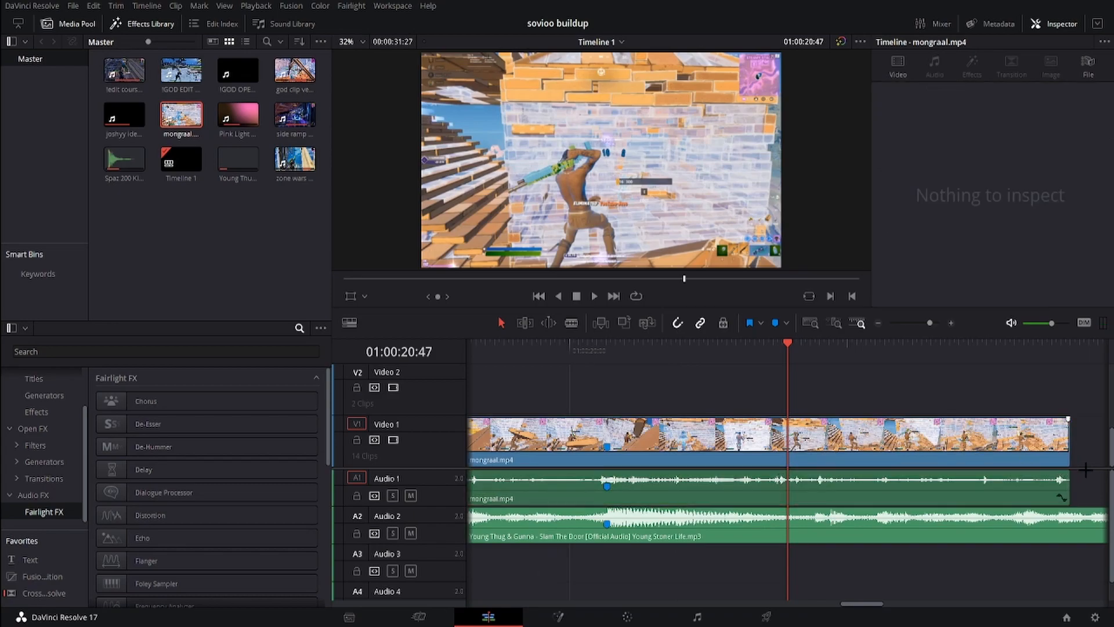
pyautogui.moveTo(1066, 479); pyautogui.dragTo(765, 479)
pyautogui.moveTo(1066, 449); pyautogui.dragTo(767, 447)
pyautogui.click(819, 526)
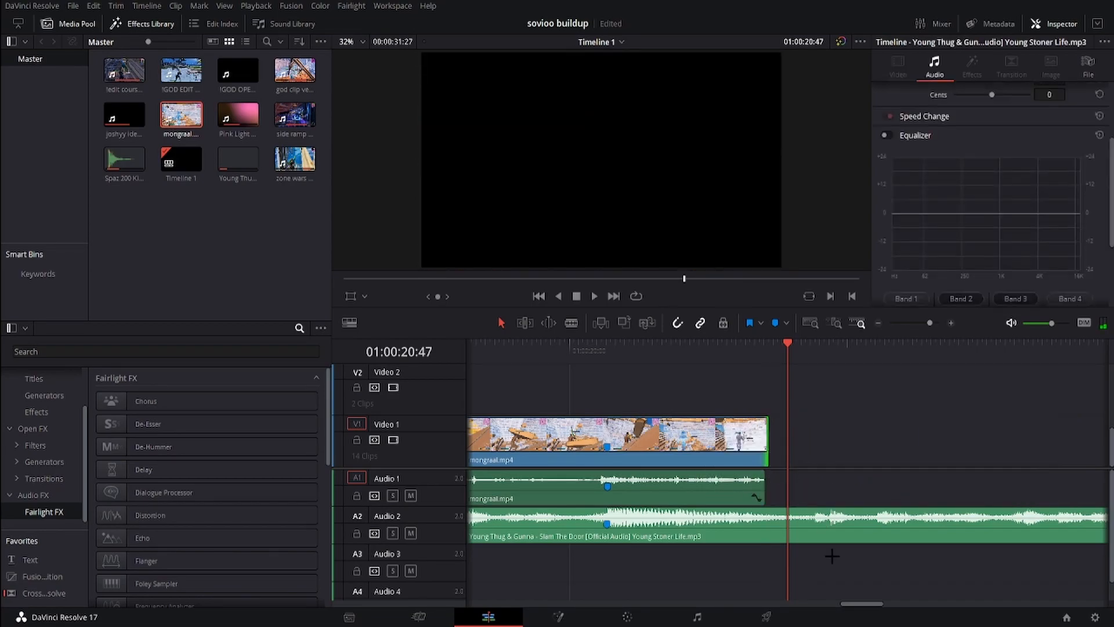
# Step: Show the mongraal clip's retime controls and add a speed point at the 01:00:20:08 marker
pyautogui.moveTo(857, 603); pyautogui.dragTo(840, 603)
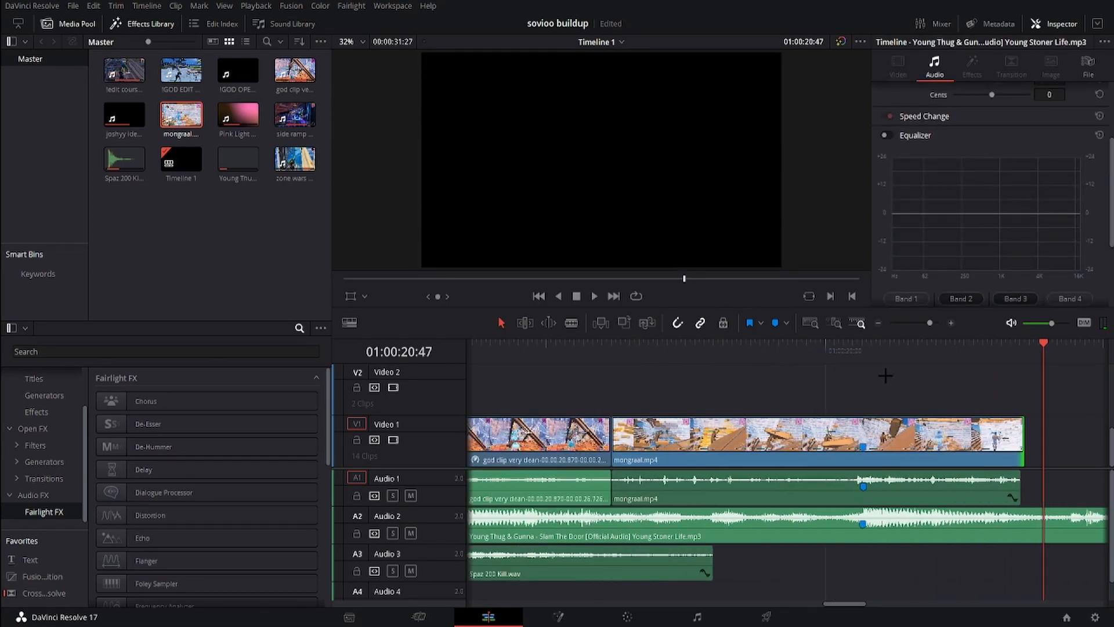
pyautogui.moveTo(877, 347); pyautogui.dragTo(864, 348)
pyautogui.click(904, 441)
pyautogui.hotkey('ctrl', 'r')
pyautogui.click(950, 323)
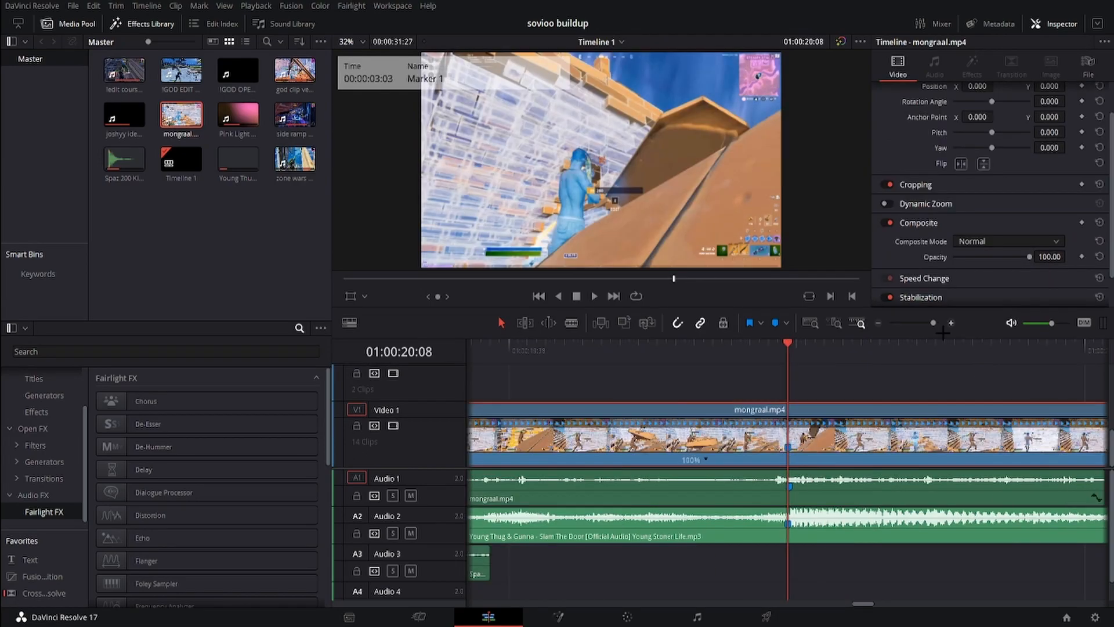
pyautogui.click(730, 475)
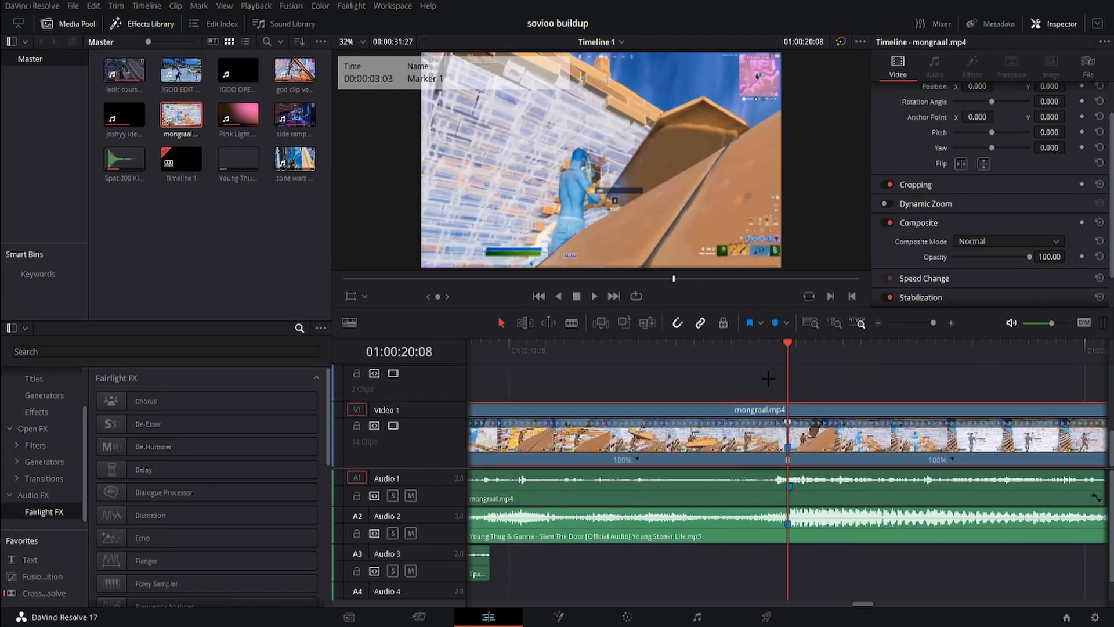
# Step: Add two more speed points to the mongraal clip, at 01:00:20:01 and 01:00:20:05
pyautogui.click(760, 351)
pyautogui.click(732, 352)
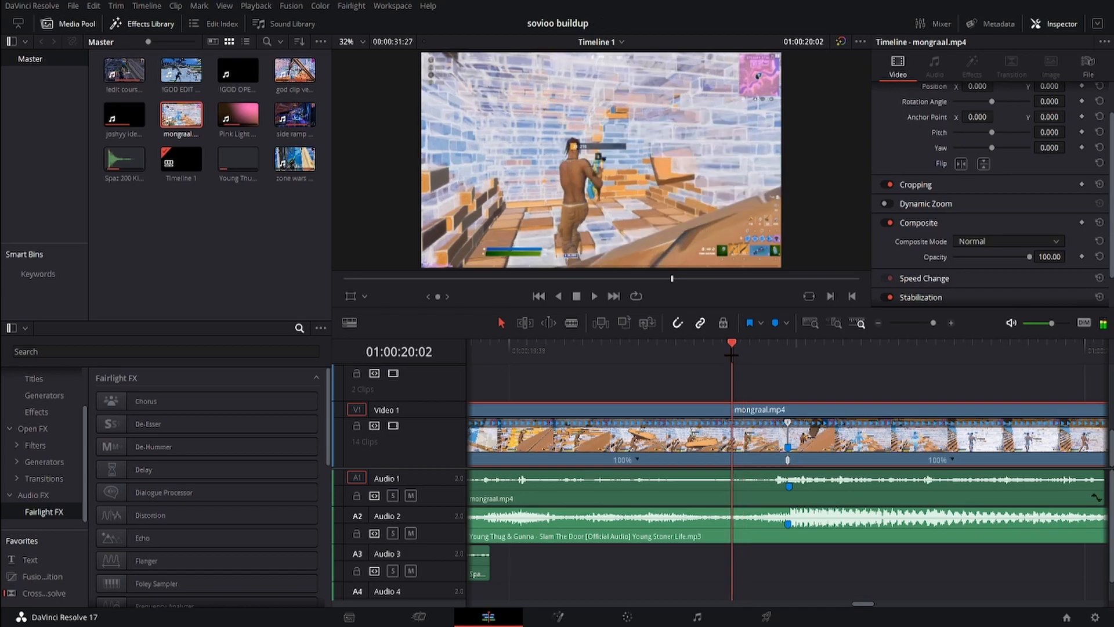
pyautogui.click(723, 352)
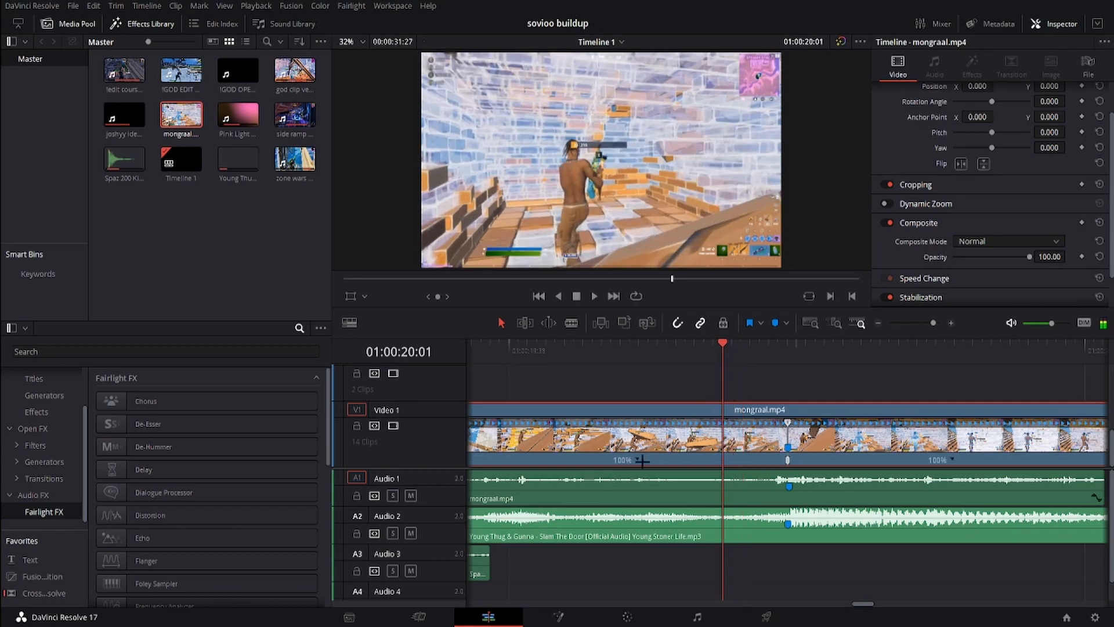
pyautogui.click(663, 476)
pyautogui.moveTo(751, 352); pyautogui.dragTo(757, 353)
pyautogui.click(764, 461)
pyautogui.click(779, 476)
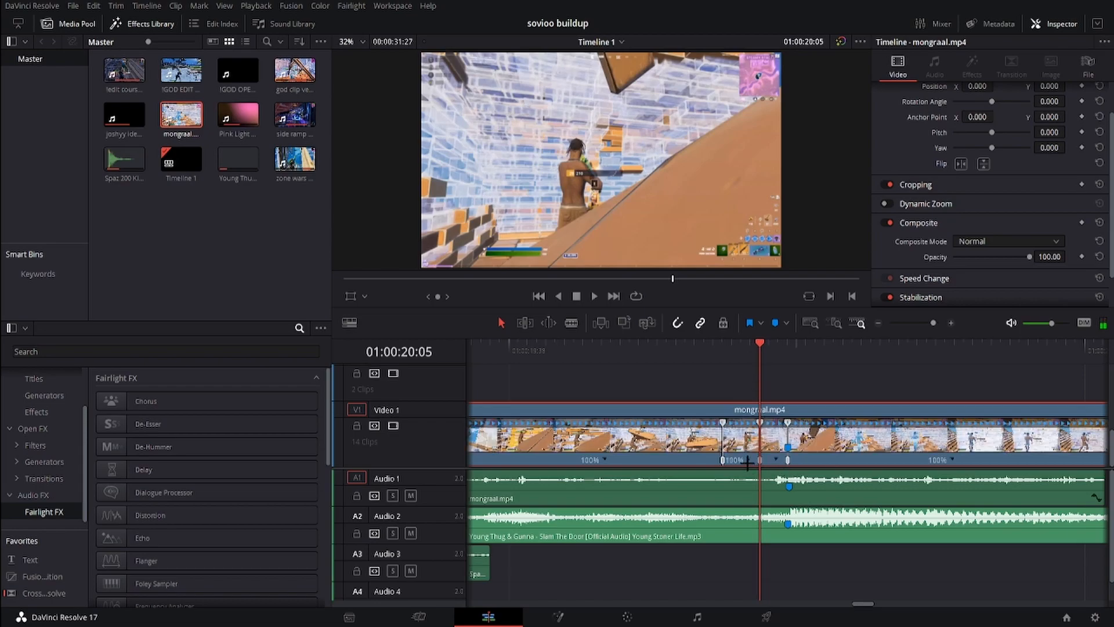
# Step: Slow the mongraal segment starting at 01:00:20:01 to 50% and its last segment to 75%, and play it back
pyautogui.click(865, 531)
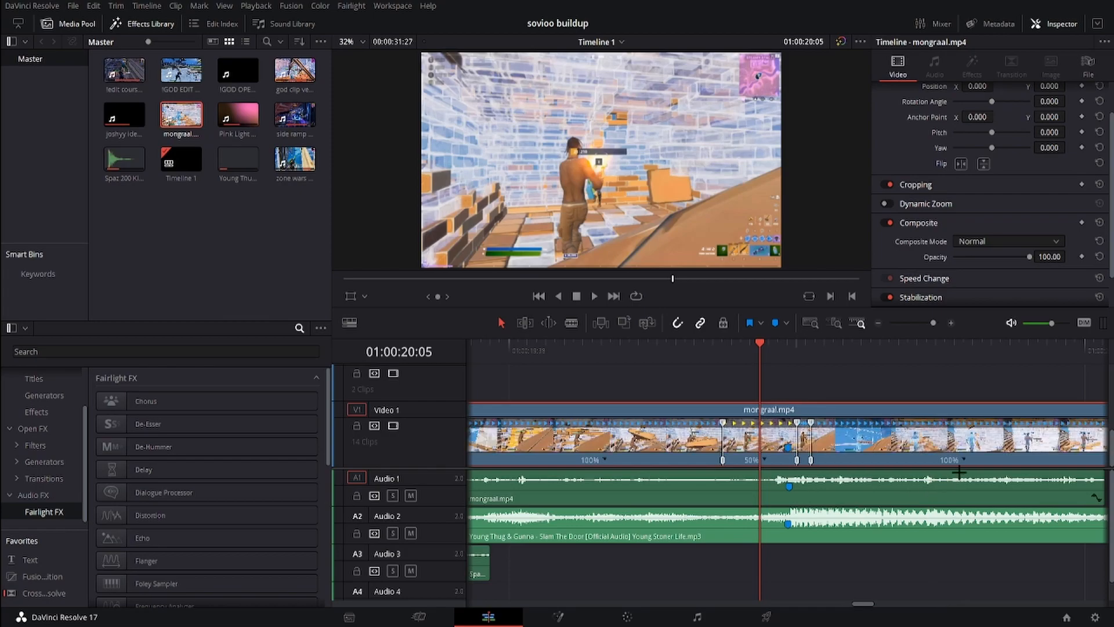
pyautogui.click(936, 542)
pyautogui.click(640, 352)
pyautogui.press('space')
pyautogui.click(615, 352)
pyautogui.press('space')
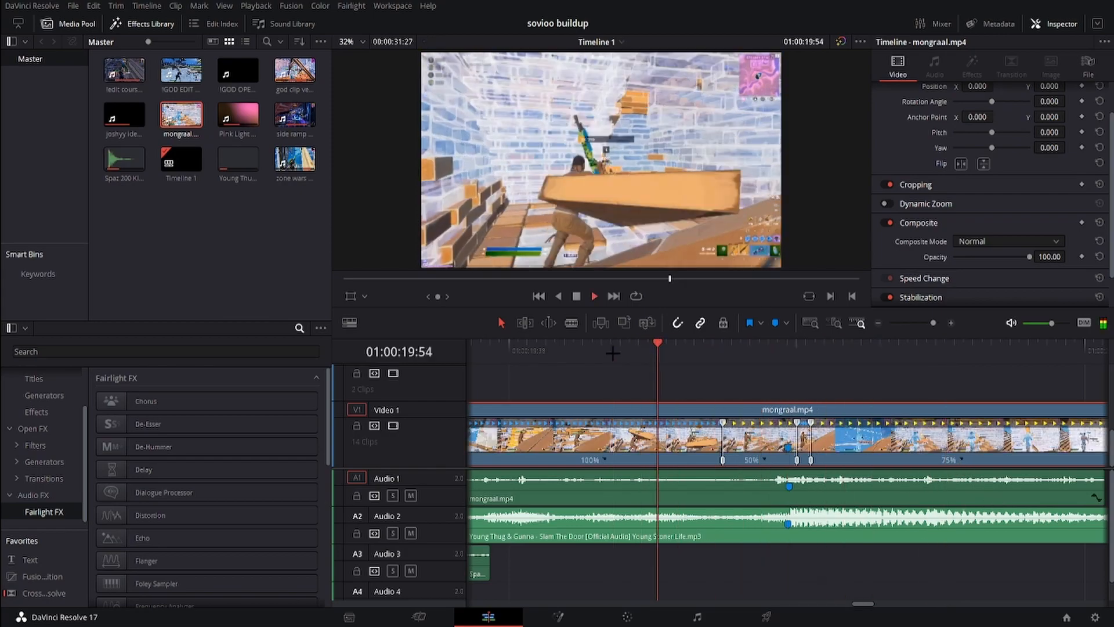
pyautogui.press('space')
# Step: Trim the mongraal video's end back to the end of its audio and play the clip back
pyautogui.click(879, 323)
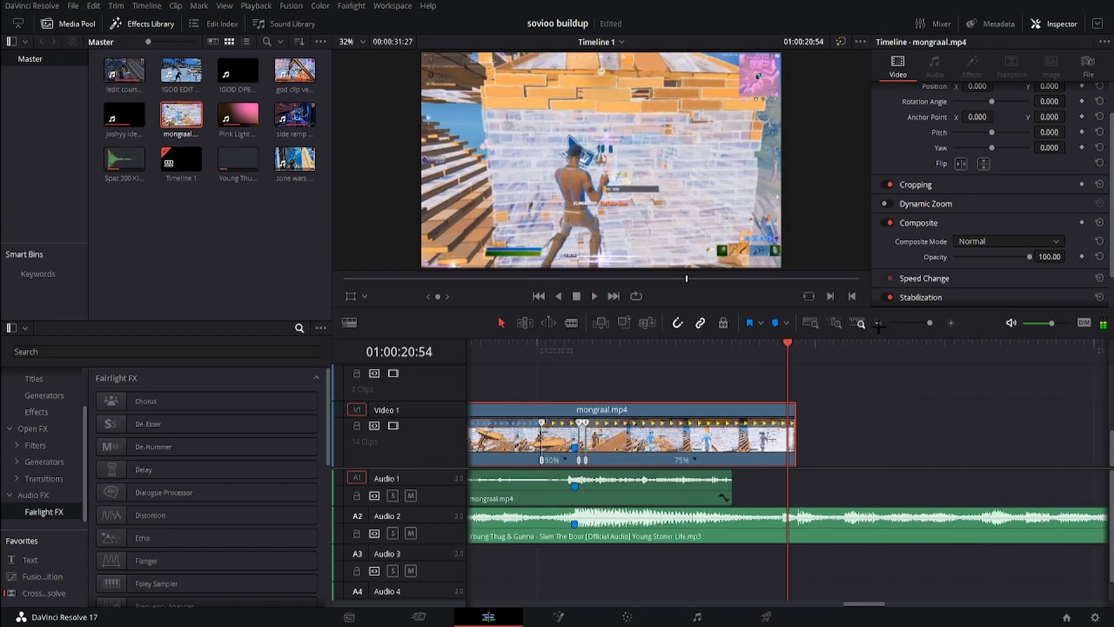
pyautogui.moveTo(795, 446); pyautogui.dragTo(747, 443)
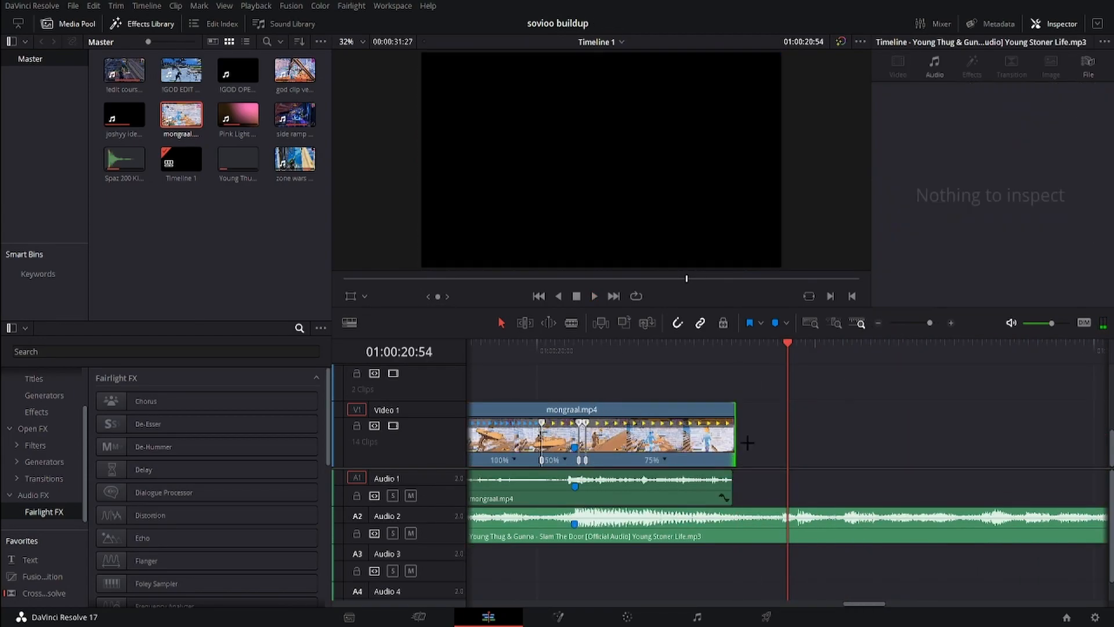
pyautogui.click(880, 323)
pyautogui.click(649, 360)
pyautogui.press('space')
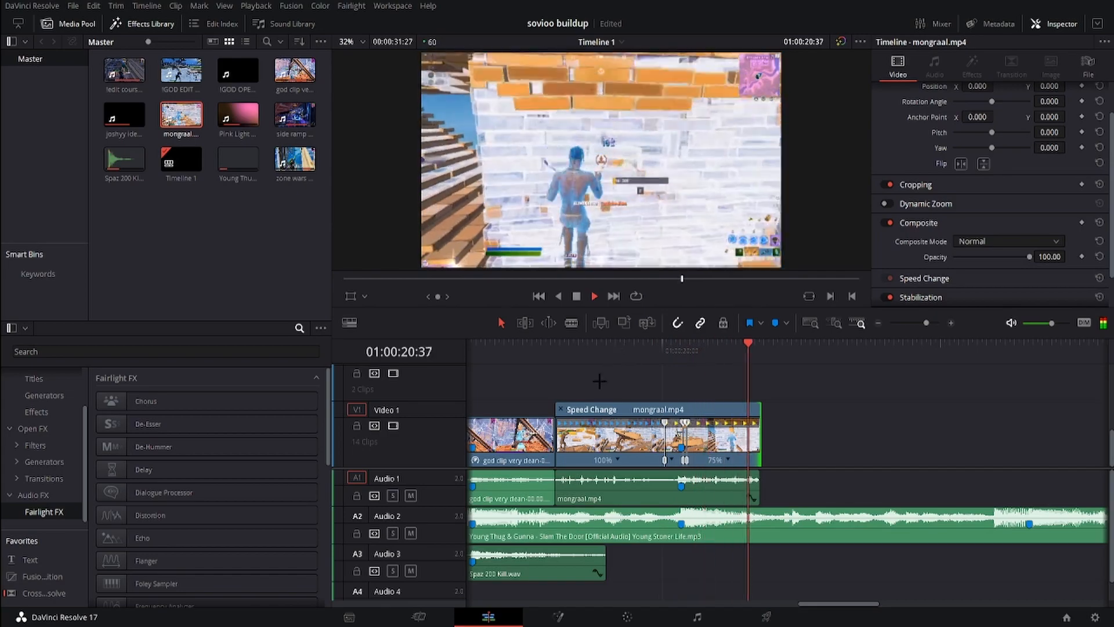
pyautogui.press('space')
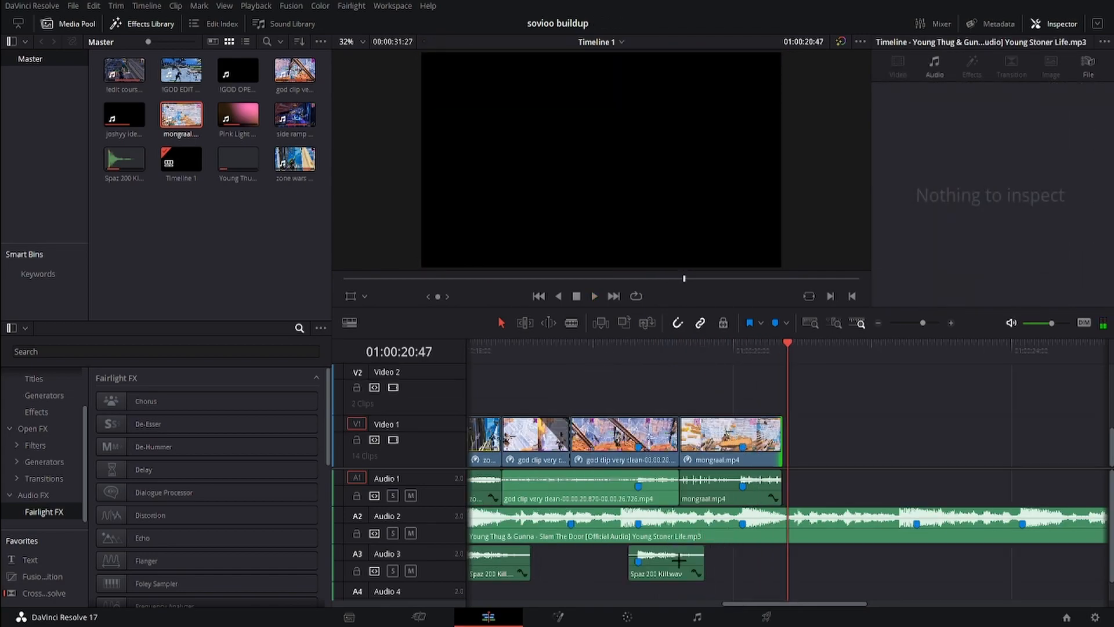
# Step: Place a copy of the Spaz 200 Kill sound on Audio 3, its marker aligned with the 01:00:20:08 music marker, and play it
pyautogui.click(677, 560)
pyautogui.click(745, 353)
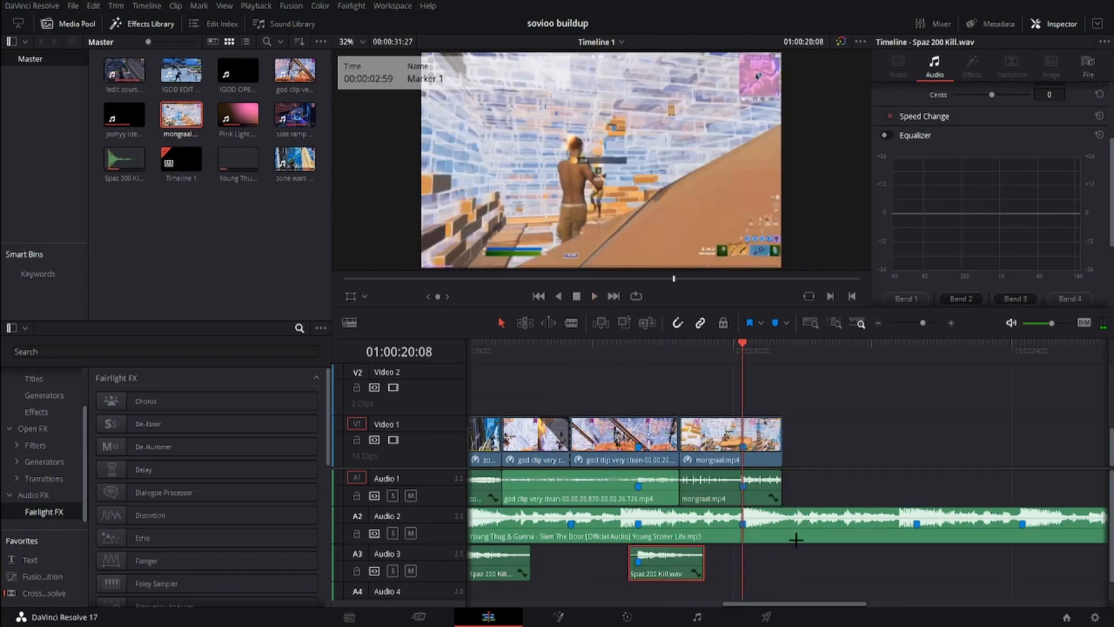
pyautogui.hotkey('ctrl', 'v')
pyautogui.moveTo(782, 562); pyautogui.dragTo(771, 563)
pyautogui.click(720, 352)
pyautogui.press('space')
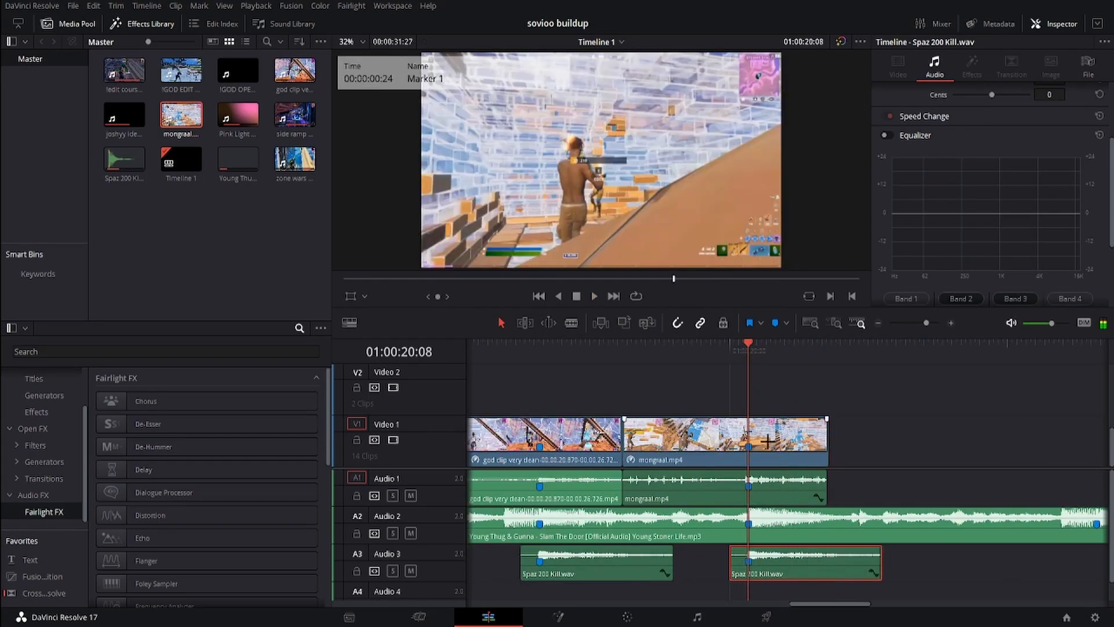
# Step: Shorten the mongraal clip's 50% segment to end at about 01:00:20:05, play it back and hide the retime controls
pyautogui.click(768, 441)
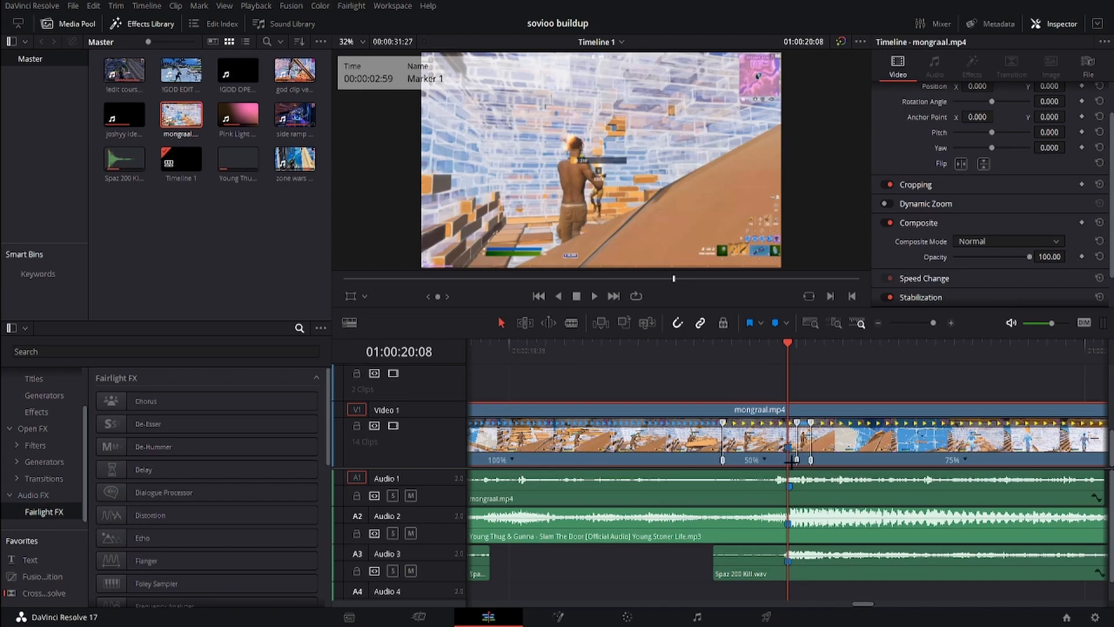
pyautogui.moveTo(792, 462); pyautogui.dragTo(758, 460)
pyautogui.click(658, 345)
pyautogui.press('space')
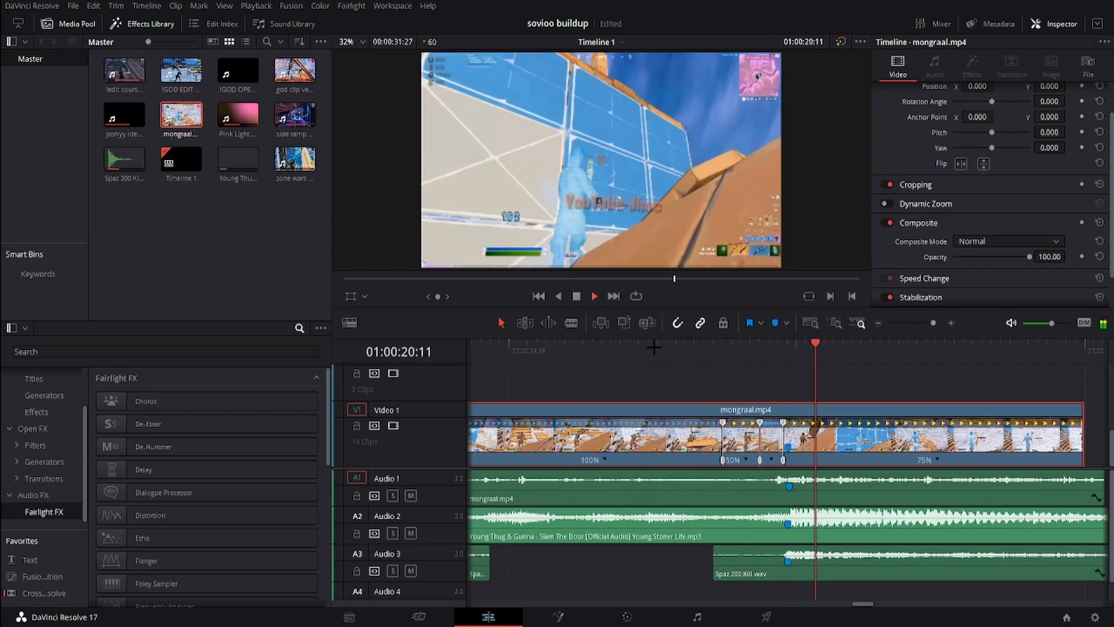
pyautogui.press('space')
pyautogui.click(877, 323)
pyautogui.click(877, 324)
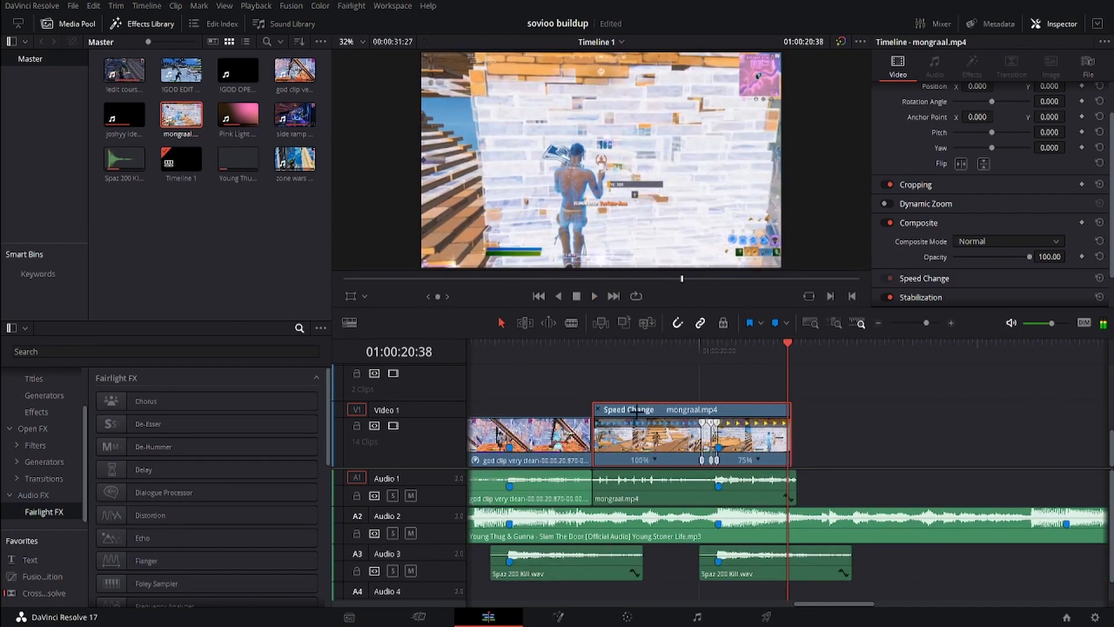
pyautogui.click(599, 410)
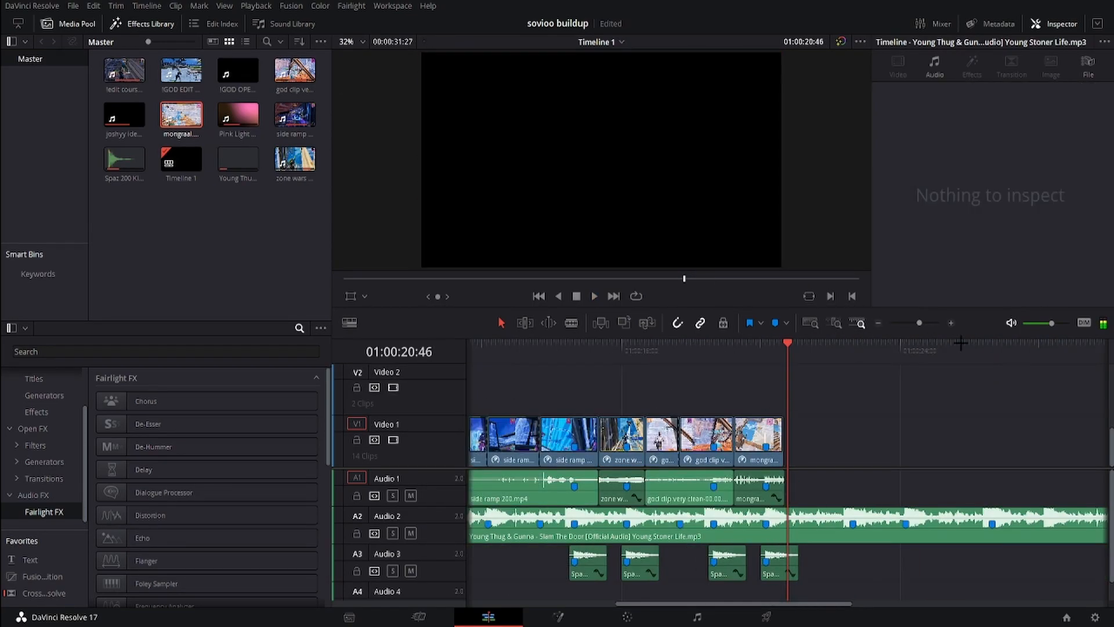
# Step: Extend the mongraal video to the end of the kill sound beneath it and play it back
pyautogui.click(951, 323)
pyautogui.click(950, 323)
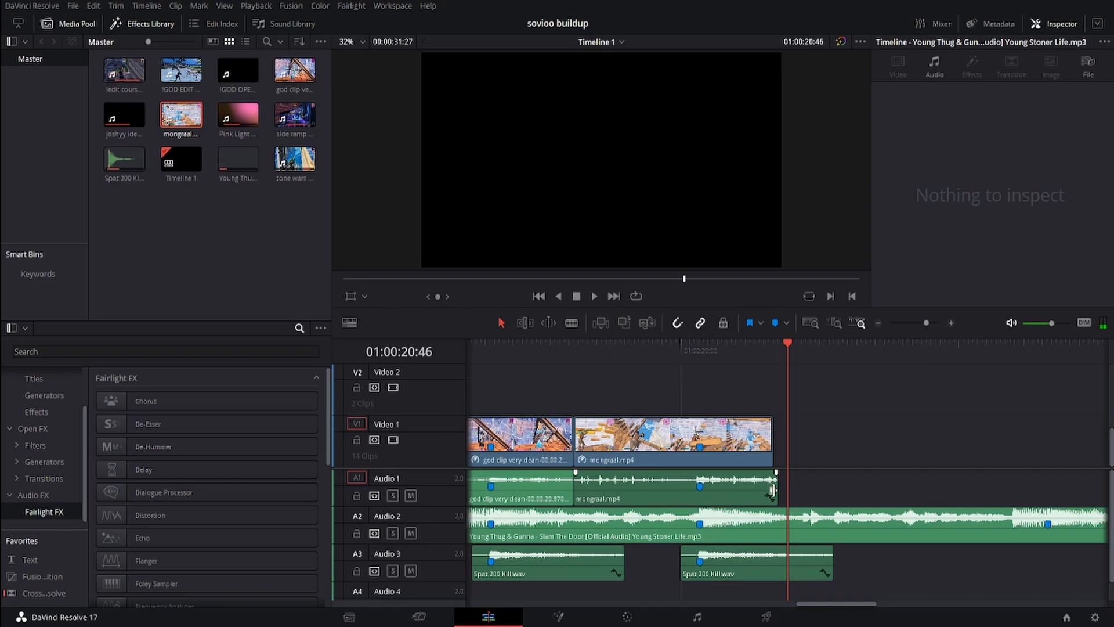
pyautogui.moveTo(778, 444); pyautogui.dragTo(833, 444)
pyautogui.click(696, 349)
pyautogui.press('space')
# Step: Add a speed point to the mongraal clip at 01:00:20:20 and rewind the segment after it at -50%
pyautogui.moveTo(712, 351); pyautogui.dragTo(727, 359)
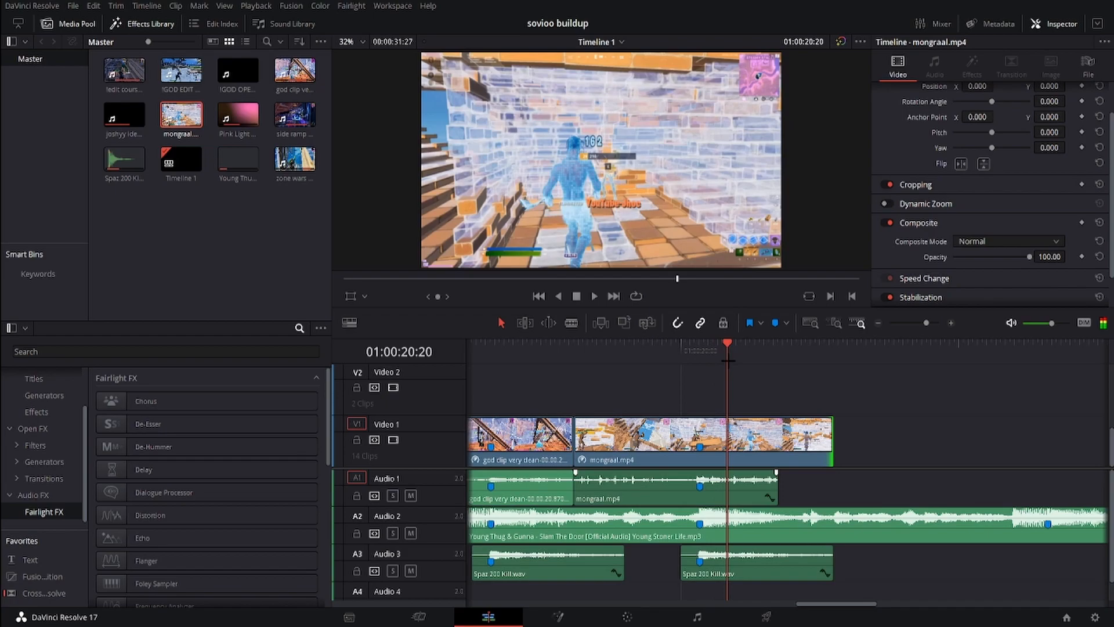
pyautogui.click(952, 323)
pyautogui.click(830, 459)
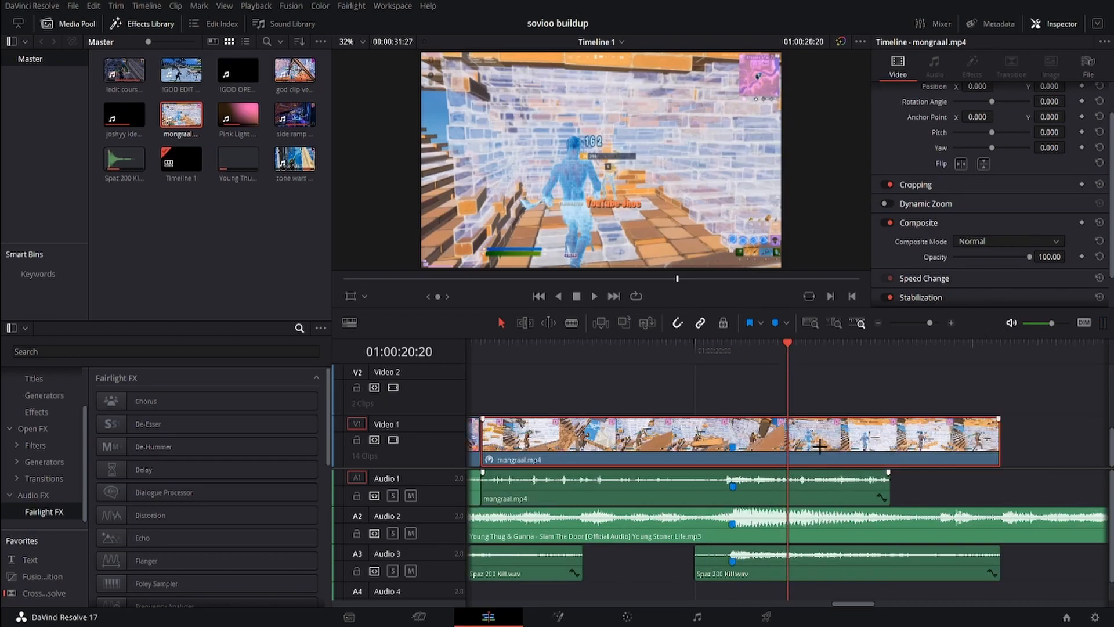
pyautogui.hotkey('ctrl', 'r')
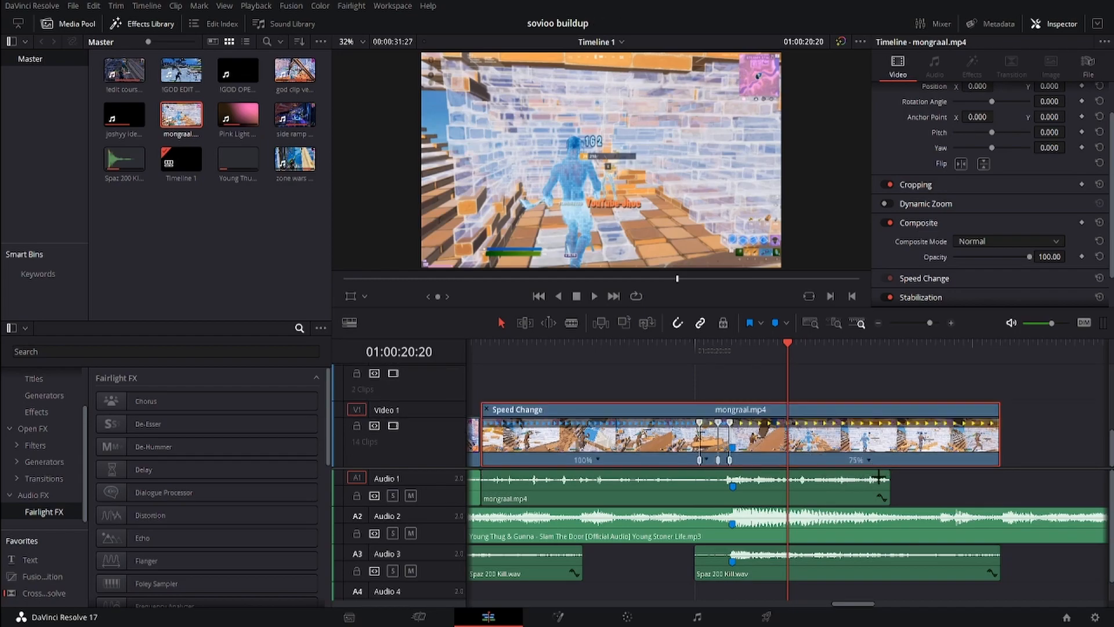
pyautogui.click(878, 476)
pyautogui.click(994, 557)
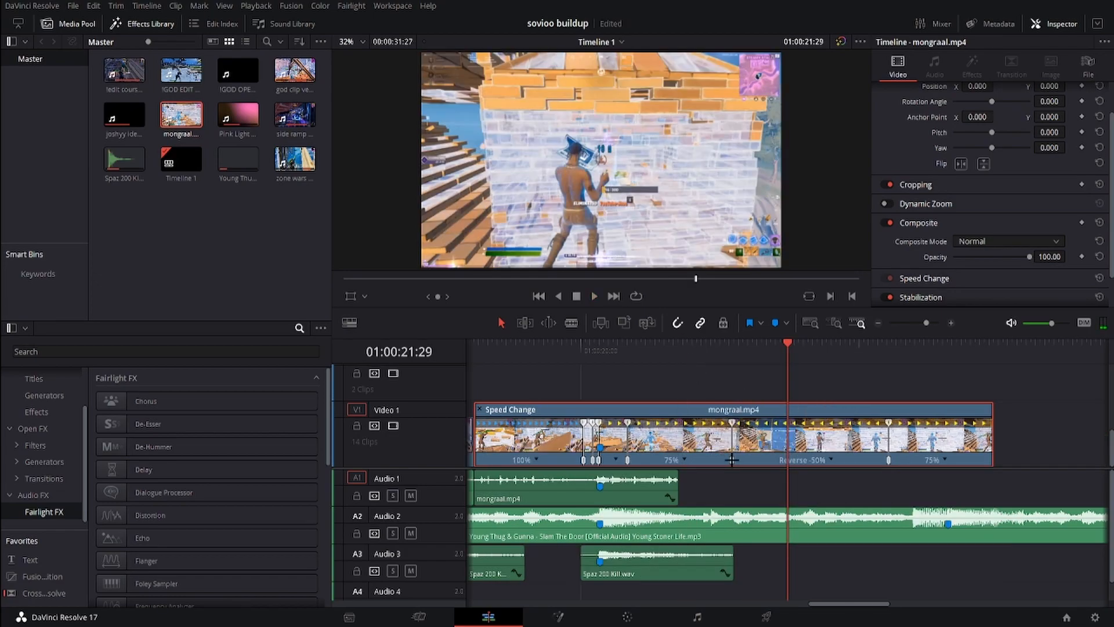
# Step: Shorten the forward and reverse segments after 01:00:20:20, and trim the mongraal video back to its audio's end
pyautogui.moveTo(731, 459); pyautogui.dragTo(657, 461)
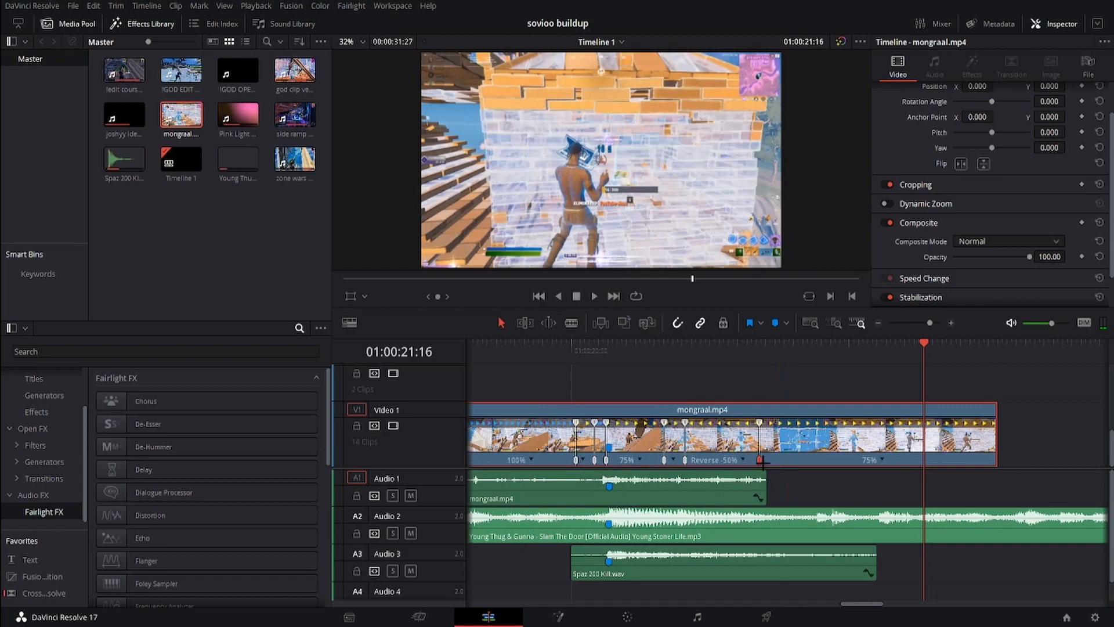
pyautogui.click(761, 461)
pyautogui.click(614, 349)
pyautogui.press('space')
pyautogui.press('space')
pyautogui.moveTo(995, 455); pyautogui.dragTo(758, 460)
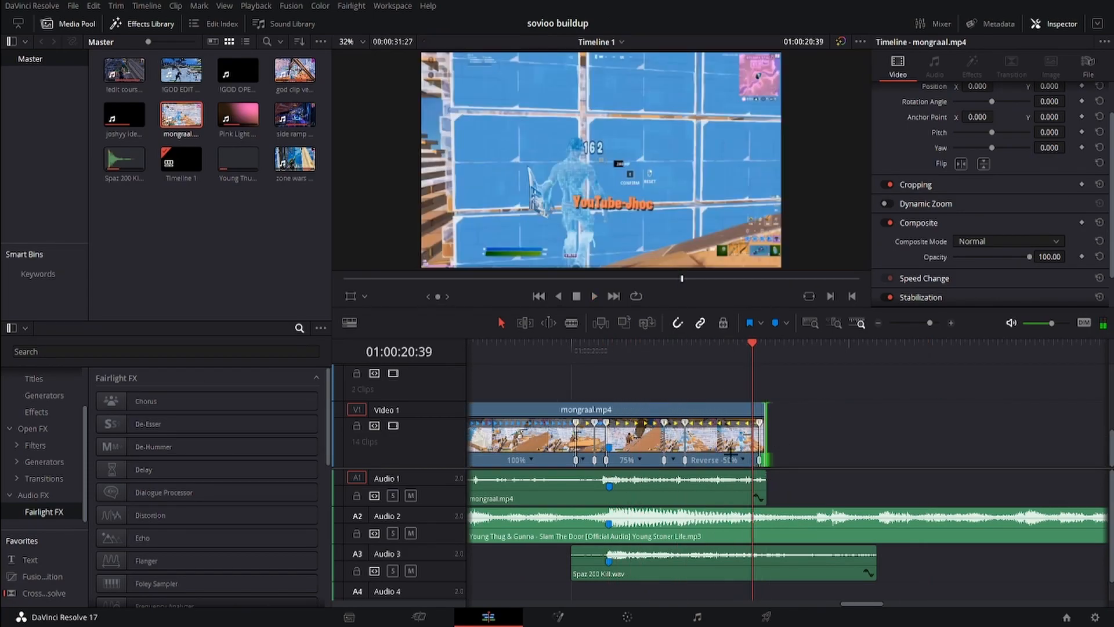
# Step: Move the speed point before the rewind earlier, shorten the forward segment following it, and play the clip back
pyautogui.click(949, 322)
pyautogui.moveTo(881, 602); pyautogui.dragTo(870, 604)
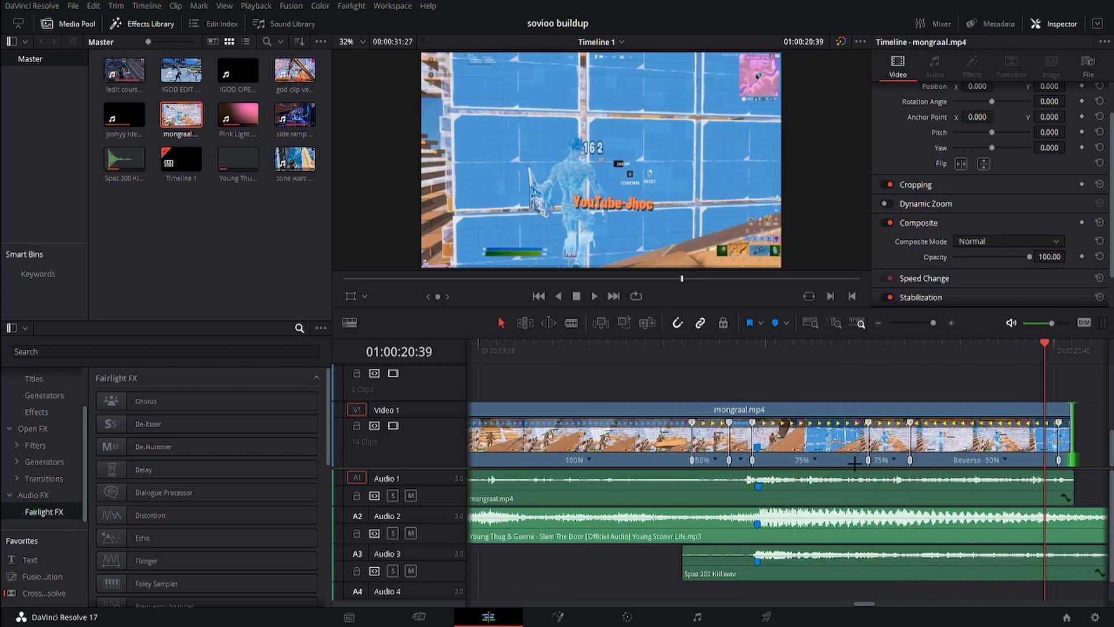
pyautogui.moveTo(867, 462); pyautogui.dragTo(836, 462)
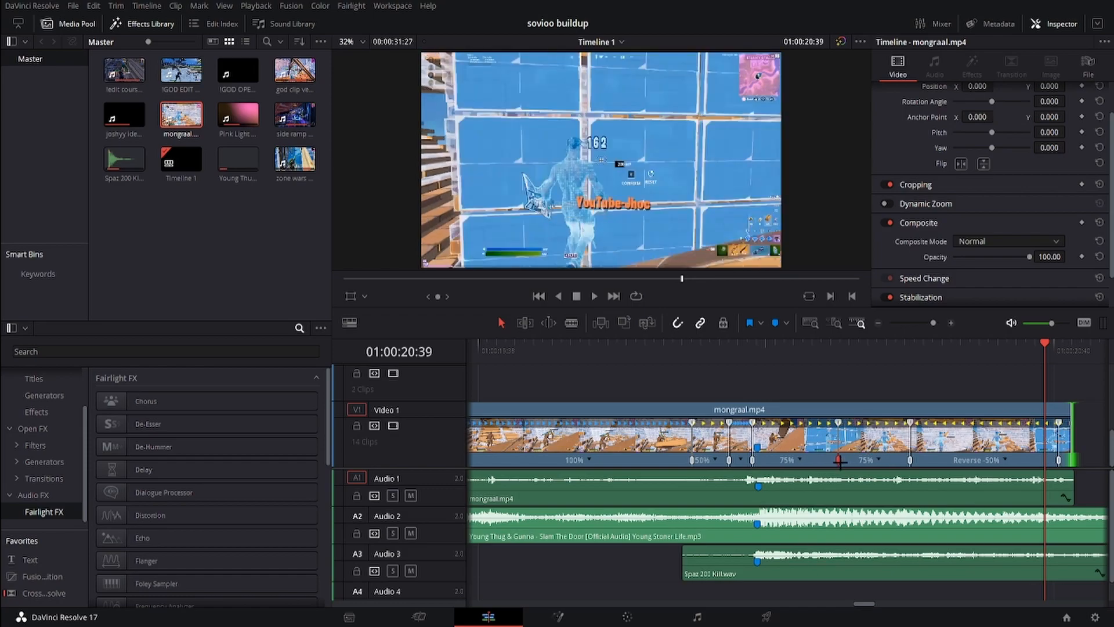
pyautogui.moveTo(908, 462); pyautogui.dragTo(848, 463)
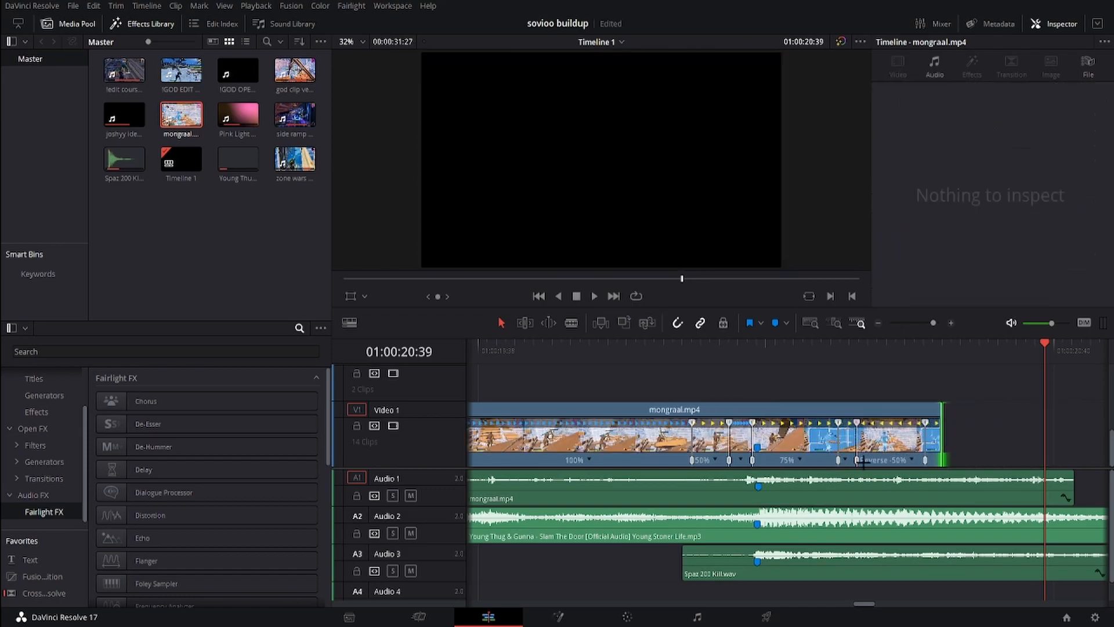
pyautogui.click(754, 349)
pyautogui.press('space')
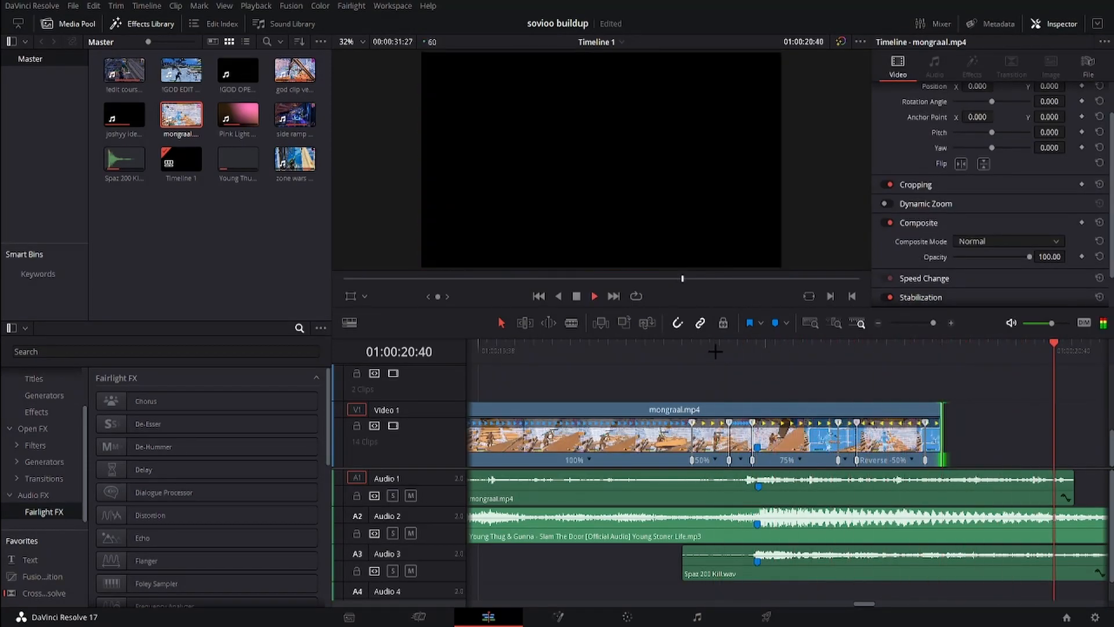
# Step: Extend the mongraal video's end by about 14 frames to meet the end of its audio
pyautogui.scroll(2, 947, 339)
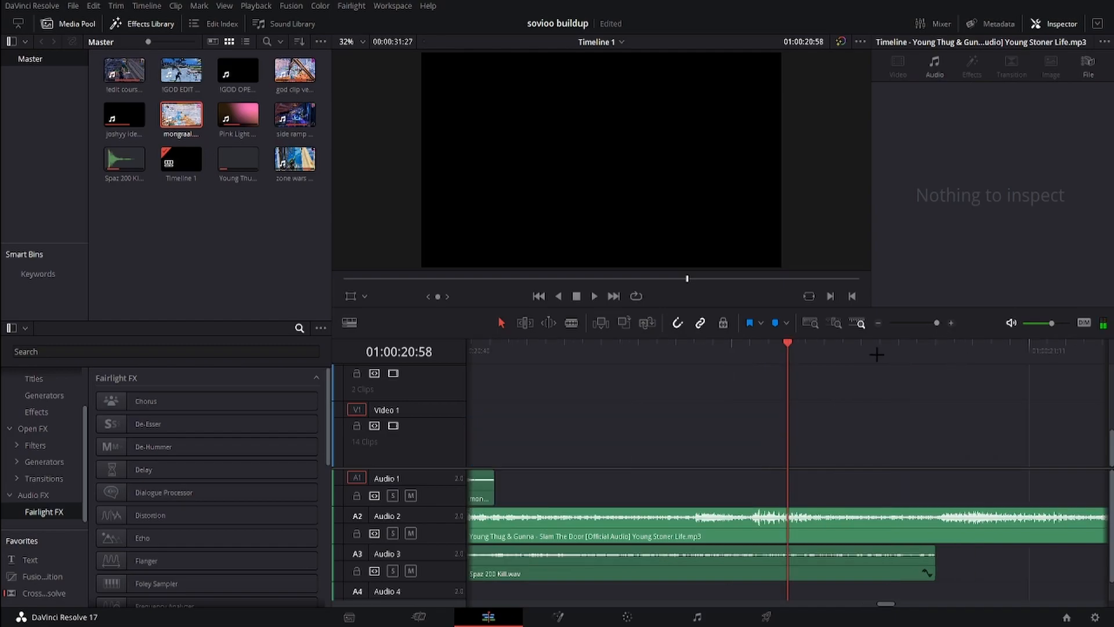
pyautogui.moveTo(892, 598); pyautogui.dragTo(875, 600)
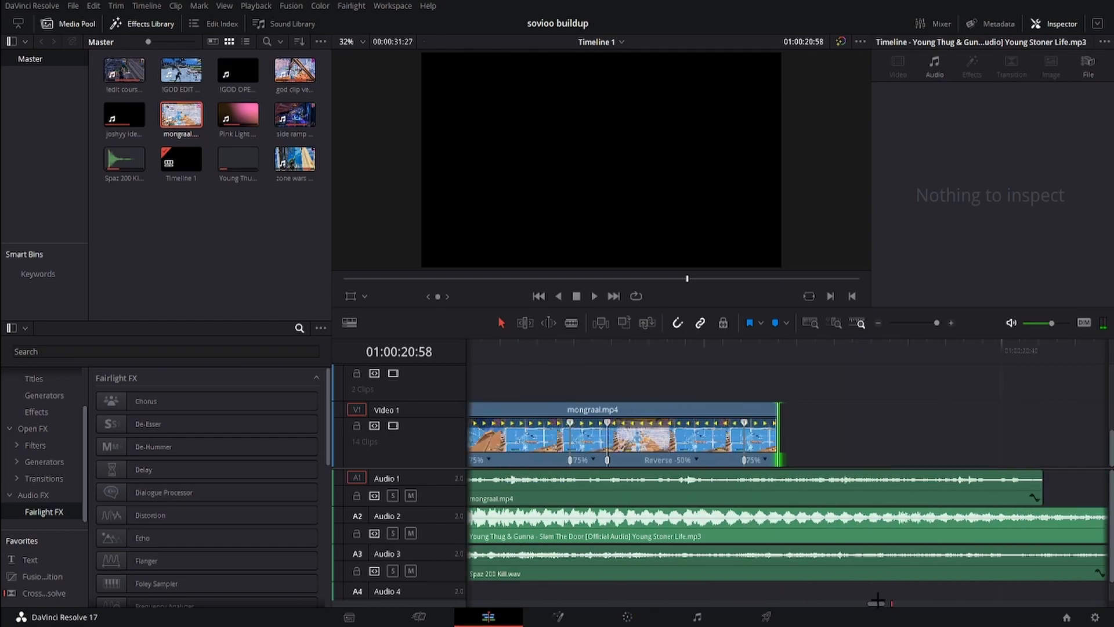
pyautogui.moveTo(776, 458); pyautogui.dragTo(1037, 446)
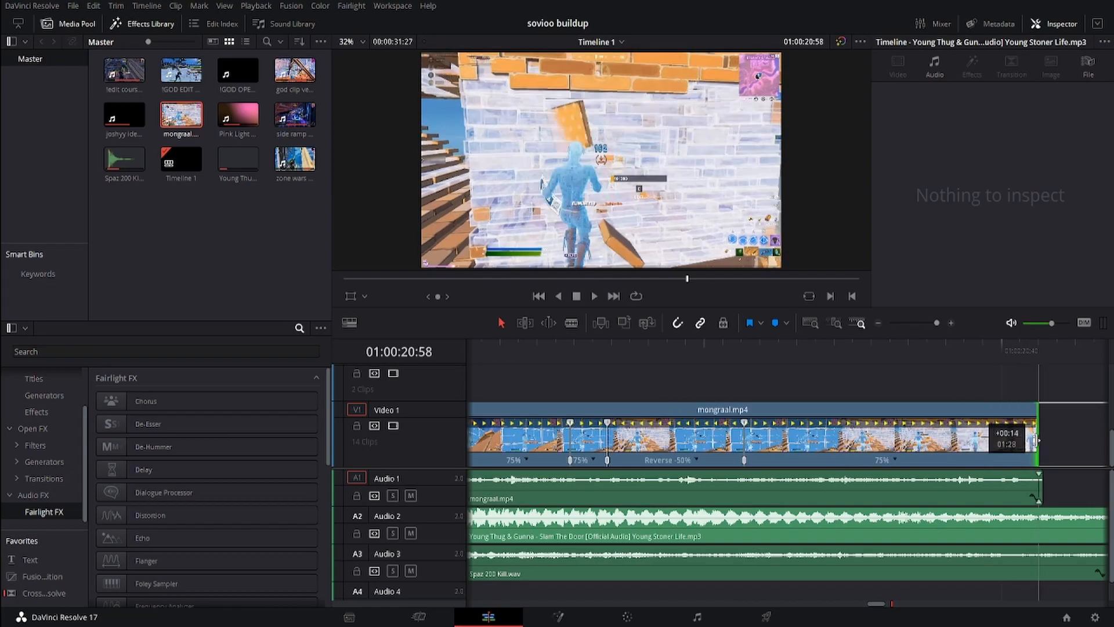
# Step: Play back the mongraal clip, then move the speed point ending its 75% segment after the hit marker slightly earlier
pyautogui.press('space')
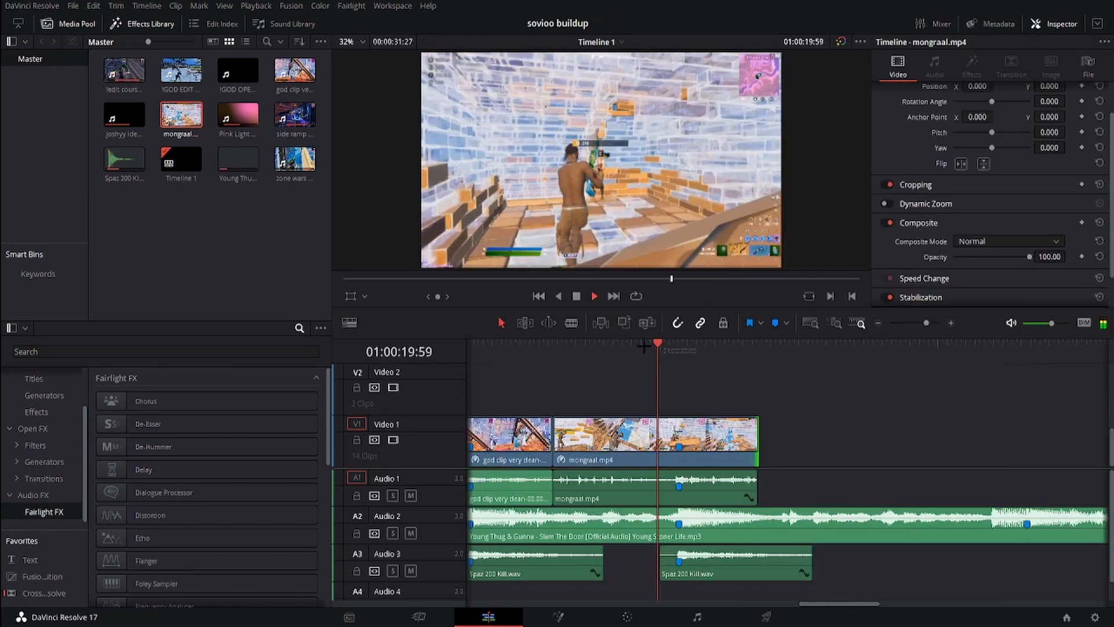
pyautogui.press('space')
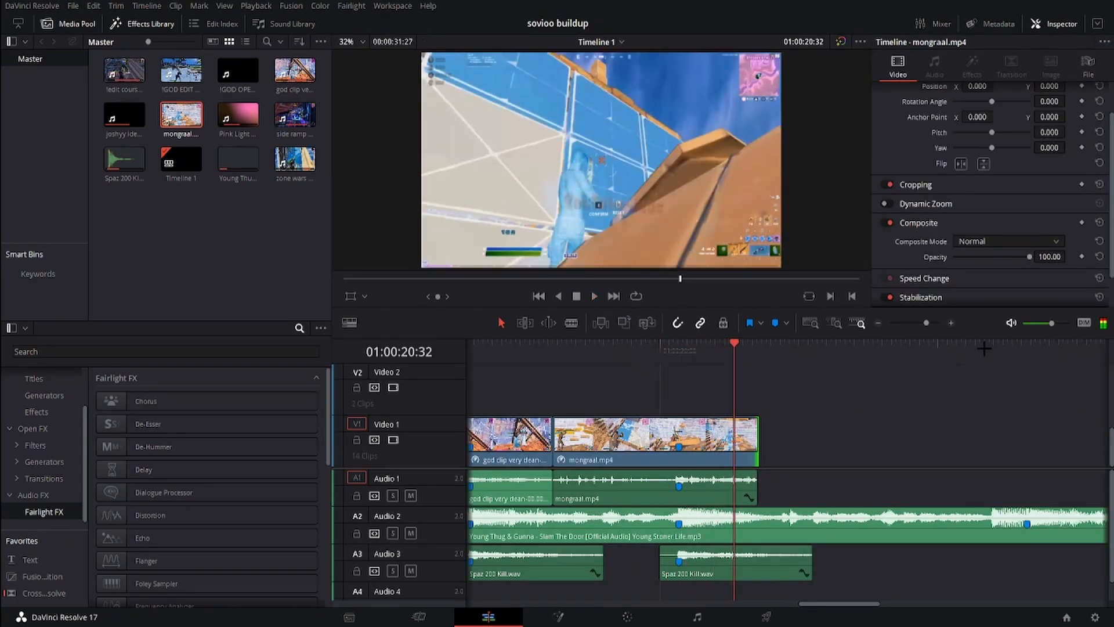
pyautogui.click(951, 323)
pyautogui.click(676, 349)
pyautogui.click(723, 435)
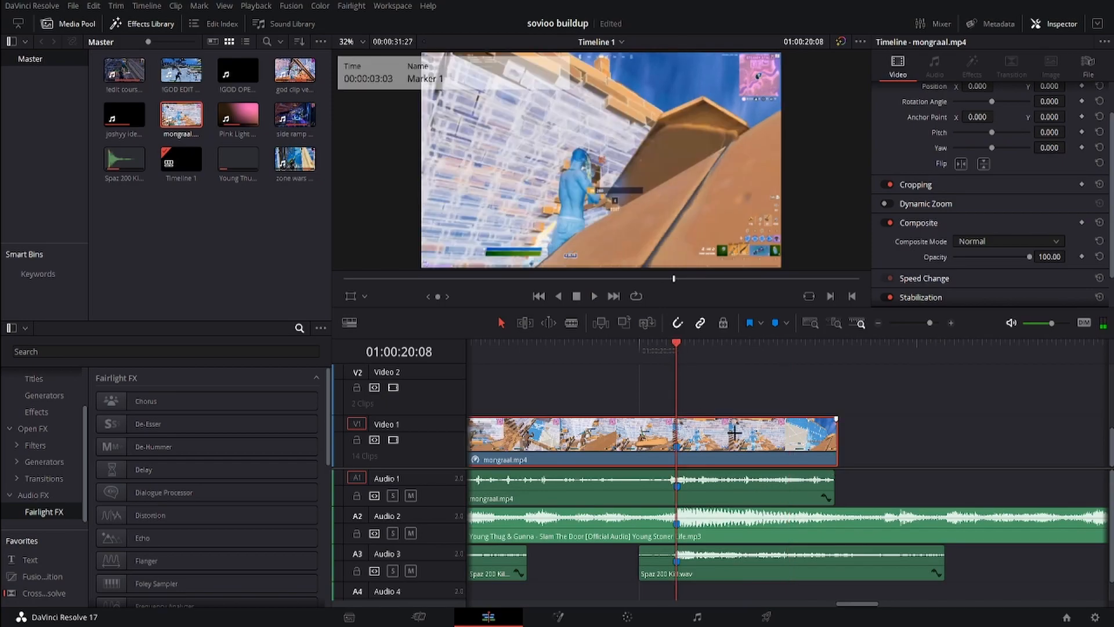
pyautogui.hotkey('ctrl', 'r')
pyautogui.click(951, 323)
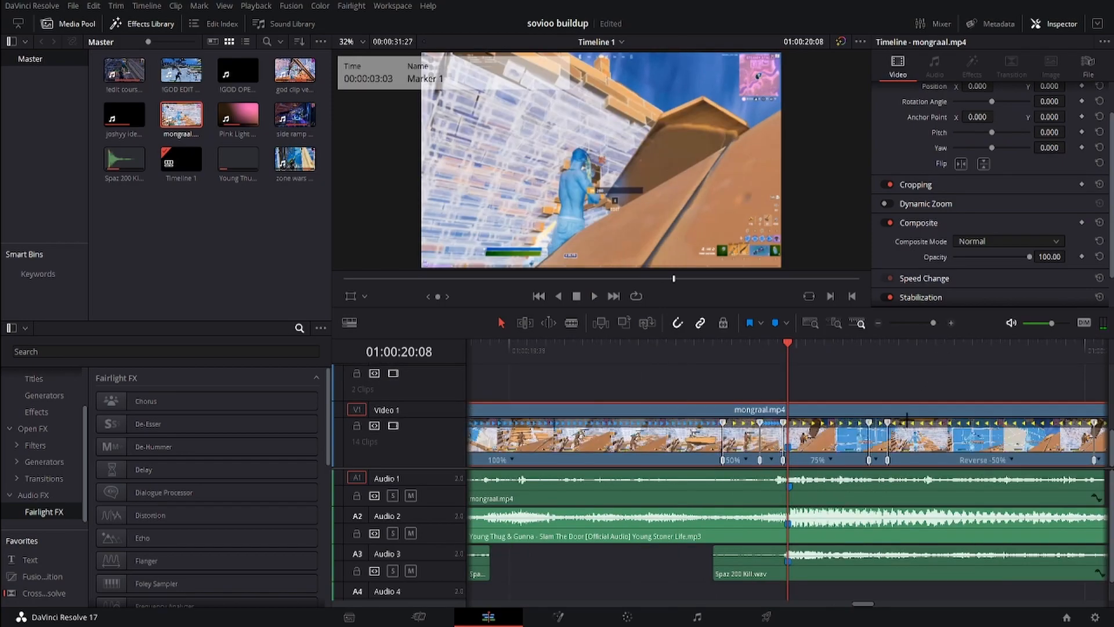
pyautogui.click(887, 460)
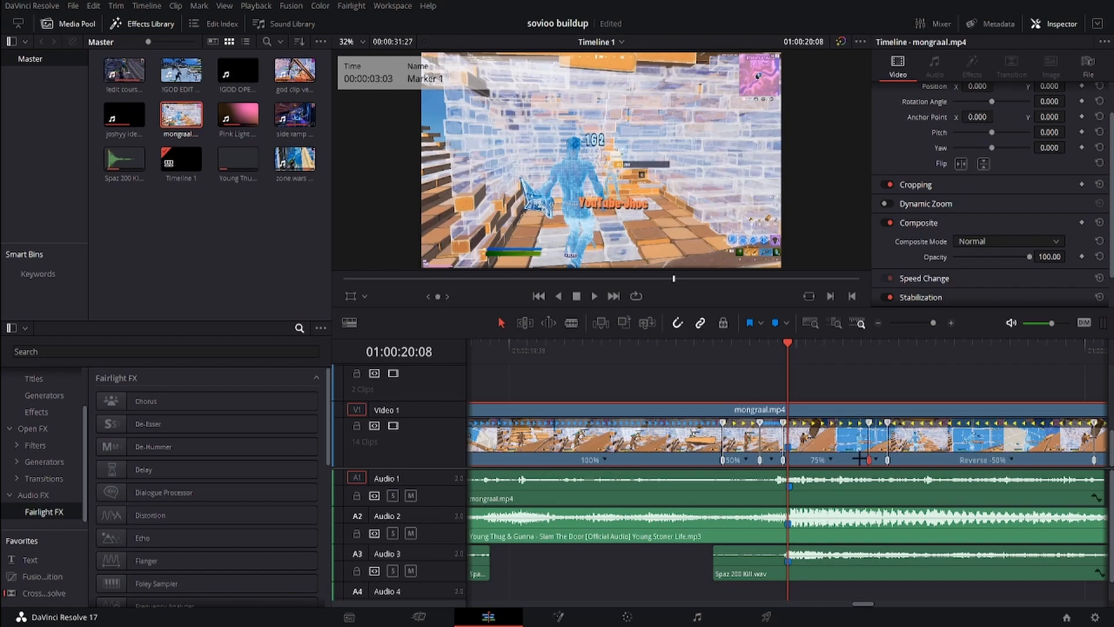
pyautogui.moveTo(861, 459); pyautogui.dragTo(867, 460)
# Step: Trim the mongraal video's end back to where the -50% rewind finishes, and play the section back
pyautogui.press('space')
pyautogui.hotkey('ctrl', '-')
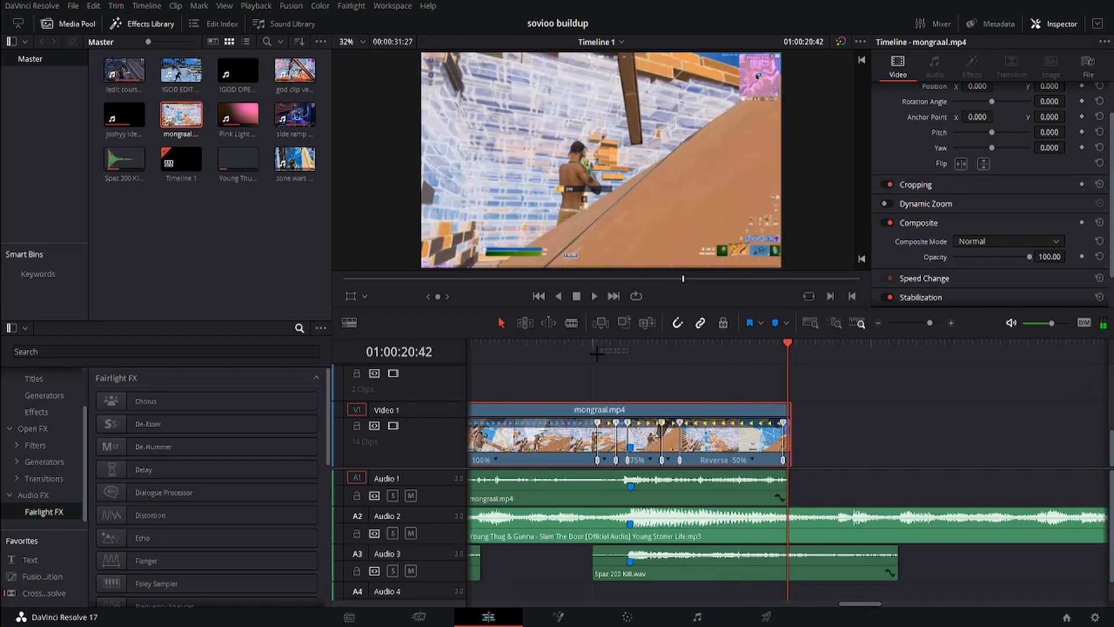
pyautogui.press('space')
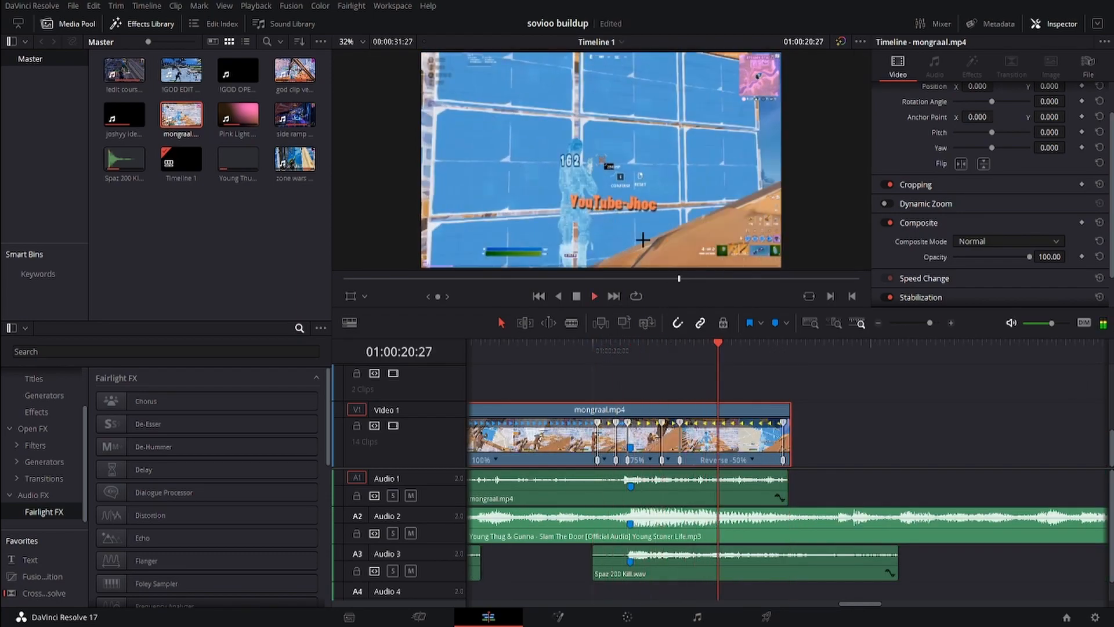
pyautogui.click(784, 456)
pyautogui.click(553, 348)
pyautogui.press('space')
pyautogui.press('space')
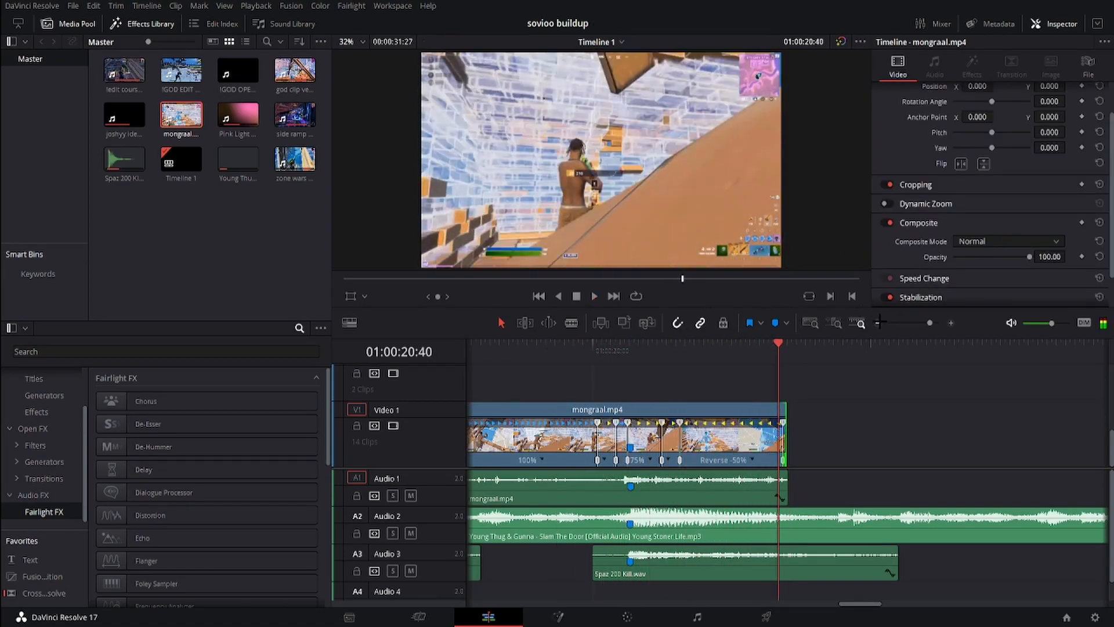
# Step: Hide the mongraal clip's retime controls, extend its audio a little past the video's end, and play the section back
pyautogui.click(879, 322)
pyautogui.click(594, 409)
pyautogui.click(669, 353)
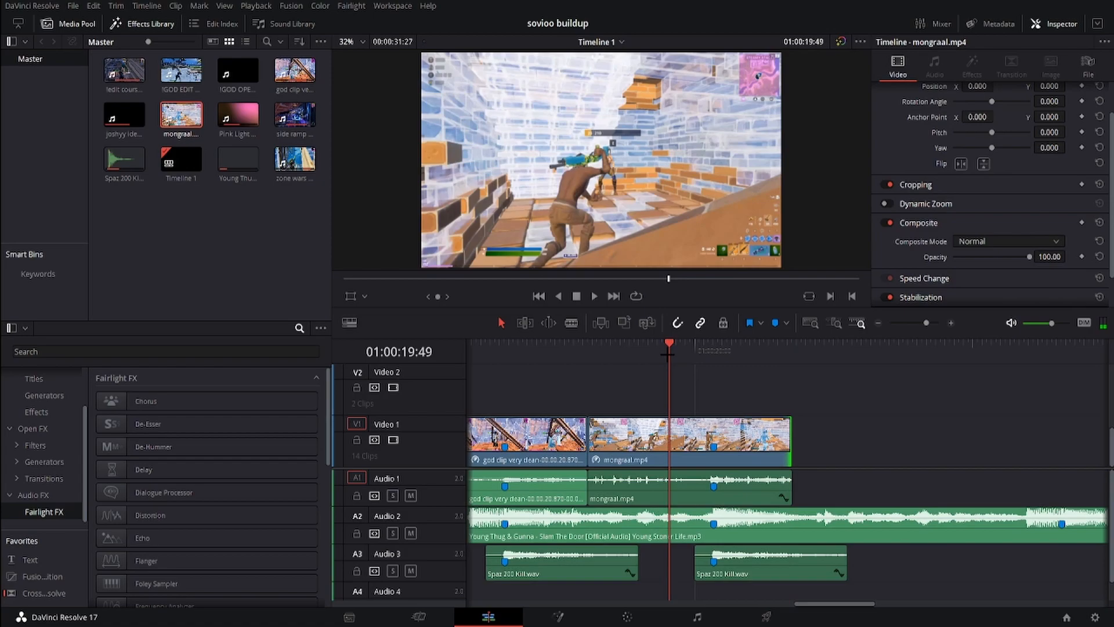
pyautogui.press('space')
pyautogui.click(639, 352)
pyautogui.press('space')
pyautogui.press('space')
pyautogui.moveTo(791, 453); pyautogui.dragTo(795, 478)
pyautogui.moveTo(795, 478); pyautogui.dragTo(810, 478)
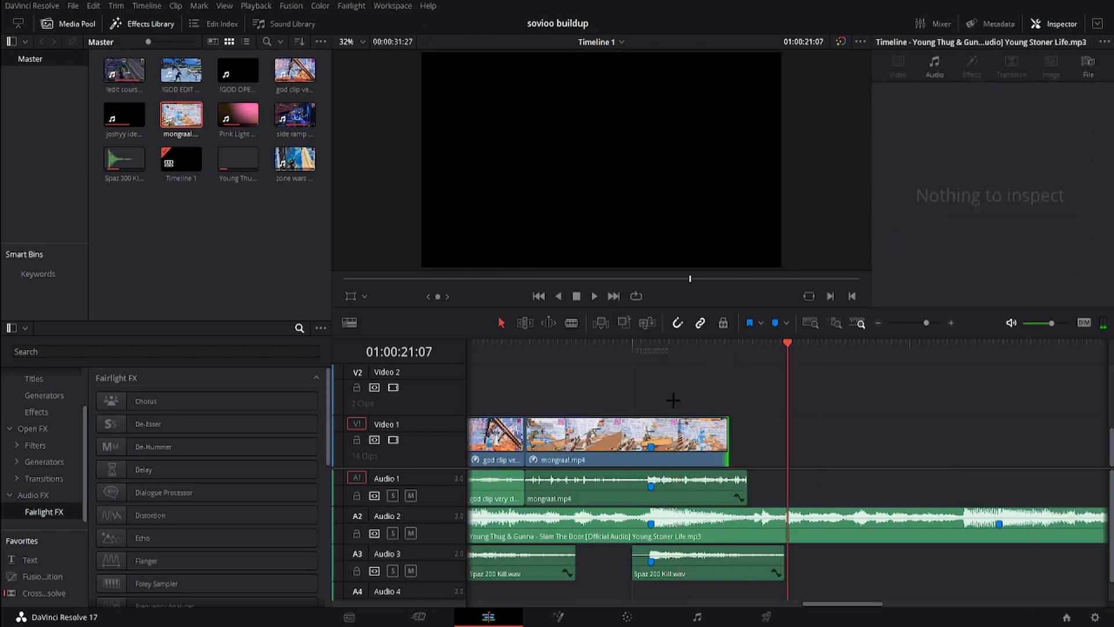
pyautogui.click(635, 352)
pyautogui.press('space')
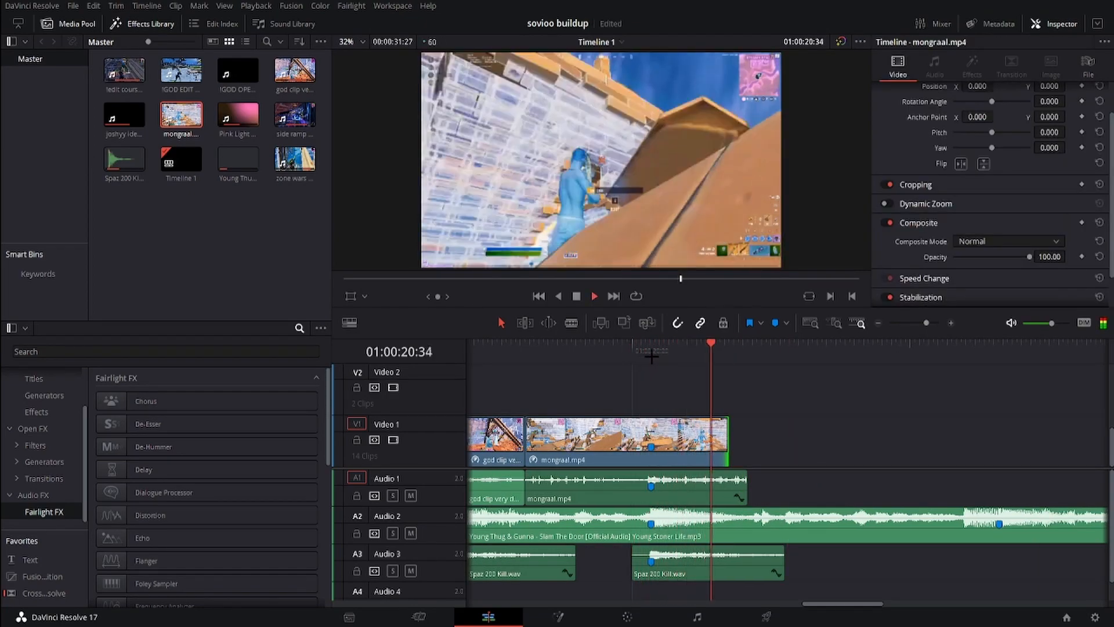
# Step: Place the !GOD EDIT COURSE clip on Video 1 after the mongraal clip, leaving a gap, and preview its beginning
pyautogui.click(883, 322)
pyautogui.moveTo(181, 70); pyautogui.dragTo(892, 449)
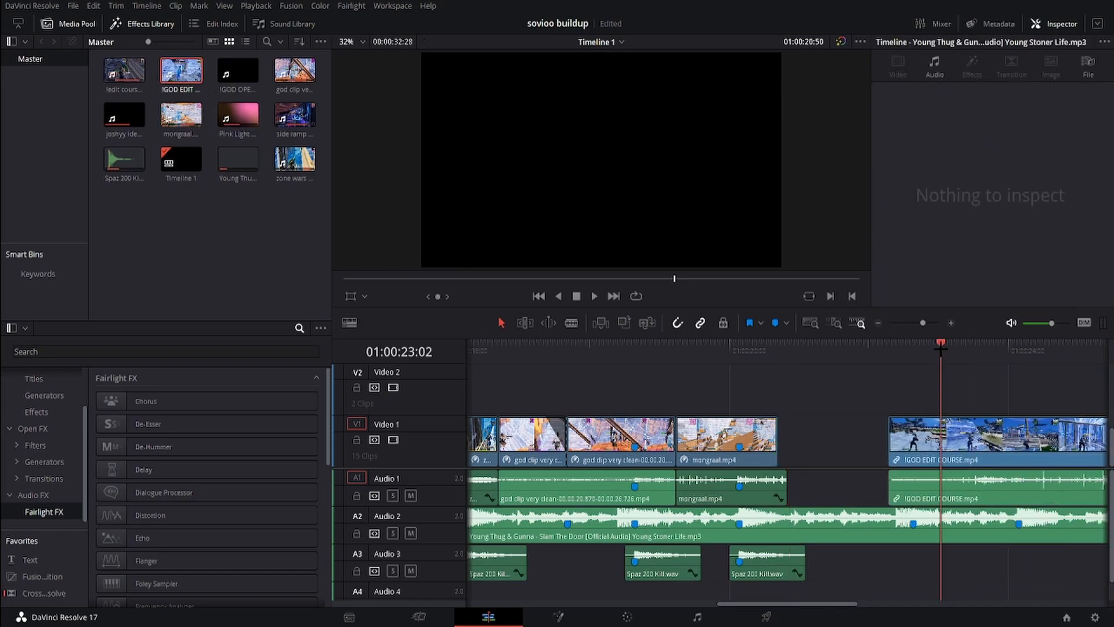
pyautogui.click(939, 350)
pyautogui.press('space')
# Step: Find the hit near the end of the !GOD EDIT COURSE clip and add a clip marker at 01:00:30:20
pyautogui.click(879, 324)
pyautogui.click(879, 324)
pyautogui.click(917, 349)
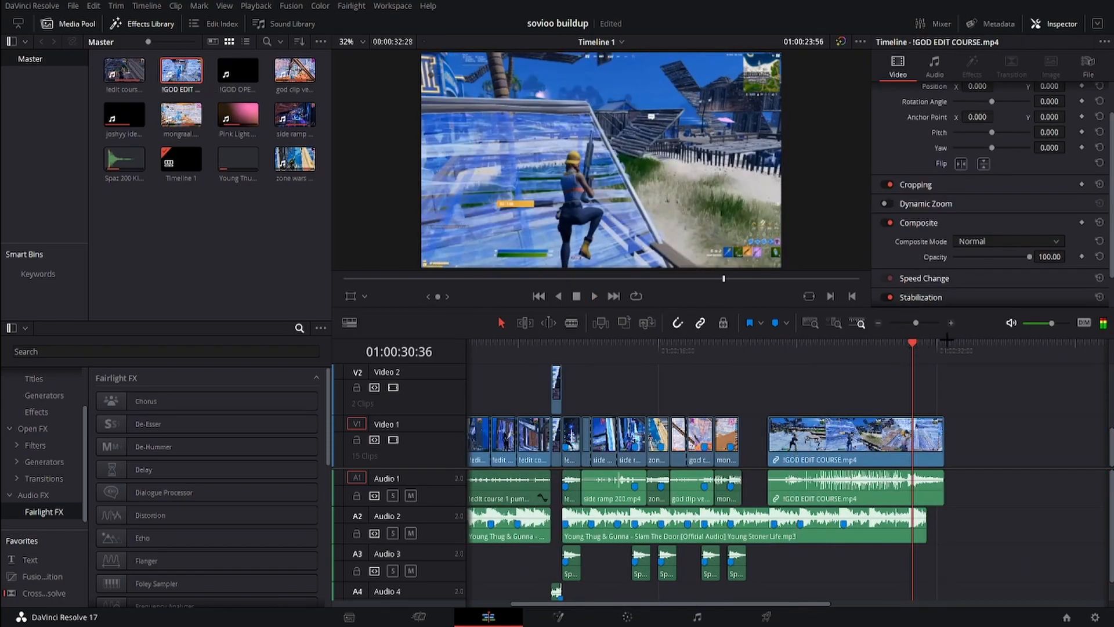
pyautogui.click(950, 323)
pyautogui.press('Left')
pyautogui.press('Left')
pyautogui.press('Left')
pyautogui.press('Left')
pyautogui.press('Left')
pyautogui.press('Left')
pyautogui.press('Left')
pyautogui.press('Left')
pyautogui.press('Left')
pyautogui.press('Left')
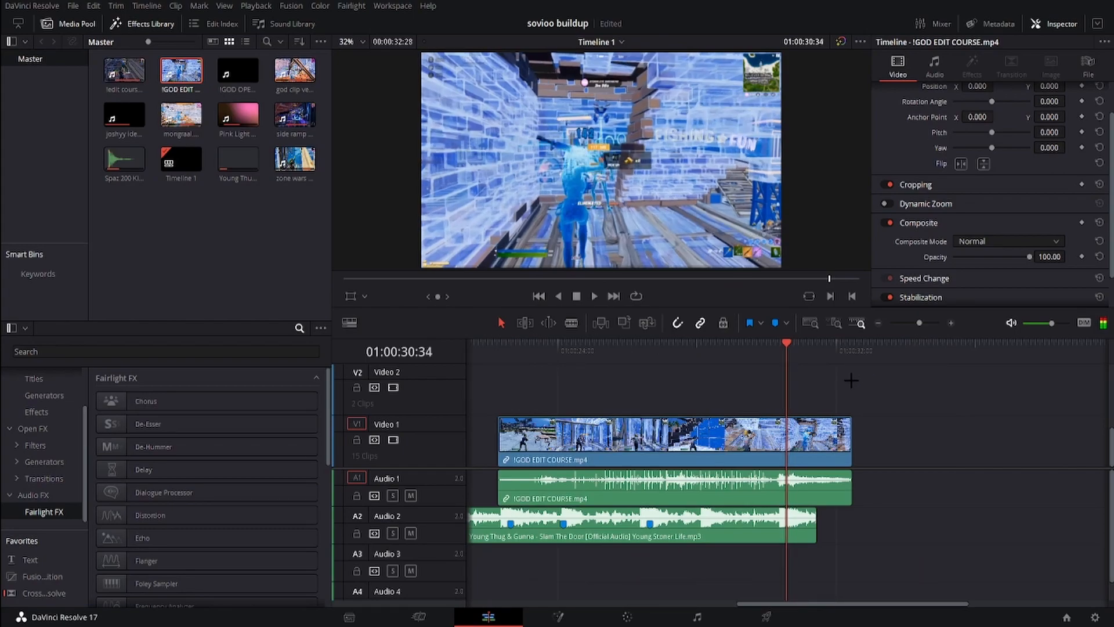
pyautogui.press('Left')
pyautogui.press('Left')
pyautogui.press('Left')
pyautogui.press('Left')
pyautogui.press('Left')
pyautogui.press('Left')
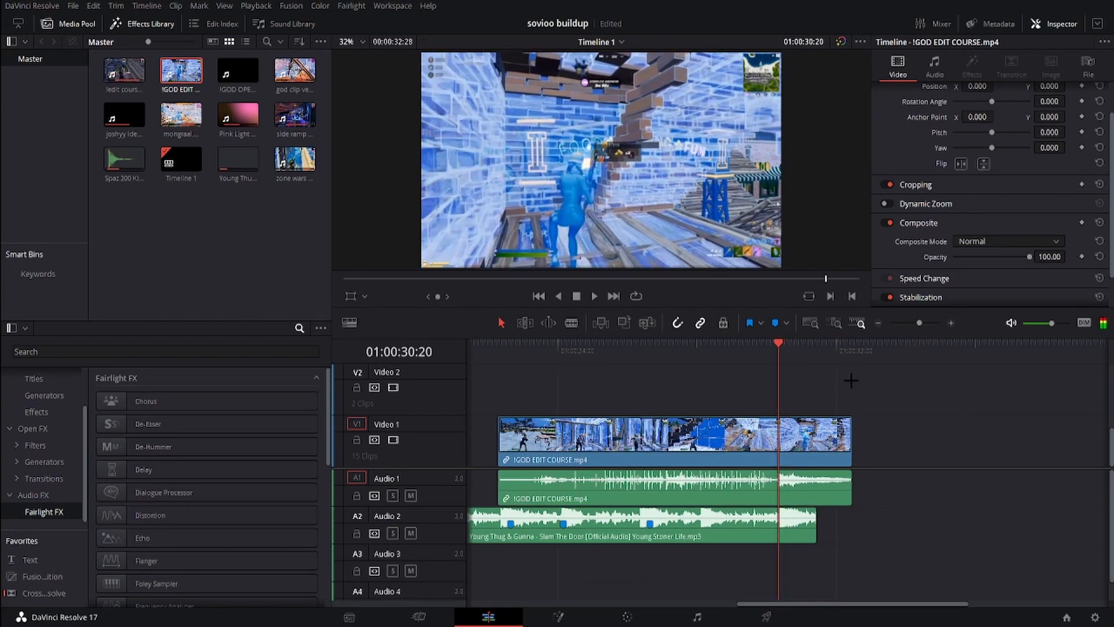
pyautogui.click(794, 437)
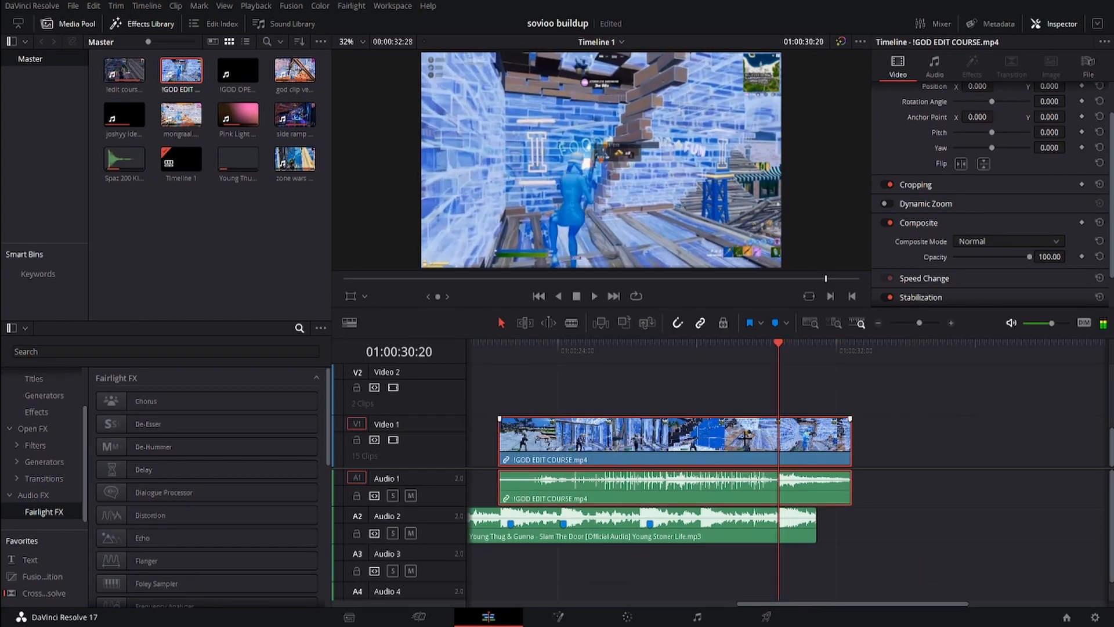
pyautogui.press('m')
# Step: Play back the mongraal section, then lower the volume of the !GOD EDIT COURSE clip's audio
pyautogui.click(879, 324)
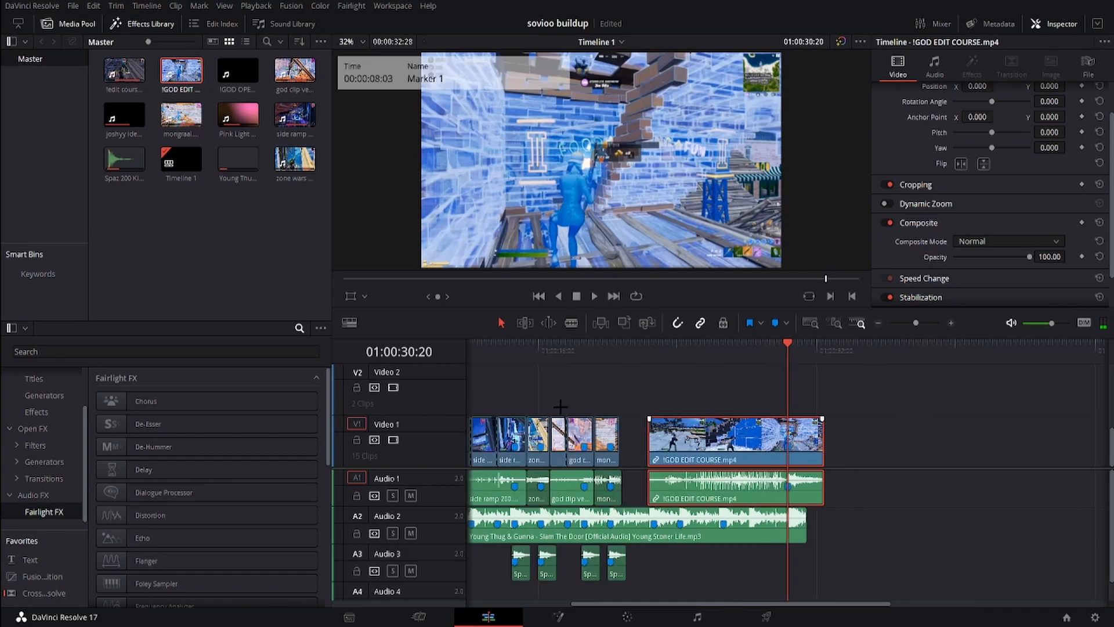
pyautogui.click(592, 351)
pyautogui.press('space')
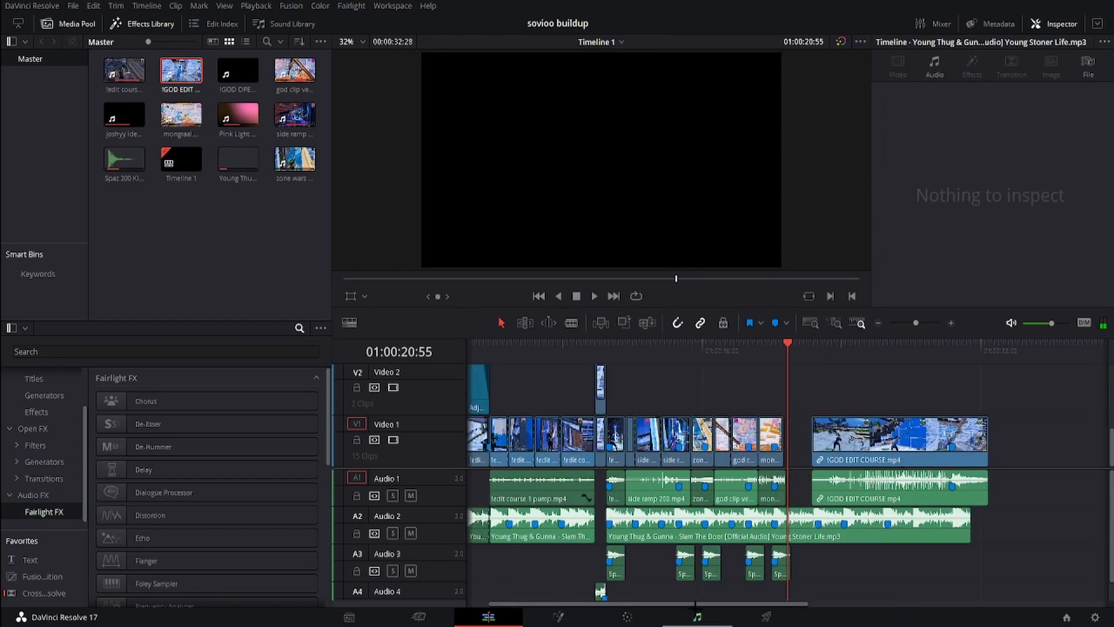
pyautogui.hscroll(3, 826, 556)
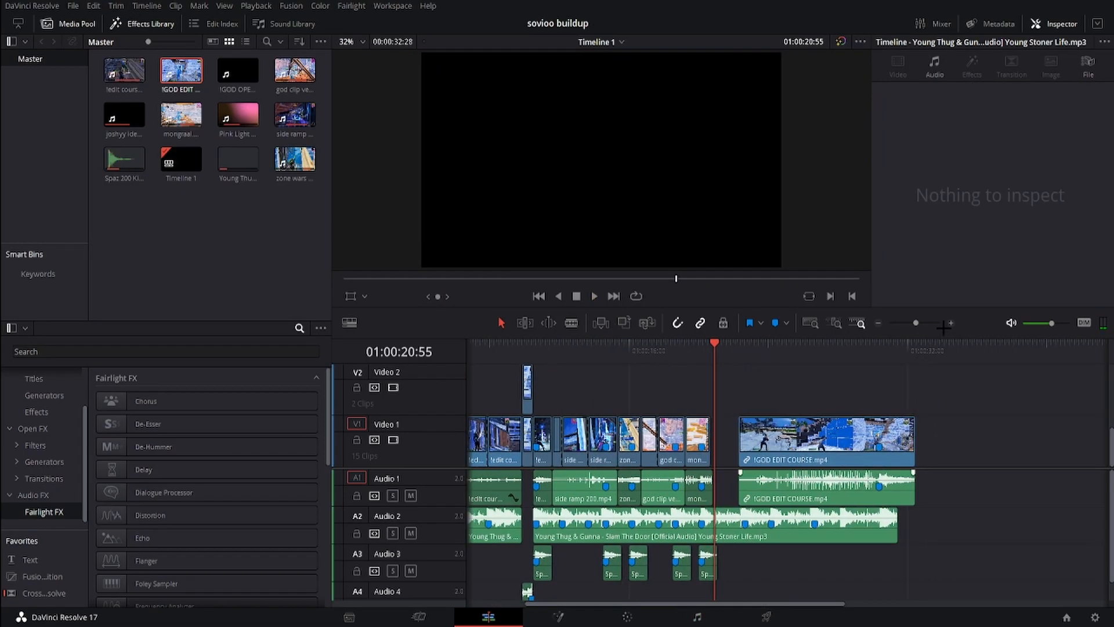
pyautogui.click(951, 323)
pyautogui.moveTo(675, 602); pyautogui.dragTo(762, 603)
pyautogui.click(877, 436)
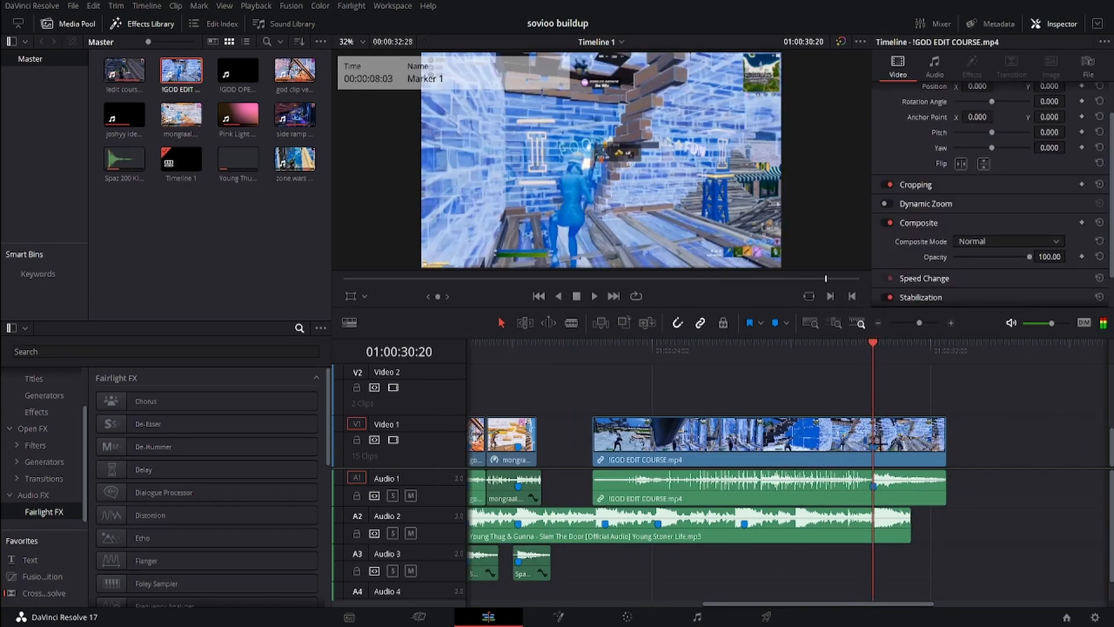
pyautogui.moveTo(883, 477); pyautogui.dragTo(883, 483)
# Step: Align the !GOD EDIT COURSE hit marker with the music marker just after 01:00:24:00, and set the clip's start at about 01:00:22:13
pyautogui.moveTo(603, 453); pyautogui.dragTo(815, 452)
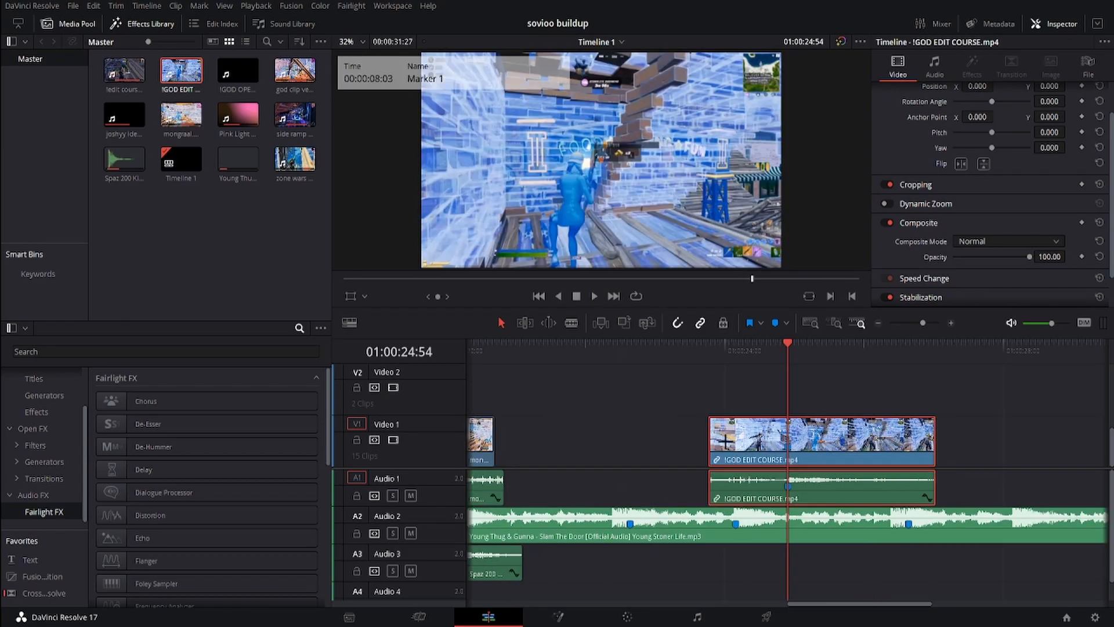
pyautogui.moveTo(713, 448); pyautogui.dragTo(716, 448)
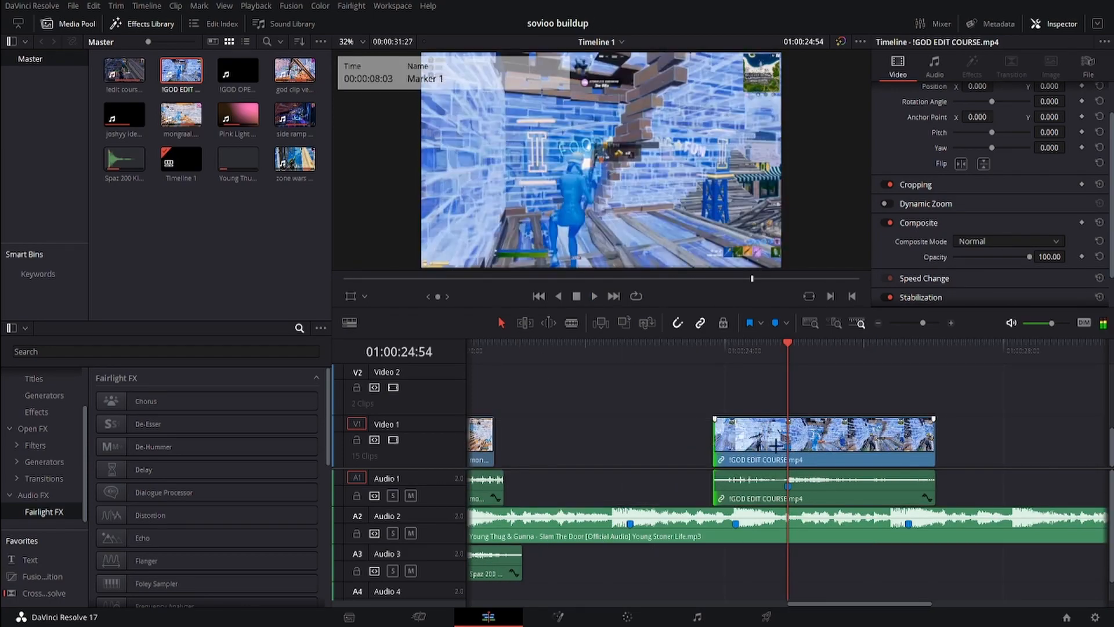
pyautogui.click(827, 445)
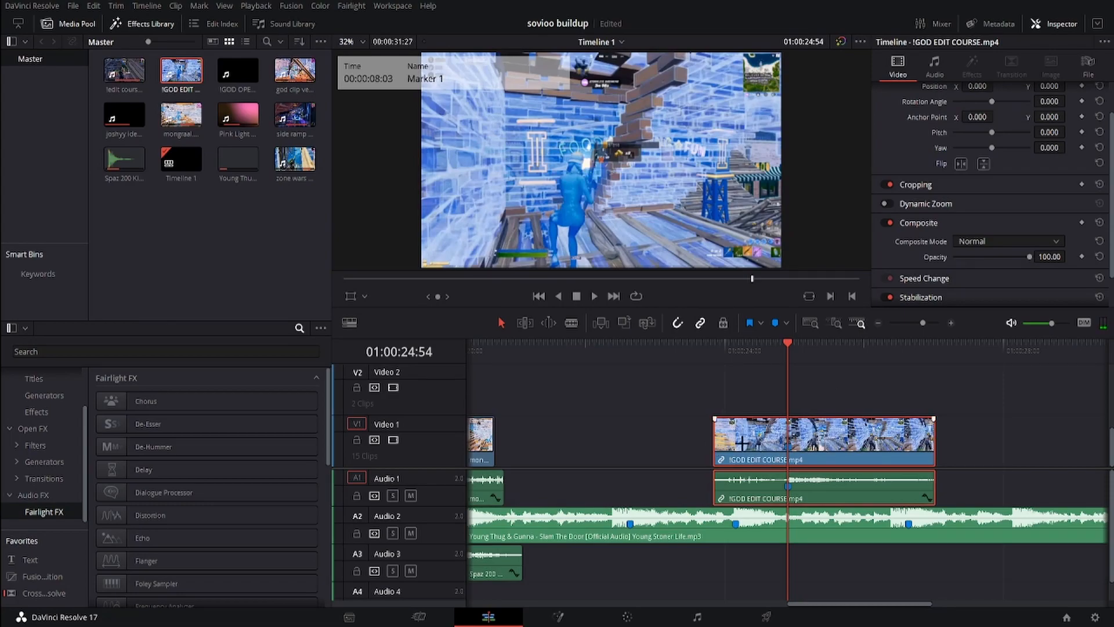
pyautogui.moveTo(739, 442); pyautogui.dragTo(603, 438)
pyautogui.click(598, 347)
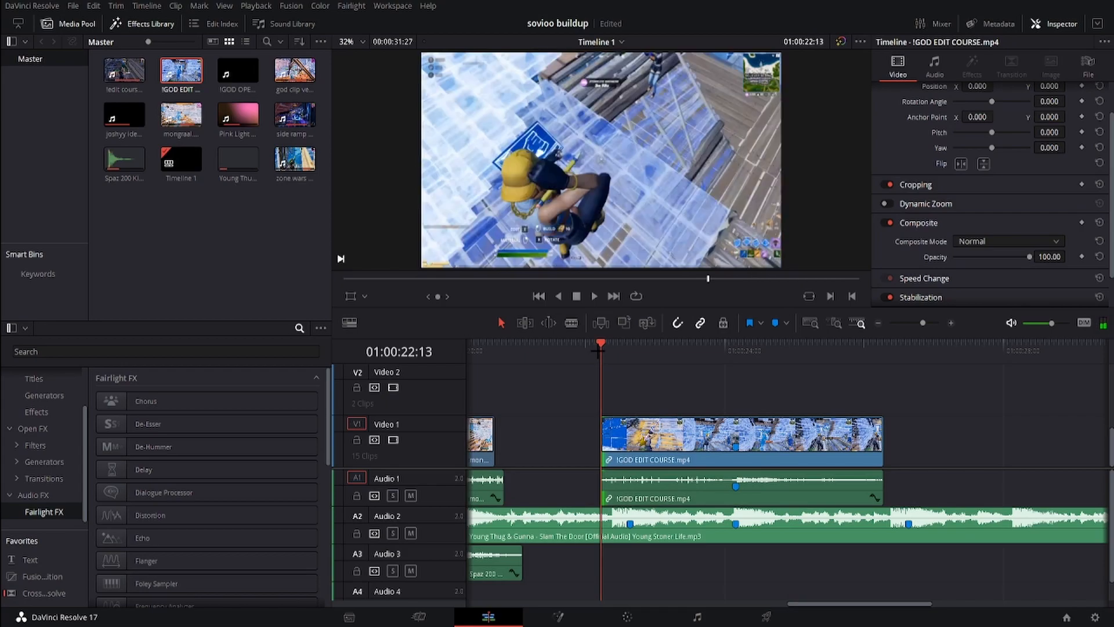
pyautogui.press('space')
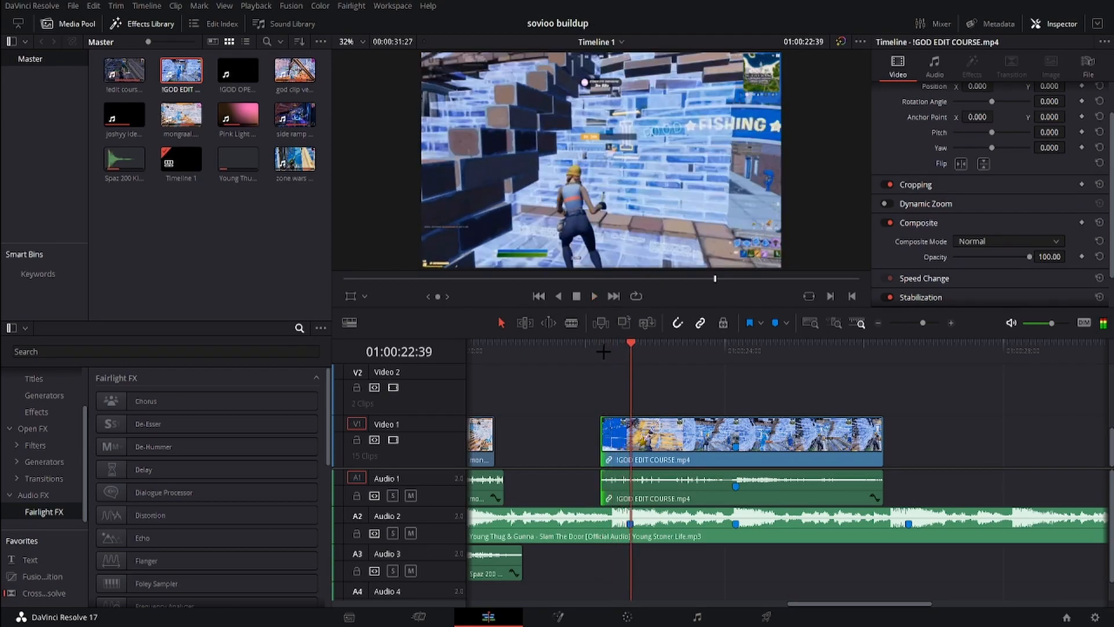
# Step: Extend the !GOD EDIT COURSE clip's start back to just after the mongraal clip, and split it at about 01:00:22:14
pyautogui.moveTo(604, 337); pyautogui.dragTo(604, 337)
pyautogui.moveTo(607, 352)
pyautogui.mouseDown()
pyautogui.moveTo(666, 355)
pyautogui.moveTo(622, 354)
pyautogui.mouseUp()
pyautogui.moveTo(604, 438); pyautogui.dragTo(506, 438)
pyautogui.moveTo(544, 353); pyautogui.dragTo(583, 360)
pyautogui.click(615, 450)
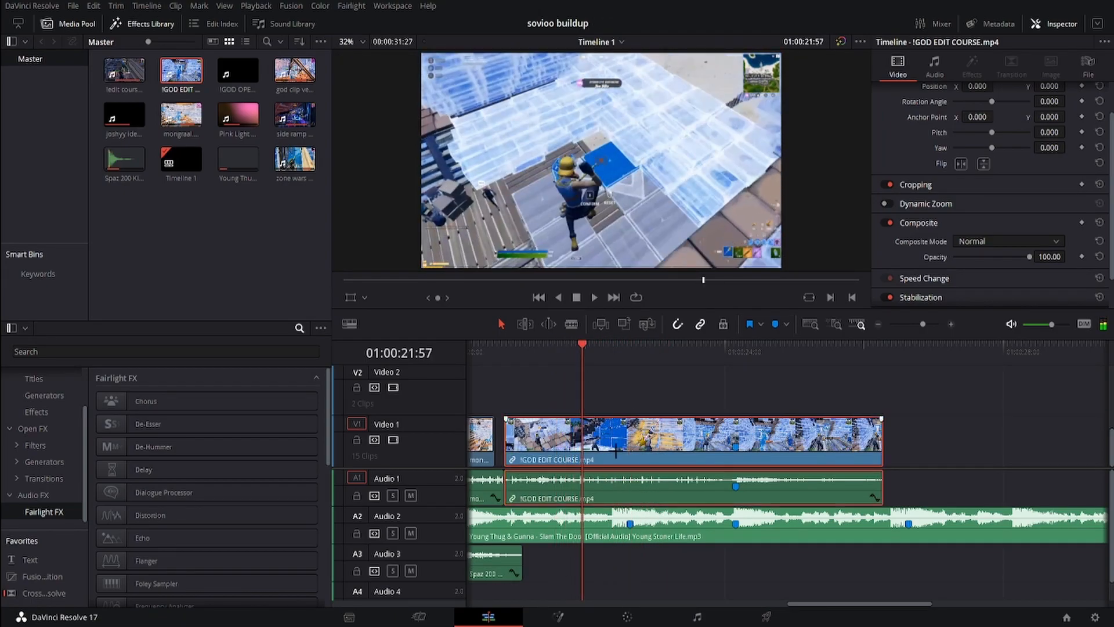
pyautogui.hotkey('ctrl', 'b')
# Step: Review the first piece of the split !GOD EDIT COURSE clip, unlink its audio, and delete that audio
pyautogui.click(506, 352)
pyautogui.press('space')
pyautogui.moveTo(540, 354); pyautogui.dragTo(564, 371)
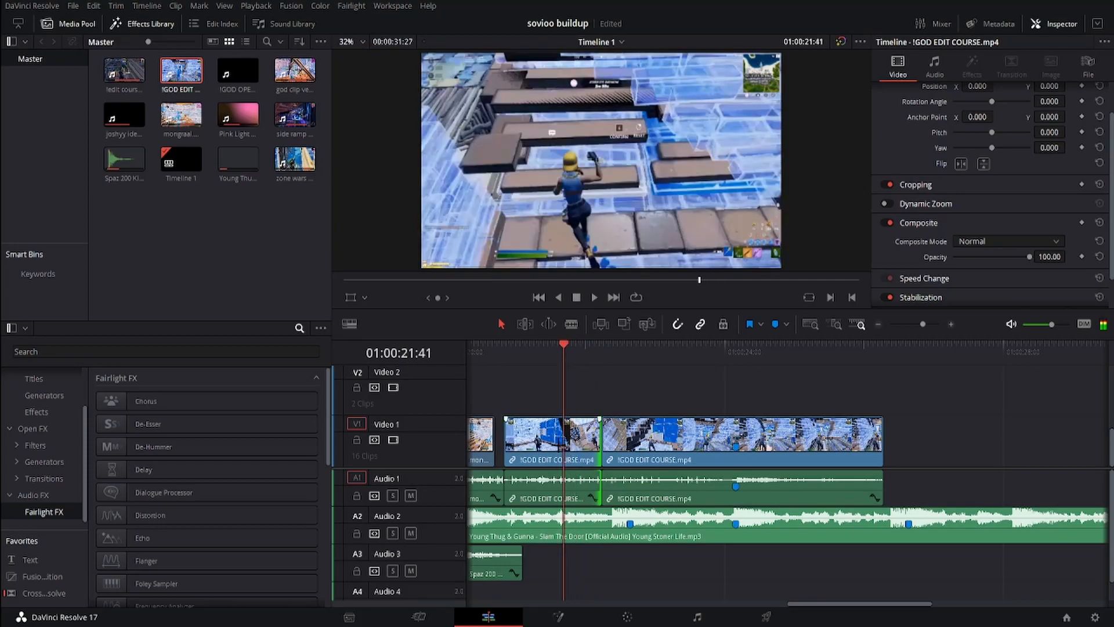
pyautogui.click(556, 445)
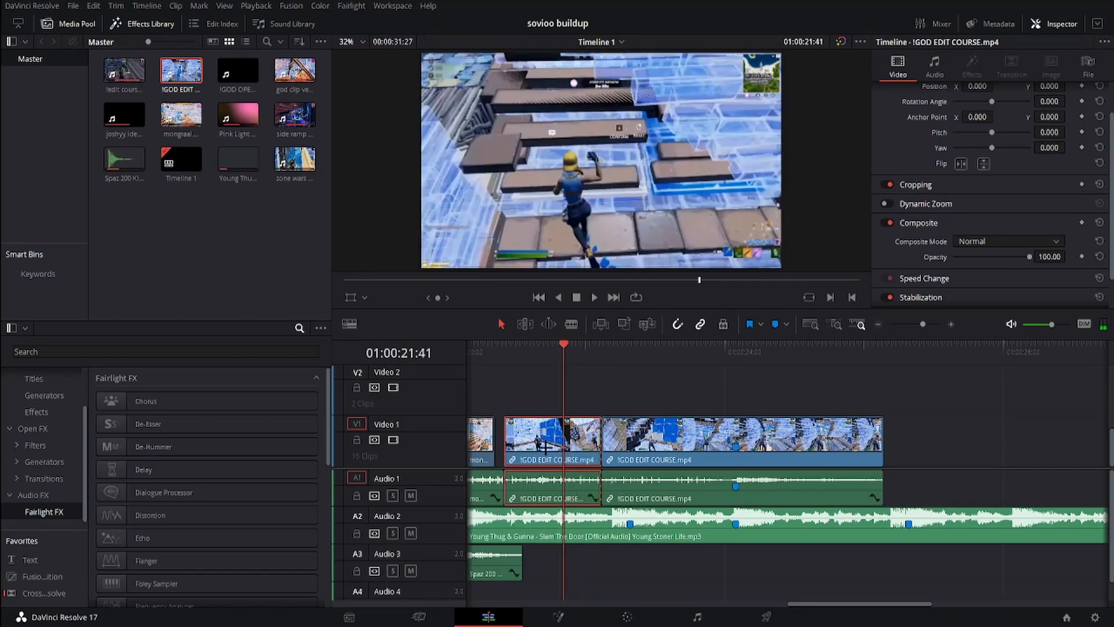
pyautogui.click(646, 488)
pyautogui.click(583, 494)
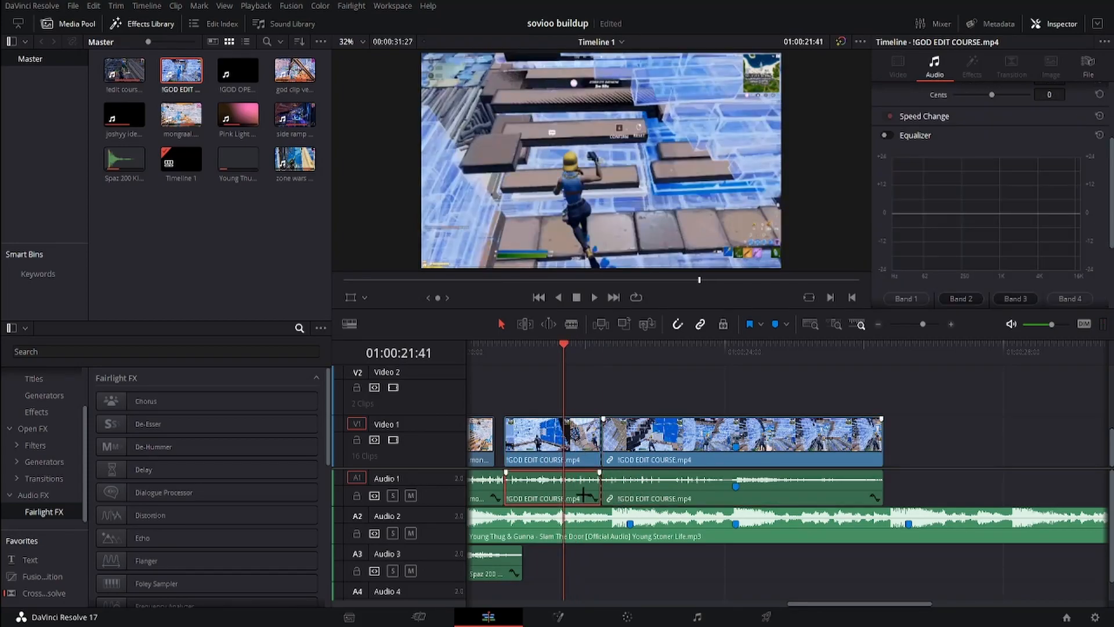
pyautogui.press('Delete')
# Step: Paste a copy of the first !GOD EDIT COURSE piece after the second one, reverse the copy, and extend its end
pyautogui.click(542, 446)
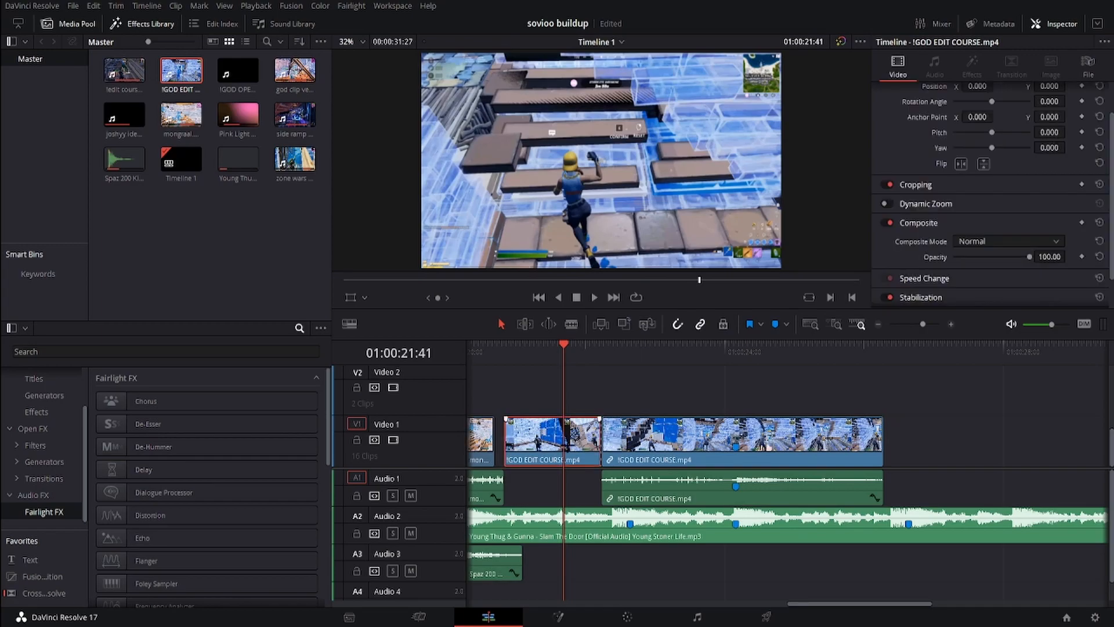
pyautogui.click(963, 356)
pyautogui.hotkey('ctrl', 'v')
pyautogui.click(879, 323)
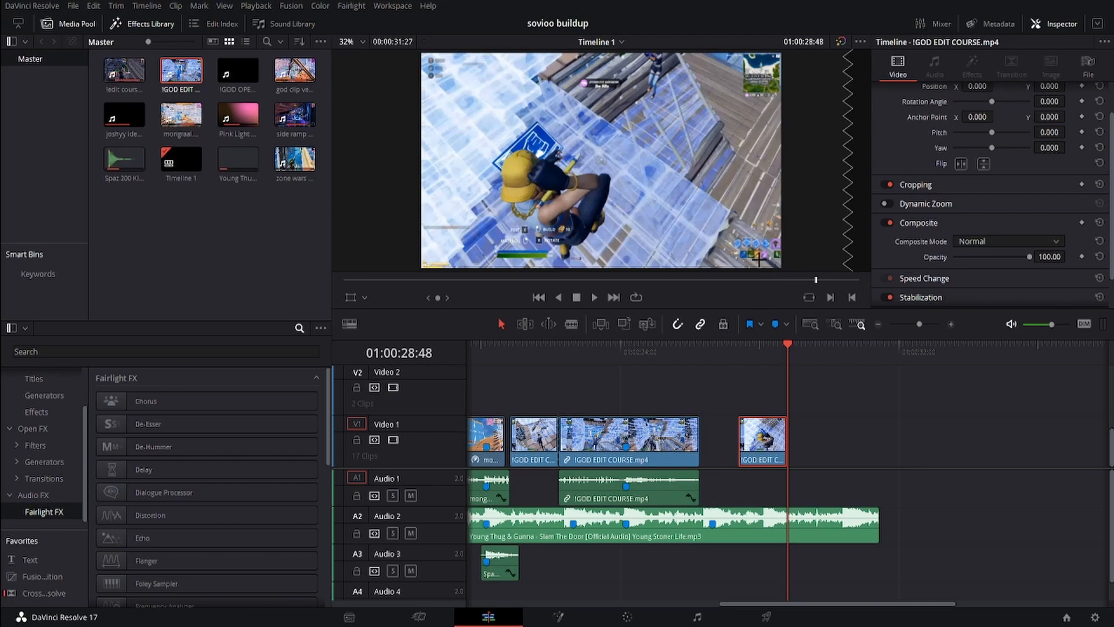
pyautogui.moveTo(785, 457); pyautogui.dragTo(863, 451)
# Step: Extend the reversed copy further and add a marker at 01:00:33:00 on the frame matching the second piece's start
pyautogui.click(568, 359)
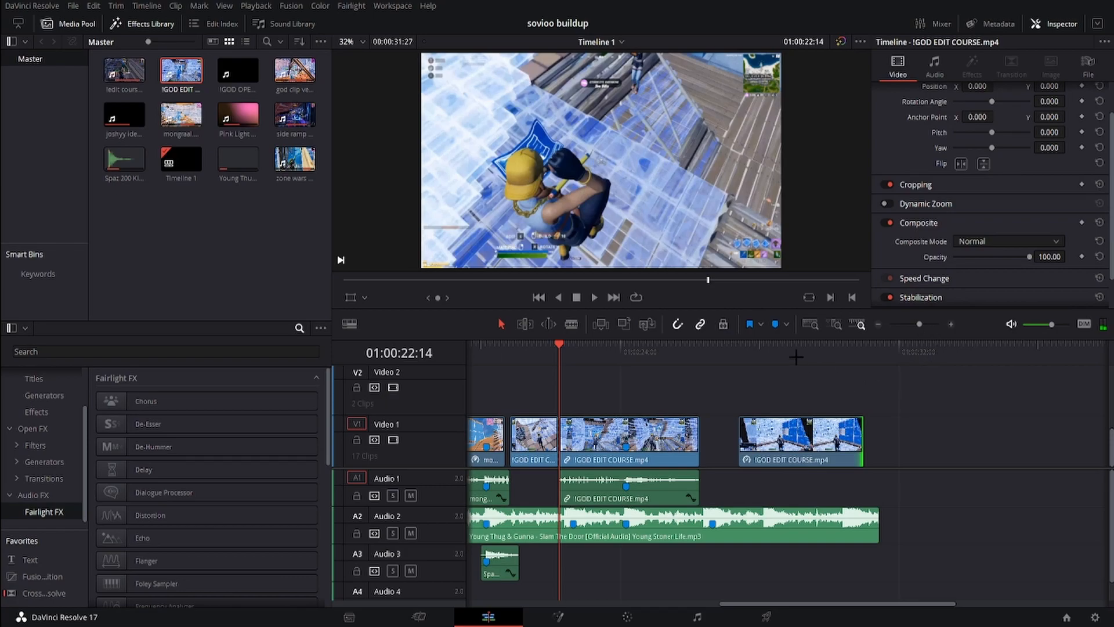
pyautogui.moveTo(863, 453); pyautogui.dragTo(943, 453)
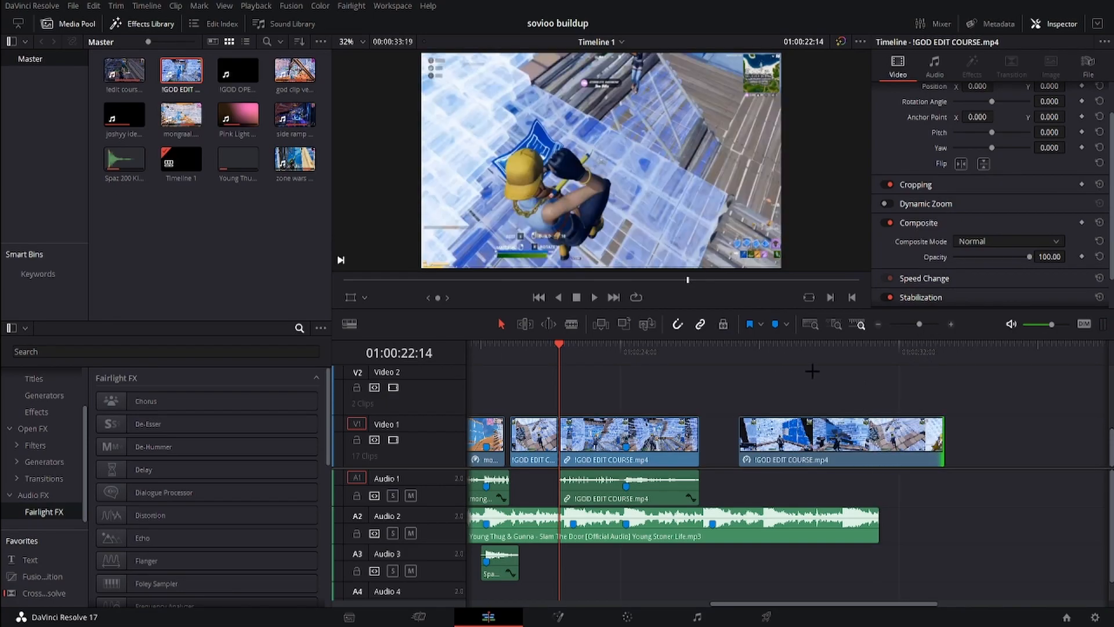
pyautogui.moveTo(819, 356); pyautogui.dragTo(934, 367)
pyautogui.click(938, 443)
pyautogui.moveTo(943, 450); pyautogui.dragTo(998, 450)
pyautogui.press('m')
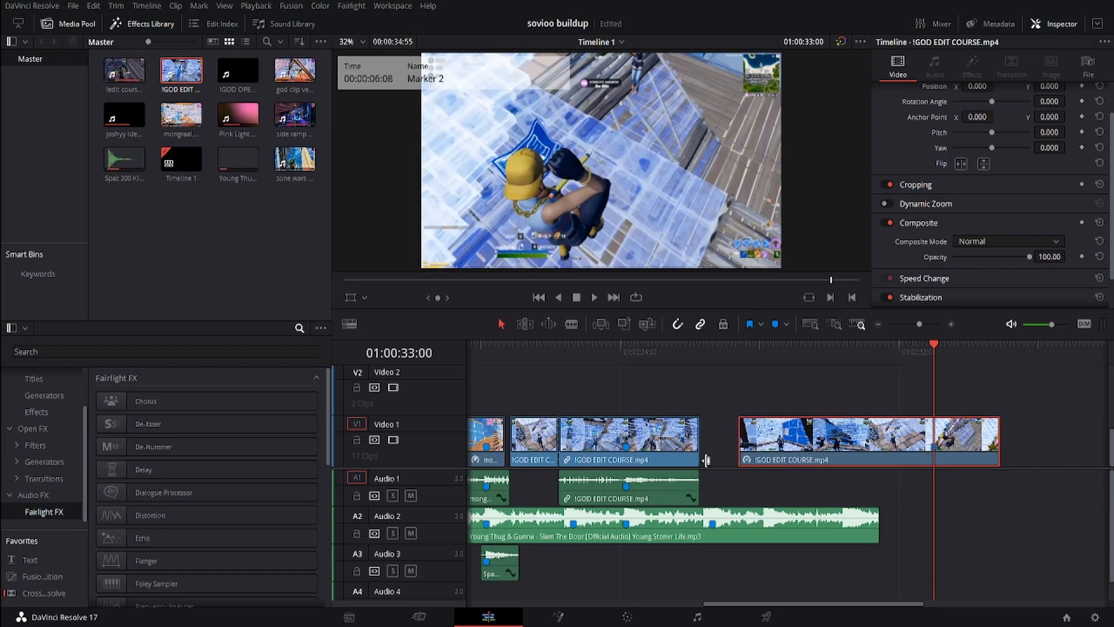
# Step: Trim the reversed copy to end at 01:00:33:00 and shorten its start to about the length of the original first piece
pyautogui.moveTo(741, 444); pyautogui.dragTo(507, 455)
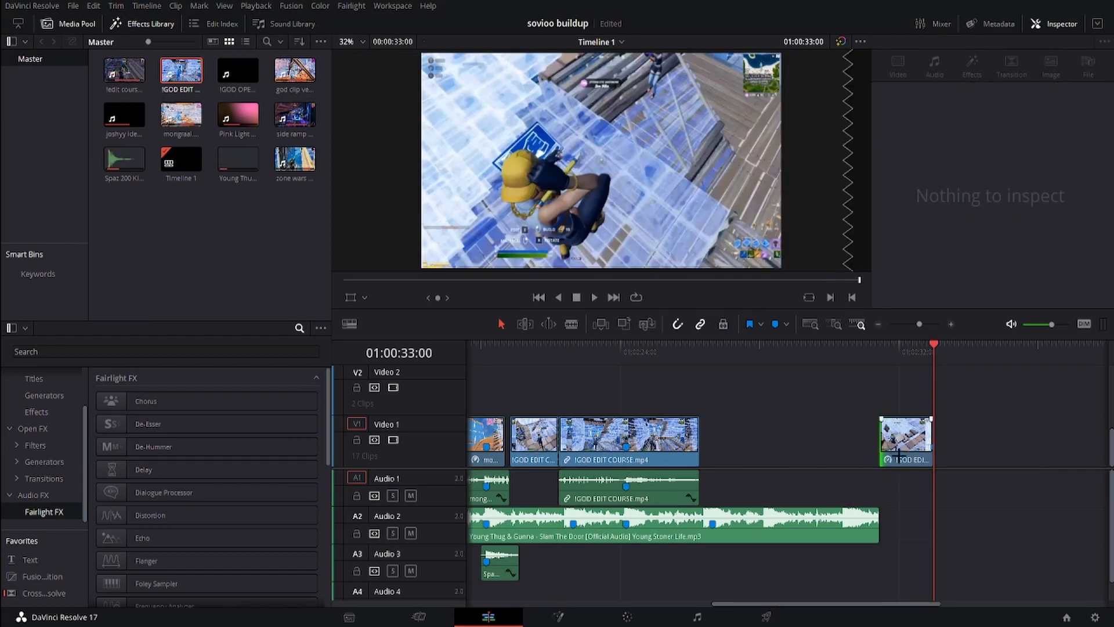
# Step: Delete the original first !GOD EDIT COURSE piece, put the reversed copy in its place, and play through the join
pyautogui.click(533, 441)
pyautogui.press('Delete')
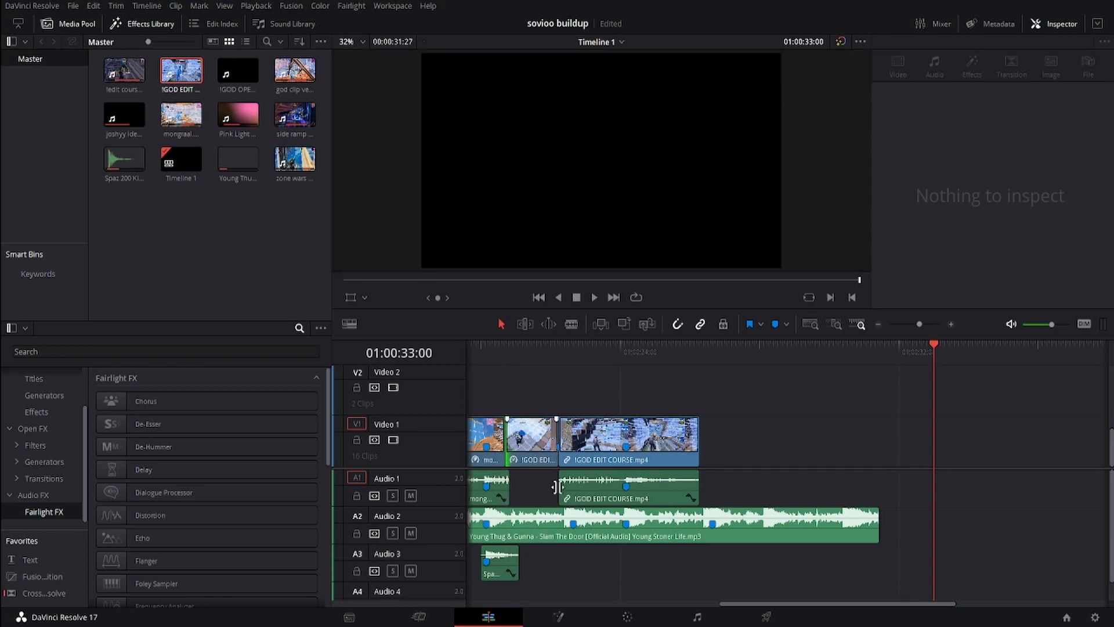
pyautogui.click(497, 357)
pyautogui.press('space')
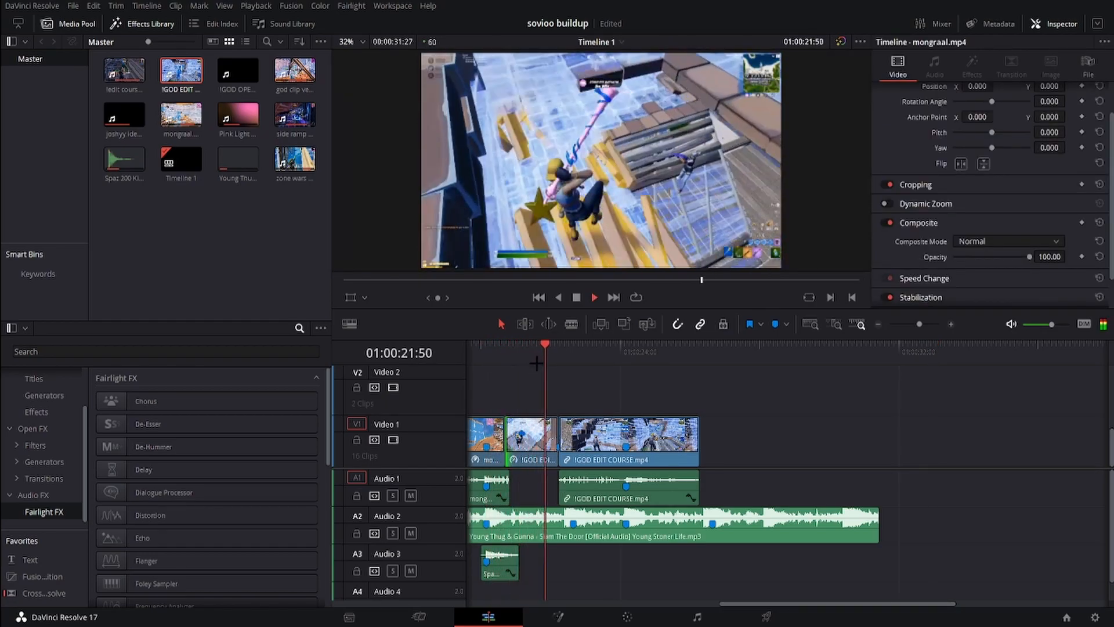
pyautogui.press('space')
# Step: Copy the earlier adjustment clip on Video 3 and paste it above the mongraal clip at the 01:00:20:08 marker
pyautogui.click(951, 324)
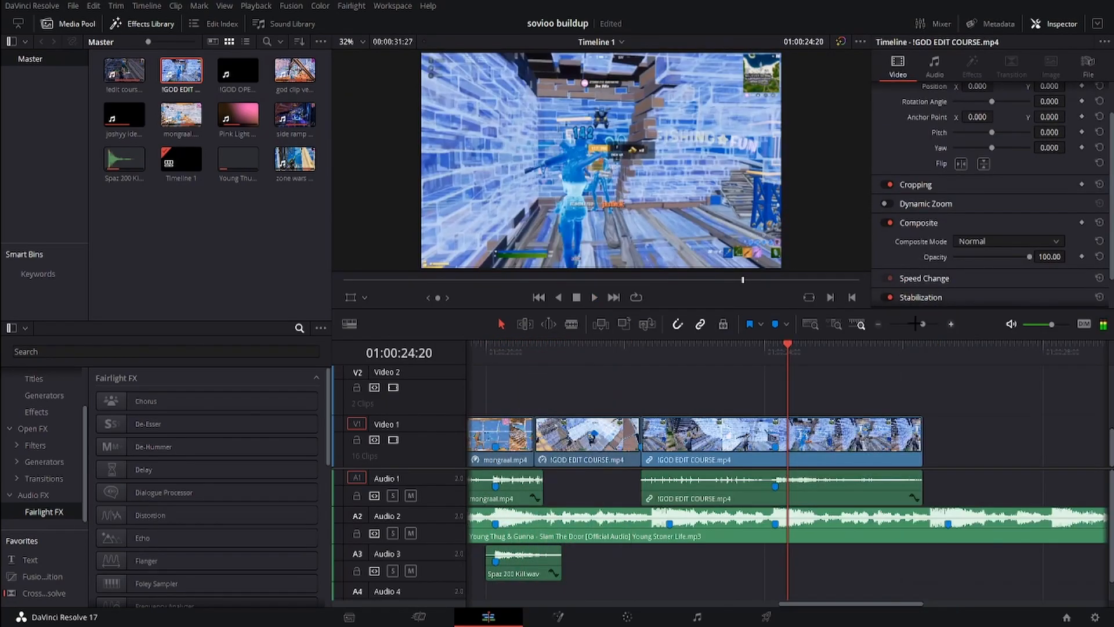
pyautogui.click(878, 321)
pyautogui.click(878, 321)
pyautogui.scroll(3, 617, 412)
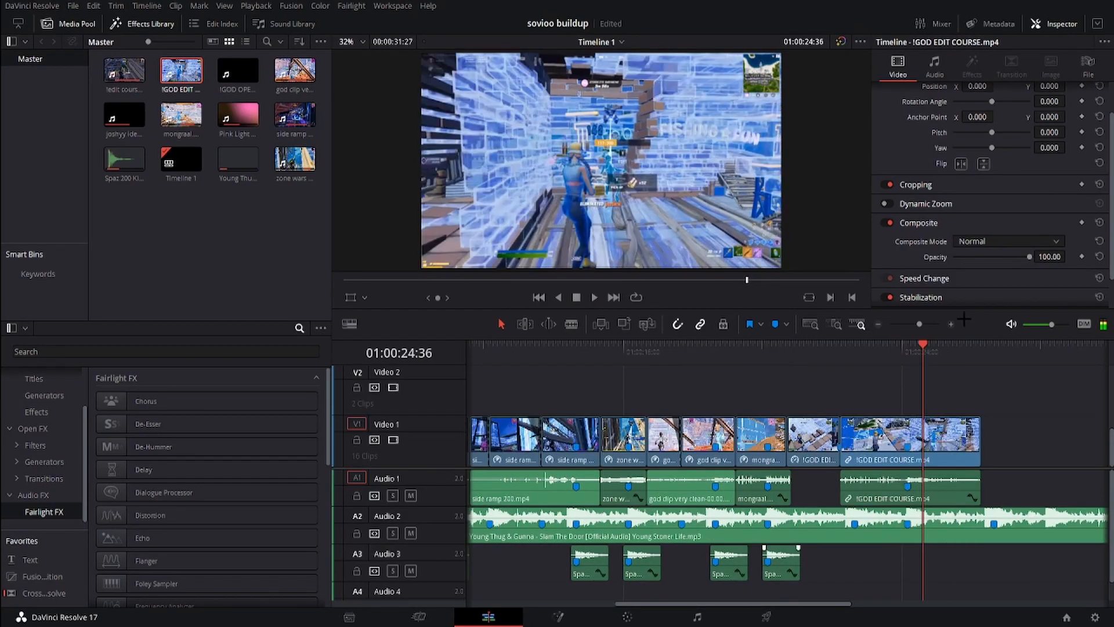
pyautogui.click(952, 324)
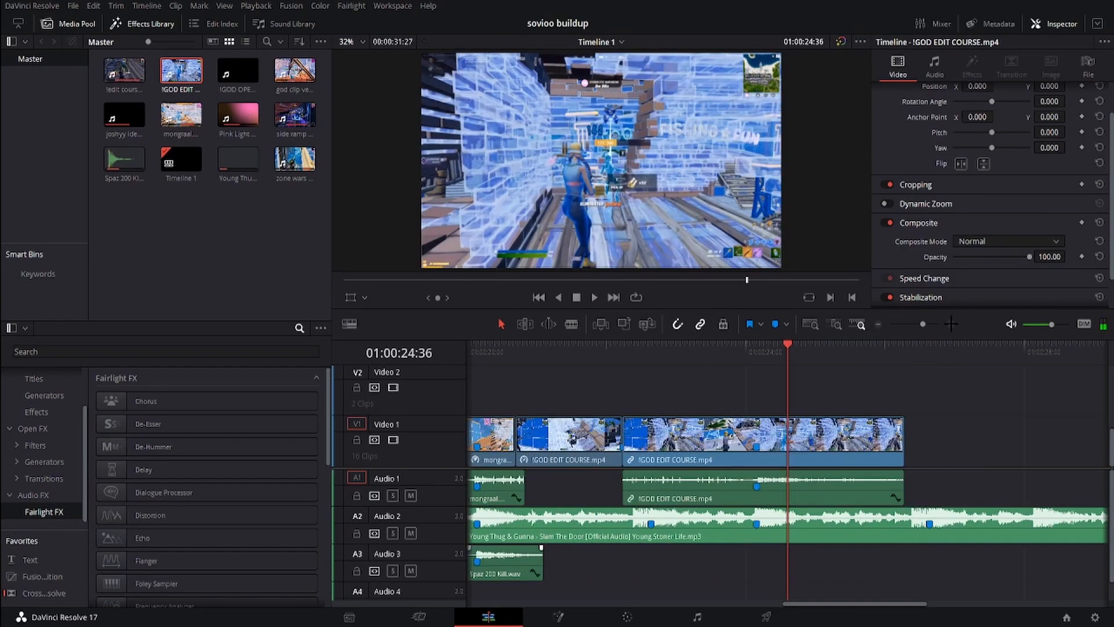
pyautogui.click(878, 323)
pyautogui.click(877, 324)
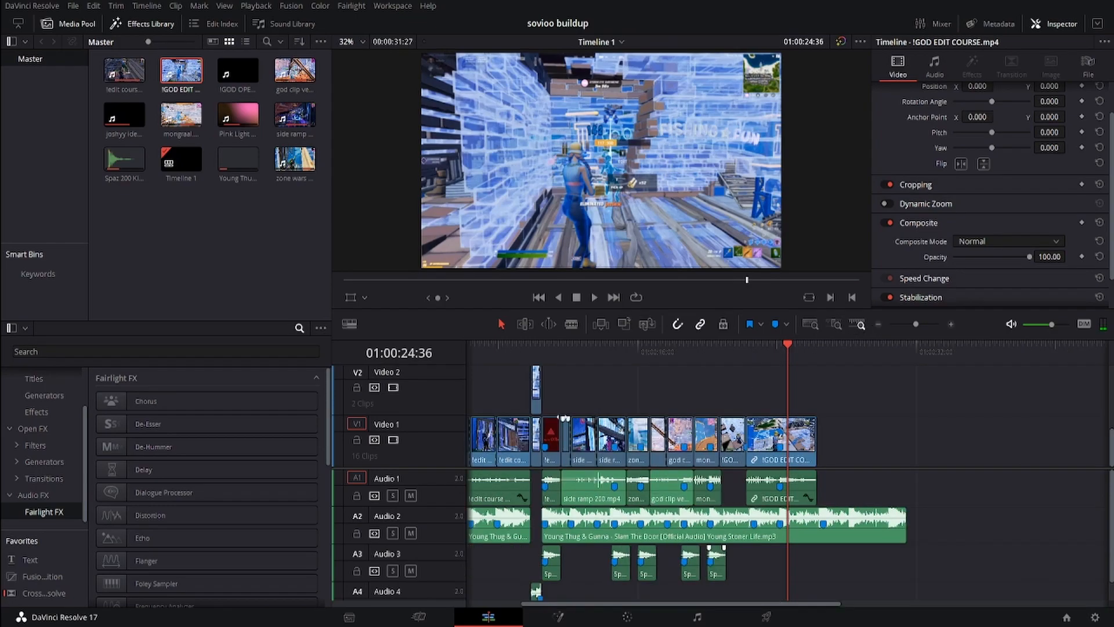
pyautogui.scroll(2, 537, 429)
pyautogui.click(538, 430)
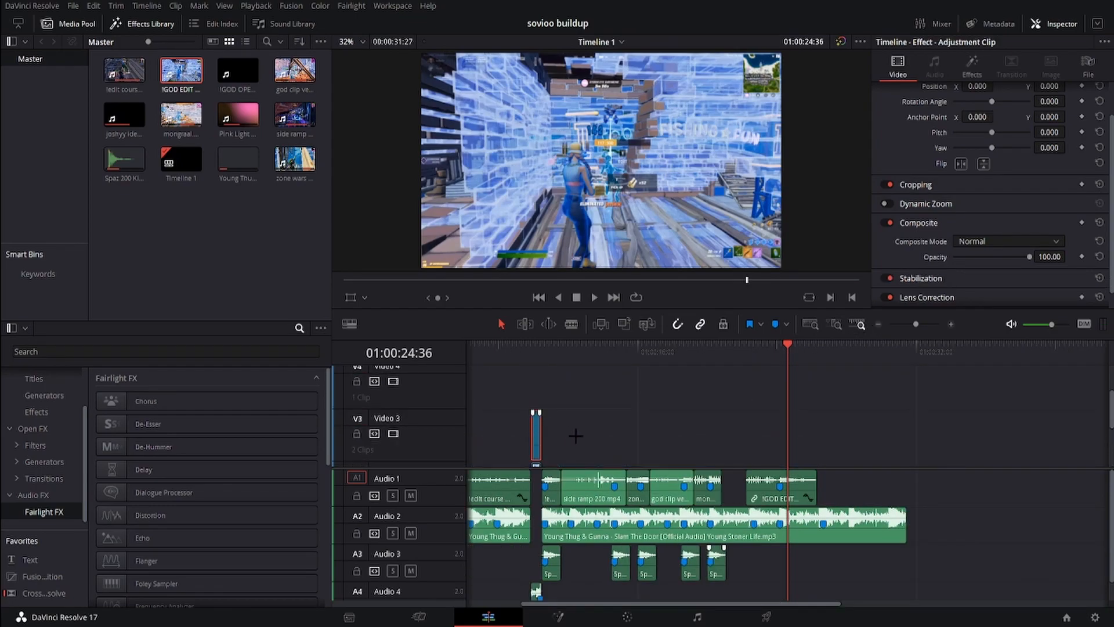
pyautogui.scroll(-2, 690, 398)
pyautogui.moveTo(703, 358); pyautogui.dragTo(711, 357)
pyautogui.press('space')
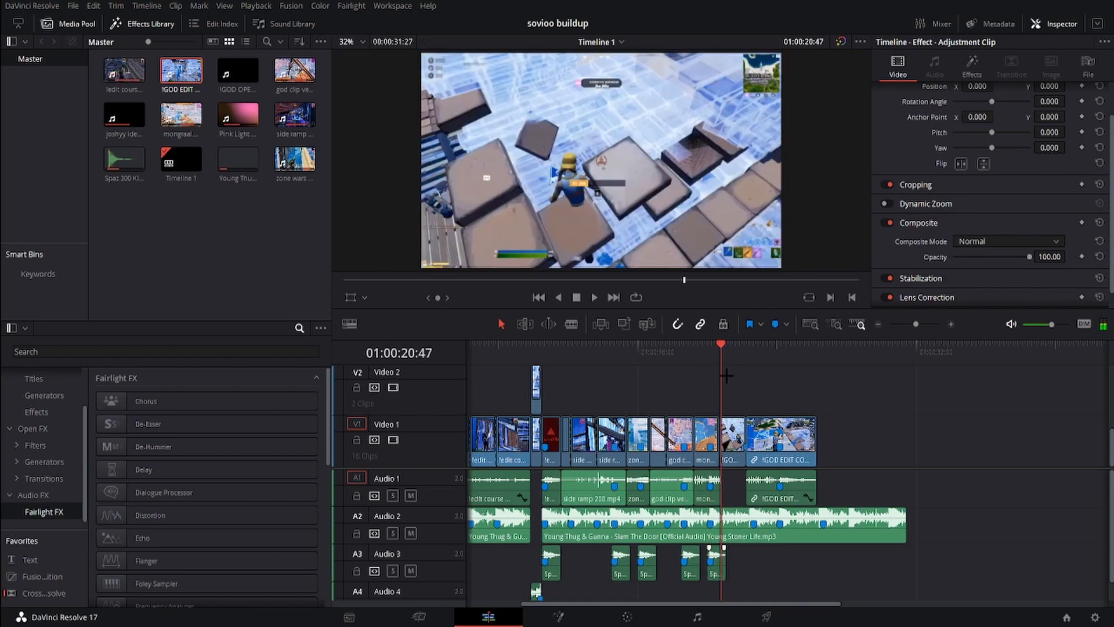
pyautogui.scroll(2, 722, 375)
pyautogui.click(711, 343)
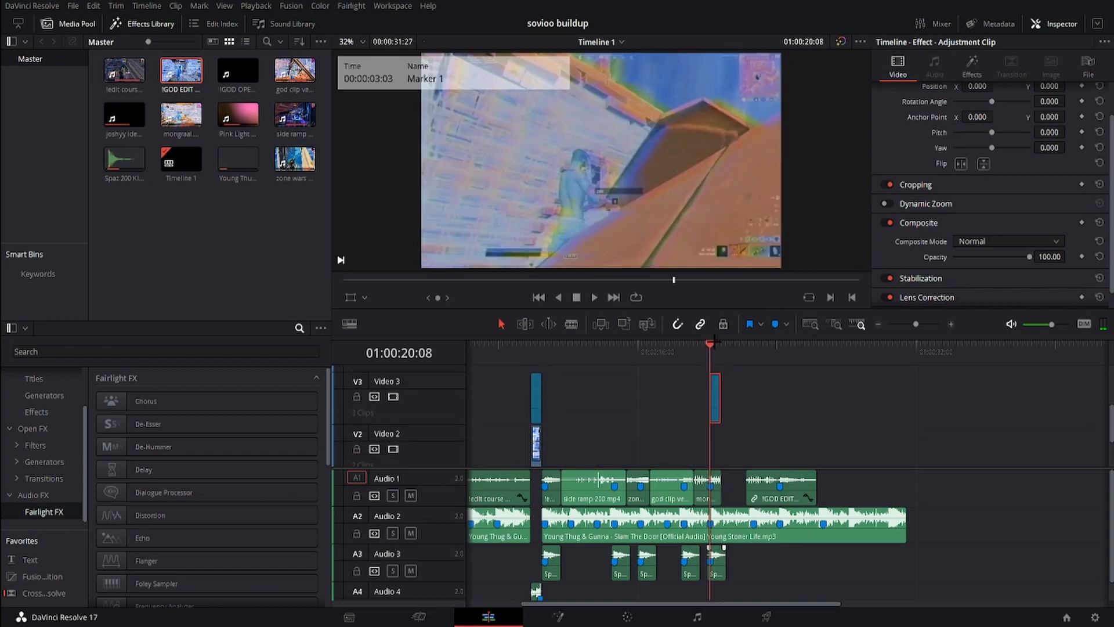
# Step: Shorten the end of the pasted adjustment clip slightly and play back the effect over the mongraal clip
pyautogui.scroll(-2, 759, 419)
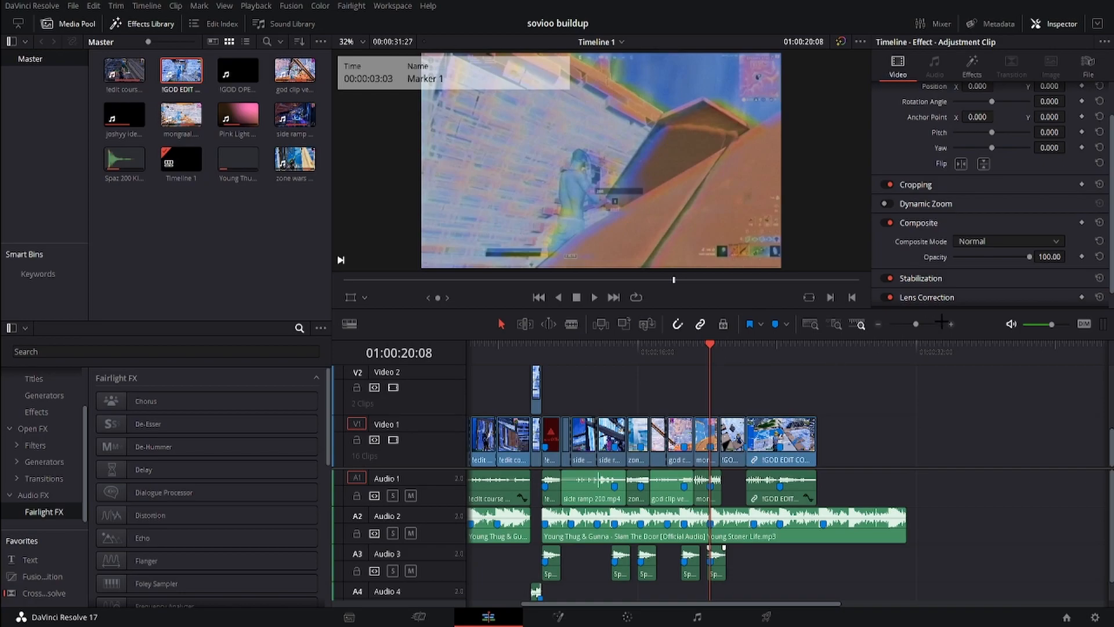
pyautogui.click(951, 324)
pyautogui.scroll(1, 812, 406)
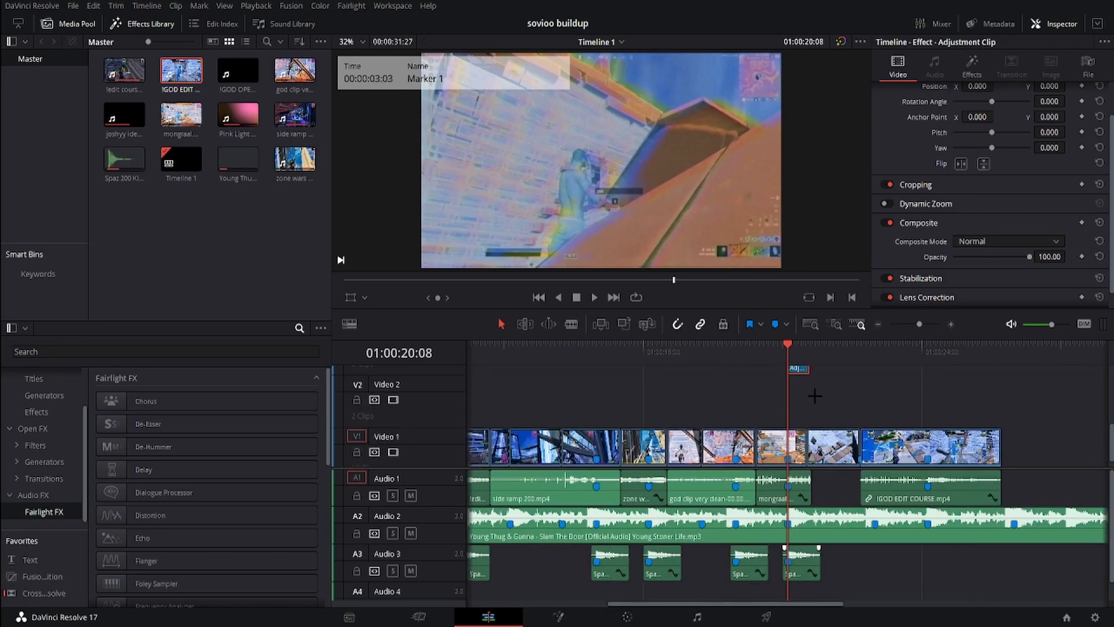
pyautogui.moveTo(806, 368); pyautogui.dragTo(804, 369)
pyautogui.press('space')
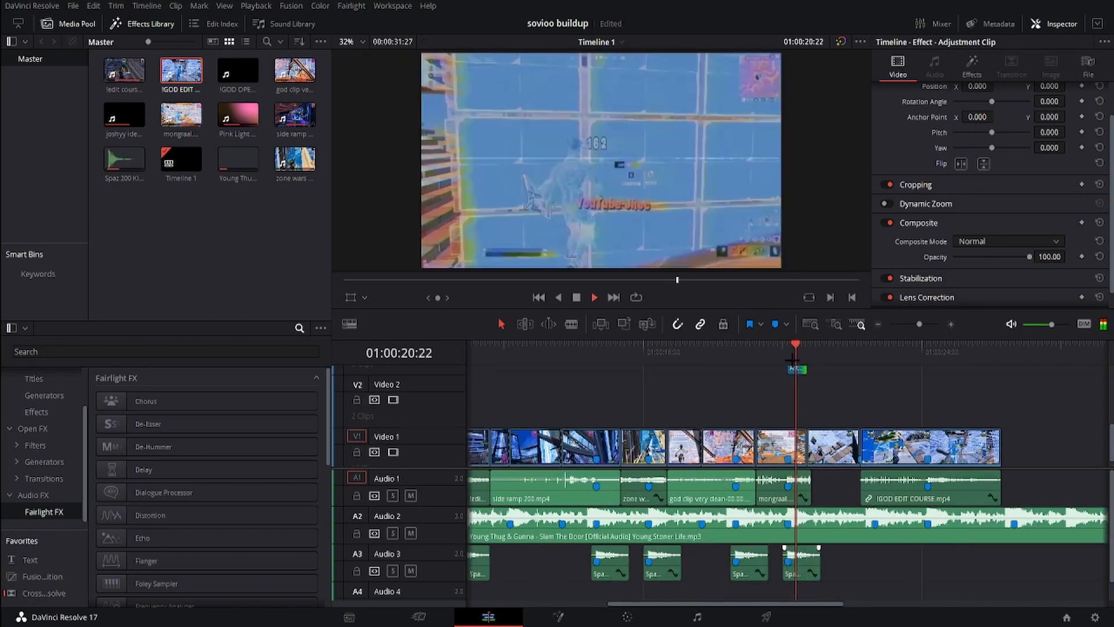
pyautogui.scroll(1, 792, 414)
pyautogui.scroll(-1, 821, 388)
pyautogui.scroll(1, 821, 388)
# Step: Paste another copy of the adjustment clip on Video 3 at 01:00:20:50, just after the first one
pyautogui.click(811, 347)
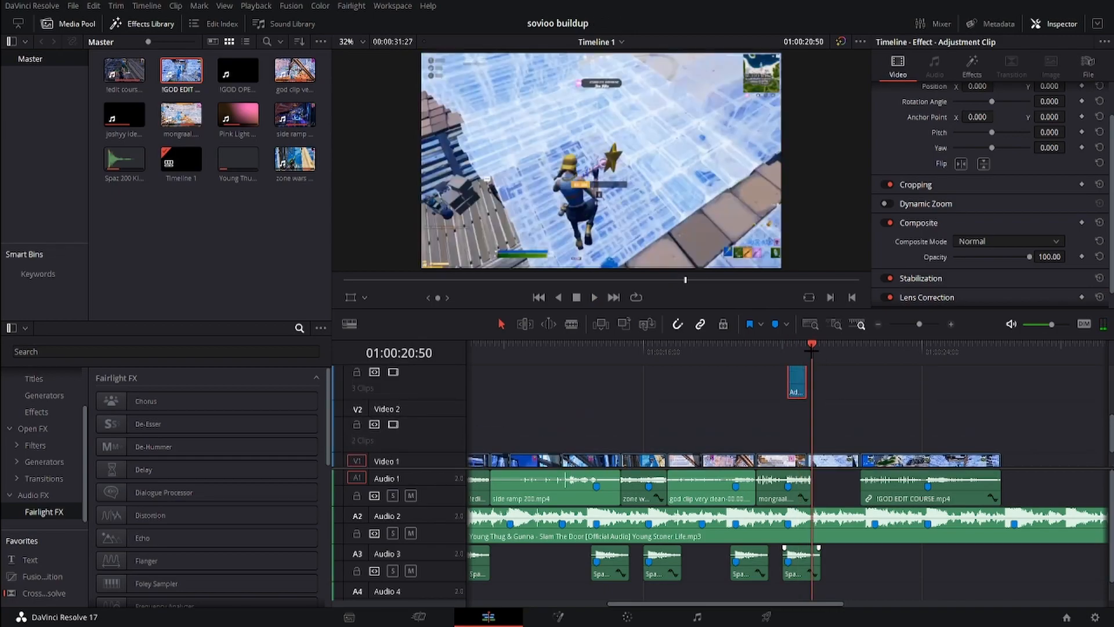
pyautogui.hotkey('ctrl', 'v')
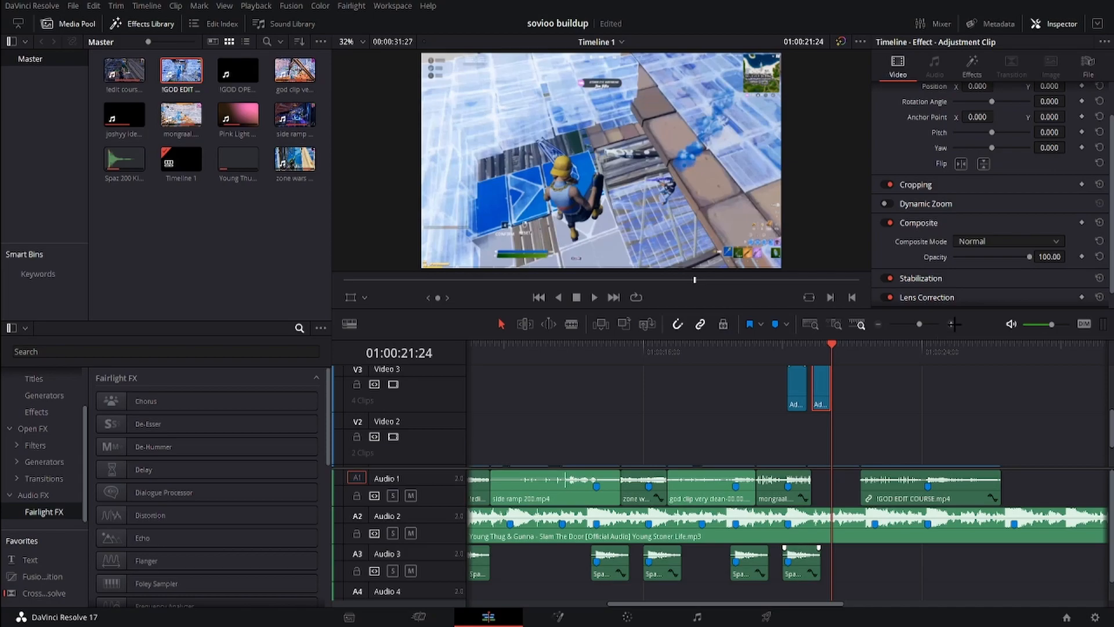
pyautogui.click(952, 325)
pyautogui.scroll(-1, 772, 420)
pyautogui.scroll(1, 749, 420)
# Step: Align the second adjustment clip with the start of the reversed !GOD EDIT COURSE piece and extend it to that piece's end
pyautogui.moveTo(735, 401); pyautogui.dragTo(738, 401)
pyautogui.moveTo(720, 347); pyautogui.dragTo(740, 347)
pyautogui.scroll(-2, 783, 427)
pyautogui.scroll(1, 783, 427)
pyautogui.click(764, 379)
pyautogui.moveTo(780, 381); pyautogui.dragTo(846, 382)
pyautogui.press('space')
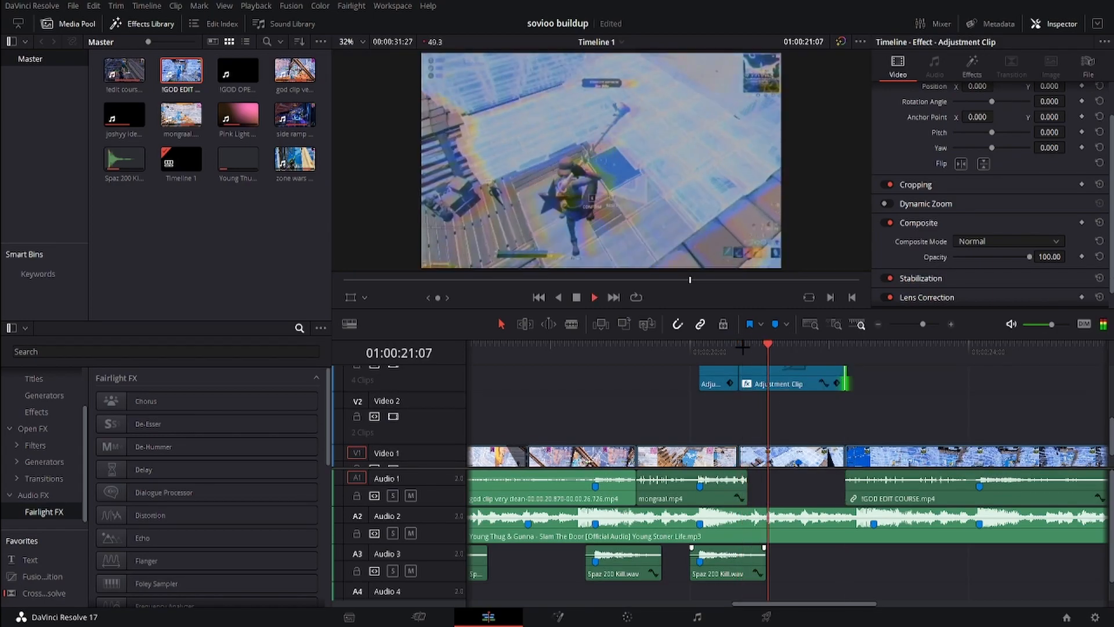
pyautogui.scroll(-2, 806, 398)
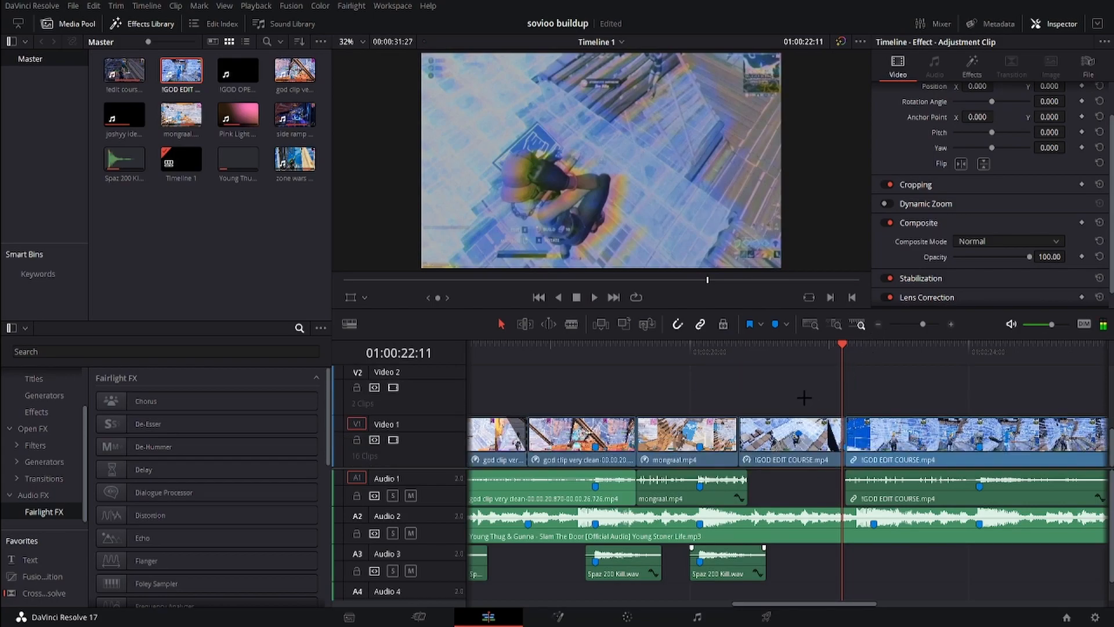
# Step: Set the opacity of the reversed !GOD EDIT COURSE piece to 20 and play back the darkened rewind
pyautogui.scroll(2, 801, 395)
pyautogui.click(783, 350)
pyautogui.scroll(-2, 804, 421)
pyautogui.scroll(2, 806, 435)
pyautogui.scroll(-2, 796, 441)
pyautogui.click(801, 436)
pyautogui.moveTo(1030, 256); pyautogui.dragTo(973, 257)
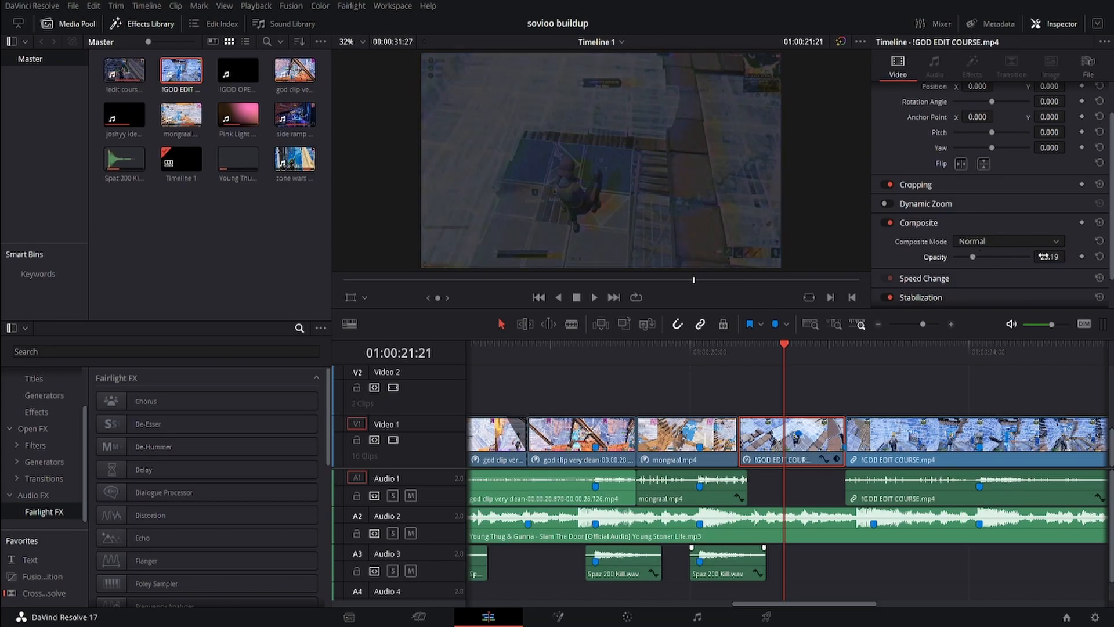
pyautogui.press('Return')
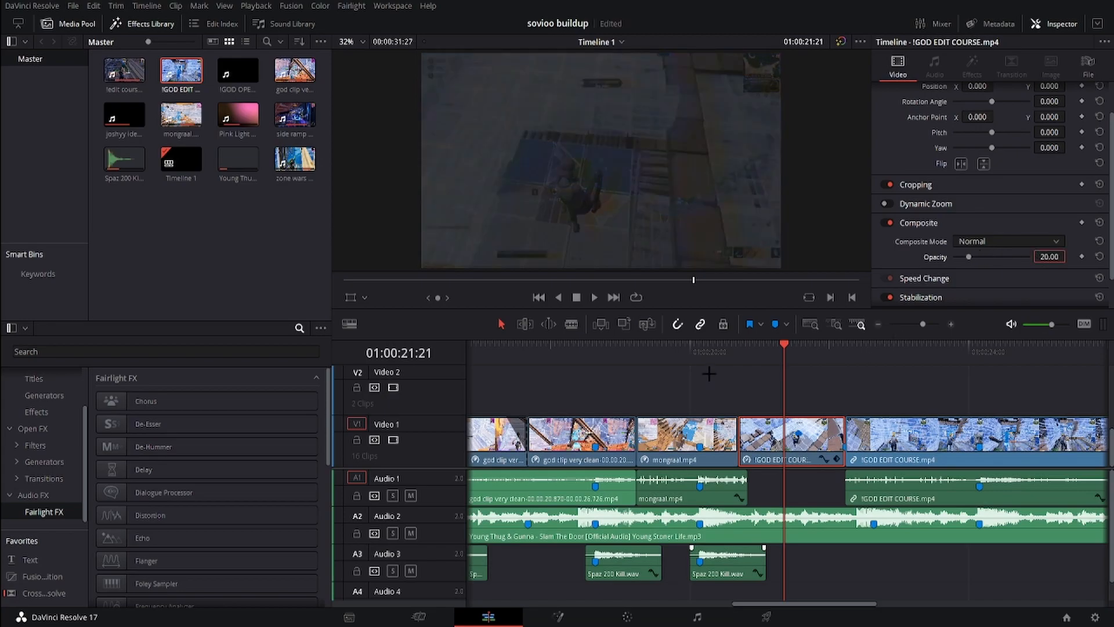
pyautogui.click(713, 344)
pyautogui.press('space')
# Step: Copy the Pink Light Leak clip on Video 4 from the intro and paste it at the playhead near the last gameplay clip
pyautogui.click(878, 326)
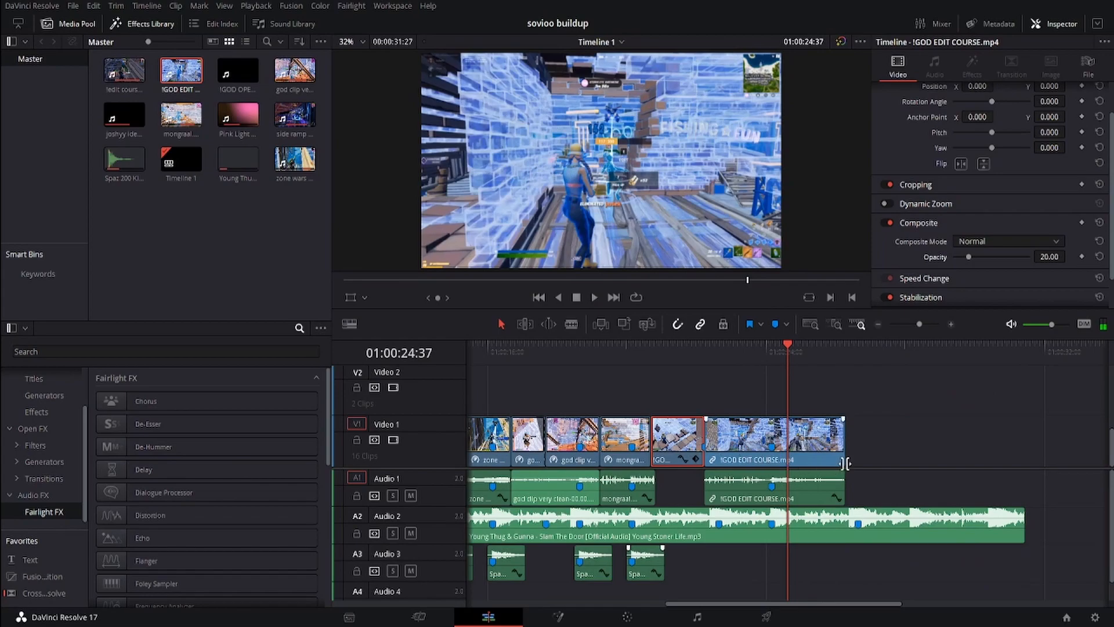
pyautogui.click(879, 323)
pyautogui.scroll(3, 483, 406)
pyautogui.click(484, 400)
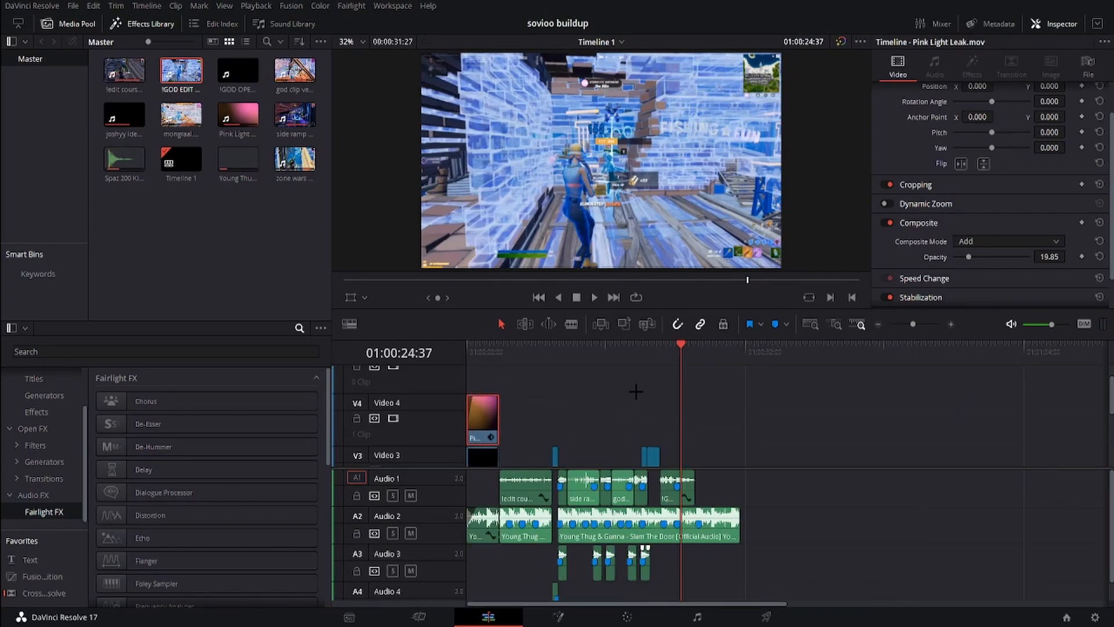
pyautogui.click(680, 348)
pyautogui.hotkey('ctrl', 'v')
pyautogui.click(951, 325)
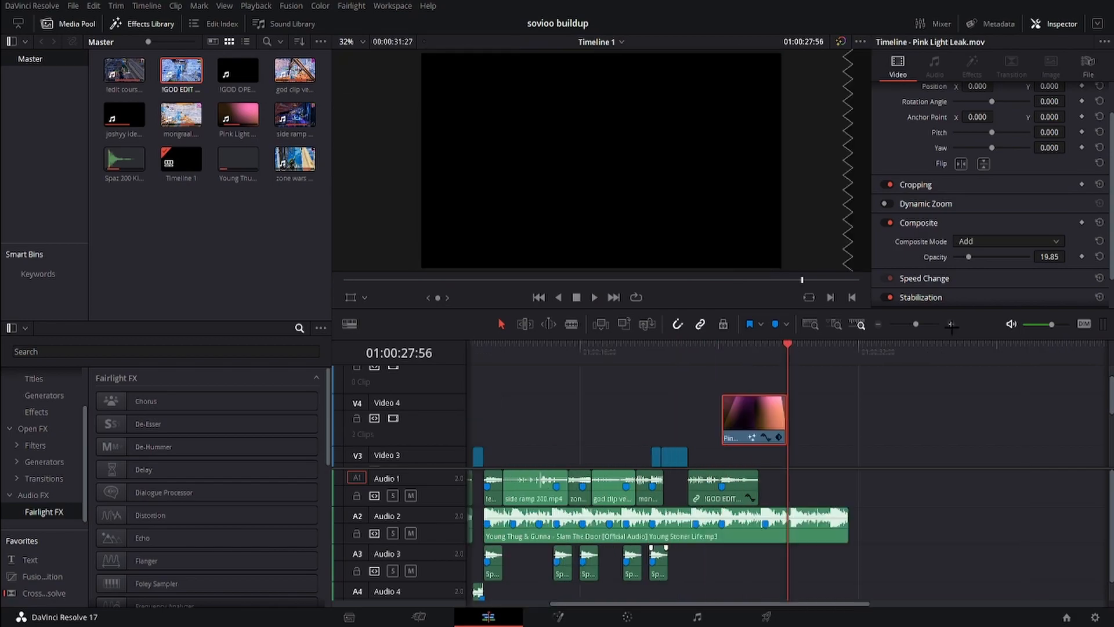
pyautogui.scroll(-7, 722, 470)
pyautogui.scroll(1, 730, 483)
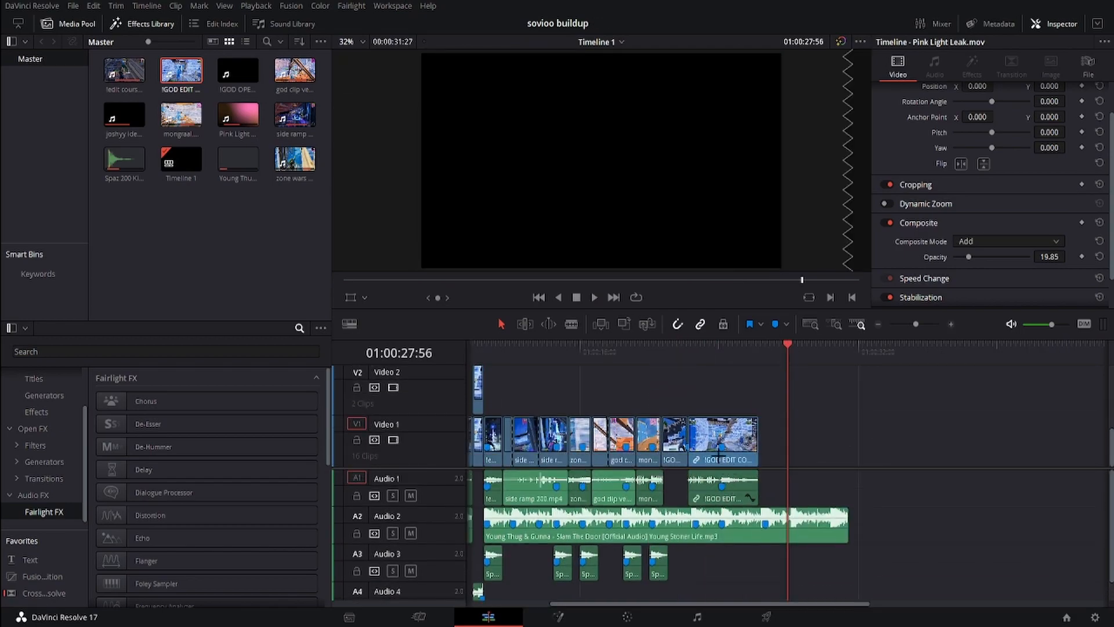
# Step: Move the pasted light leak so it starts above the beginning of the reversed !GOD EDIT COURSE piece
pyautogui.scroll(3, 714, 408)
pyautogui.moveTo(747, 368); pyautogui.dragTo(688, 417)
pyautogui.scroll(-5, 665, 361)
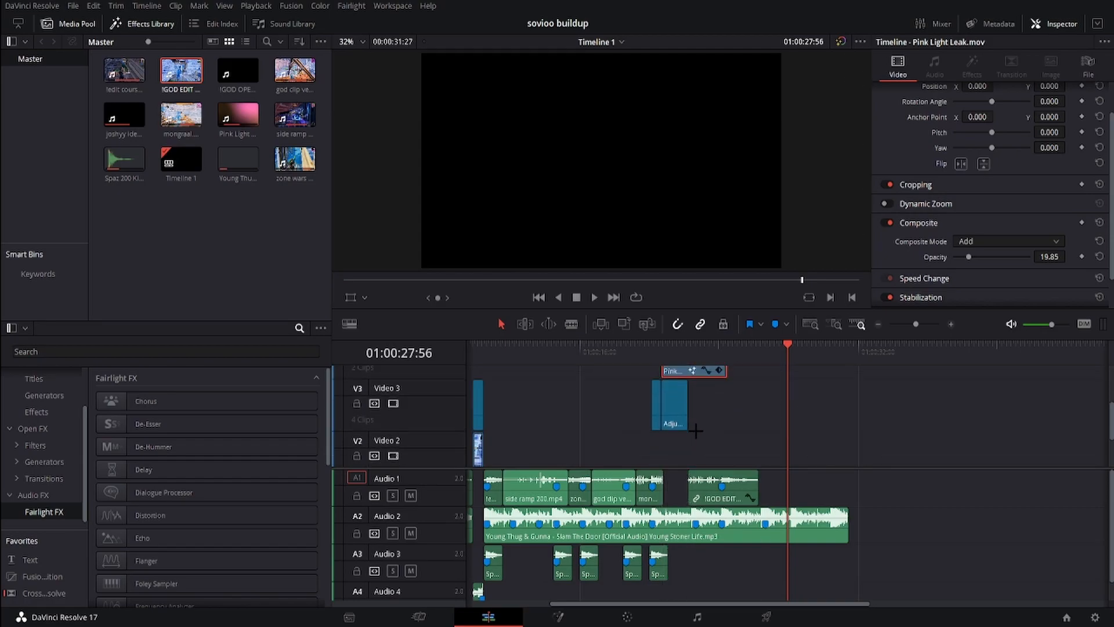
pyautogui.scroll(4, 667, 369)
pyautogui.scroll(-1, 669, 375)
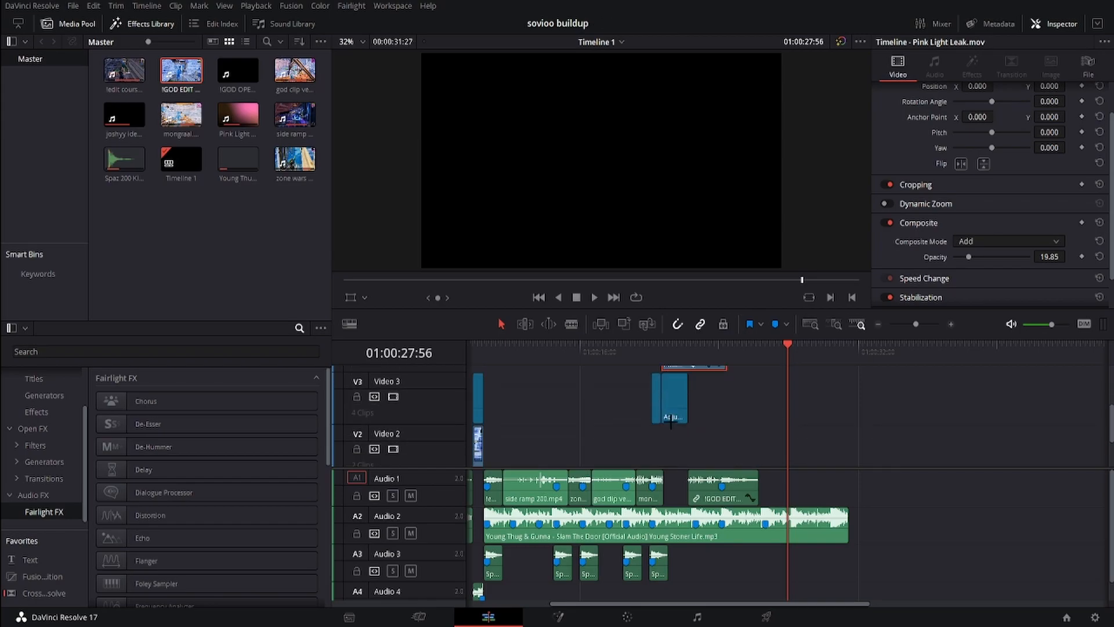
# Step: Put both adjustment clips on Video 2 and the light leak on Video 3, trimming the leak to the reversed piece's end
pyautogui.click(950, 324)
pyautogui.moveTo(523, 396); pyautogui.dragTo(580, 409)
pyautogui.scroll(2, 562, 409)
pyautogui.moveTo(666, 425); pyautogui.dragTo(589, 427)
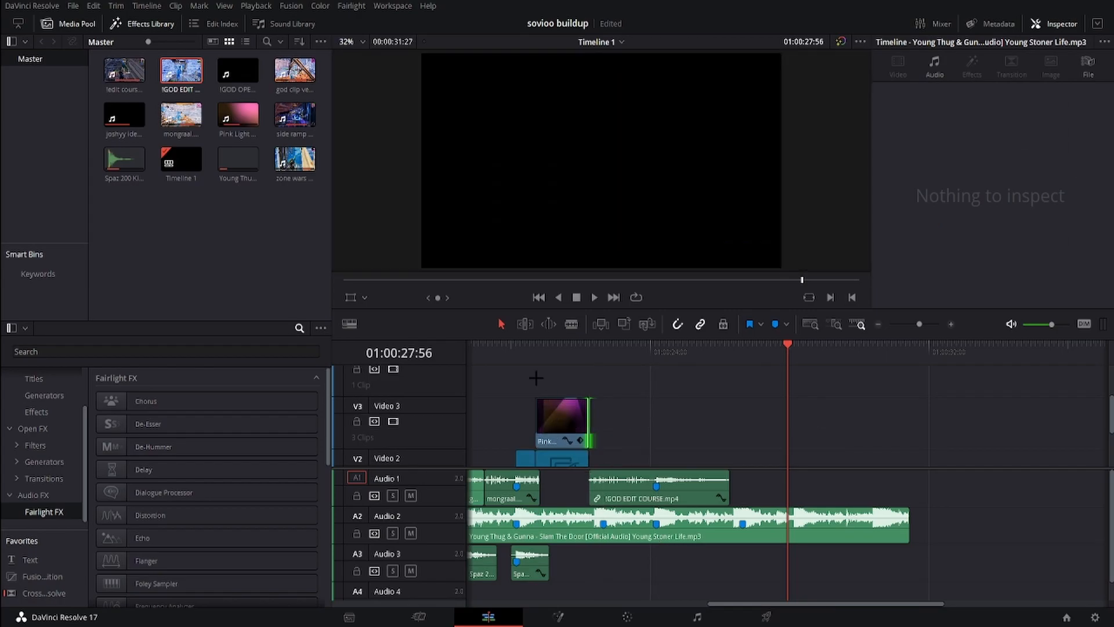
pyautogui.click(539, 342)
pyautogui.press('space')
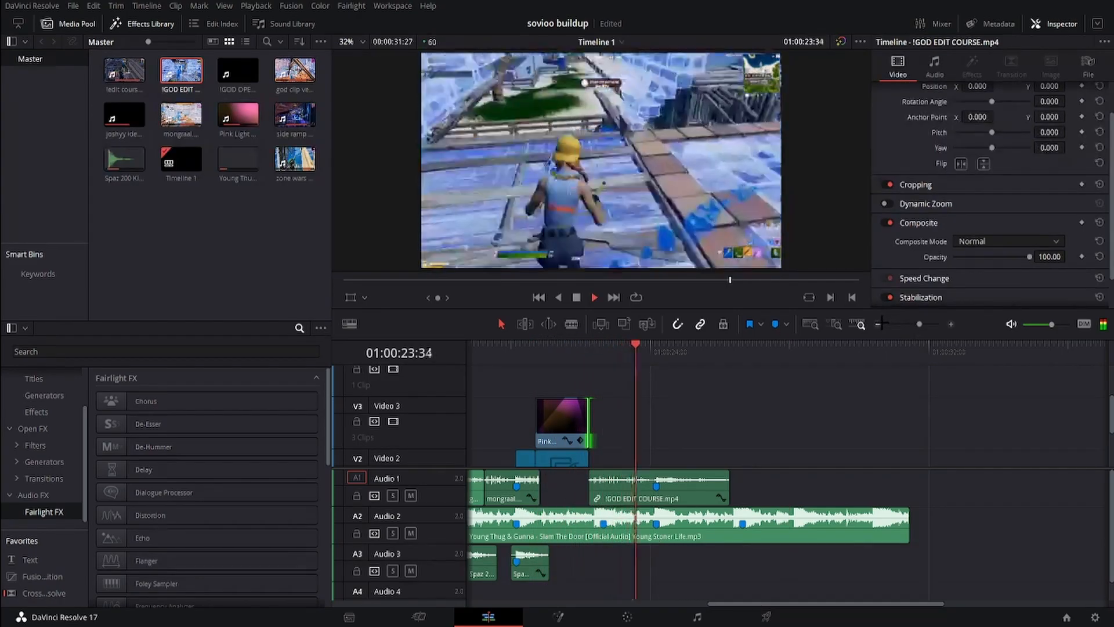
pyautogui.scroll(-2, 570, 416)
pyautogui.press('space')
# Step: Set the opacity of the reversed !GOD EDIT COURSE piece to 50 and play back the rewind
pyautogui.click(569, 344)
pyautogui.scroll(-4, 569, 426)
pyautogui.click(568, 436)
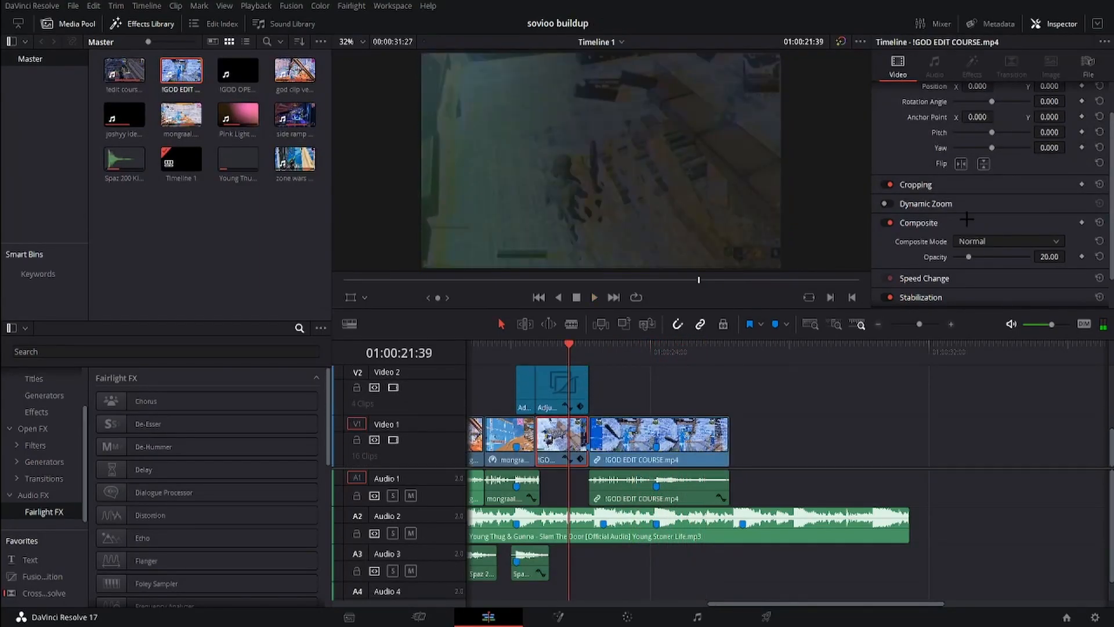
pyautogui.click(1047, 260)
pyautogui.write('50')
pyautogui.press('Return')
pyautogui.click(535, 357)
pyautogui.press('space')
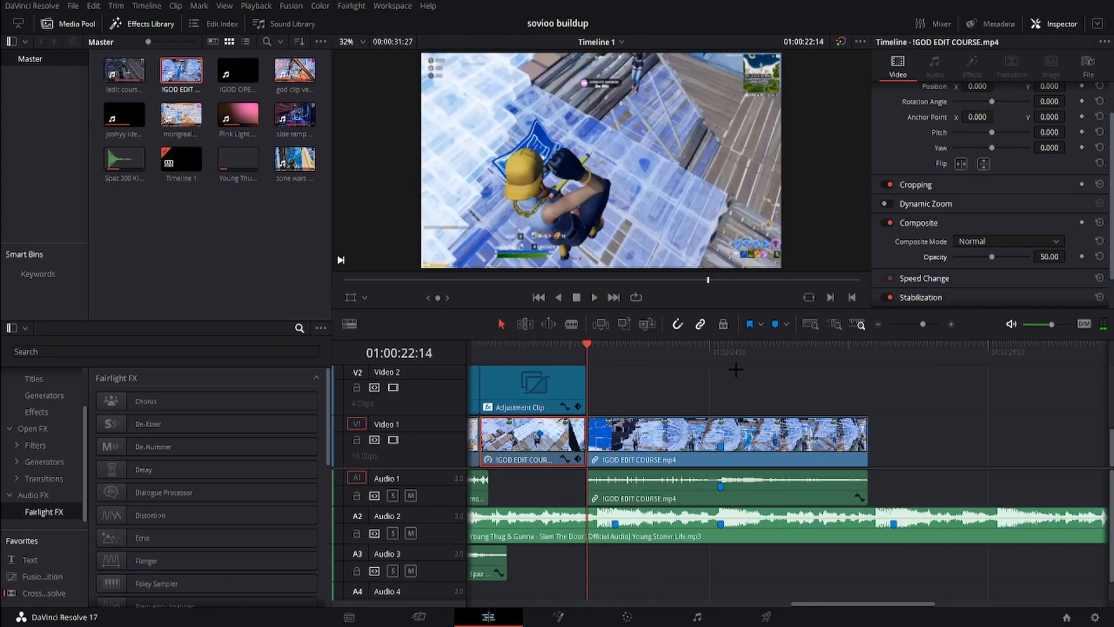
# Step: Unlink the audio of the last !GOD EDIT COURSE piece and show the retime controls on its video
pyautogui.click(722, 356)
pyautogui.press('space')
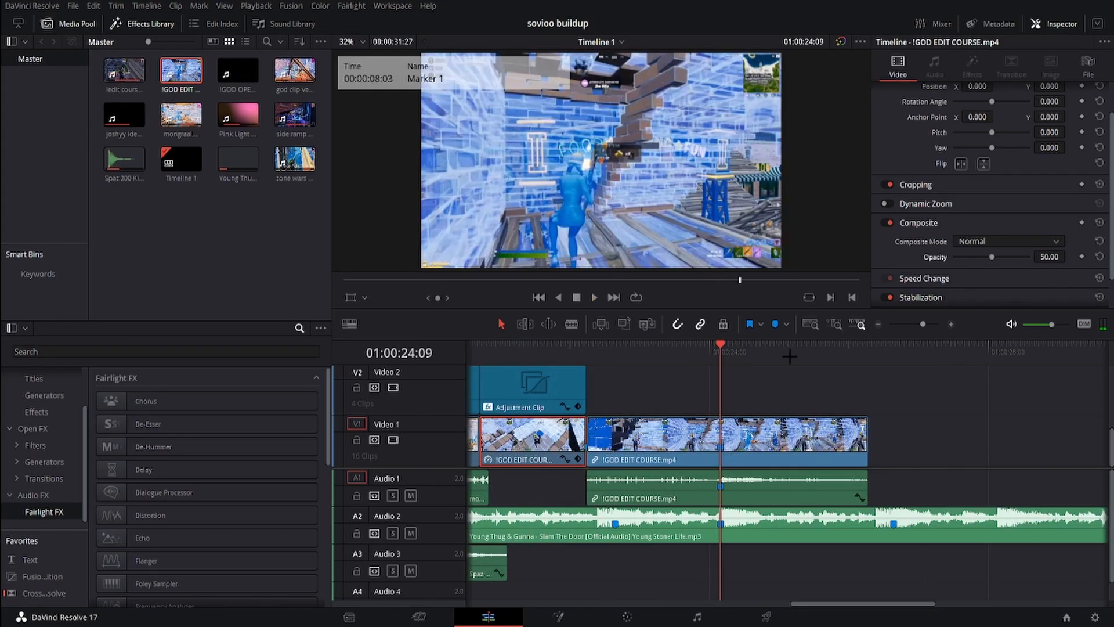
pyautogui.click(948, 324)
pyautogui.click(844, 435)
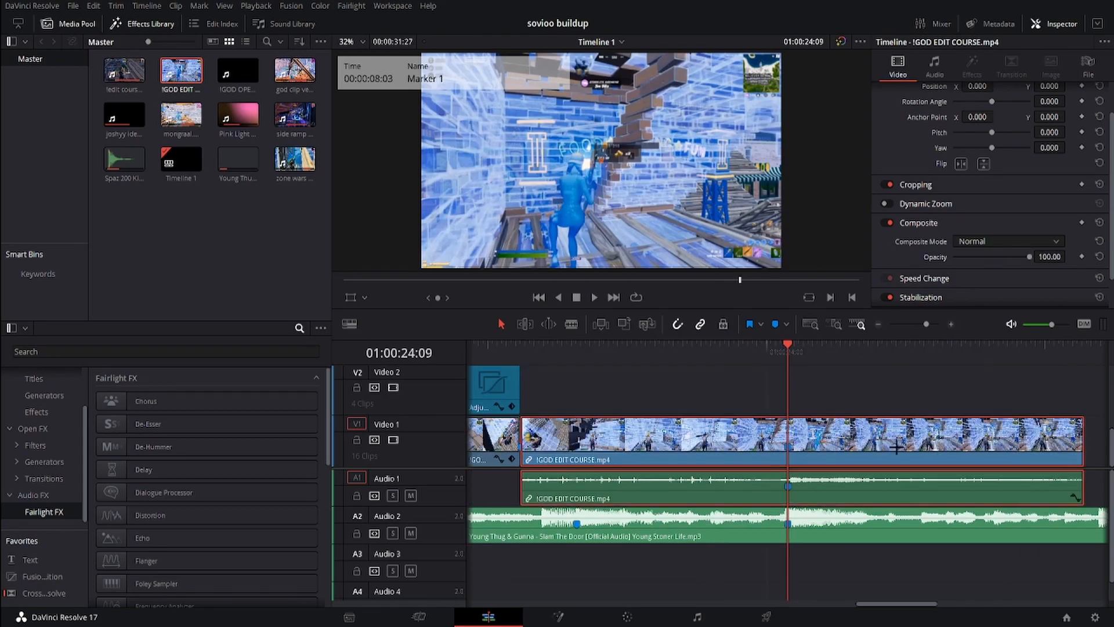
pyautogui.hotkey('ctrl', 'alt', 'l')
pyautogui.hotkey('ctrl', 'r')
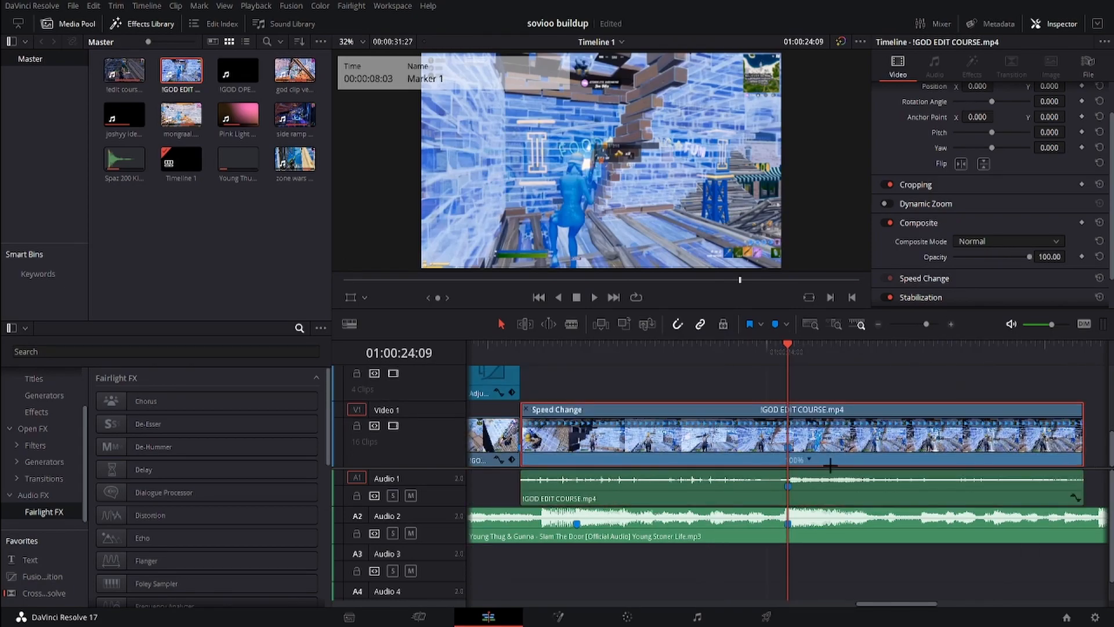
# Step: Add speed points to the last !GOD EDIT COURSE piece at 01:00:24:09, 01:00:23:55 and 01:00:24:02
pyautogui.click(827, 474)
pyautogui.moveTo(772, 353); pyautogui.dragTo(755, 352)
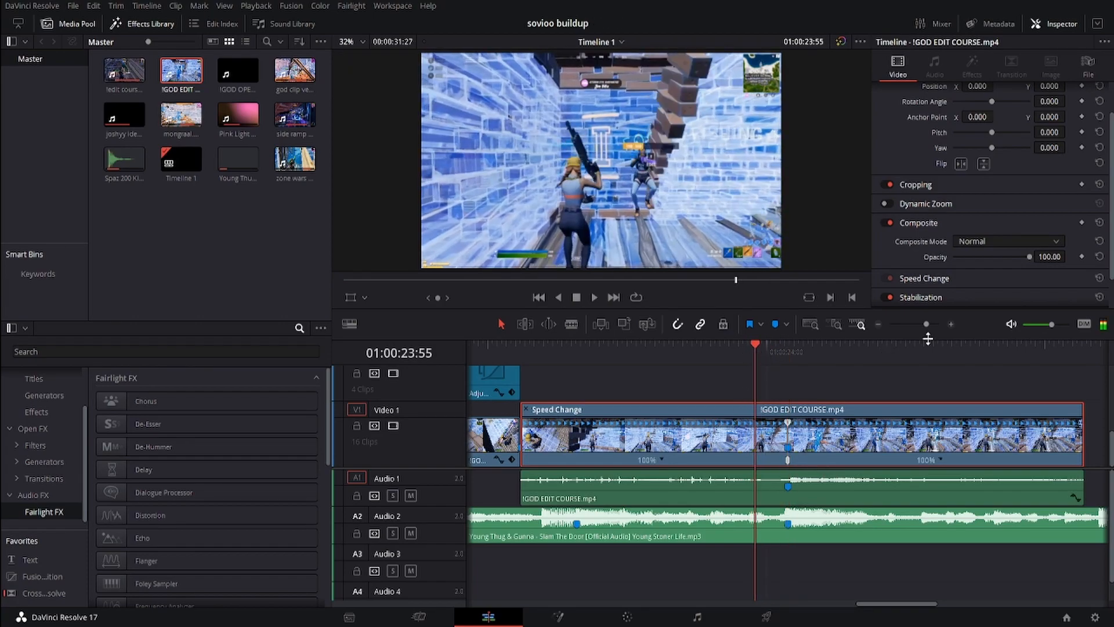
pyautogui.click(954, 324)
pyautogui.click(634, 477)
pyautogui.moveTo(819, 352); pyautogui.dragTo(820, 353)
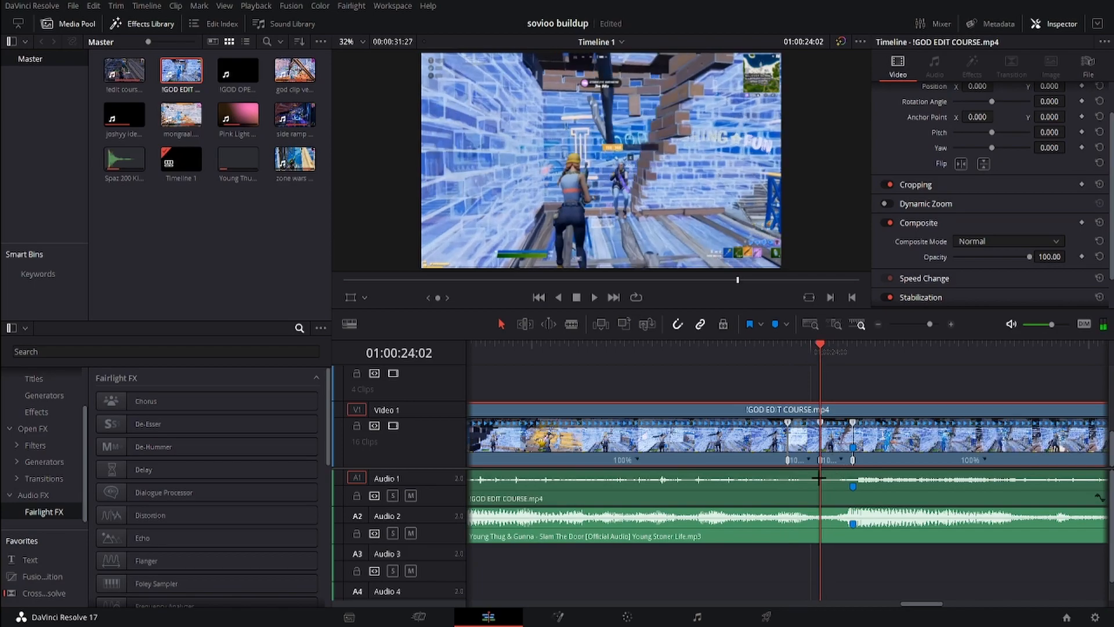
# Step: Slow the segment between the first two speed points to 50% and speed up the segment right after it
pyautogui.click(917, 534)
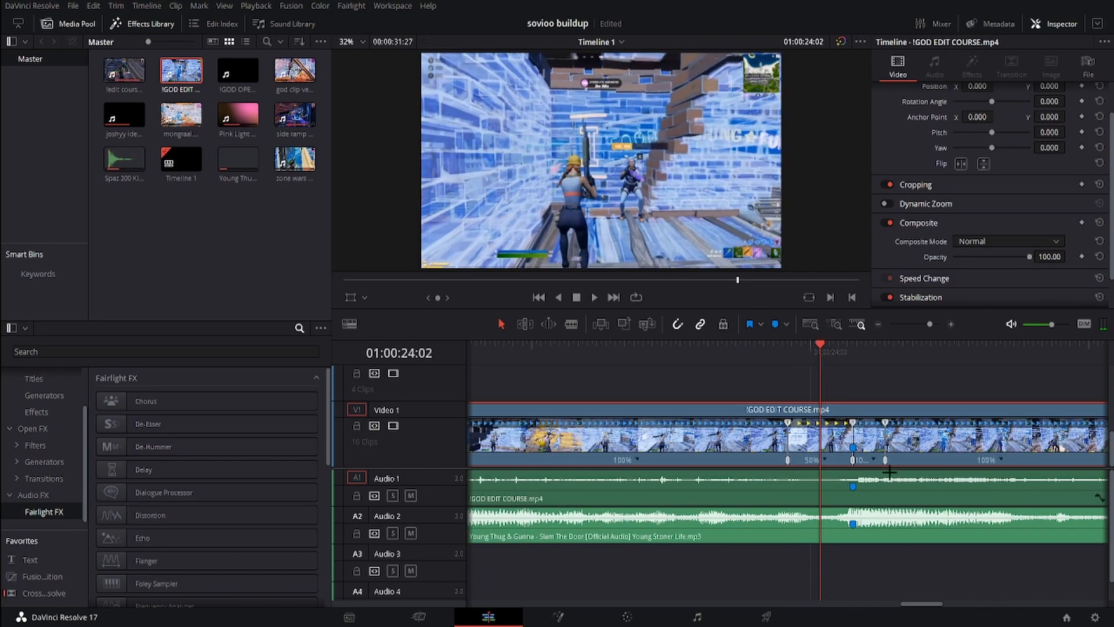
pyautogui.click(996, 600)
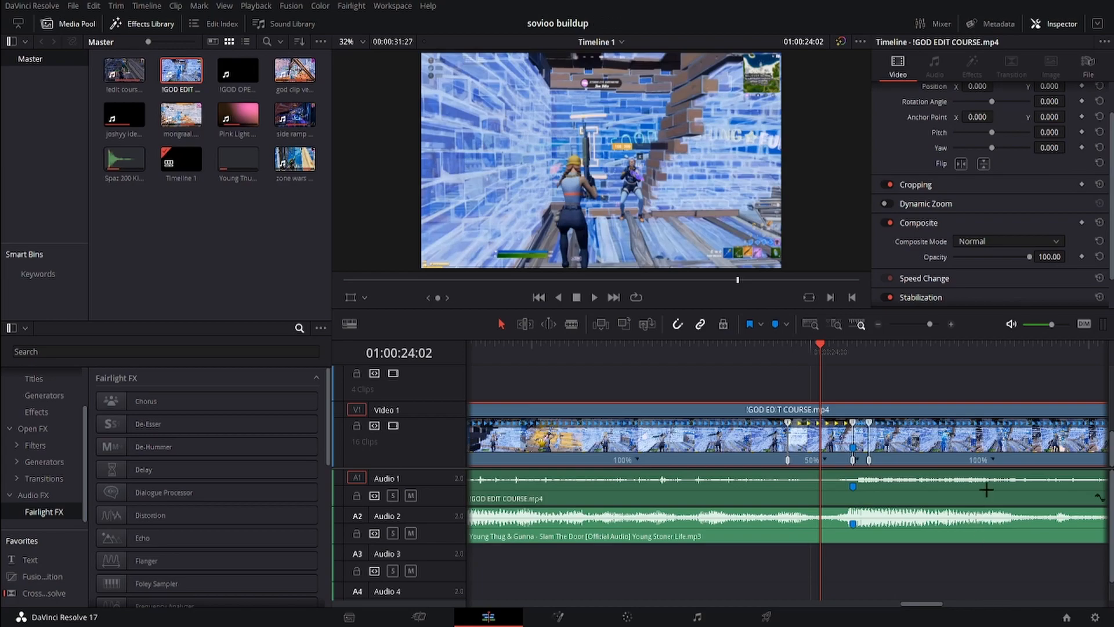
# Step: Set the last segment of the !GOD EDIT COURSE piece to 75%, then move its middle speed point earlier so the hit meets the beat at 01:00:24:09
pyautogui.click(975, 546)
pyautogui.click(856, 345)
pyautogui.moveTo(852, 460); pyautogui.dragTo(822, 458)
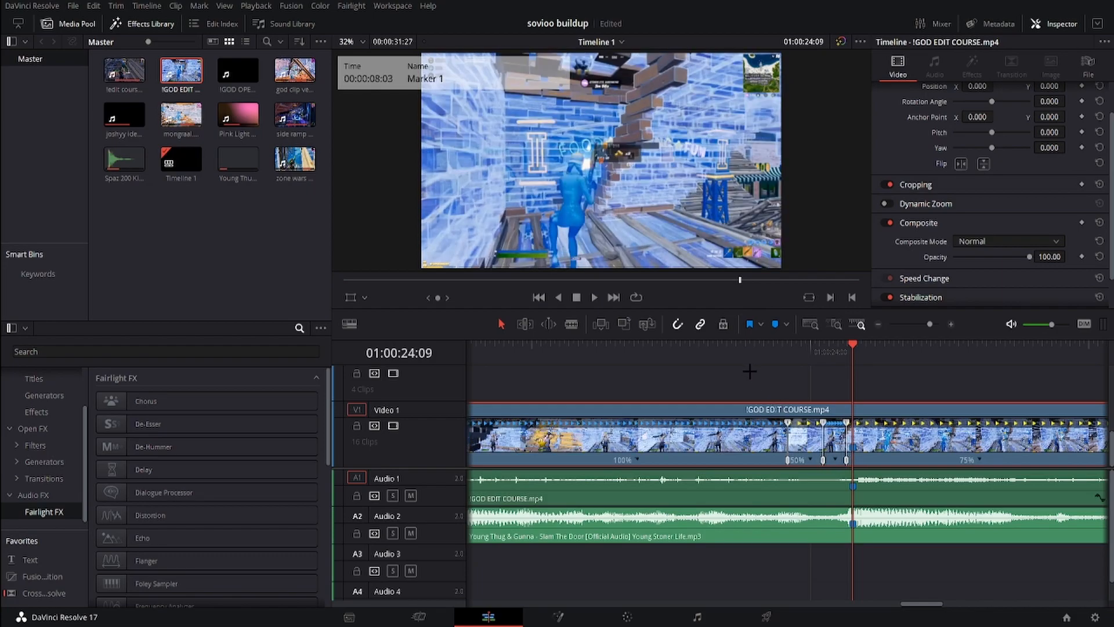
pyautogui.click(737, 348)
pyautogui.press('space')
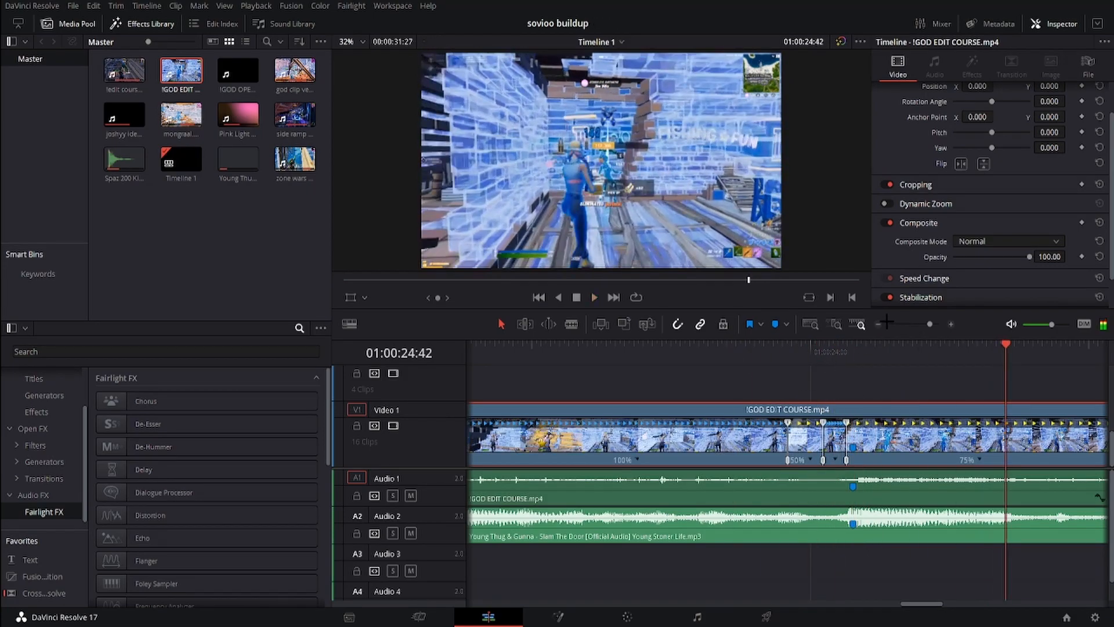
pyautogui.click(878, 322)
pyautogui.click(656, 350)
pyautogui.press('space')
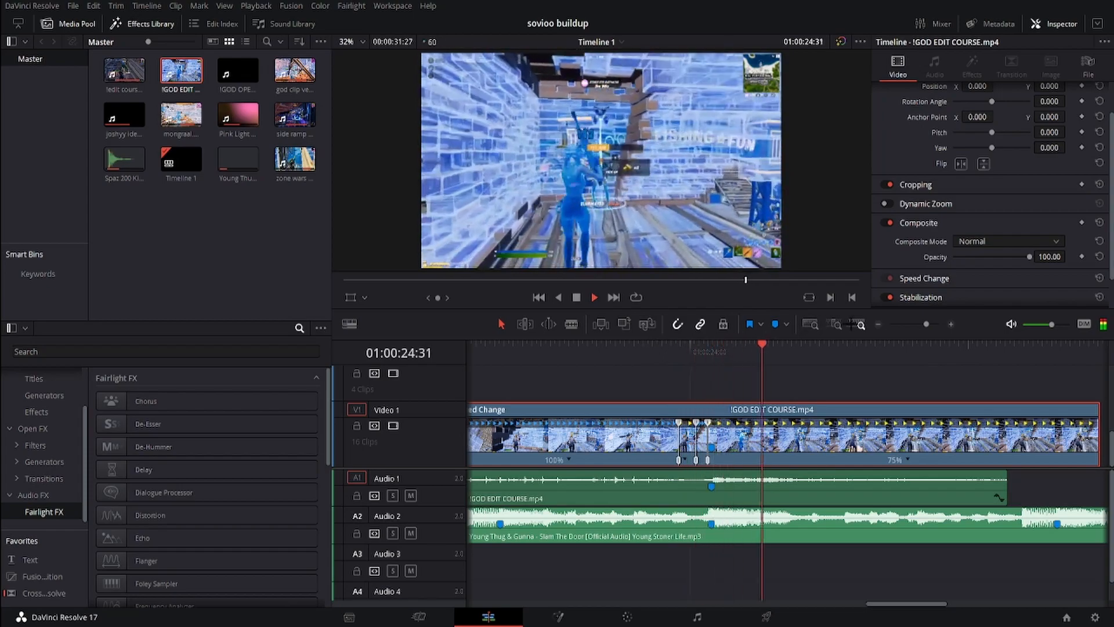
pyautogui.click(878, 324)
pyautogui.press('space')
# Step: Trim the end of the last !GOD EDIT COURSE piece's video and audio to the same point shortly after the hit and close its retime controls
pyautogui.moveTo(925, 444); pyautogui.dragTo(785, 443)
pyautogui.moveTo(878, 493); pyautogui.dragTo(784, 493)
pyautogui.click(702, 350)
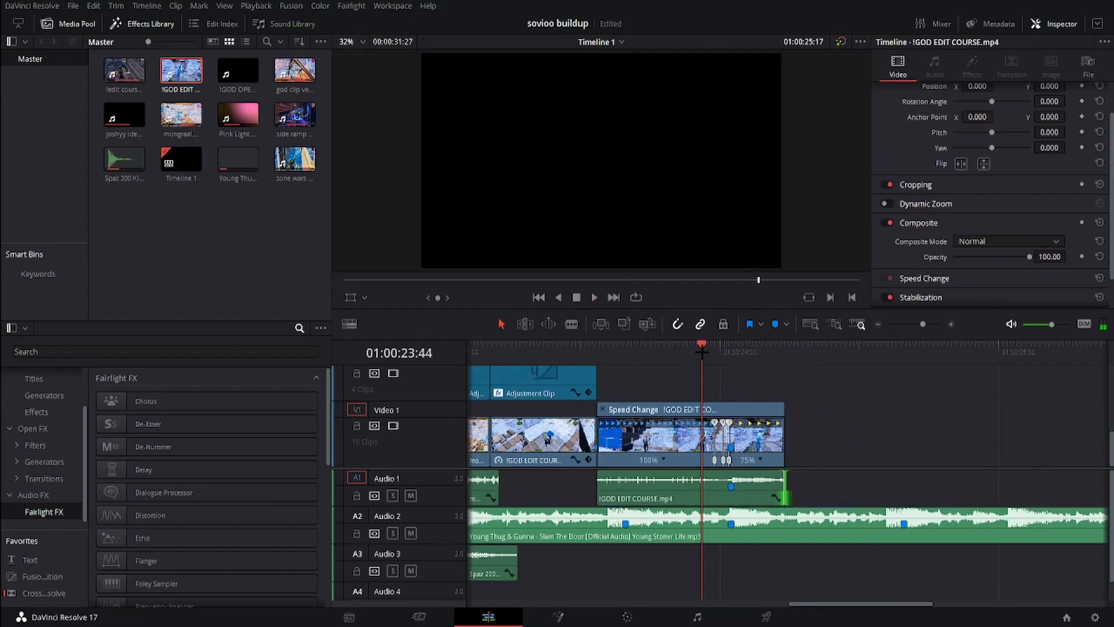
pyautogui.press('space')
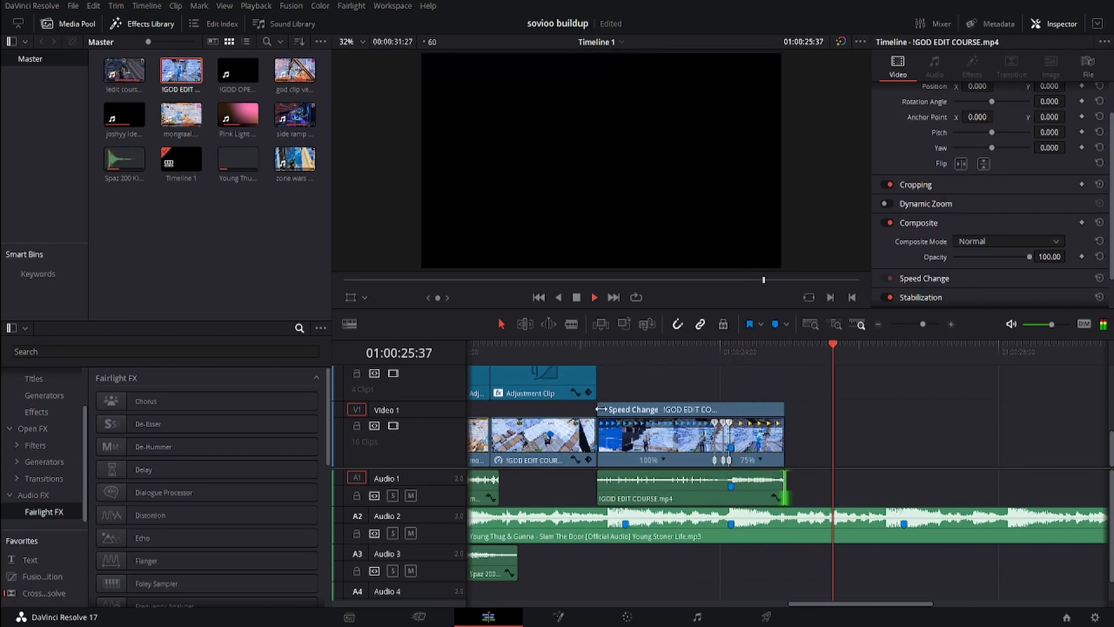
pyautogui.click(602, 409)
pyautogui.press('space')
# Step: Copy the Spaz 200 Kill sound onto Audio 3, align its marker with the last !GOD EDIT COURSE hit, and play back the result
pyautogui.click(492, 569)
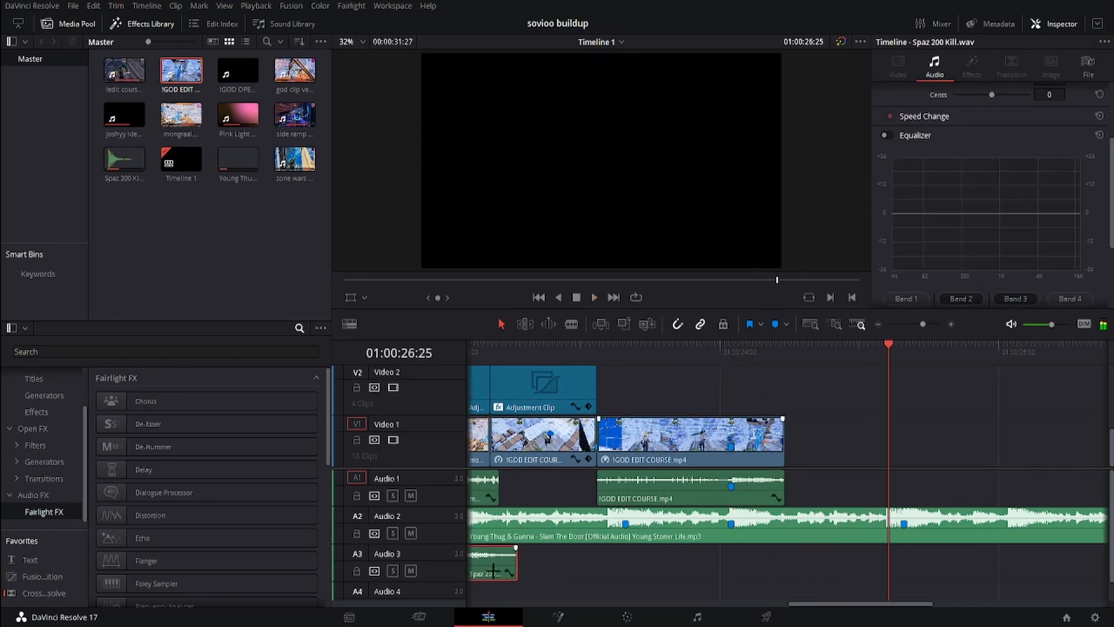
pyautogui.click(733, 357)
pyautogui.hotkey('ctrl', 'v')
pyautogui.moveTo(766, 563)
pyautogui.mouseDown()
pyautogui.moveTo(744, 563)
pyautogui.moveTo(755, 561)
pyautogui.mouseUp()
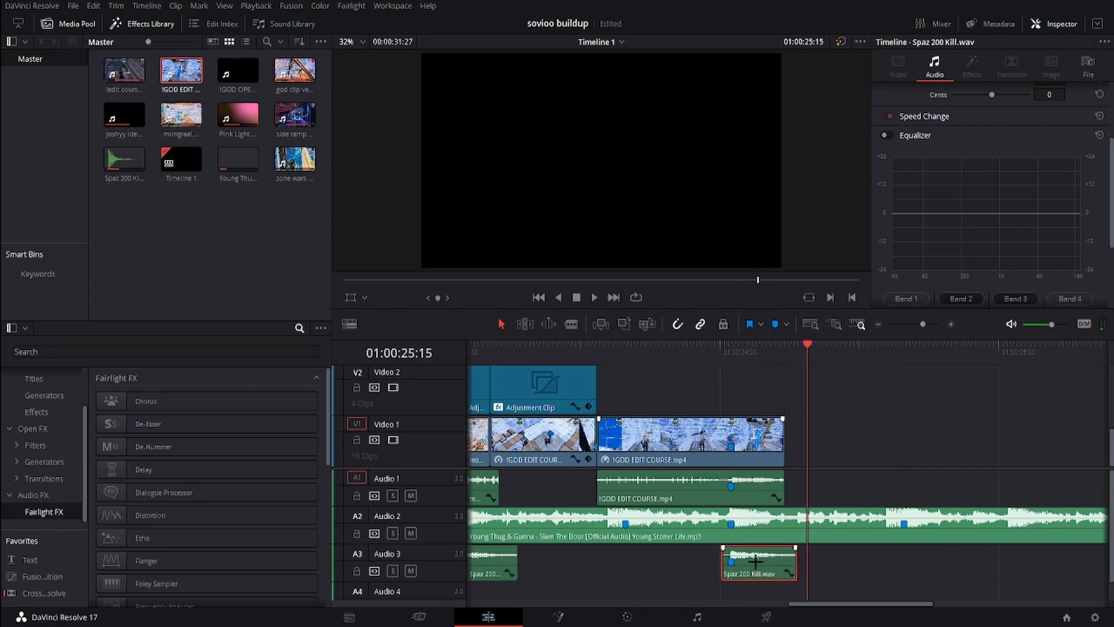
pyautogui.click(703, 356)
pyautogui.press('space')
pyautogui.click(696, 350)
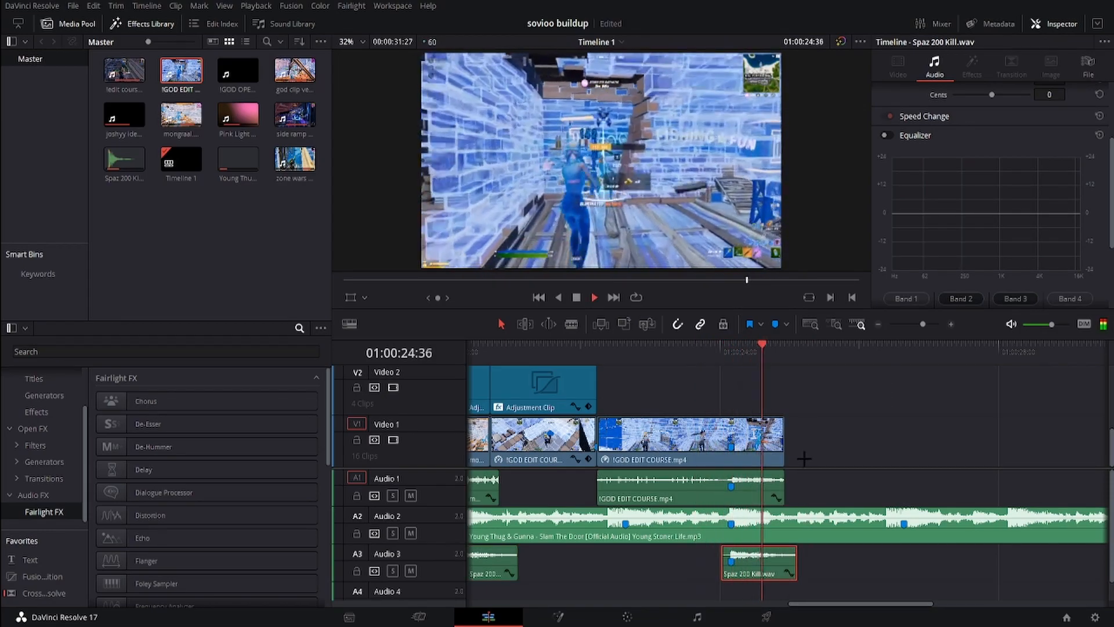
pyautogui.click(878, 325)
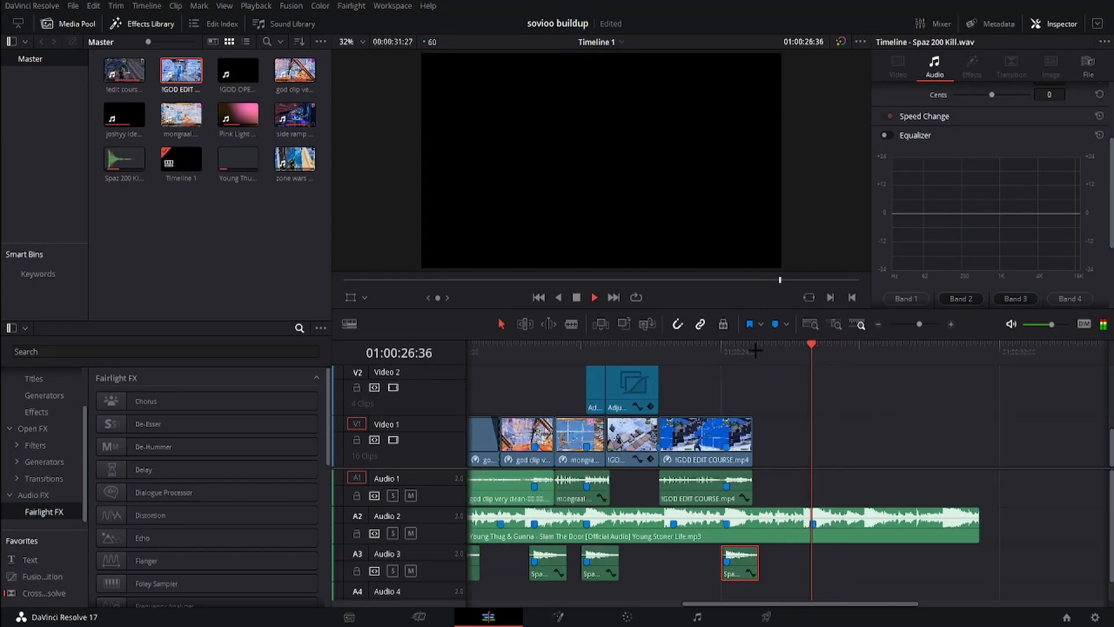
pyautogui.click(723, 351)
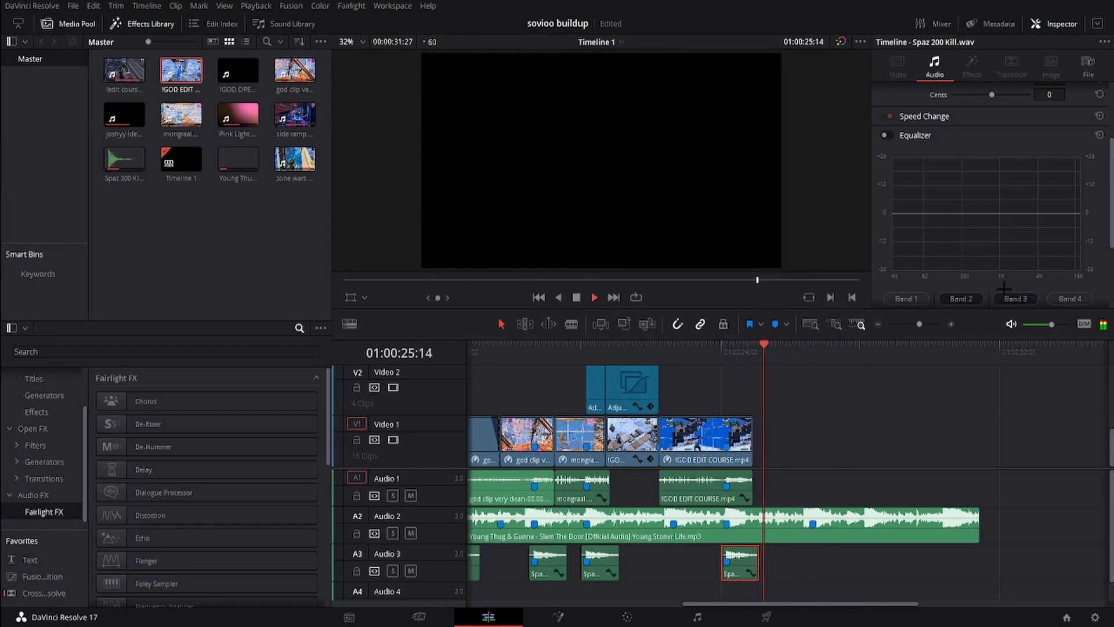
pyautogui.click(951, 325)
pyautogui.press('space')
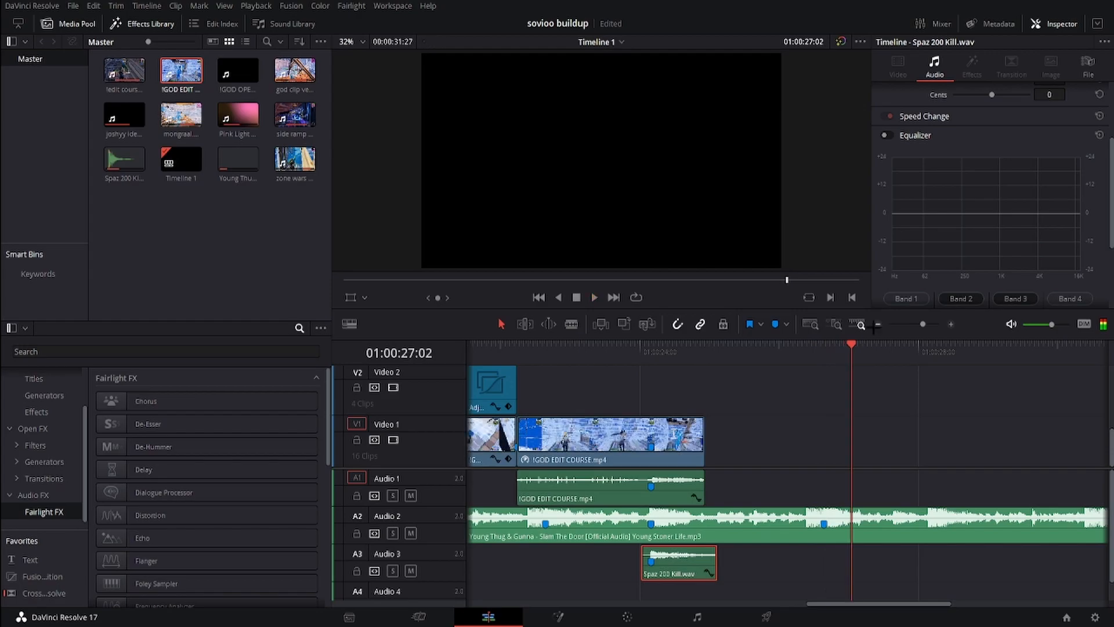
pyautogui.click(642, 354)
pyautogui.press('space')
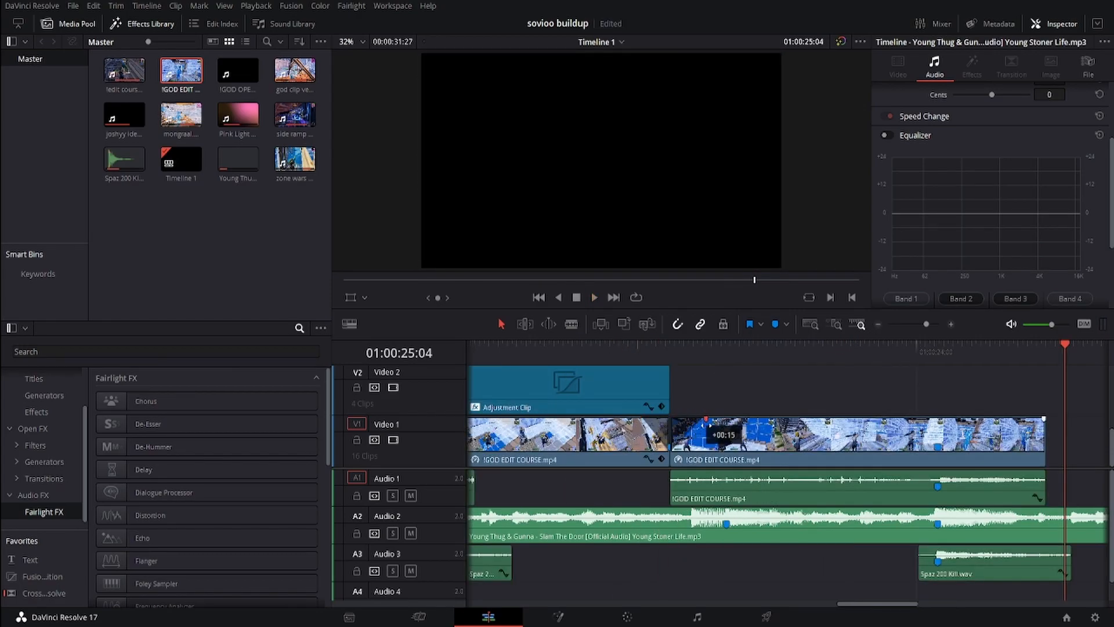
# Step: Add a 15-frame fade-in to the video of the last !GOD EDIT COURSE piece and play back the cut
pyautogui.moveTo(706, 425); pyautogui.dragTo(706, 425)
pyautogui.click(636, 342)
pyautogui.press('space')
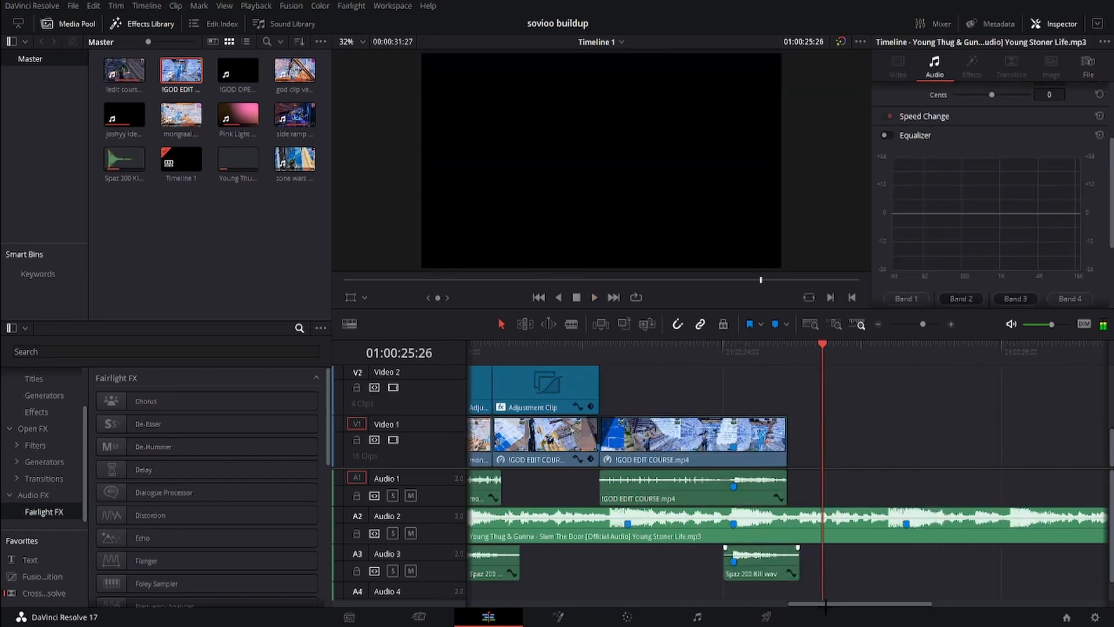
# Step: Add a Cross Dissolve between the last two !GOD EDIT COURSE pieces on Video 1 and play back the transition
pyautogui.moveTo(825, 605); pyautogui.dragTo(802, 603)
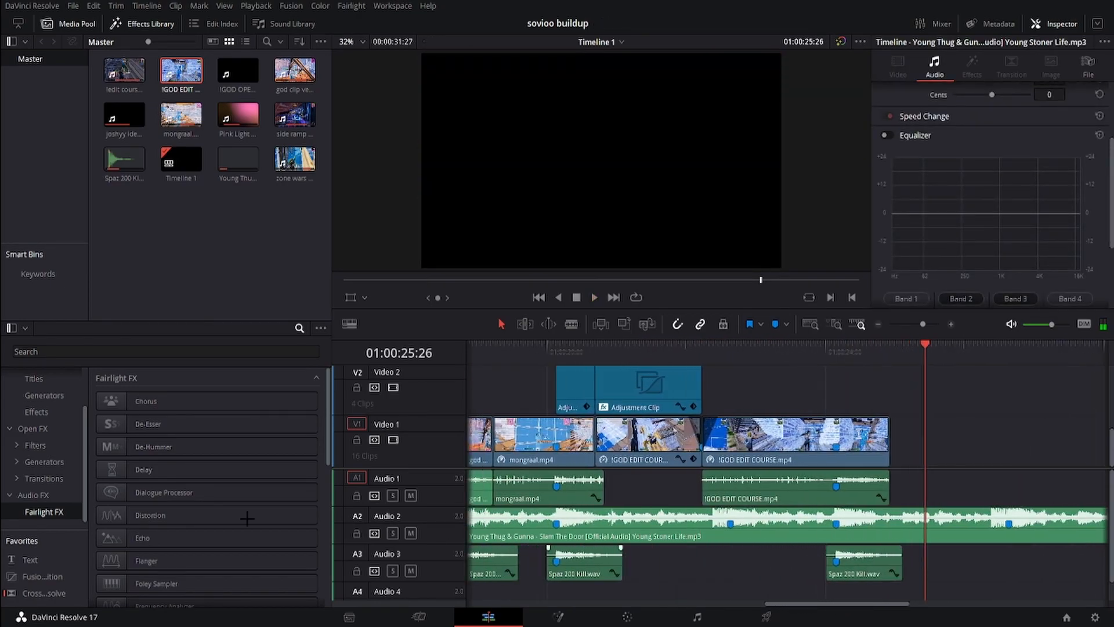
pyautogui.scroll(3, 44, 473)
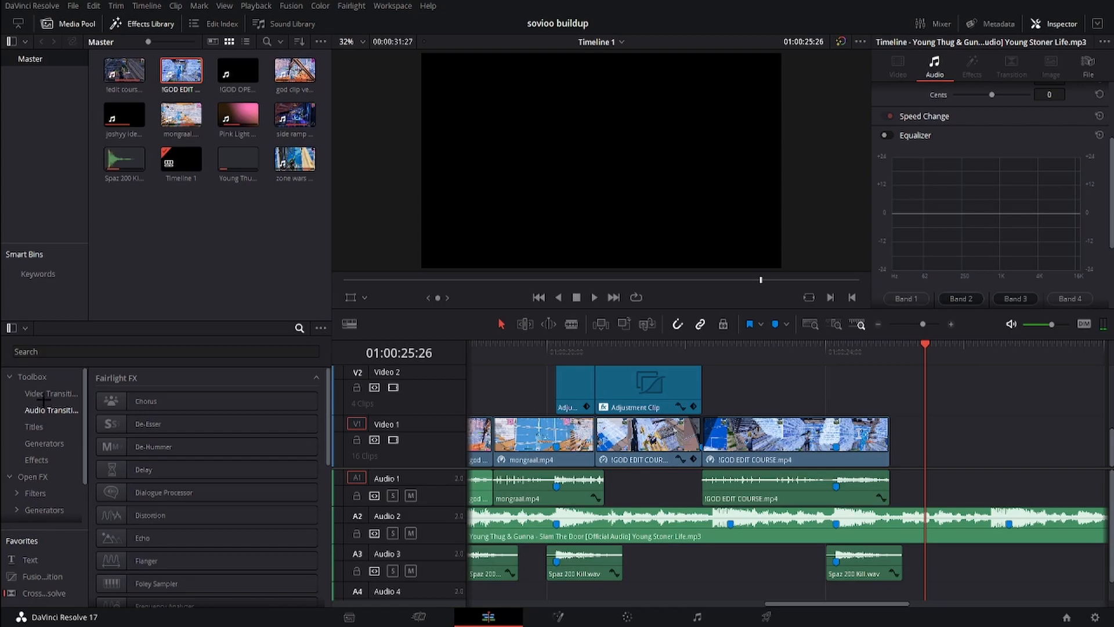
pyautogui.click(51, 394)
pyautogui.click(157, 447)
pyautogui.moveTo(156, 447); pyautogui.dragTo(710, 442)
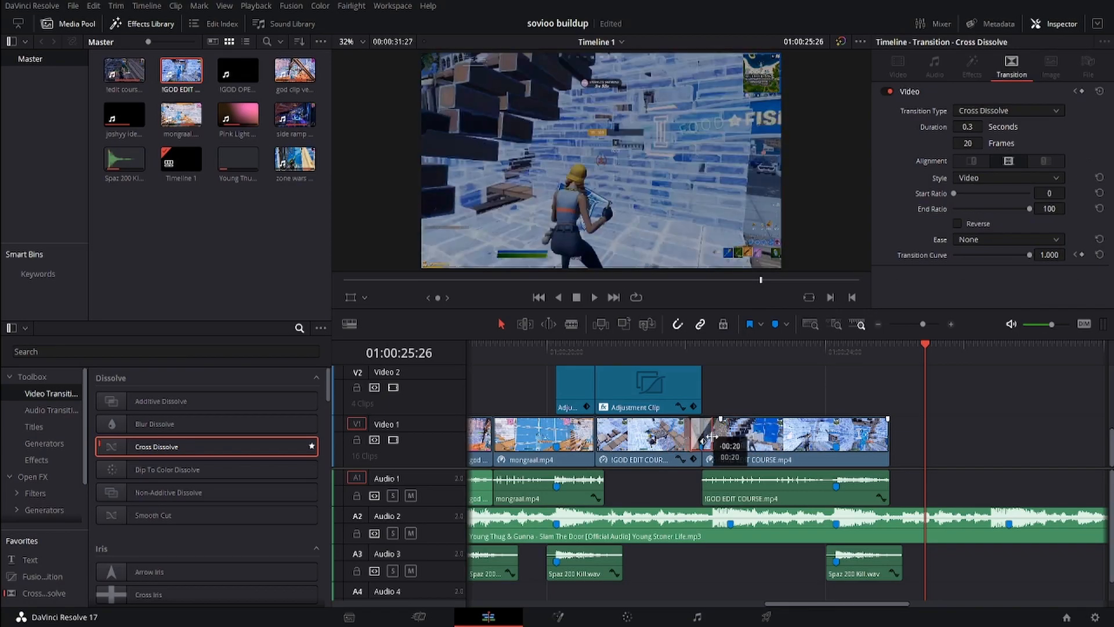
pyautogui.click(691, 354)
pyautogui.press('space')
# Step: Shorten the Cross Dissolve between the last two !GOD EDIT COURSE pieces to 4 frames and play back the section
pyautogui.click(707, 430)
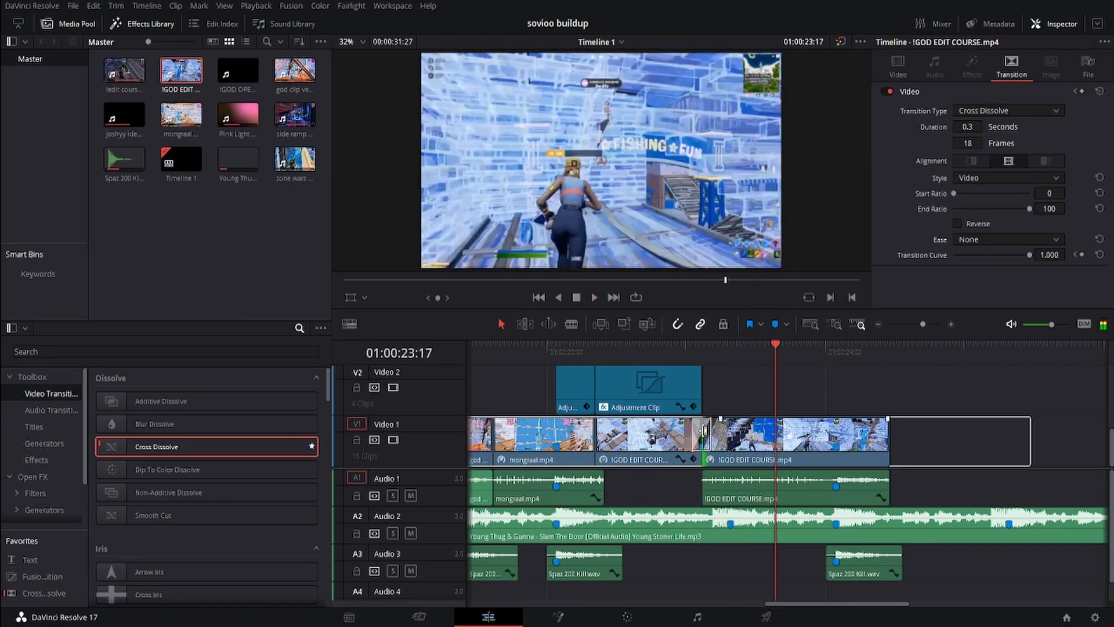
pyautogui.click(952, 323)
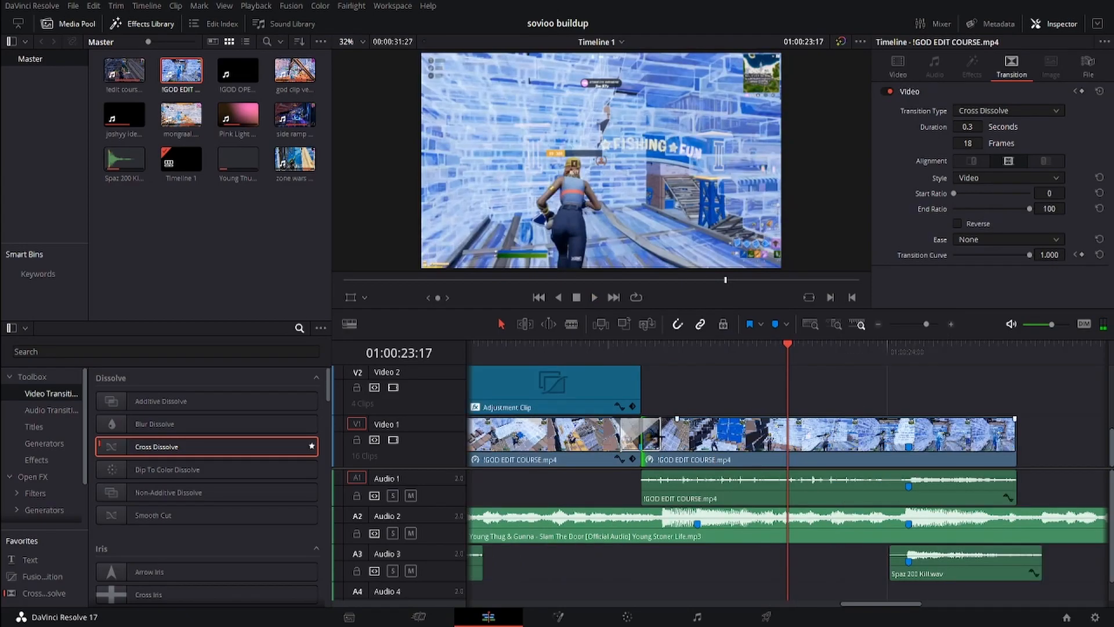
pyautogui.moveTo(659, 435); pyautogui.dragTo(646, 435)
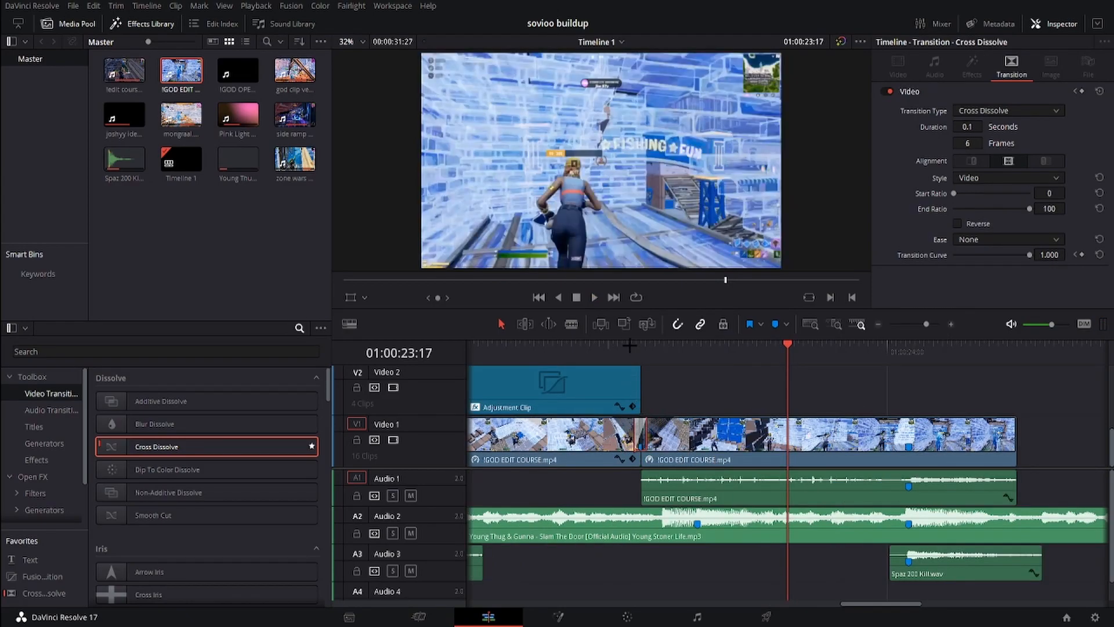
pyautogui.click(629, 344)
pyautogui.press('space')
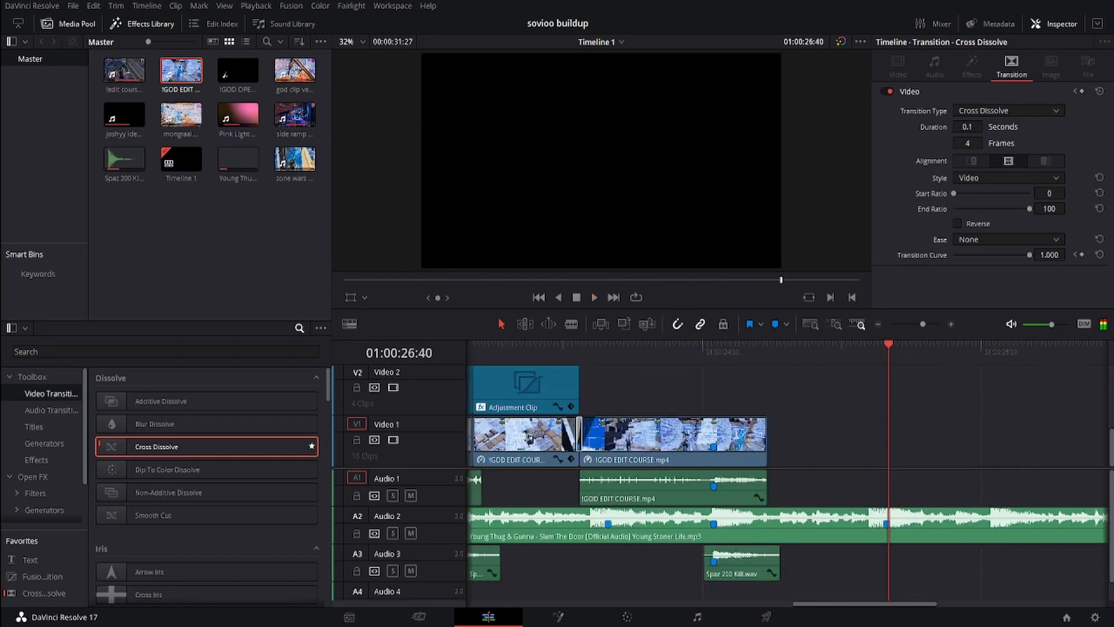
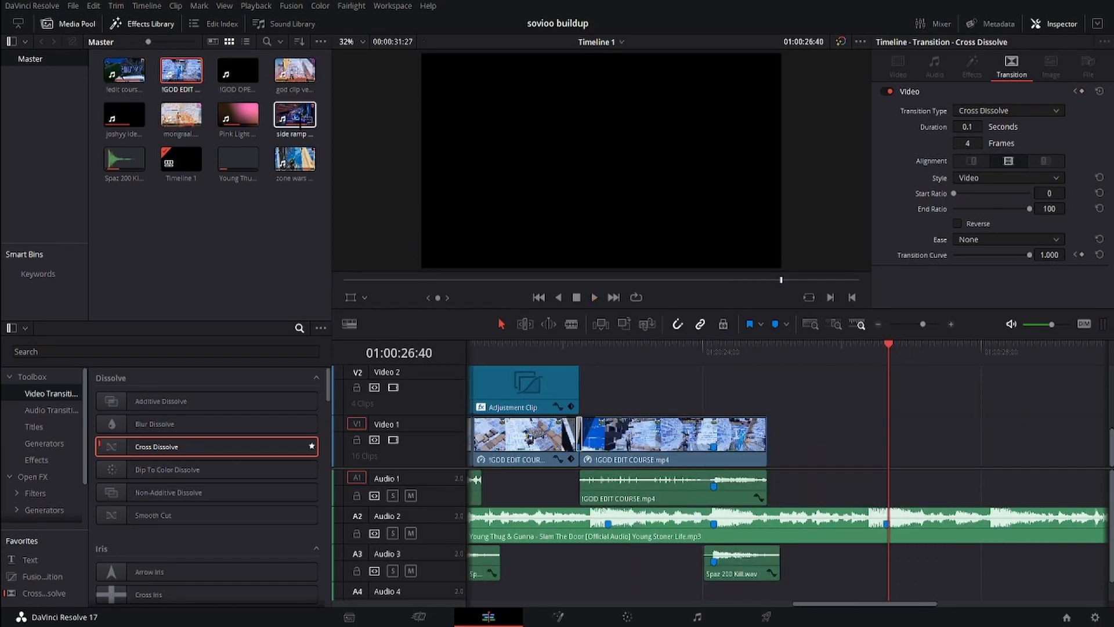
# Step: Place the !GOD OPENER clip on the timeline after the last !GOD EDIT COURSE piece and save the project
pyautogui.click(758, 344)
pyautogui.moveTo(238, 70)
pyautogui.mouseDown()
pyautogui.moveTo(636, 391)
pyautogui.moveTo(834, 436)
pyautogui.mouseUp()
pyautogui.click(889, 345)
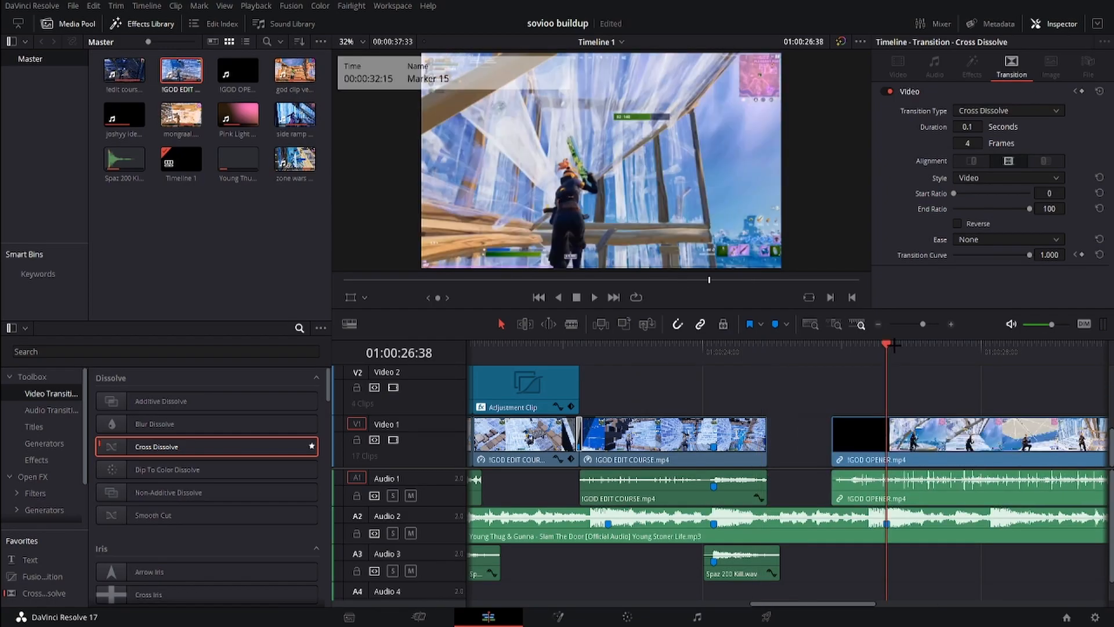
pyautogui.hotkey('ctrl', 's')
# Step: Find the hit in the !GOD OPENER clip at 01:00:35:57 and mark it on the clip
pyautogui.click(879, 323)
pyautogui.click(879, 323)
pyautogui.click(879, 324)
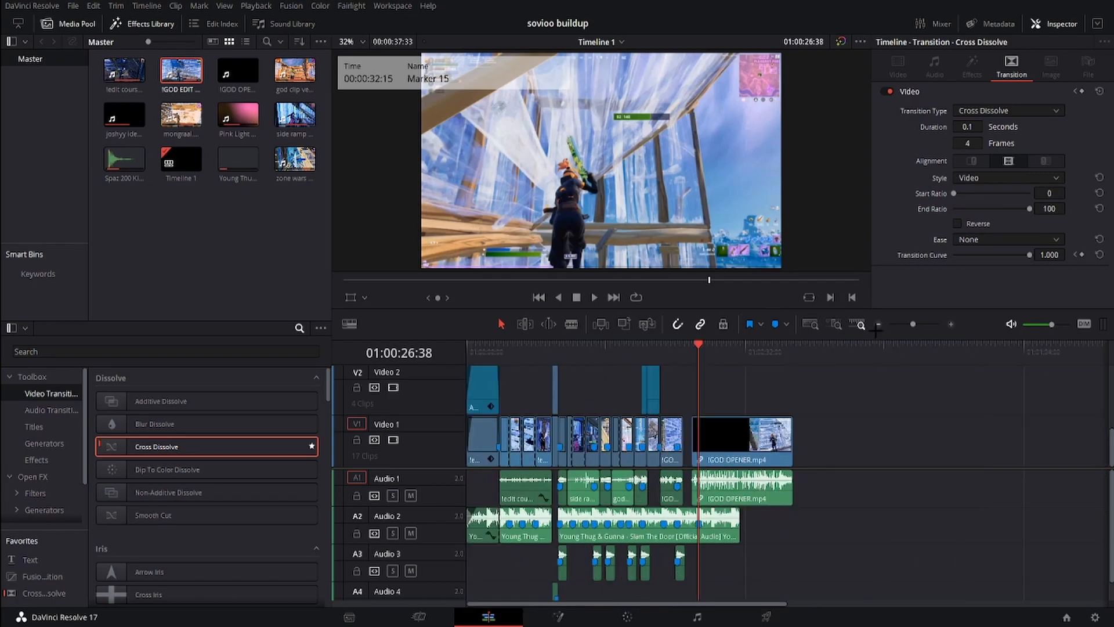
pyautogui.click(770, 346)
pyautogui.click(951, 324)
pyautogui.moveTo(794, 351); pyautogui.dragTo(824, 351)
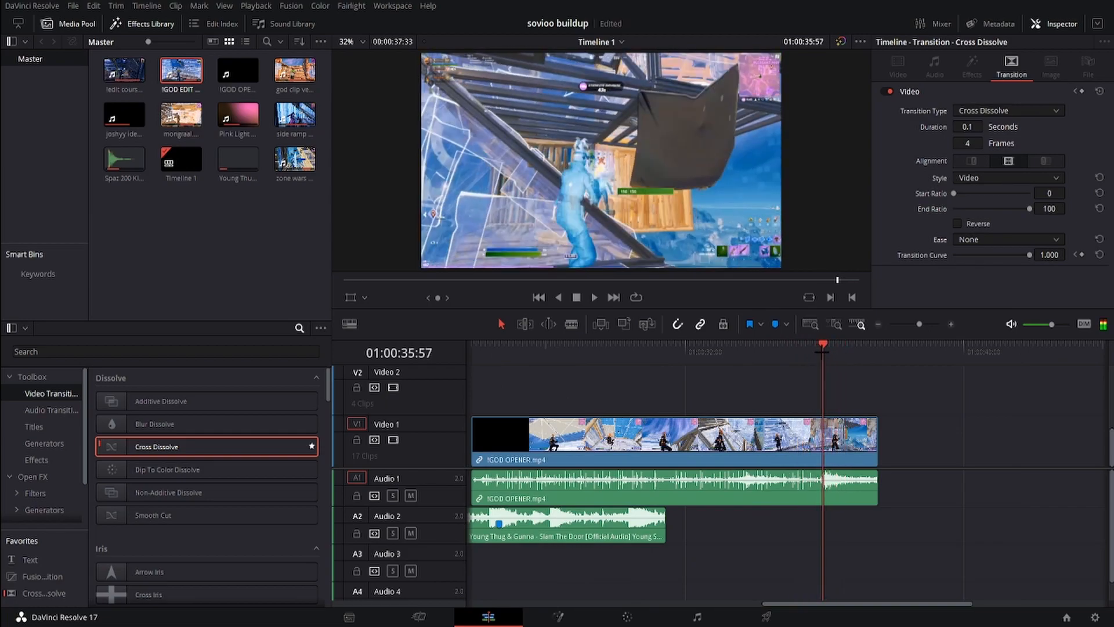
pyautogui.click(777, 440)
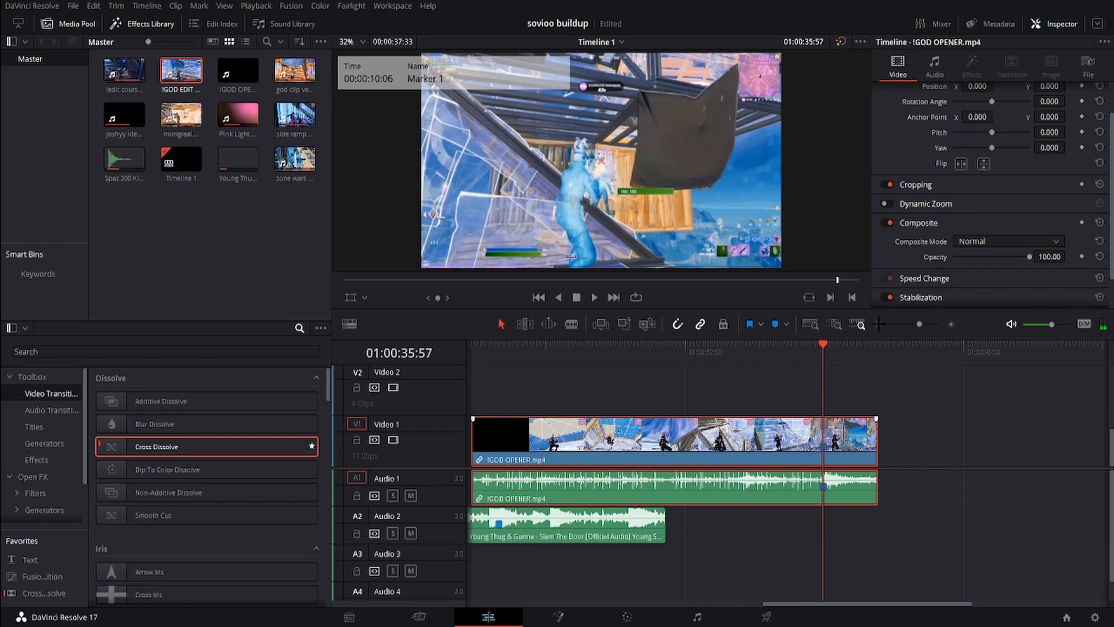
# Step: Trim the start of !GOD OPENER and join it to the previous piece with its hit marker on the next music marker
pyautogui.scroll(-2, 728, 418)
pyautogui.moveTo(616, 445)
pyautogui.mouseDown()
pyautogui.moveTo(781, 438)
pyautogui.moveTo(601, 453)
pyautogui.moveTo(598, 442)
pyautogui.mouseUp()
pyautogui.click(582, 352)
pyautogui.press('space')
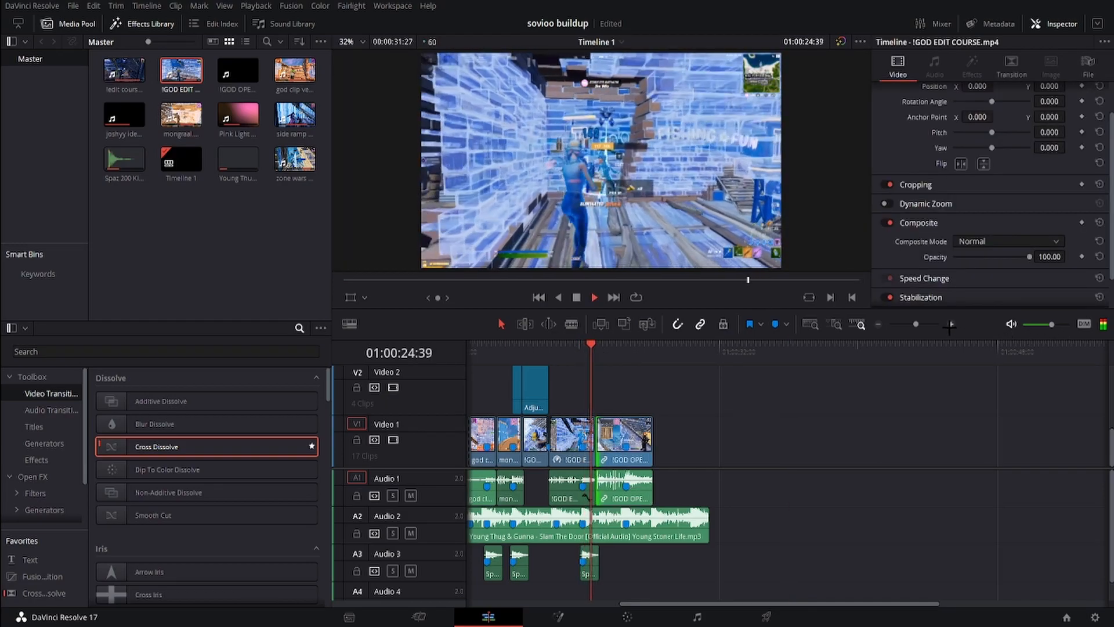
pyautogui.click(950, 325)
pyautogui.click(950, 324)
pyautogui.press('space')
# Step: Unlink the audio of the !GOD OPENER clip and show the retime controls on its video
pyautogui.moveTo(836, 477); pyautogui.dragTo(836, 484)
pyautogui.click(951, 324)
pyautogui.hotkey('ctrl', 'alt', 'l')
pyautogui.click(917, 445)
pyautogui.click(741, 347)
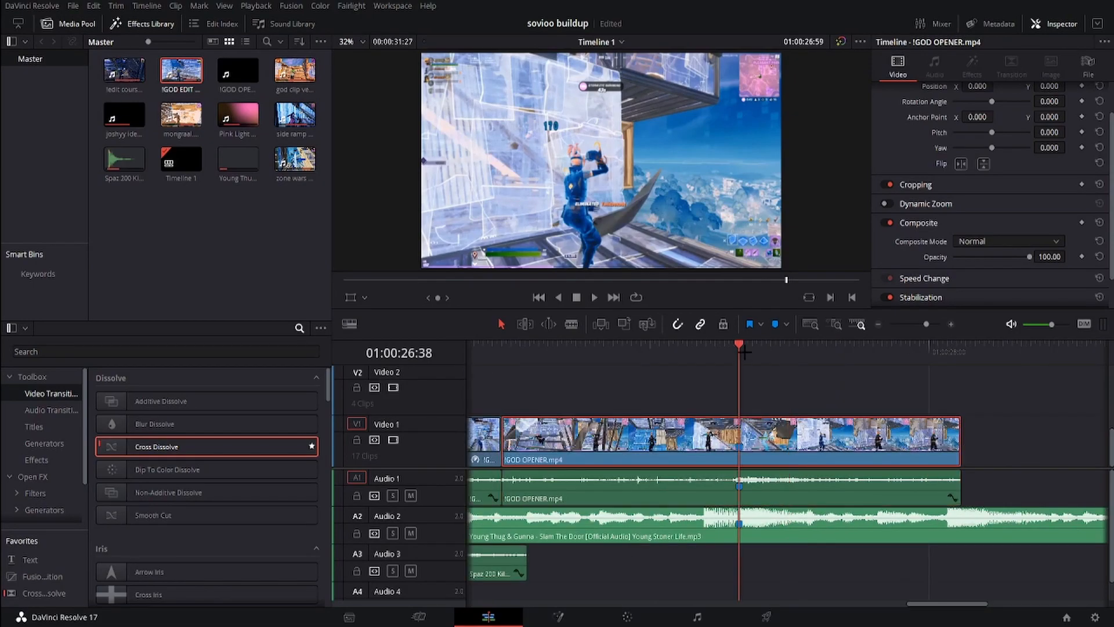
pyautogui.hotkey('ctrl', 'r')
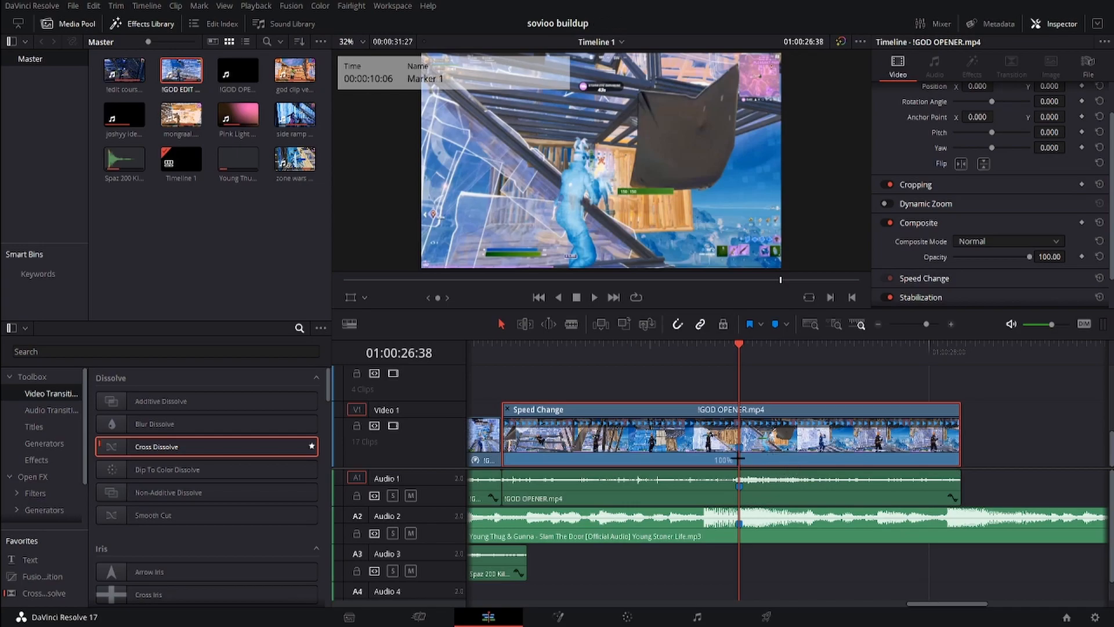
# Step: Add speed points to the !GOD OPENER clip at 01:00:26:38, 01:00:26:28 and 01:00:26:33
pyautogui.click(738, 458)
pyautogui.click(750, 472)
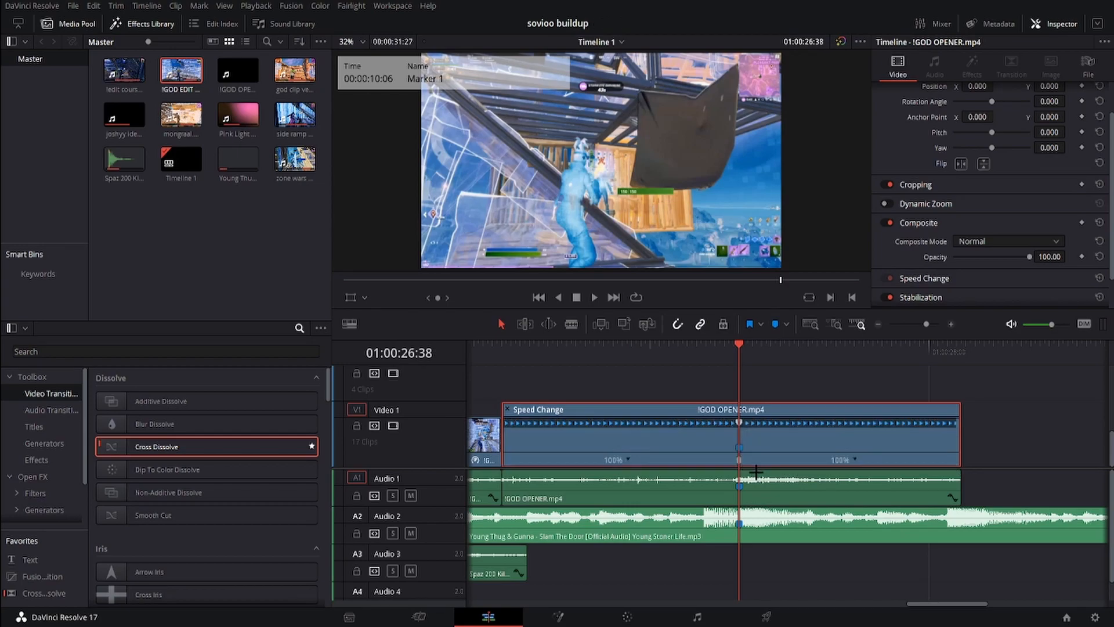
pyautogui.click(950, 324)
pyautogui.moveTo(774, 346); pyautogui.dragTo(741, 349)
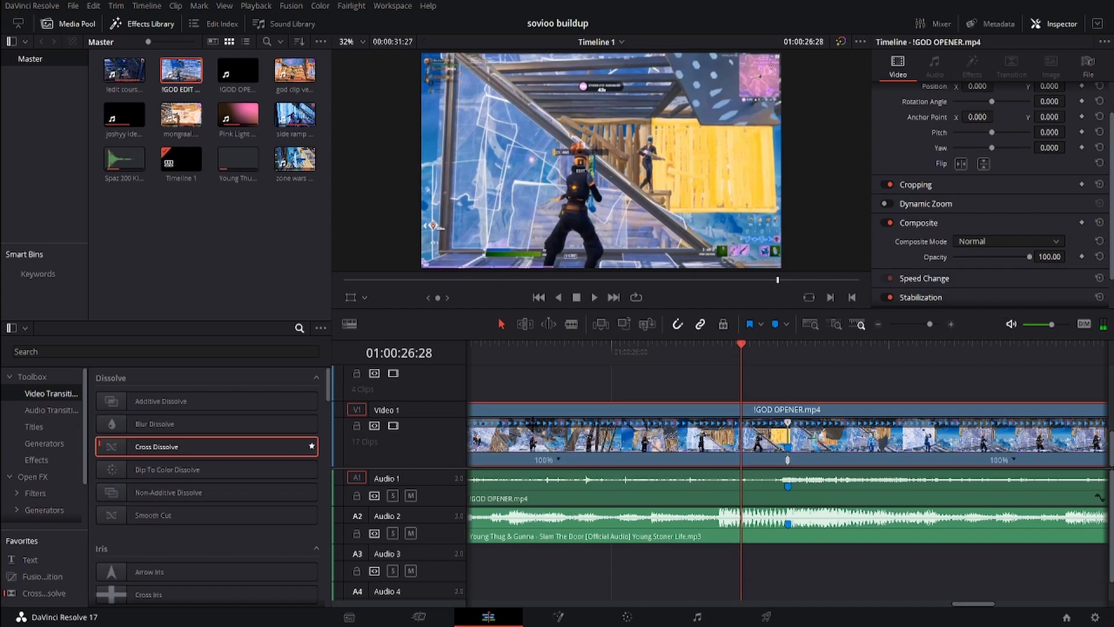
pyautogui.click(605, 479)
pyautogui.click(764, 351)
# Step: Retime !GOD OPENER to 50% between the first two speed points, faster in the short segment after them, and 75% in the last segment
pyautogui.click(789, 479)
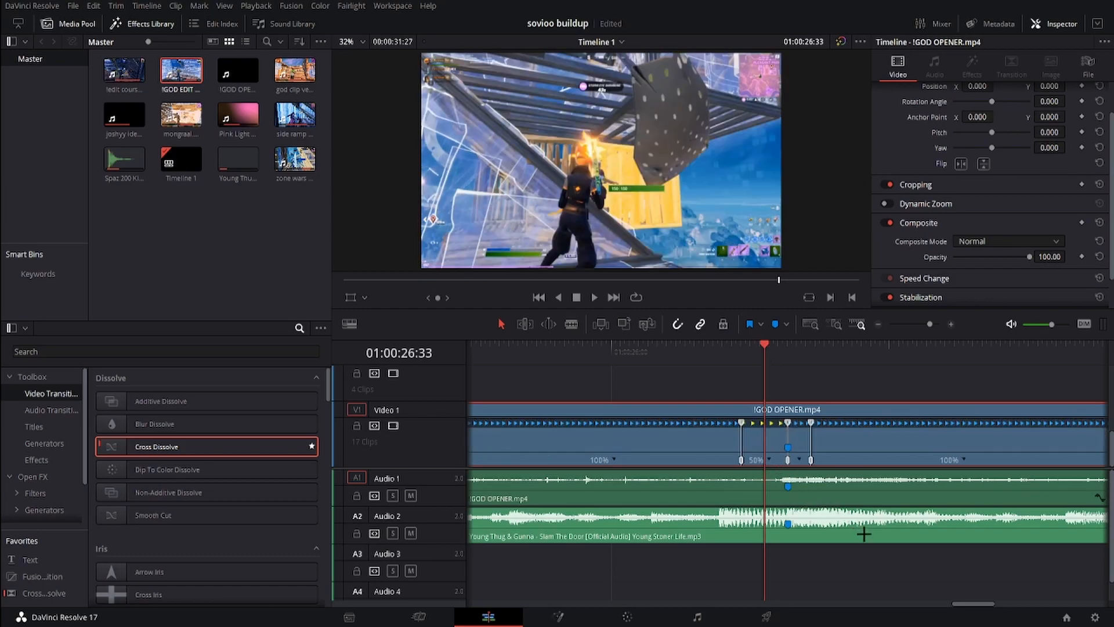
pyautogui.moveTo(788, 460); pyautogui.dragTo(811, 461)
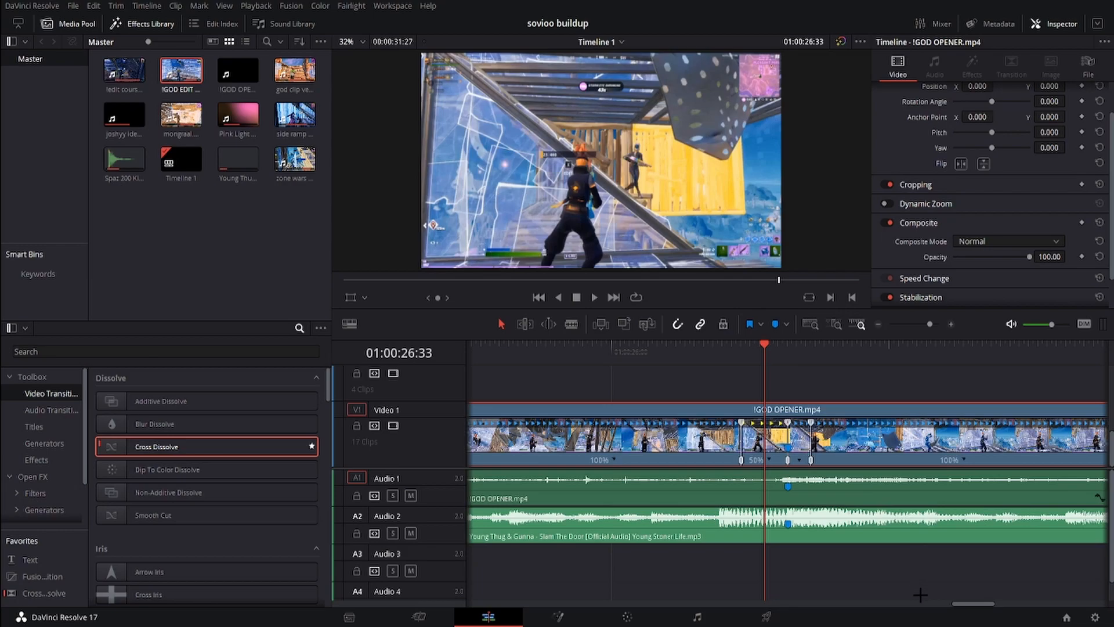
pyautogui.click(933, 608)
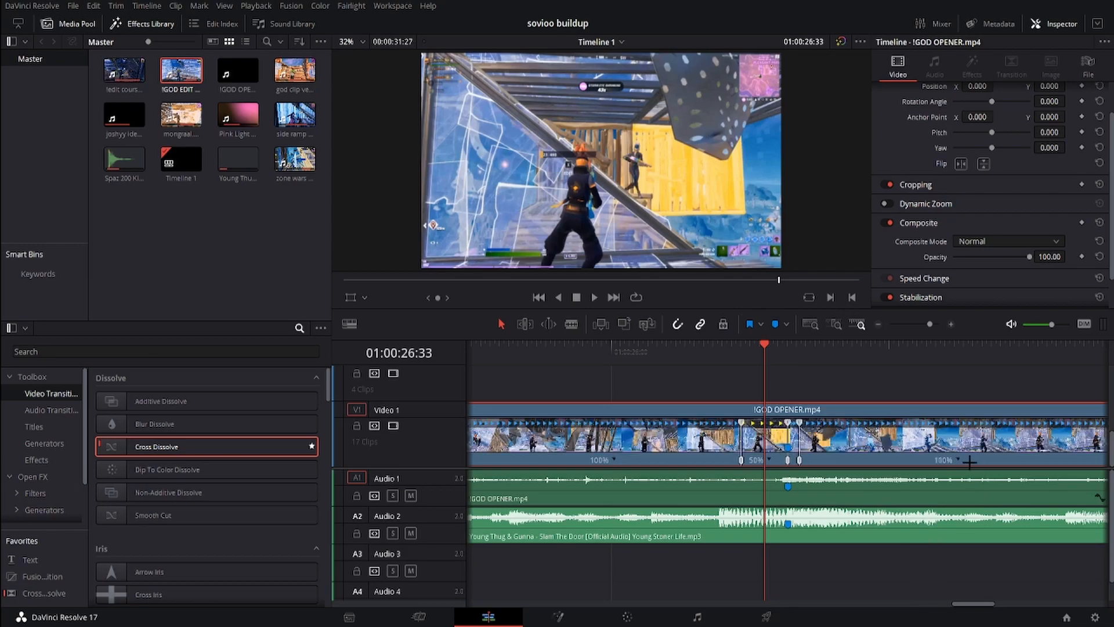
pyautogui.click(926, 534)
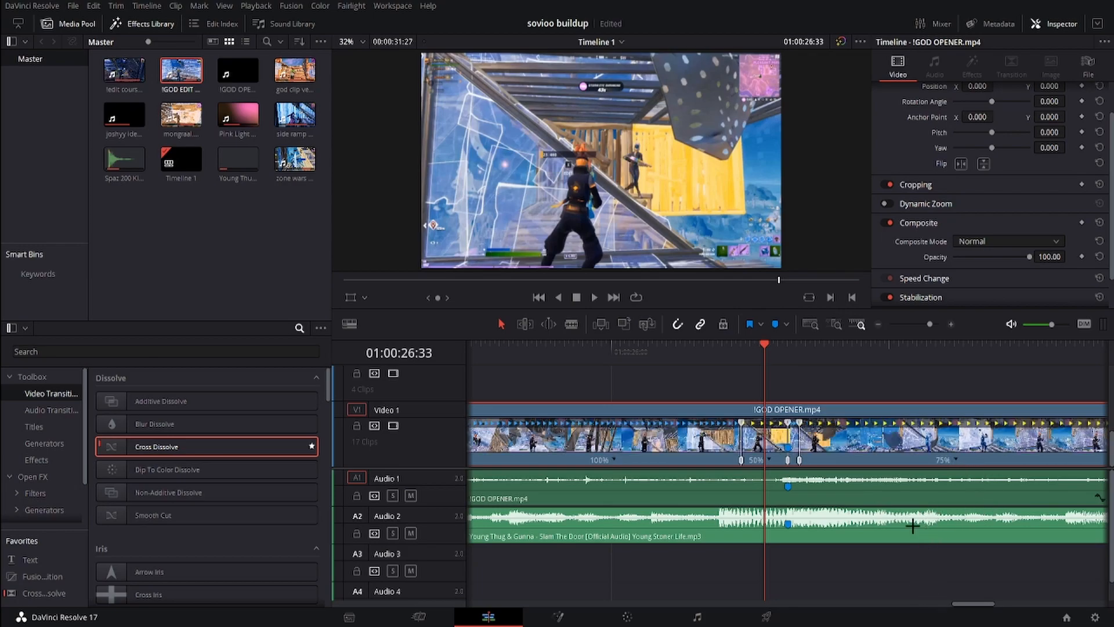
# Step: Move the middle speed point of !GOD OPENER earlier so the hit lands on the beat marker, and play back the section
pyautogui.click(785, 351)
pyautogui.moveTo(787, 460); pyautogui.dragTo(767, 454)
pyautogui.click(701, 353)
pyautogui.press('space')
pyautogui.press('space')
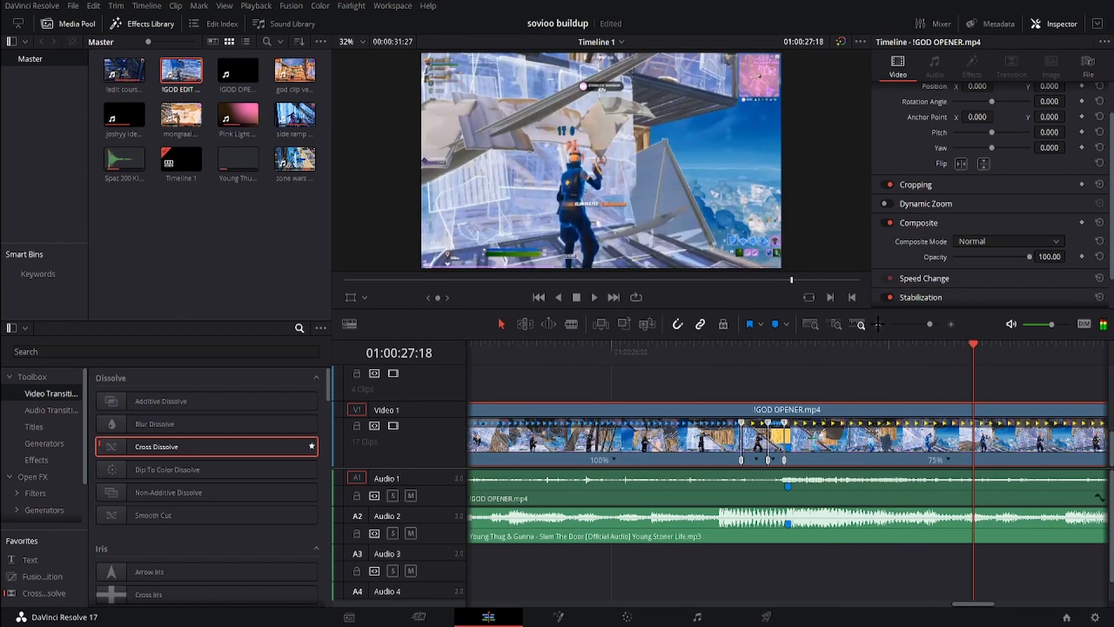
# Step: Paste the Spaz 200 Kill sound on Audio 3, align its marker with the !GOD OPENER hit at 01:00:26:38, and play back the section
pyautogui.click(878, 324)
pyautogui.moveTo(986, 457); pyautogui.dragTo(785, 457)
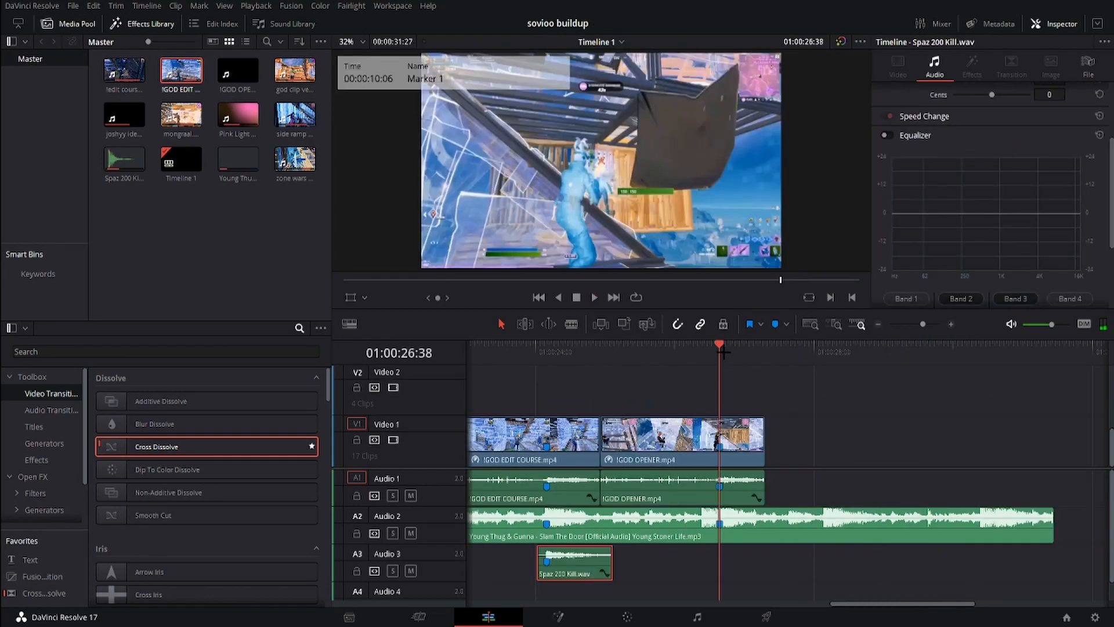
pyautogui.hotkey('ctrl', 'v')
pyautogui.moveTo(733, 561); pyautogui.dragTo(723, 562)
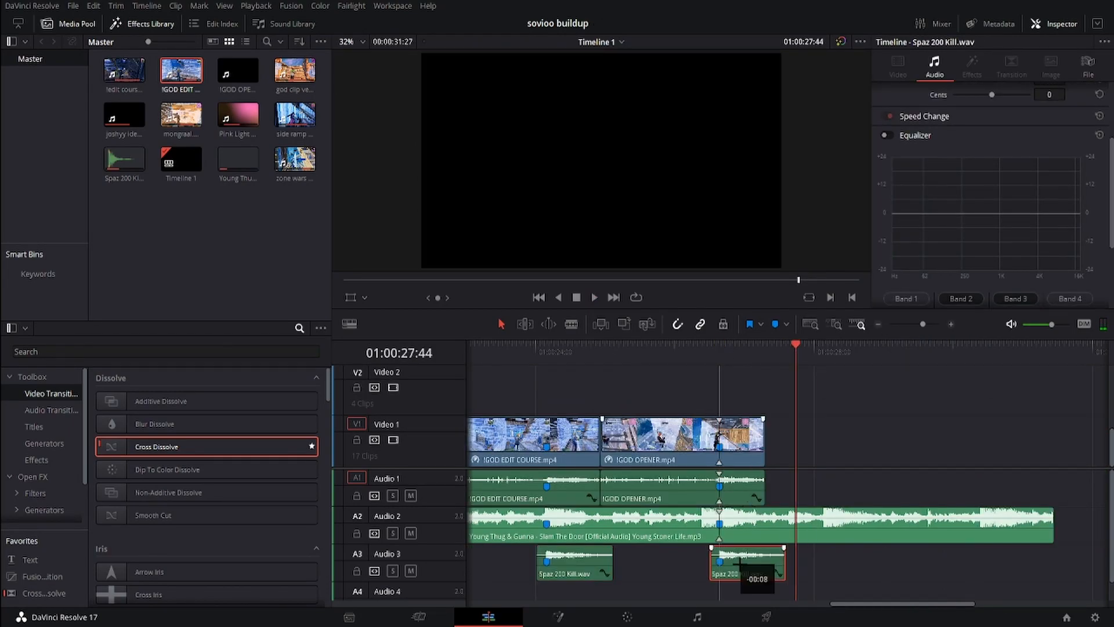
pyautogui.click(691, 345)
pyautogui.press('space')
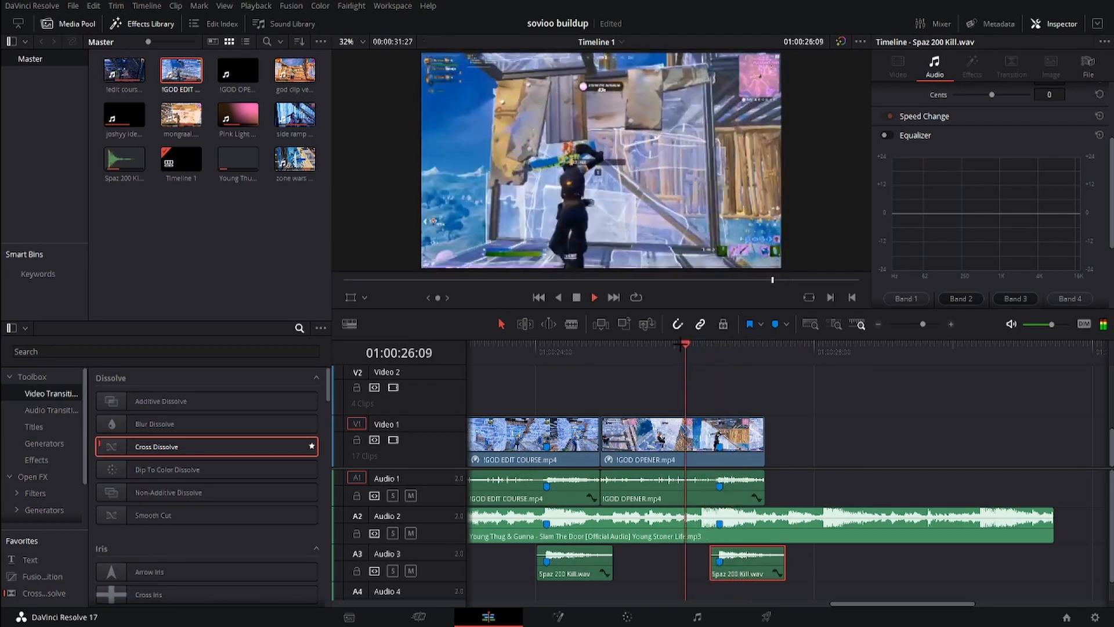
# Step: Place an Adjustment Clip on Video 2 starting at the first kill marker, 01:00:10:38
pyautogui.click(878, 324)
pyautogui.click(598, 350)
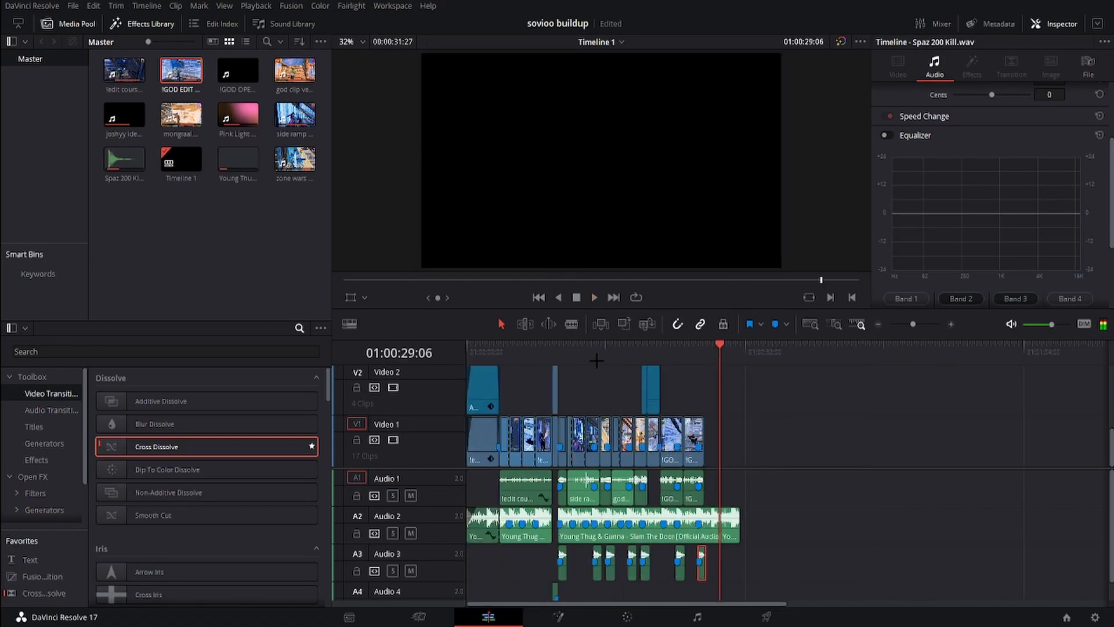
pyautogui.moveTo(522, 350); pyautogui.dragTo(595, 348)
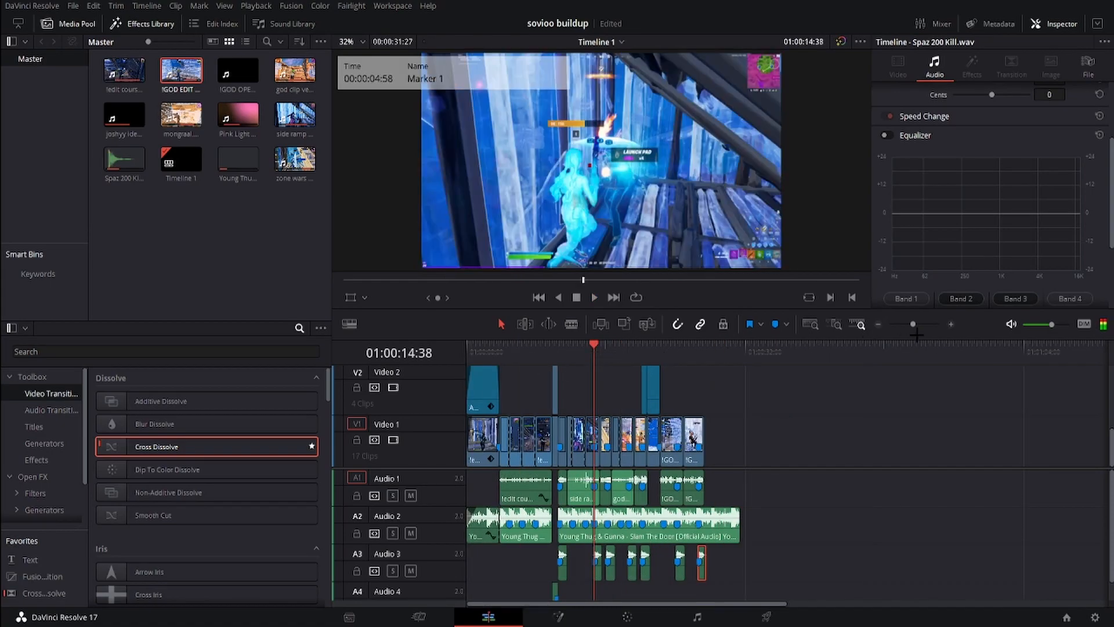
pyautogui.click(951, 324)
pyautogui.click(950, 323)
pyautogui.click(950, 324)
pyautogui.click(877, 325)
pyautogui.click(877, 324)
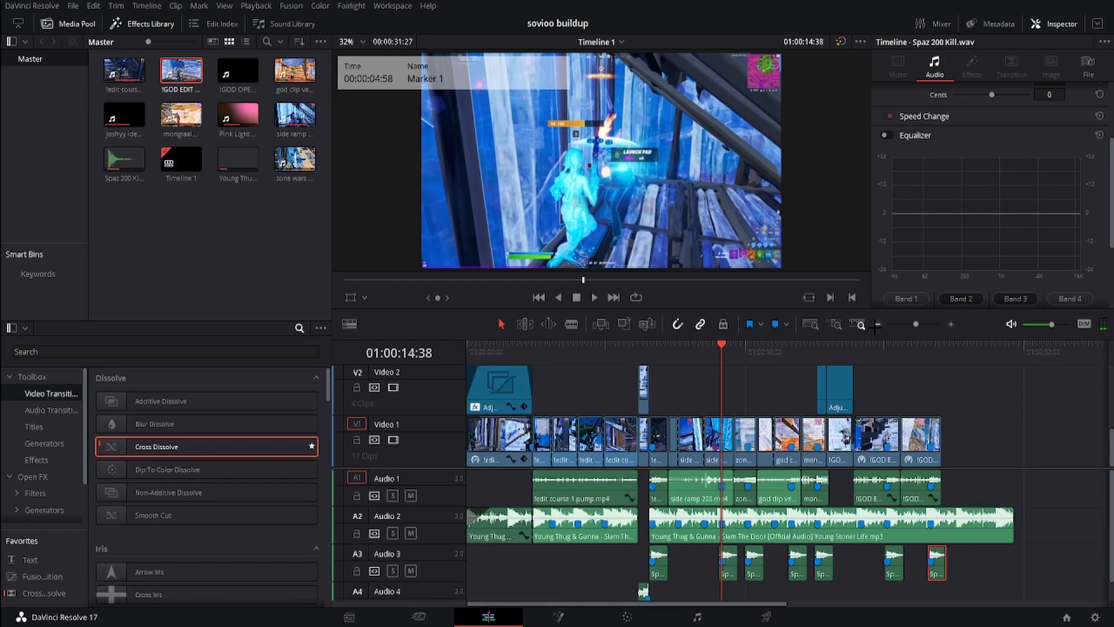
pyautogui.click(652, 350)
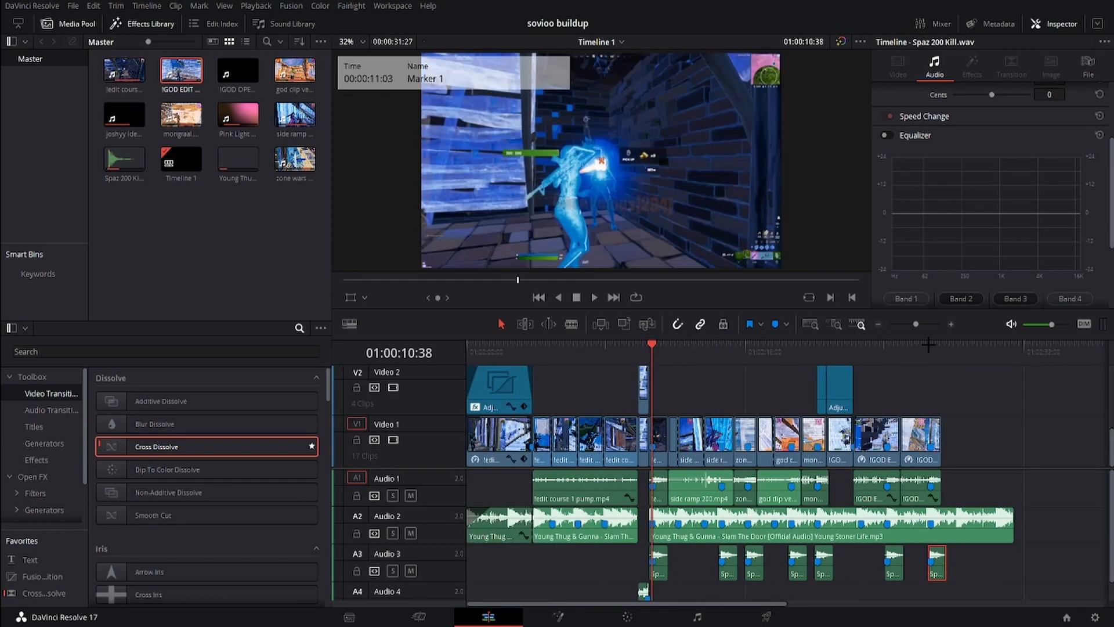
pyautogui.click(952, 324)
pyautogui.click(51, 410)
pyautogui.click(51, 394)
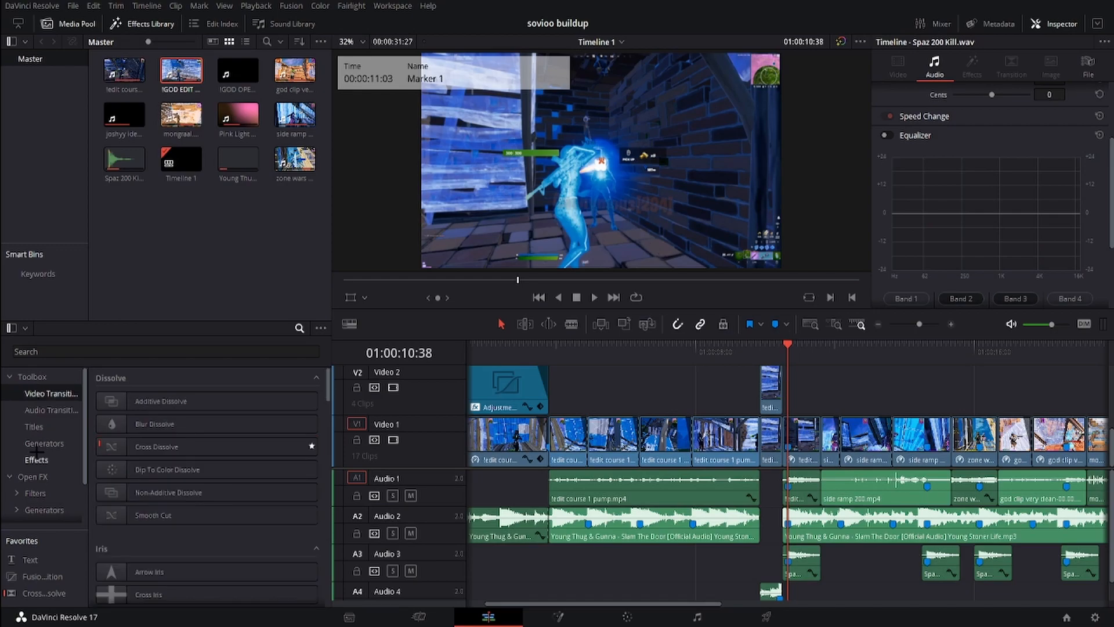
pyautogui.click(36, 458)
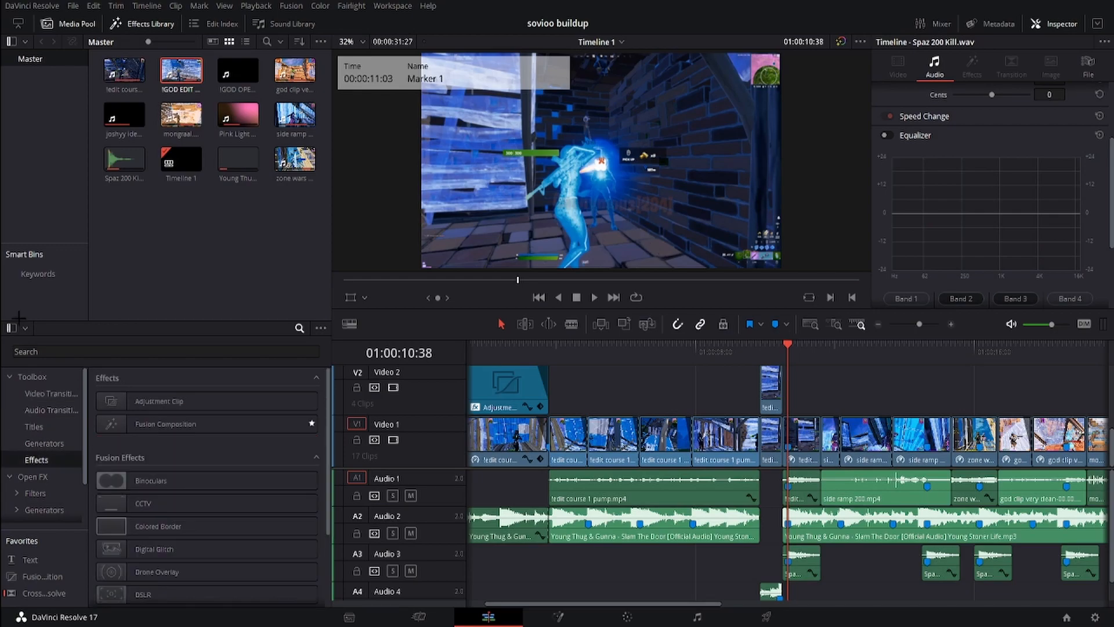
pyautogui.moveTo(158, 401); pyautogui.dragTo(790, 385)
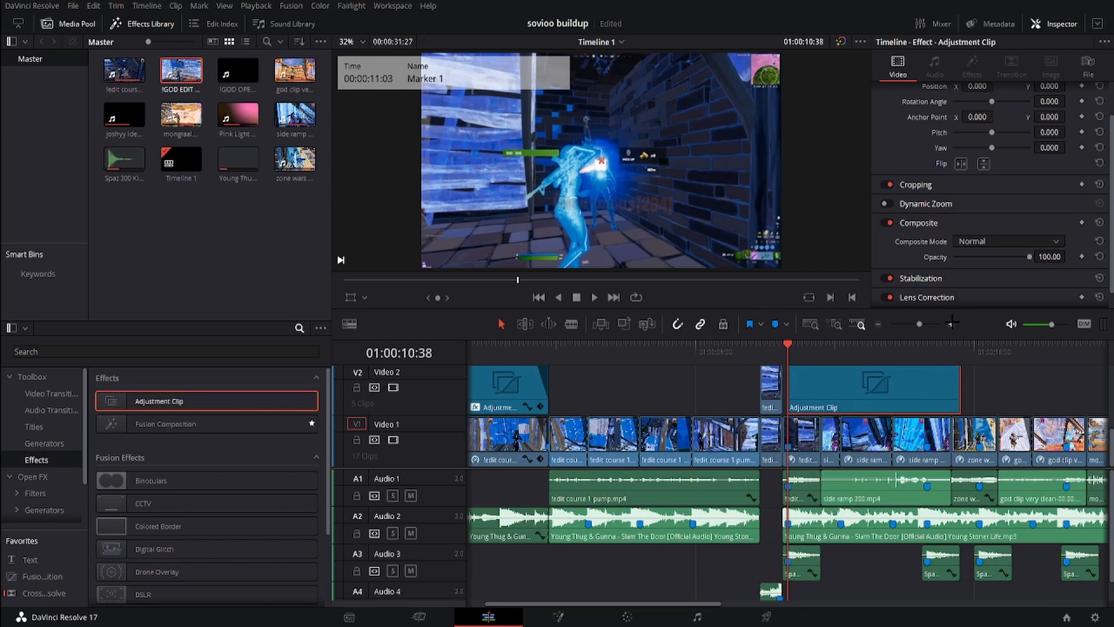
# Step: Split the new adjustment clip at 01:00:11:36 and delete the part past that point
pyautogui.click(951, 323)
pyautogui.click(854, 349)
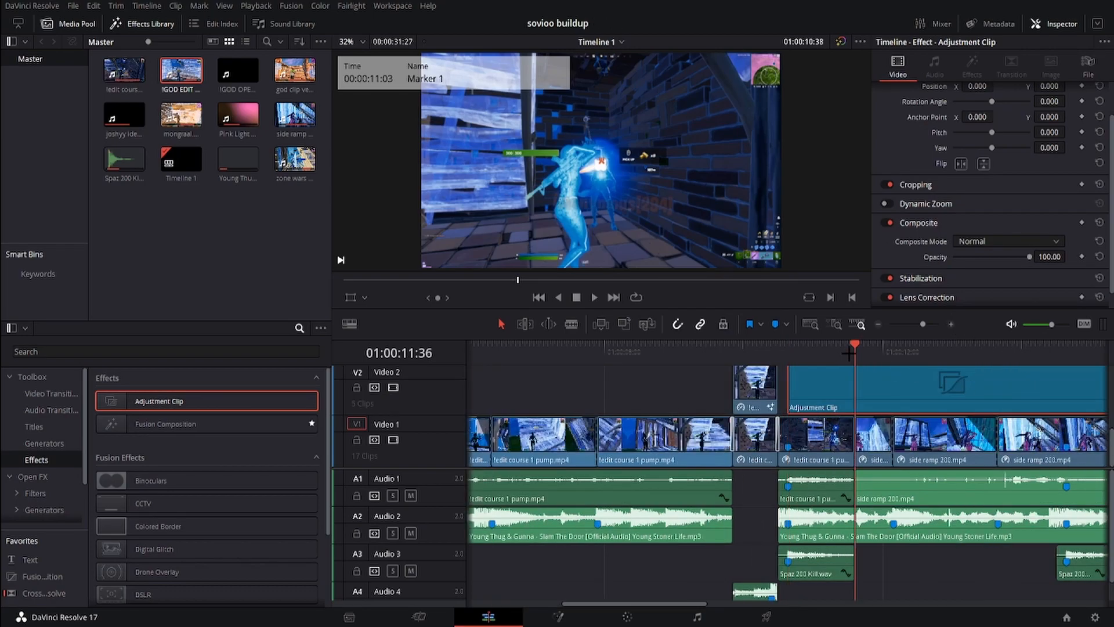
pyautogui.hotkey('ctrl', 'b')
pyautogui.click(903, 395)
pyautogui.press('Delete')
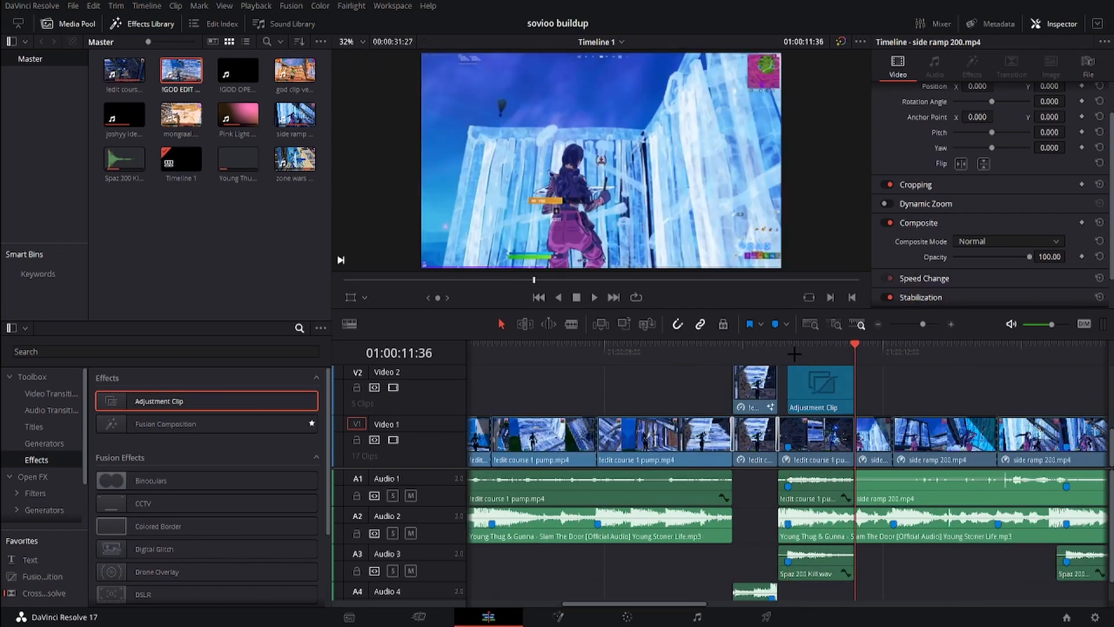
# Step: Build a blurred shake effect on the shortened adjustment clip in Fusion and check it on the timeline
pyautogui.click(791, 353)
pyautogui.hotkey('ctrl', '=')
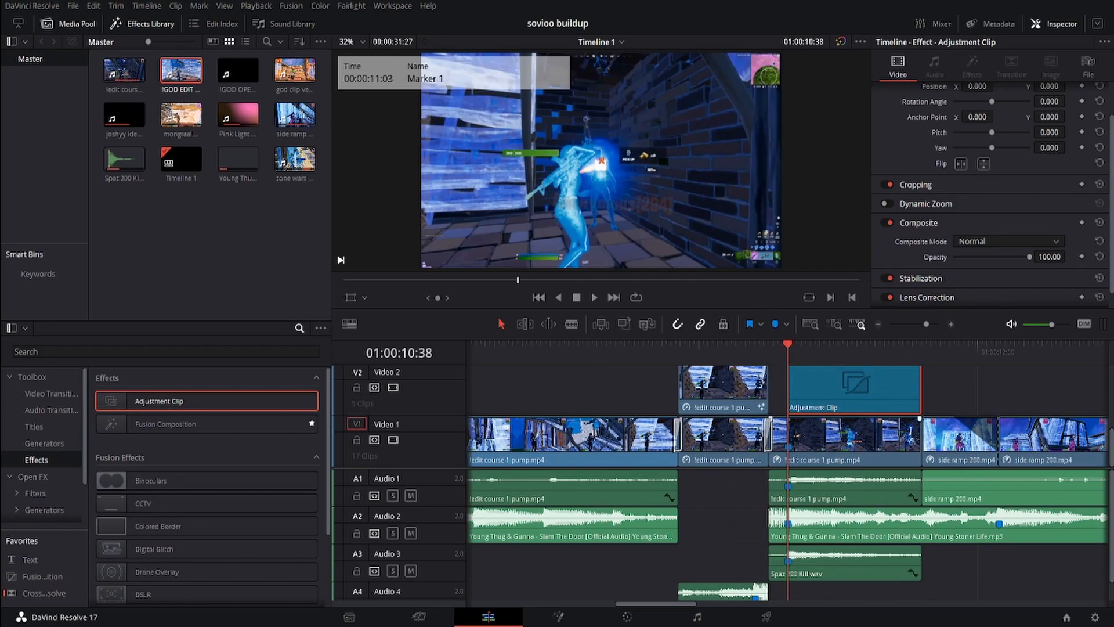
pyautogui.click(587, 615)
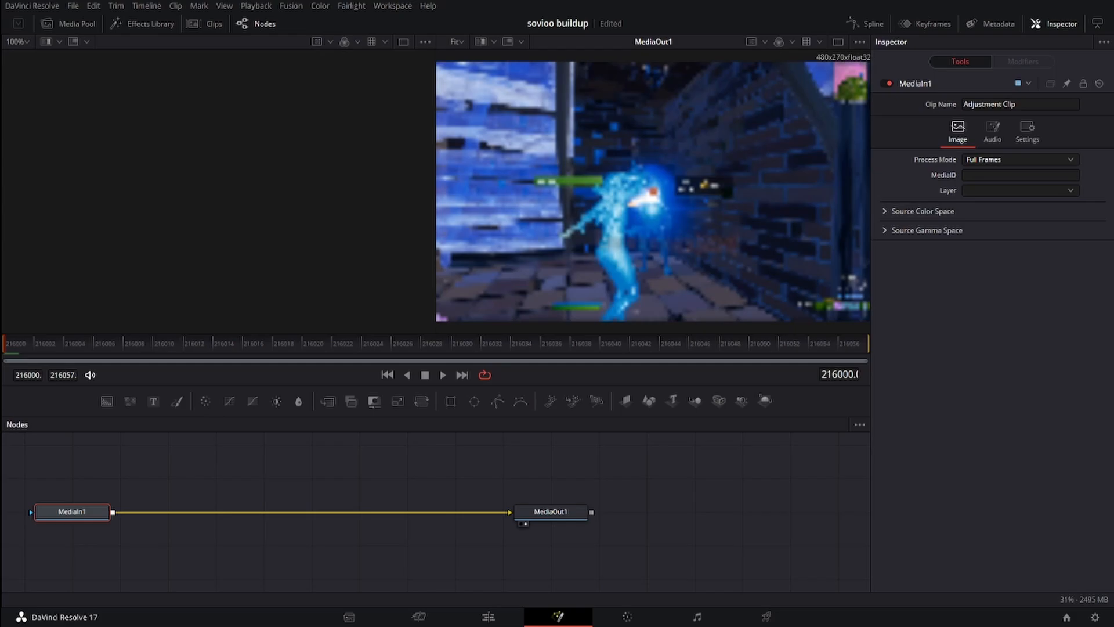
pyautogui.moveTo(545, 542); pyautogui.dragTo(463, 542)
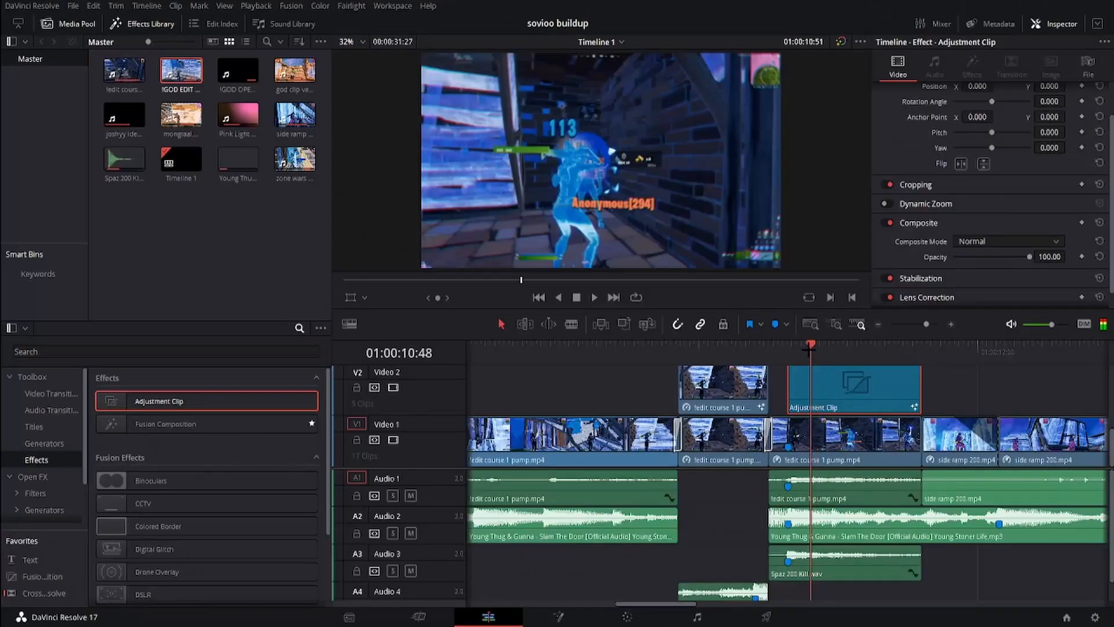
pyautogui.moveTo(808, 350)
pyautogui.mouseDown()
pyautogui.moveTo(789, 350)
pyautogui.moveTo(837, 352)
pyautogui.moveTo(792, 351)
pyautogui.moveTo(619, 397)
pyautogui.mouseUp()
# Step: Paste the shake adjustment clip on Video 2 at the side ramp 200 kill marker and trim it to that clip's end
pyautogui.scroll(-2, 825, 369)
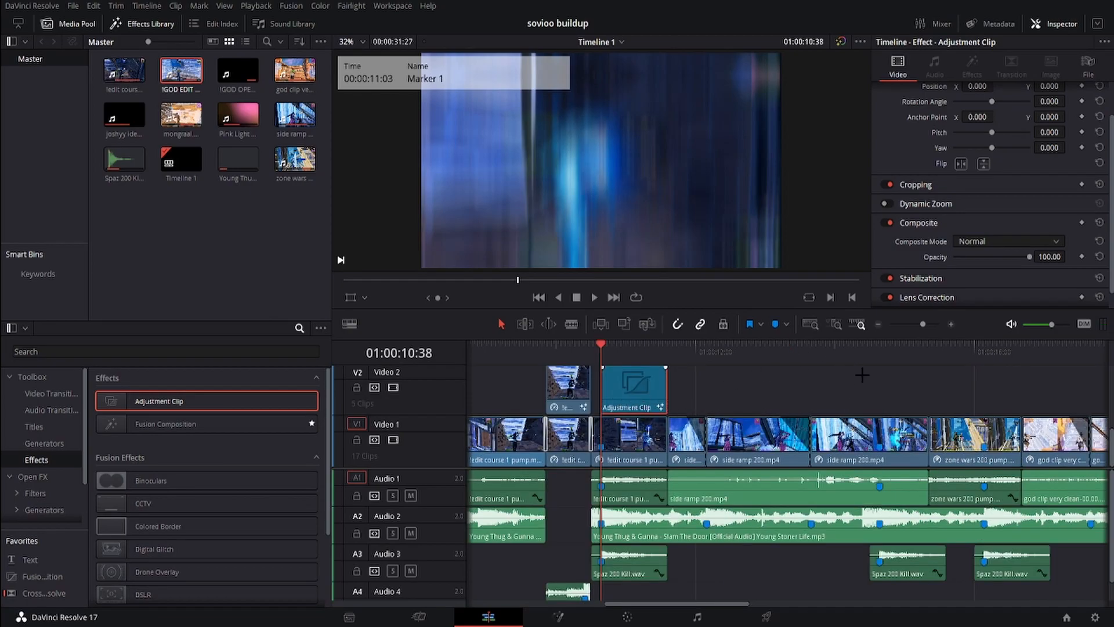
pyautogui.click(881, 347)
pyautogui.hotkey('ctrl', 'v')
pyautogui.click(944, 393)
pyautogui.moveTo(944, 393); pyautogui.dragTo(930, 392)
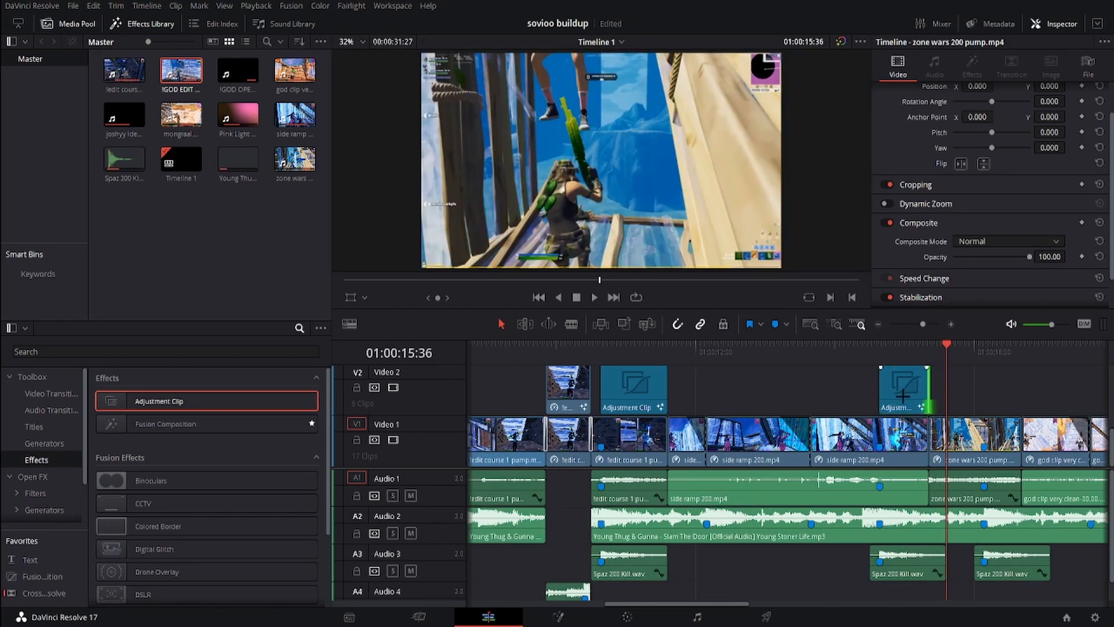
# Step: Paste the shake adjustment clip at the zone wars 200 pump kill marker and trim it to that clip's end
pyautogui.moveTo(682, 602); pyautogui.dragTo(746, 603)
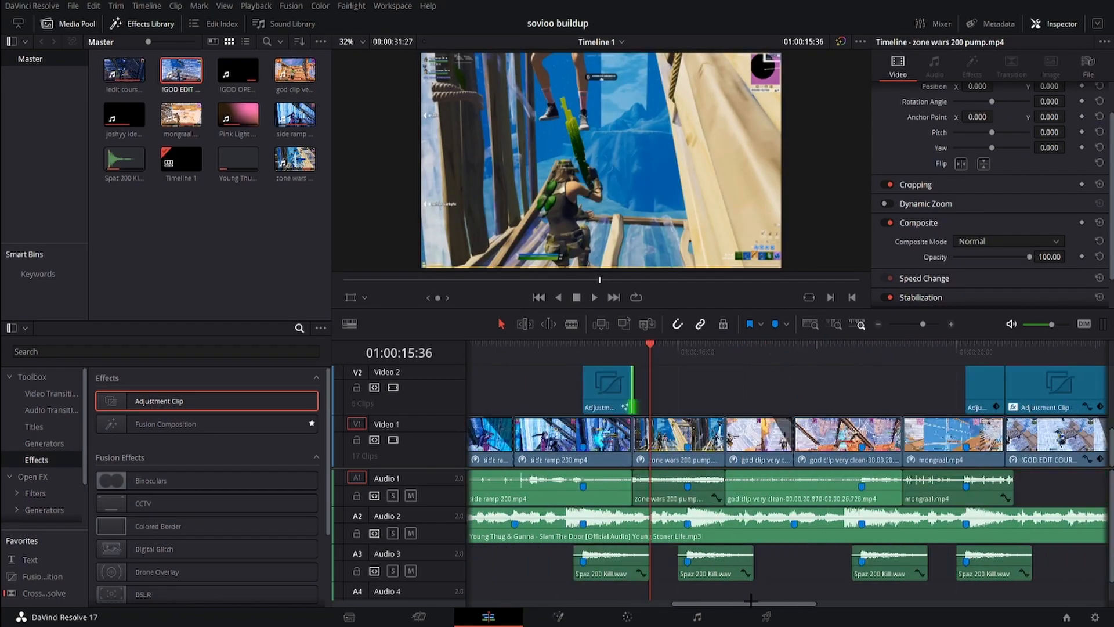
pyautogui.click(697, 347)
pyautogui.hotkey('ctrl', 'v')
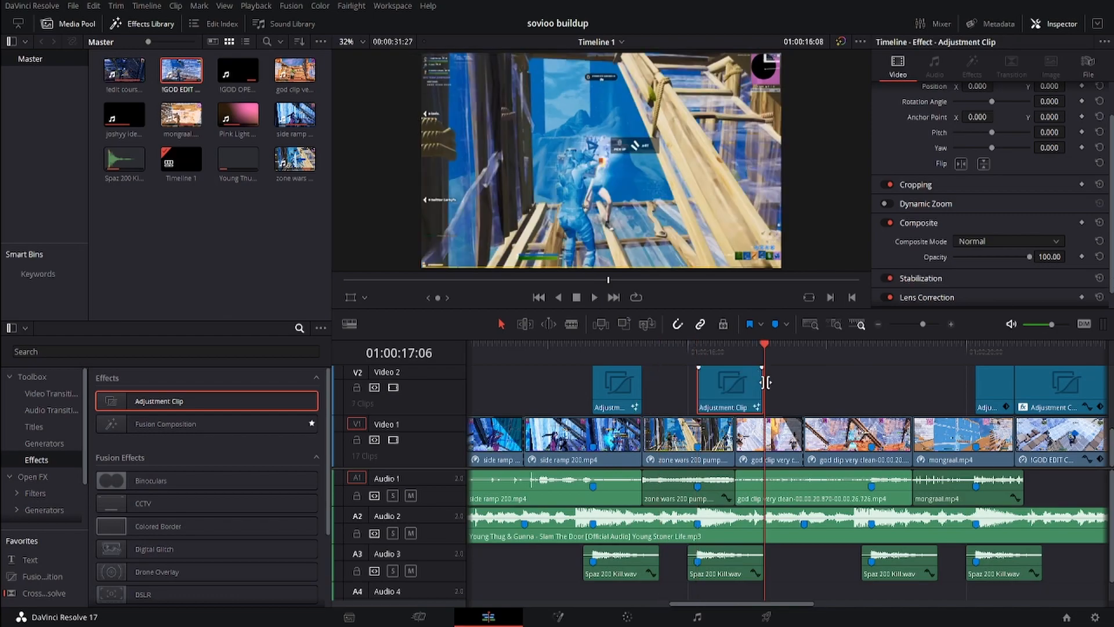
pyautogui.moveTo(762, 387); pyautogui.dragTo(734, 387)
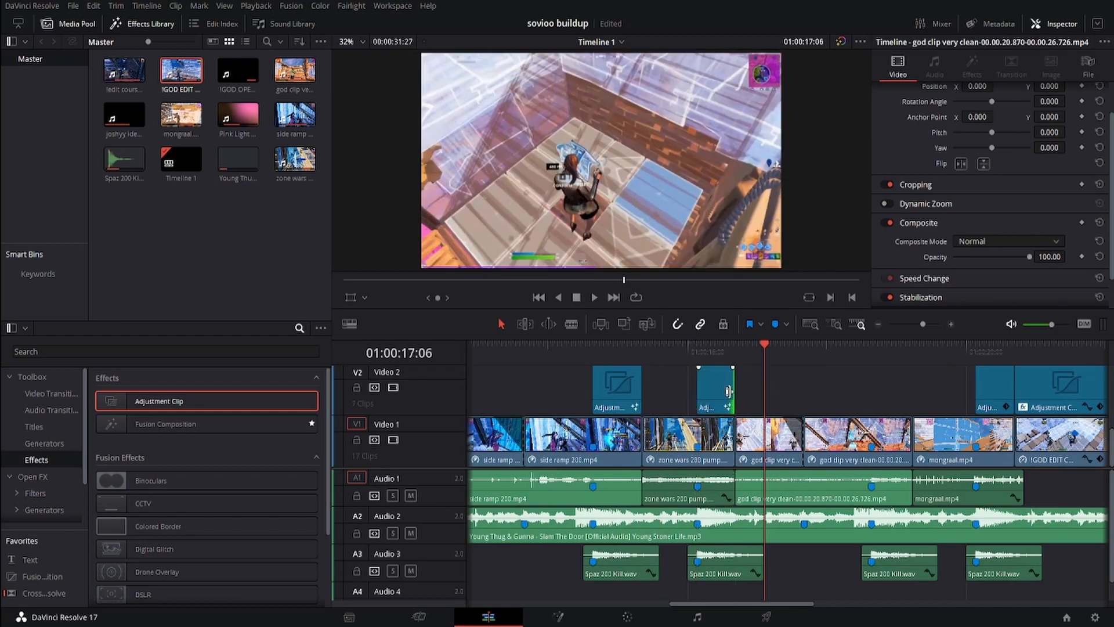
# Step: Paste the shake adjustment clip at the god clip very clean marker, 01:00:18:38, and trim it to that clip's end
pyautogui.moveTo(710, 603); pyautogui.dragTo(751, 602)
pyautogui.click(689, 355)
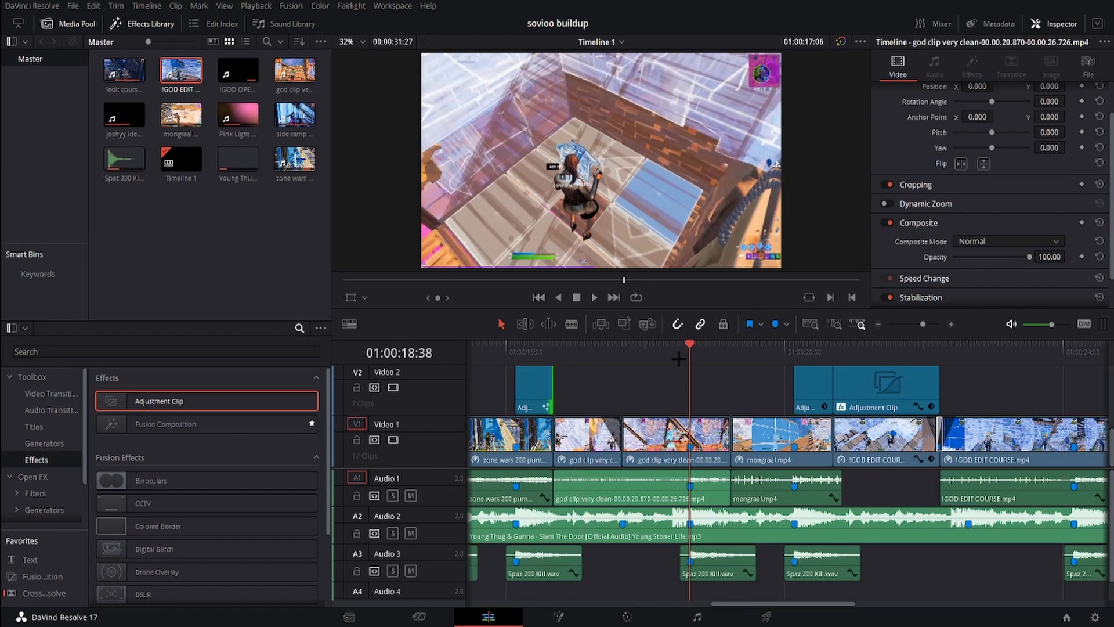
pyautogui.hotkey('ctrl', 'v')
pyautogui.moveTo(757, 387); pyautogui.dragTo(730, 387)
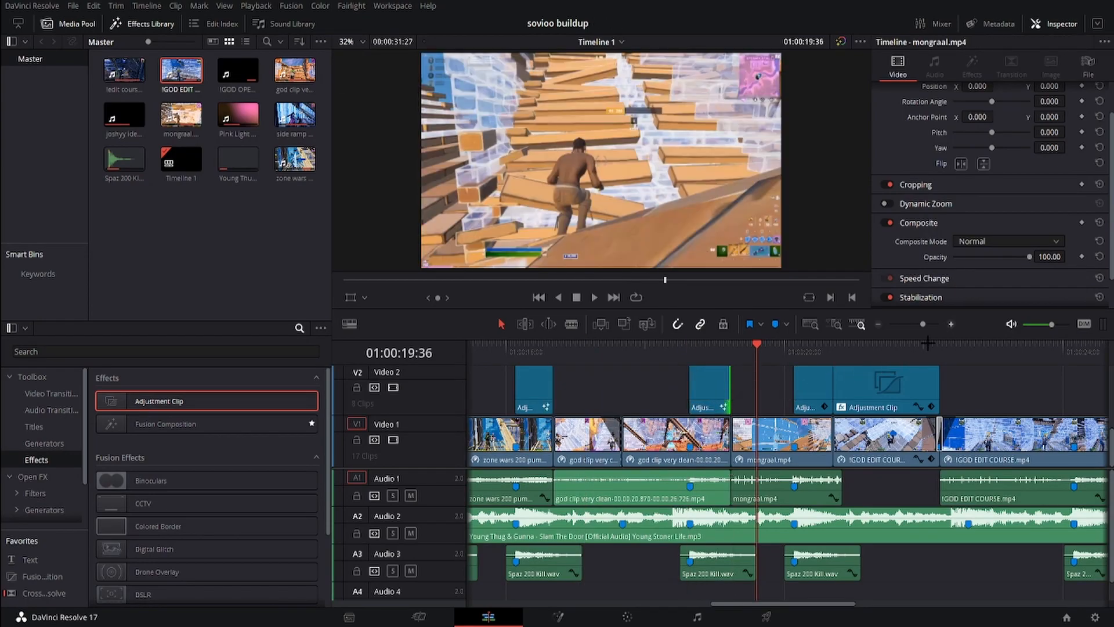
# Step: Add the shake adjustment clip on Video 3 at the mongraal kill, 01:00:20:08, ending where the adjustment clip below it starts
pyautogui.scroll(1, 856, 398)
pyautogui.moveTo(802, 601)
pyautogui.mouseDown()
pyautogui.moveTo(791, 601)
pyautogui.moveTo(822, 601)
pyautogui.mouseUp()
pyautogui.scroll(1, 661, 432)
pyautogui.click(545, 420)
pyautogui.moveTo(546, 420); pyautogui.dragTo(697, 381)
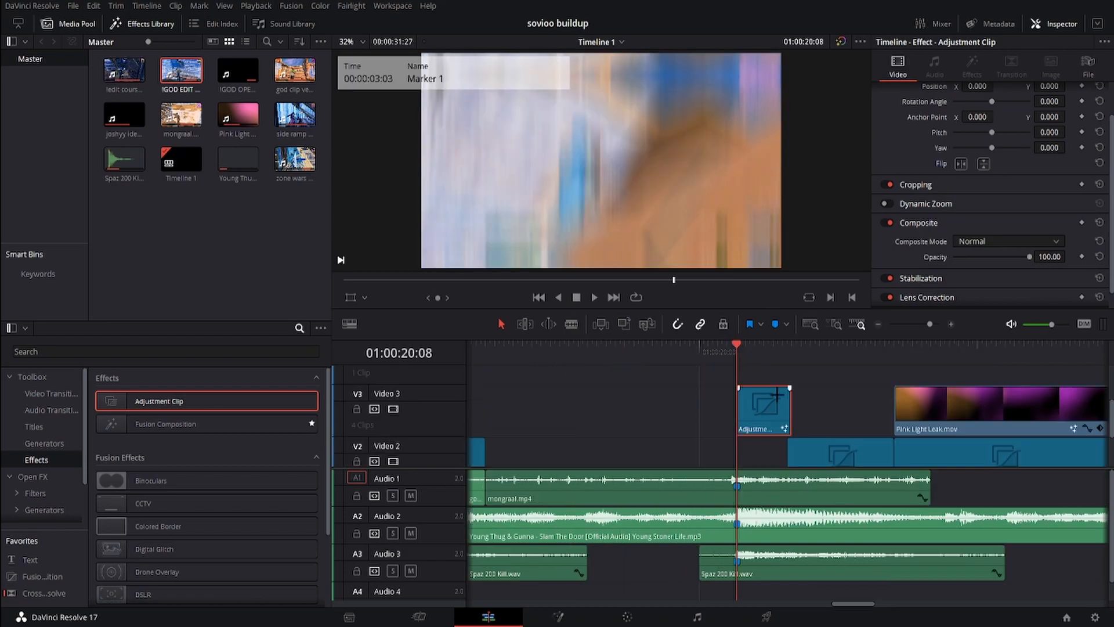
pyautogui.moveTo(789, 408); pyautogui.dragTo(792, 408)
pyautogui.scroll(-2, 773, 440)
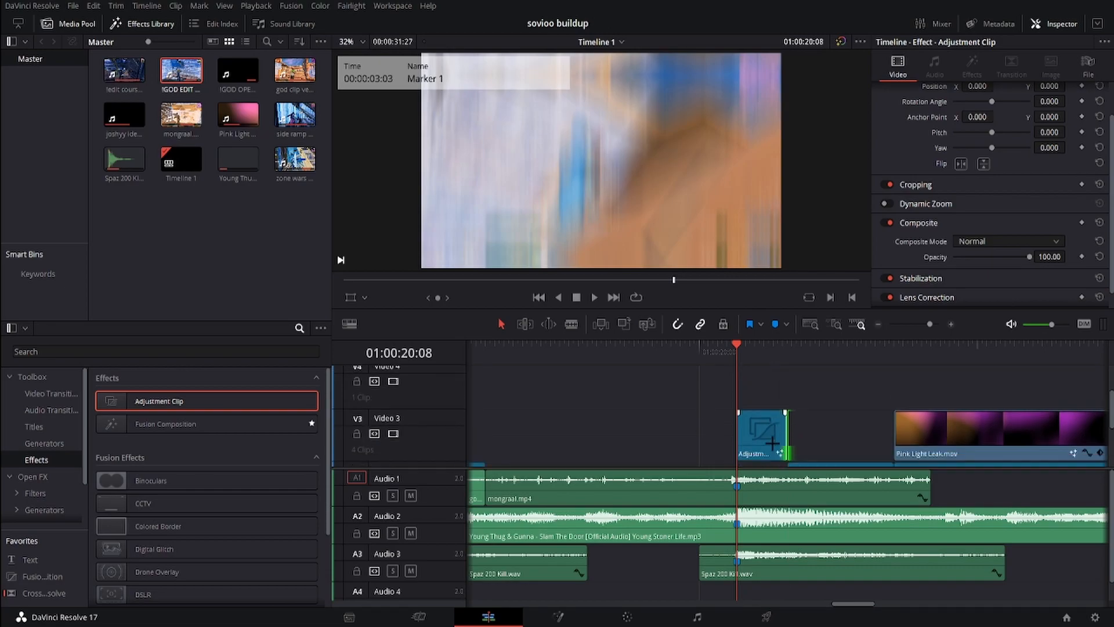
# Step: Paste the shake adjustment clip at the !GOD EDIT COURSE and !GOD OPENER hit markers and trim each copy to its gameplay clip's end
pyautogui.click(877, 324)
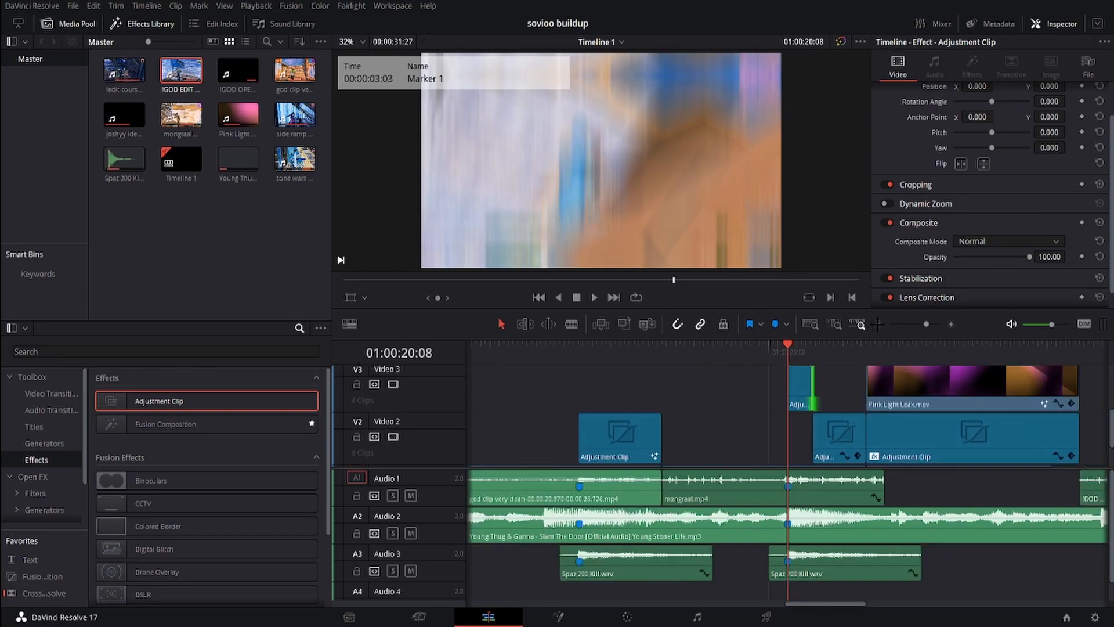
pyautogui.click(877, 323)
pyautogui.moveTo(747, 605); pyautogui.dragTo(808, 605)
pyautogui.scroll(-4, 776, 398)
pyautogui.click(799, 355)
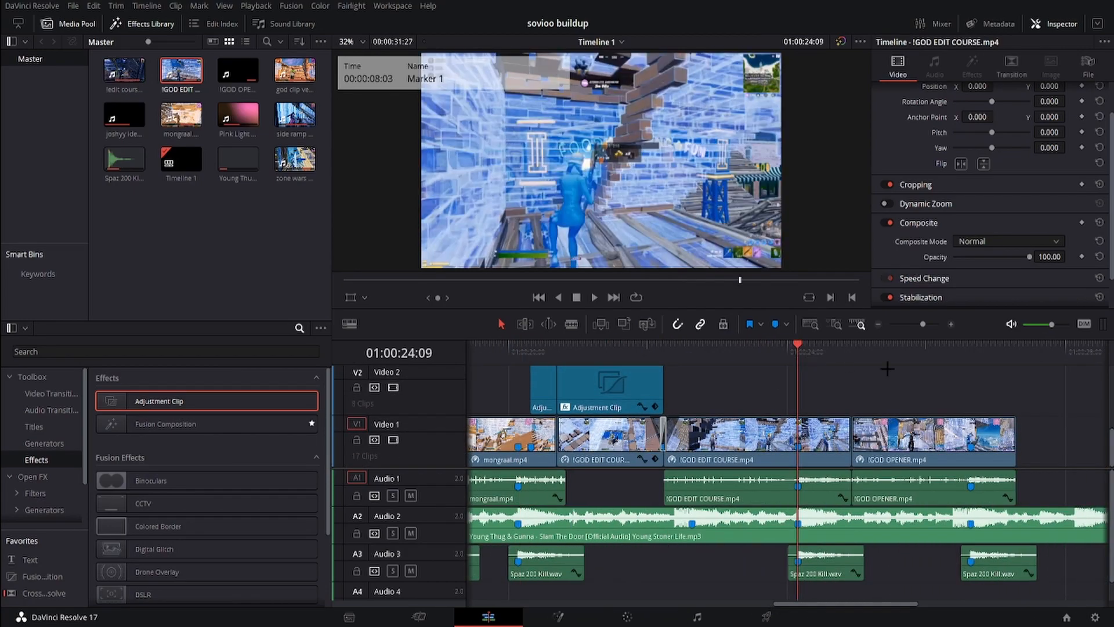
pyautogui.hotkey('ctrl', 'v')
pyautogui.click(972, 351)
pyautogui.hotkey('ctrl', 'v')
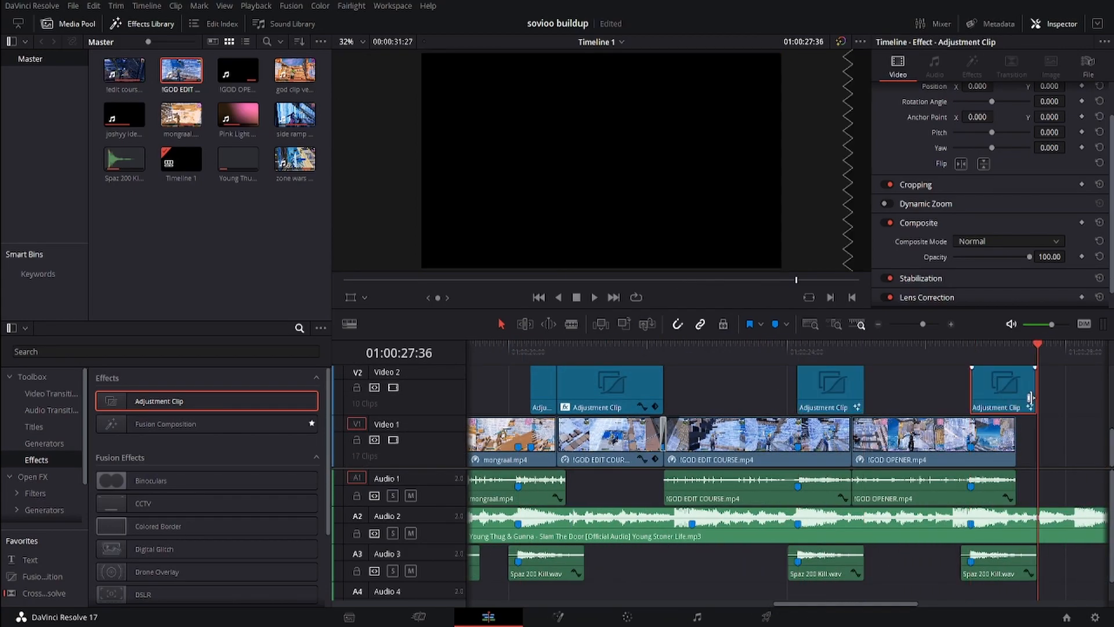
pyautogui.moveTo(1030, 398); pyautogui.dragTo(1016, 398)
pyautogui.moveTo(863, 400); pyautogui.dragTo(852, 400)
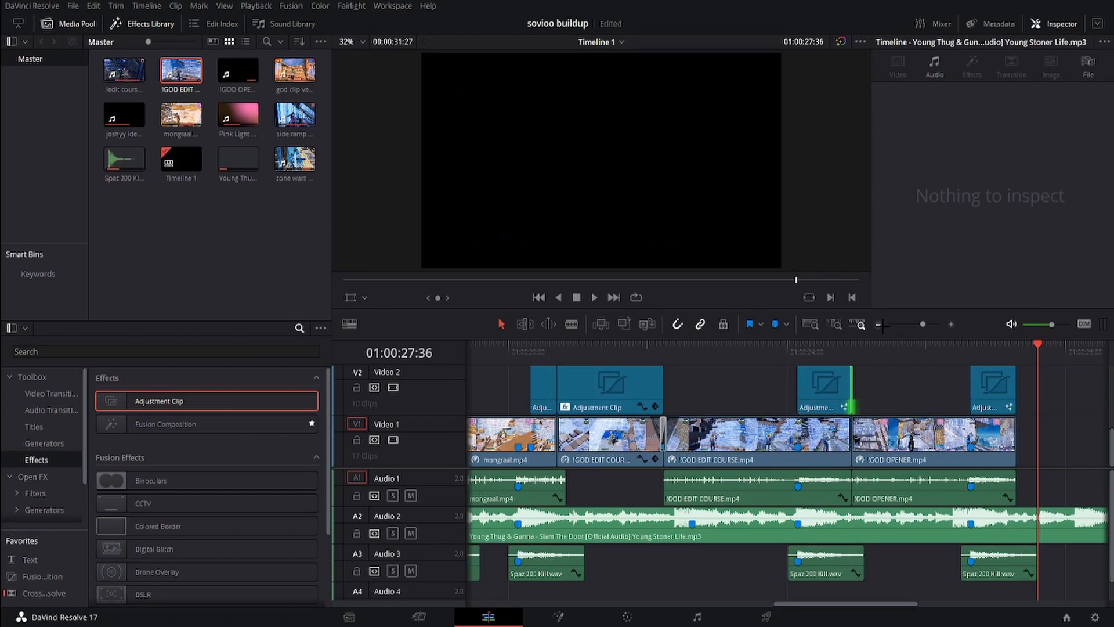
# Step: Play back the montage's opening through the first kill effect and look over the rest of the timeline
pyautogui.click(881, 325)
pyautogui.moveTo(740, 604); pyautogui.dragTo(674, 604)
pyautogui.click(496, 354)
pyautogui.moveTo(782, 603); pyautogui.dragTo(731, 603)
pyautogui.click(542, 347)
pyautogui.press('space')
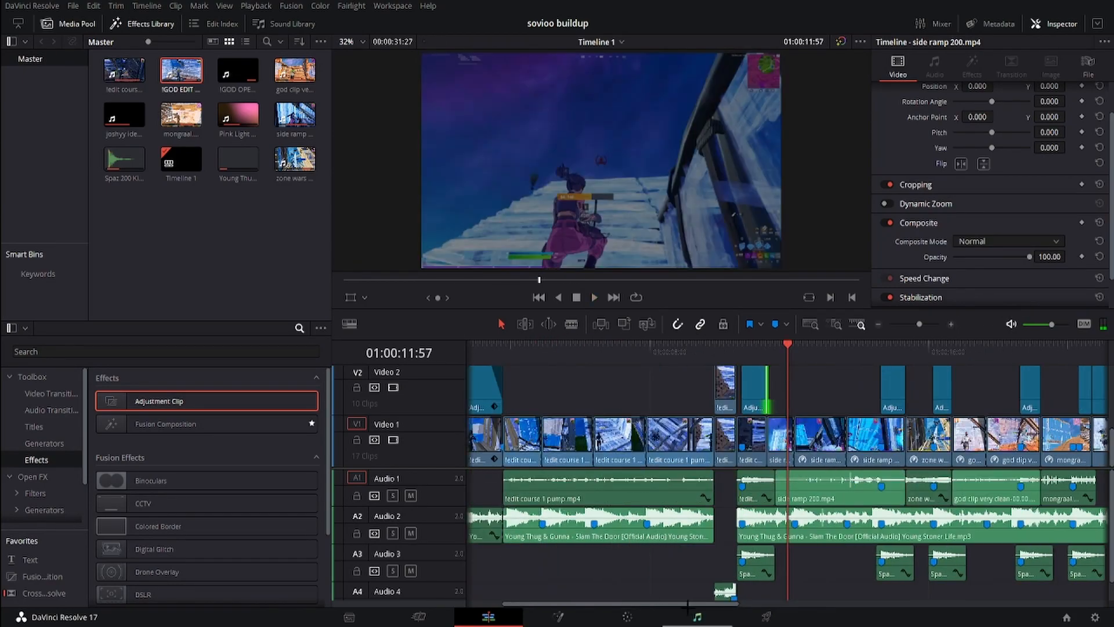
pyautogui.moveTo(696, 604); pyautogui.dragTo(1008, 528)
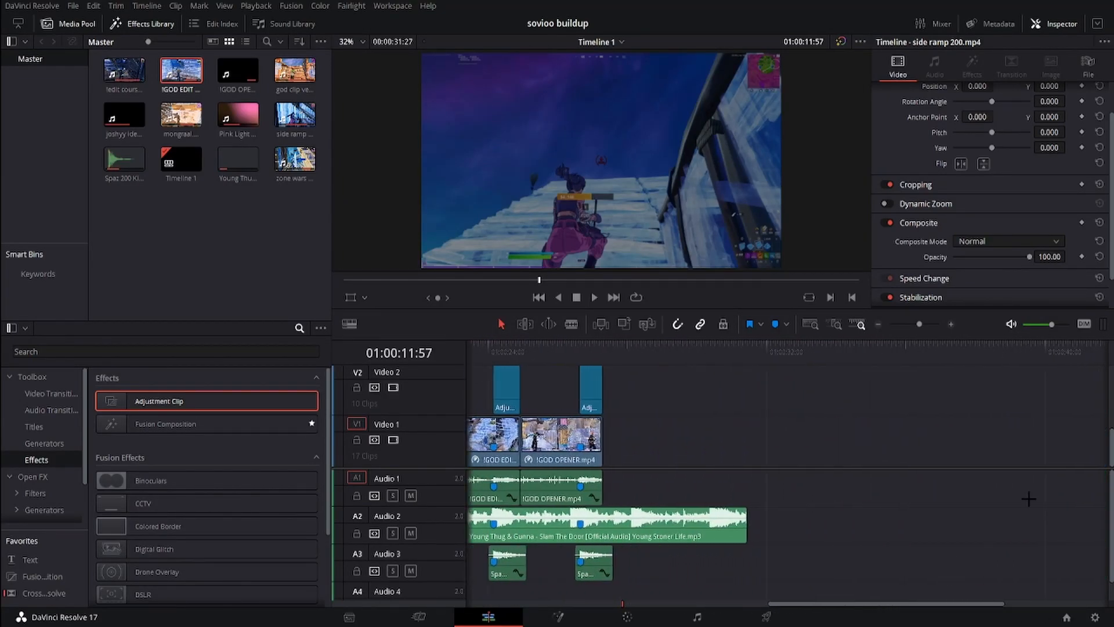
pyautogui.click(880, 323)
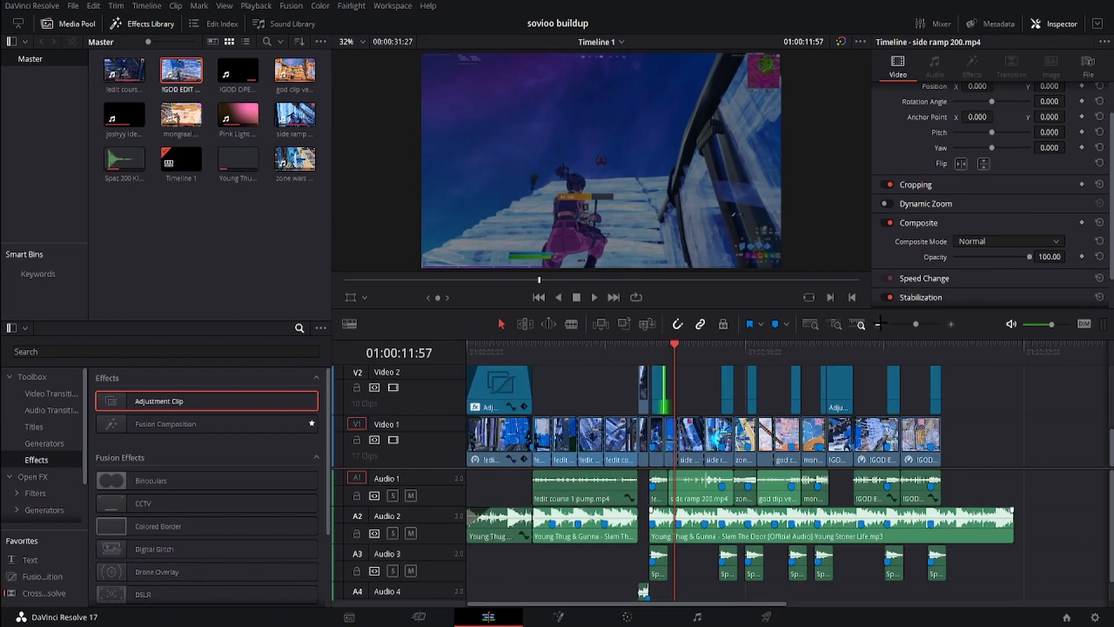
pyautogui.click(881, 323)
pyautogui.click(951, 324)
pyautogui.click(951, 324)
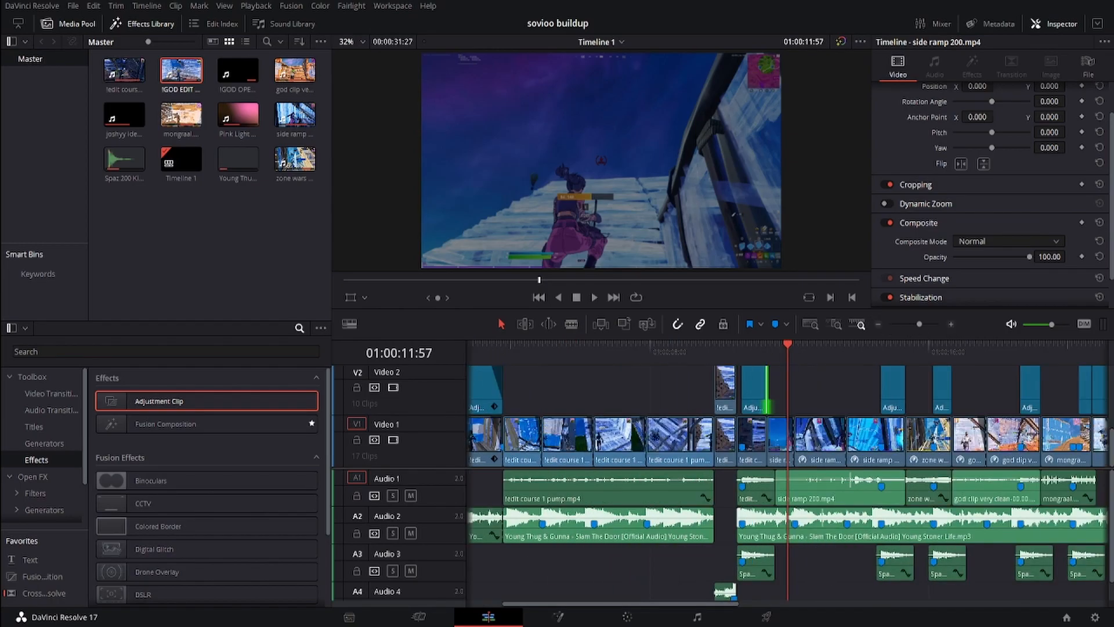
# Step: Add another Adjustment Clip on Video 3 above the first kill section and set its start to 01:00:11:02
pyautogui.moveTo(676, 604)
pyautogui.mouseDown()
pyautogui.moveTo(666, 604)
pyautogui.moveTo(681, 604)
pyautogui.mouseUp()
pyautogui.moveTo(193, 408); pyautogui.dragTo(510, 376)
pyautogui.moveTo(694, 384); pyautogui.dragTo(827, 381)
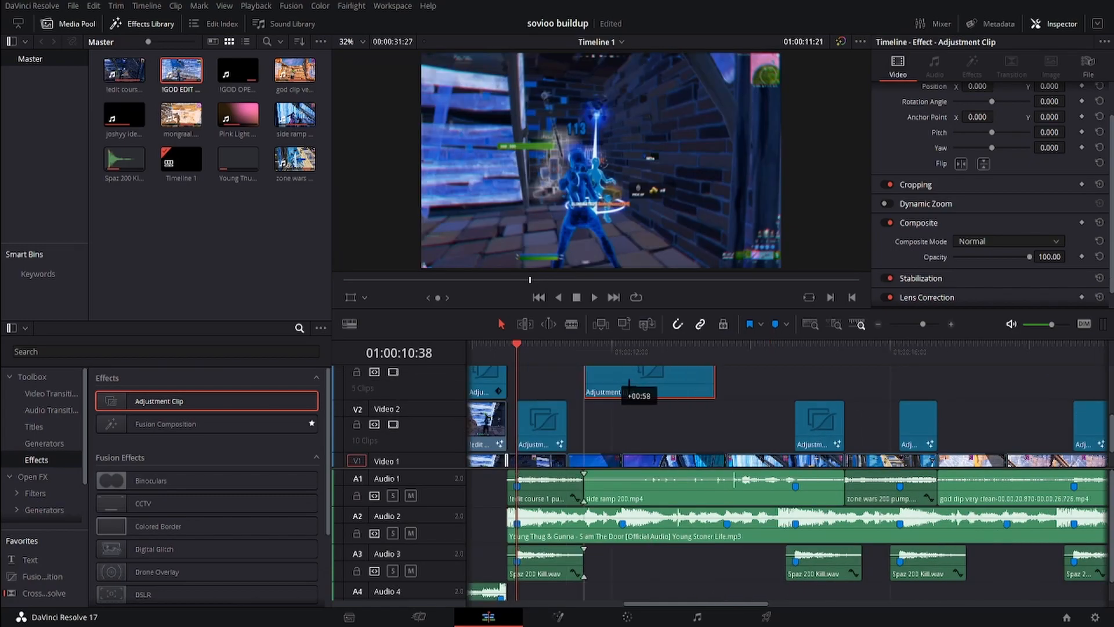
pyautogui.moveTo(644, 383); pyautogui.dragTo(545, 387)
pyautogui.moveTo(594, 387); pyautogui.dragTo(617, 383)
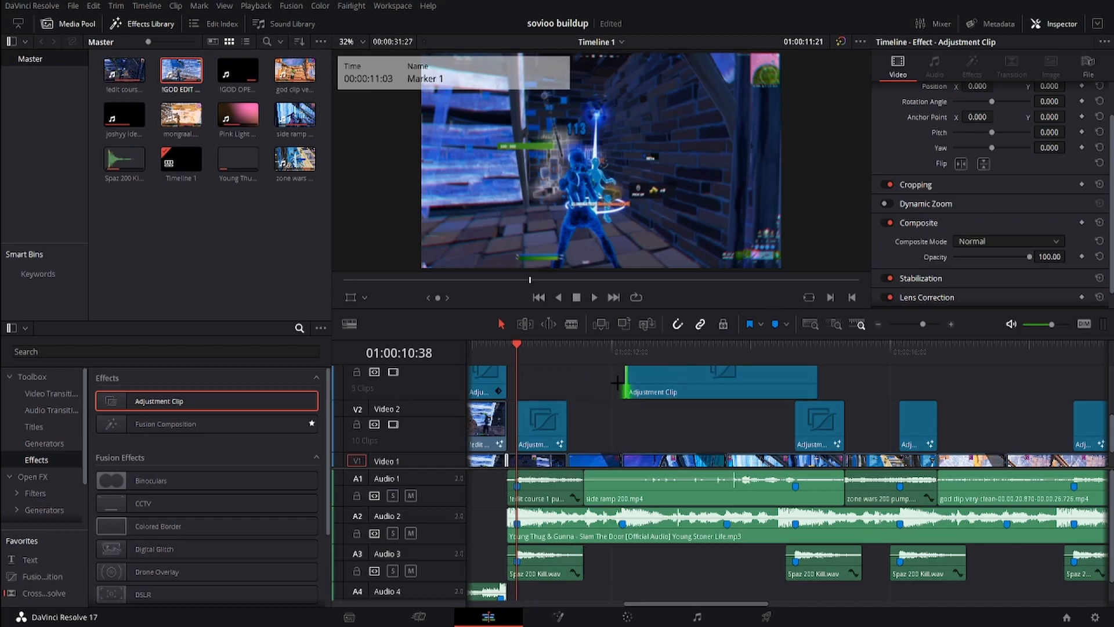
pyautogui.moveTo(730, 387); pyautogui.dragTo(648, 388)
pyautogui.click(544, 350)
pyautogui.click(566, 374)
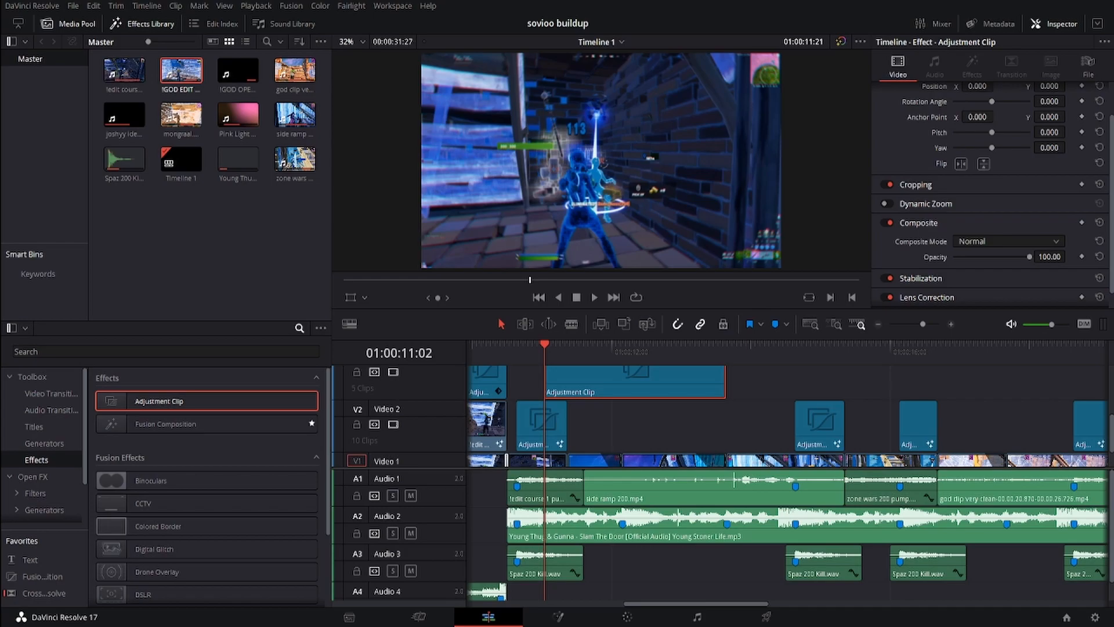
# Step: Insert the keyframed S_BlurMoCurves zoom blur preset between MediaIn1 and MediaOut1 in the new adjustment clip's Fusion composition
pyautogui.click(558, 617)
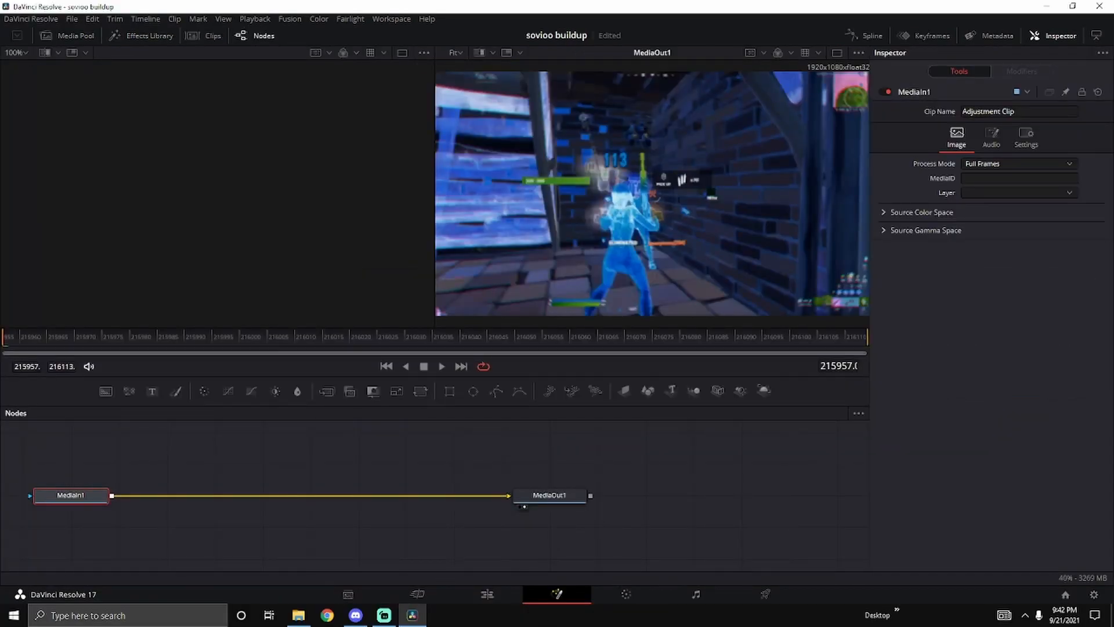
pyautogui.hotkey('alt', 'Tab')
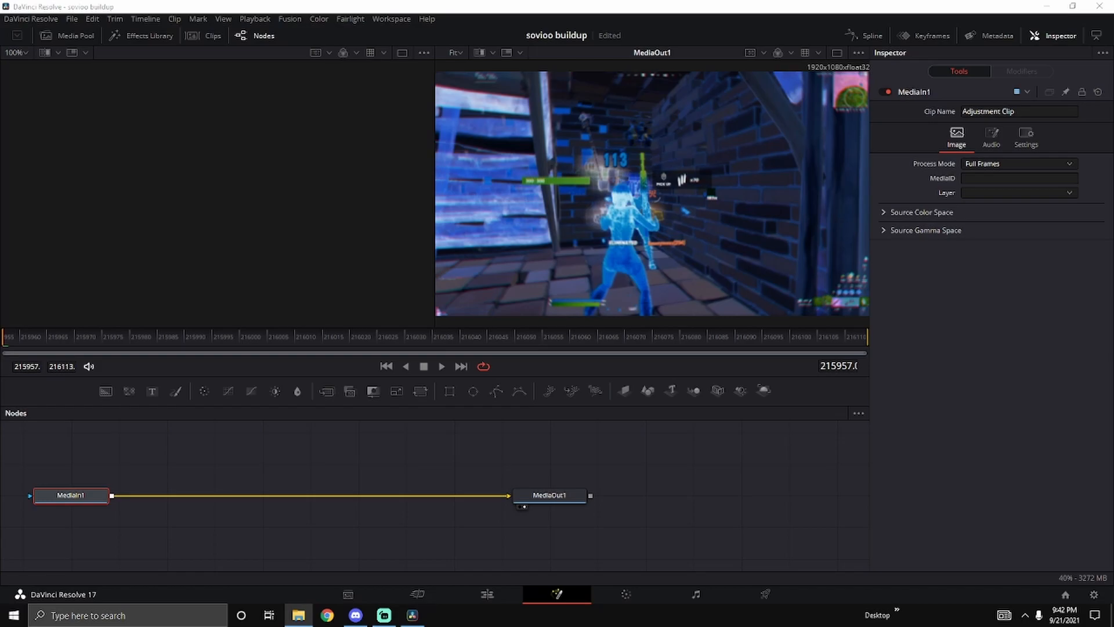
pyautogui.moveTo(289, 406); pyautogui.dragTo(331, 495)
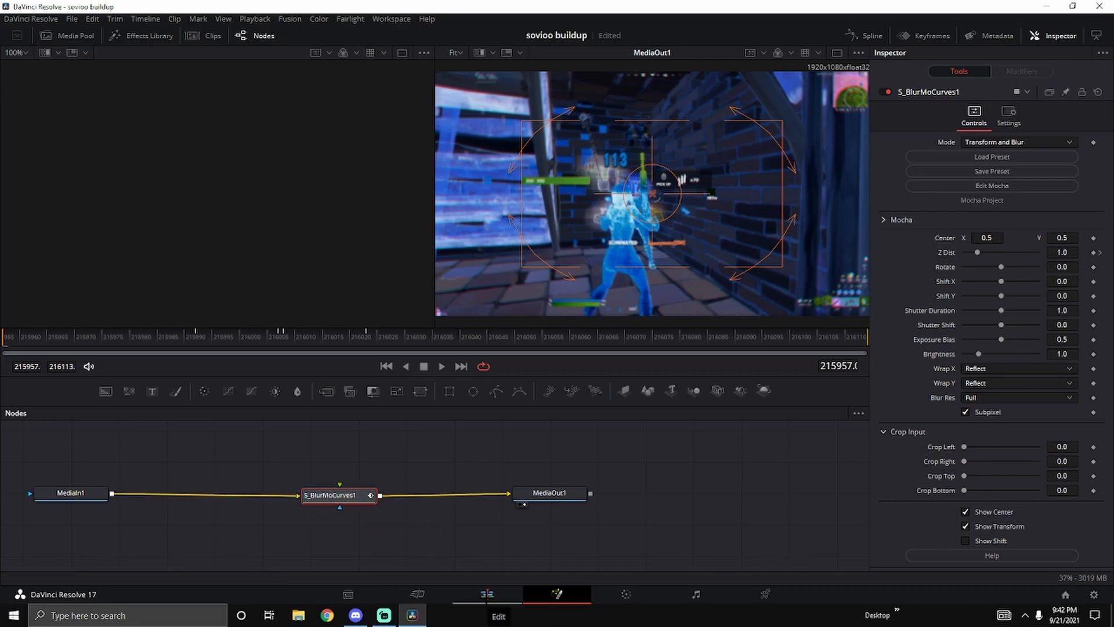
pyautogui.click(486, 593)
# Step: Find the zoom blur's transition frame at 01:00:11:54 and mark it on the Video 3 adjustment clip
pyautogui.moveTo(748, 337); pyautogui.dragTo(804, 337)
pyautogui.moveTo(931, 373); pyautogui.dragTo(934, 373)
pyautogui.moveTo(805, 340)
pyautogui.mouseDown()
pyautogui.moveTo(789, 341)
pyautogui.moveTo(801, 342)
pyautogui.mouseUp()
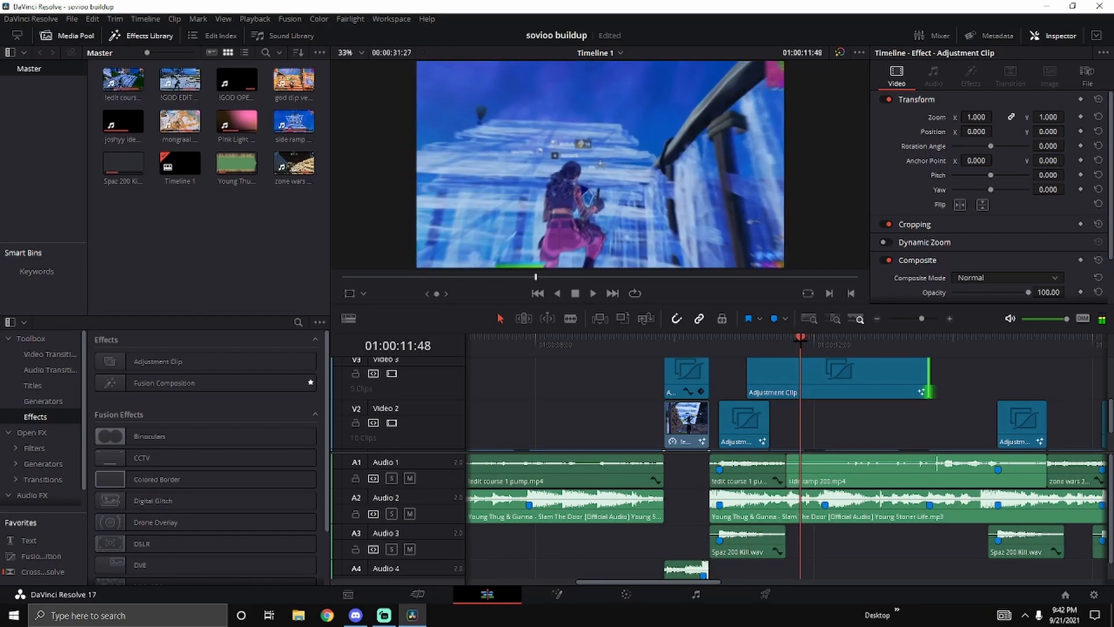
pyautogui.press('space')
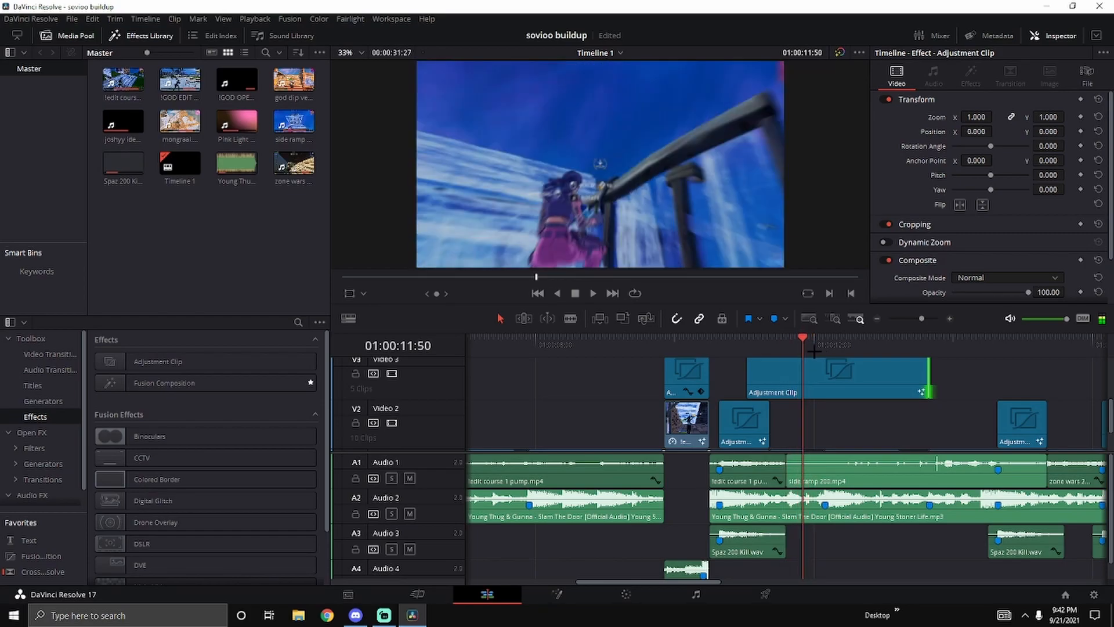
pyautogui.click(858, 370)
pyautogui.press('m')
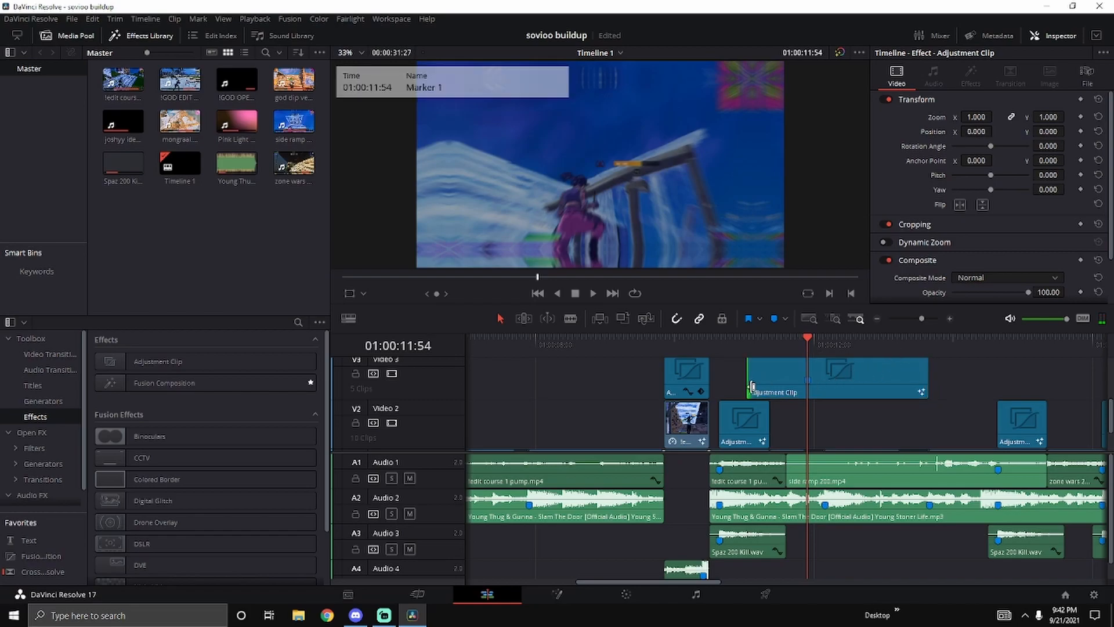
# Step: Trim both ends of the zoom blur adjustment clip and align its marker with the cut to the first side ramp 200 clip
pyautogui.moveTo(747, 383); pyautogui.dragTo(771, 383)
pyautogui.moveTo(927, 377); pyautogui.dragTo(787, 384)
pyautogui.scroll(-1, 783, 410)
pyautogui.scroll(-1, 783, 410)
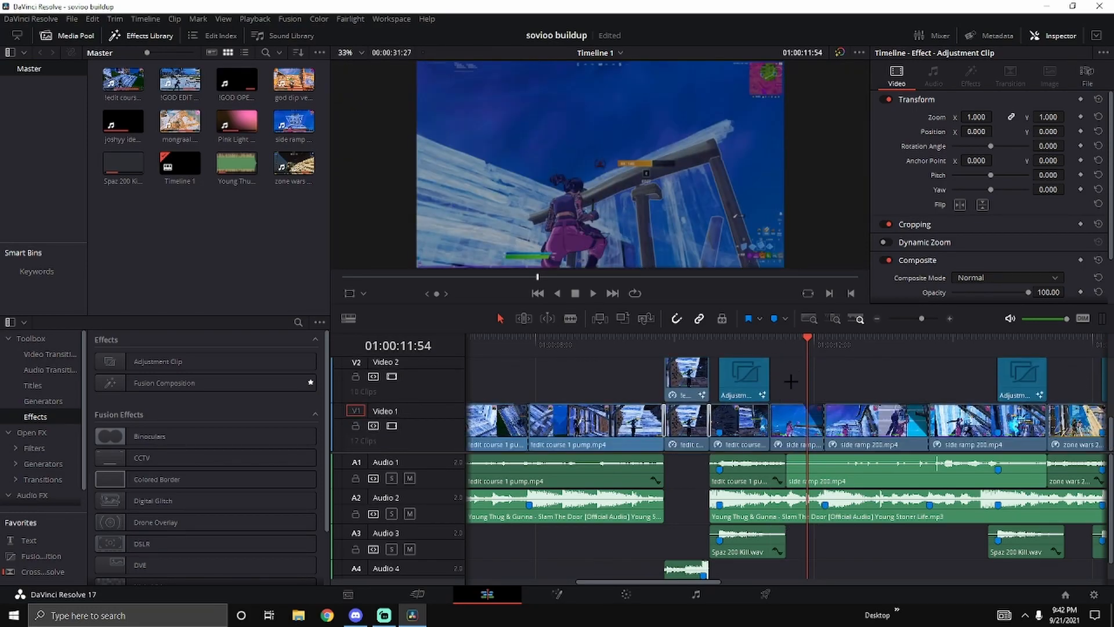
pyautogui.click(786, 340)
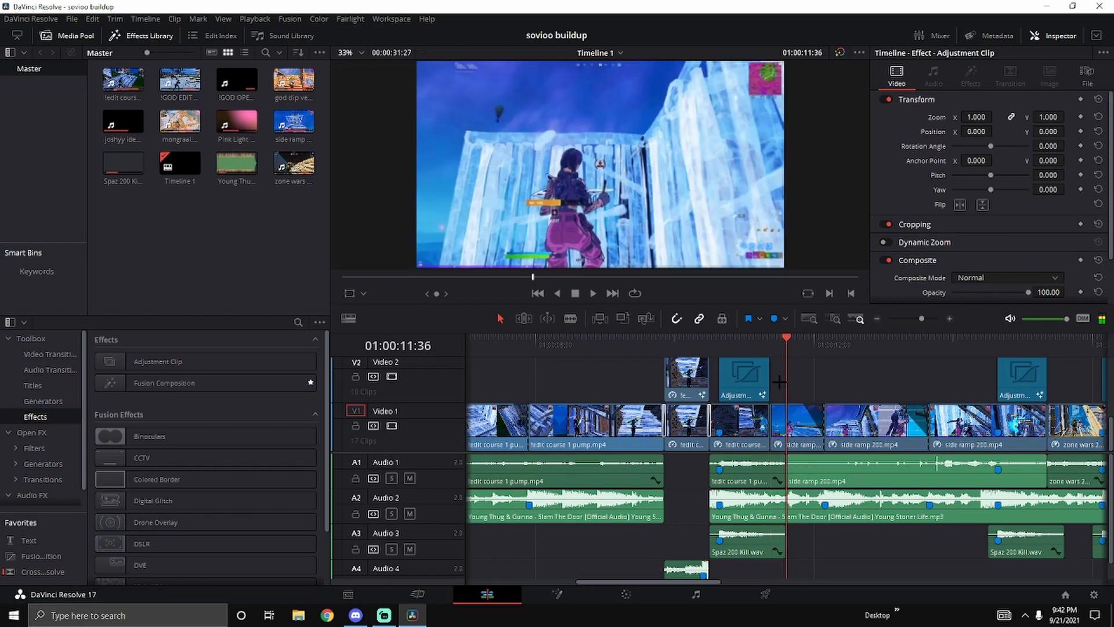
pyautogui.click(770, 351)
pyautogui.scroll(2, 775, 400)
pyautogui.moveTo(784, 388); pyautogui.dragTo(781, 390)
# Step: Play back the zoom blur transition into side ramp 200 and step through the frames around its marker at 01:00:11:22
pyautogui.click(748, 344)
pyautogui.press('space')
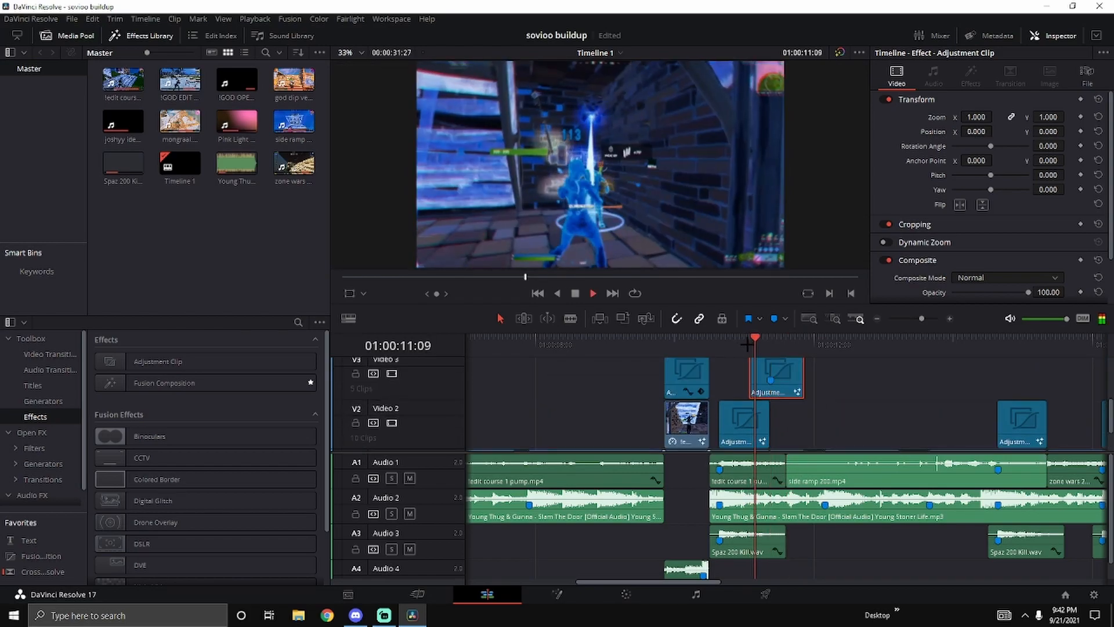
pyautogui.press('space')
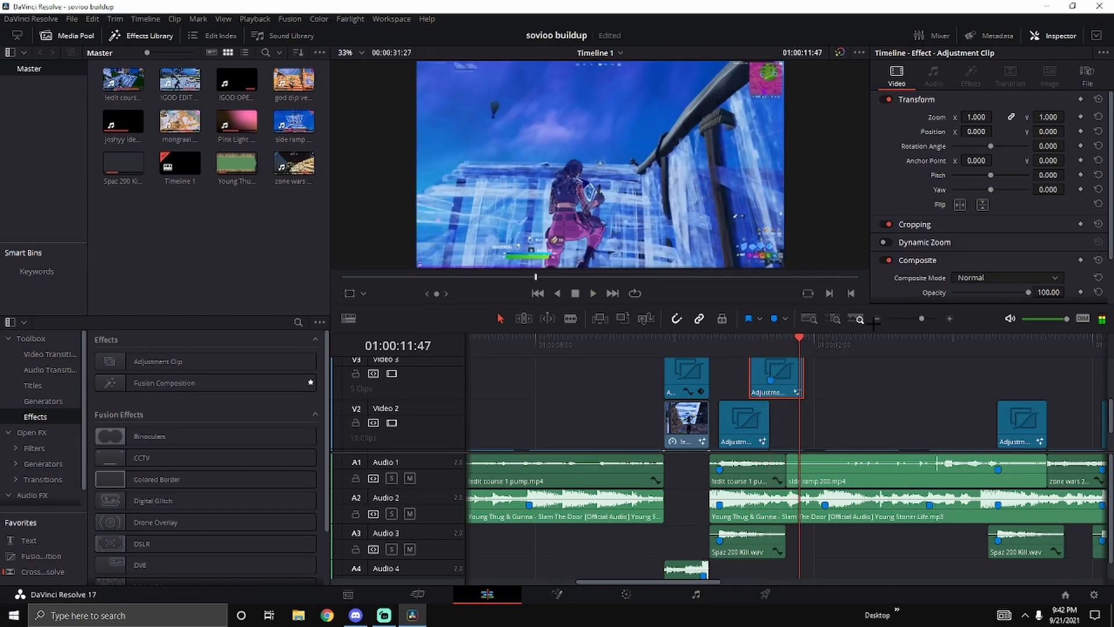
pyautogui.hotkey('ctrl', '-')
pyautogui.moveTo(762, 344)
pyautogui.mouseDown()
pyautogui.moveTo(782, 340)
pyautogui.moveTo(758, 337)
pyautogui.moveTo(770, 338)
pyautogui.mouseUp()
pyautogui.click(949, 318)
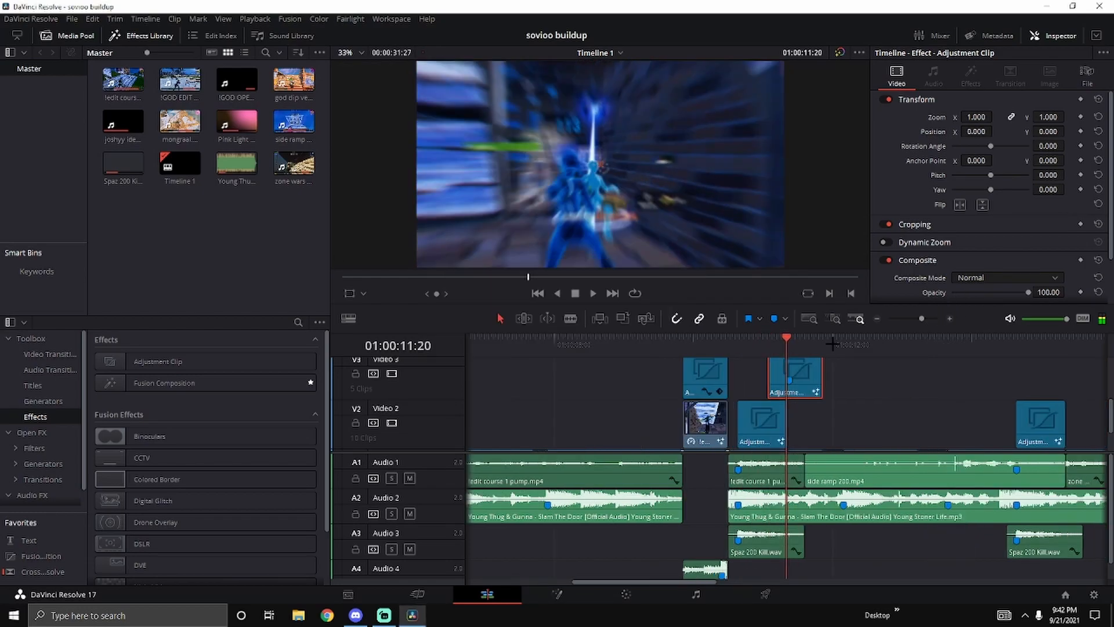
pyautogui.click(791, 341)
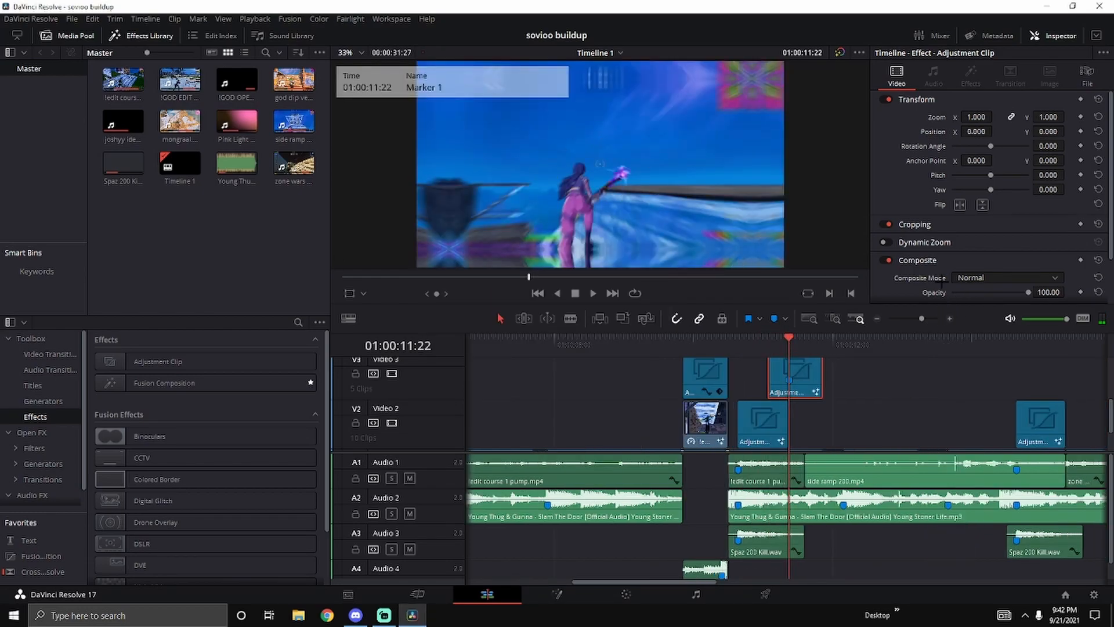
pyautogui.press('Right')
pyautogui.press('Left')
pyautogui.press('Right')
pyautogui.press('Left')
pyautogui.press('Right')
pyautogui.press('Left')
# Step: Add an Adjustment Clip on Video 3 starting at the cut to zone wars 200 pump, 01:00:15:21
pyautogui.scroll(-2, 927, 408)
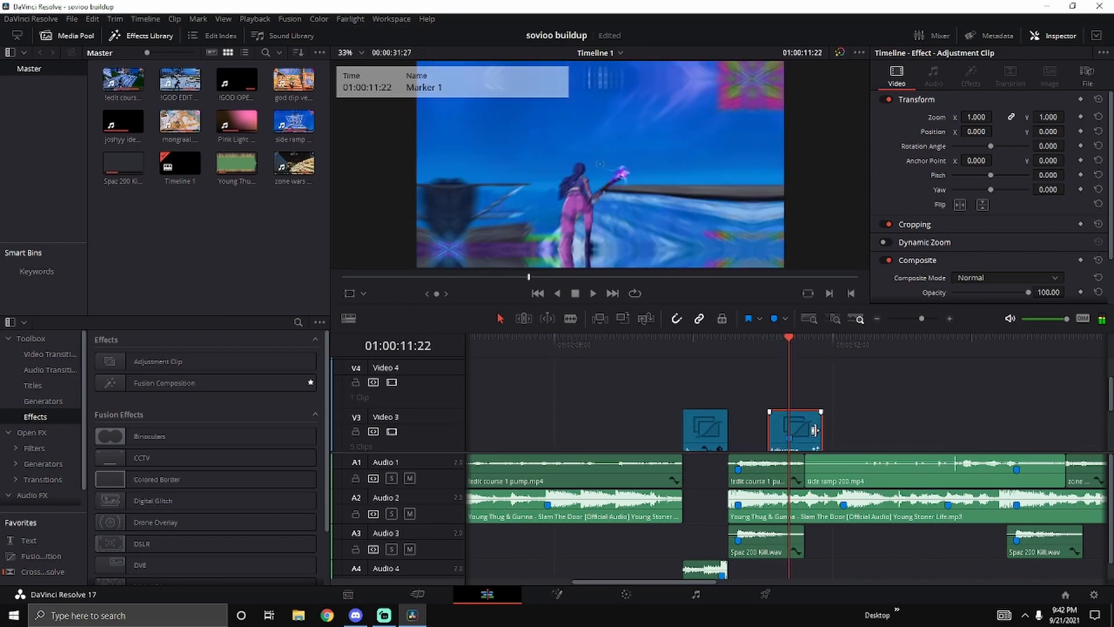
pyautogui.moveTo(672, 581); pyautogui.dragTo(731, 582)
pyautogui.scroll(1, 625, 372)
pyautogui.moveTo(162, 360); pyautogui.dragTo(835, 368)
pyautogui.scroll(-1, 785, 411)
pyautogui.click(805, 347)
pyautogui.click(811, 366)
pyautogui.scroll(1, 834, 368)
pyautogui.click(806, 347)
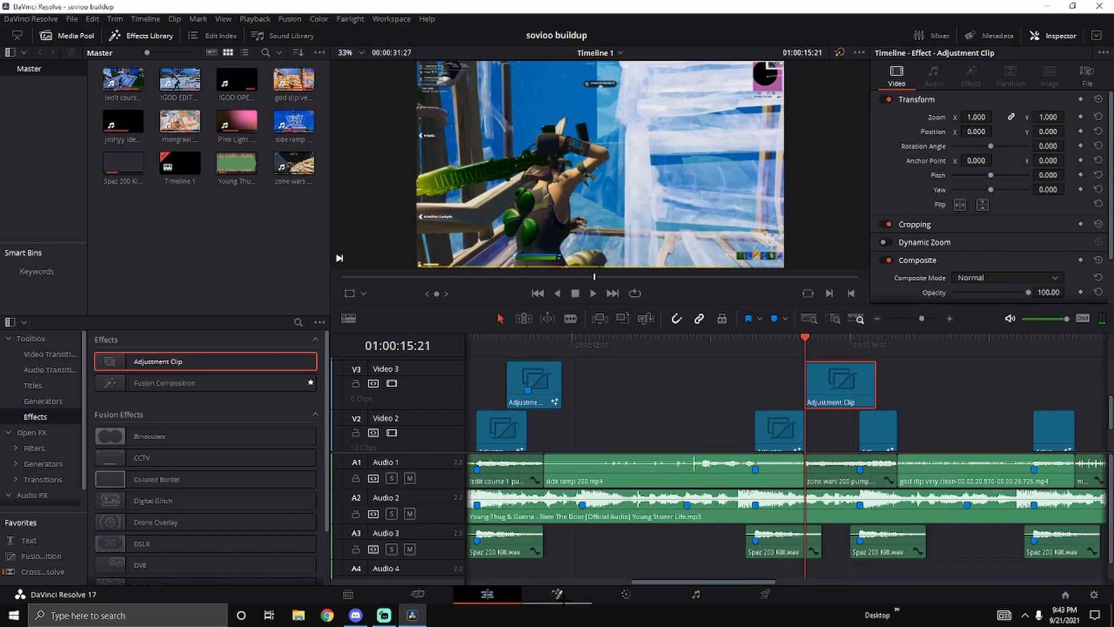
# Step: Insert the S_BlurMoCurves preset with keyframed Z Dist and Rotate between MediaIn1 and MediaOut1 for the zone wars adjustment clip
pyautogui.click(557, 593)
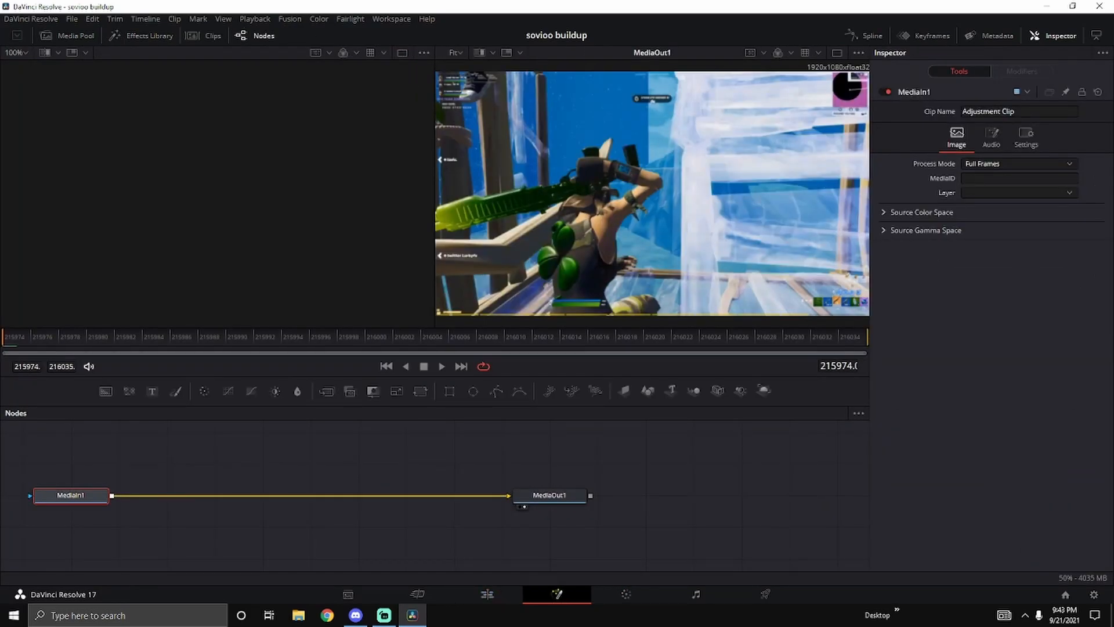
pyautogui.press('super+e')
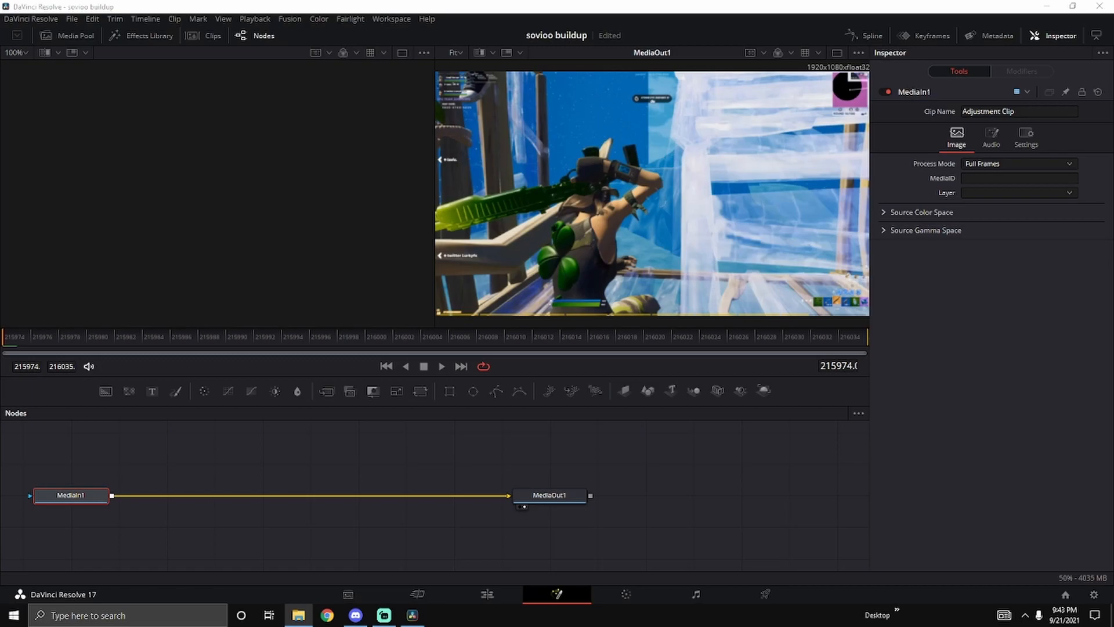
pyautogui.moveTo(406, 511); pyautogui.dragTo(347, 485)
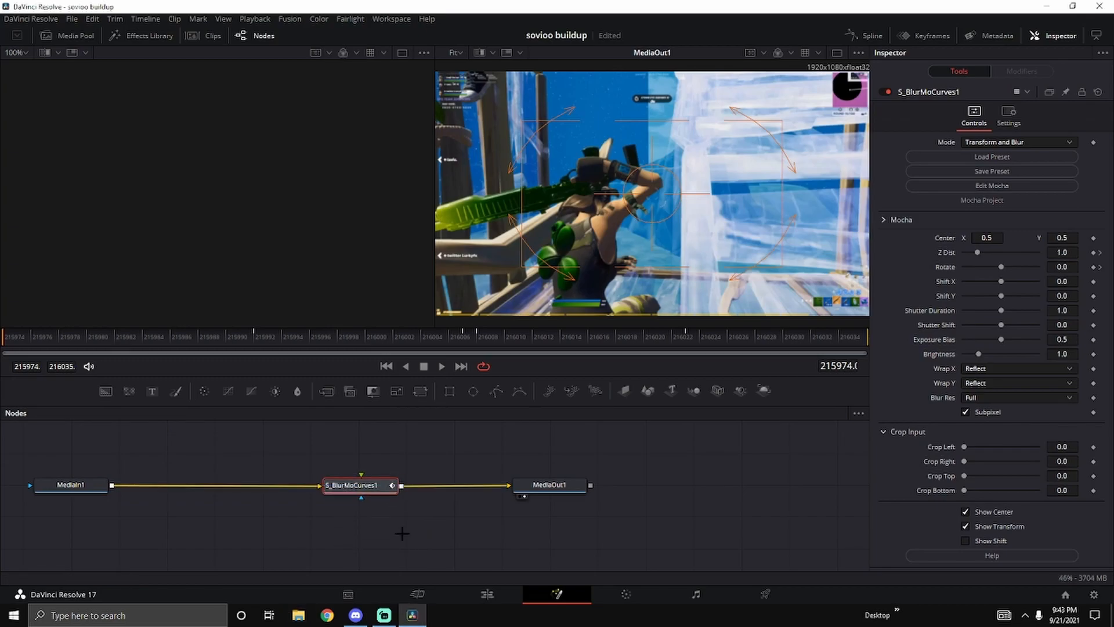
pyautogui.click(488, 594)
# Step: Lengthen the zone wars adjustment clip on Video 3 and mark its spin blur's transition frame at 01:00:15:54
pyautogui.click(823, 341)
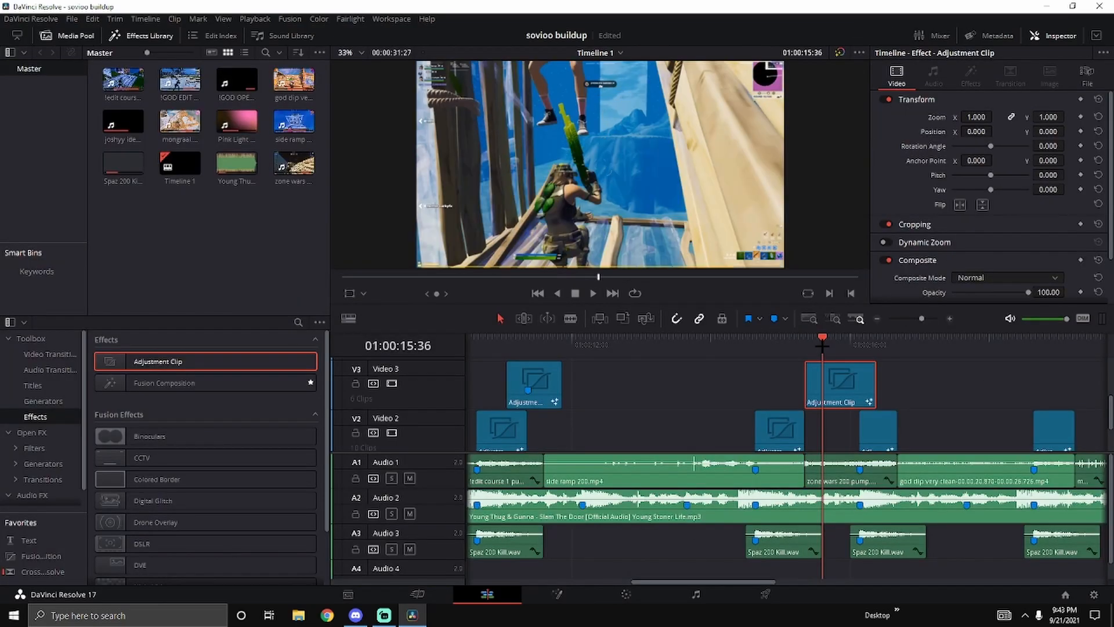
pyautogui.moveTo(874, 380); pyautogui.dragTo(924, 386)
pyautogui.moveTo(822, 341)
pyautogui.mouseDown()
pyautogui.moveTo(857, 341)
pyautogui.moveTo(838, 341)
pyautogui.mouseUp()
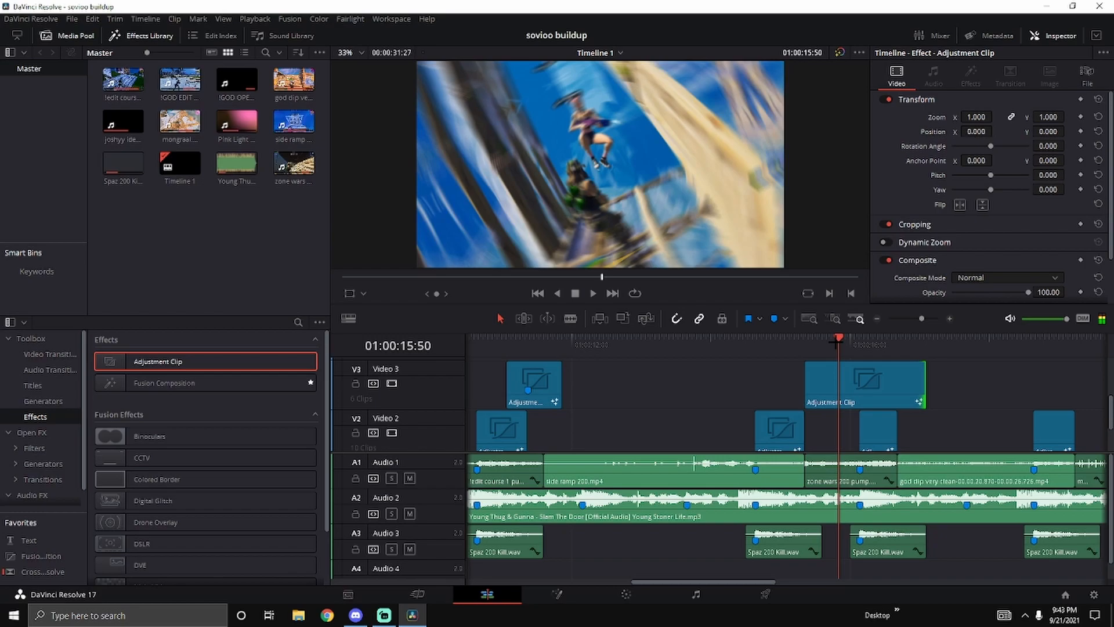
pyautogui.press('Left')
pyautogui.press('Left')
pyautogui.press('Left')
pyautogui.press('Left')
pyautogui.press('Left')
pyautogui.press('Right')
pyautogui.press('Right')
pyautogui.press('Right')
pyautogui.press('Right')
pyautogui.press('Right')
pyautogui.press('Right')
pyautogui.press('Right')
pyautogui.press('Right')
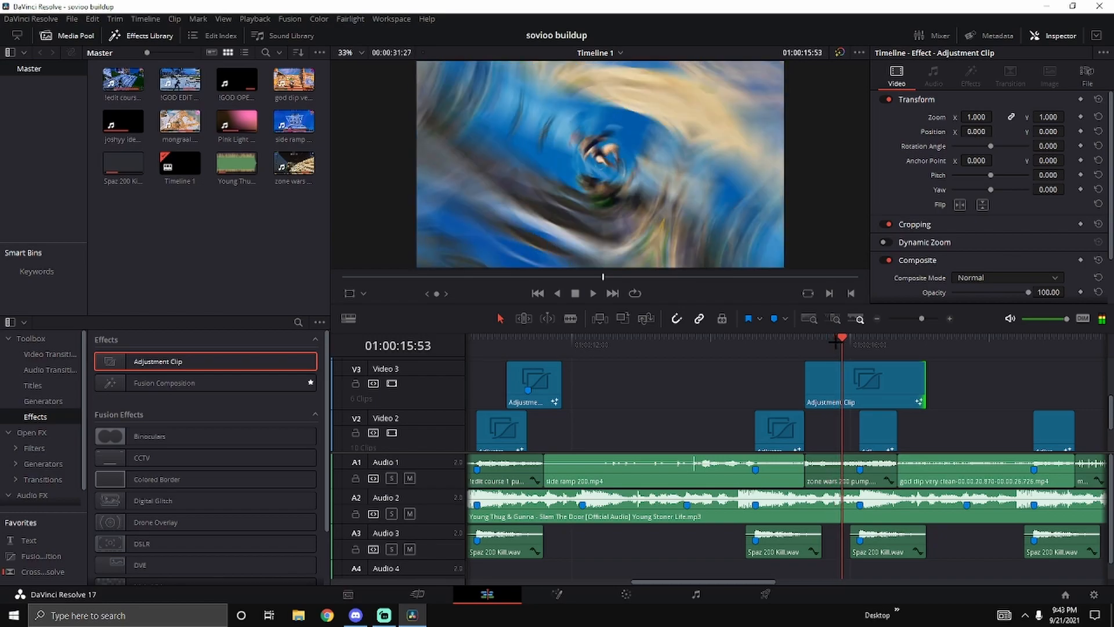
pyautogui.press('Right')
pyautogui.click(873, 386)
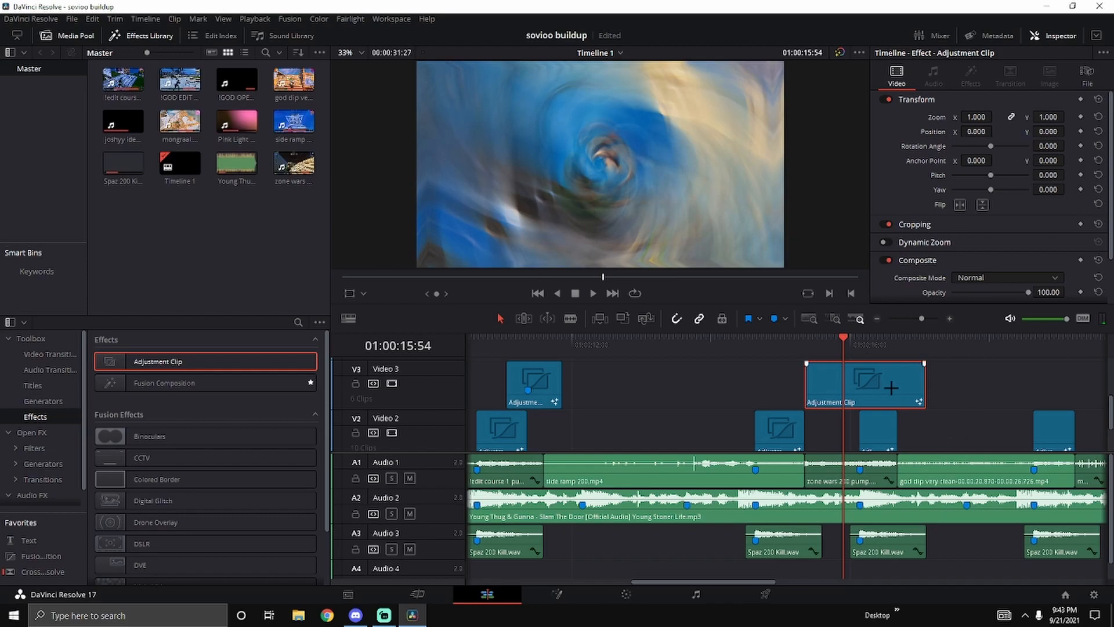
# Step: Trim the spin blur adjustment clip around its marker, align the marker with the cut to zone wars 200 pump, and play it back
pyautogui.moveTo(923, 386); pyautogui.dragTo(753, 380)
pyautogui.click(807, 345)
pyautogui.click(949, 319)
pyautogui.press('space')
pyautogui.press('space')
pyautogui.click(754, 338)
pyautogui.press('space')
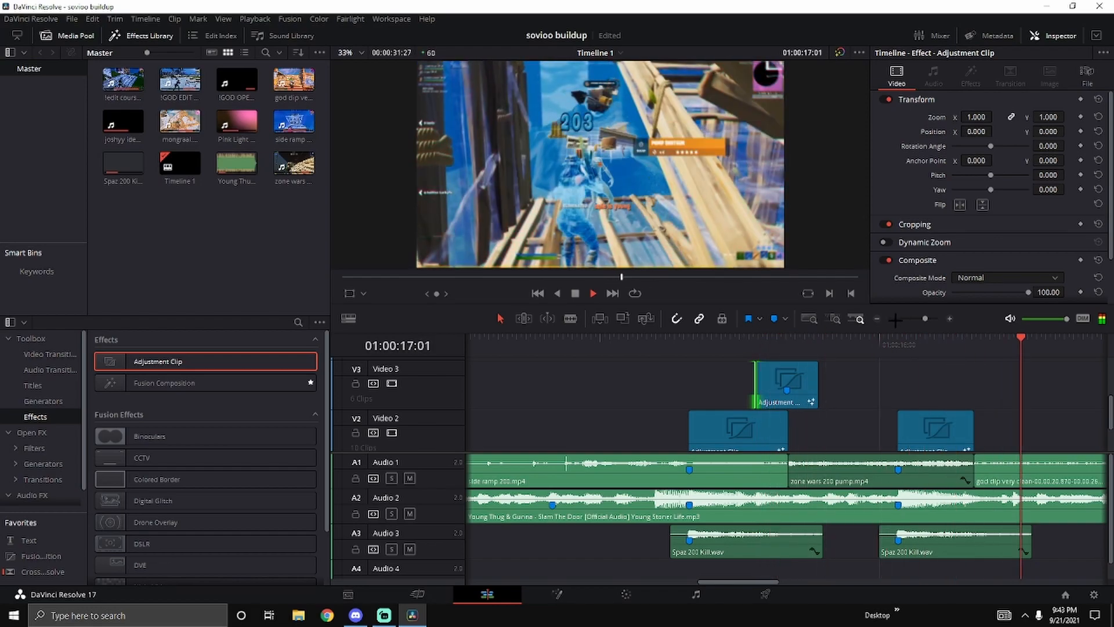
# Step: Return to the side ramp 200 kill at 01:00:15:07 and look over the clips across the whole timeline
pyautogui.click(878, 318)
pyautogui.click(878, 318)
pyautogui.press('space')
pyautogui.moveTo(707, 342)
pyautogui.mouseDown()
pyautogui.moveTo(571, 344)
pyautogui.moveTo(704, 345)
pyautogui.mouseUp()
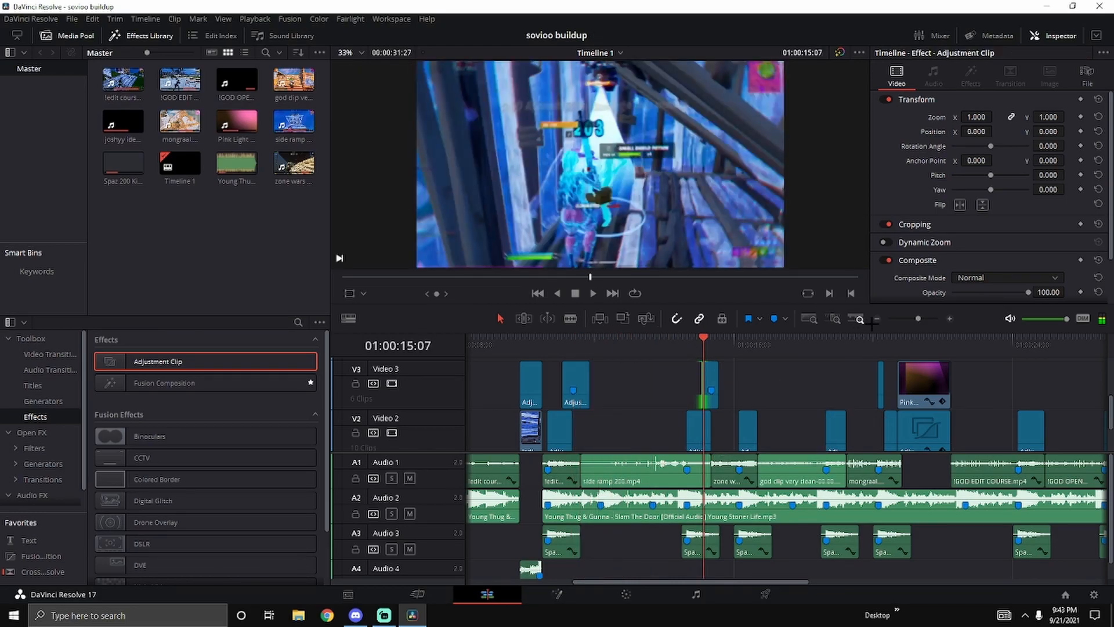
pyautogui.click(877, 319)
pyautogui.scroll(-2, 748, 415)
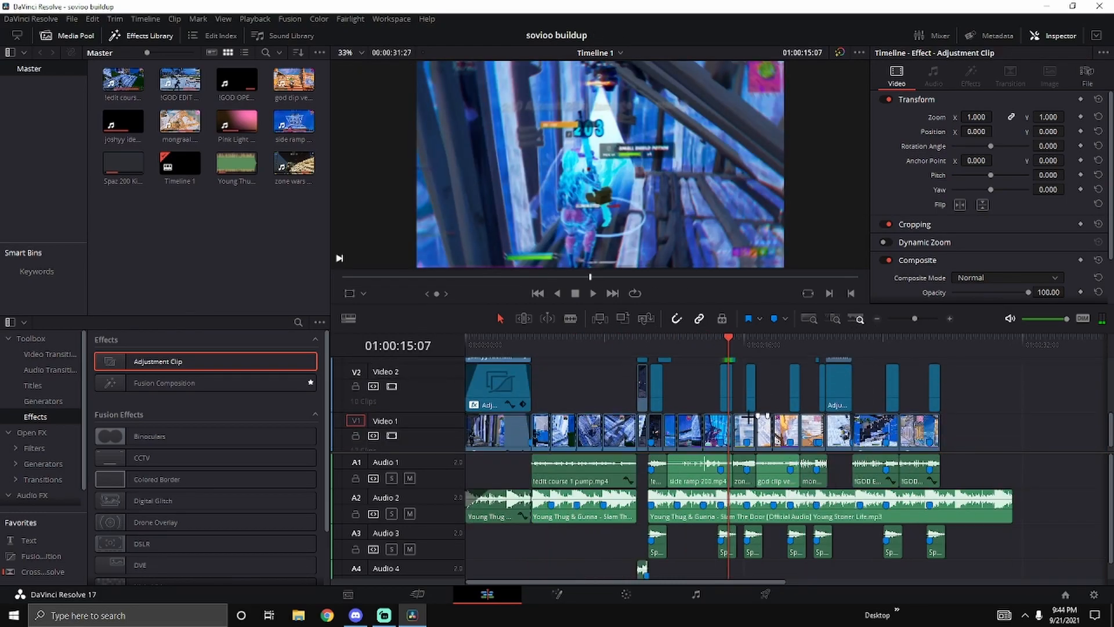